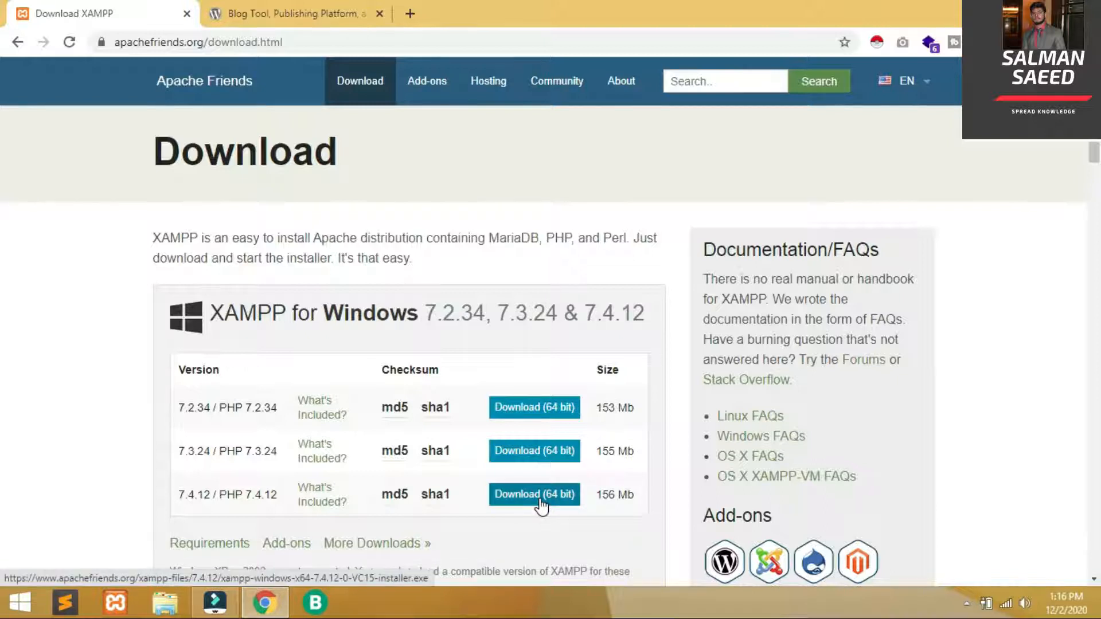
Download WordPress 5.5.3 as wordpress-5.5.3.zip from WordPress.org and show it in its Downloads folder
click(320, 8)
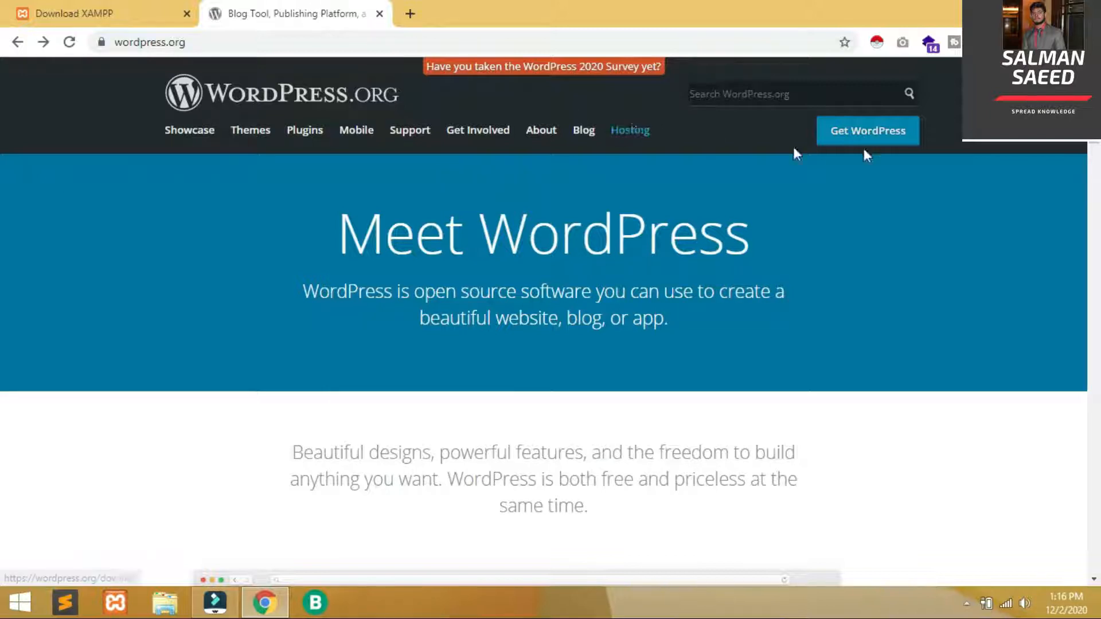
click(887, 143)
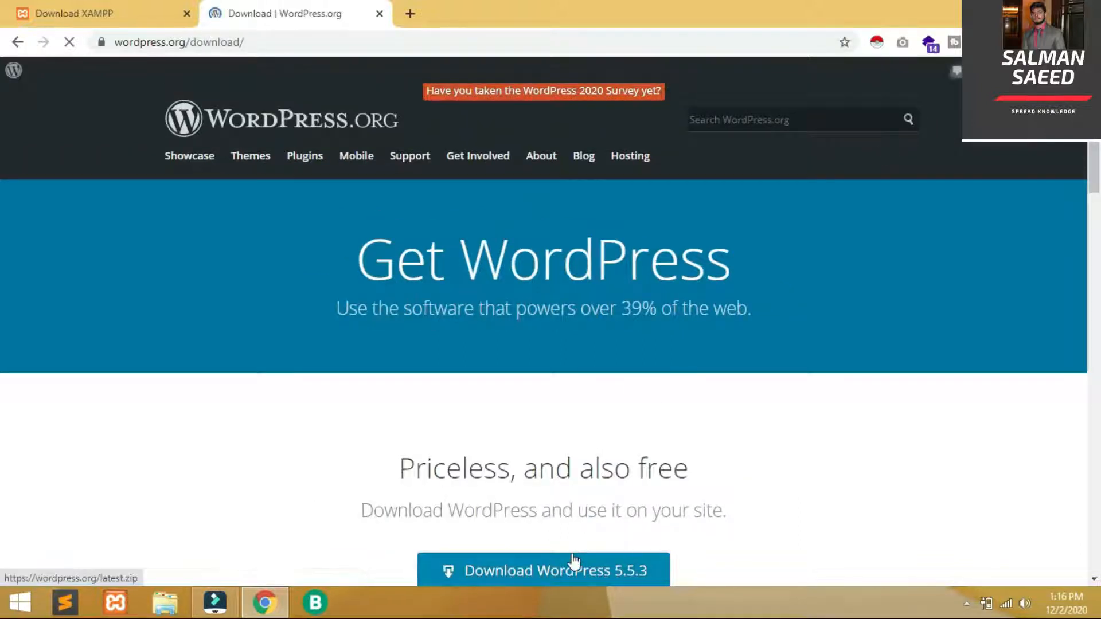
click(573, 570)
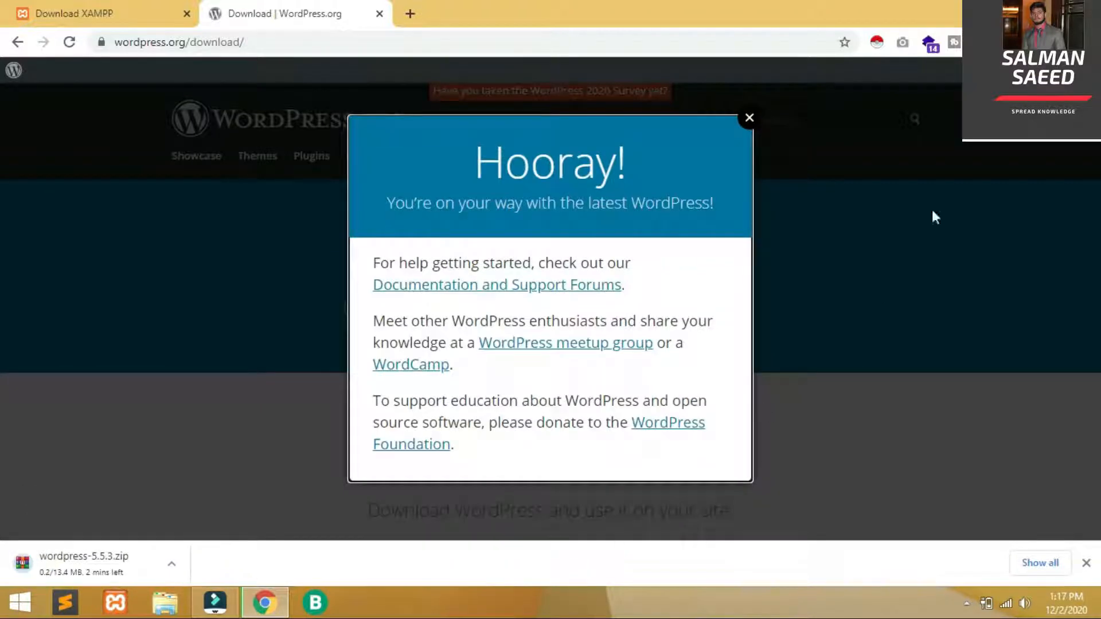
click(748, 120)
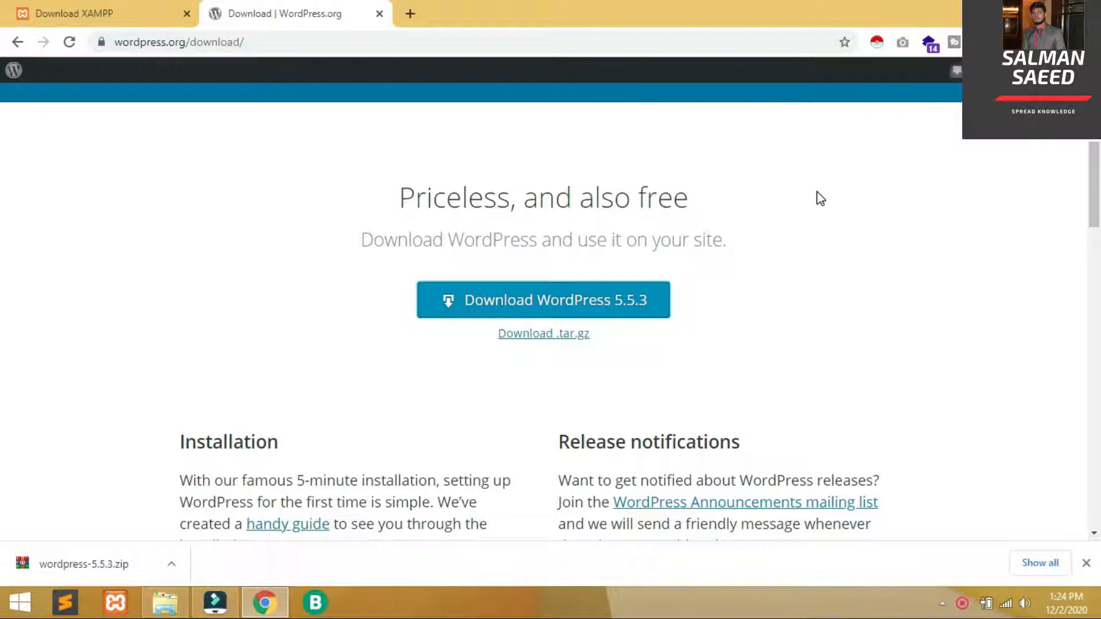
click(172, 576)
click(226, 509)
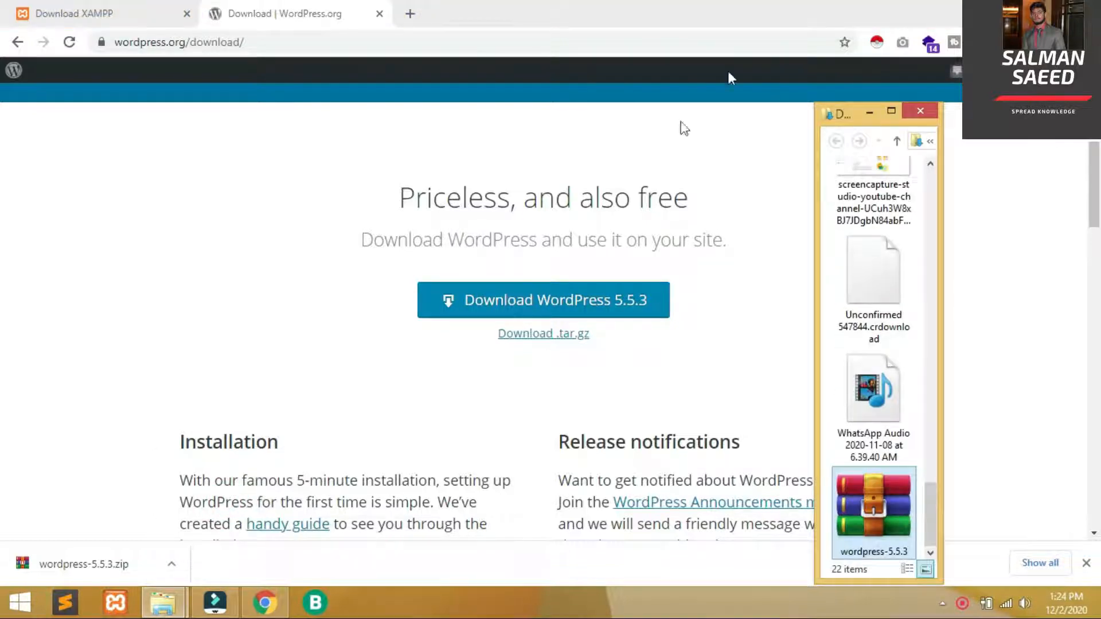
Paste wordpress-5.5.3.zip into the E:\Xampp\htdocs folder
click(893, 114)
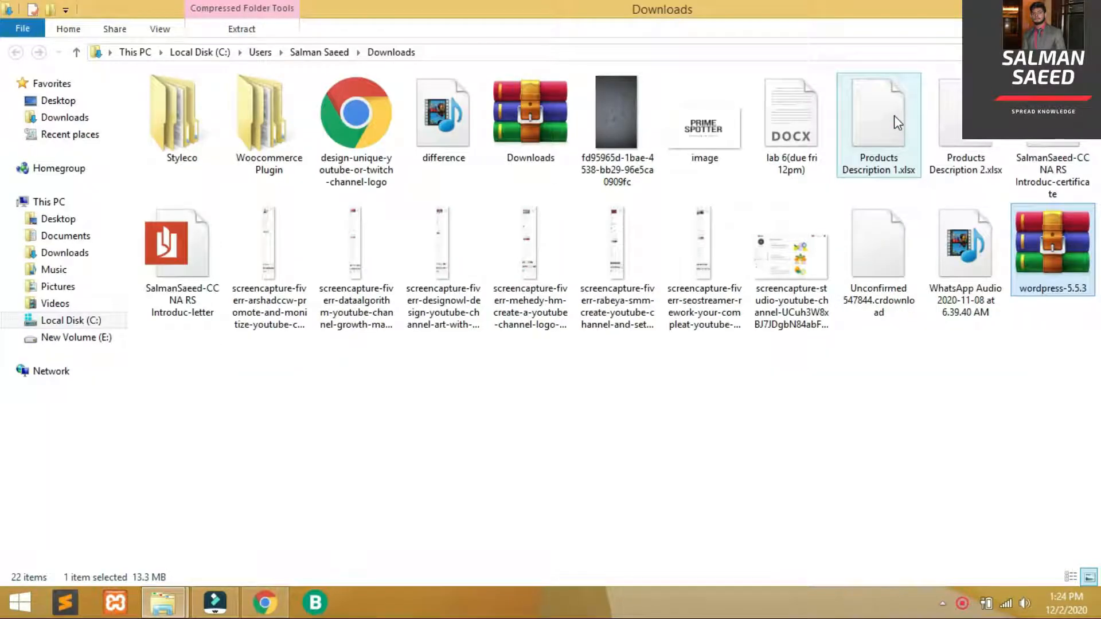
click(98, 339)
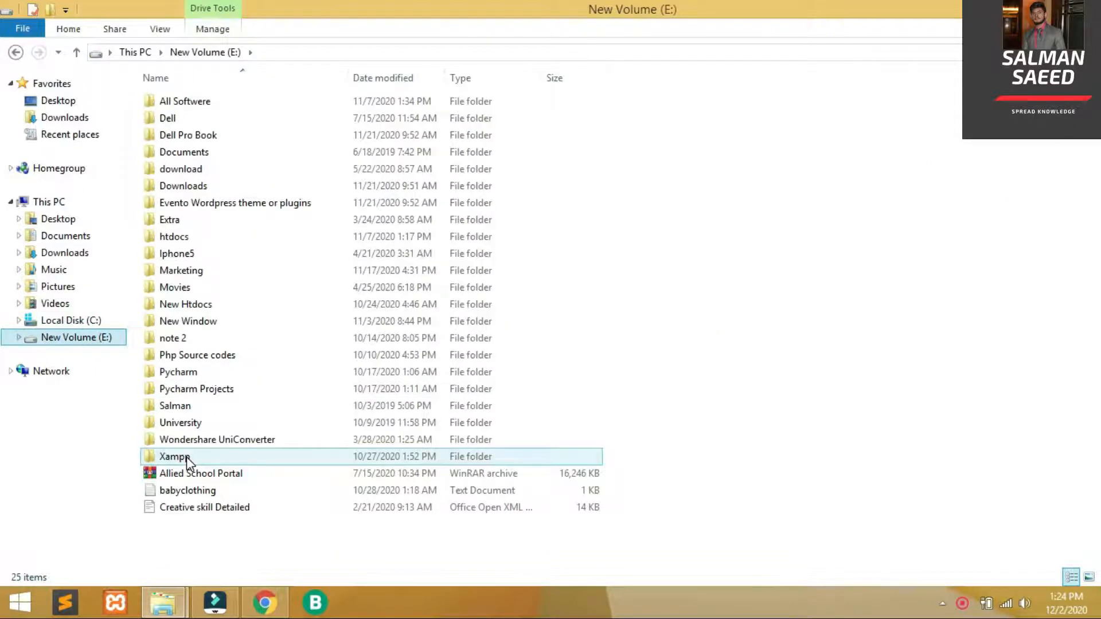
double_click(187, 457)
key(Down)
key(Down)
key(Down)
key(Down)
key(Down)
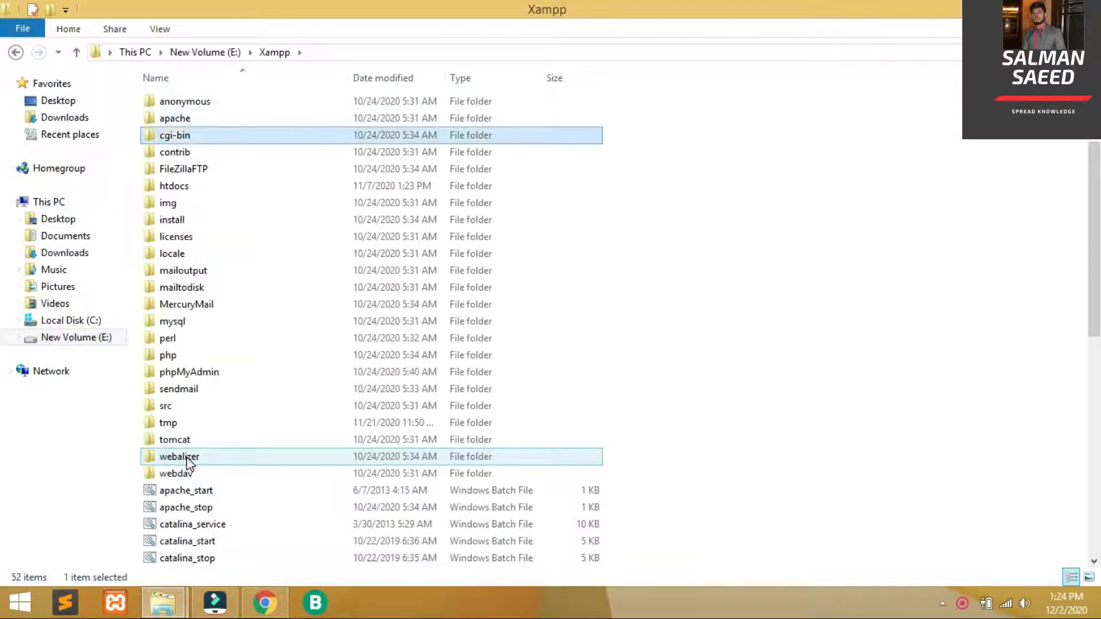
key(Down)
key(Return)
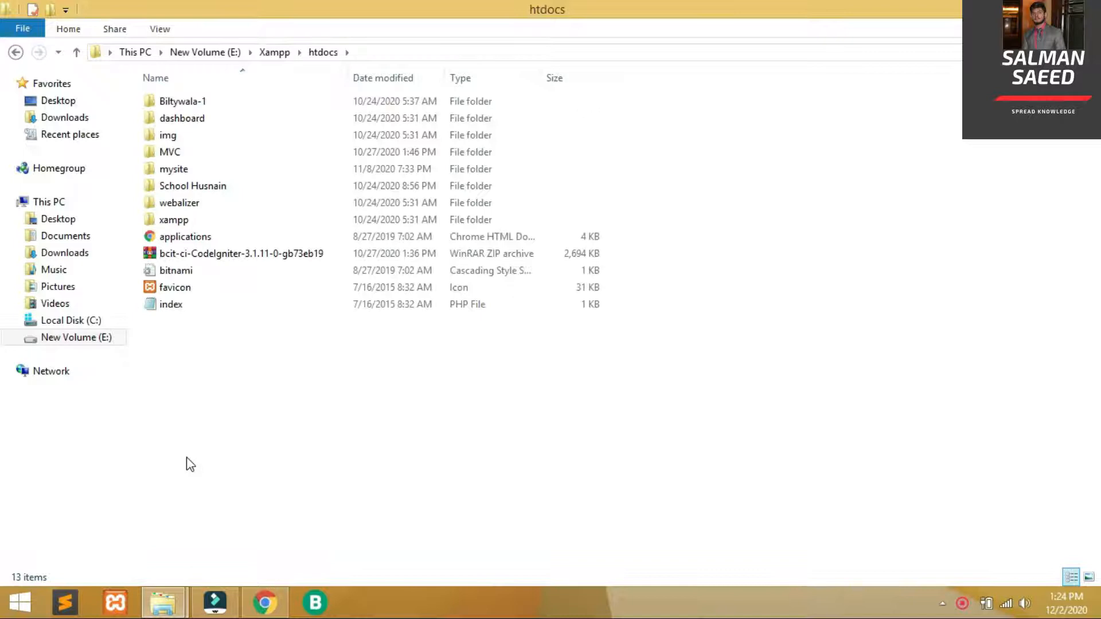
click(192, 454)
right_click(195, 457)
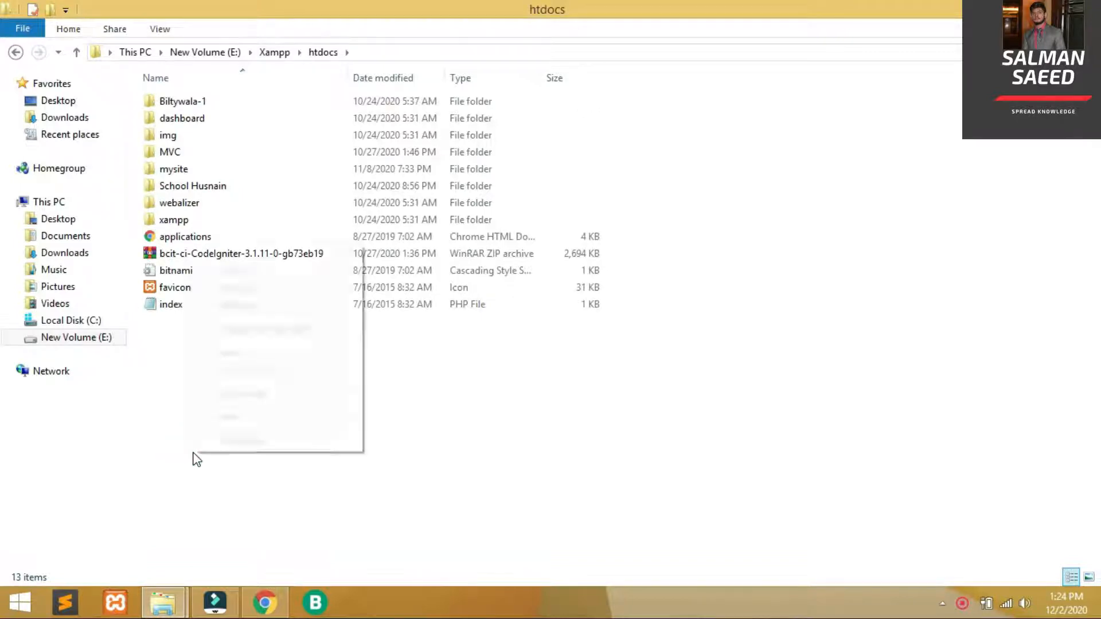
click(267, 353)
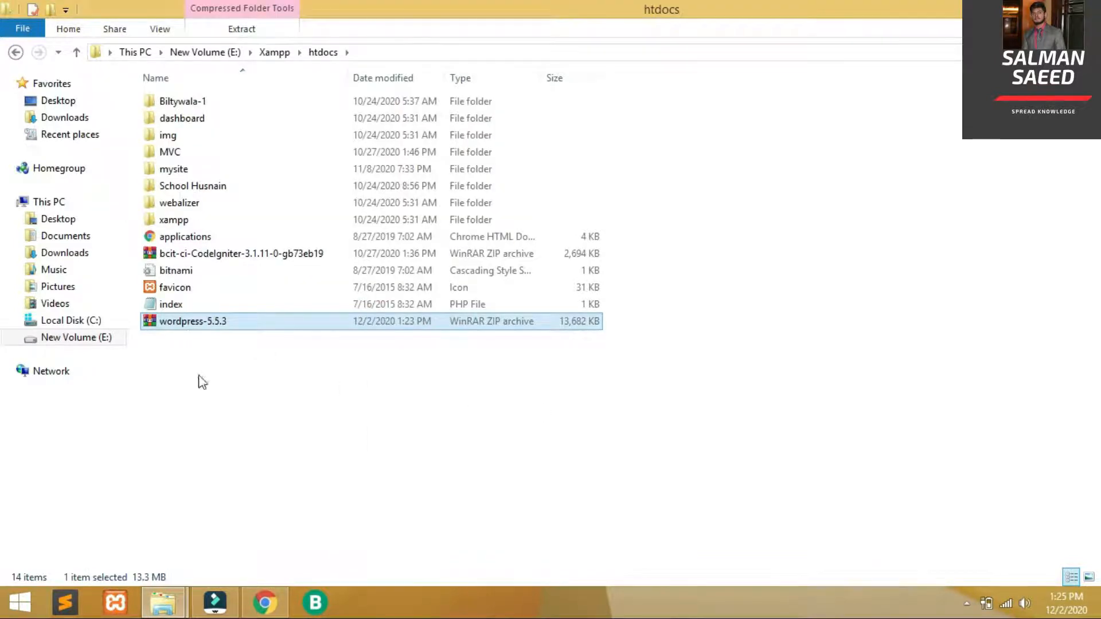
Extract the wordpress-5.5.3 archive right inside htdocs
right_click(242, 325)
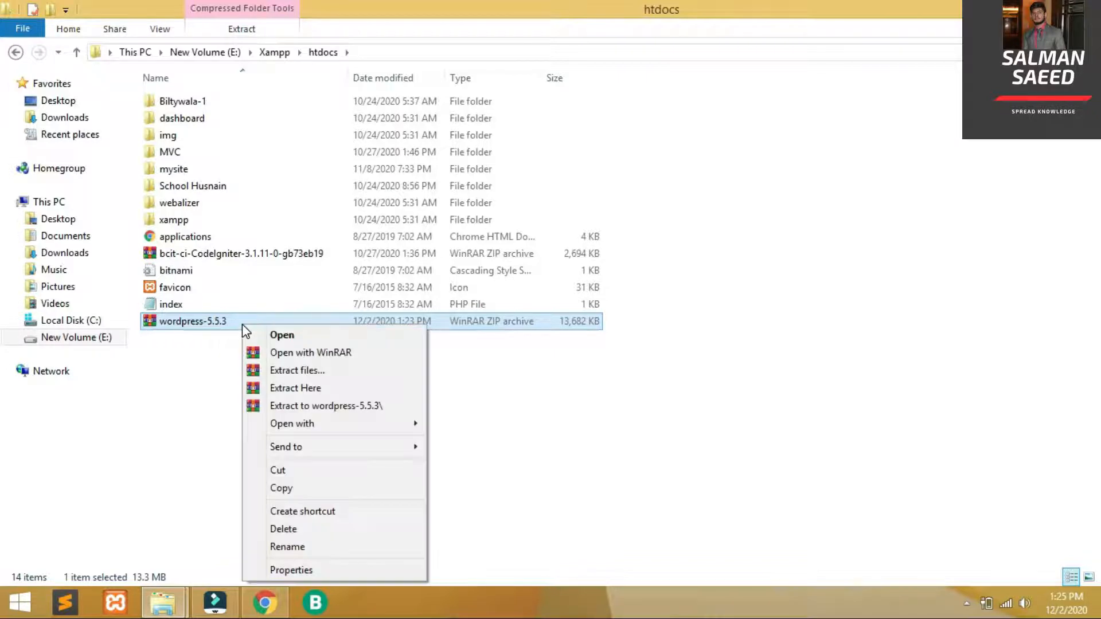
click(311, 384)
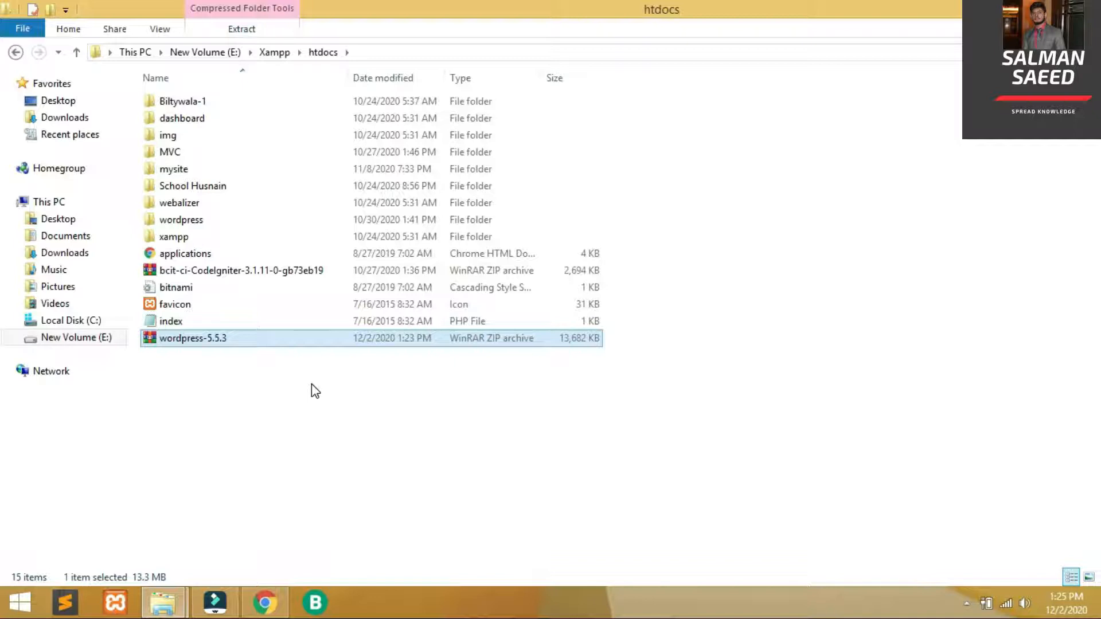
click(257, 507)
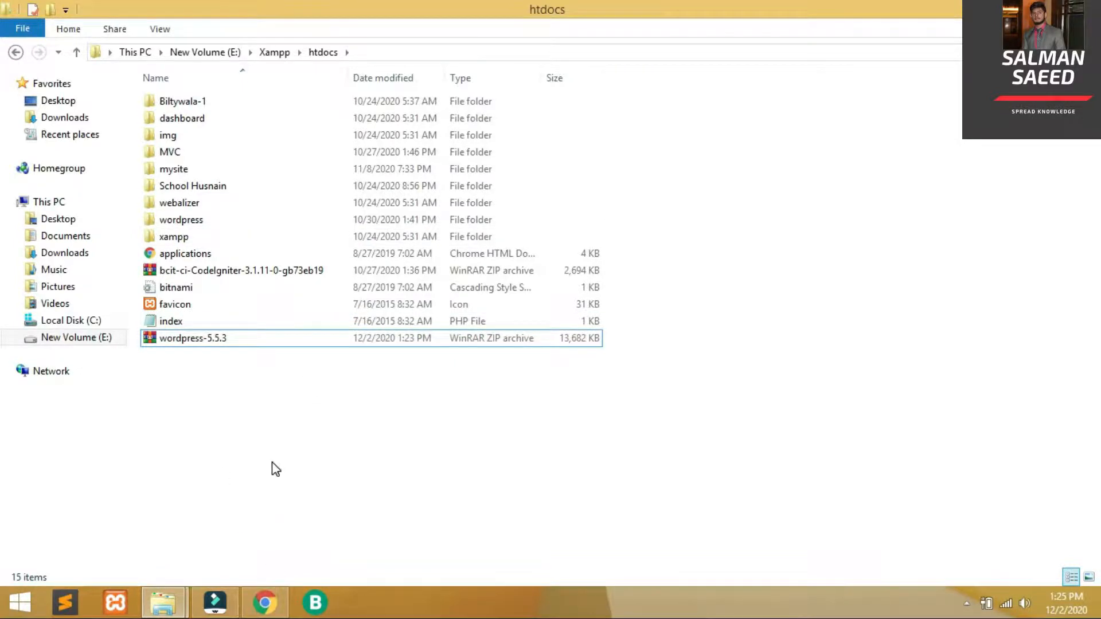
key(super)
Launch XAMPP Control Panel, start Apache and MySQL, and return to the browser
text(xampP Control Par)
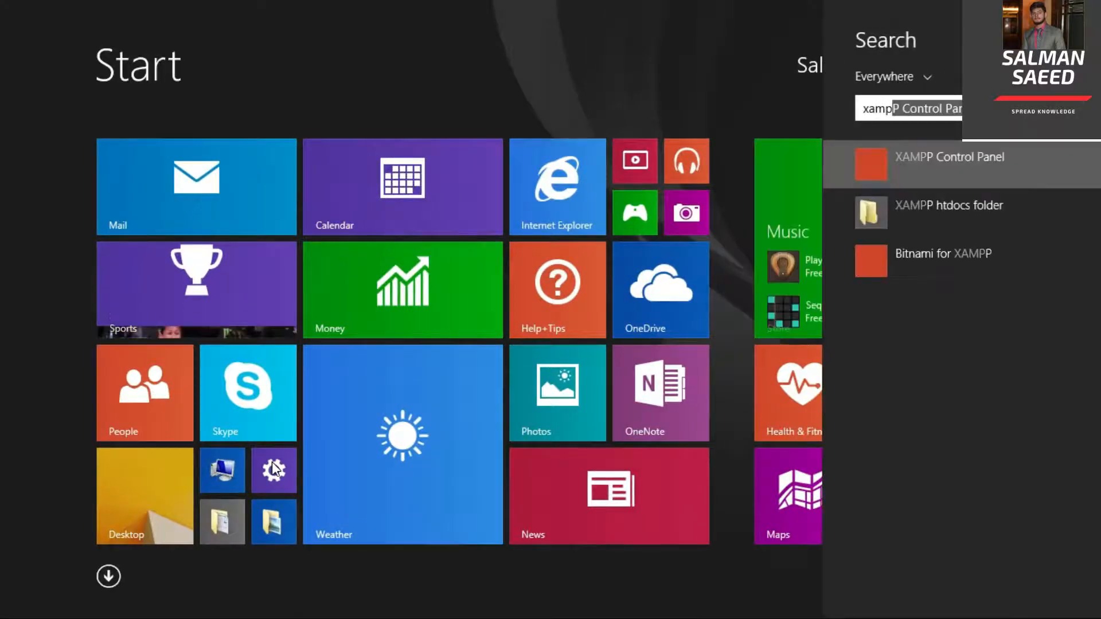
key(Return)
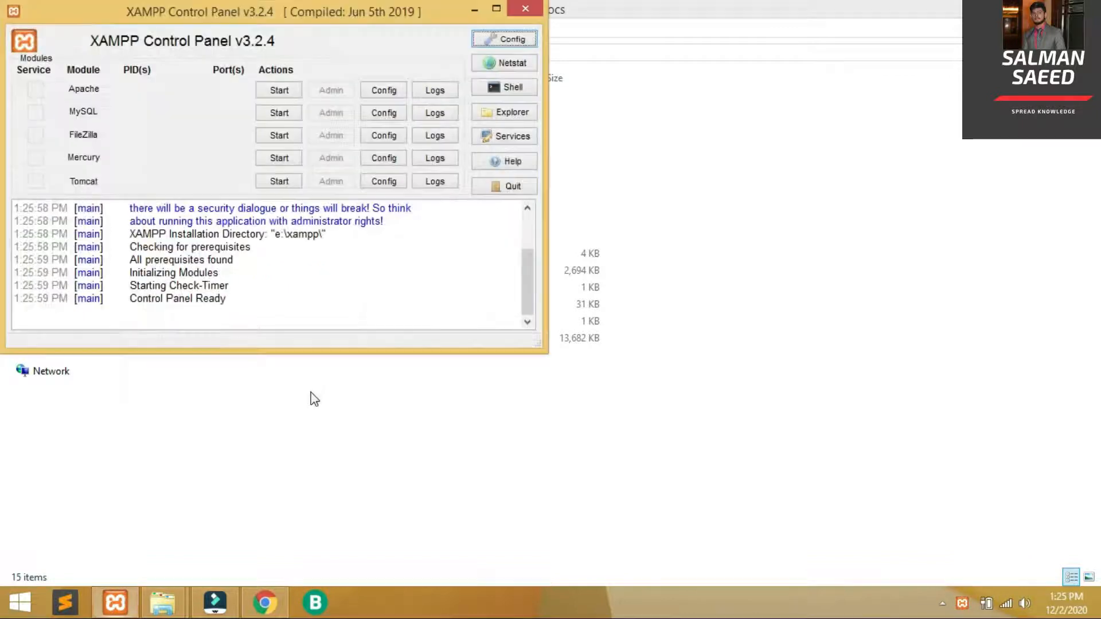
click(292, 90)
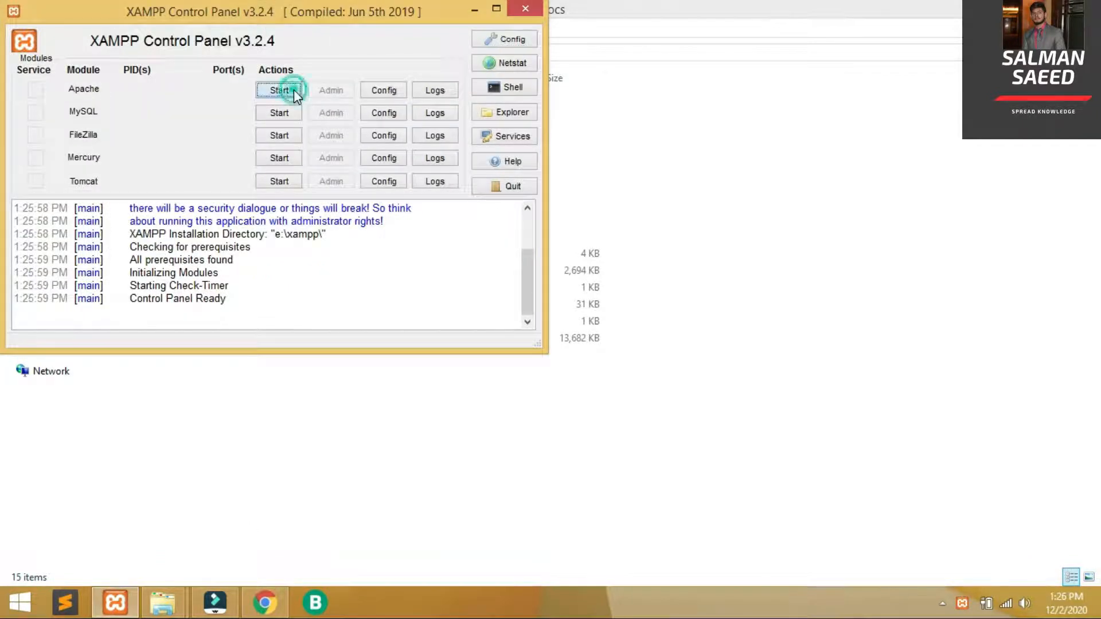
click(281, 119)
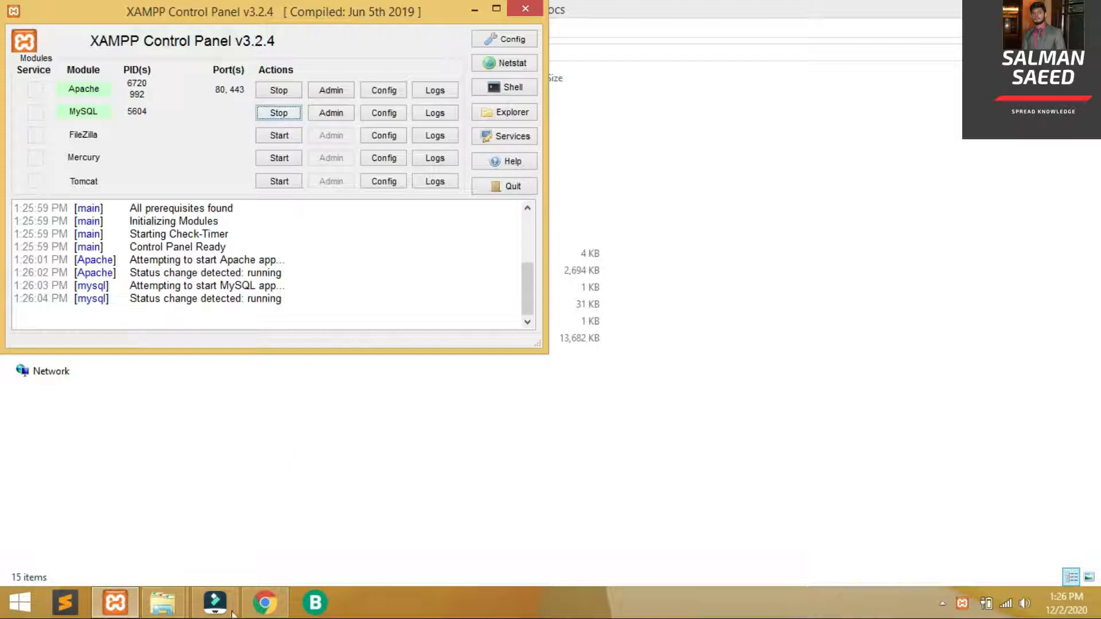
click(265, 603)
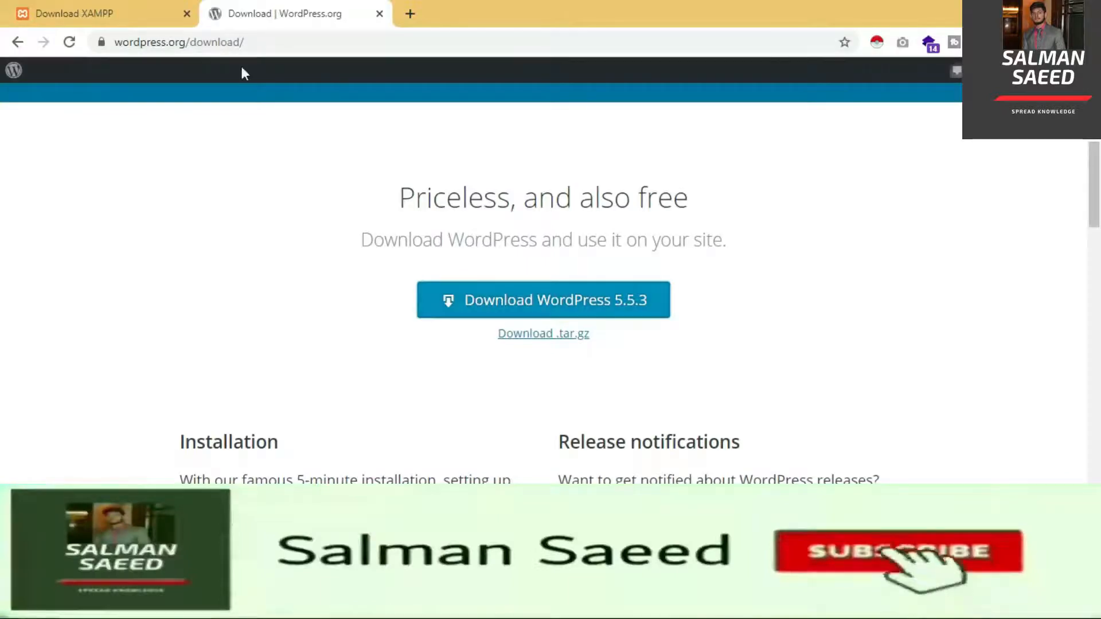
Create an empty database named mysite in phpMyAdmin on localhost
click(418, 10)
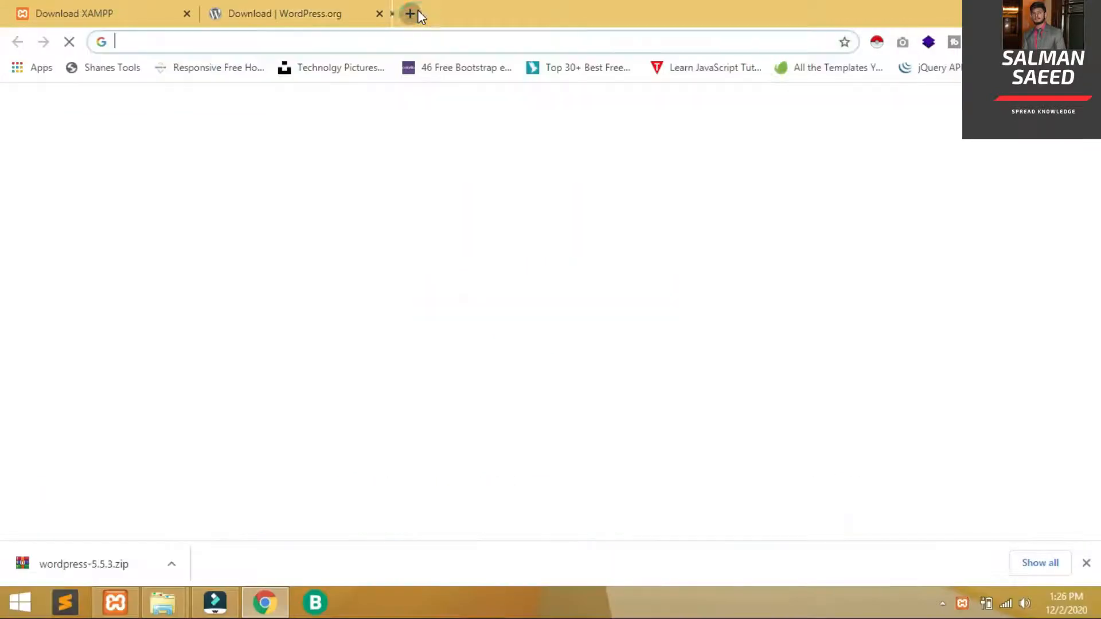
text(localhost/phpmyadmin)
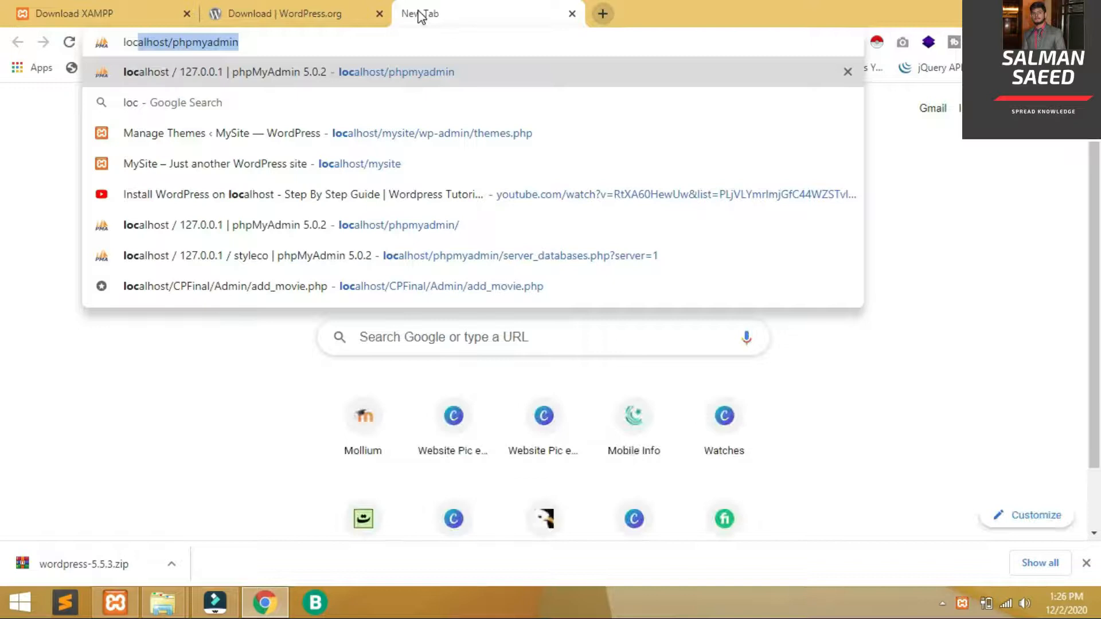
key(Return)
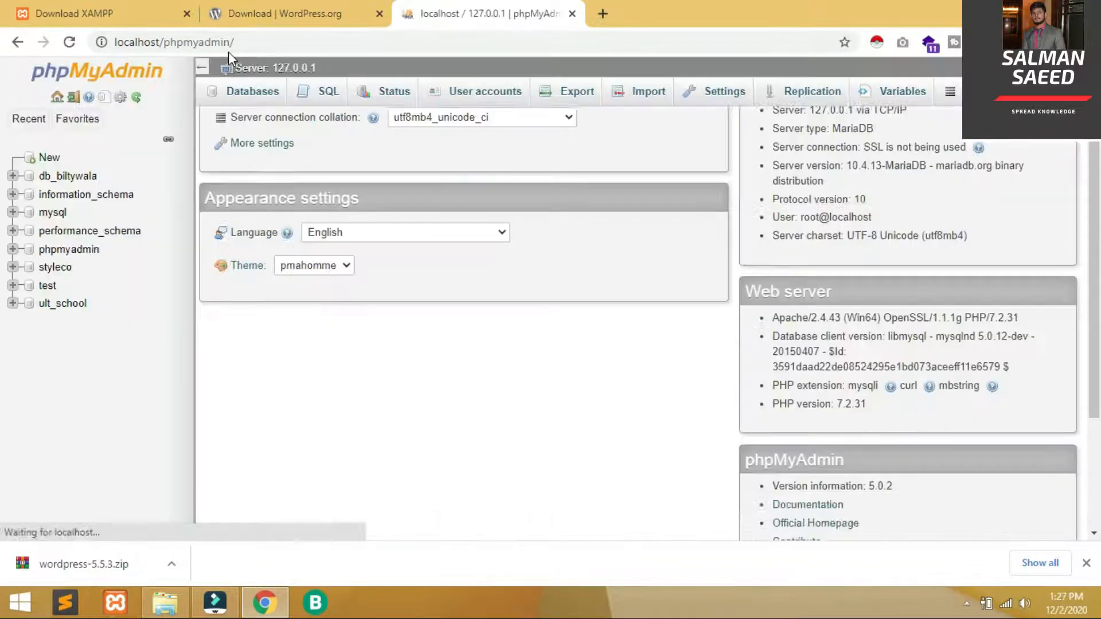
click(49, 158)
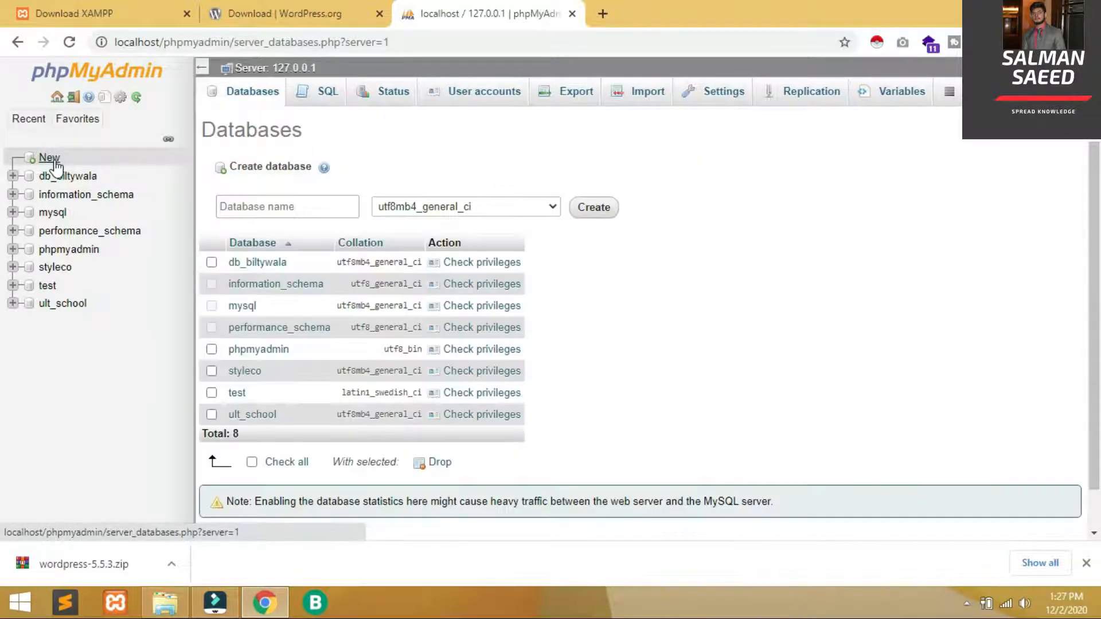
click(273, 200)
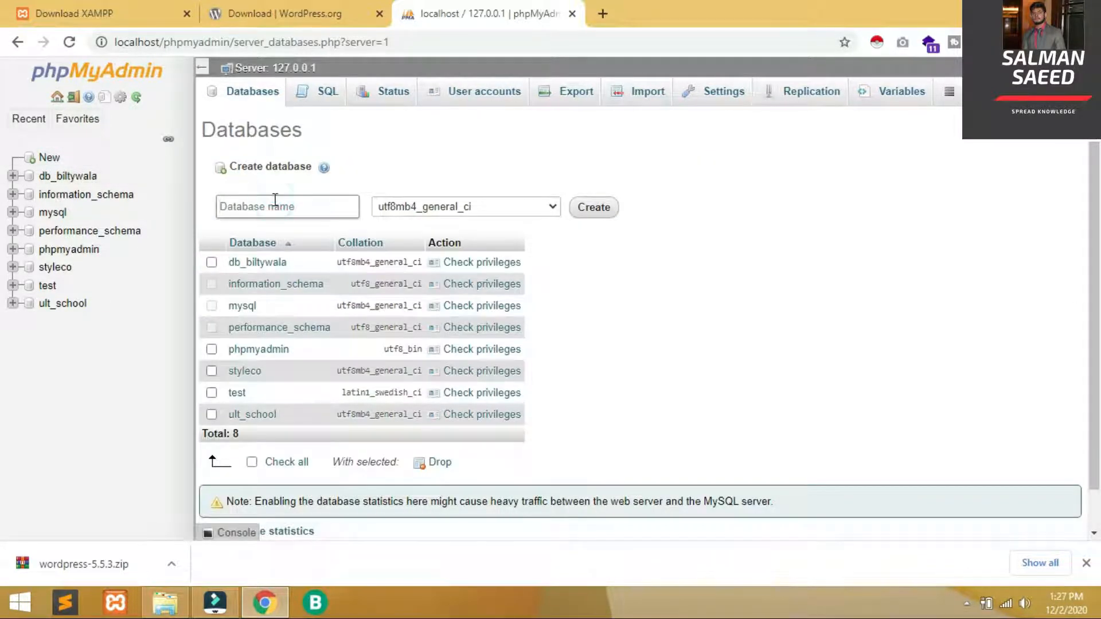
text(mysite)
click(607, 213)
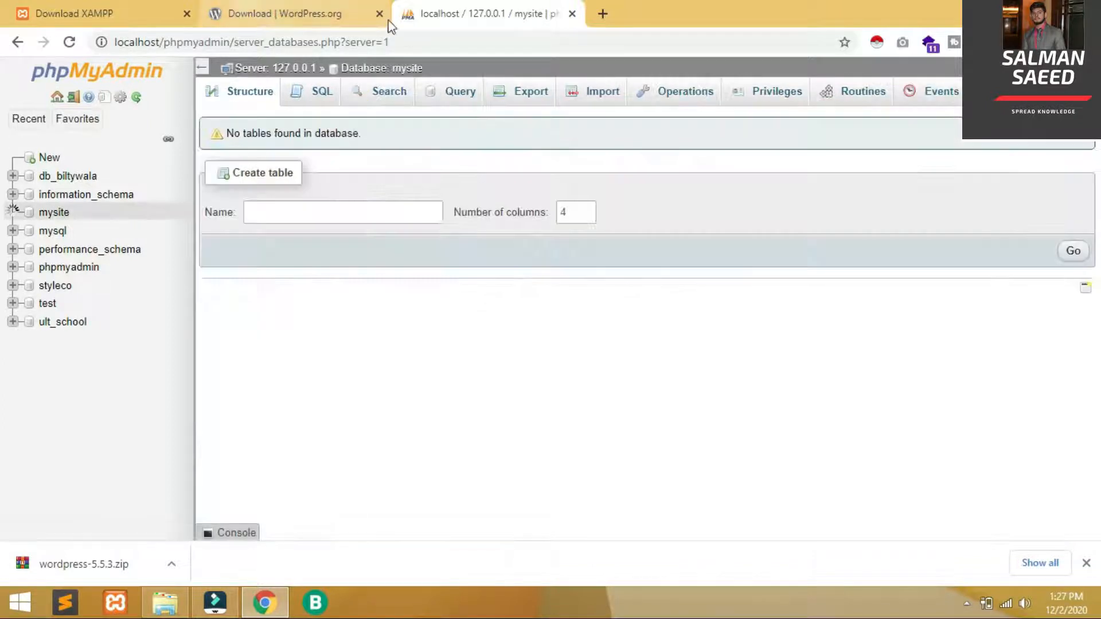
click(261, 17)
click(172, 605)
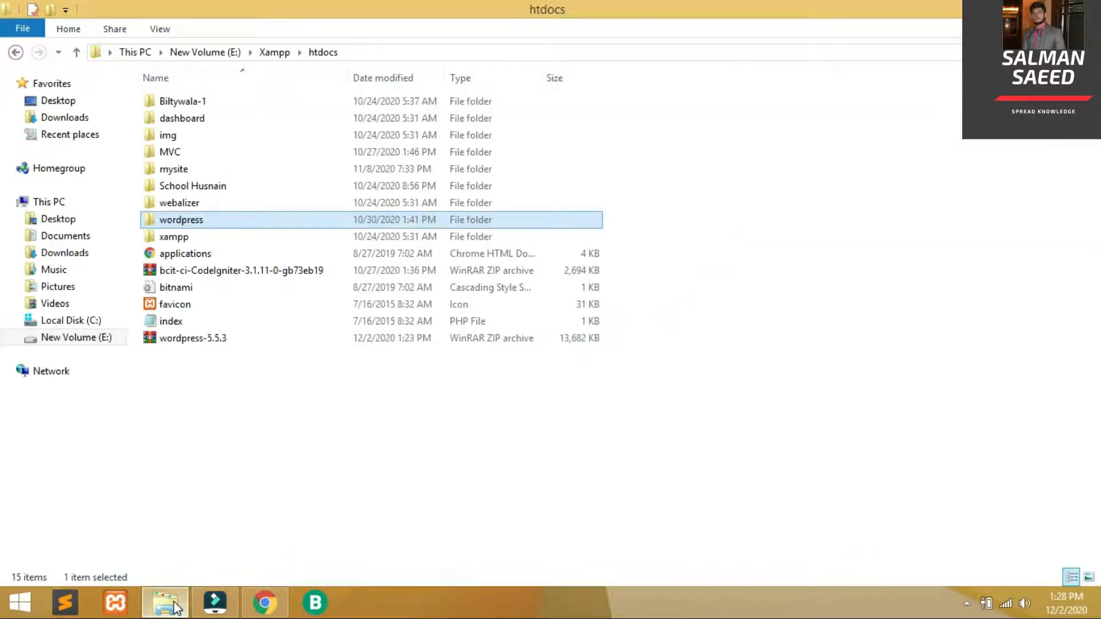
Load localhost/wordpress and keep English (United States) as the setup language
click(172, 605)
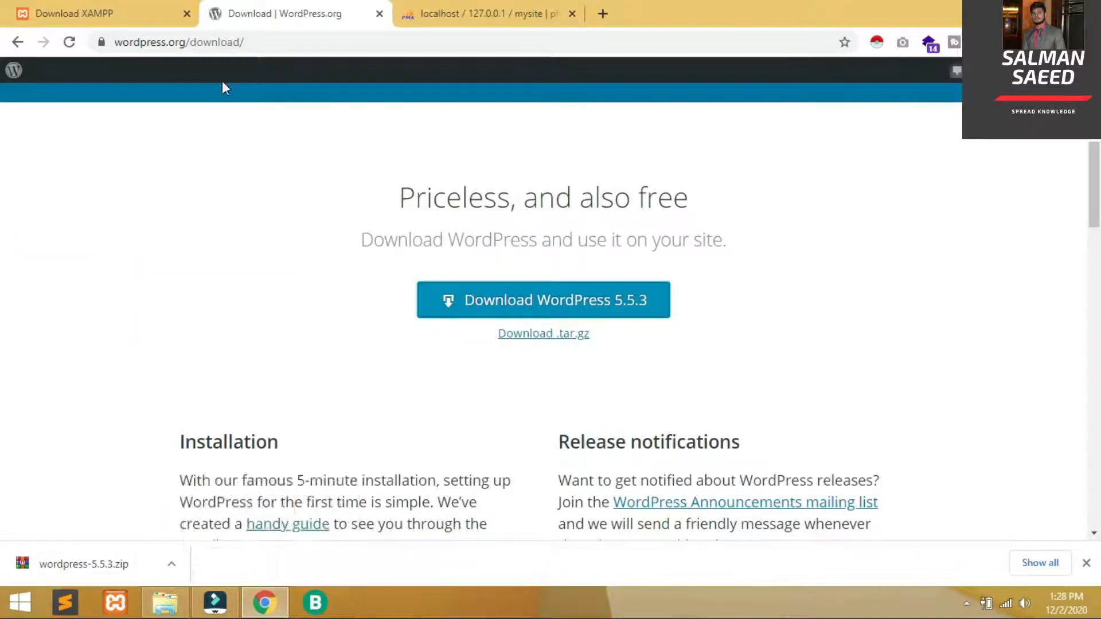
key(ctrl+t)
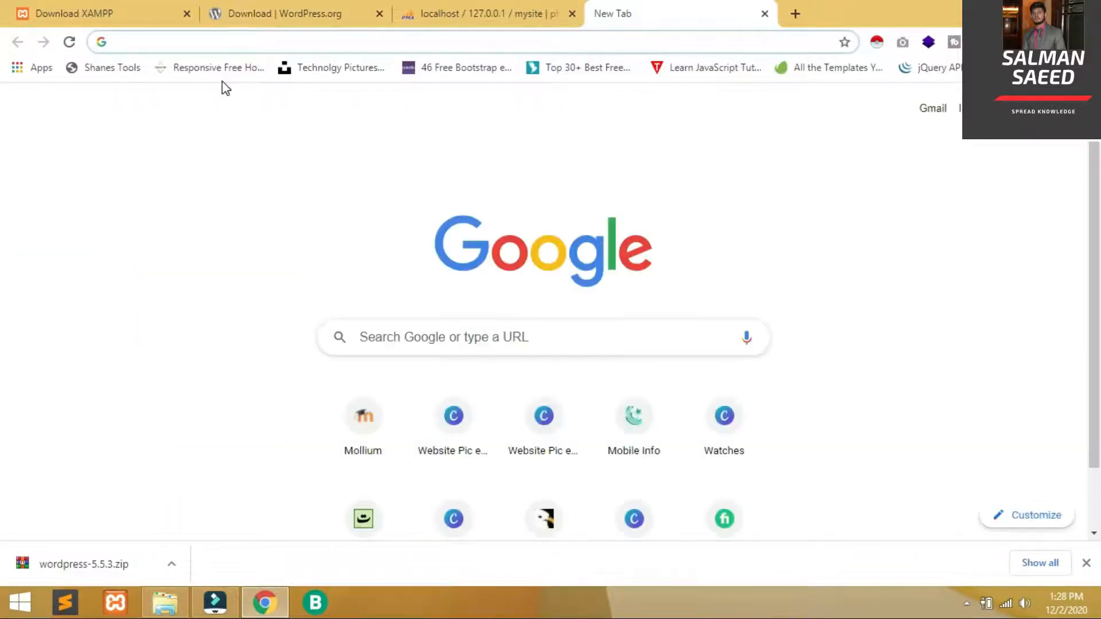
text(localhost/wordpress)
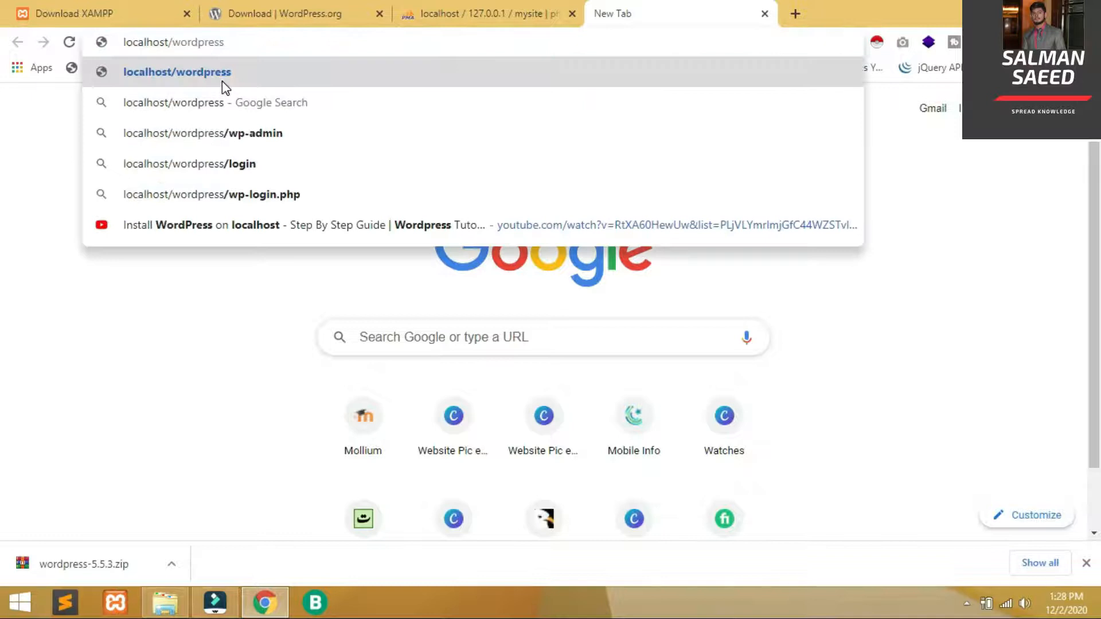
key(Return)
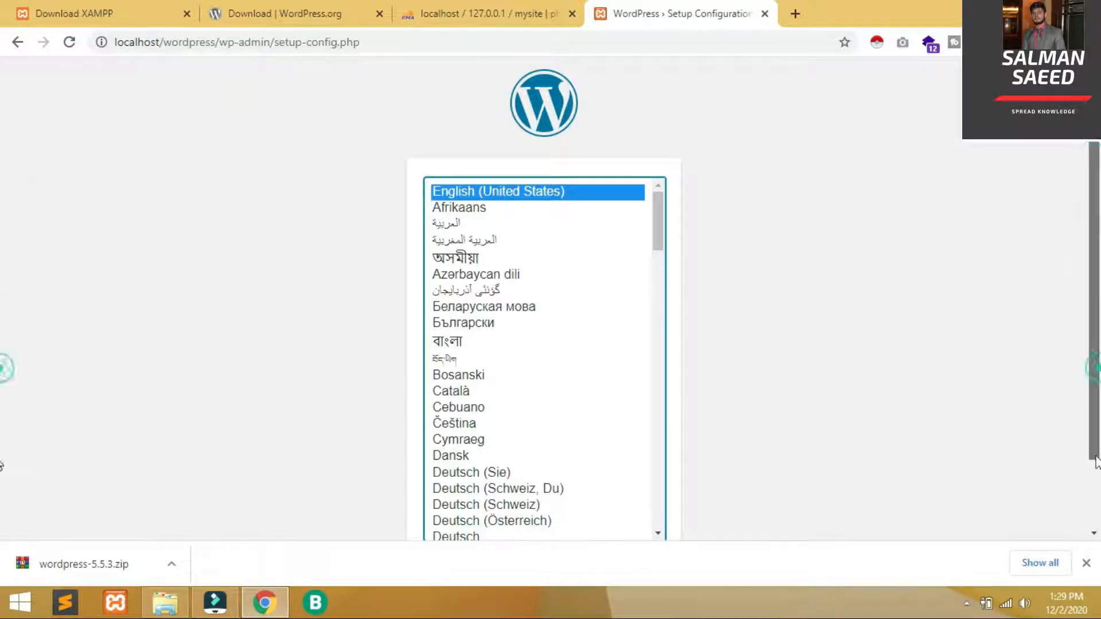
scroll(1095, 462, down, 2)
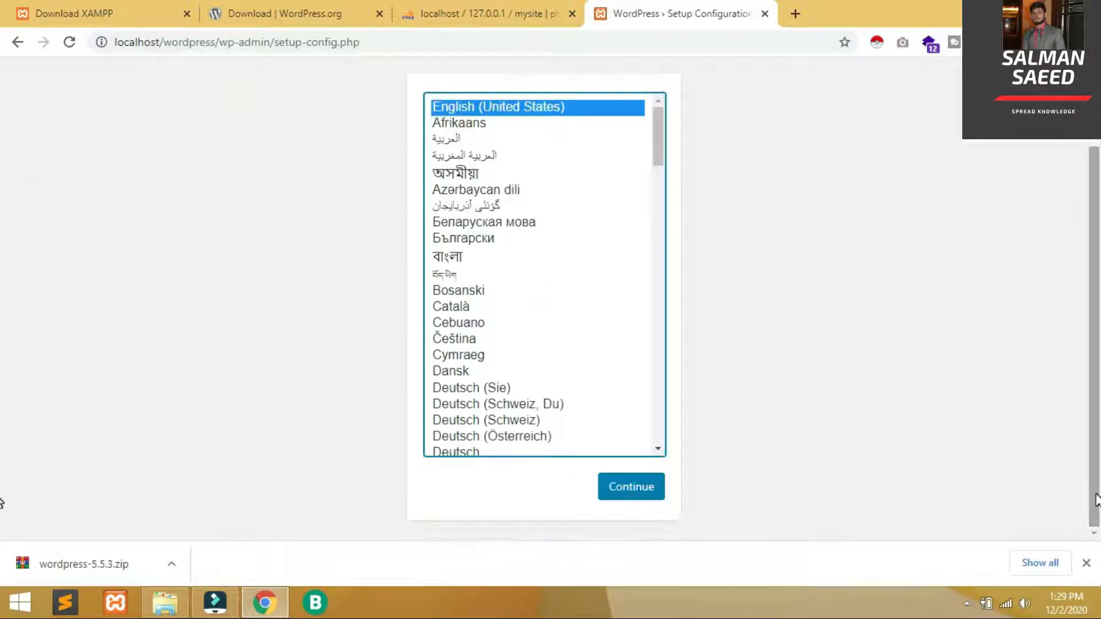
click(642, 490)
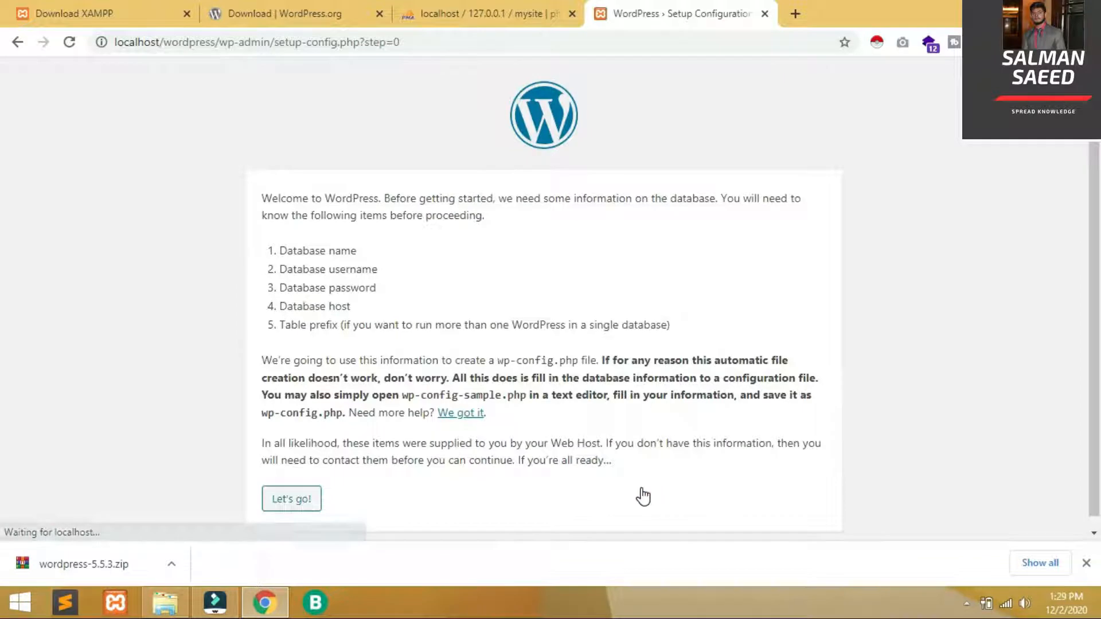
Submit database connection details: database mysite, user root, empty password
click(288, 510)
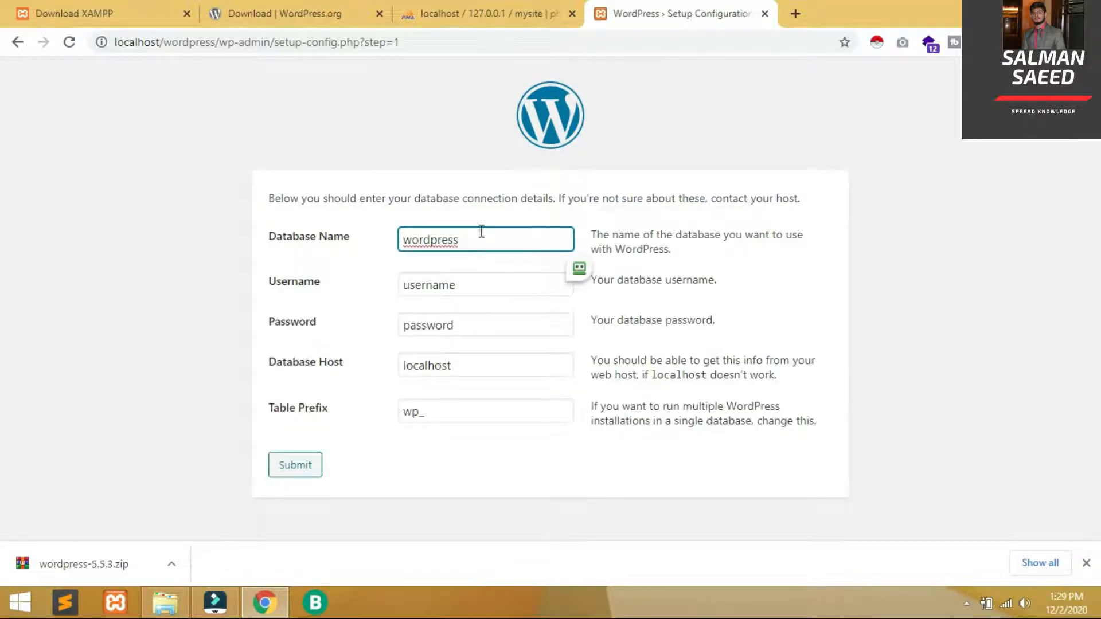
double_click(481, 231)
text(my)
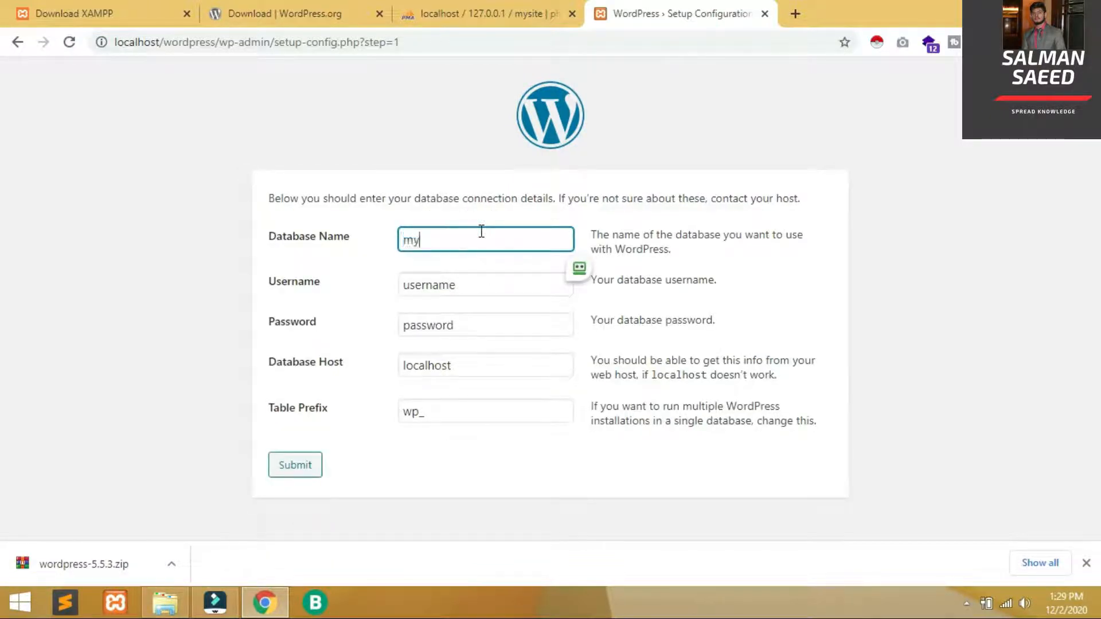
text(site)
double_click(460, 275)
text(rott)
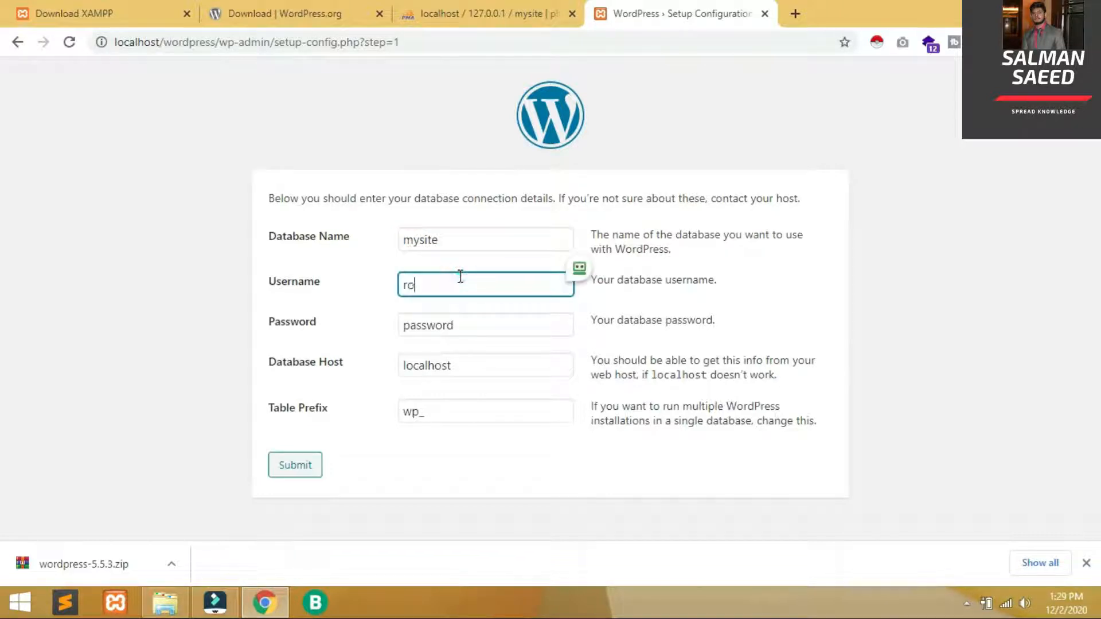
text(ot)
double_click(464, 327)
key(BackSpace)
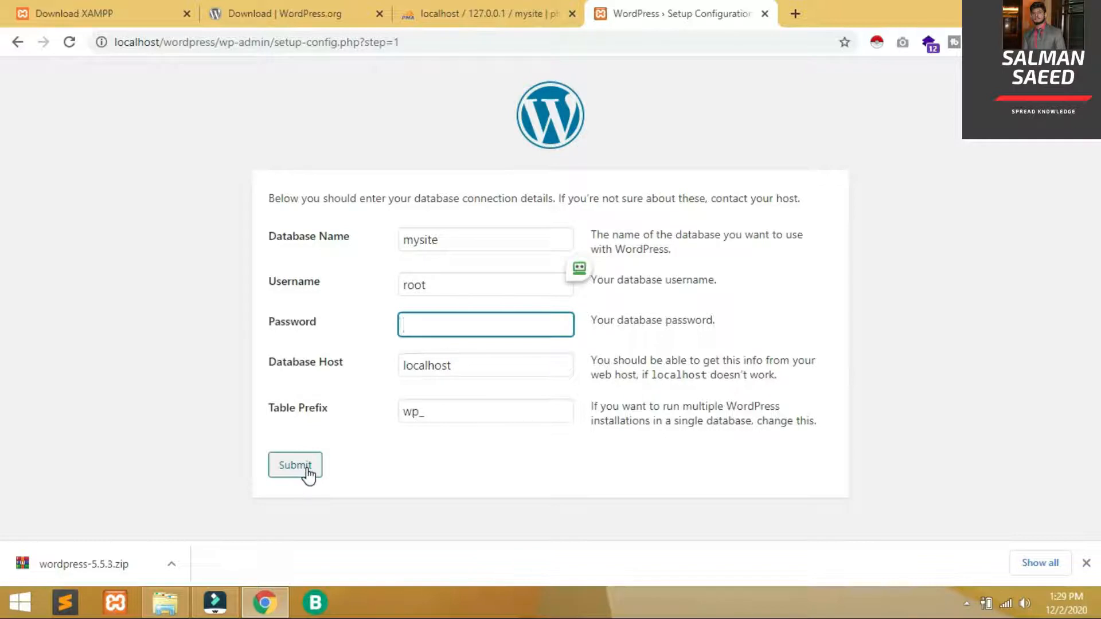
click(373, 464)
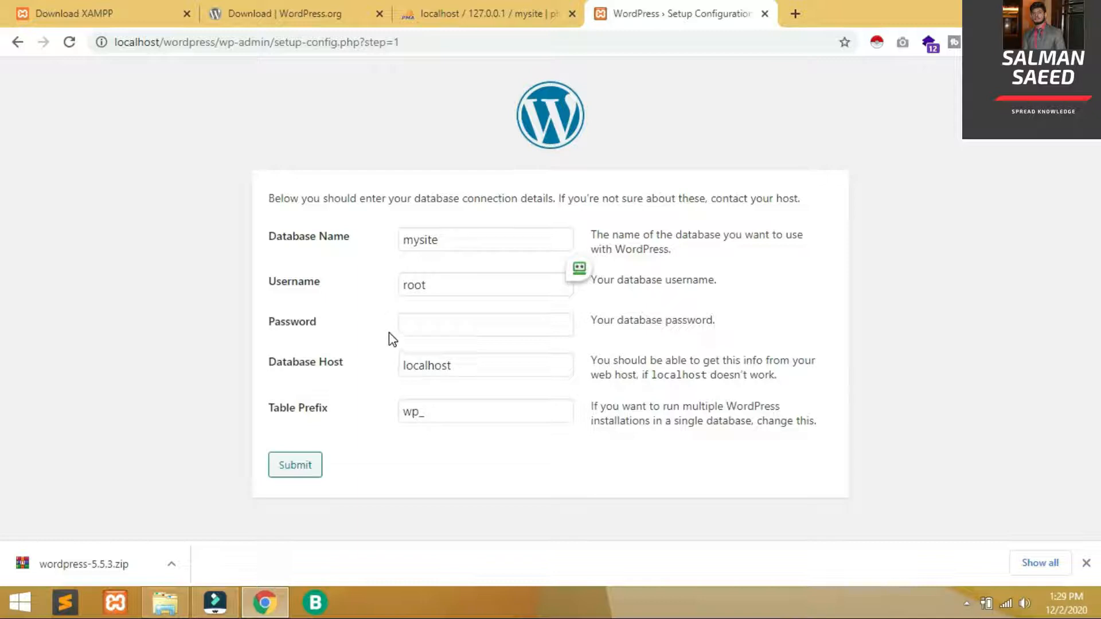
click(310, 469)
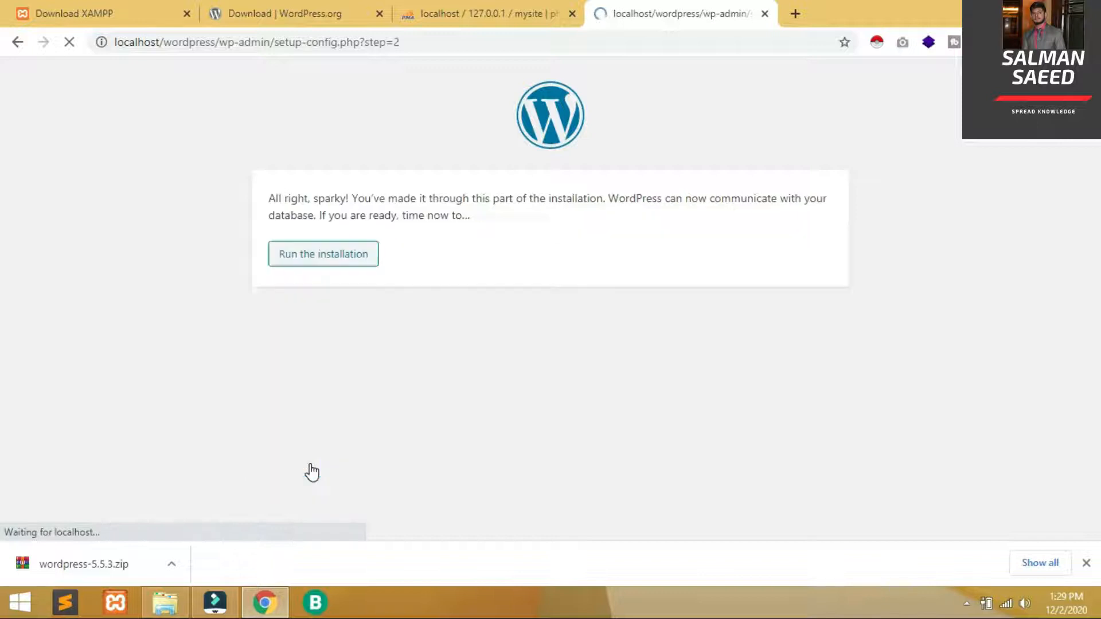
Install WordPress with site title Mysite, username admin, a custom password and the admin's e-mail
click(347, 256)
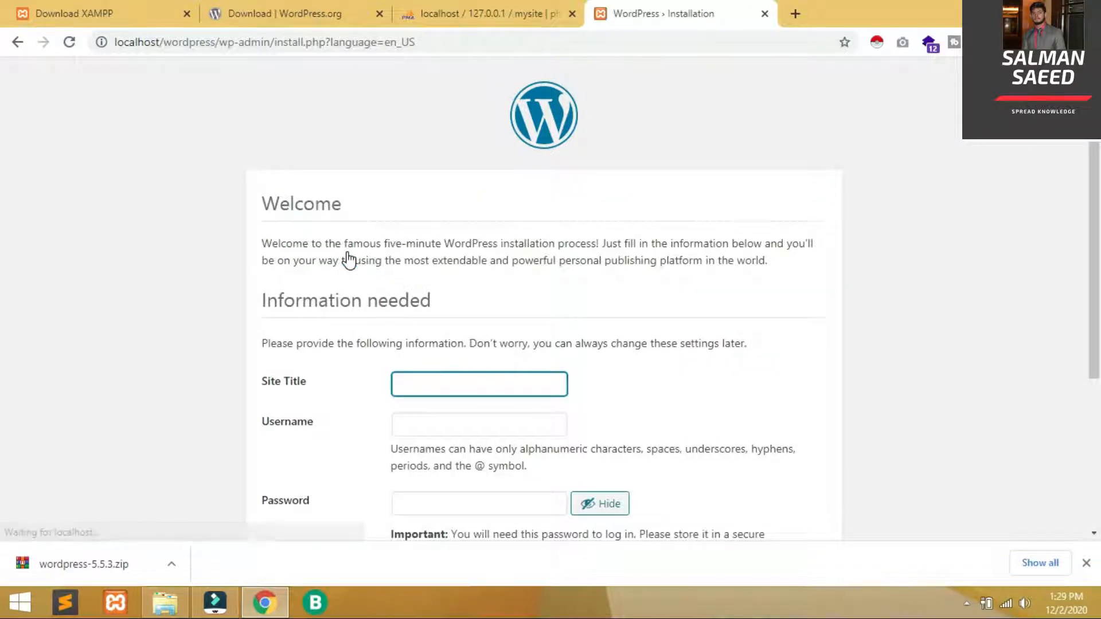
text(Mysite)
click(479, 436)
text(admin)
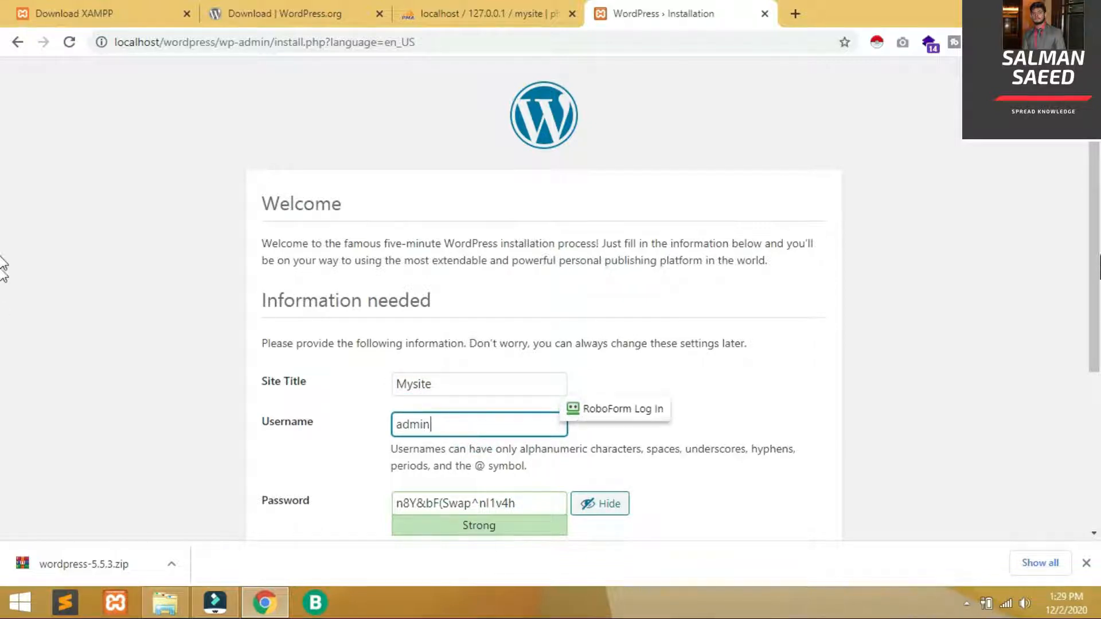
scroll(573, 309, down, 3)
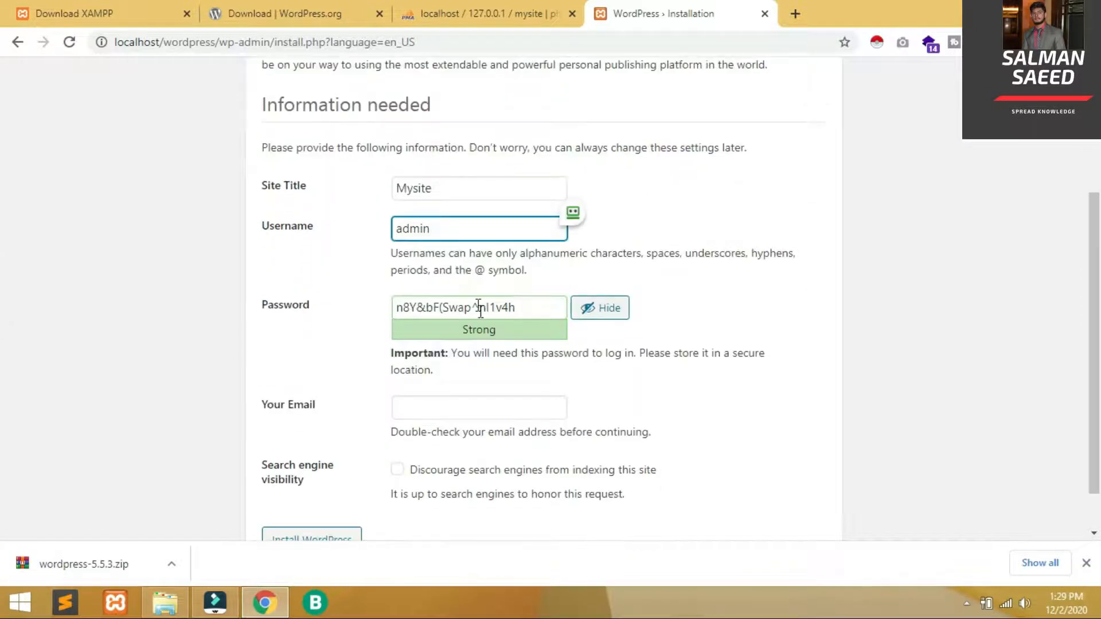
triple_click(486, 316)
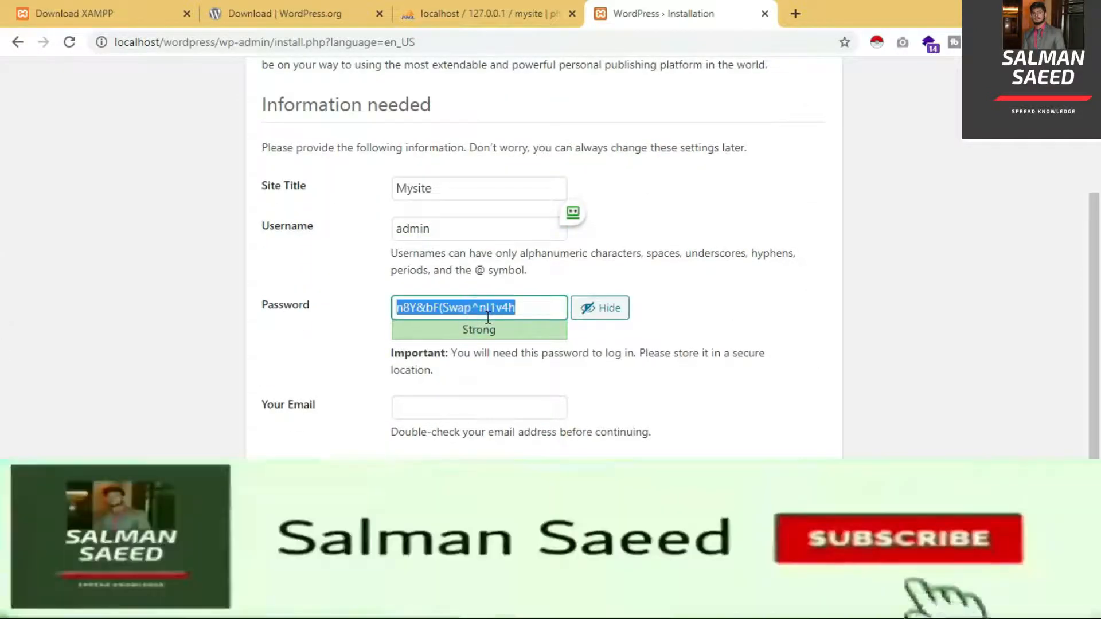
text(Ad)
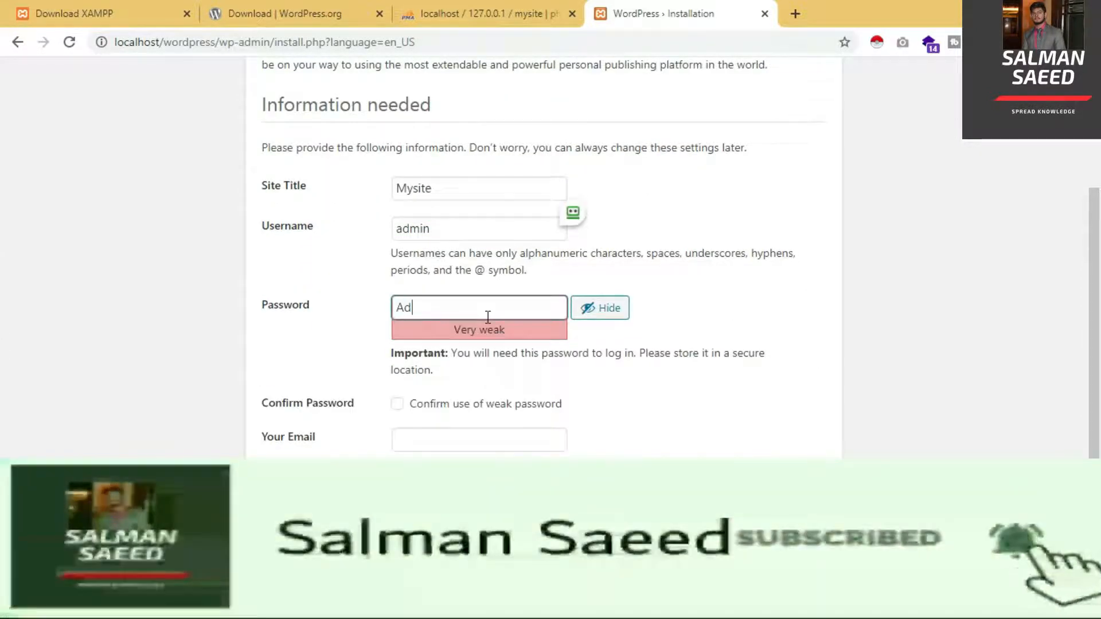
text(min_12)
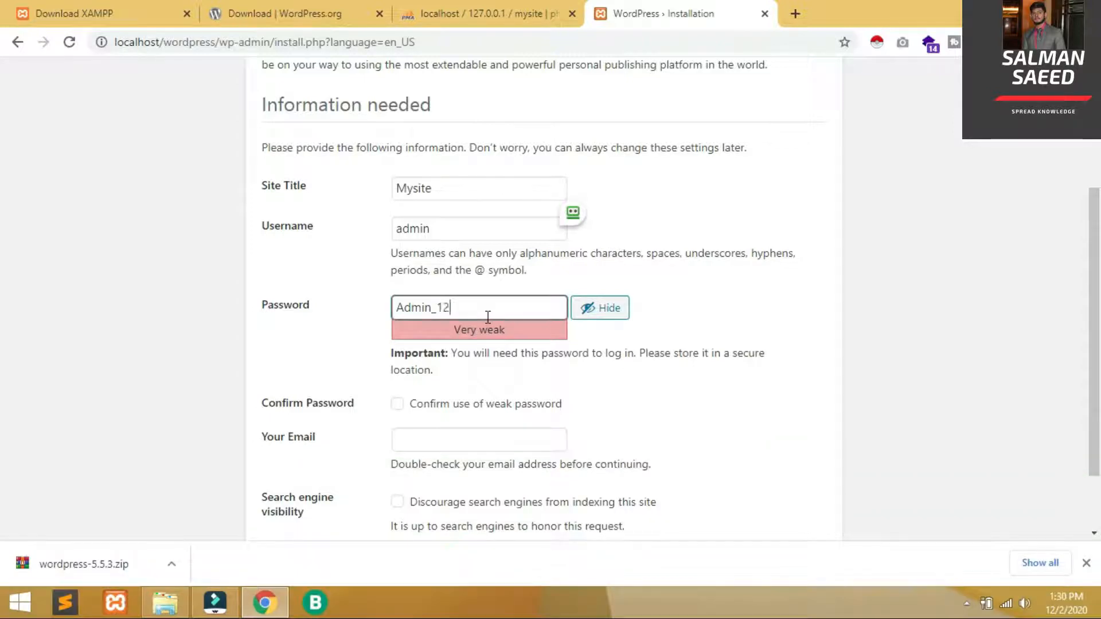
text(3_456)
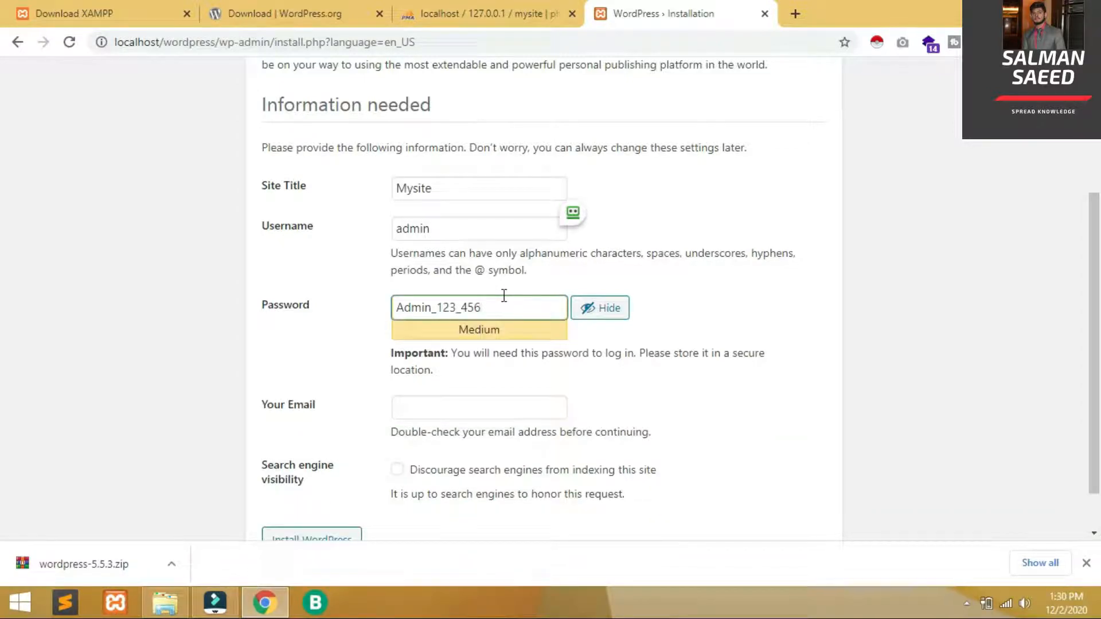
key(Right)
click(805, 366)
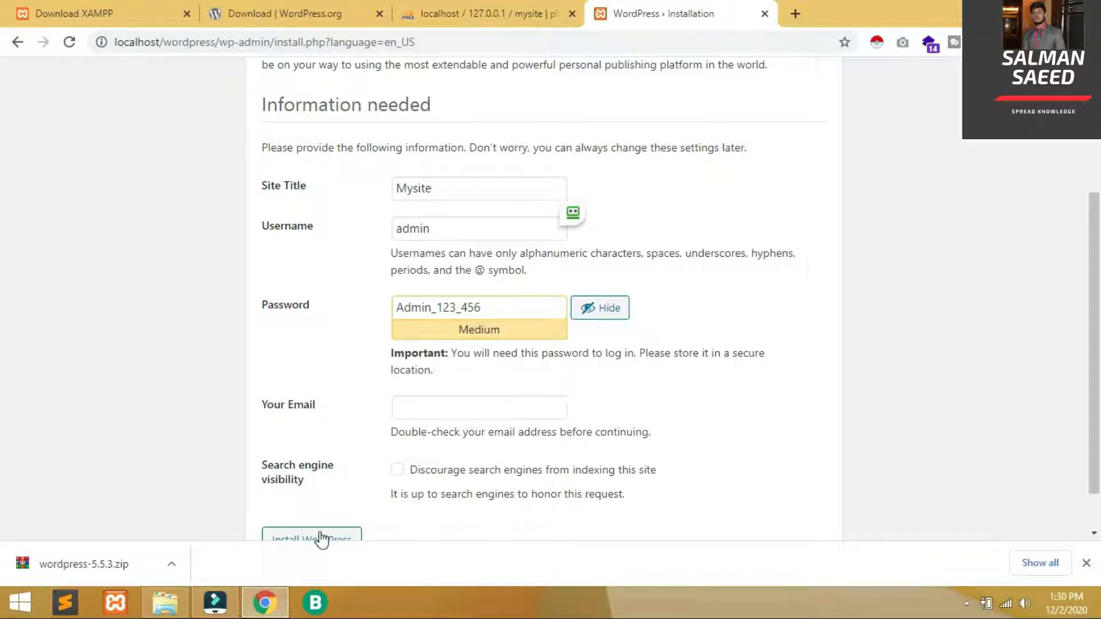
click(428, 419)
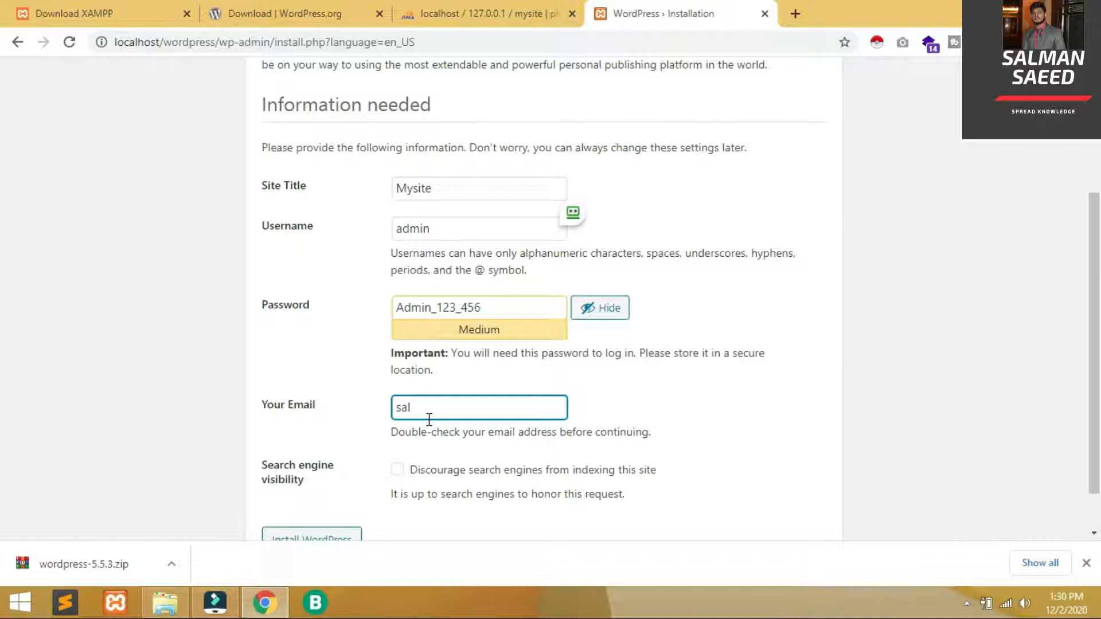
click(335, 536)
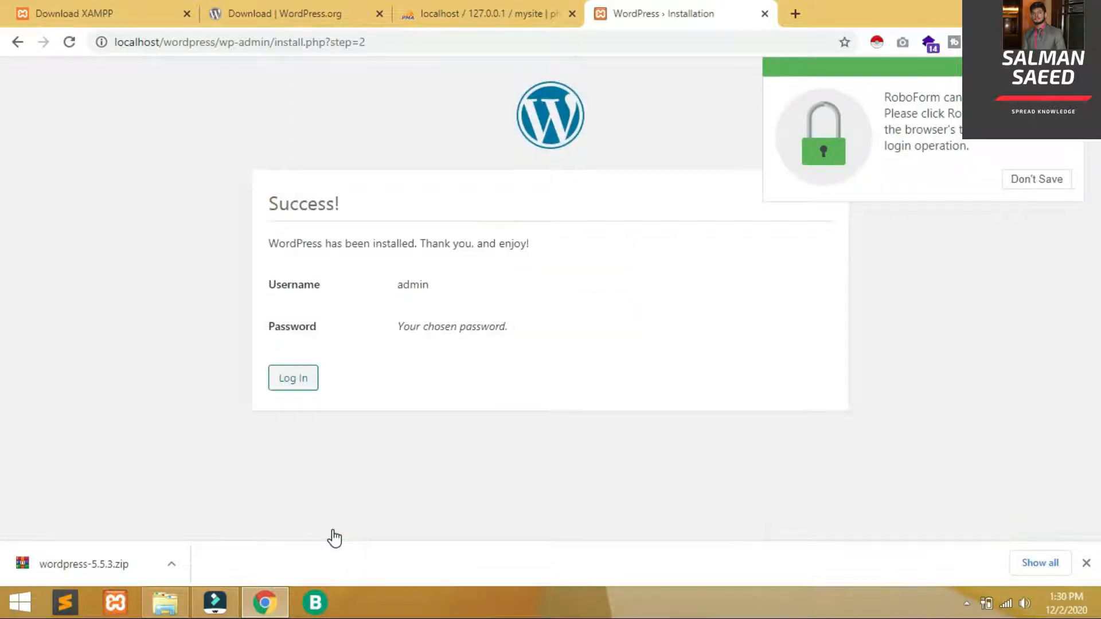
Log in as admin with the account password and Remember Me ticked
click(307, 387)
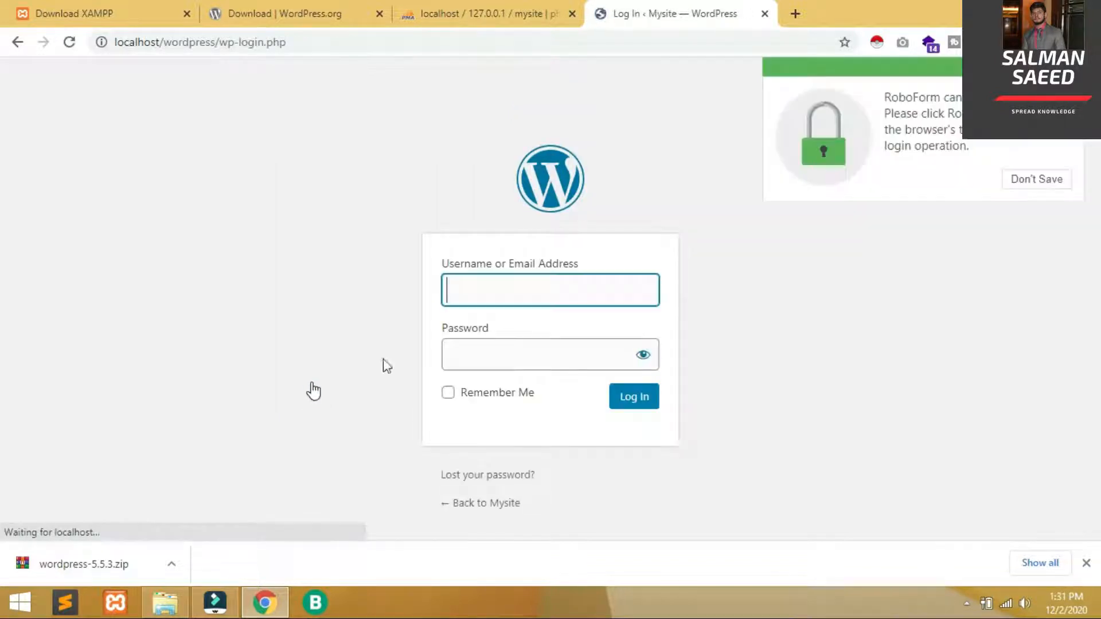
click(528, 297)
text(admin)
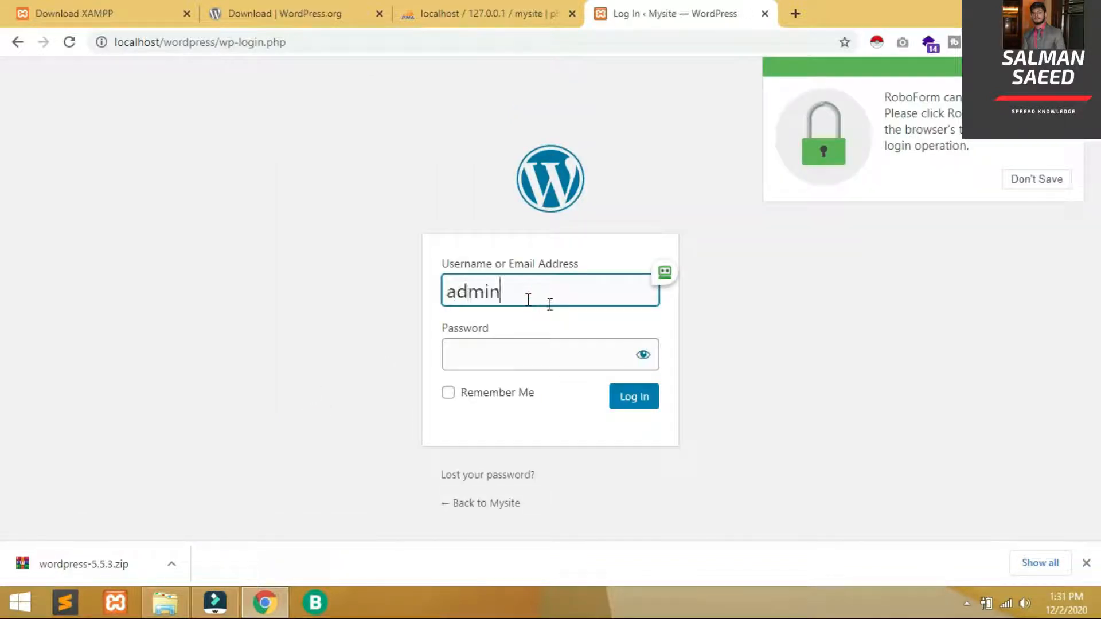
click(644, 354)
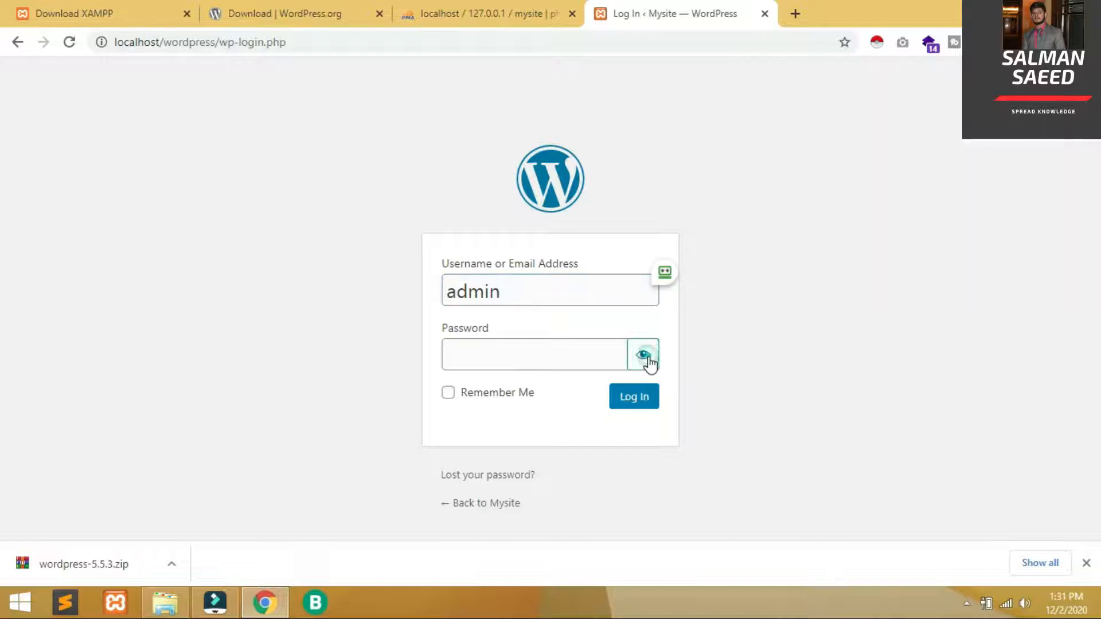
text(Admin)
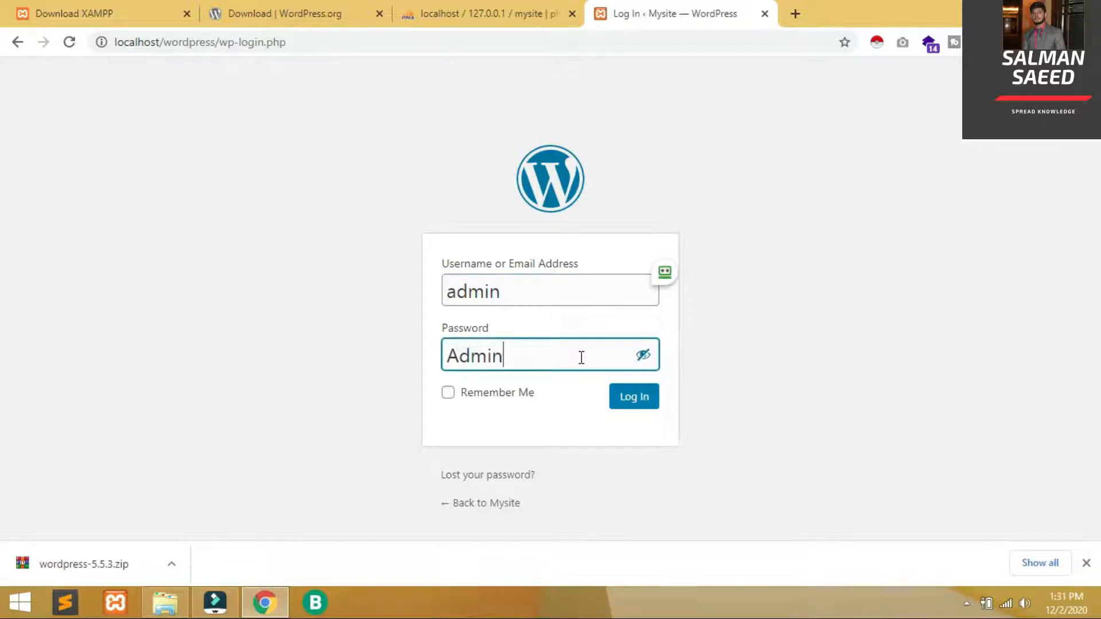
text(_123_456)
click(486, 395)
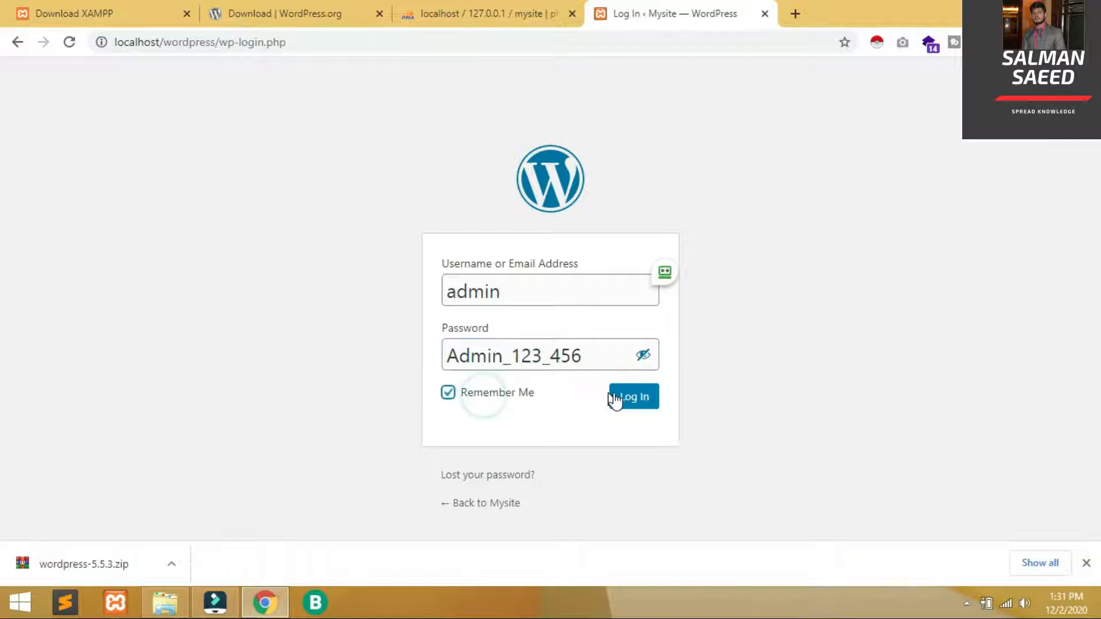
click(629, 397)
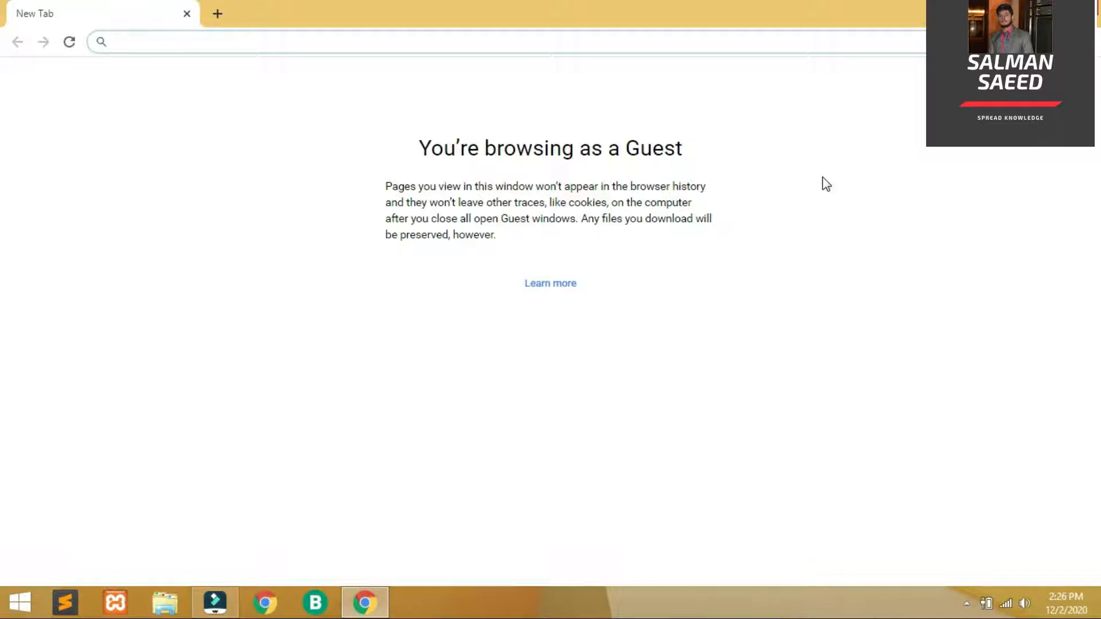
Open localhost/wordpress, then go to its wp-admin address
text(loc)
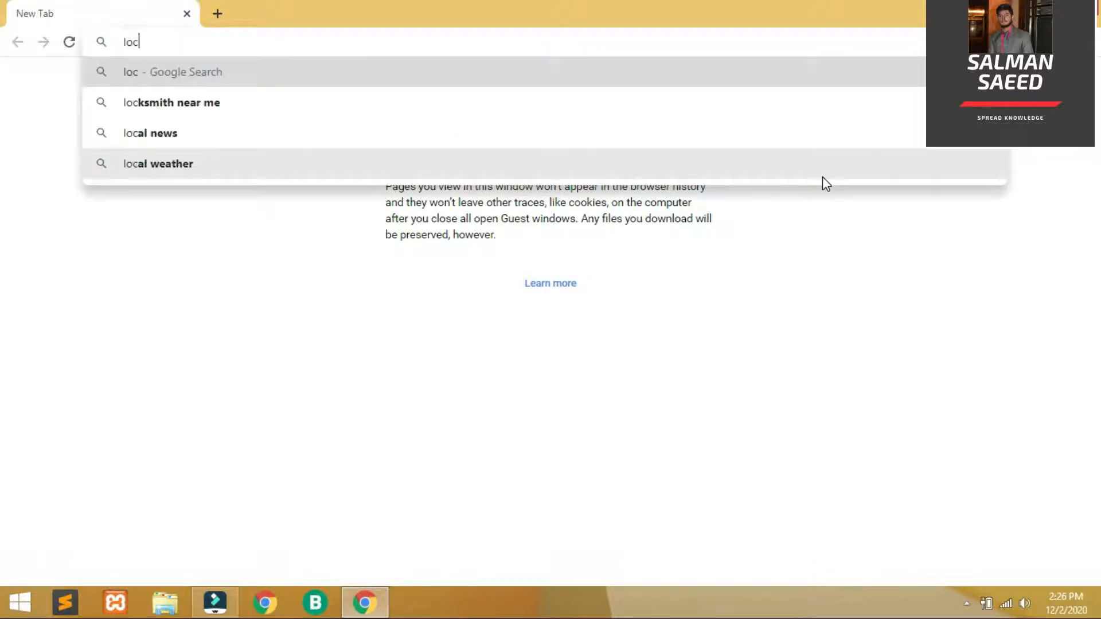
text(al)
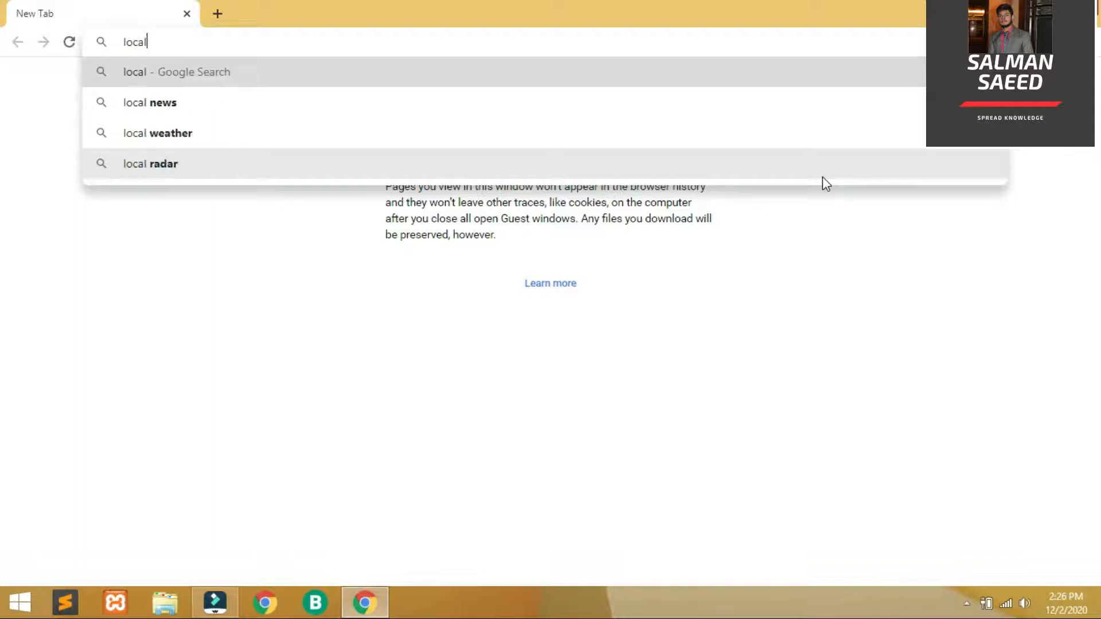
text(host)
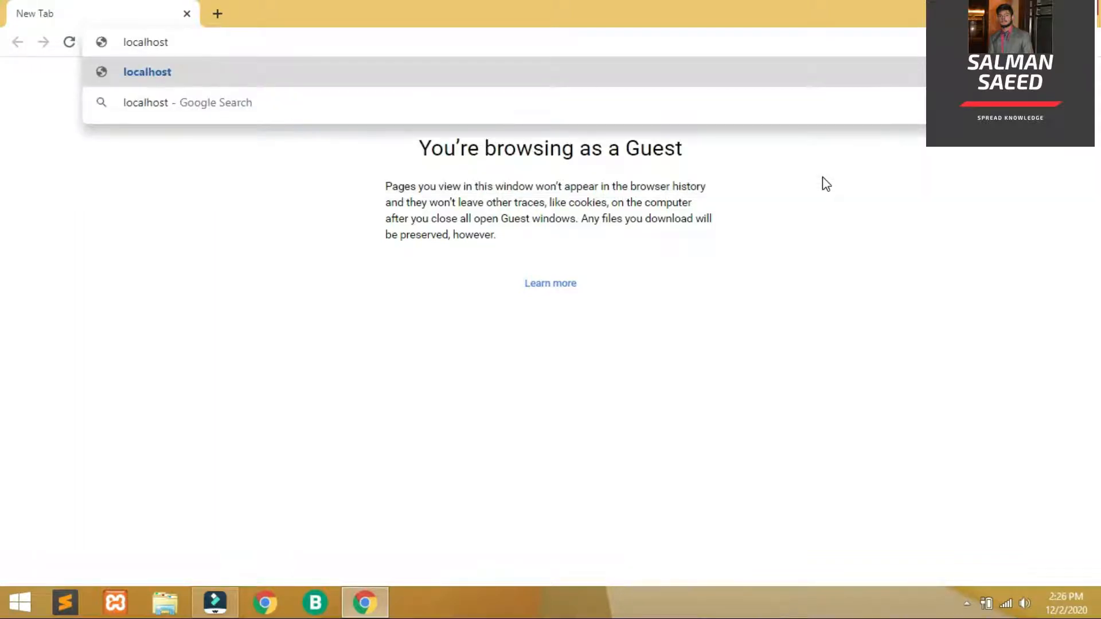
text(/wor)
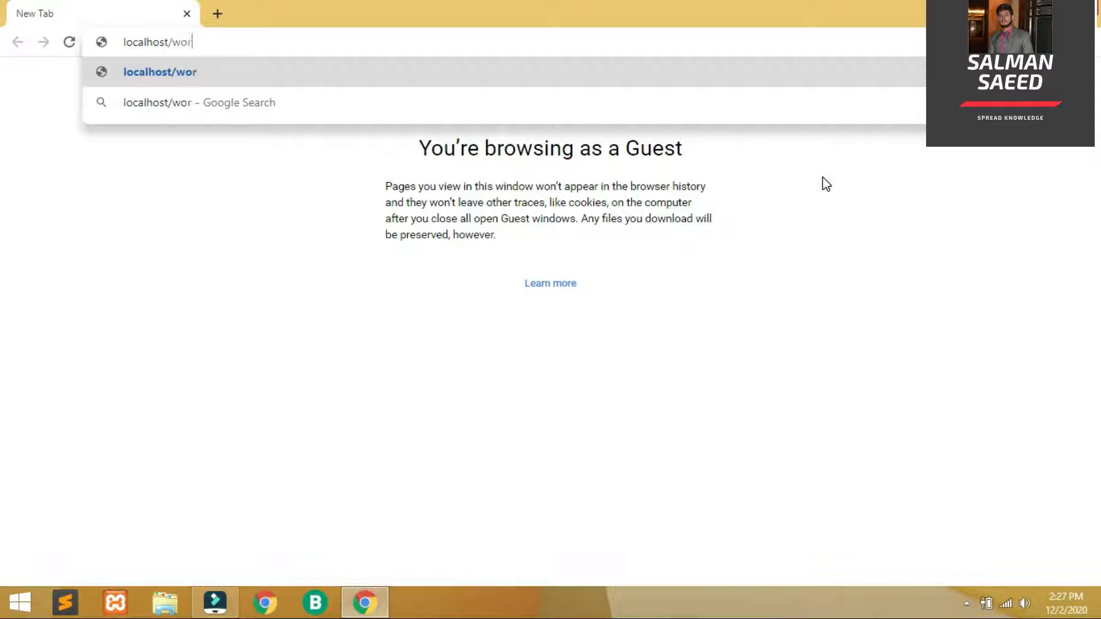
text(dpress)
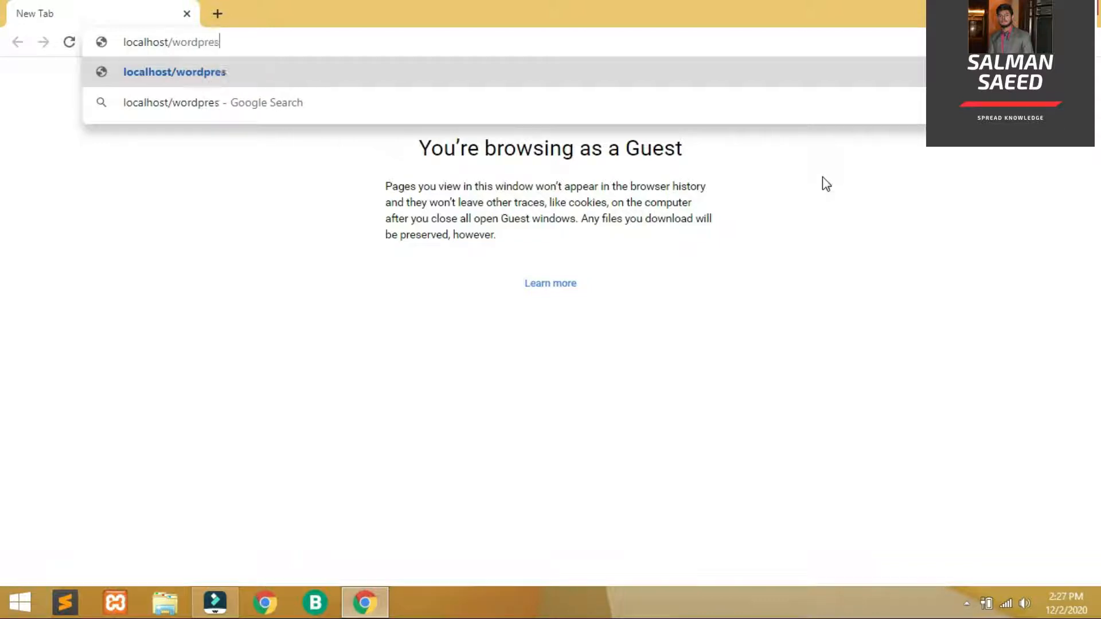
key(Return)
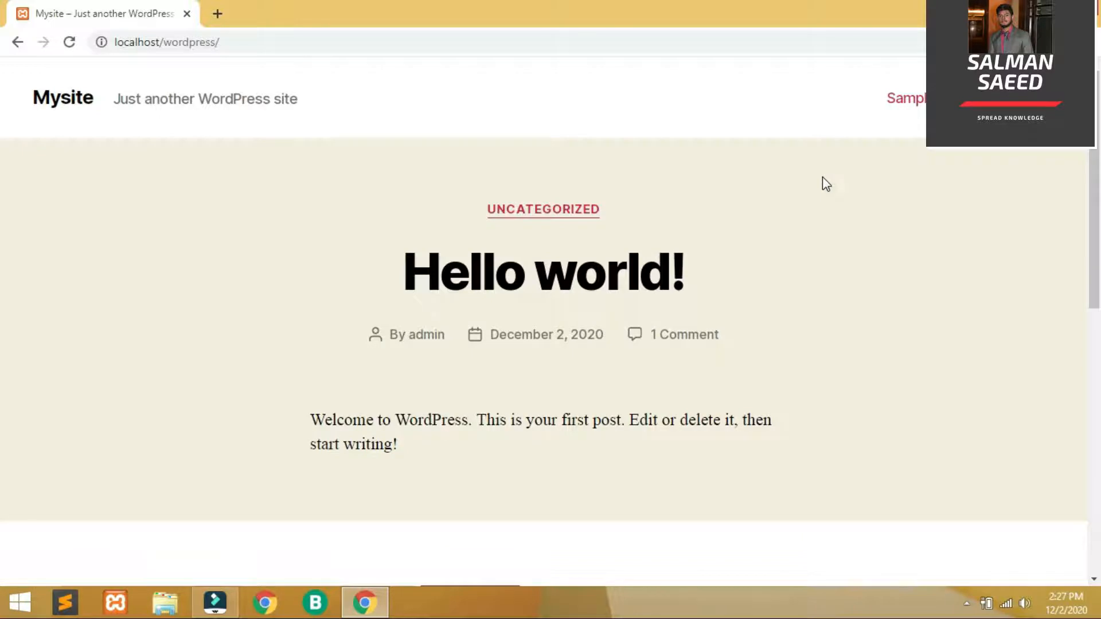
click(631, 36)
key(Right)
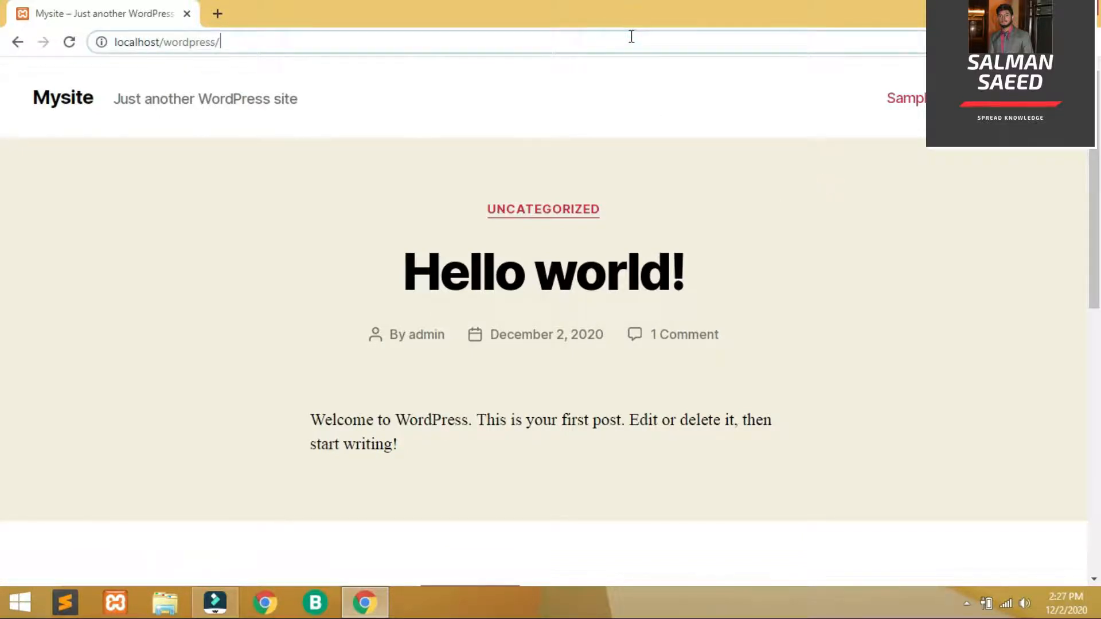
text(wp)
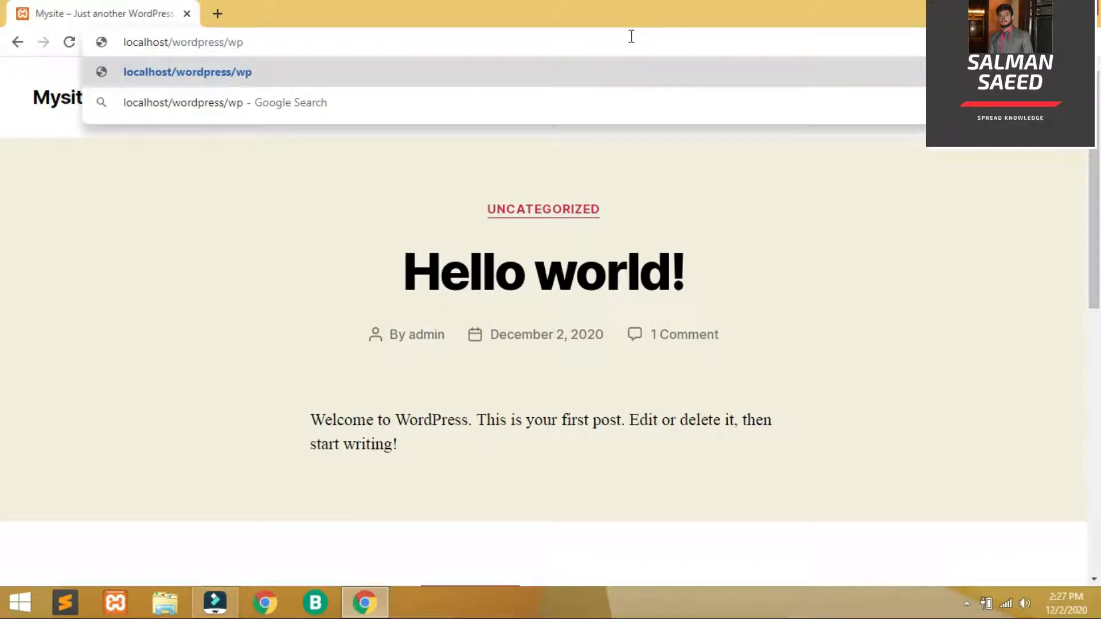
text(-ad)
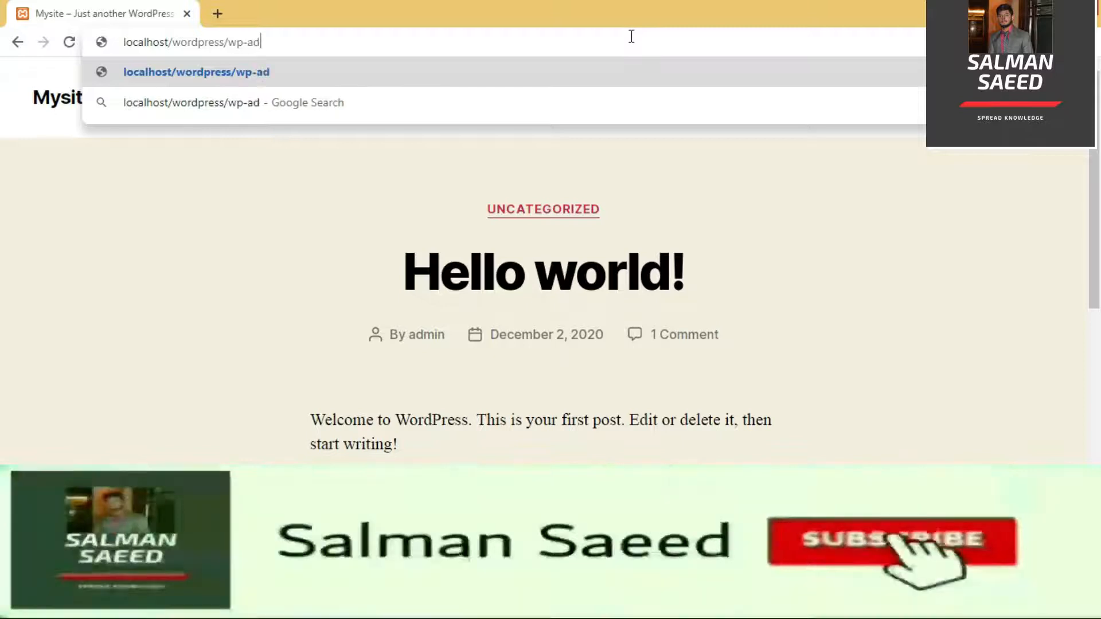
text(min)
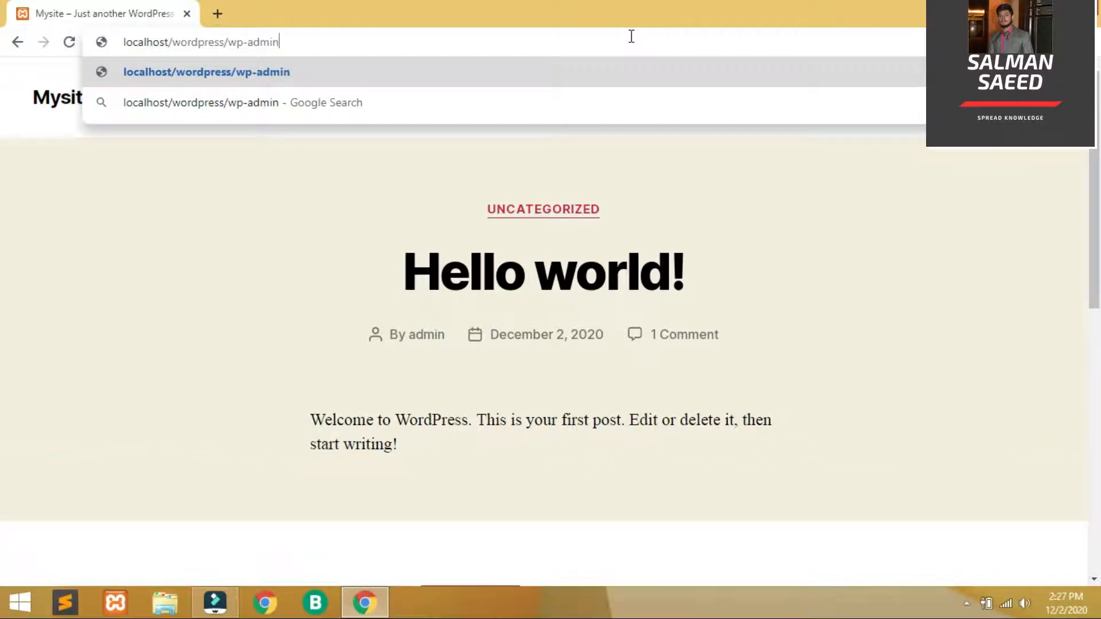
key(Return)
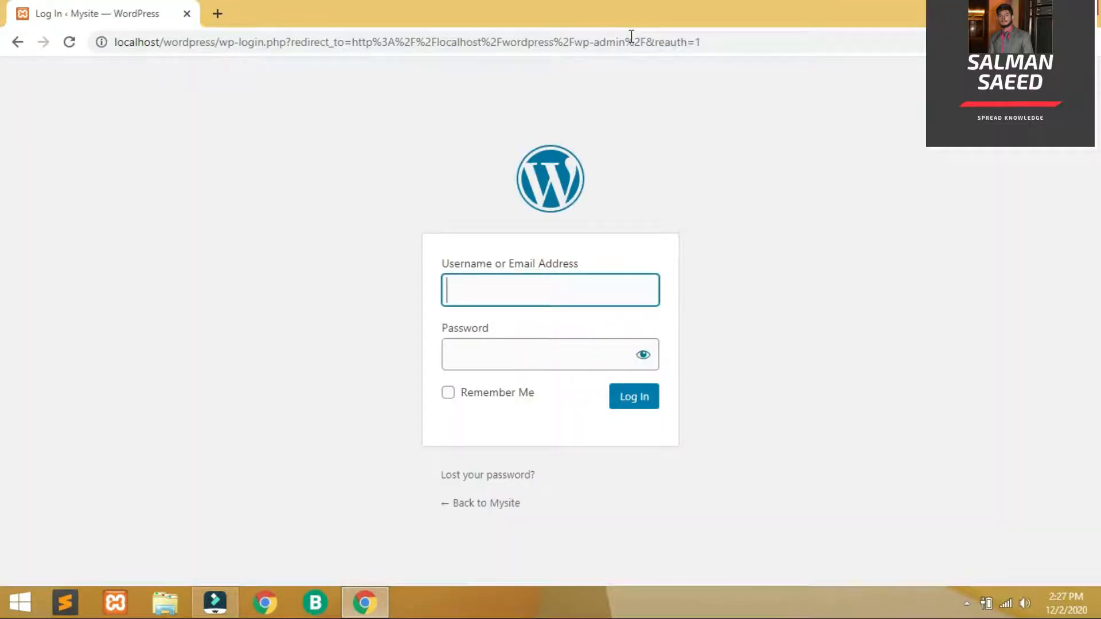
Sign in as admin with the account password and Remember Me ticked
text(admin)
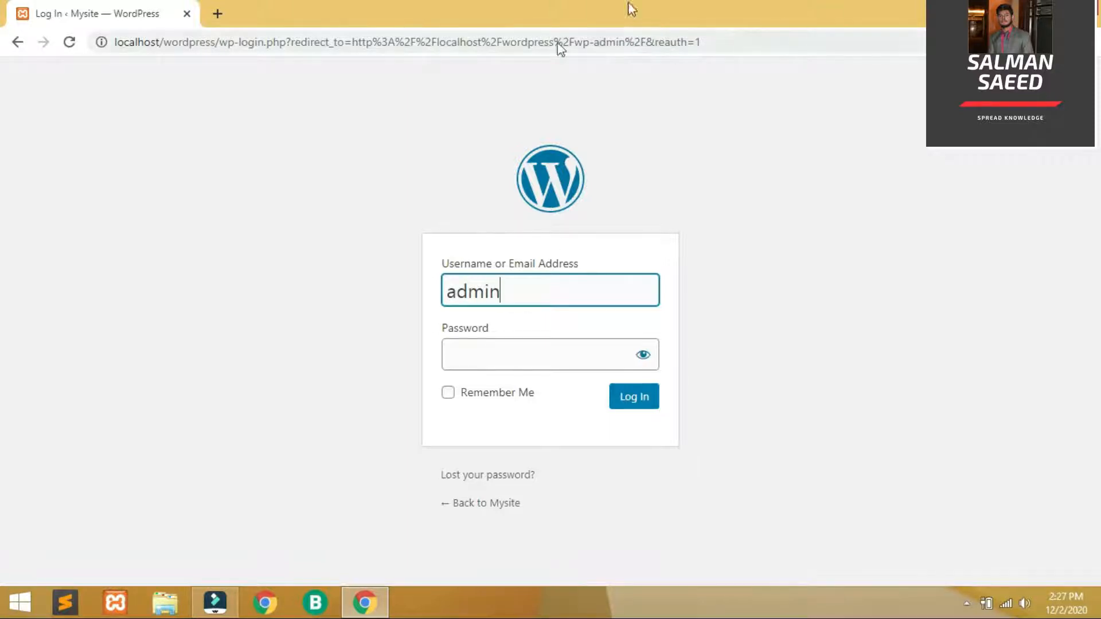
click(526, 349)
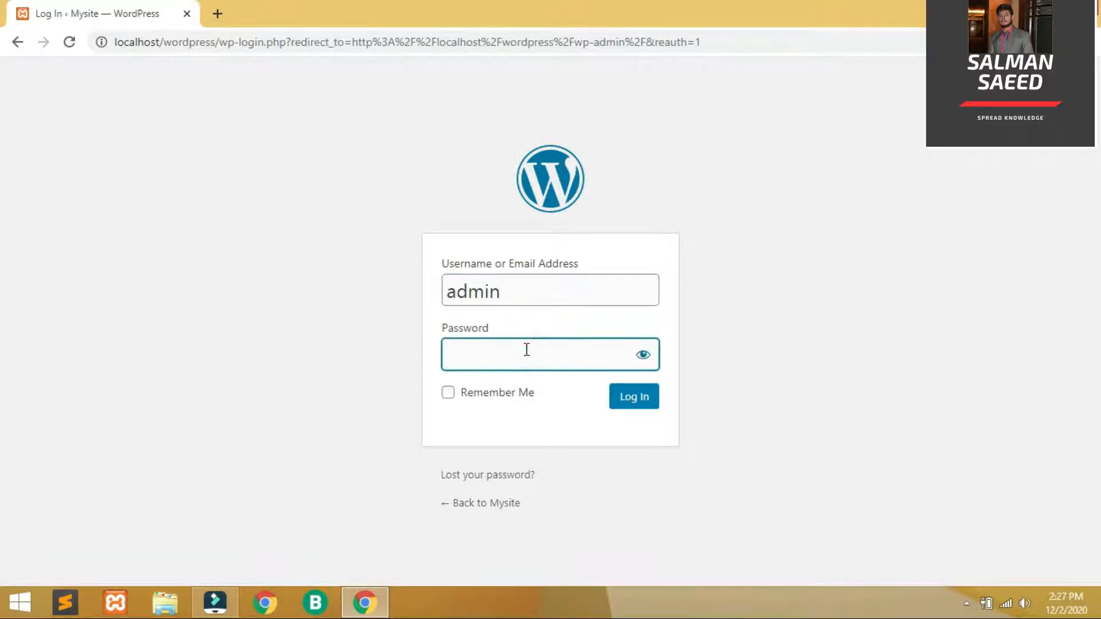
text(admin12345678)
click(466, 396)
click(634, 395)
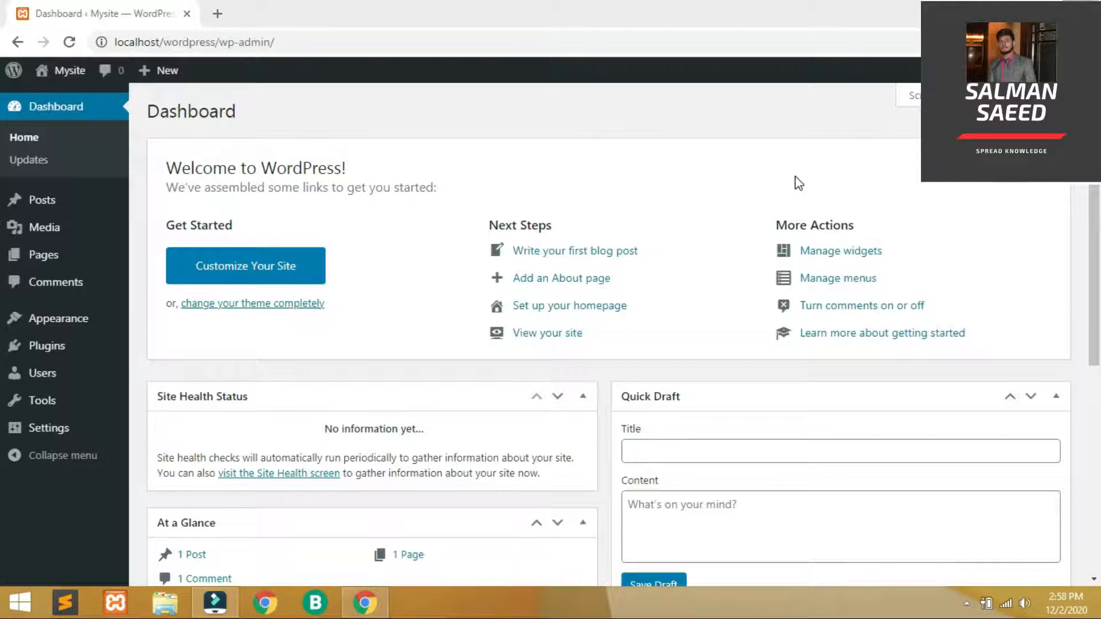
drag(1098, 95, 1099, 188)
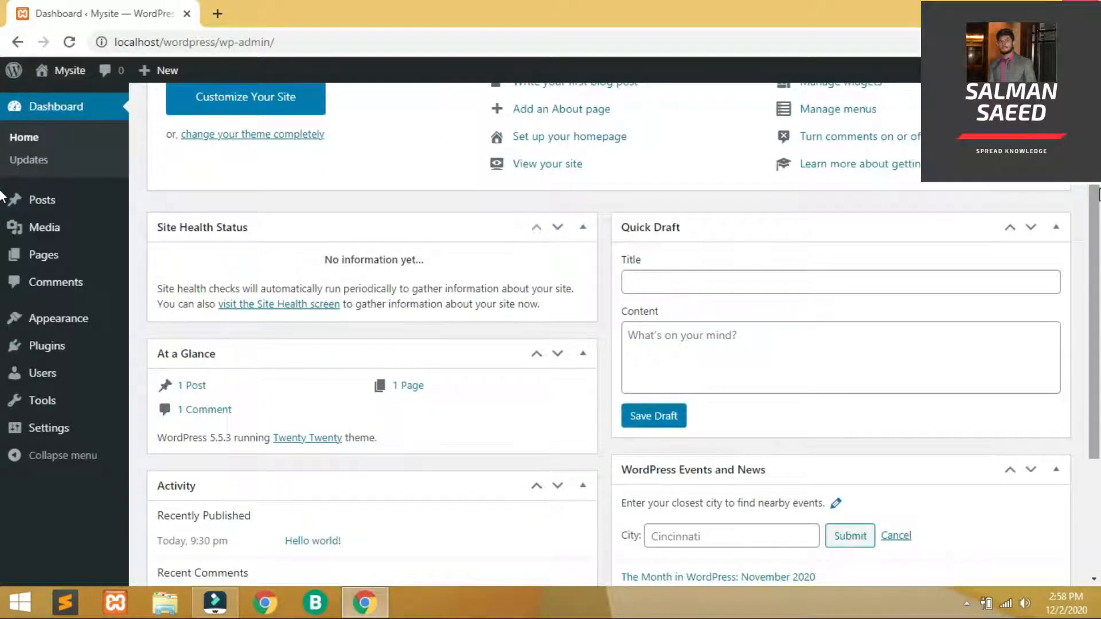
scroll(3, 343, down, 3)
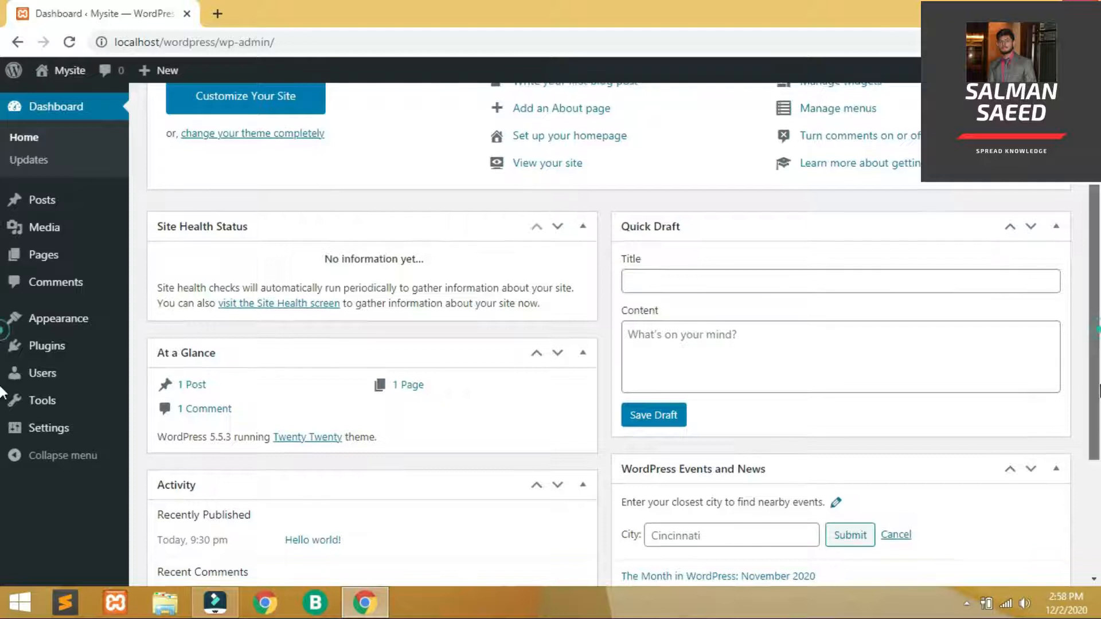
scroll(5, 229, up, 6)
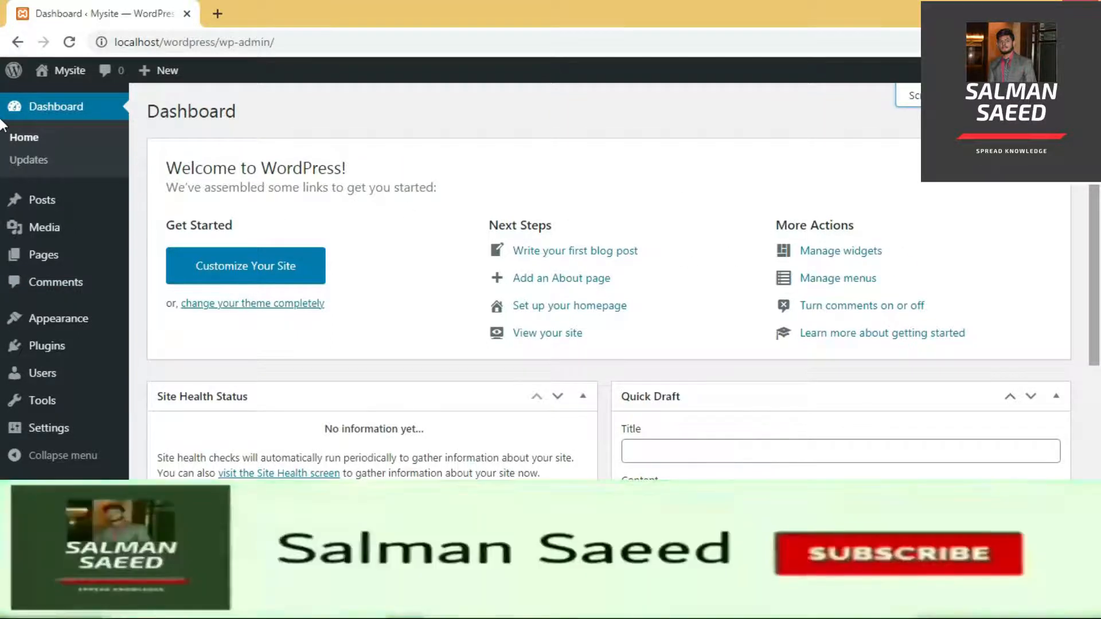
scroll(1, 161, down, 1)
scroll(470, 286, down, 2)
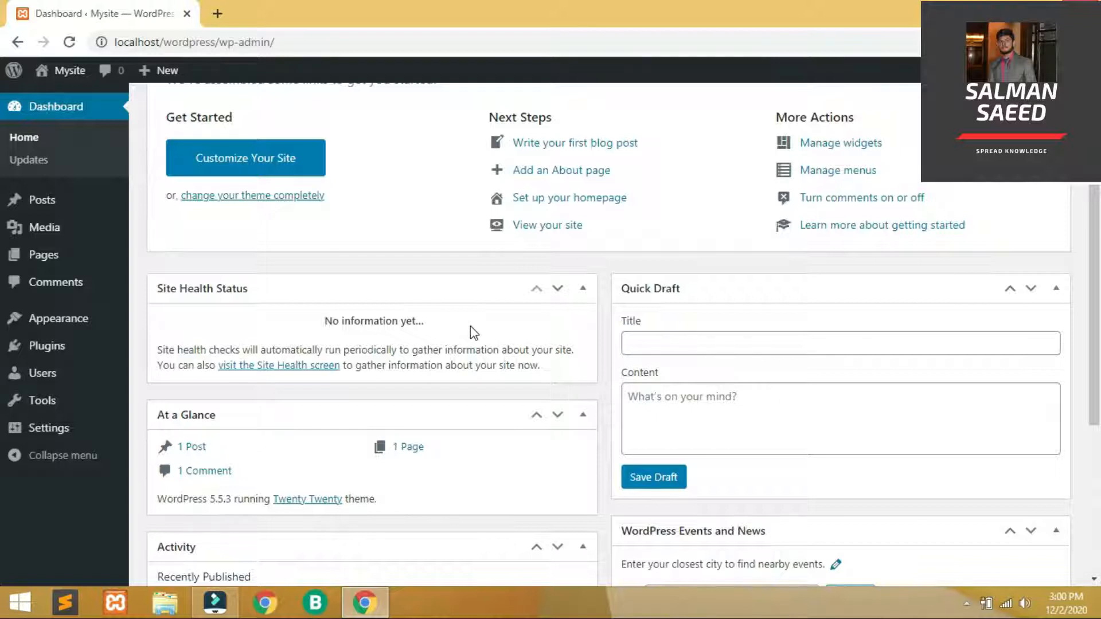
scroll(3, 261, down, 2)
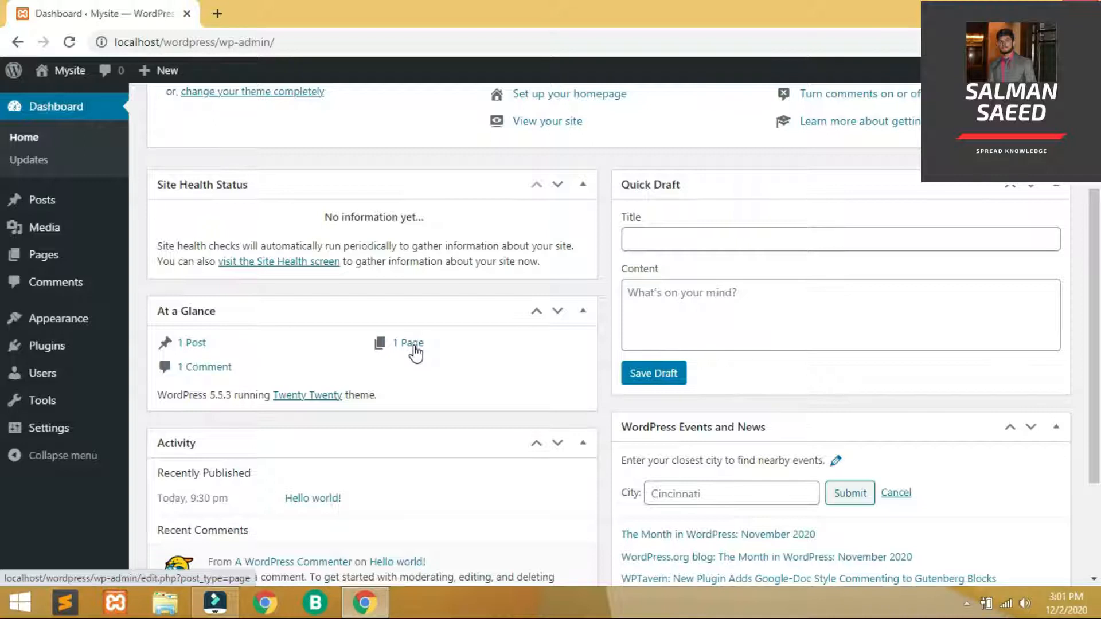
drag(1099, 222, 1100, 223)
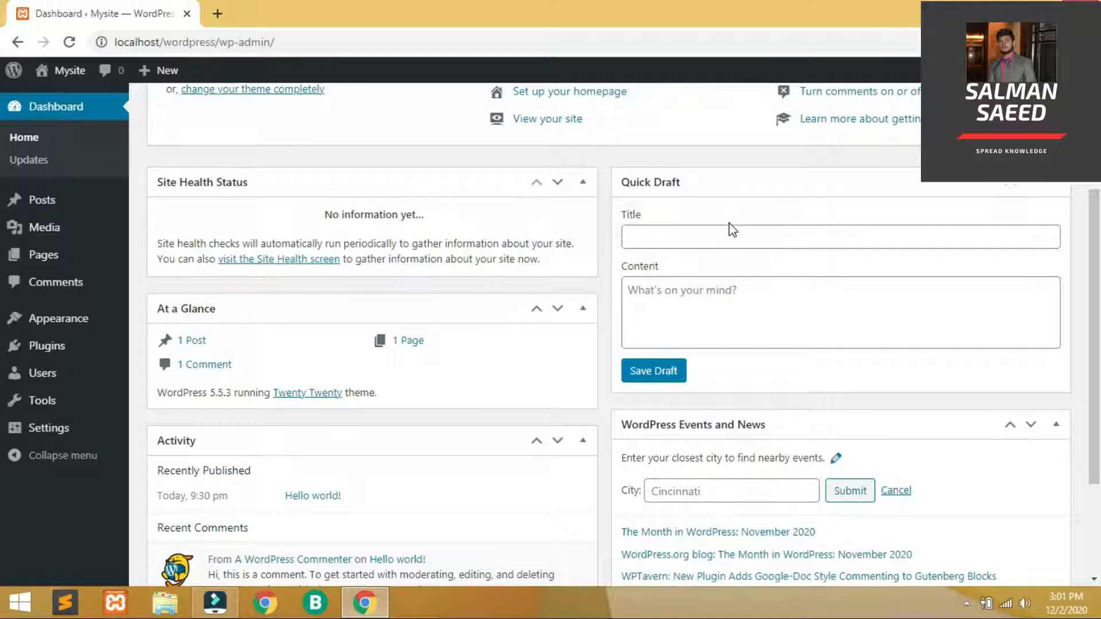
Save a Quick Draft titled 'New' with the content 'Something'
click(731, 242)
text(New)
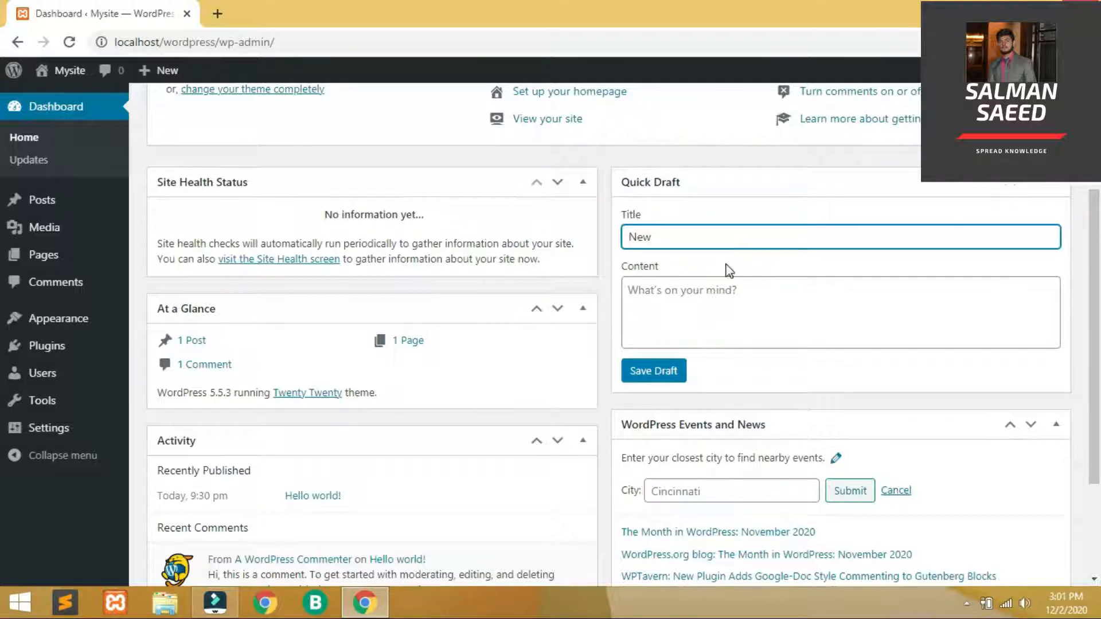
click(727, 298)
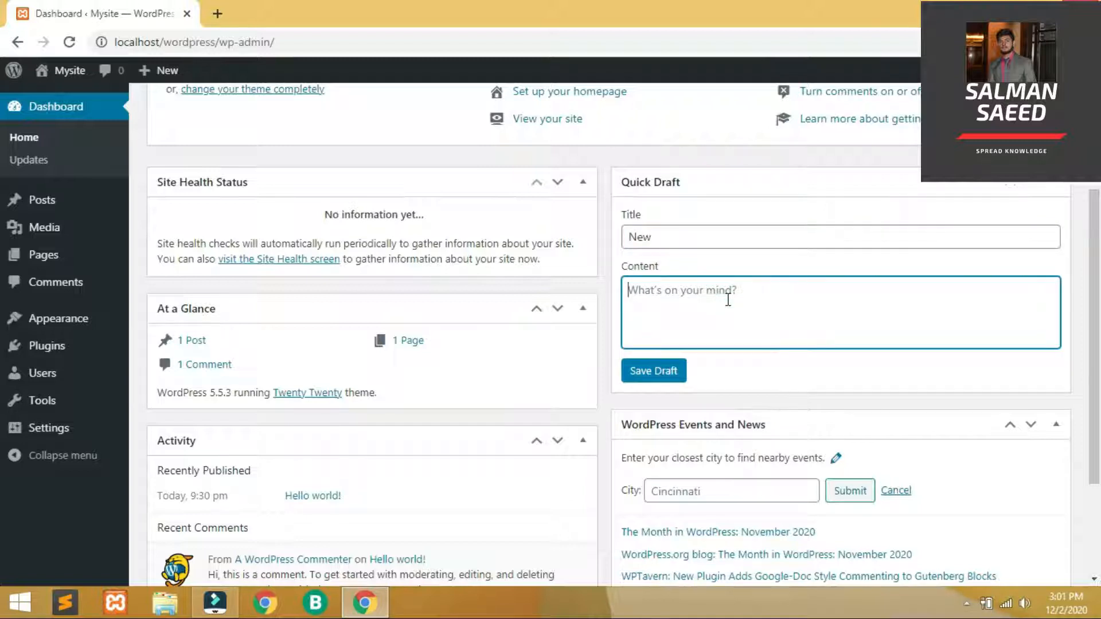
text(Something)
click(652, 371)
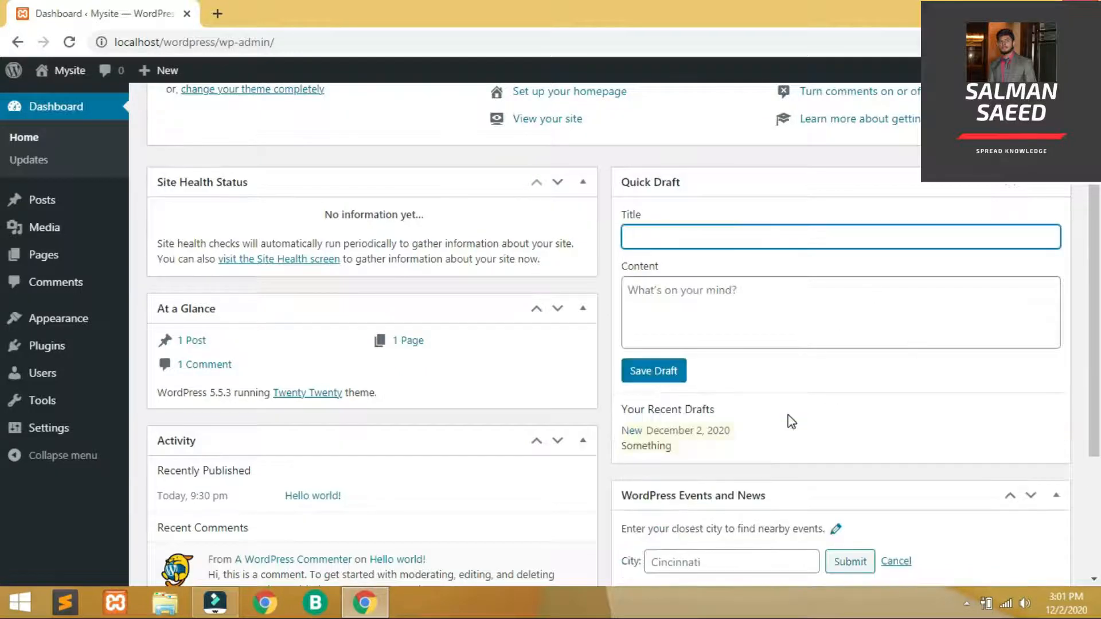
click(709, 431)
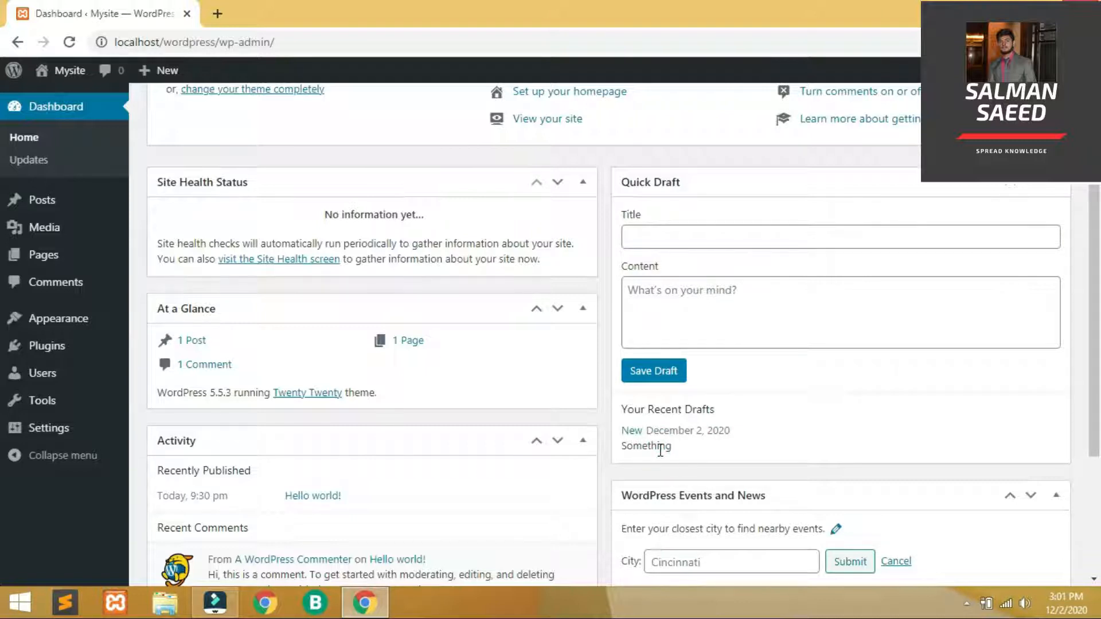
drag(1098, 350, 1099, 504)
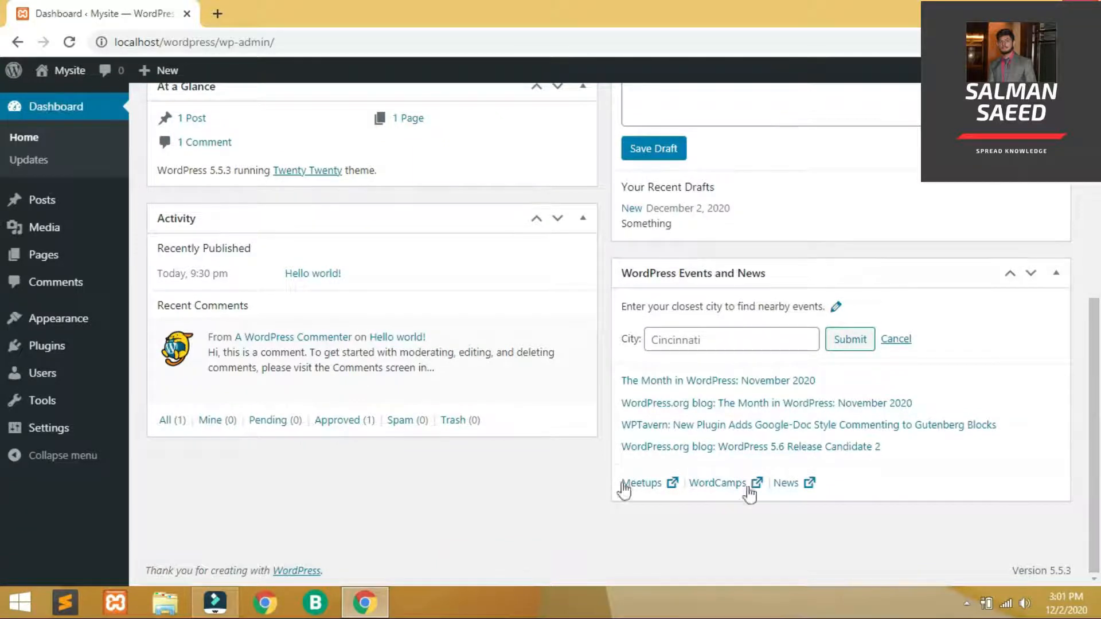
scroll(261, 228, up, 2)
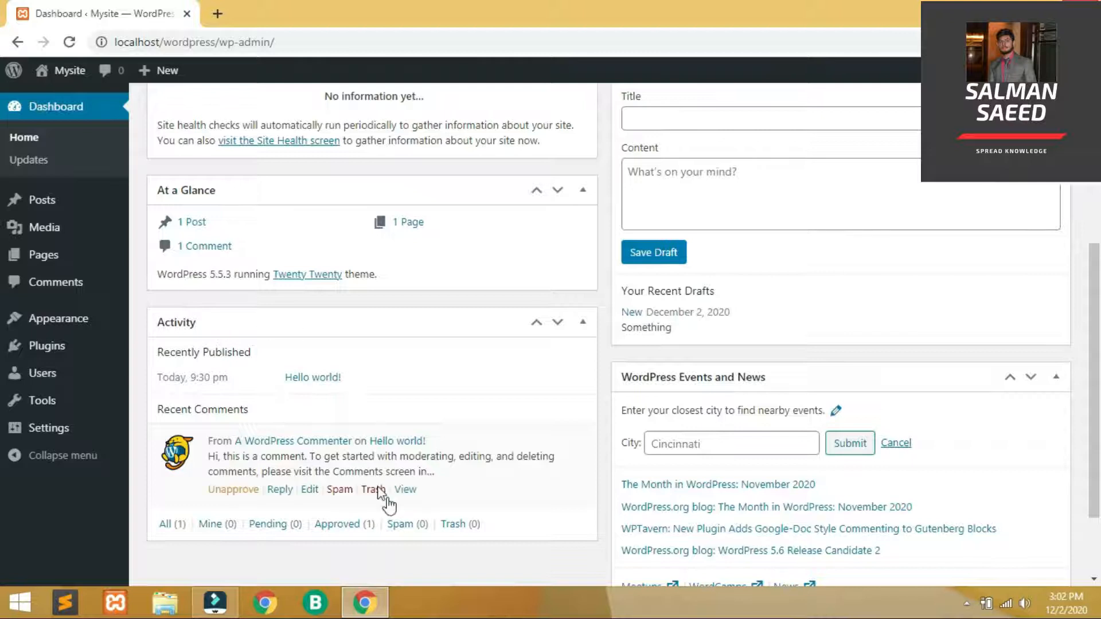
mouse_move(381, 490)
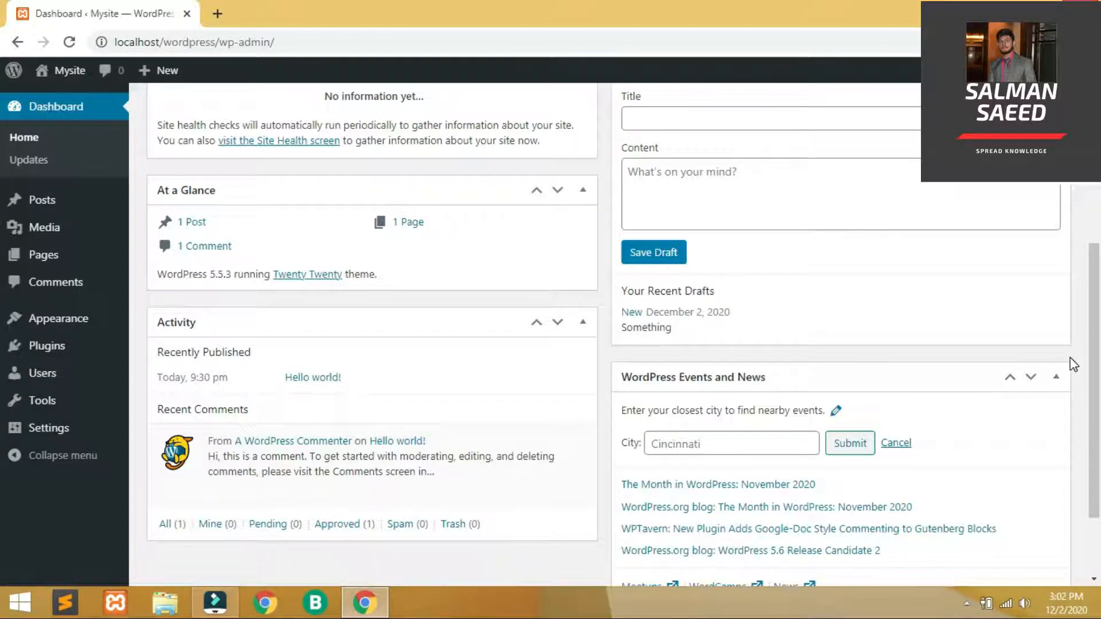
Set the Events and News city to Faisalabad to list nearby events like WordCamp India (Online)
scroll(5, 447, down, 2)
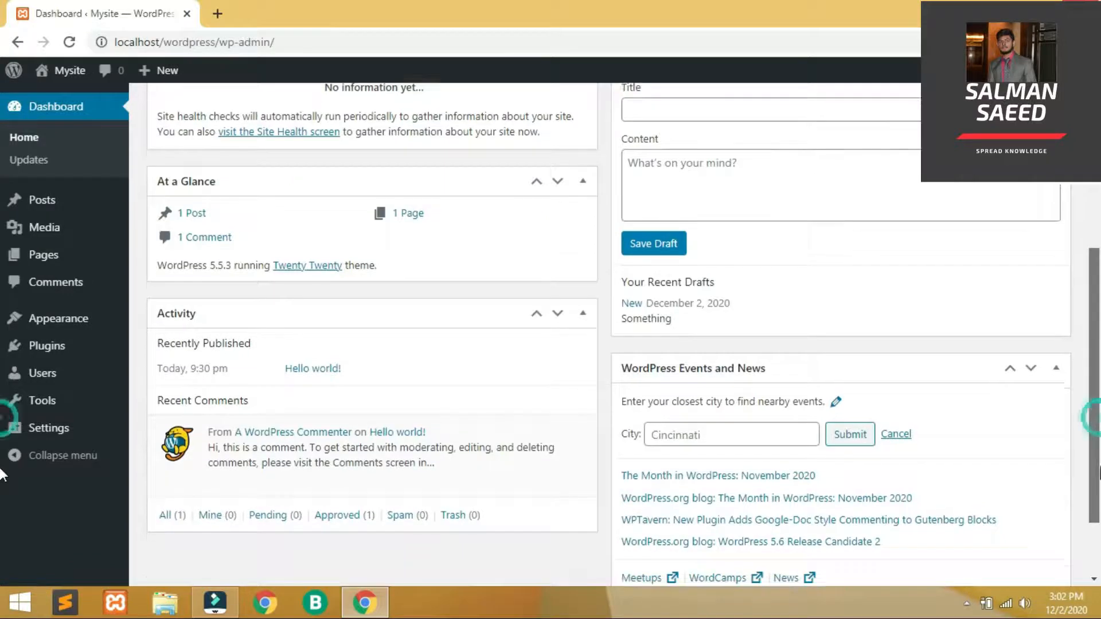
click(765, 356)
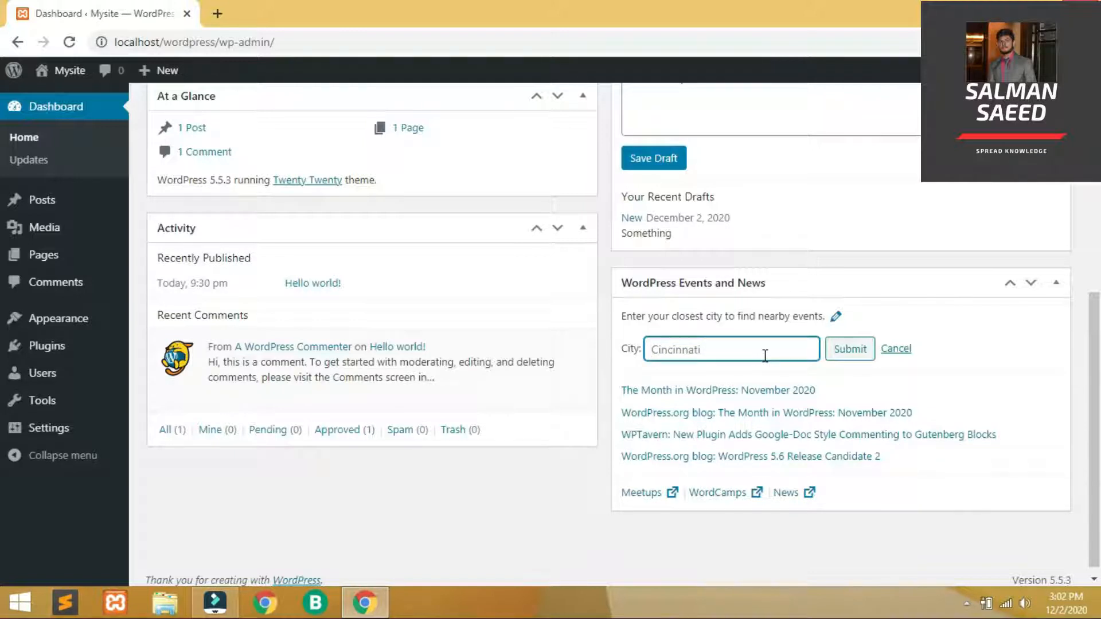
text(Faisalabad)
click(851, 348)
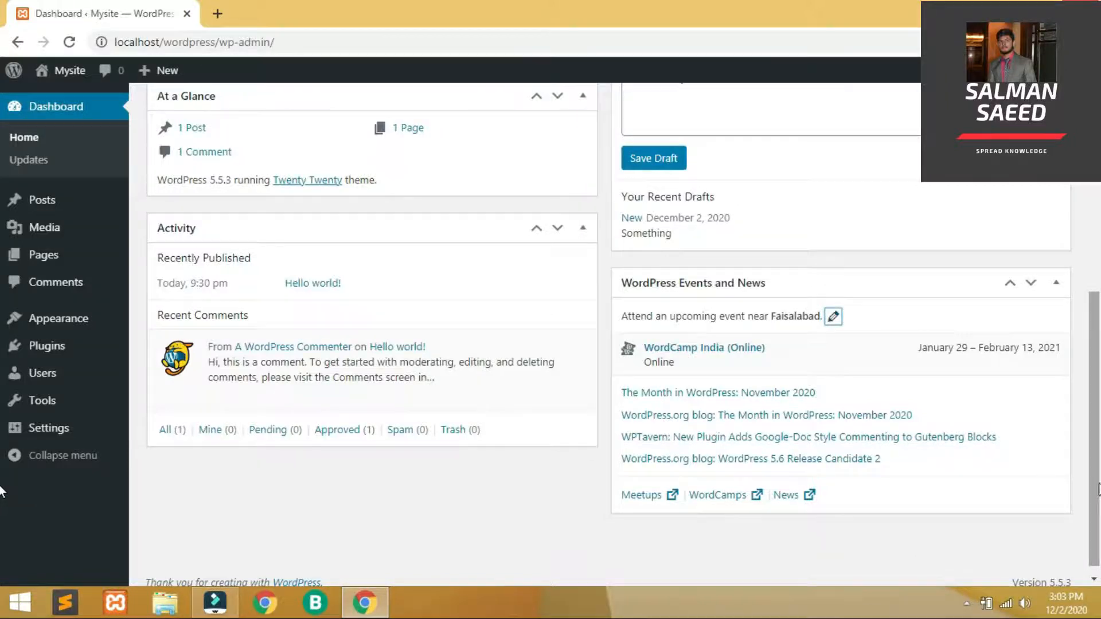
scroll(3, 493, up, 6)
drag(1099, 237, 1099, 316)
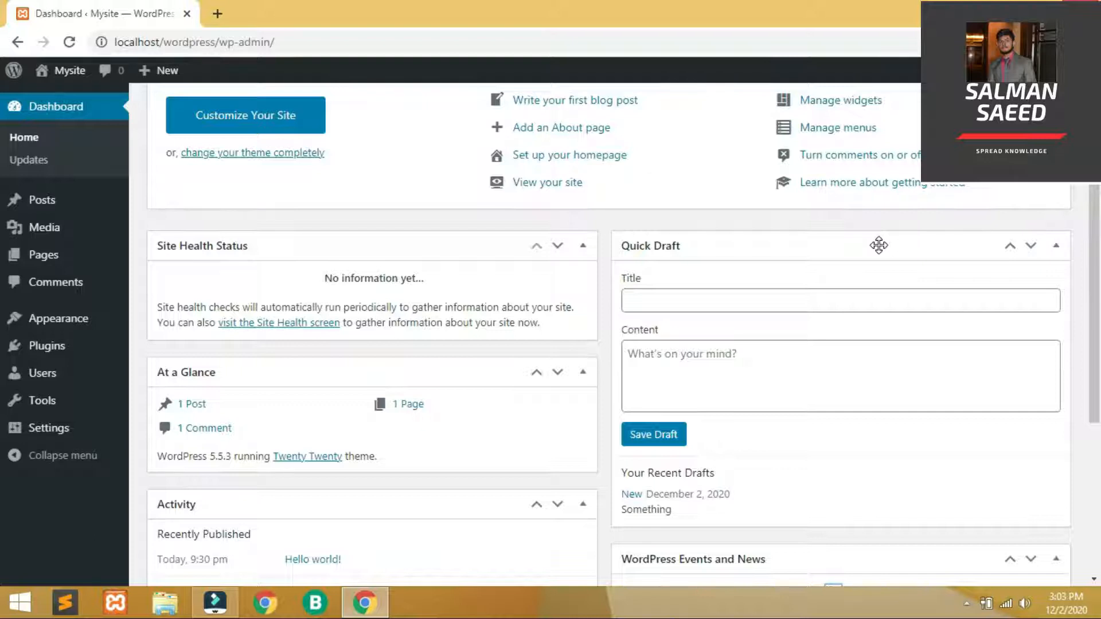
Move the Quick Draft box to the top of the left dashboard column
drag(878, 245, 669, 235)
mouse_move(831, 251)
mouse_down()
mouse_move(449, 170)
mouse_move(442, 196)
mouse_up()
drag(771, 239, 361, 219)
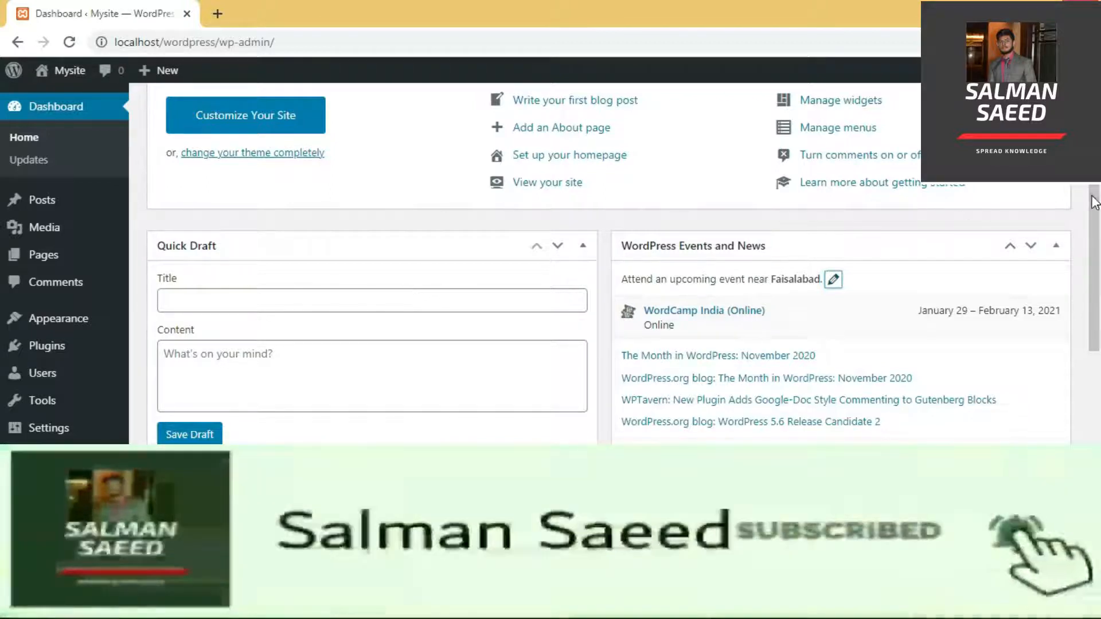
drag(1096, 197, 1096, 256)
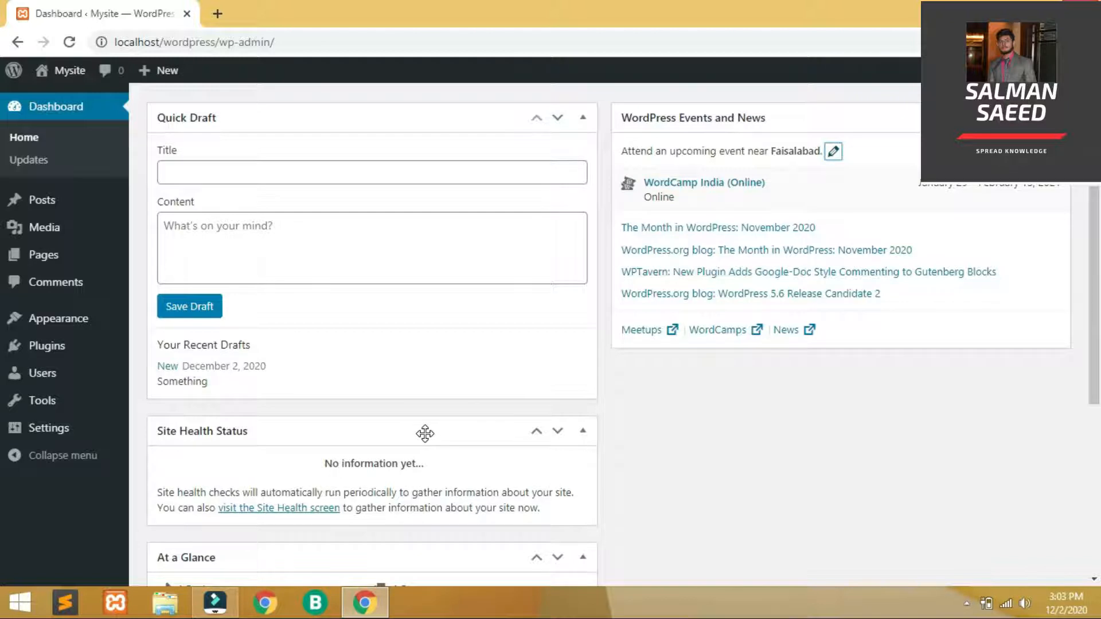
Move the Site Health Status and Activity boxes into the right column
mouse_move(424, 434)
mouse_down()
mouse_move(912, 361)
mouse_move(908, 373)
mouse_up()
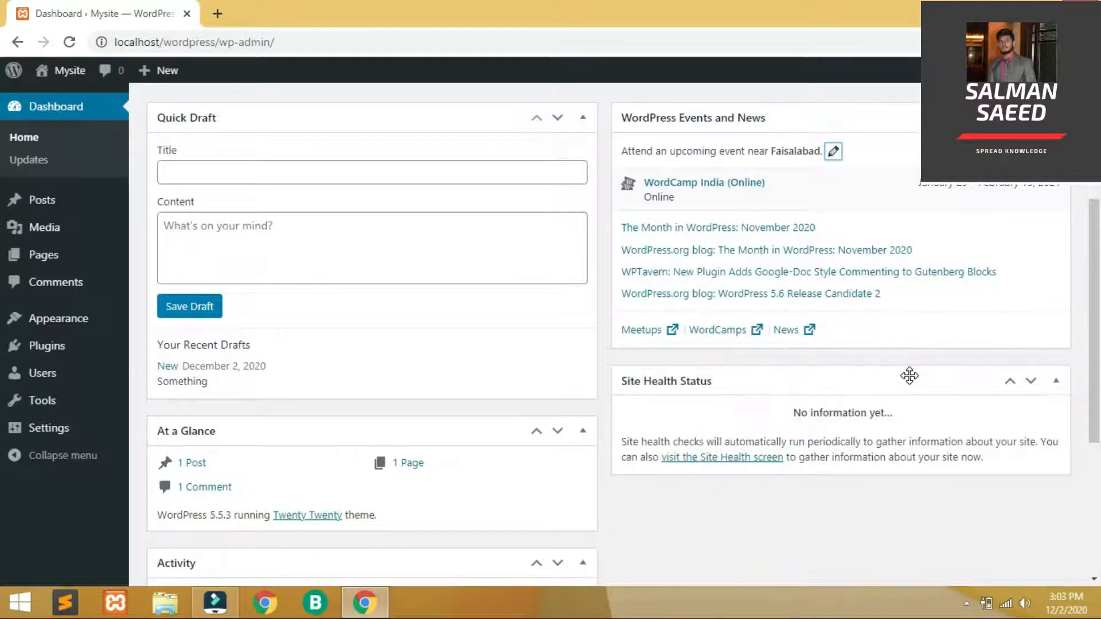
scroll(516, 388, down, 3)
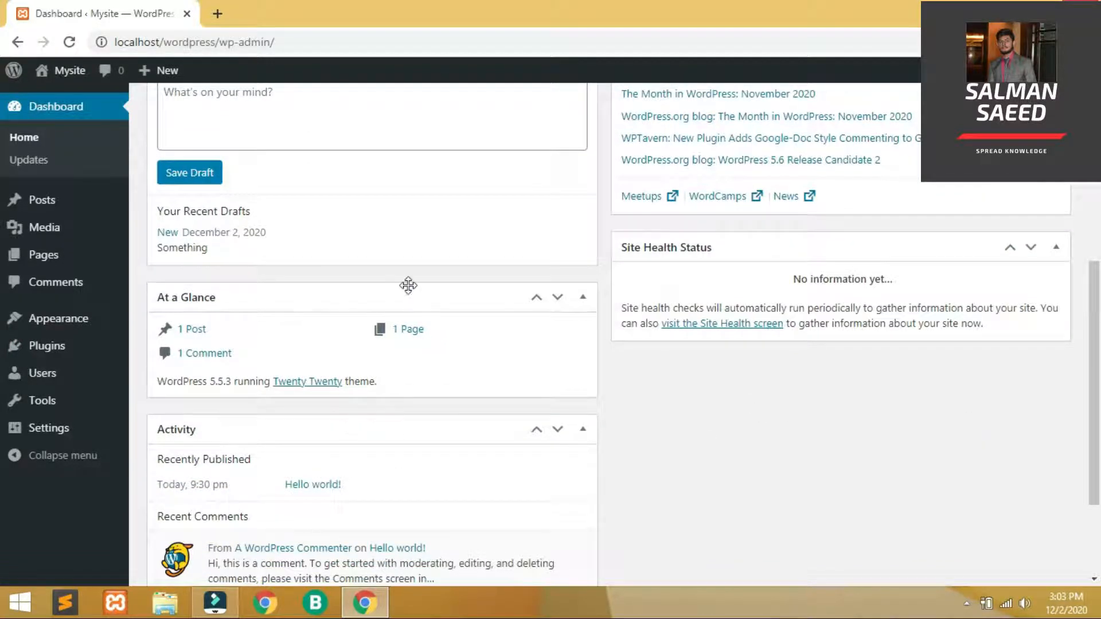
mouse_move(370, 430)
mouse_down()
mouse_move(762, 442)
mouse_move(953, 351)
mouse_move(946, 292)
mouse_move(926, 533)
mouse_move(906, 405)
mouse_move(872, 386)
mouse_up()
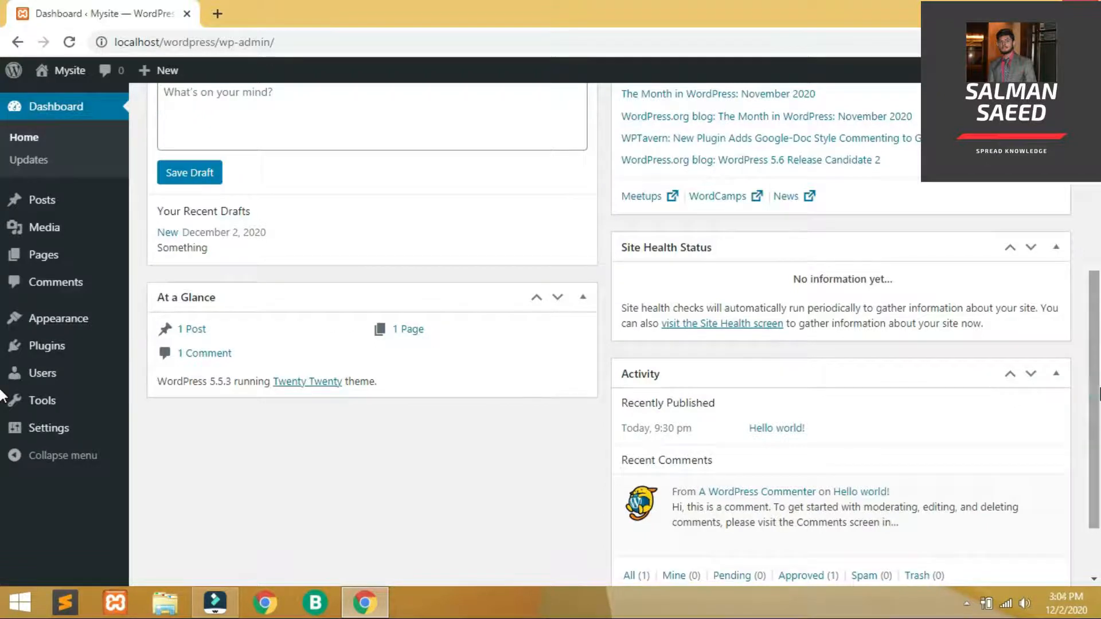
scroll(1096, 233, up, 6)
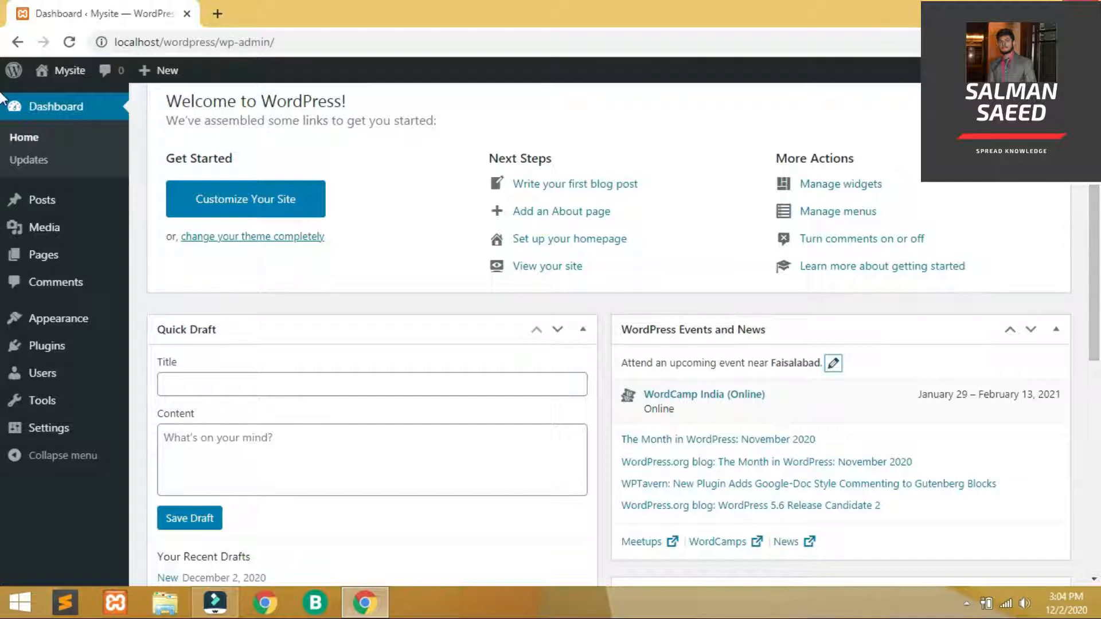
Dismiss the Welcome panel, then restore it through Screen Options
scroll(1, 98, up, 2)
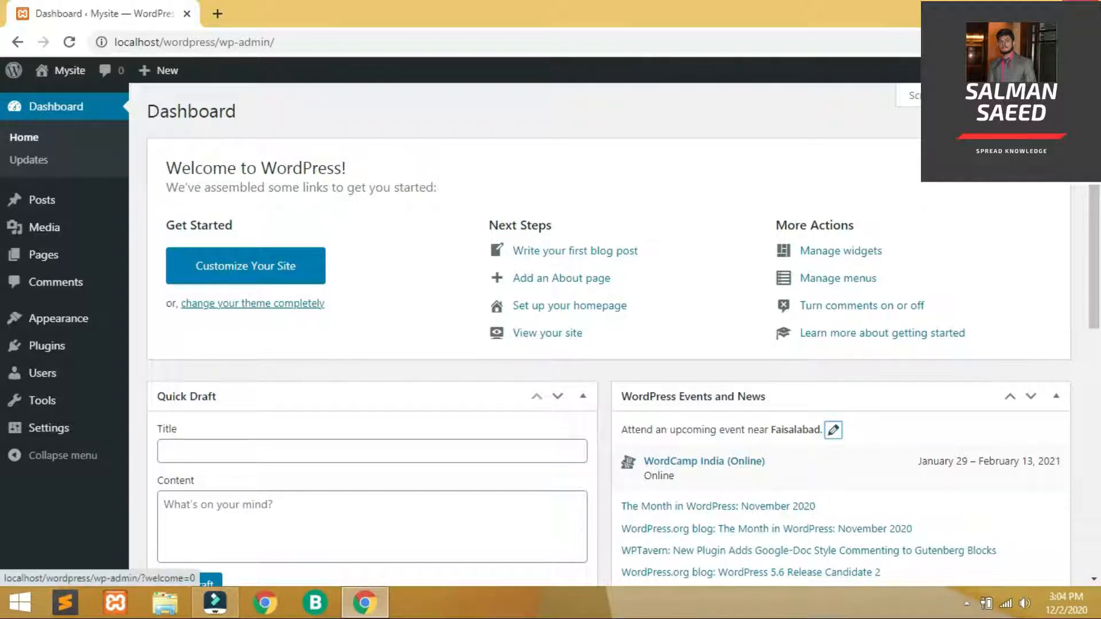
click(1049, 151)
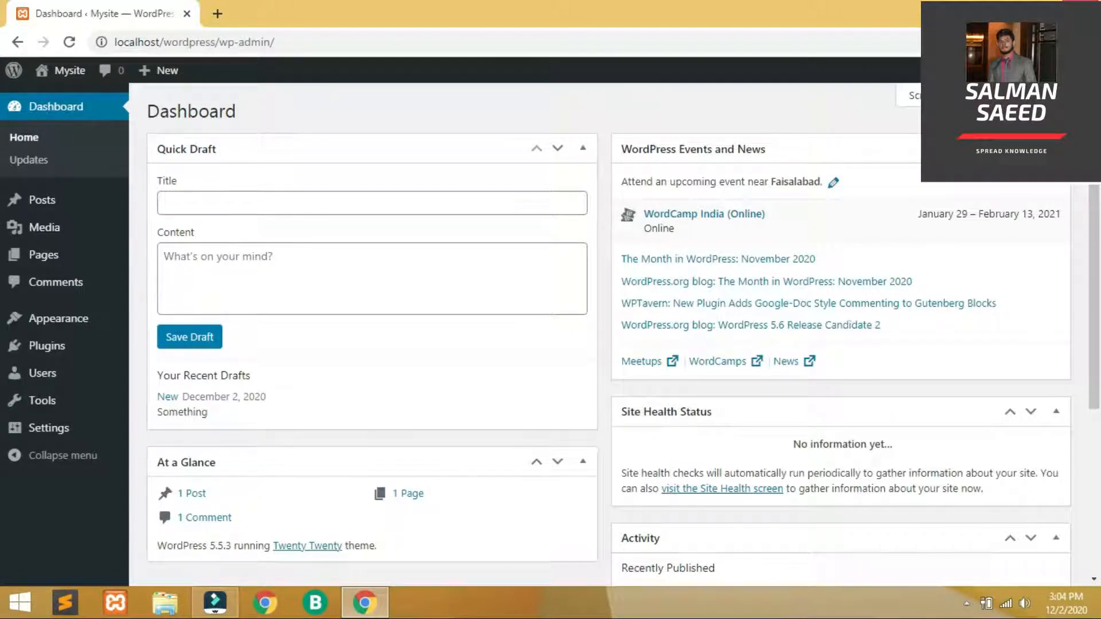
click(905, 95)
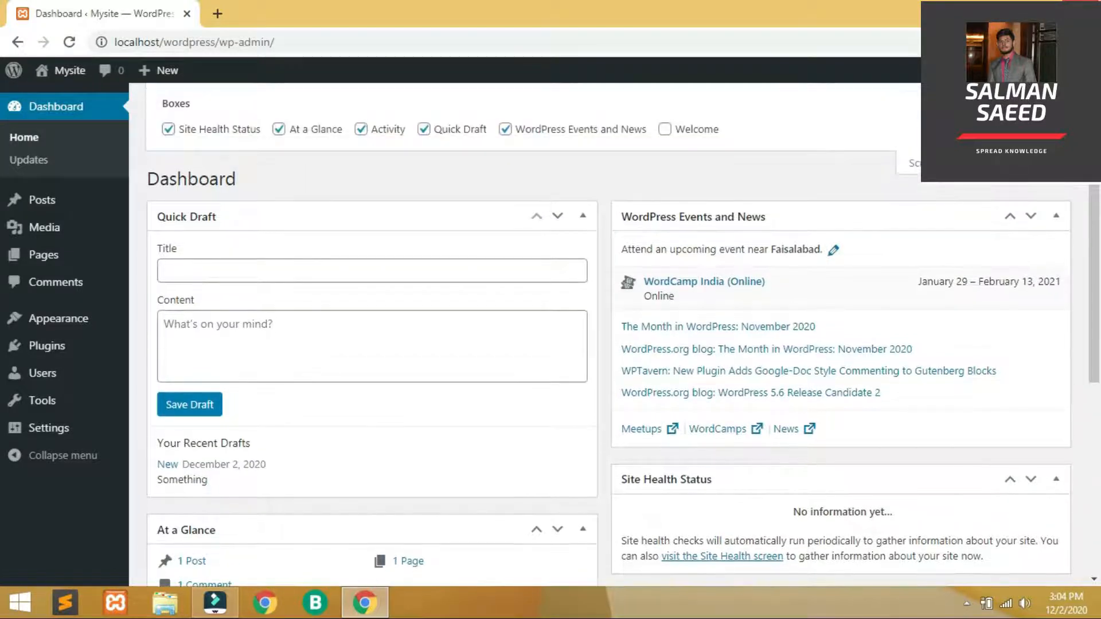
click(665, 130)
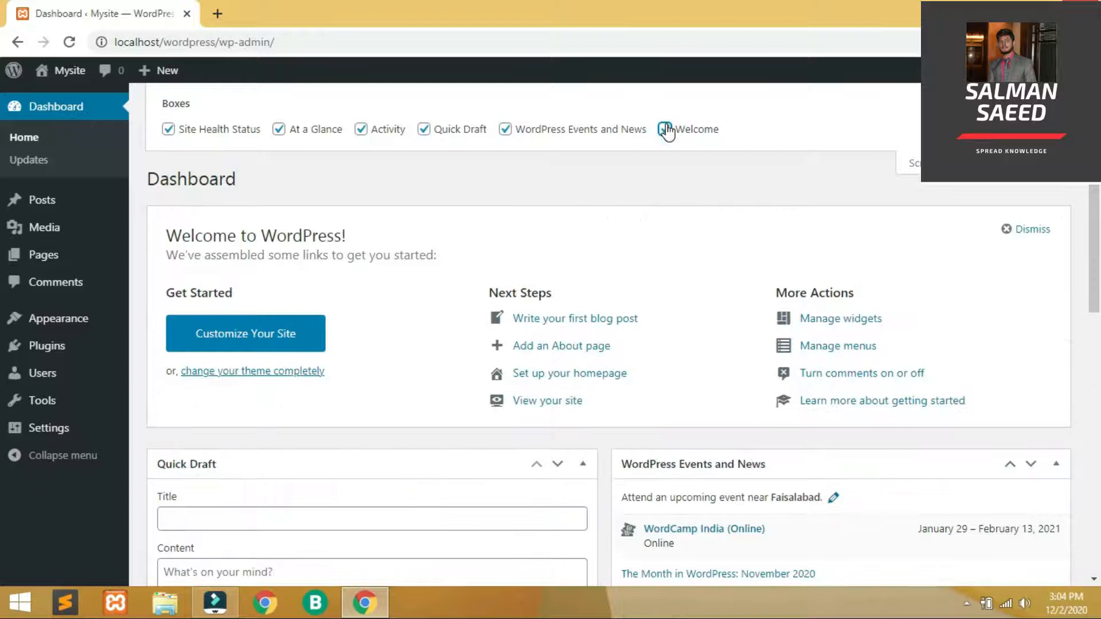
click(908, 163)
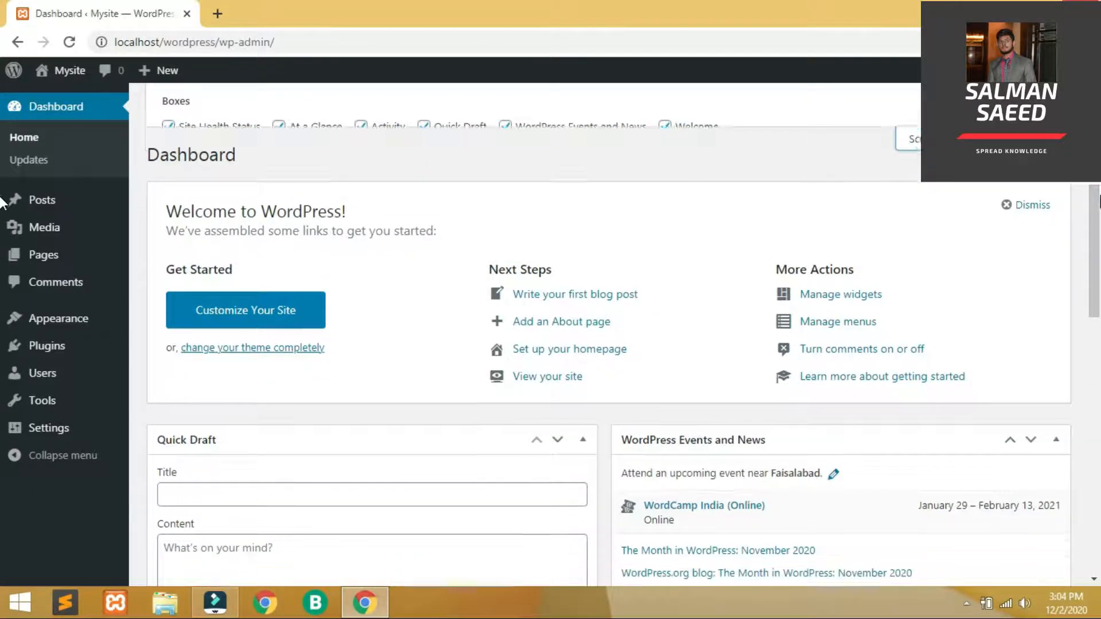
scroll(3, 247, down, 4)
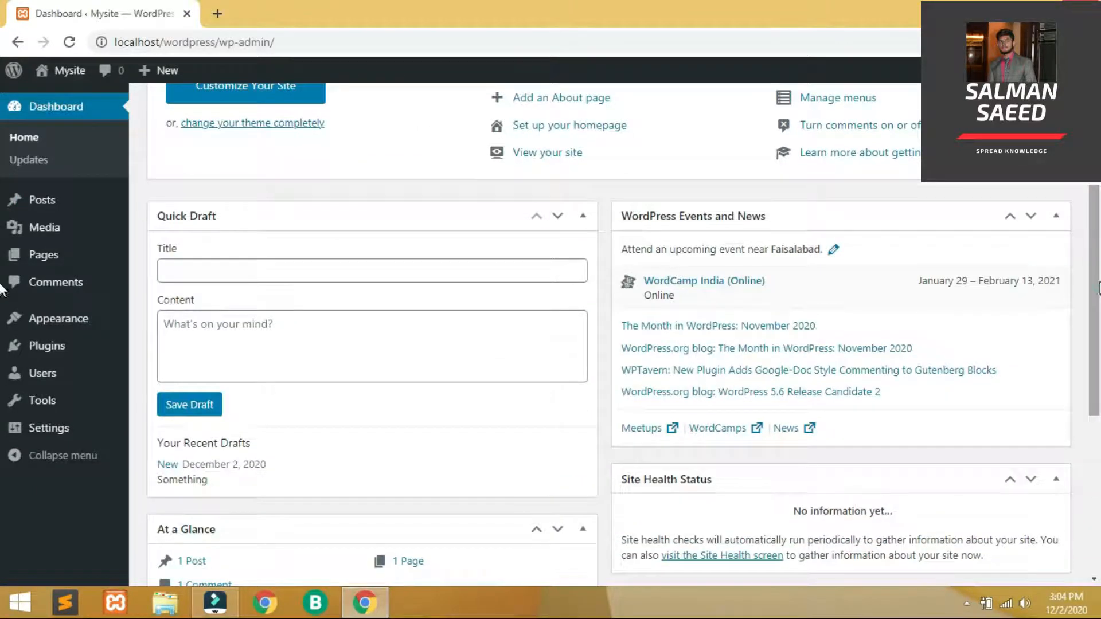
drag(1099, 282, 1096, 195)
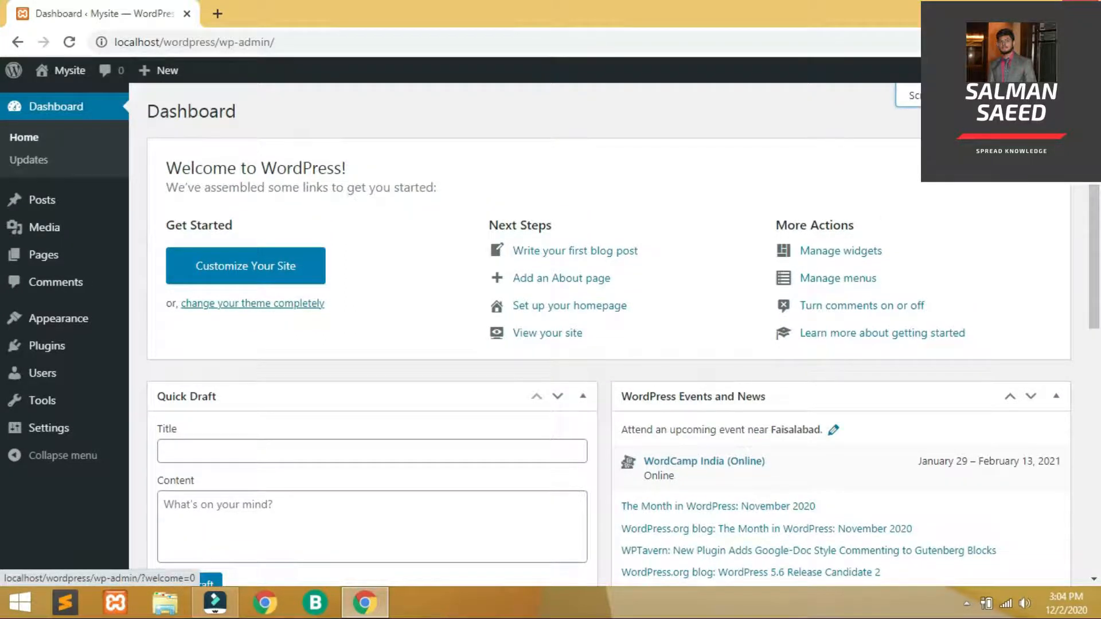
scroll(3, 281, down, 3)
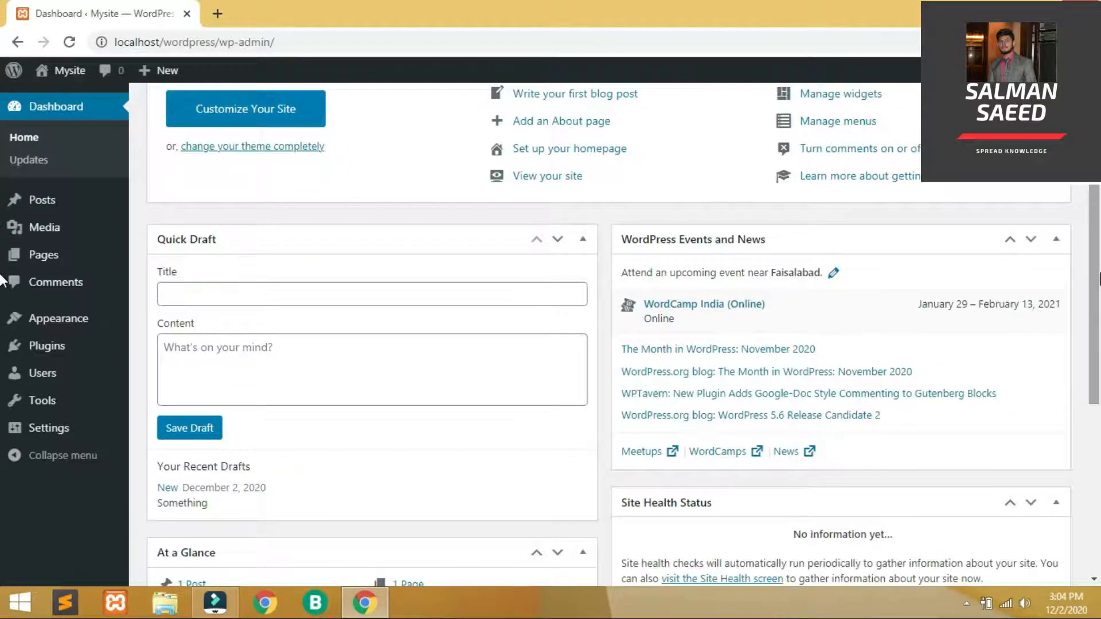
scroll(2, 197, up, 3)
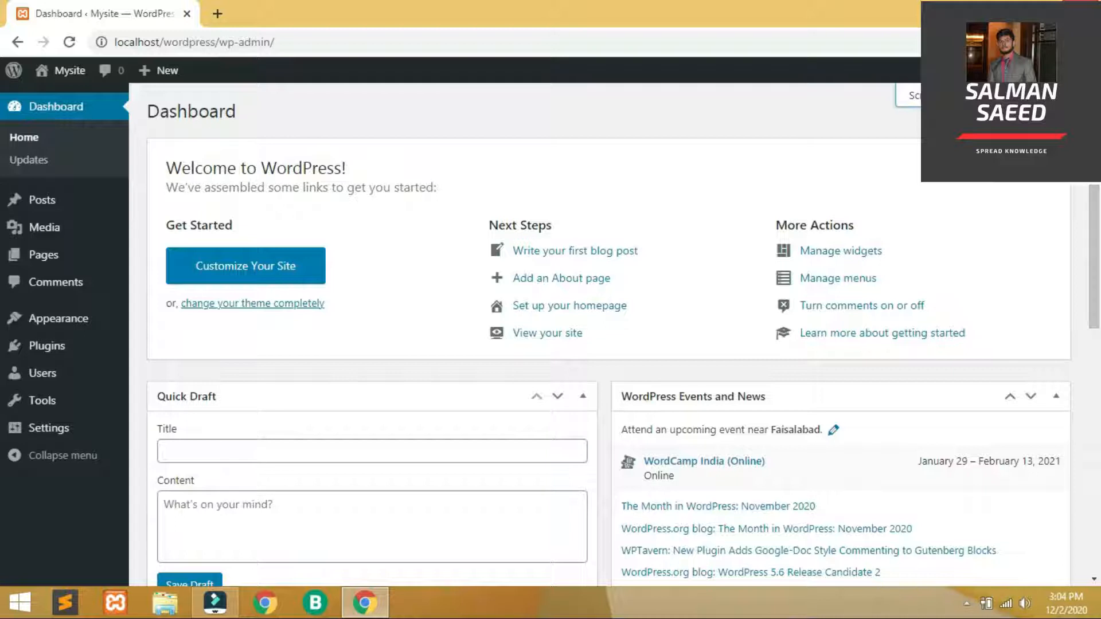
Hide the WordPress Events and News box via Screen Options
click(912, 95)
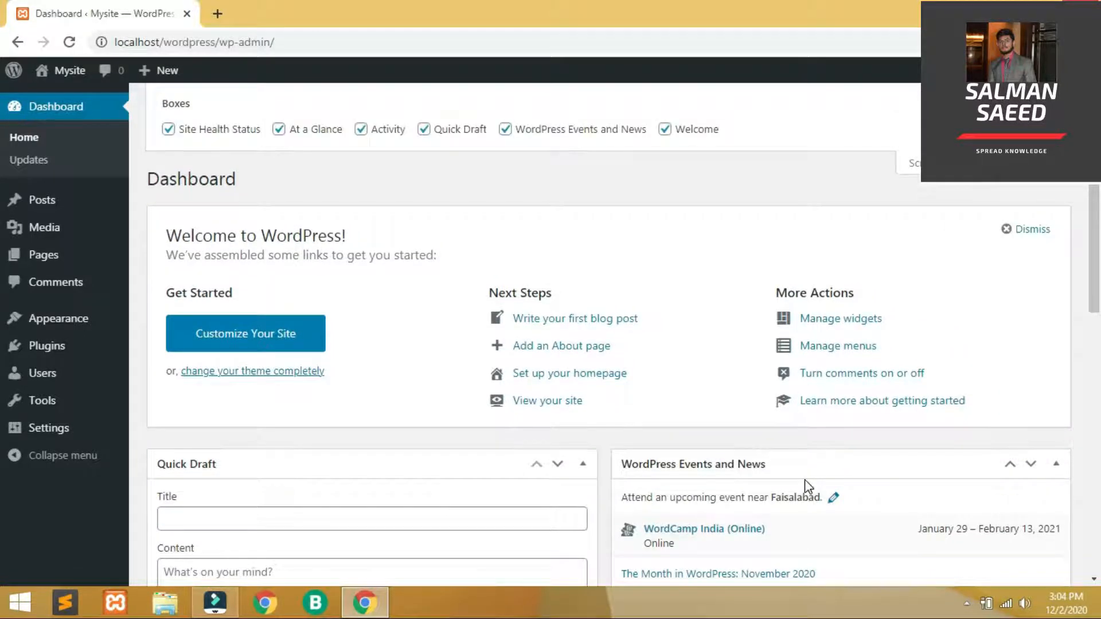
click(505, 130)
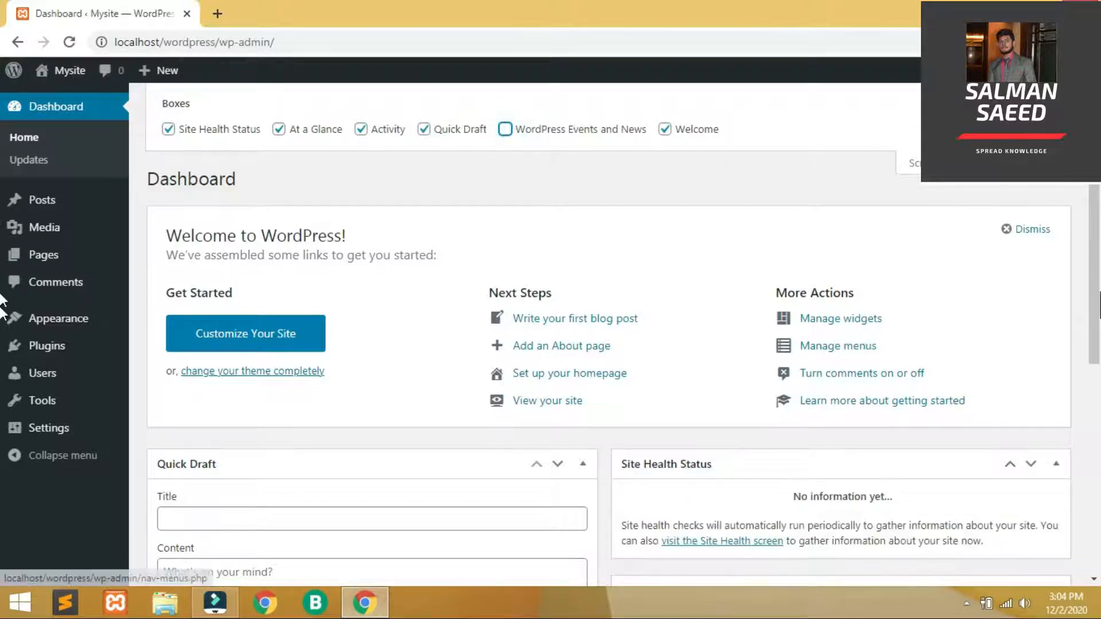
scroll(505, 229, down, 3)
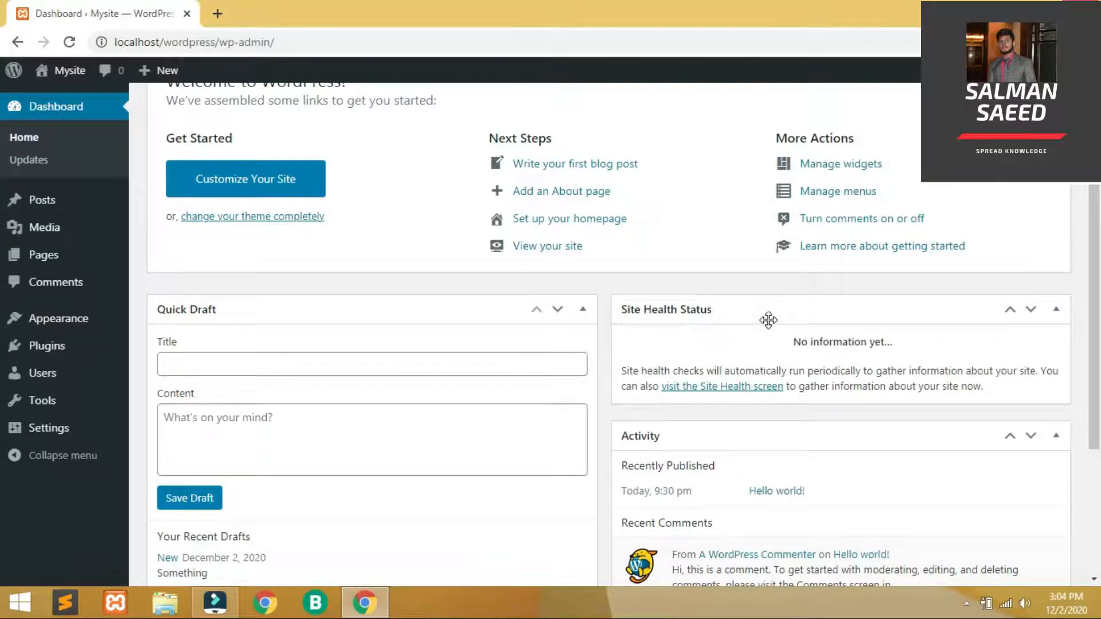
scroll(3, 298, up, 3)
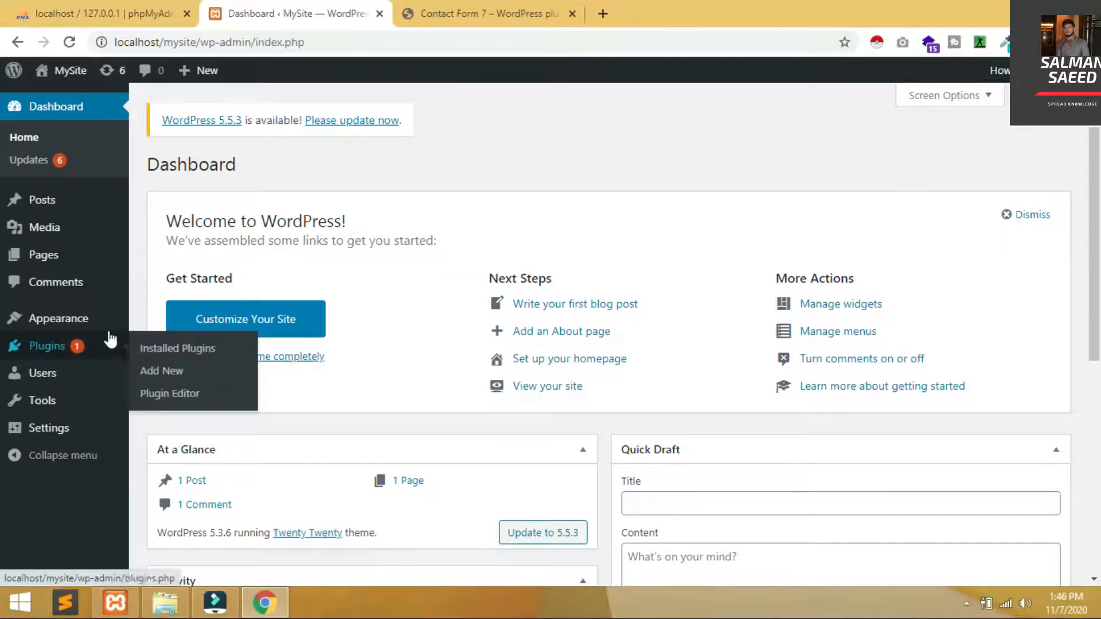
Go to Appearance > Themes, close the Contact Form 7 tab, and open Add New themes
mouse_move(106, 331)
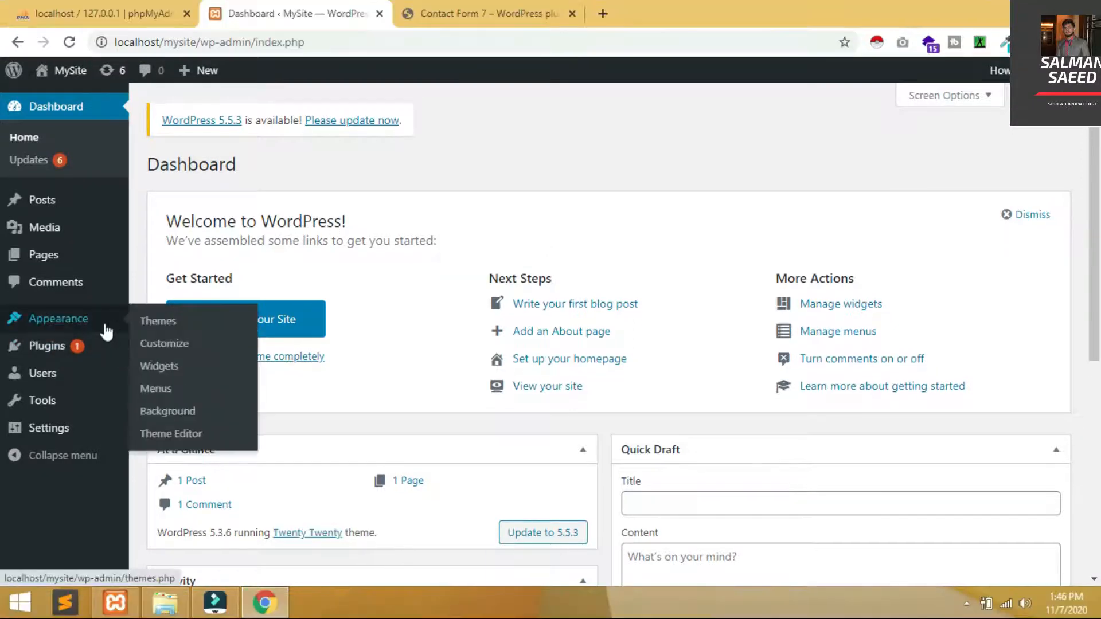
click(162, 324)
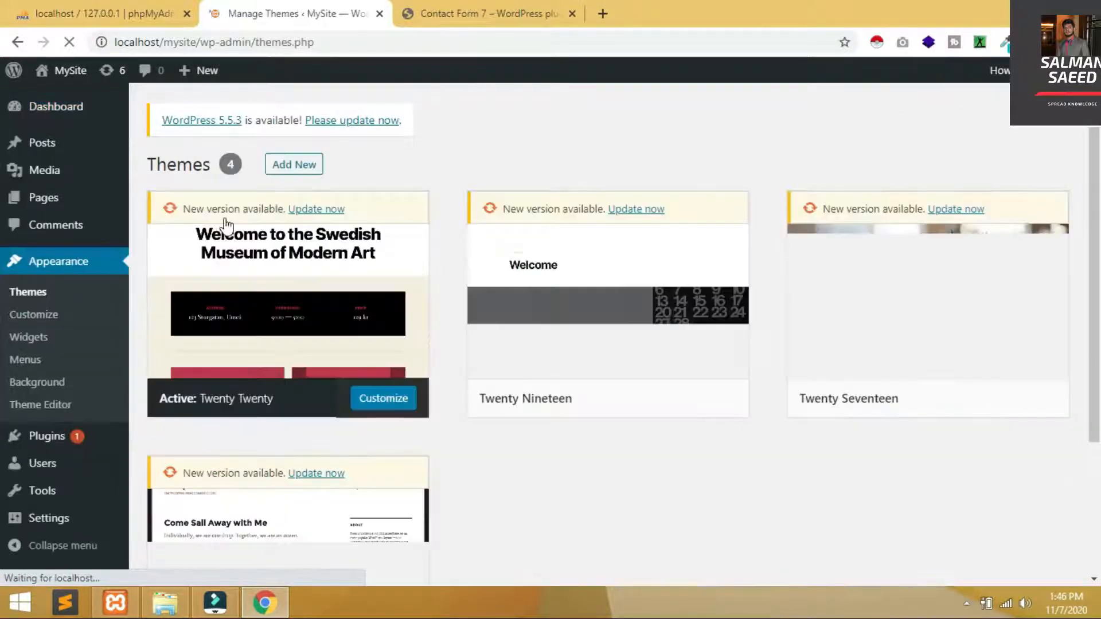
click(518, 2)
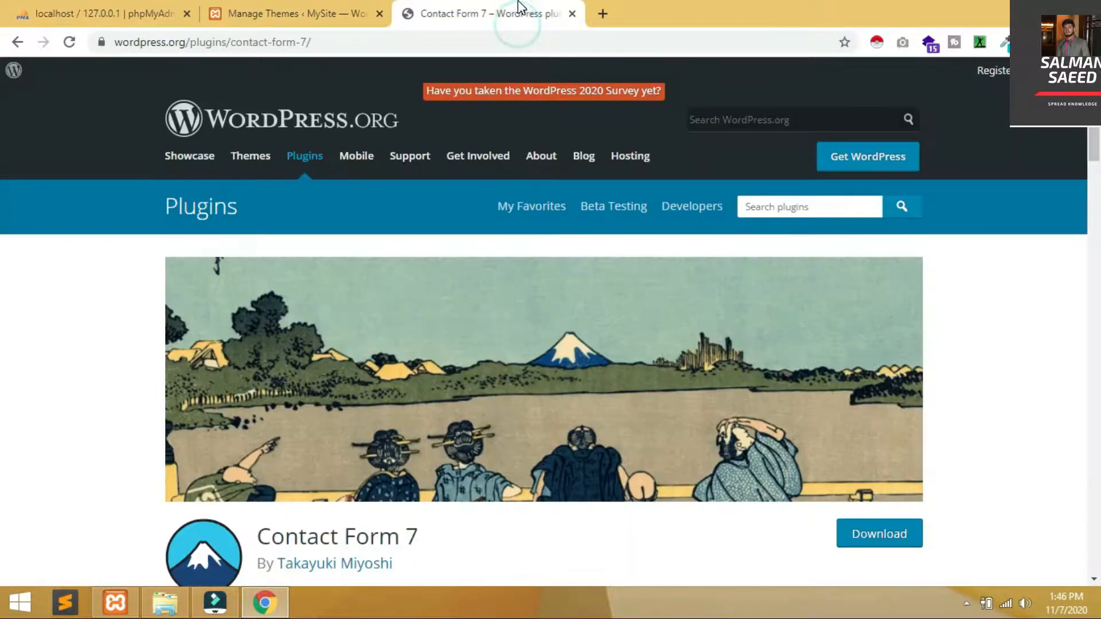
middle_click(517, 2)
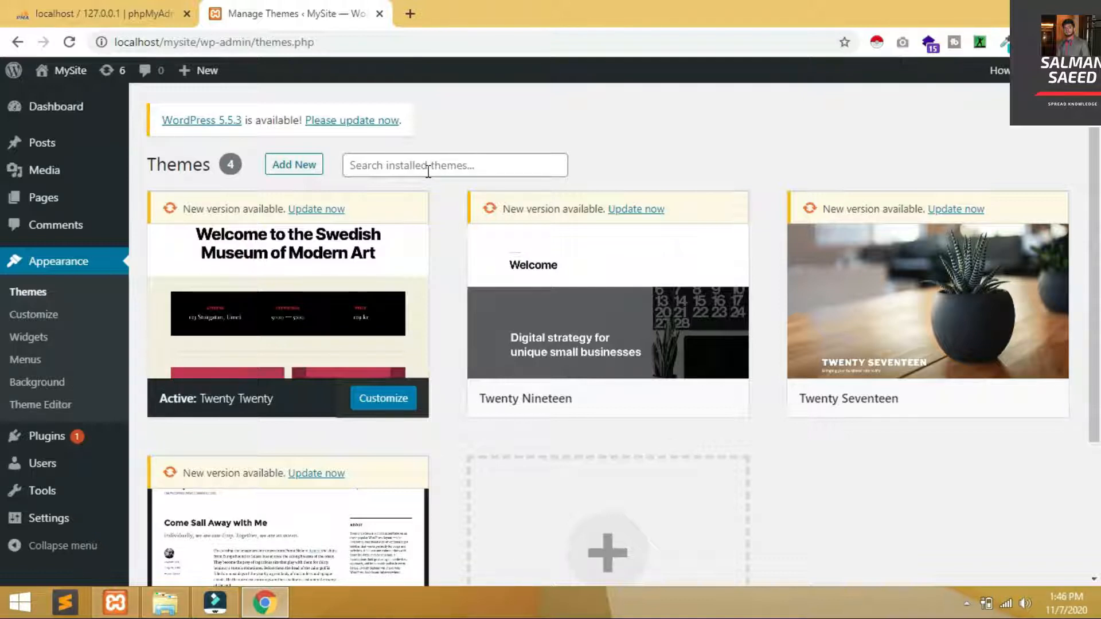
click(294, 166)
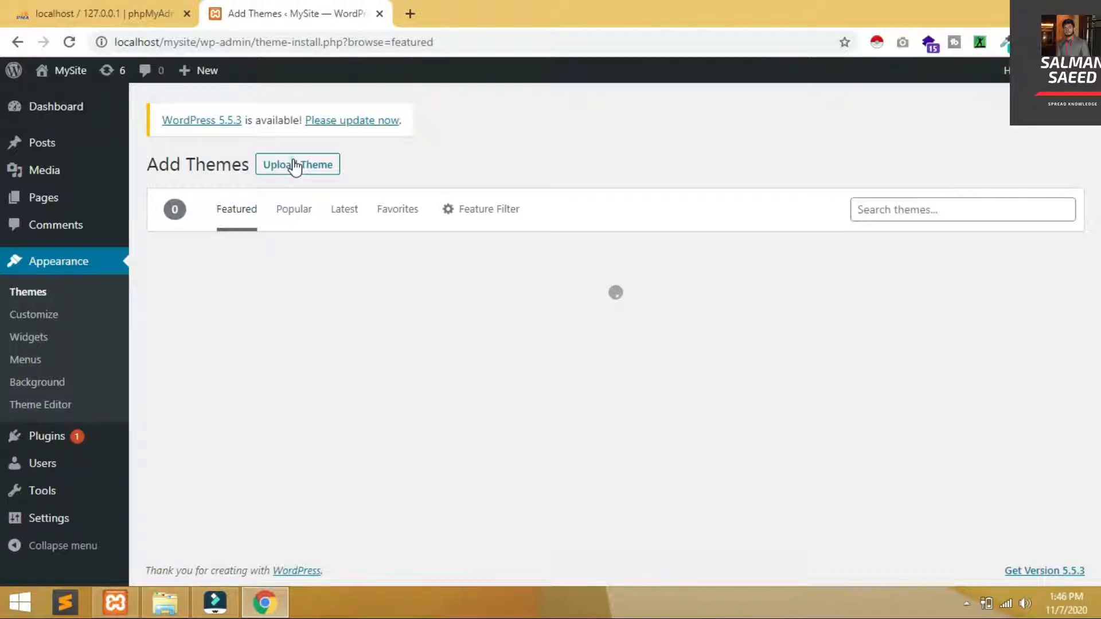
click(295, 165)
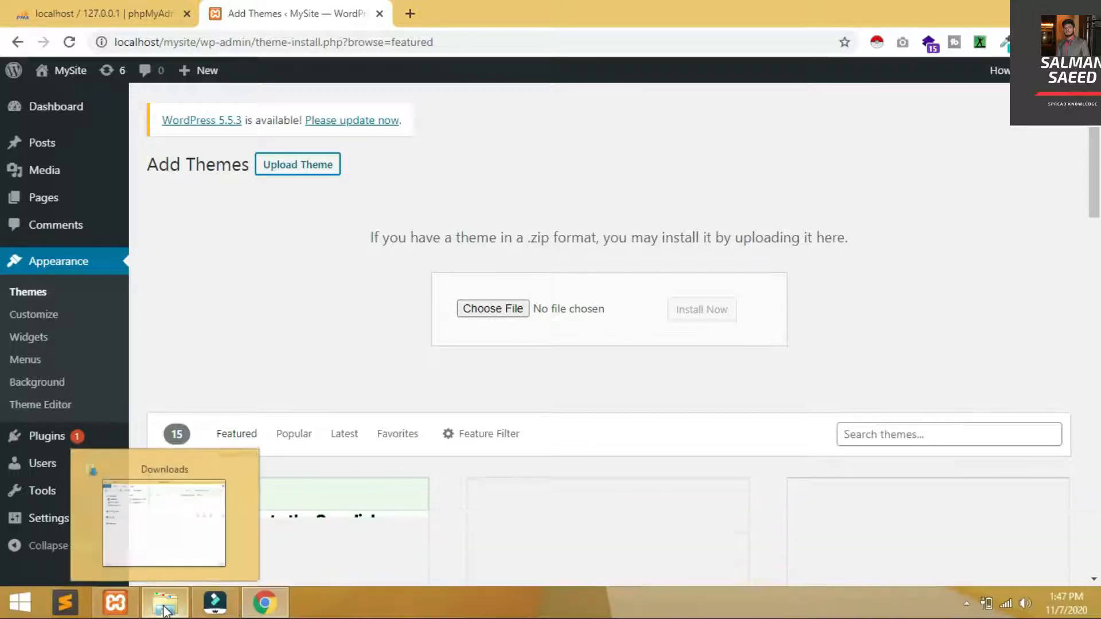
Upload popularfx.1.1.7.zip from the Downloads folder and install it
click(165, 610)
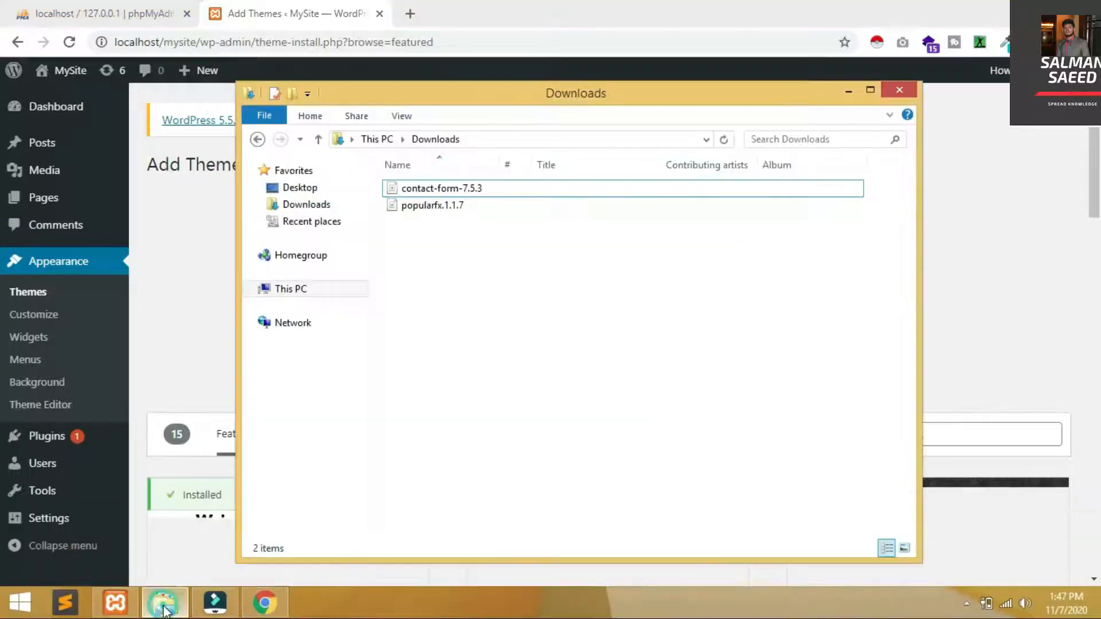
click(514, 211)
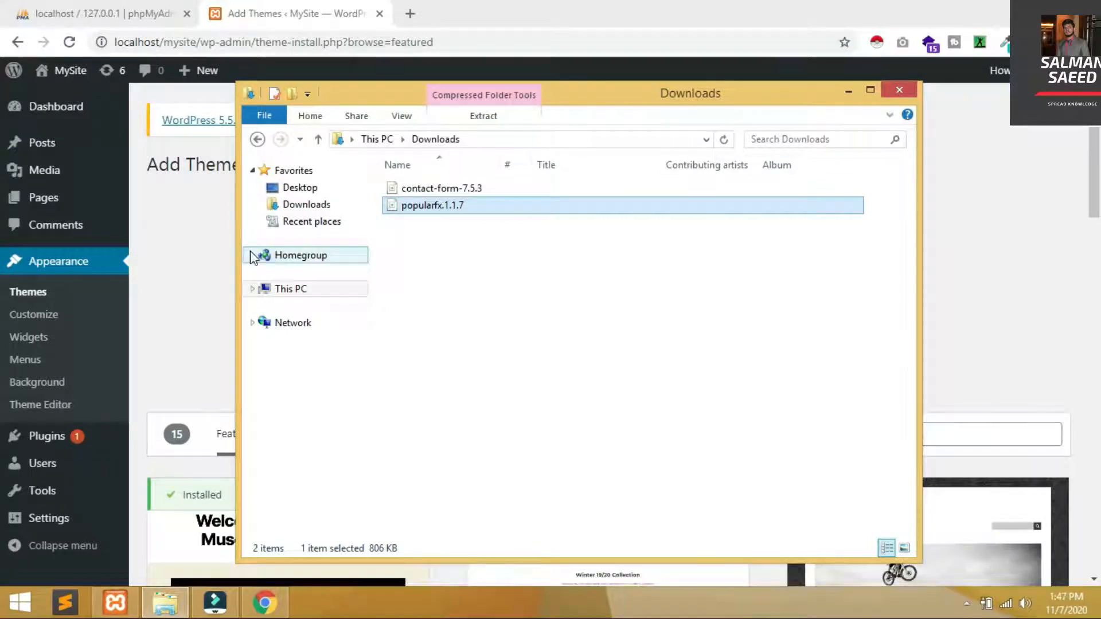
drag(236, 250, 801, 274)
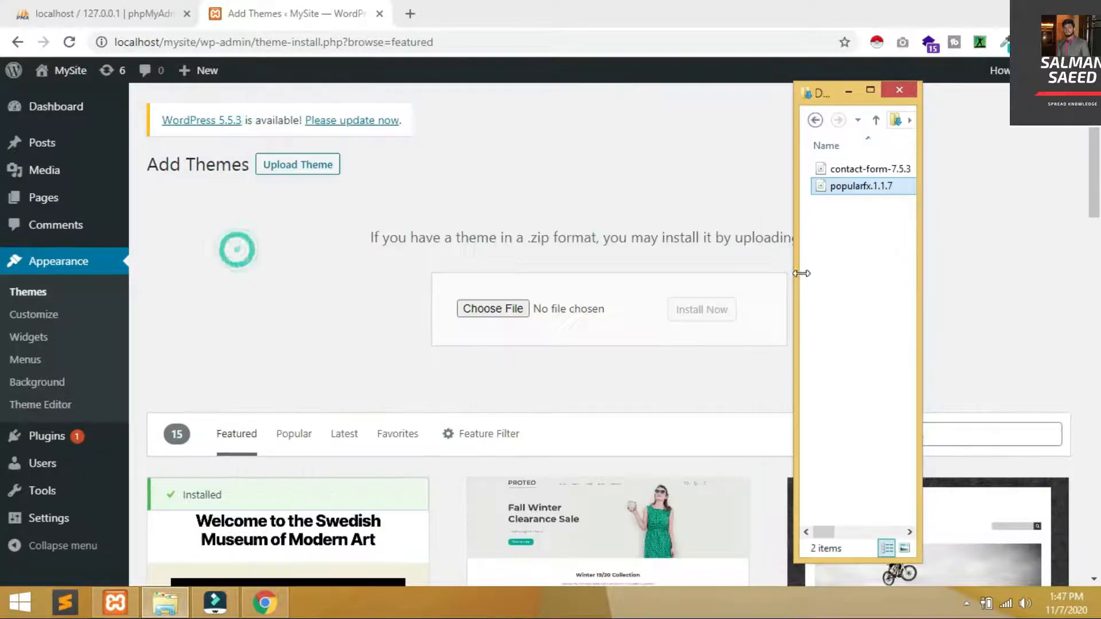
drag(848, 186, 536, 315)
click(723, 320)
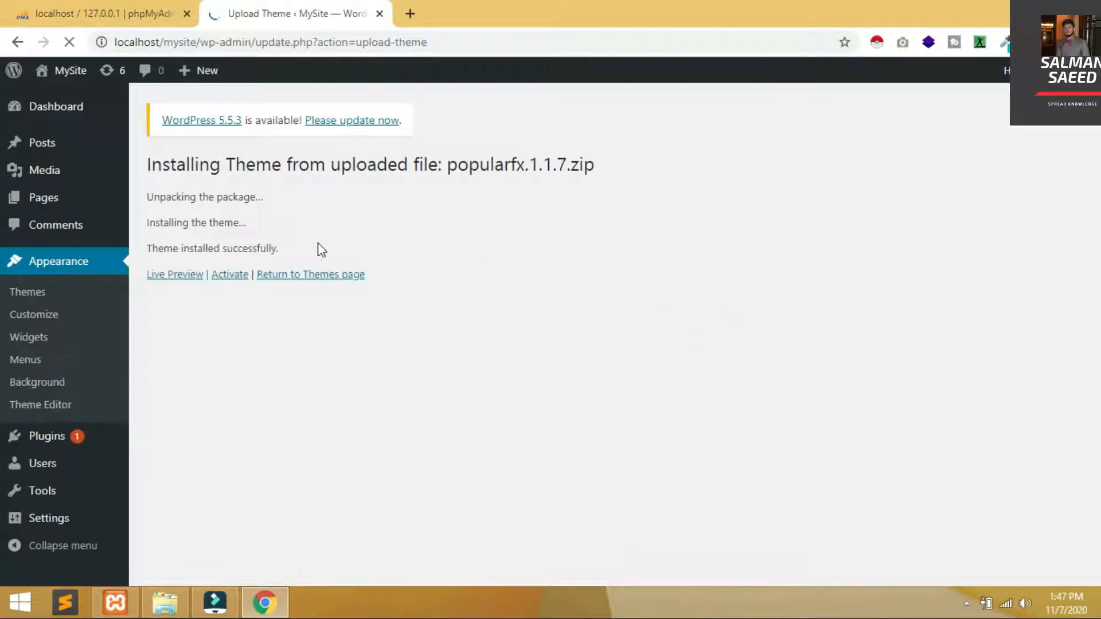
Open a new blank browser tab next to the theme install result
drag(304, 249, 150, 250)
click(150, 249)
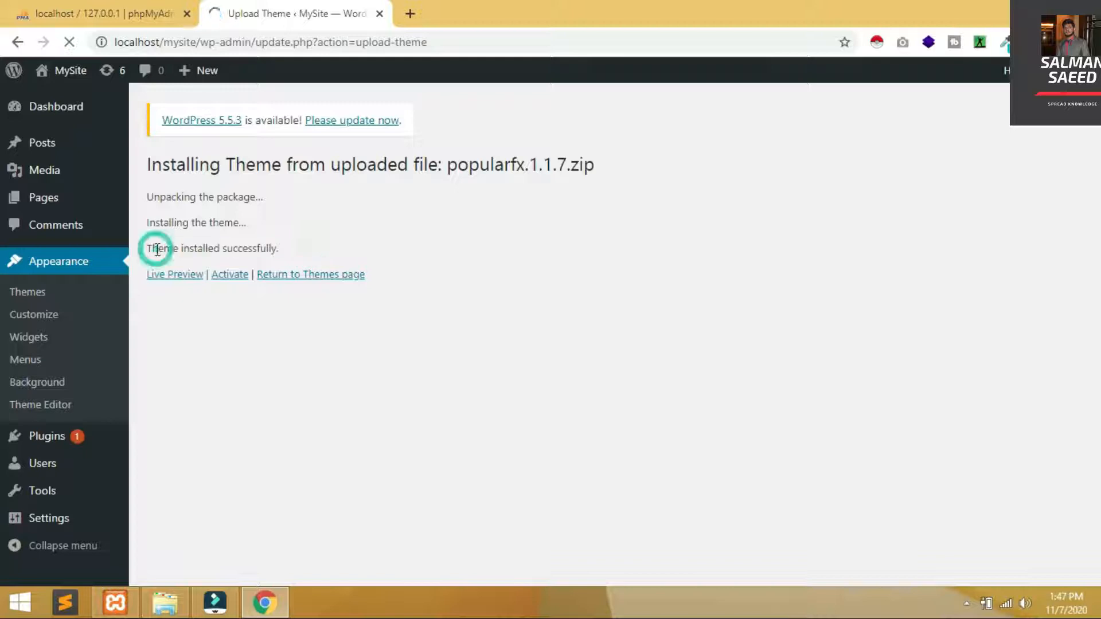
click(468, 265)
click(405, 16)
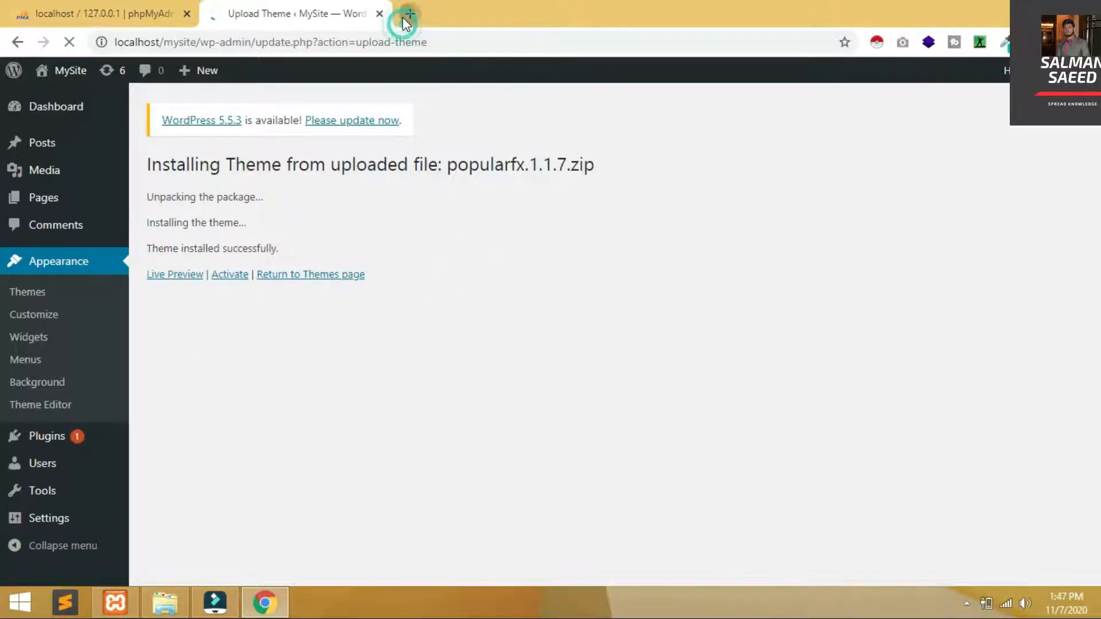
click(226, 12)
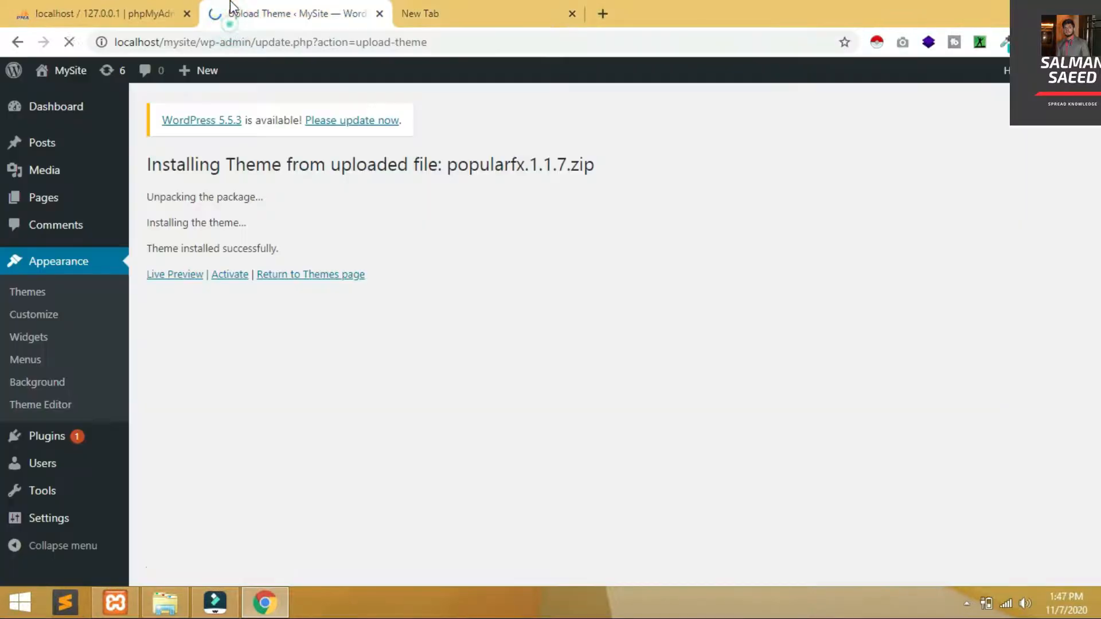
click(508, 7)
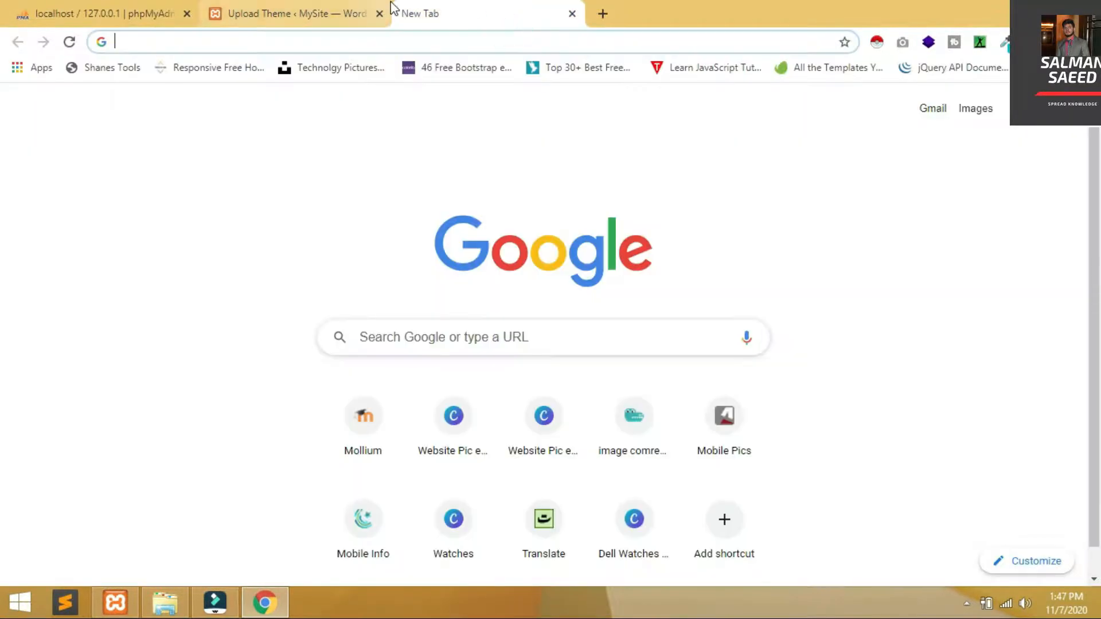
Load localhost/mysite in the new tab and compare it with the theme install result
text(localhost/phpmyadmin)
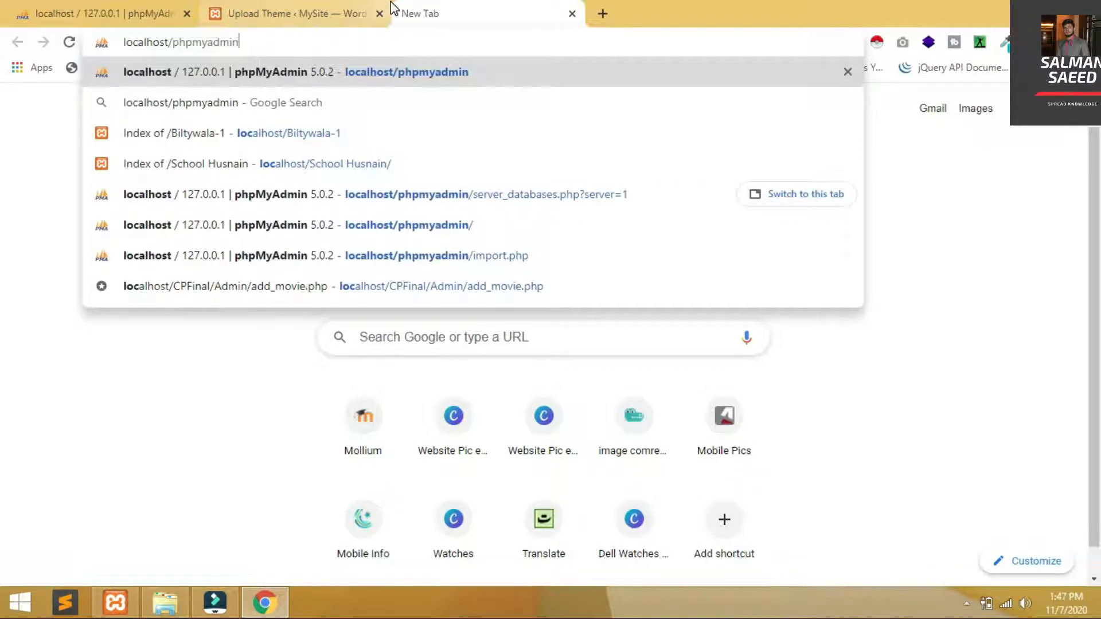
key(BackSpace)
key(BackSpace)
key(BackSpace)
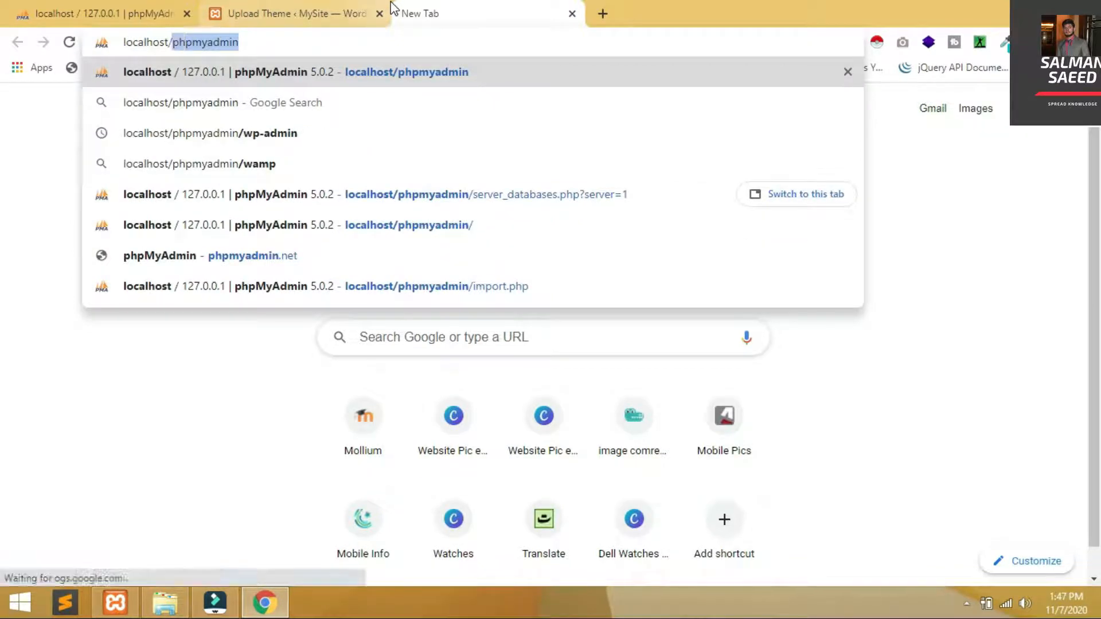
text(mt)
key(BackSpace)
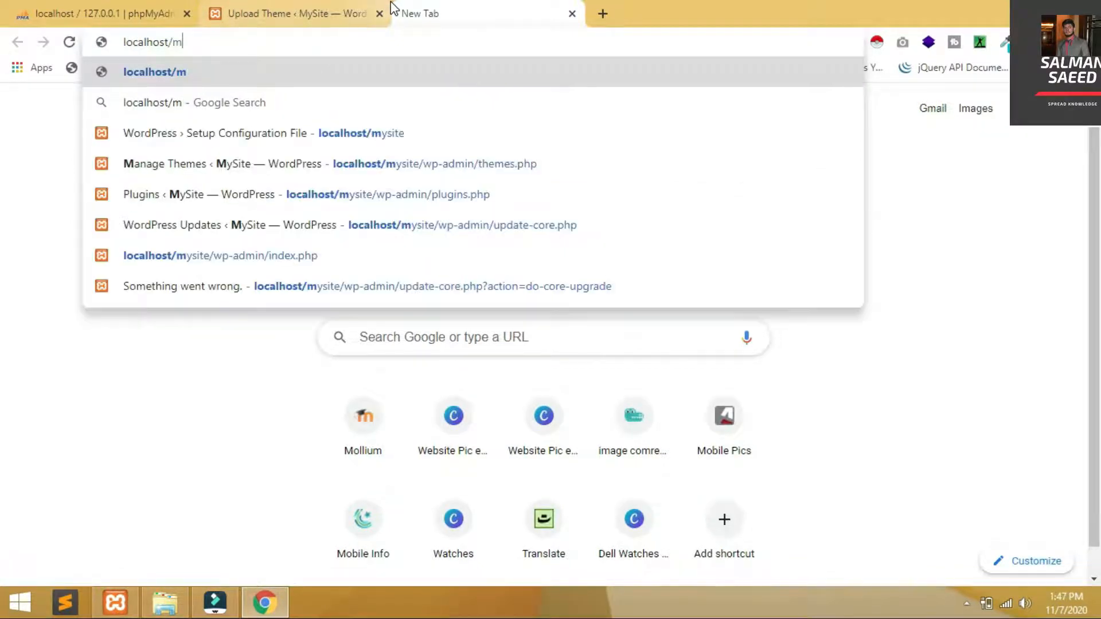
text(ysite)
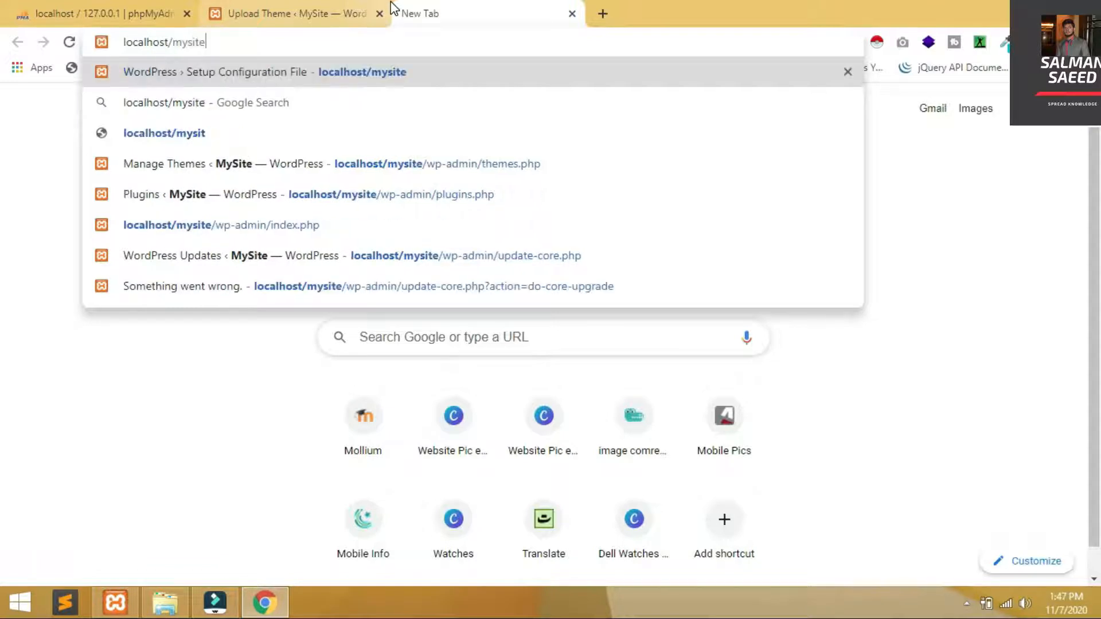
key(Return)
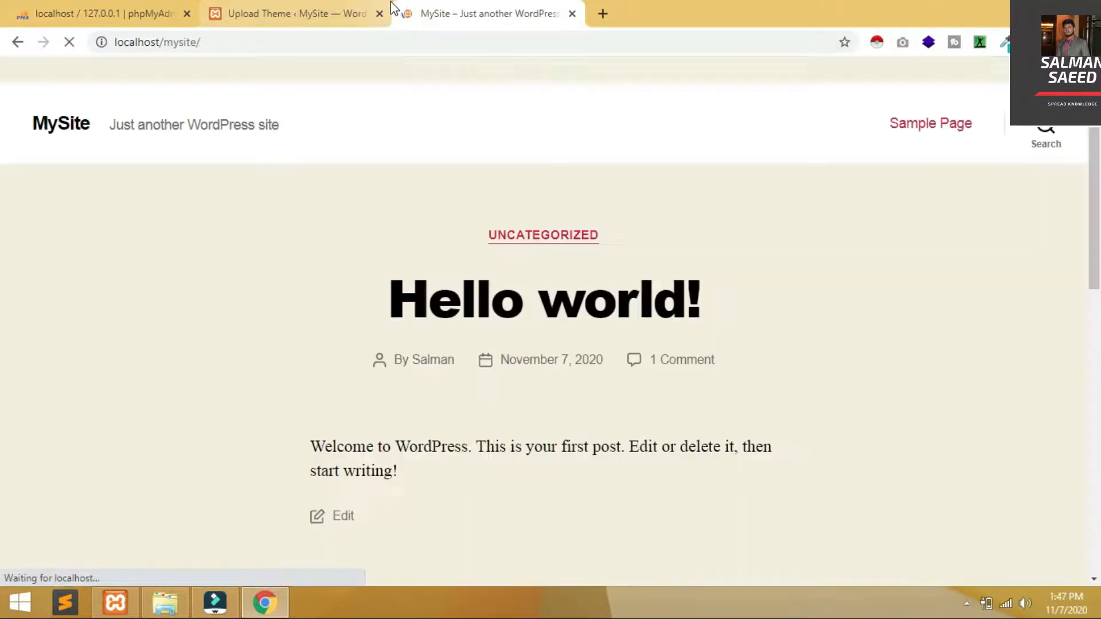
click(357, 3)
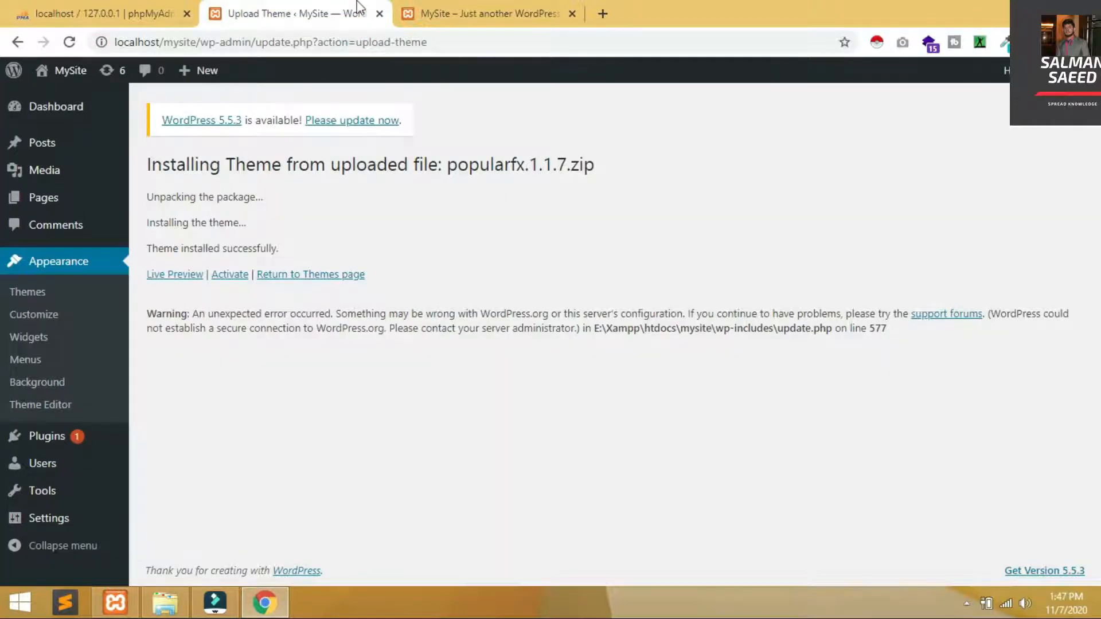
click(518, 8)
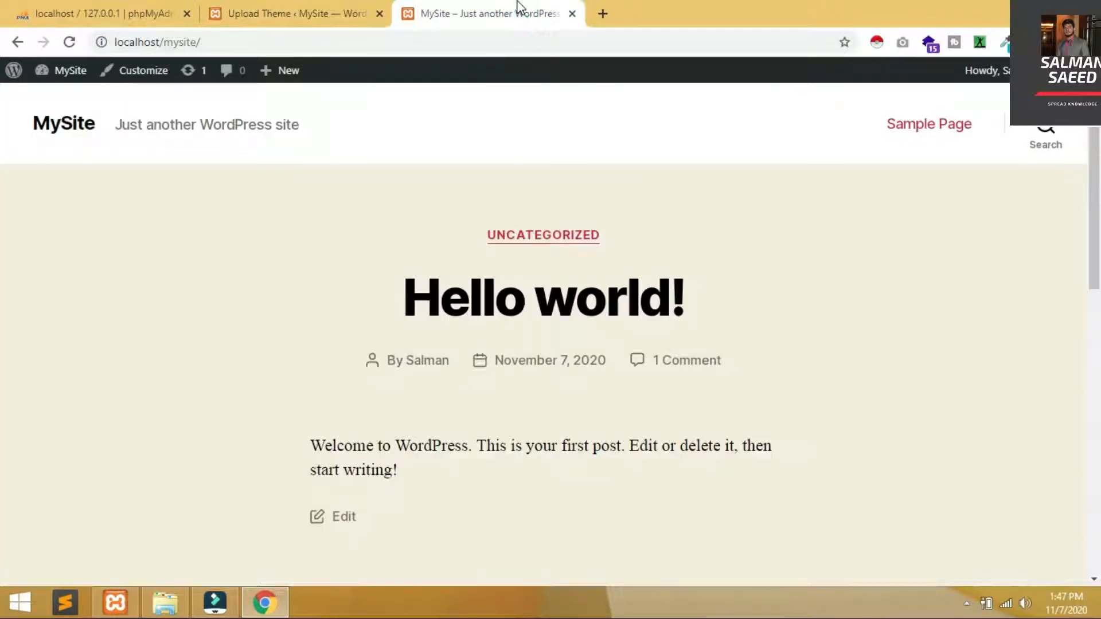
click(338, 8)
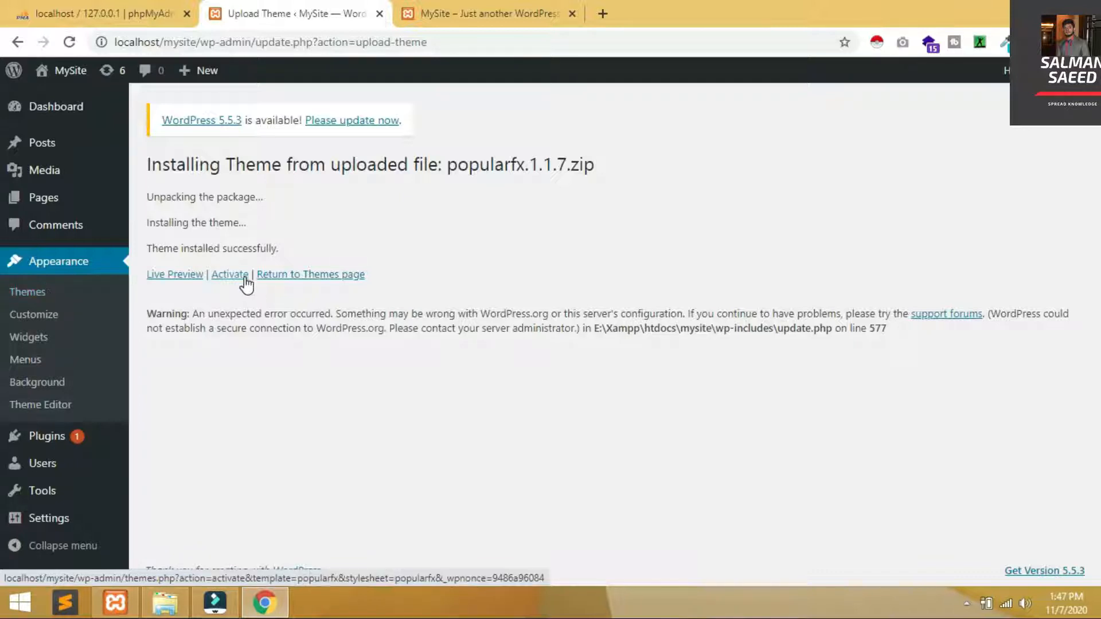
Activate the PopularFX theme from the installed themes list
click(23, 292)
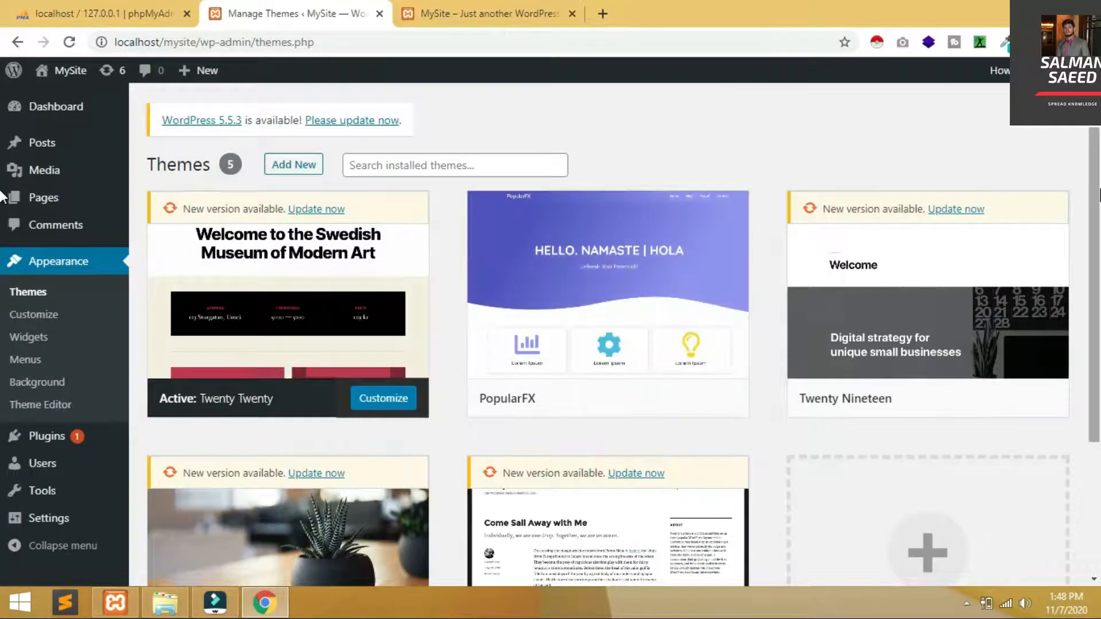
scroll(648, 256, down, 3)
click(628, 215)
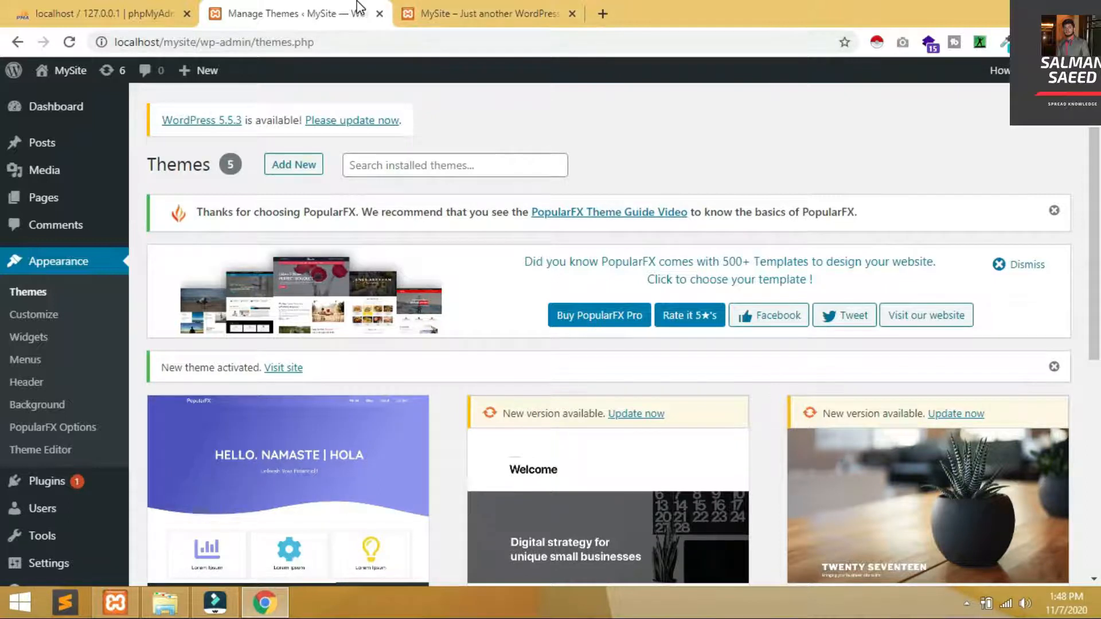
Reload the site front page to see PopularFX, then return to Add New themes
click(480, 7)
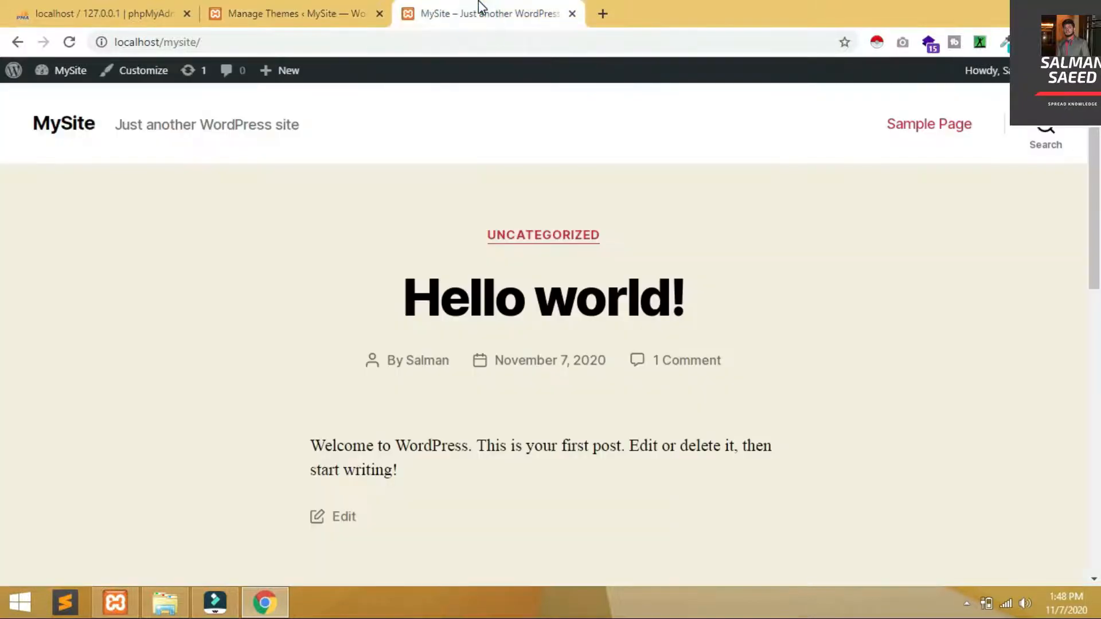
key(F5)
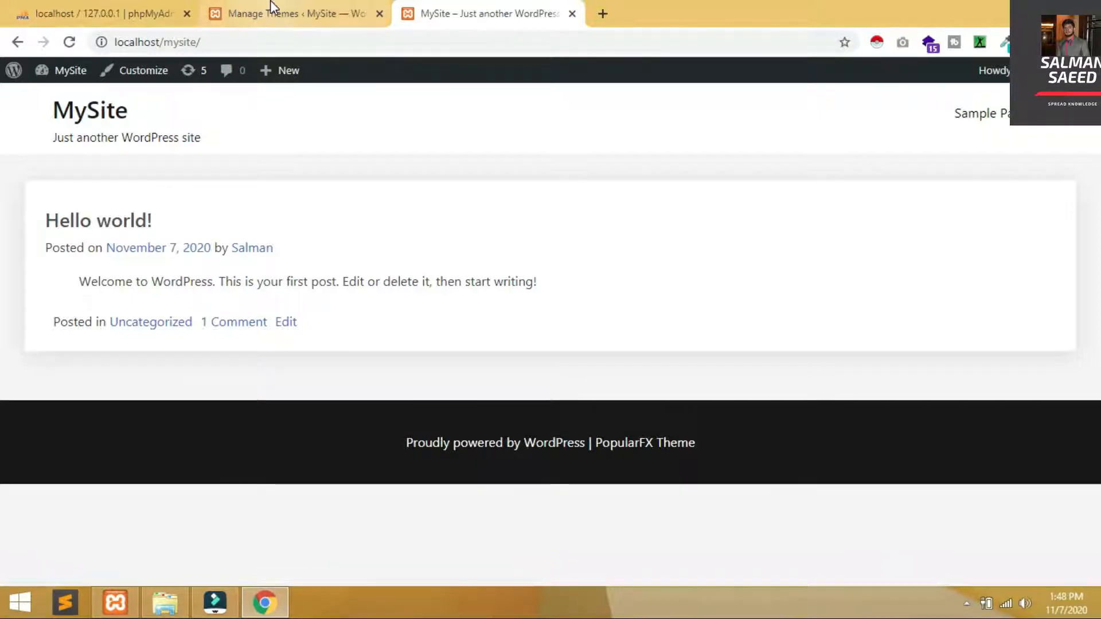
click(298, 11)
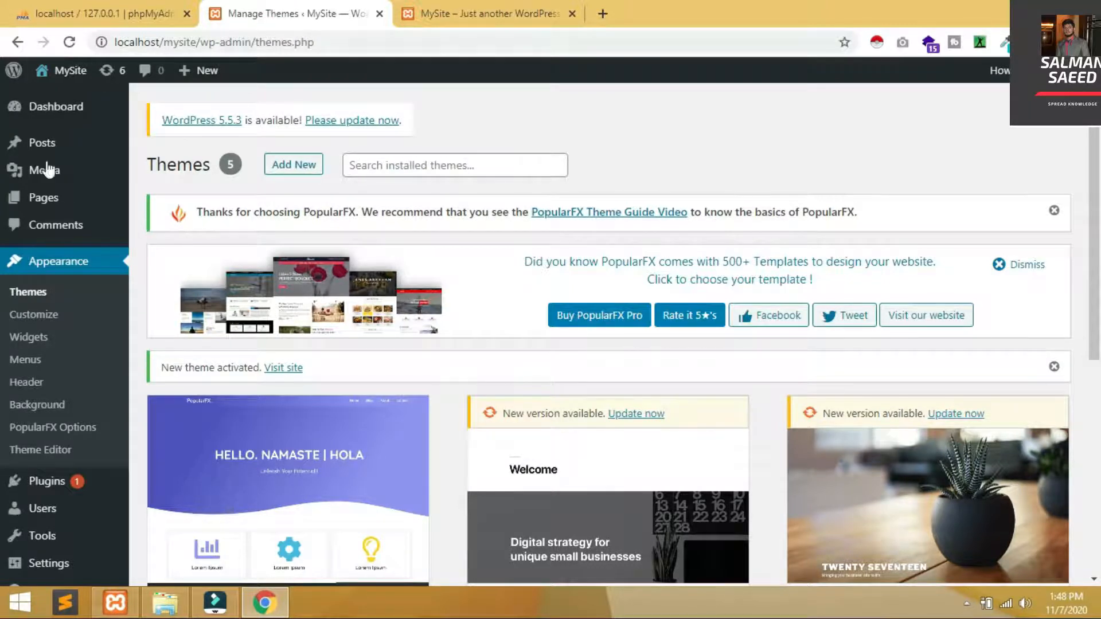
click(32, 293)
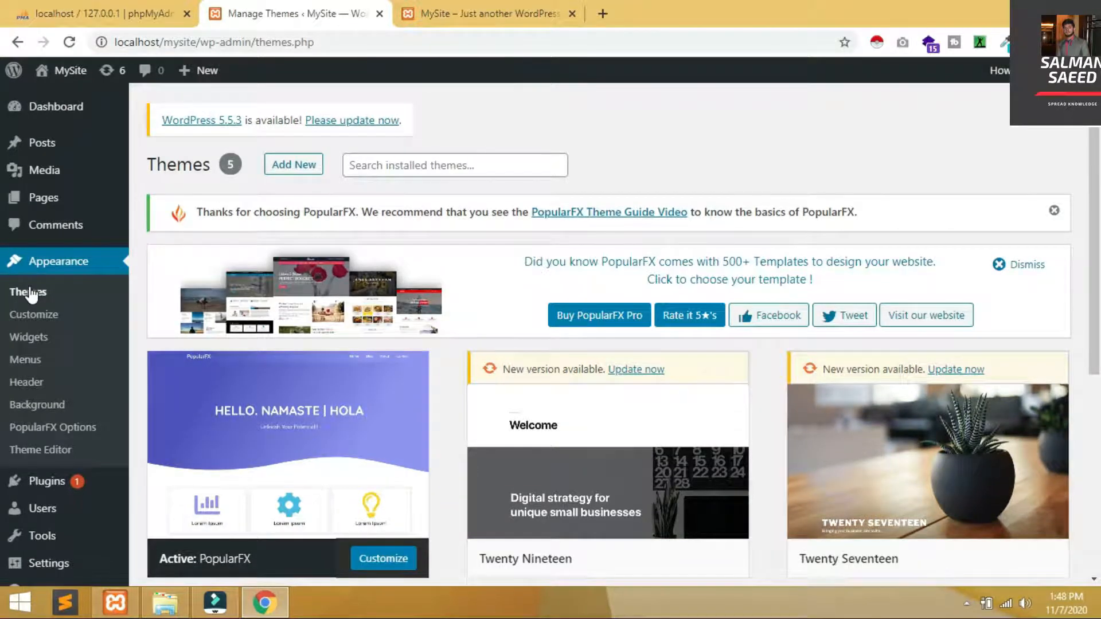
click(272, 165)
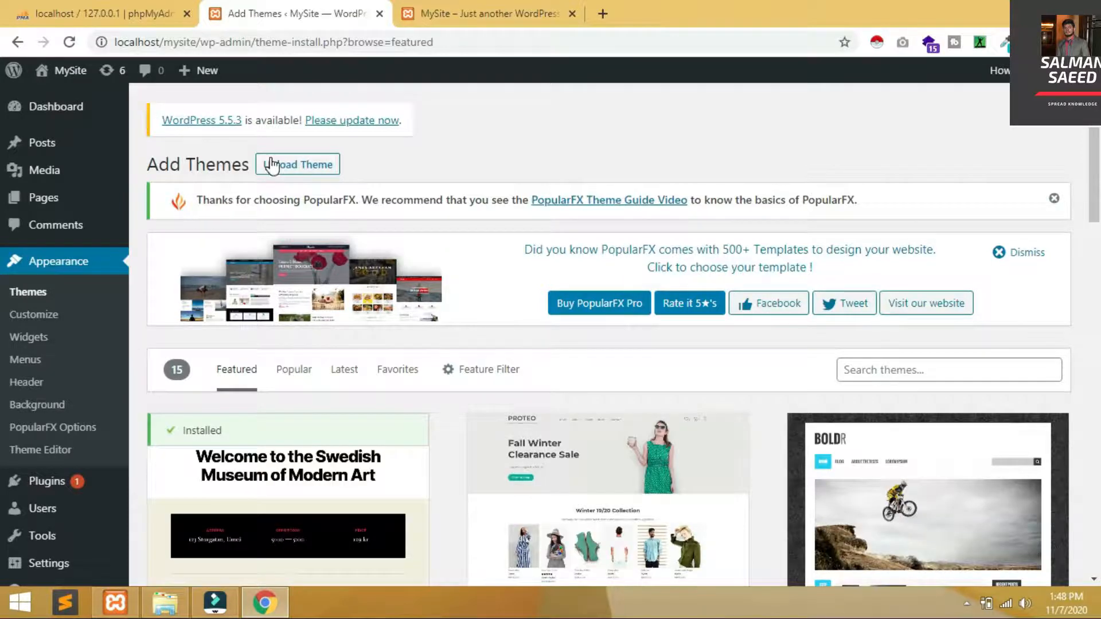
Browse the Featured themes catalogue and show the feature filters
scroll(2, 150, down, 4)
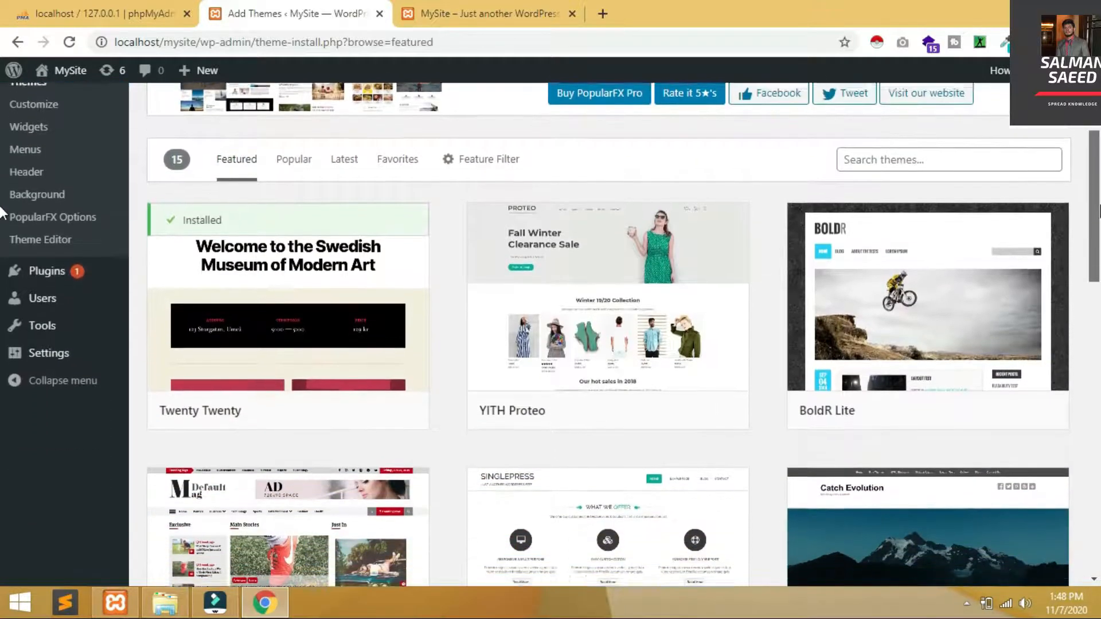
scroll(1, 232, down, 7)
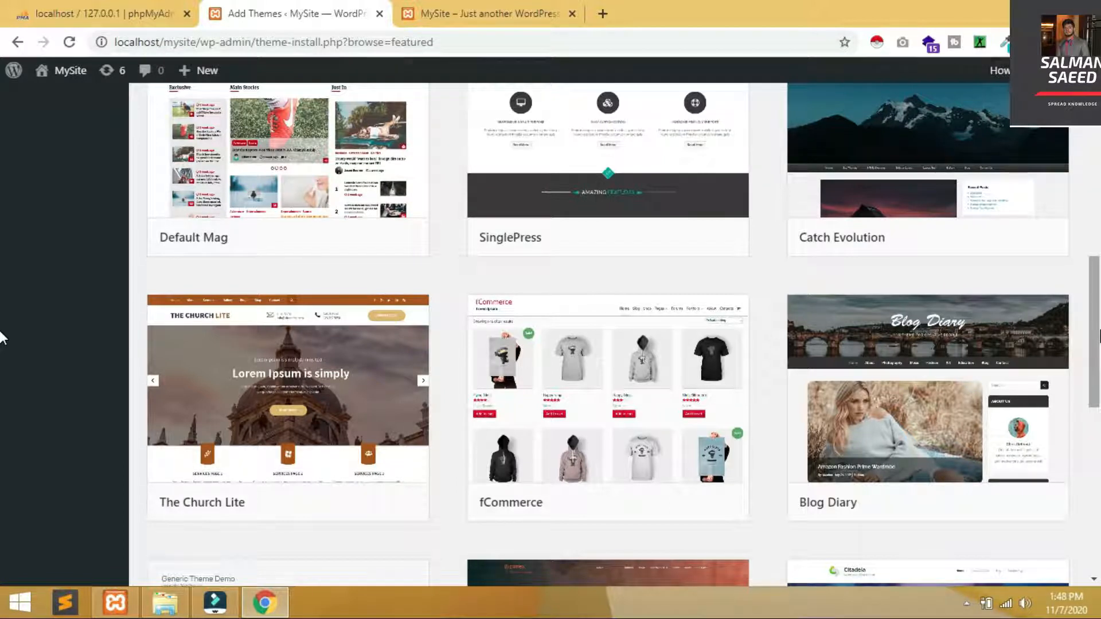
mouse_move(956, 508)
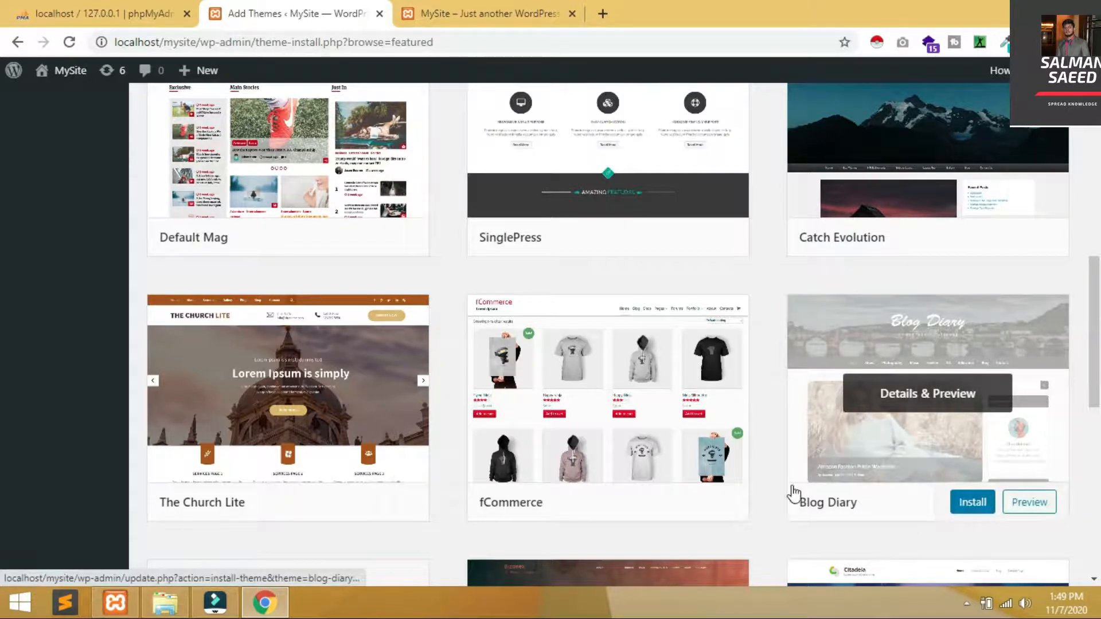
mouse_move(360, 514)
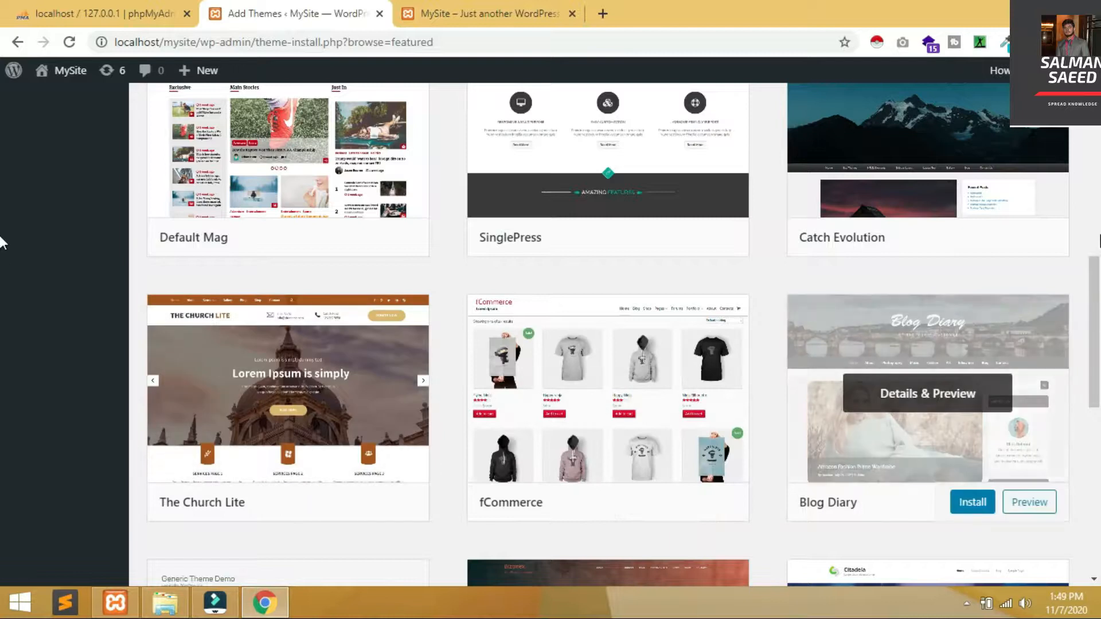
scroll(2, 238, up, 8)
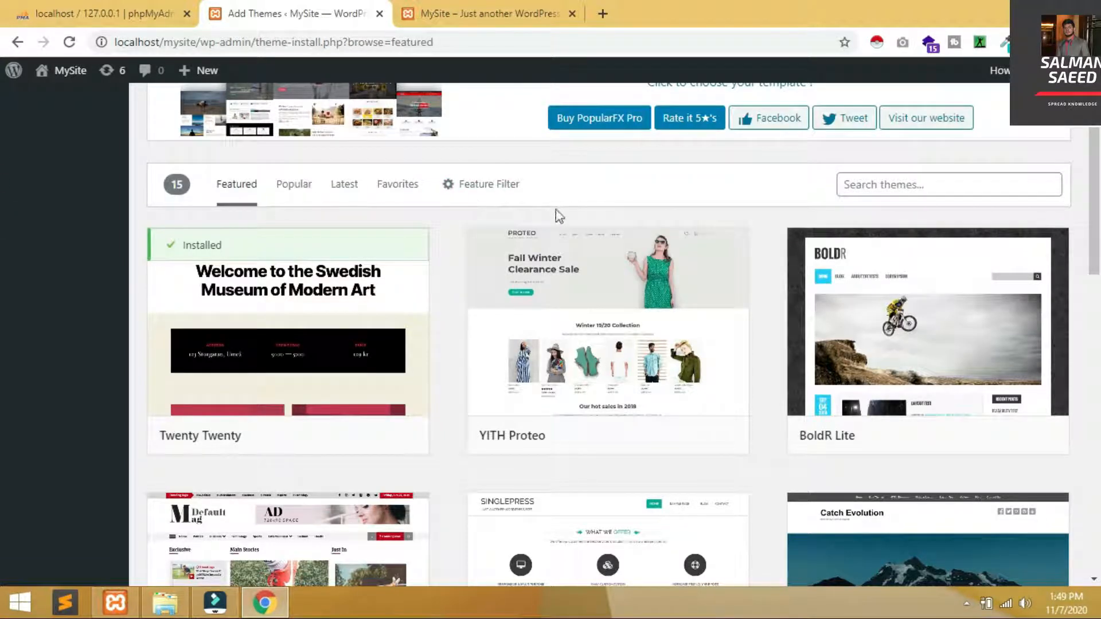
click(479, 201)
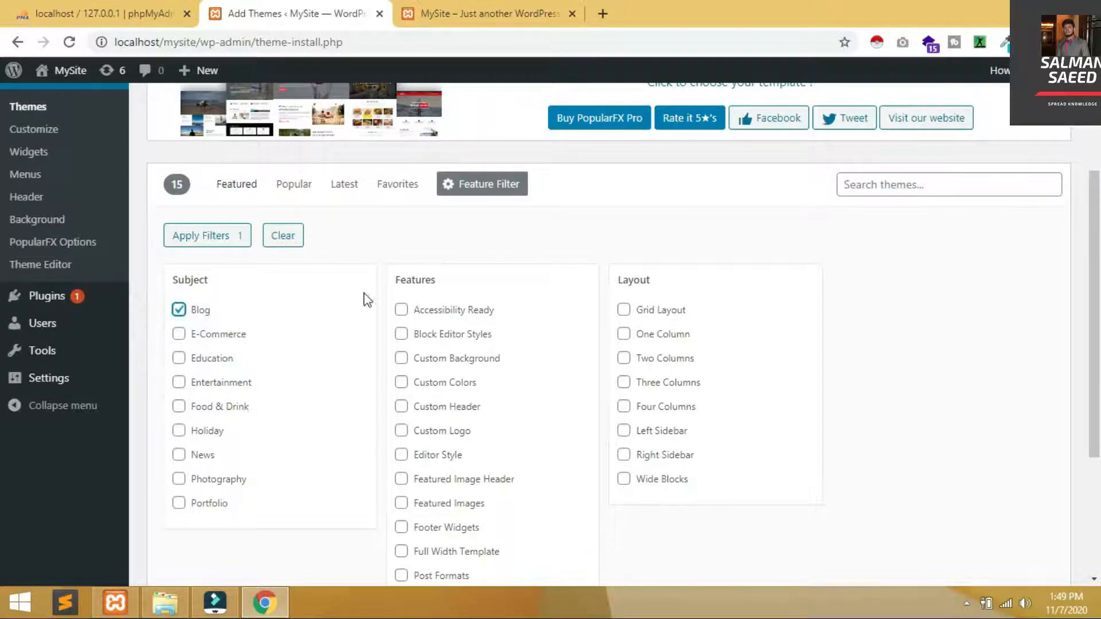
Filter themes by the Blog subject and browse the 3110 results
drag(1096, 293, 1098, 457)
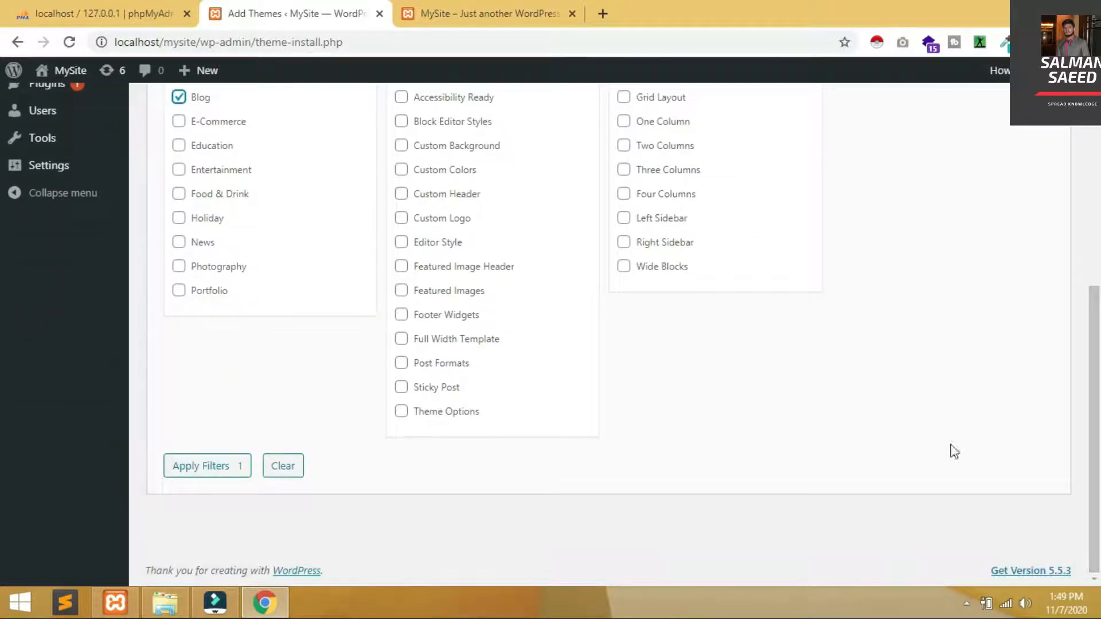
click(210, 466)
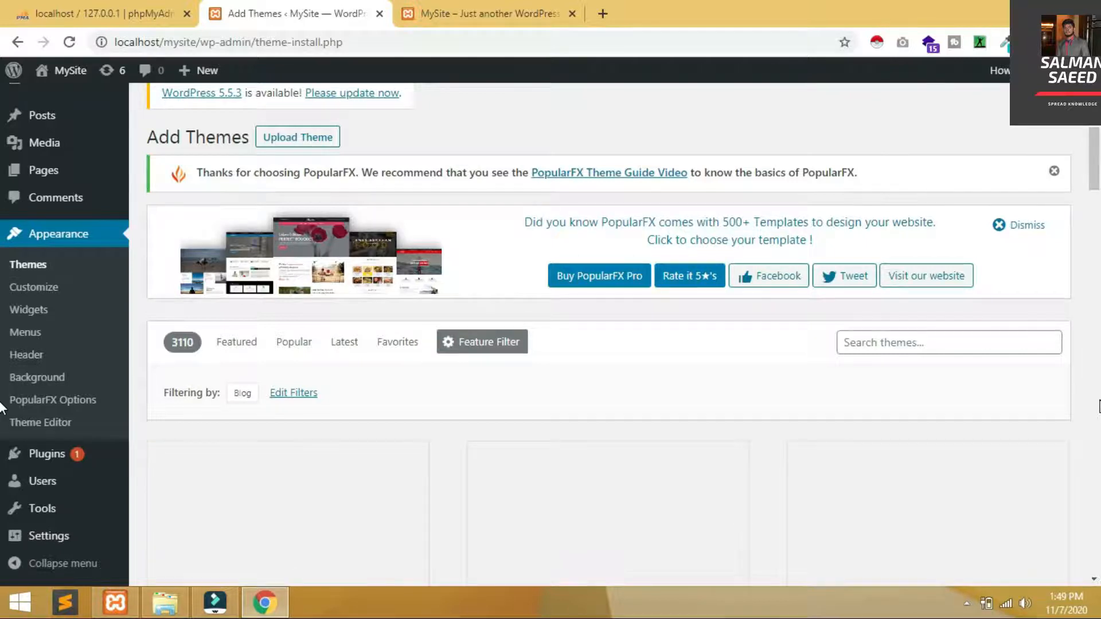
scroll(2, 406, down, 8)
scroll(1, 407, up, 8)
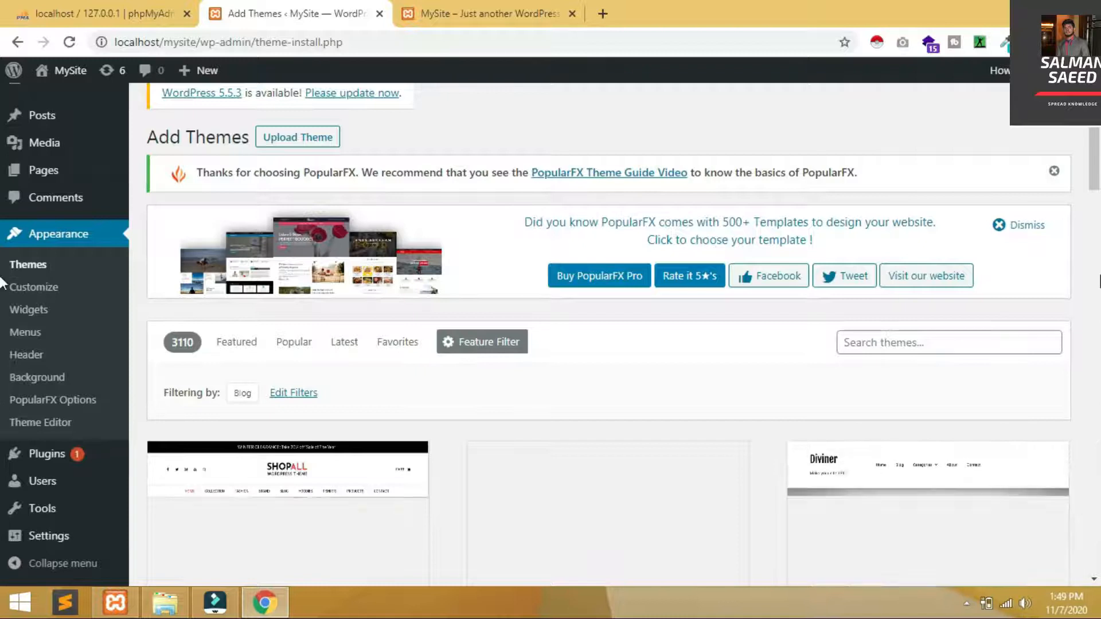
scroll(1, 140, down, 4)
Start installing the Education Insight theme
mouse_move(899, 368)
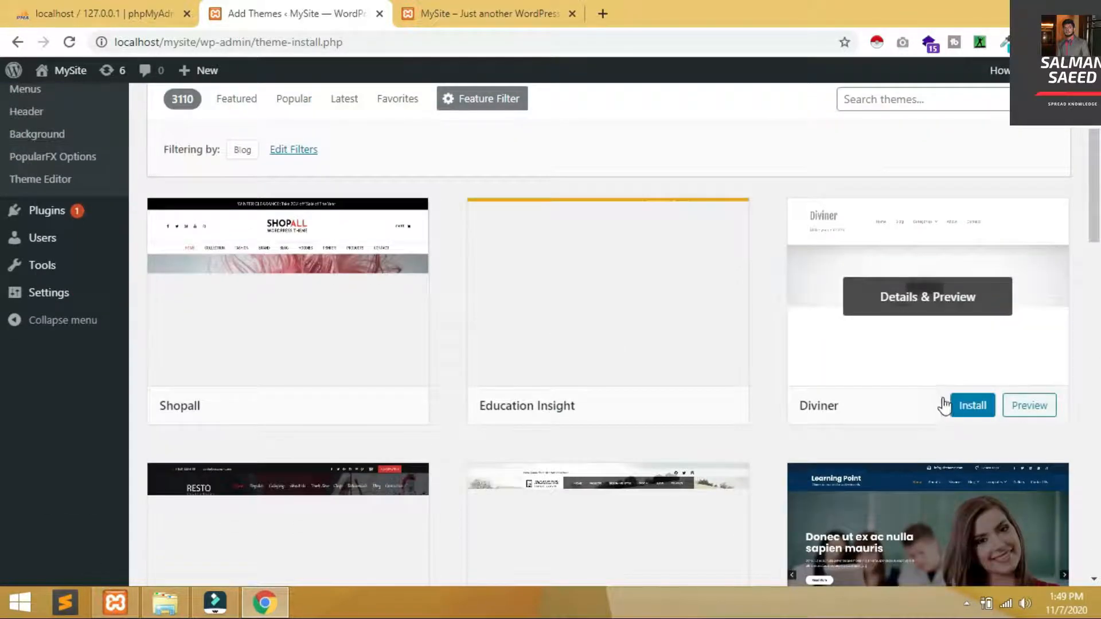
mouse_move(504, 424)
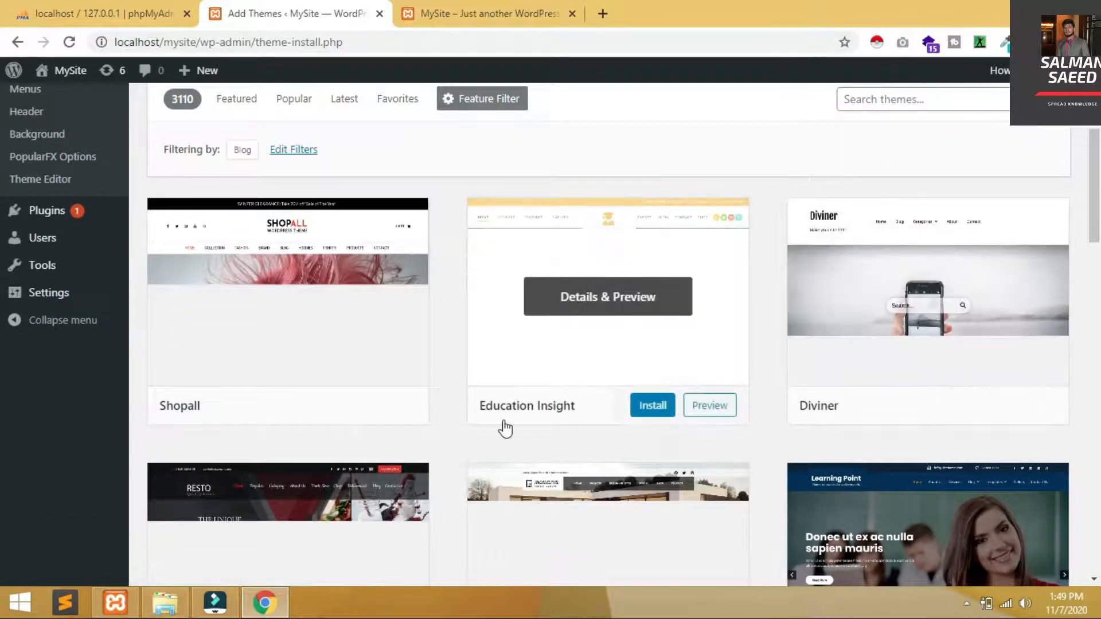
click(663, 413)
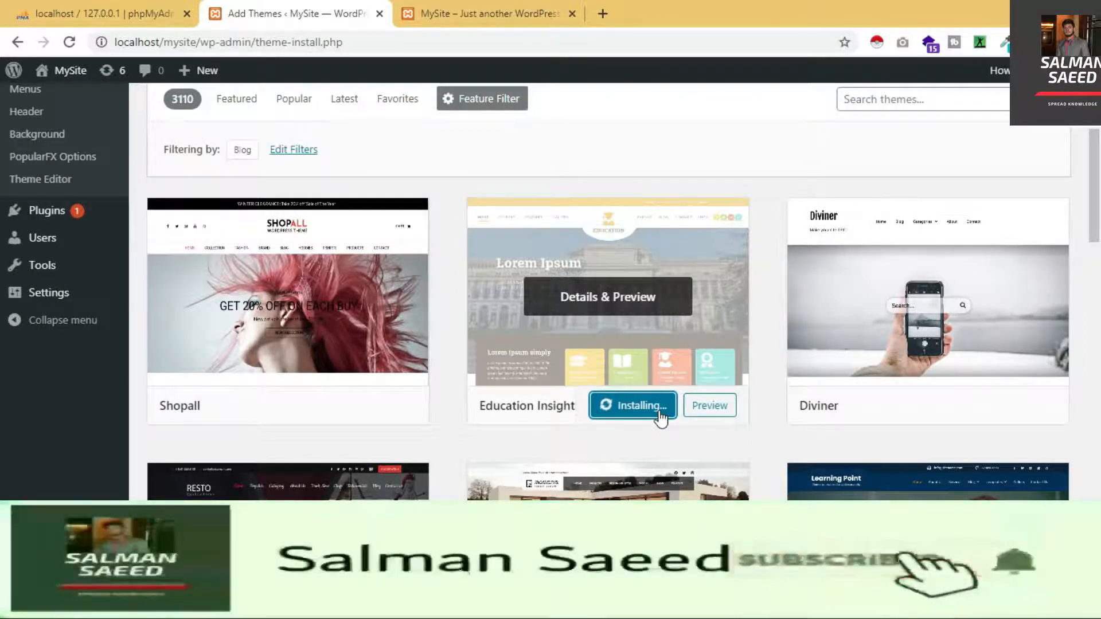
Scroll through the Education Insight details and preview, then close it back to the Blog-filtered list
scroll(659, 418, up, 2)
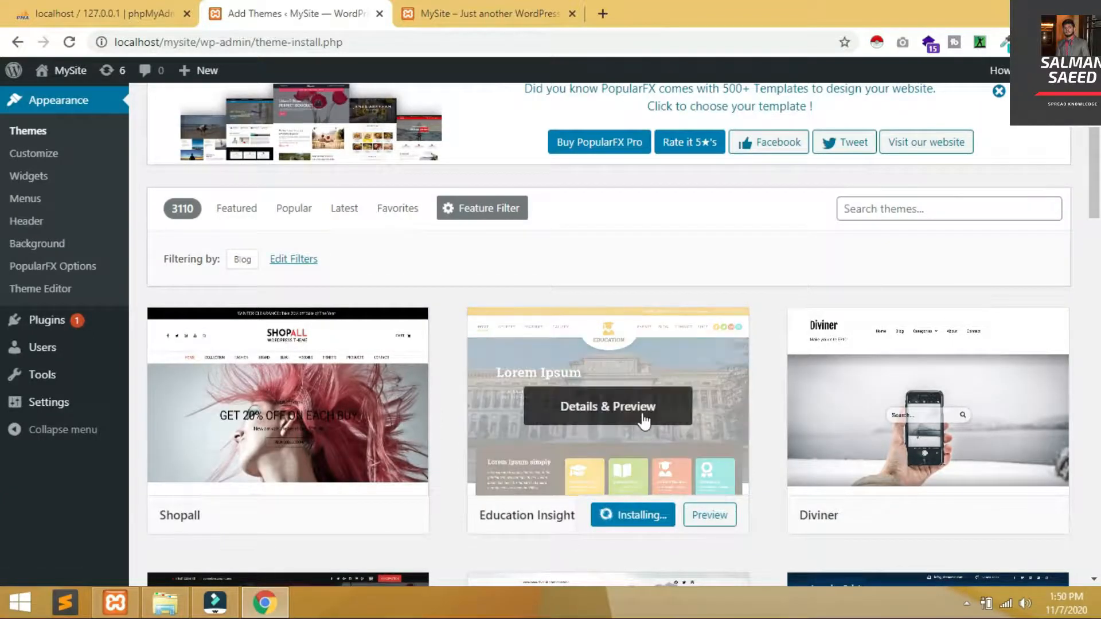
click(638, 412)
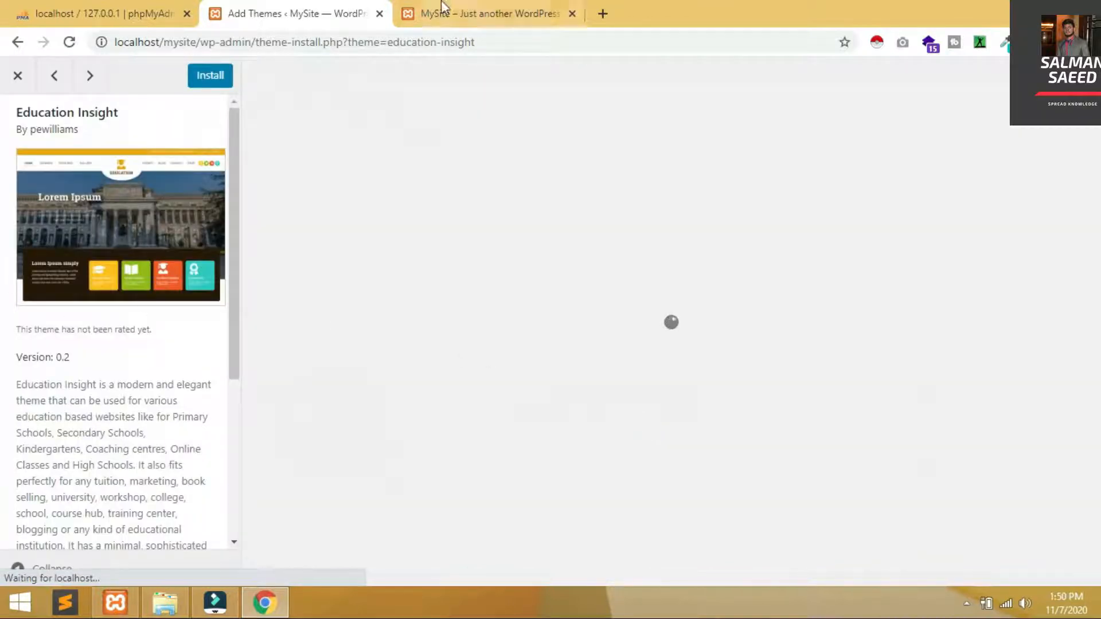
drag(237, 173, 237, 307)
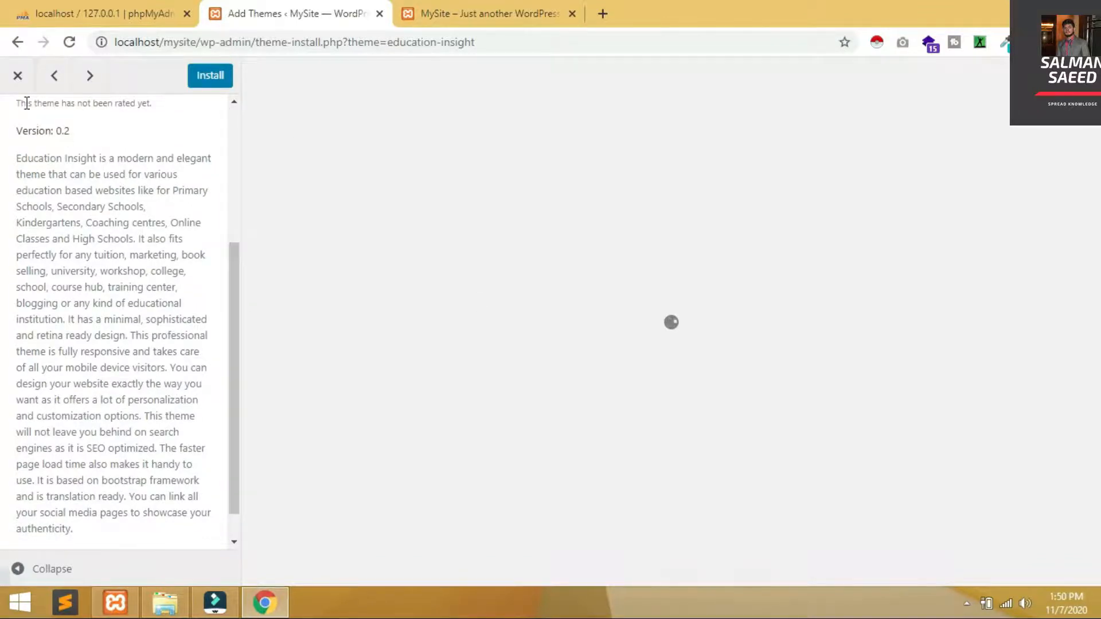
scroll(1096, 252, down, 3)
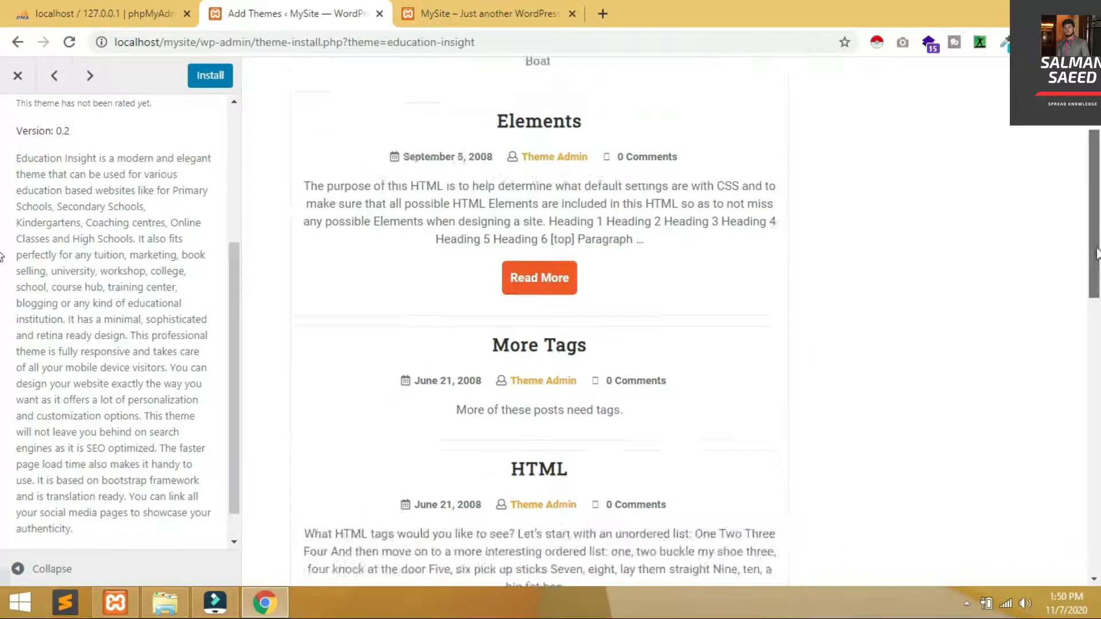
drag(1096, 249, 1099, 573)
drag(1099, 165, 1099, 498)
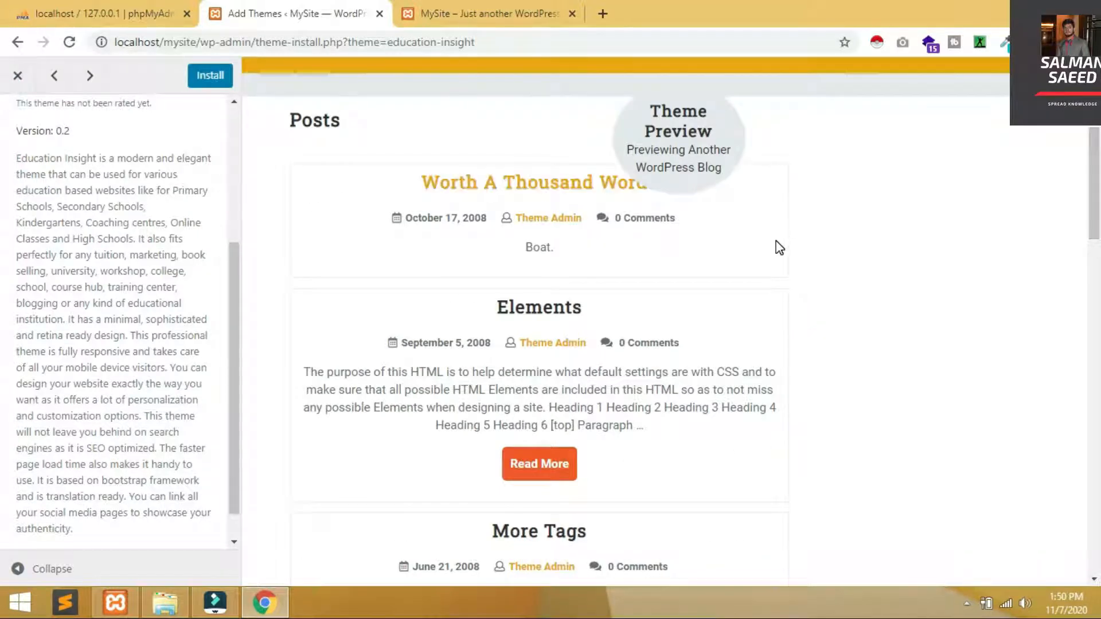
click(25, 84)
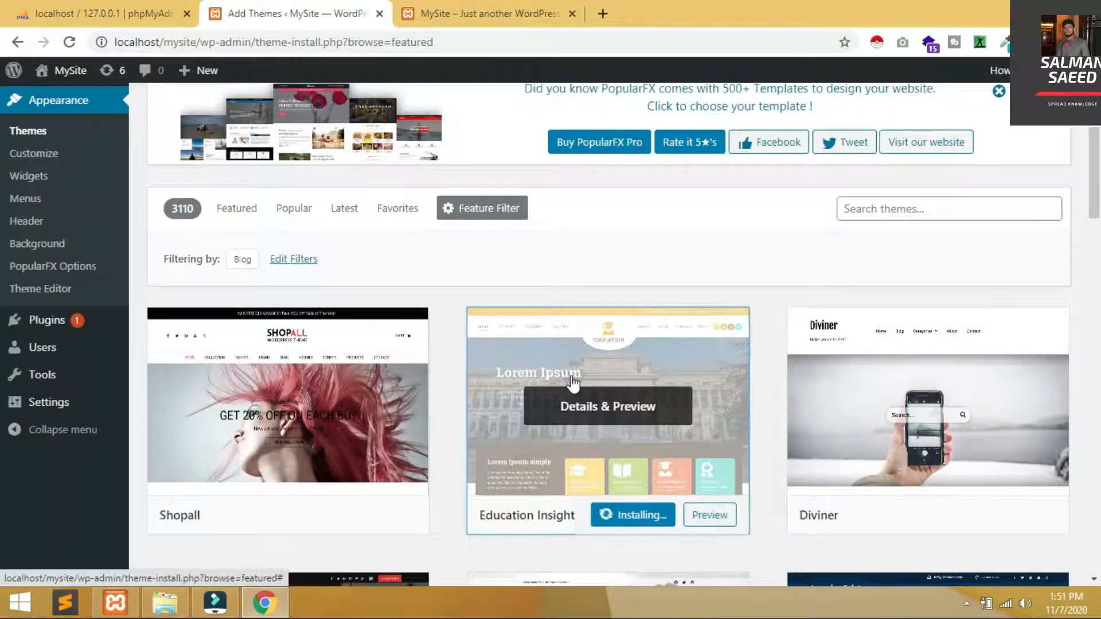
Go back to the installed themes list, now showing six themes
scroll(721, 483, down, 8)
scroll(721, 483, up, 8)
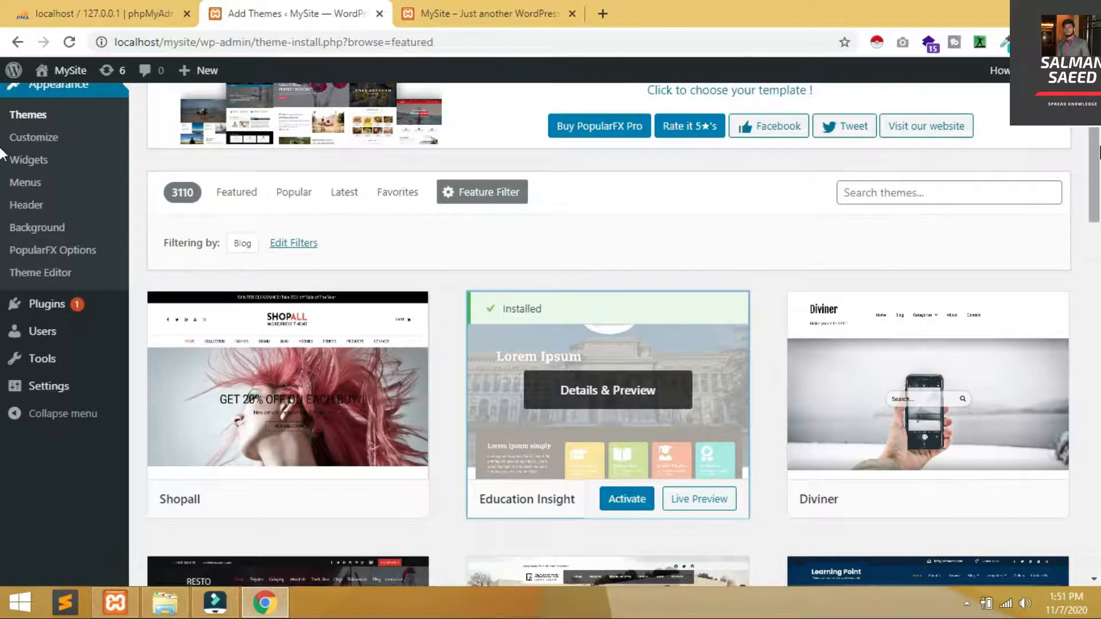
scroll(3, 114, up, 3)
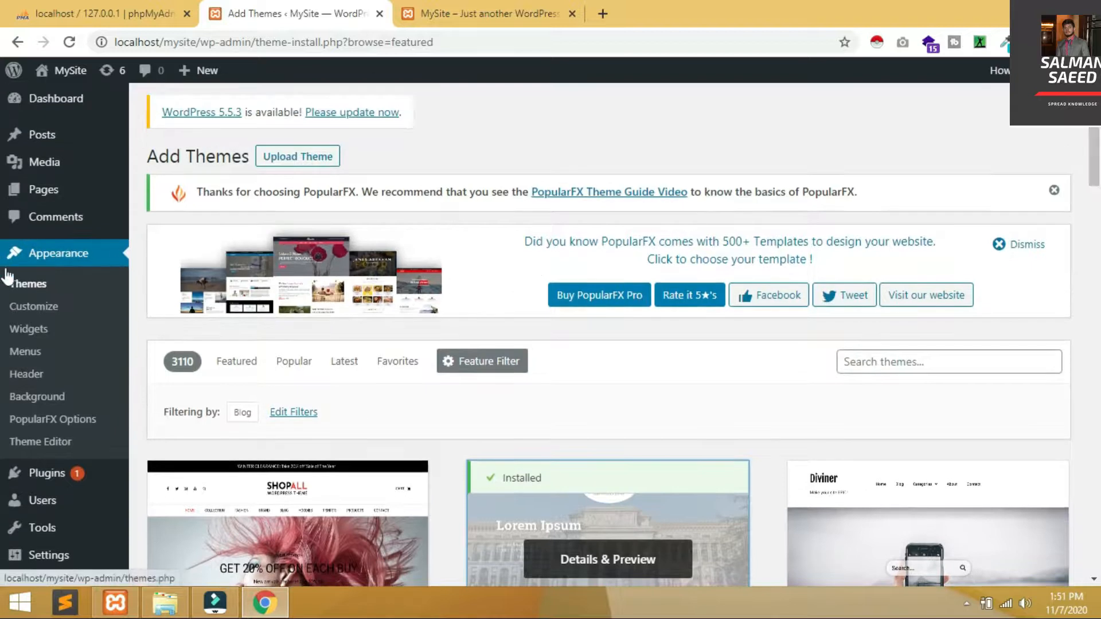
click(33, 294)
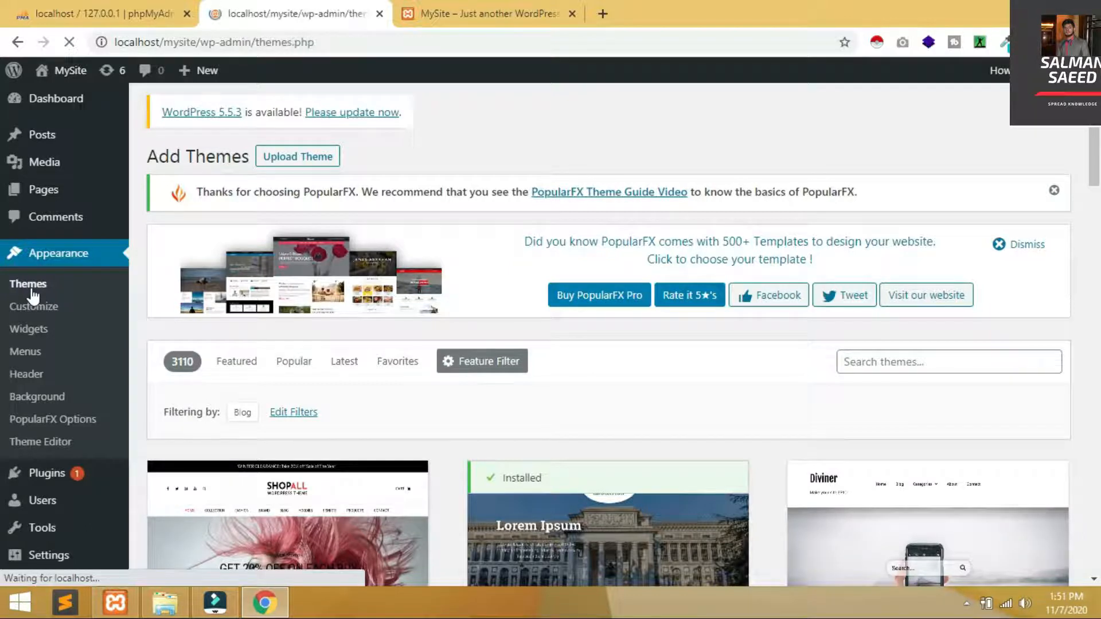
Activate the Education Insight theme from its card
scroll(33, 293, down, 7)
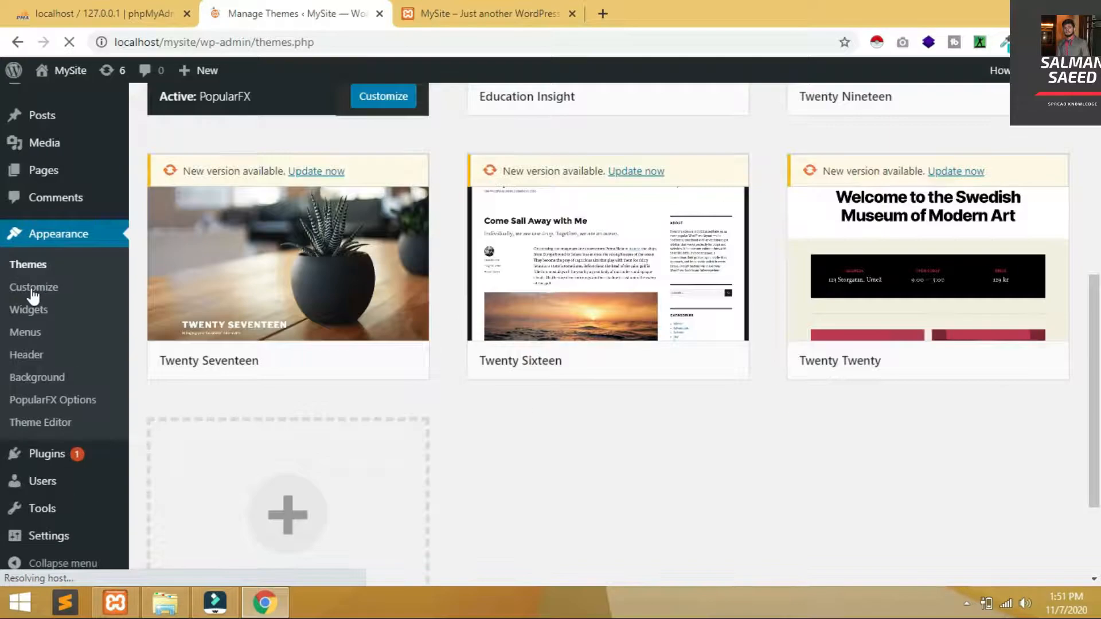
scroll(32, 294, up, 8)
scroll(32, 296, down, 1)
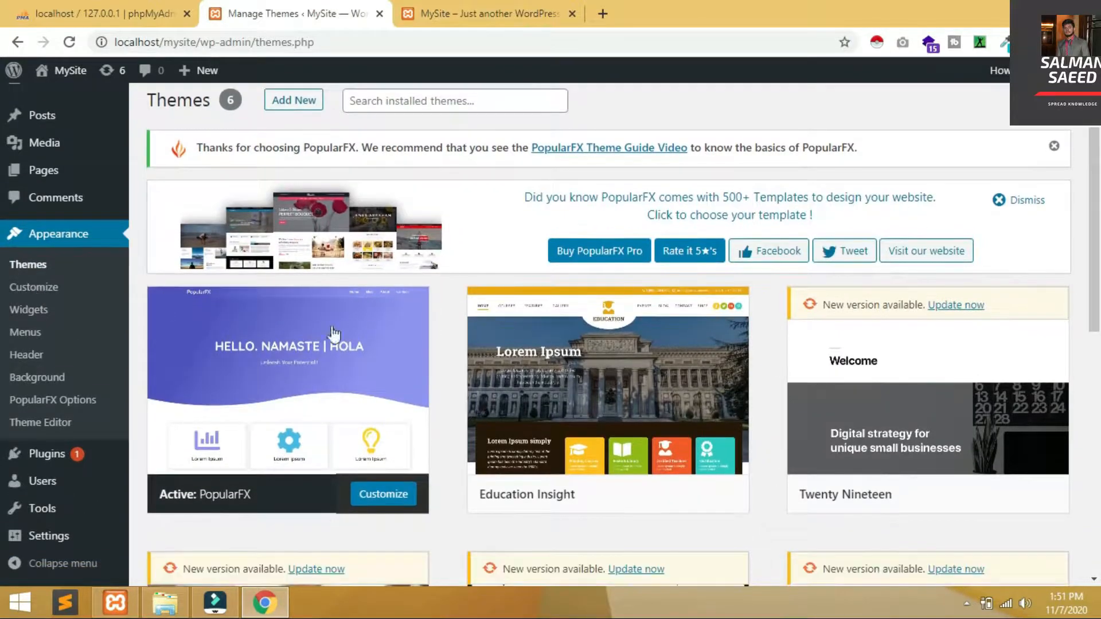
mouse_move(628, 494)
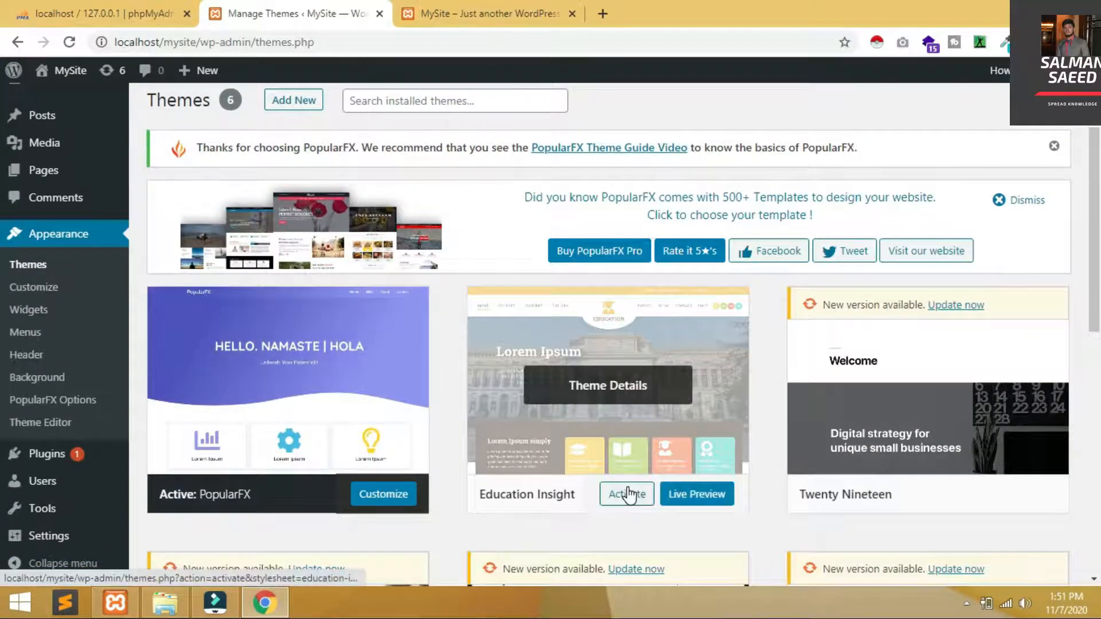
click(628, 494)
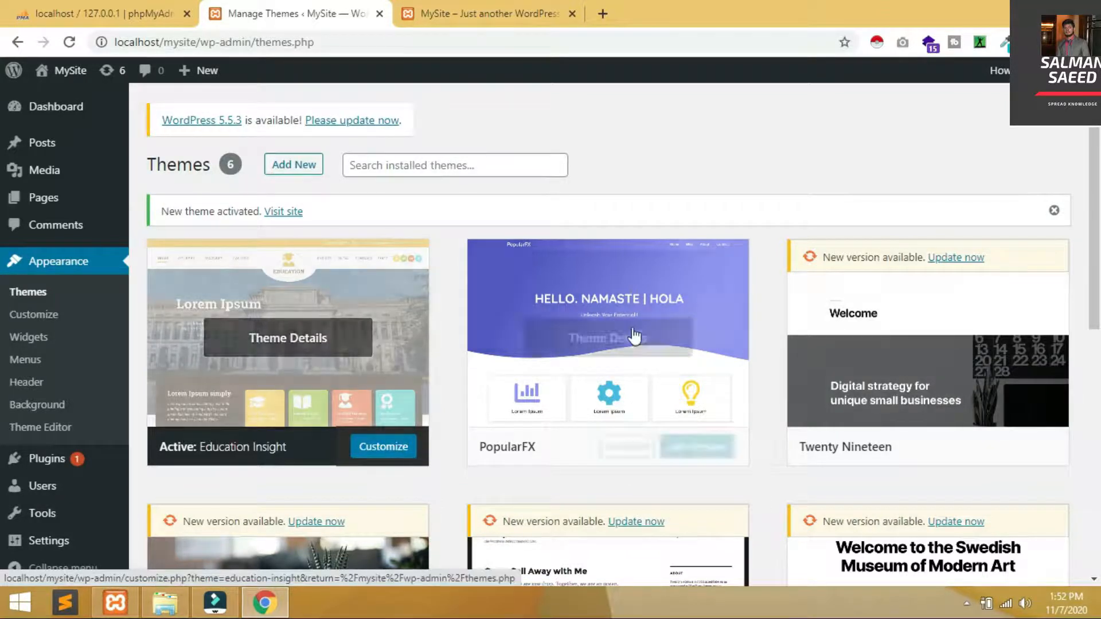
Reload the site's front page to see the Education Insight layout and sidebar, then return to Themes
click(463, 8)
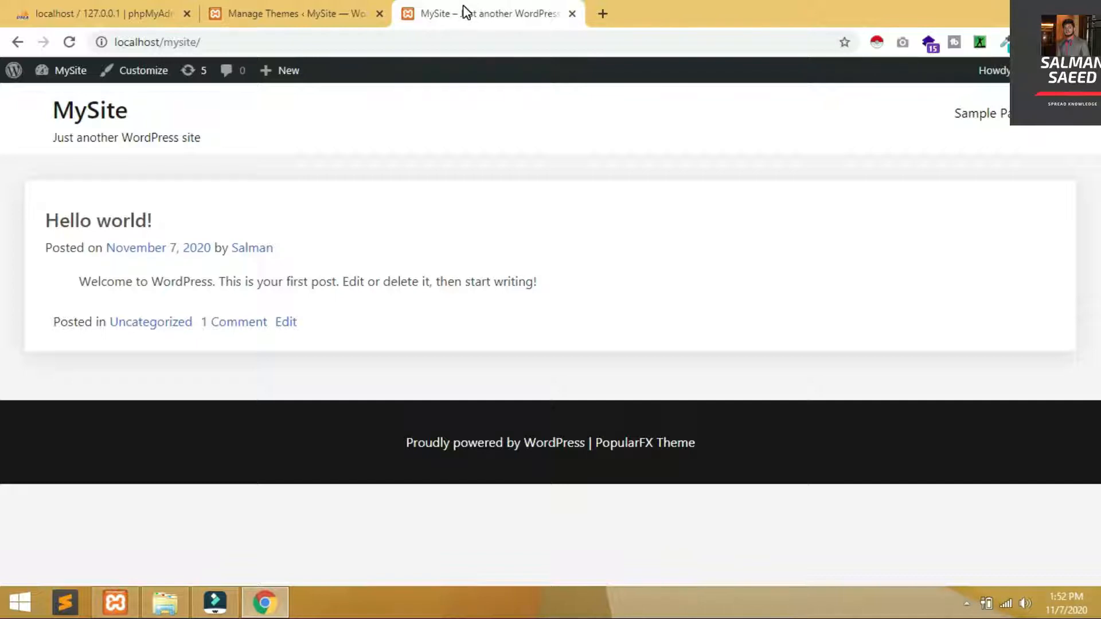
key(F5)
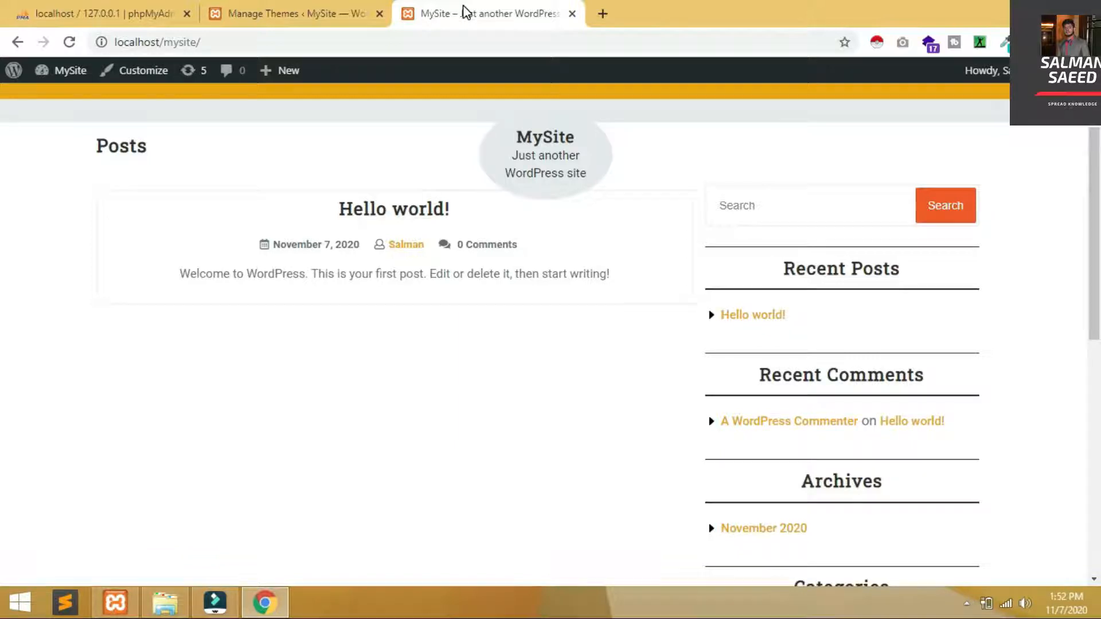
click(294, 10)
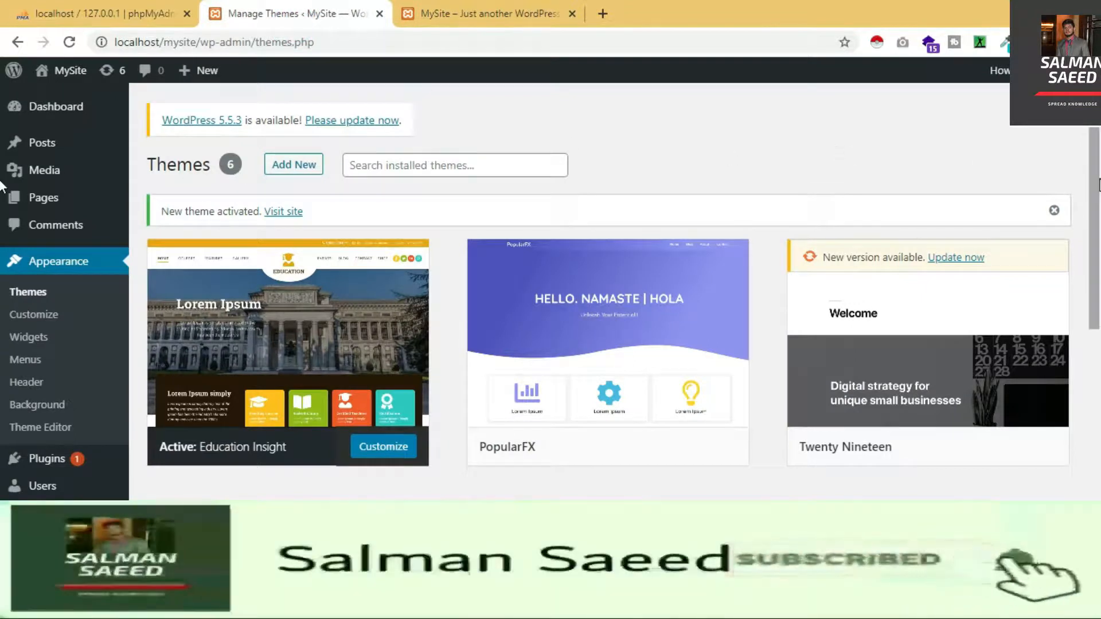
scroll(1096, 299, down, 4)
Delete the Twenty Nineteen theme from its details panel
scroll(1089, 289, up, 1)
mouse_move(980, 208)
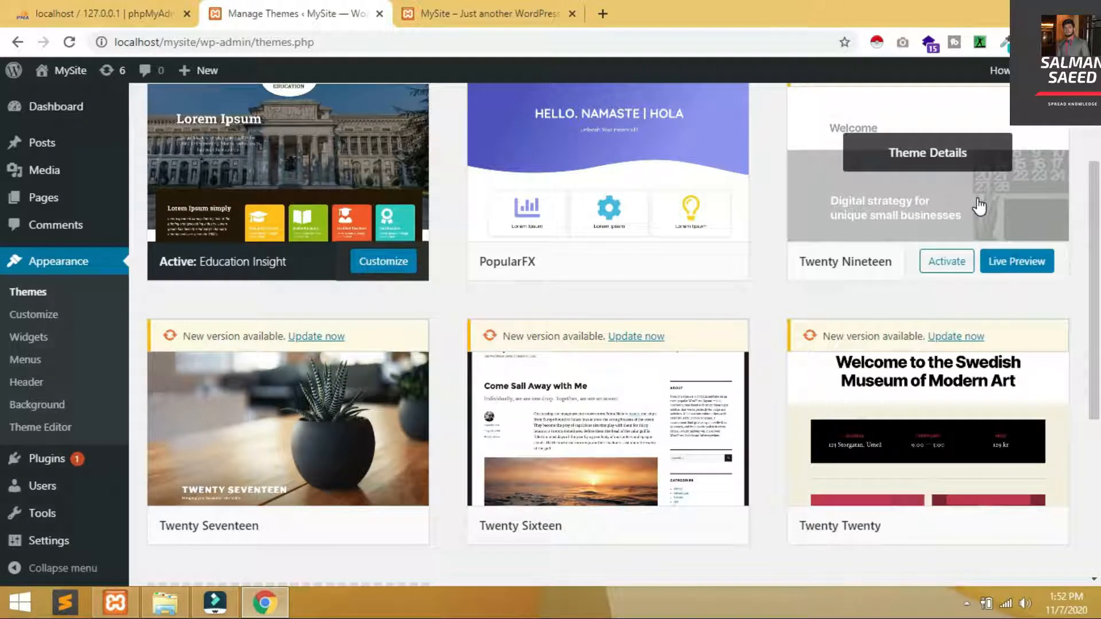
click(978, 205)
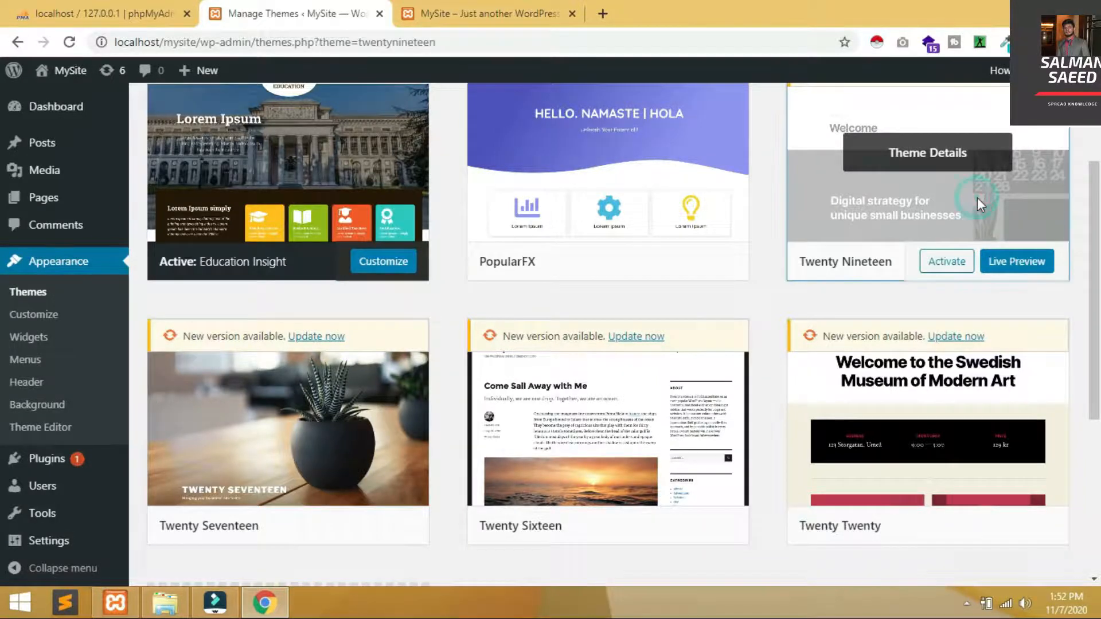
click(1043, 550)
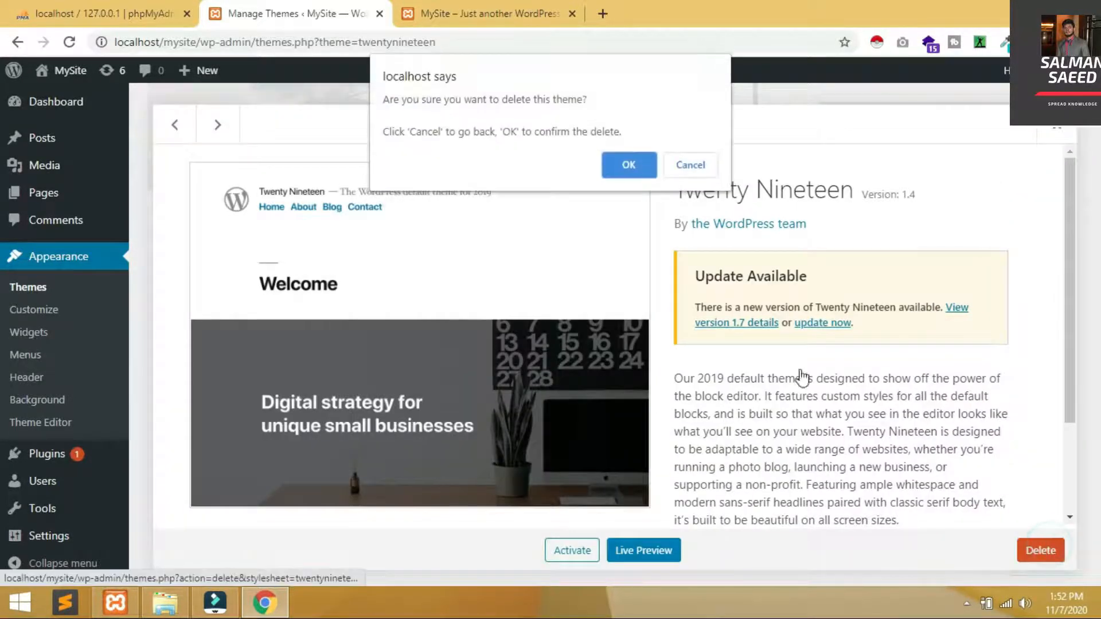
click(650, 164)
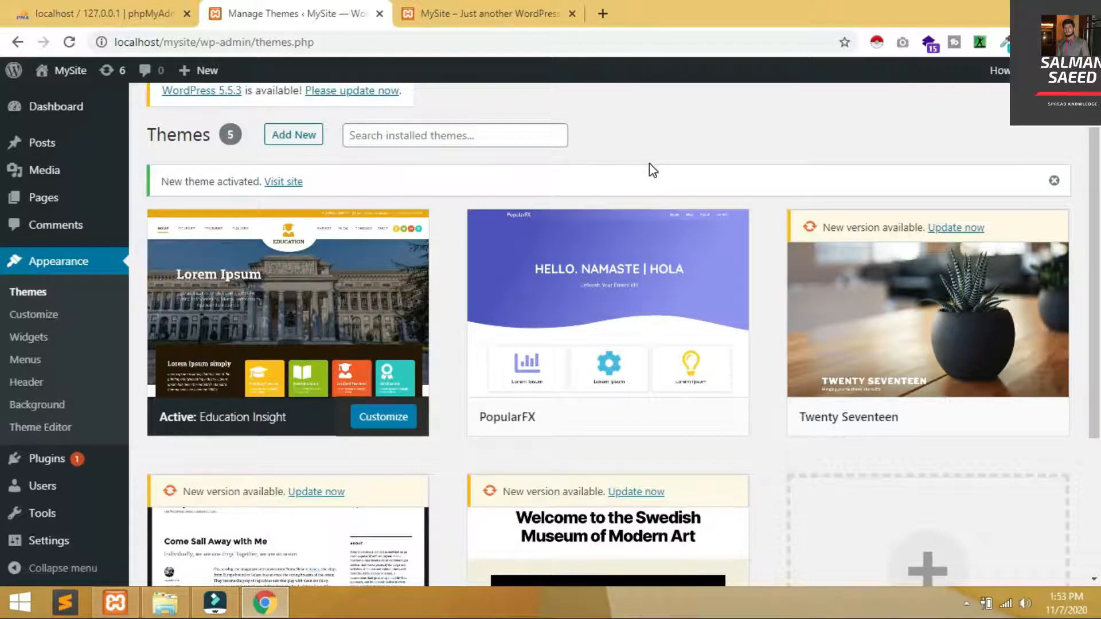
Delete the Twenty Seventeen theme as well
click(880, 313)
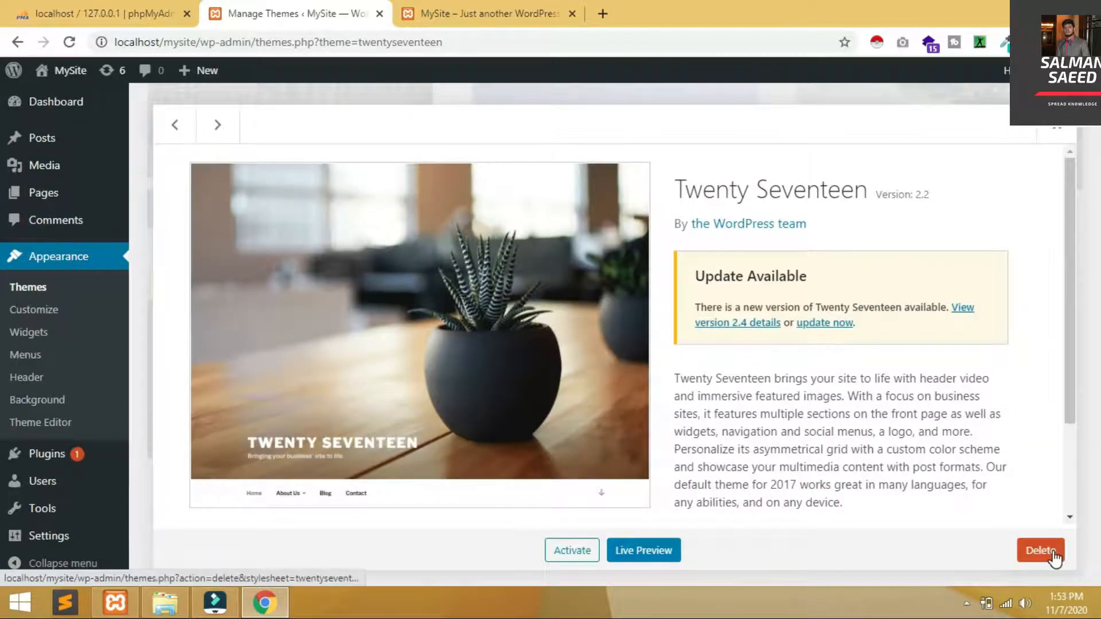
click(1058, 560)
click(628, 165)
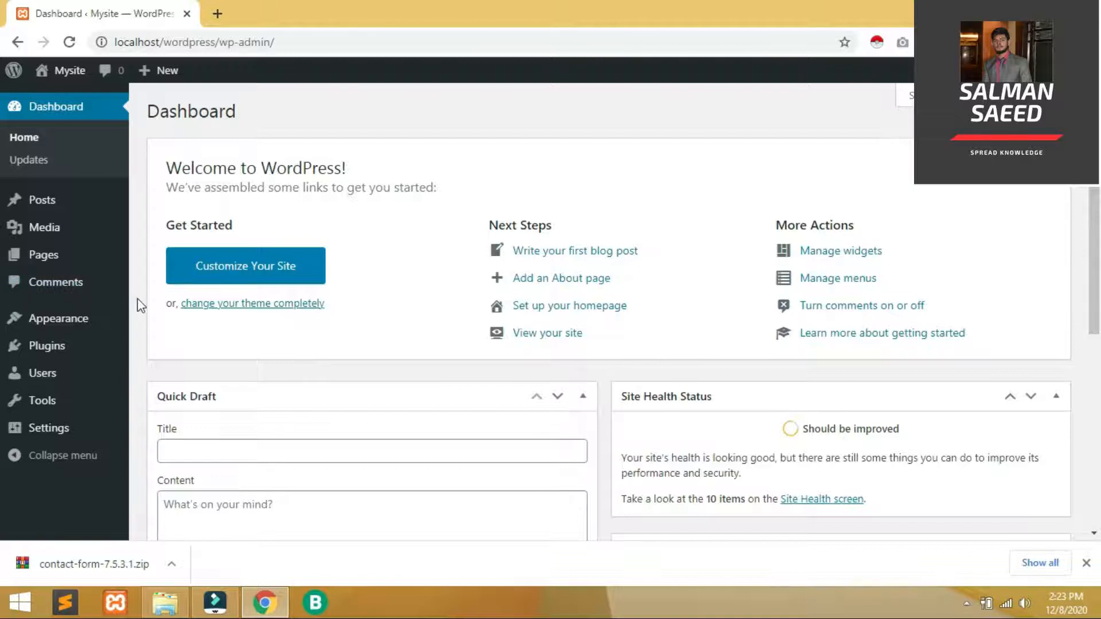
Upload contact-form-7.5.3.1.zip as a new plugin, install it and activate Contact Form 7
mouse_move(98, 347)
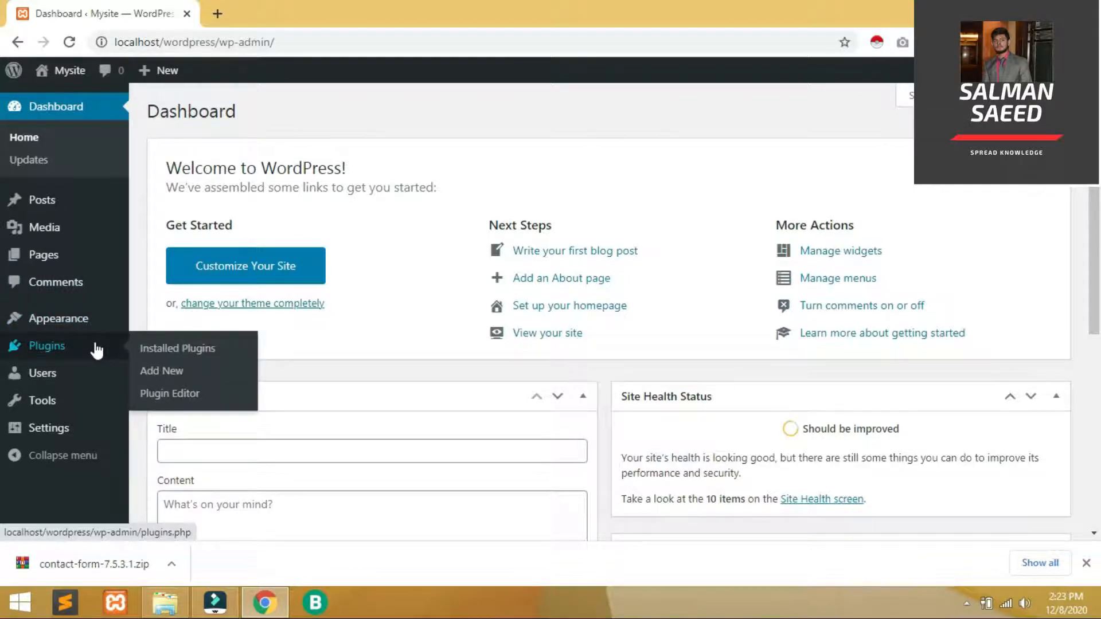
click(157, 375)
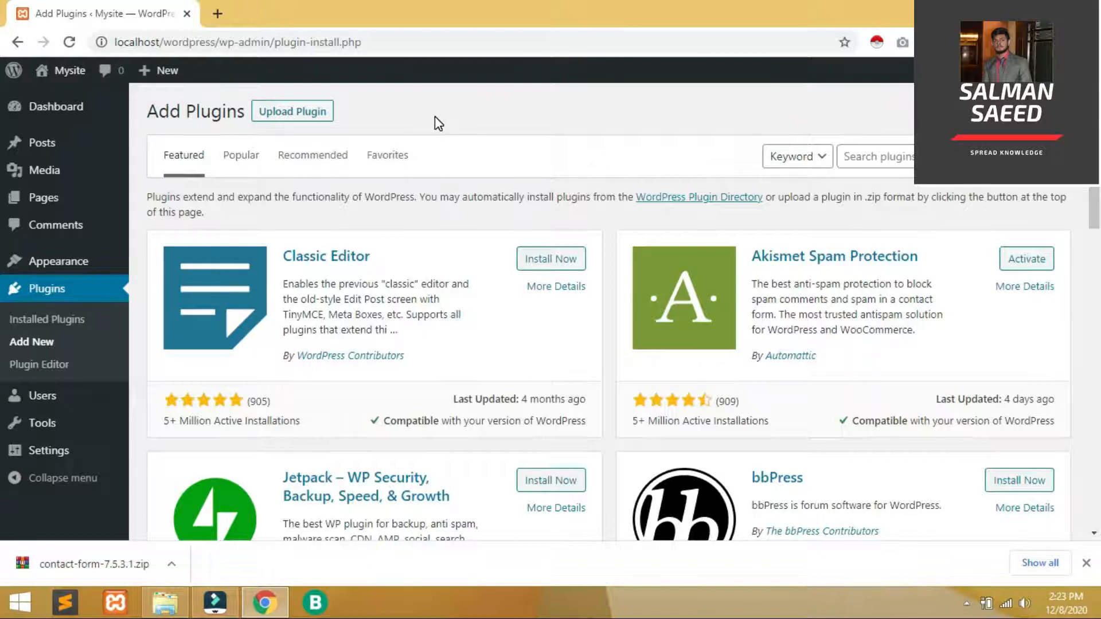
click(284, 119)
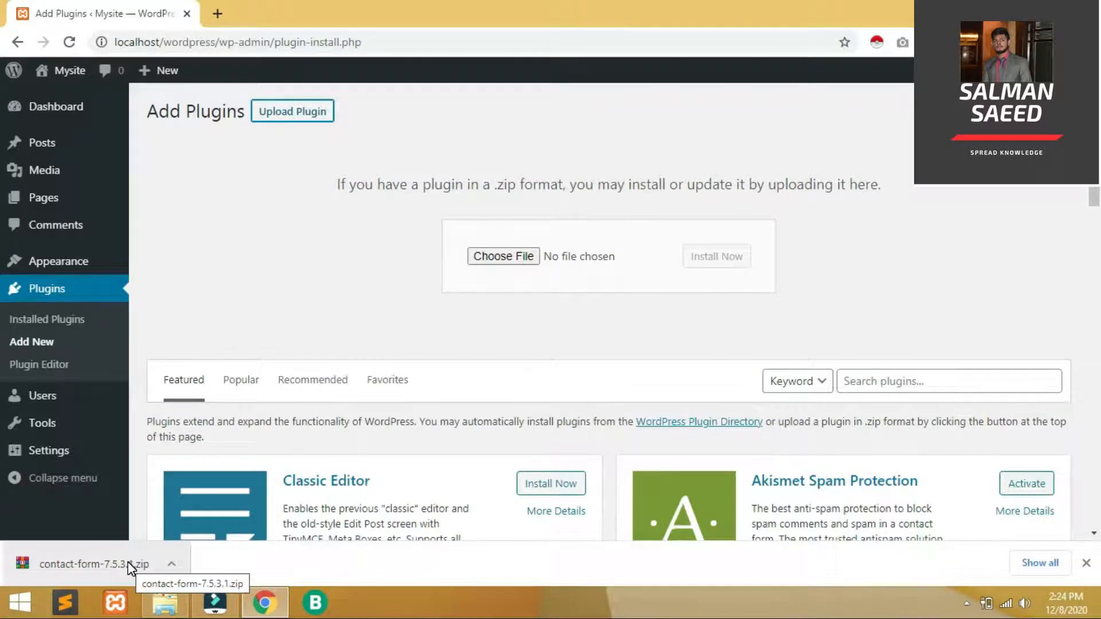
drag(129, 567, 570, 263)
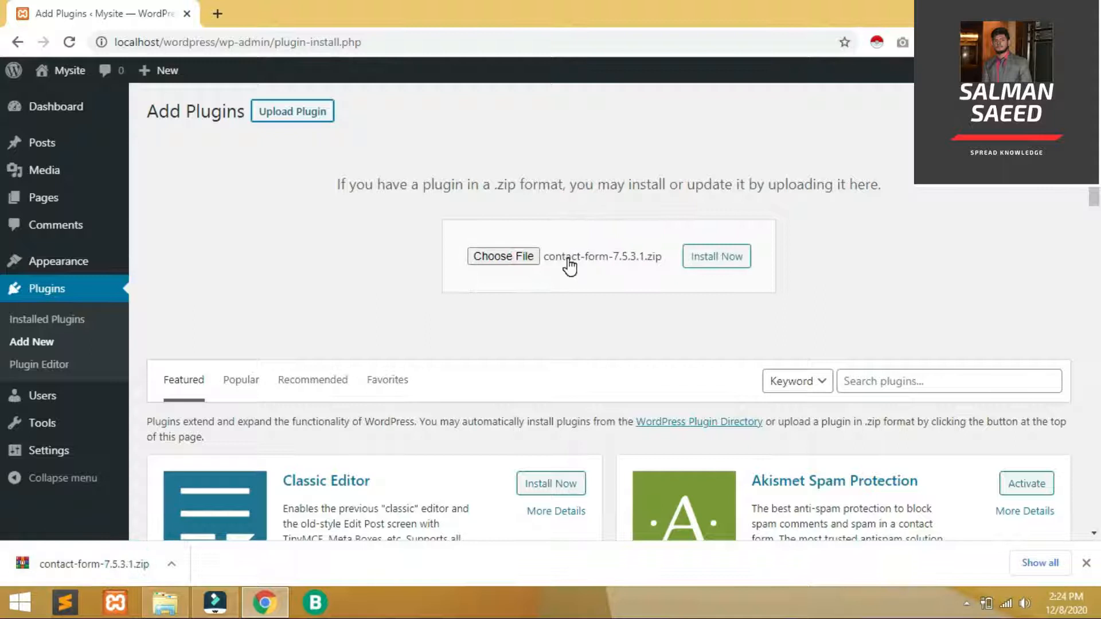
click(725, 256)
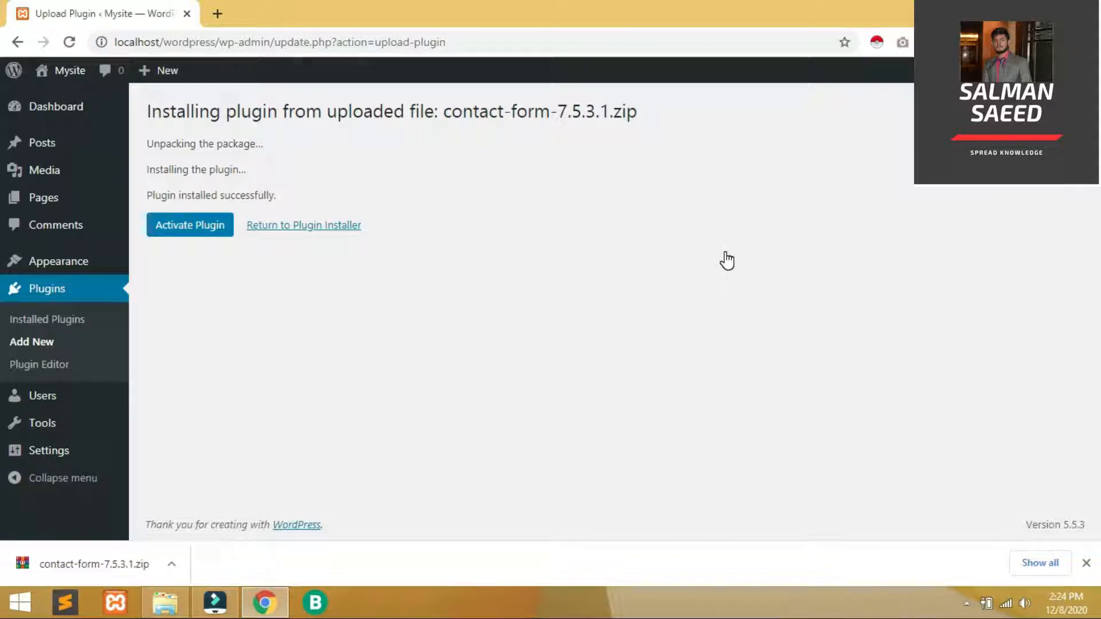
click(205, 225)
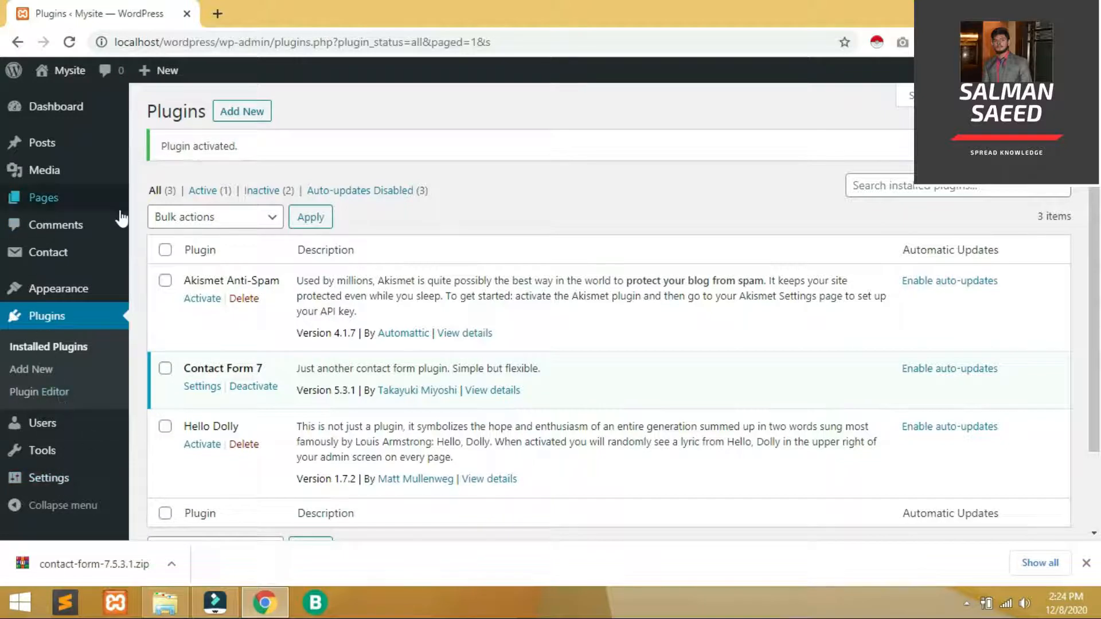
mouse_move(35, 265)
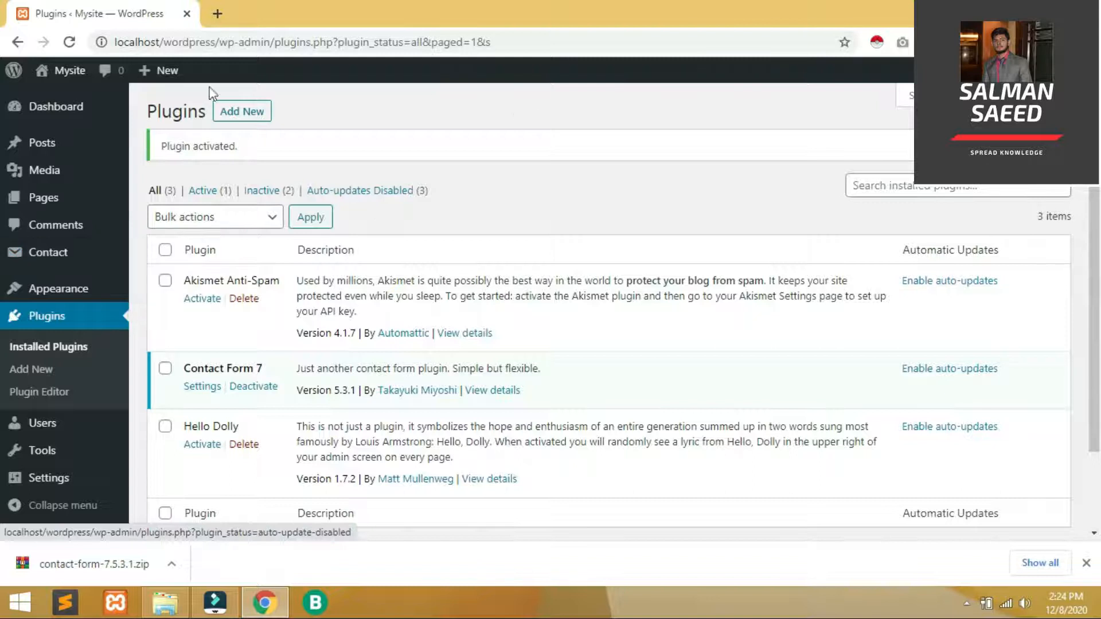
Search the plugin directory for 'blogger', then install and activate Export to Blogger
click(270, 113)
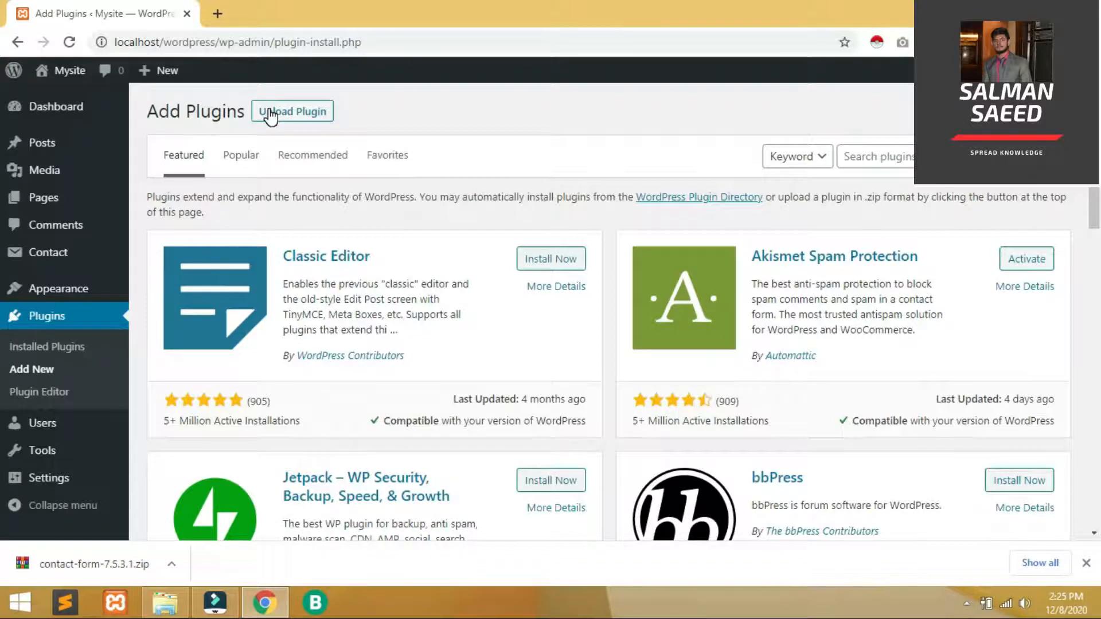
click(874, 162)
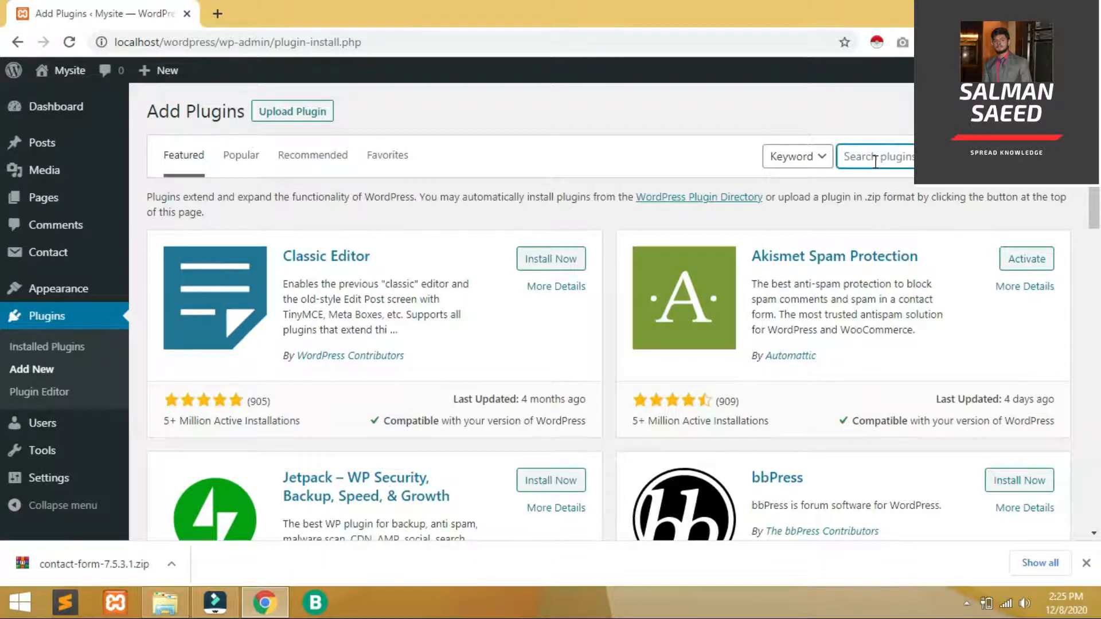
text(blogger)
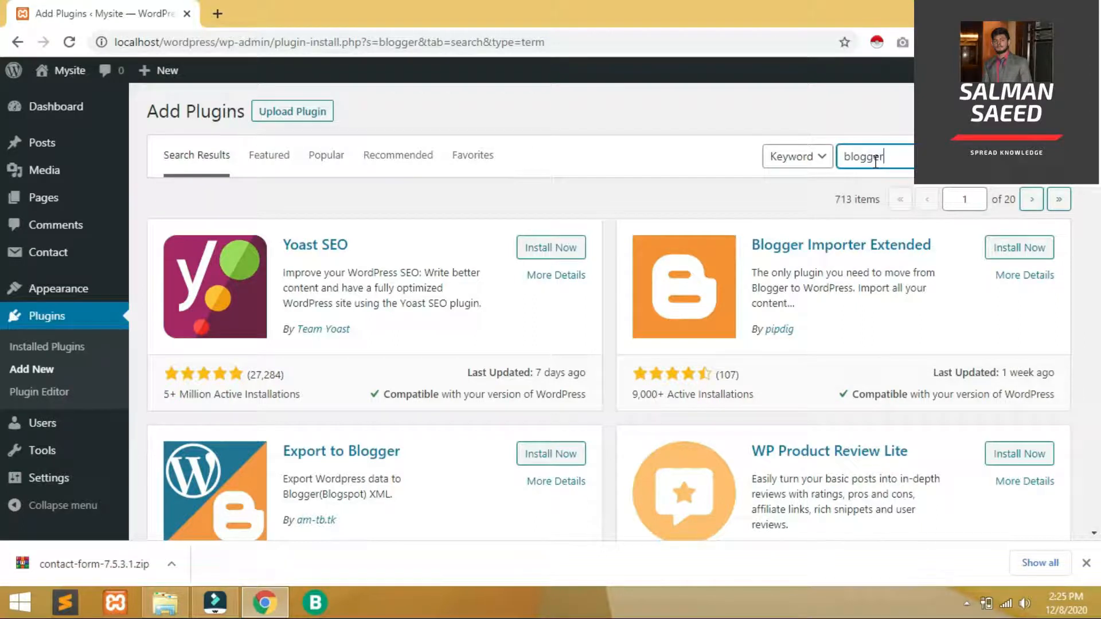
click(555, 457)
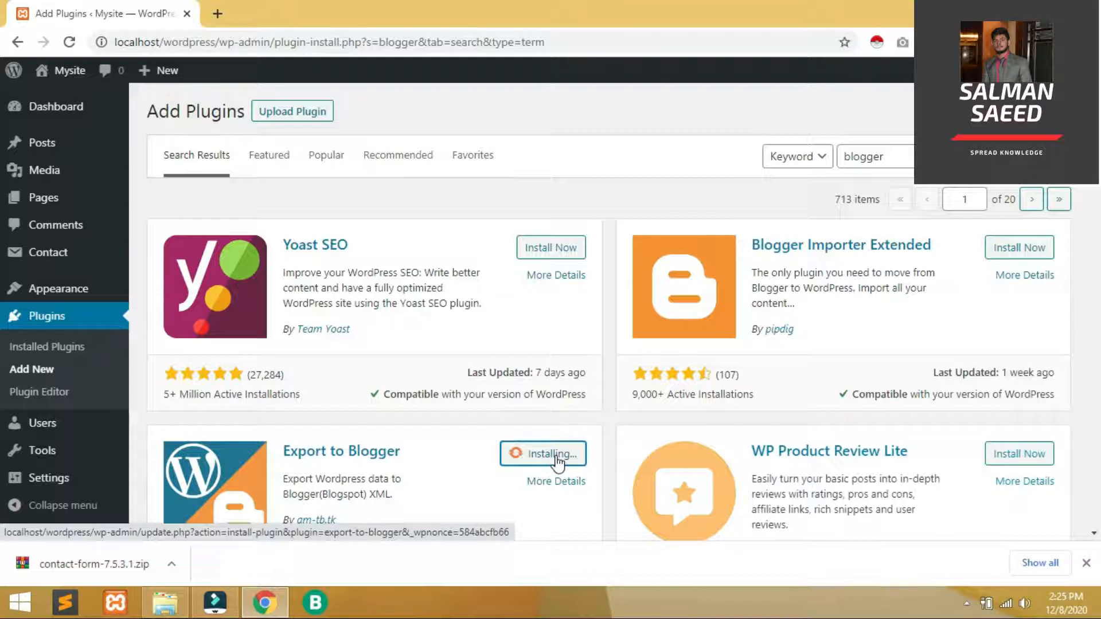
click(556, 456)
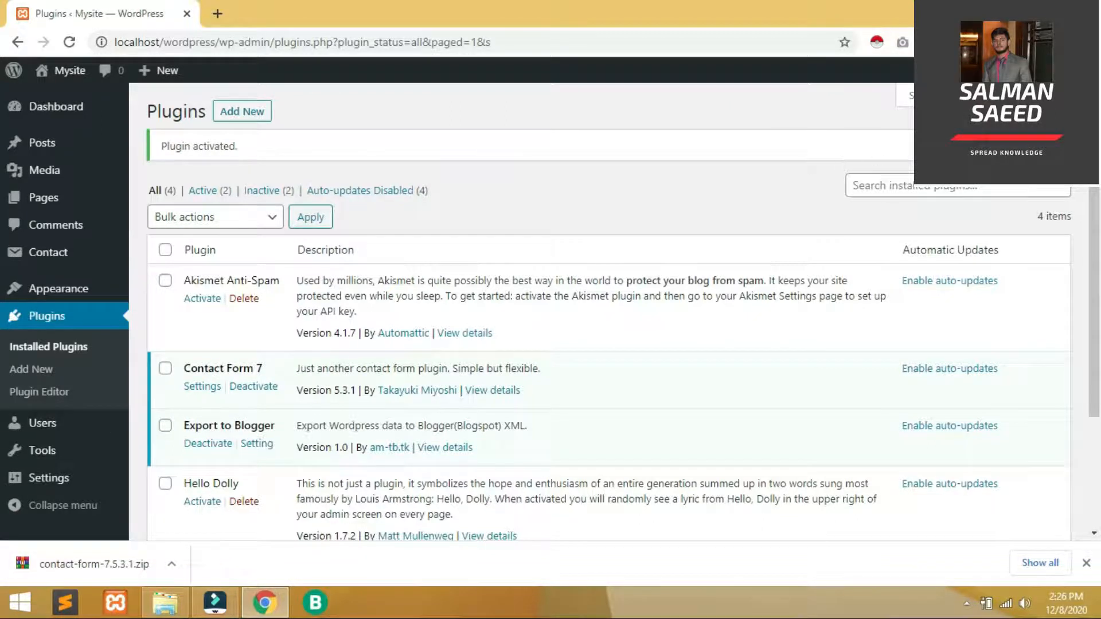
View the Export to Blogger settings page, then select Akismet Anti-Spam in Installed Plugins
scroll(3, 220, down, 2)
mouse_move(1099, 212)
mouse_down()
mouse_move(1099, 233)
mouse_move(1099, 208)
mouse_up()
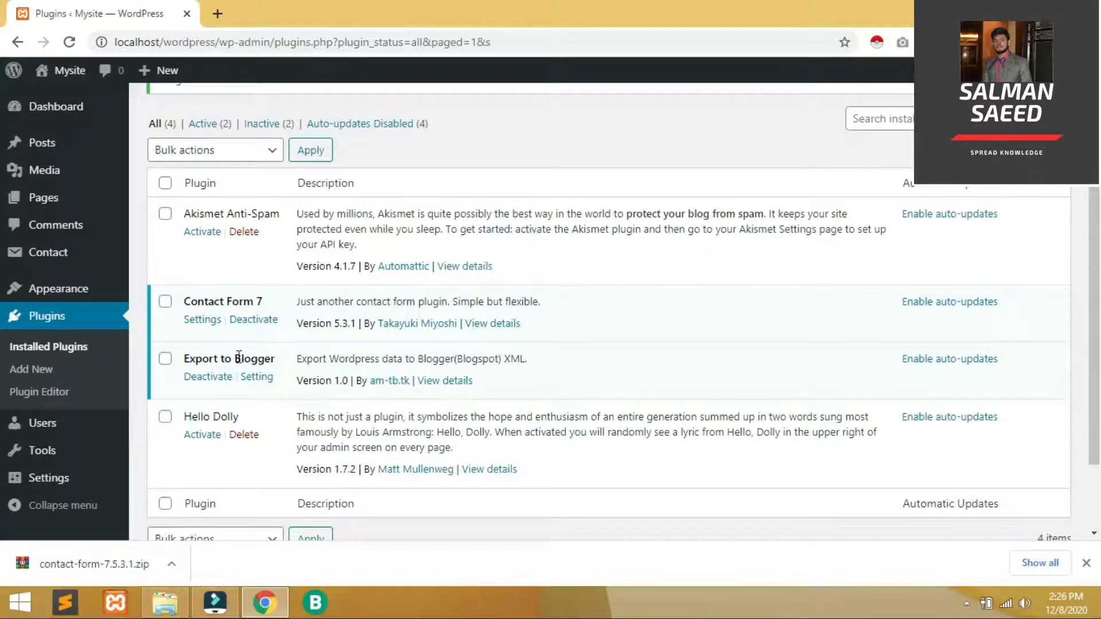
click(257, 377)
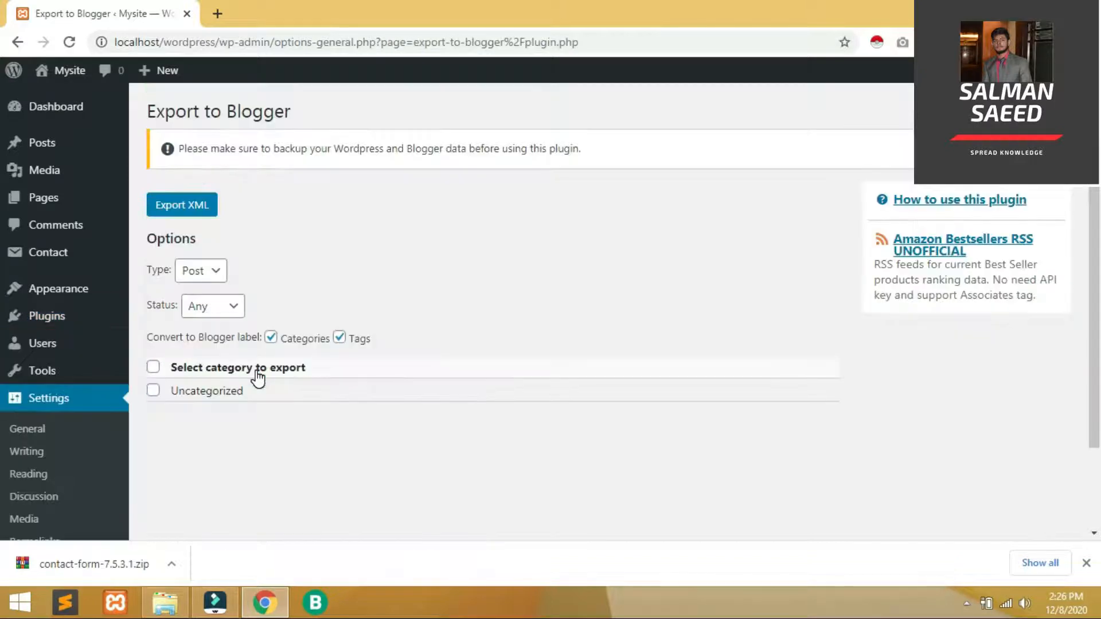
mouse_move(76, 313)
click(152, 319)
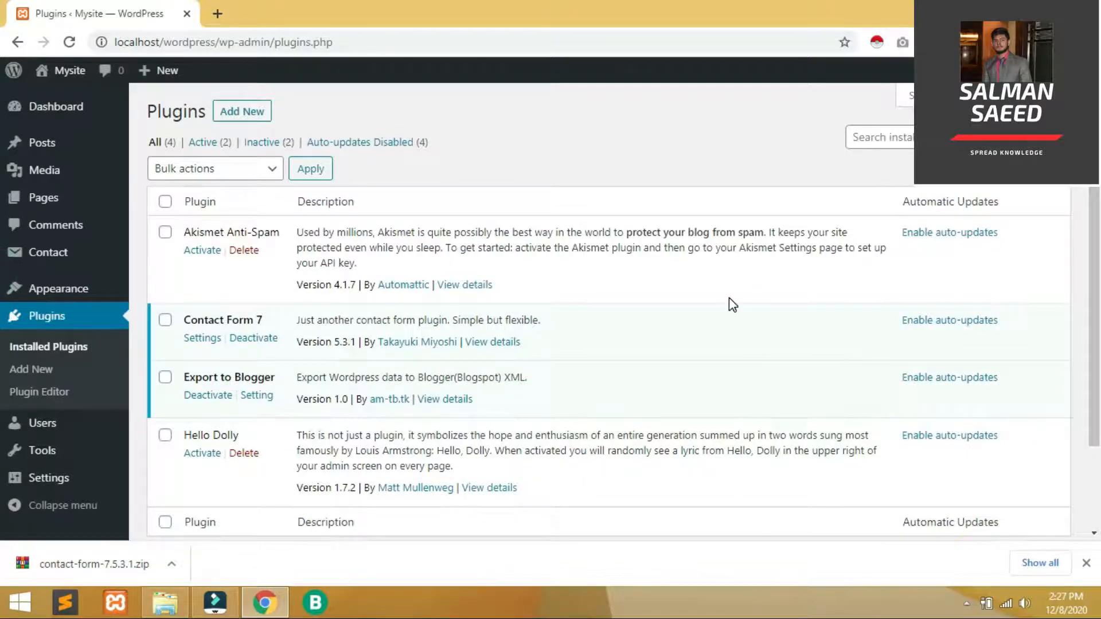
click(165, 233)
Bulk-delete Akismet Anti-Spam and Hello Dolly, then search plugins for 'contact form'
click(166, 437)
click(238, 170)
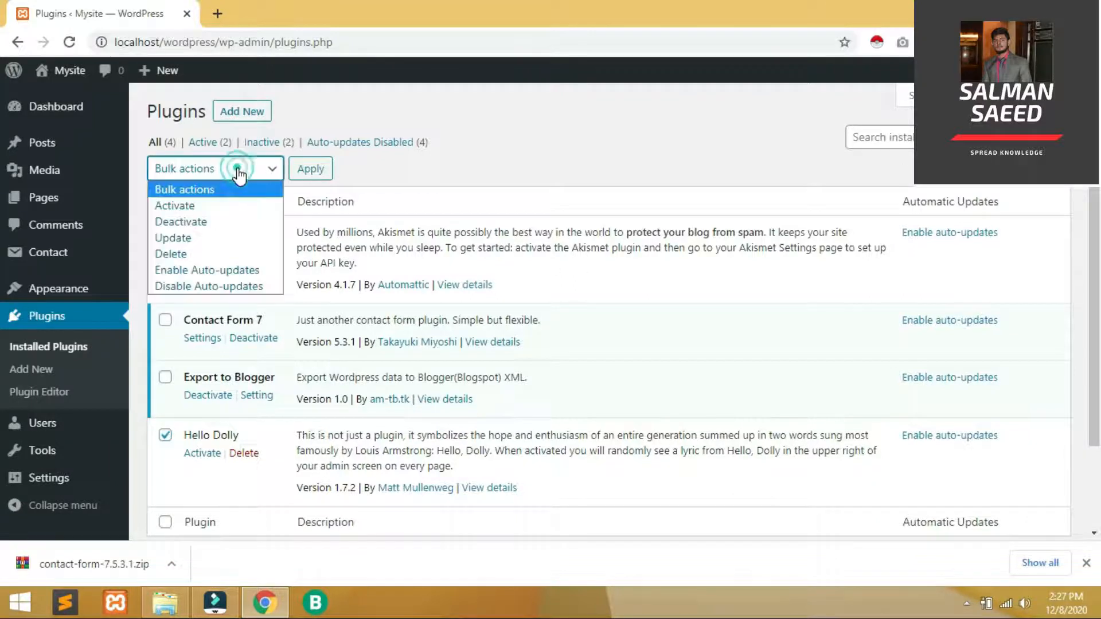
click(198, 255)
click(317, 172)
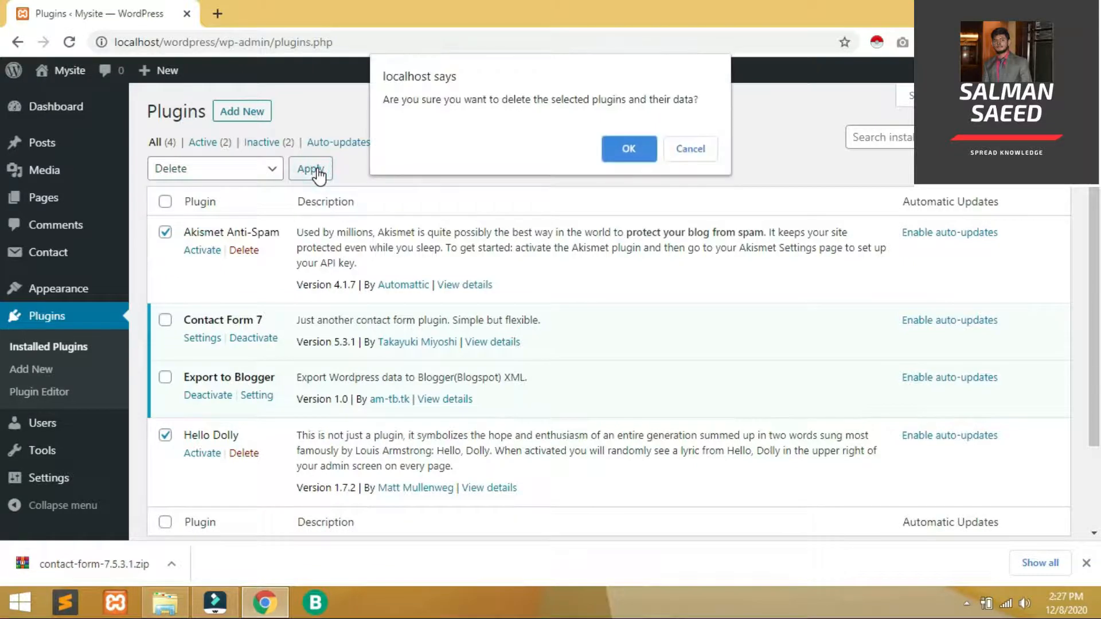
click(630, 150)
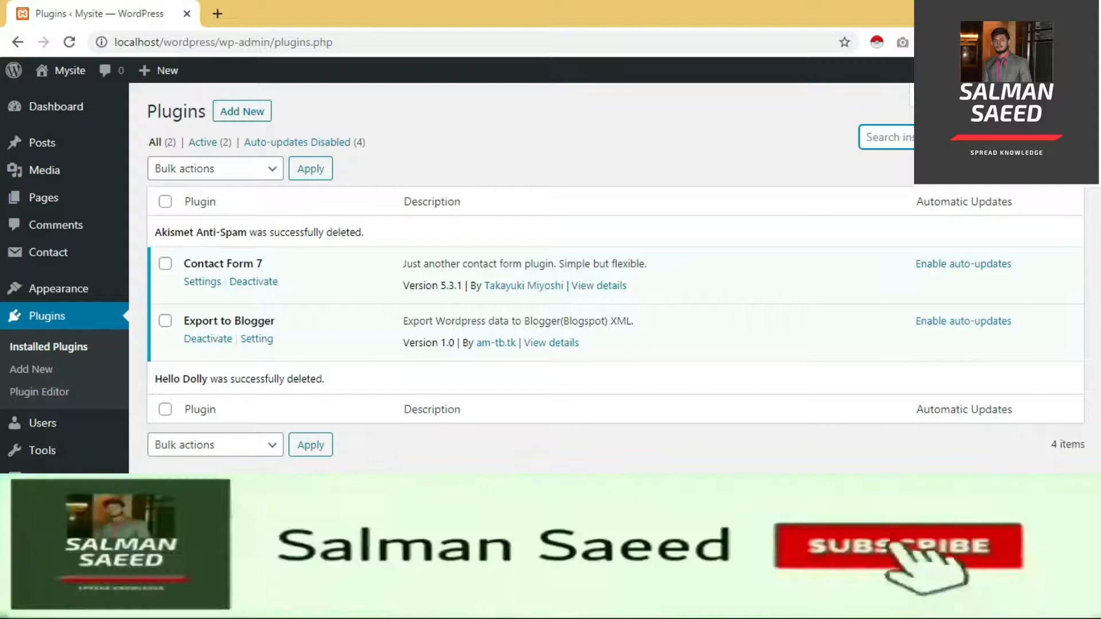
text(contact )
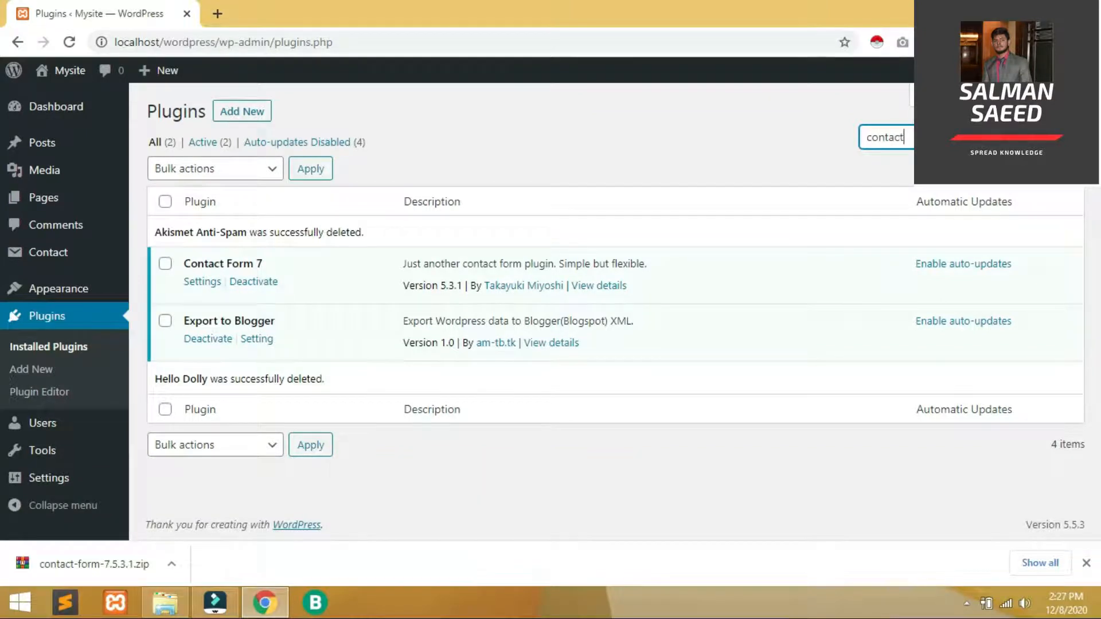
text(for)
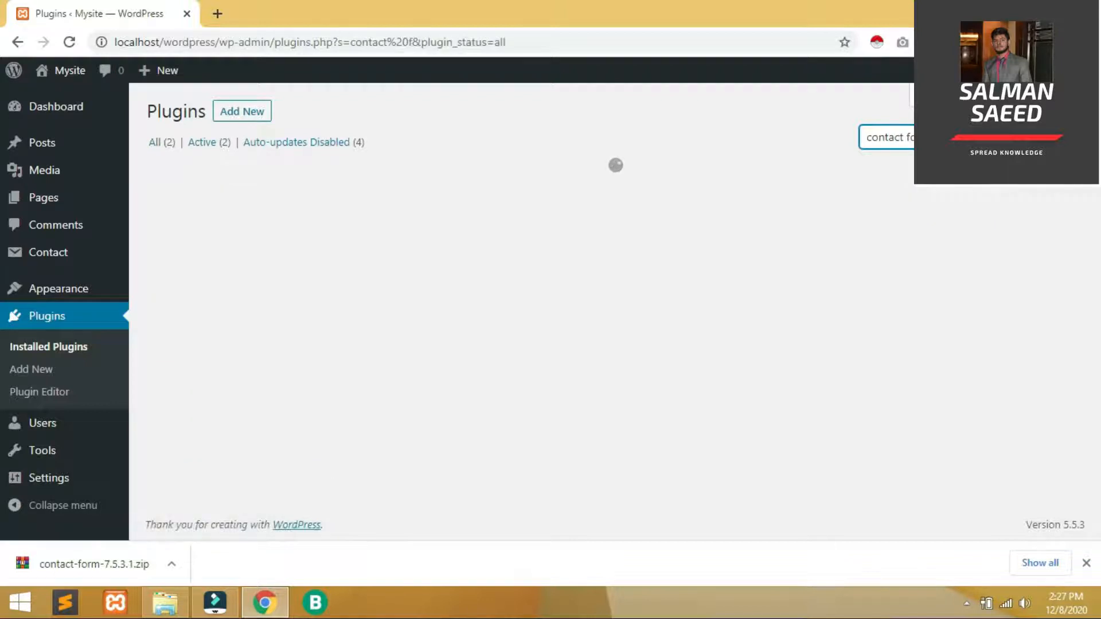
text(m)
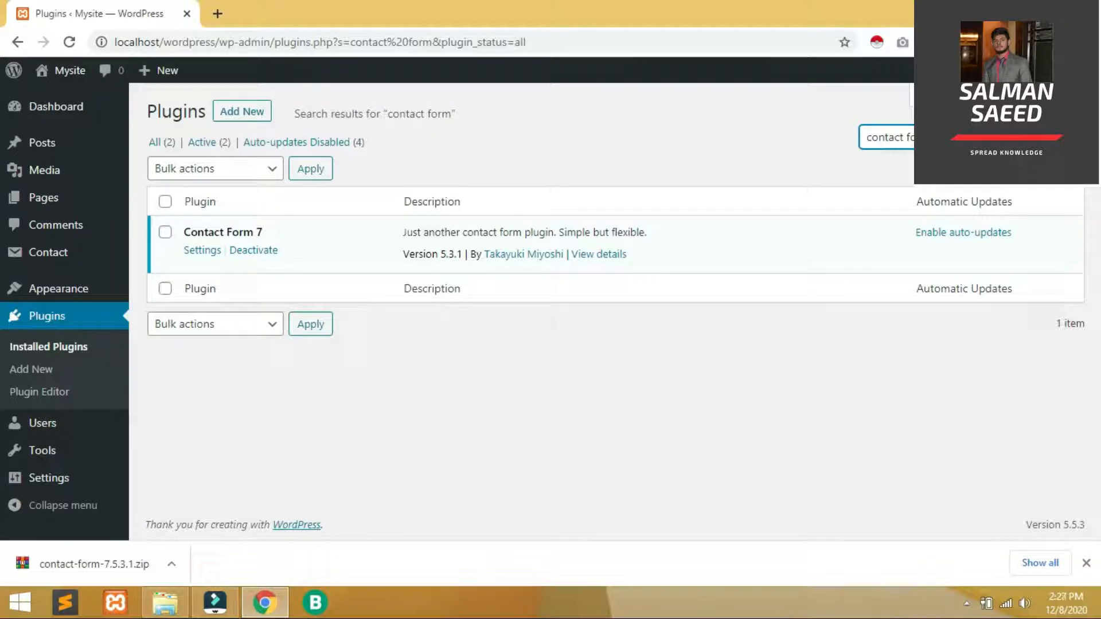
Deactivate Contact Form 7, then filter plugins by Recently Active and Auto-updates Disabled
click(257, 250)
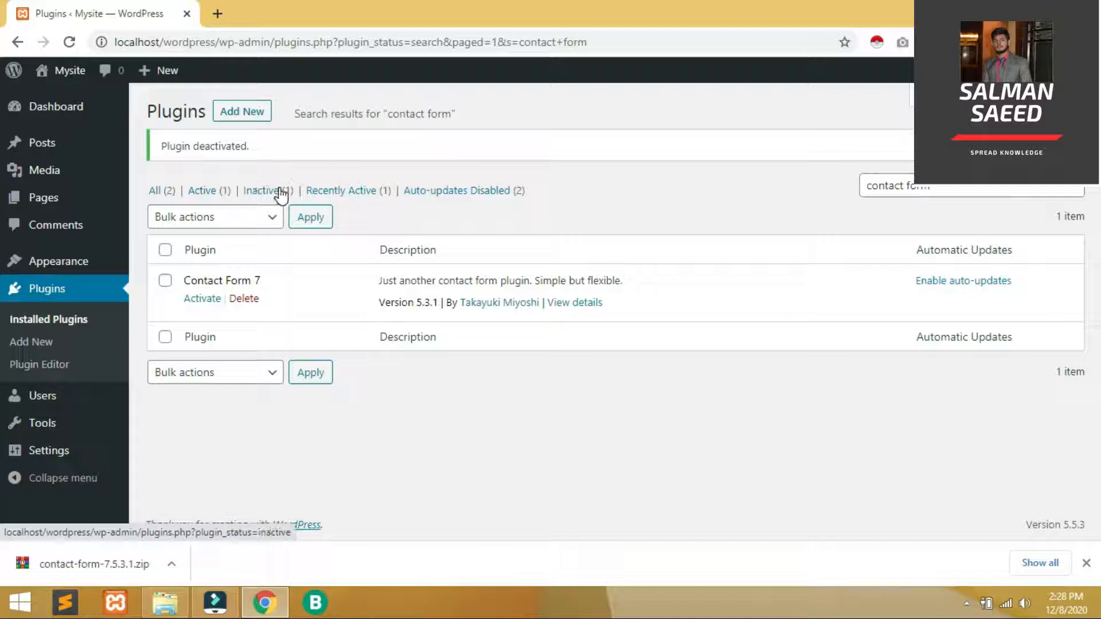
click(370, 193)
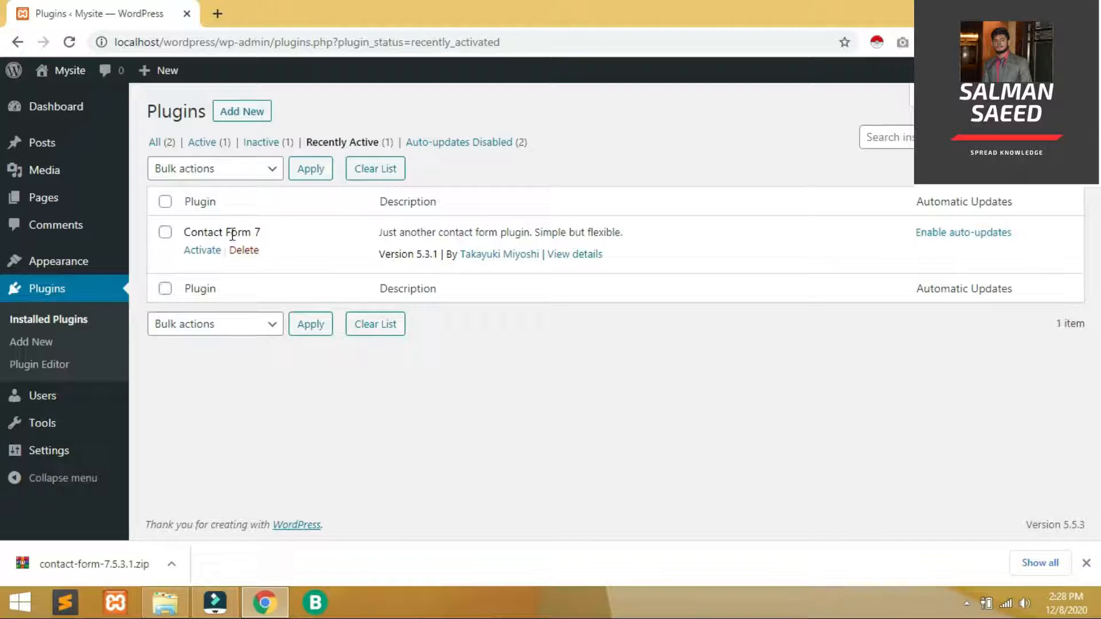
click(465, 142)
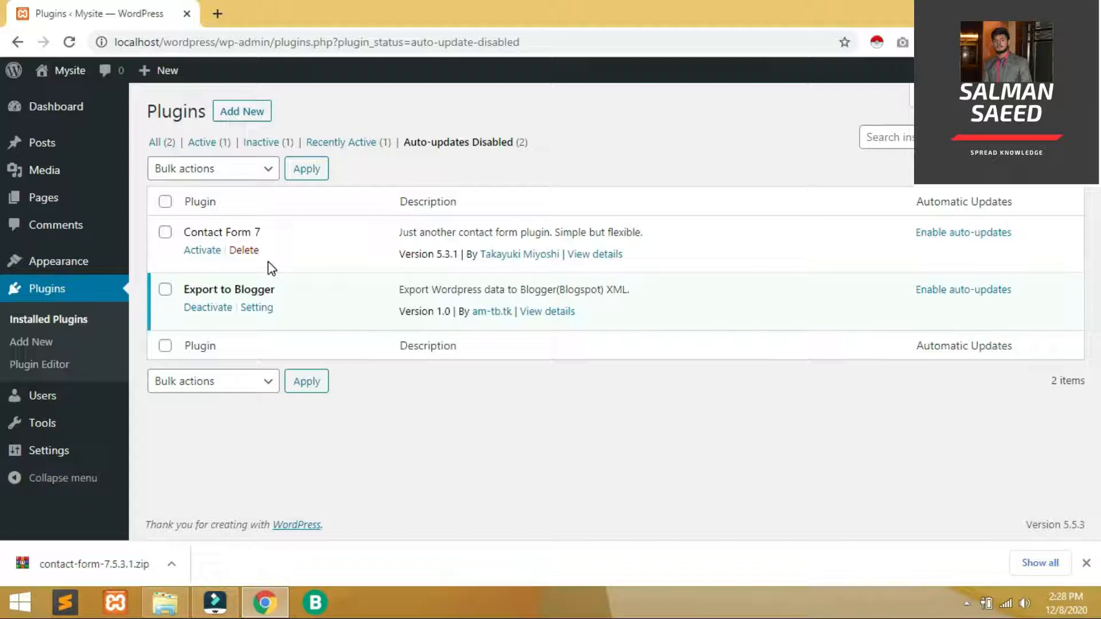
Enable auto-updates for Contact Form 7 and refresh the filtered plugin list
click(941, 236)
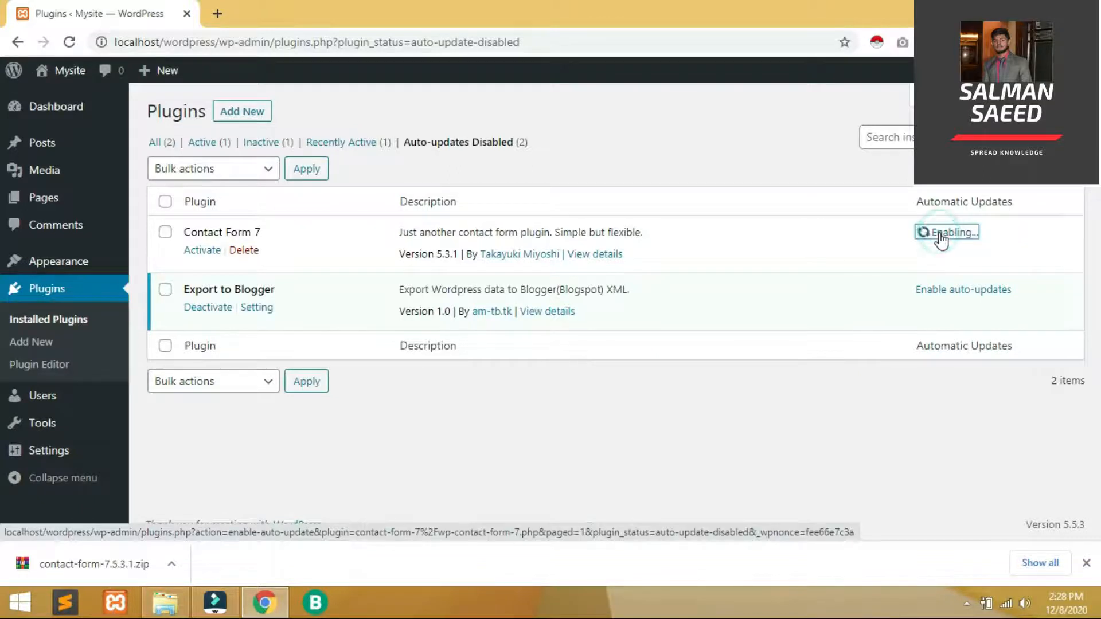
click(535, 147)
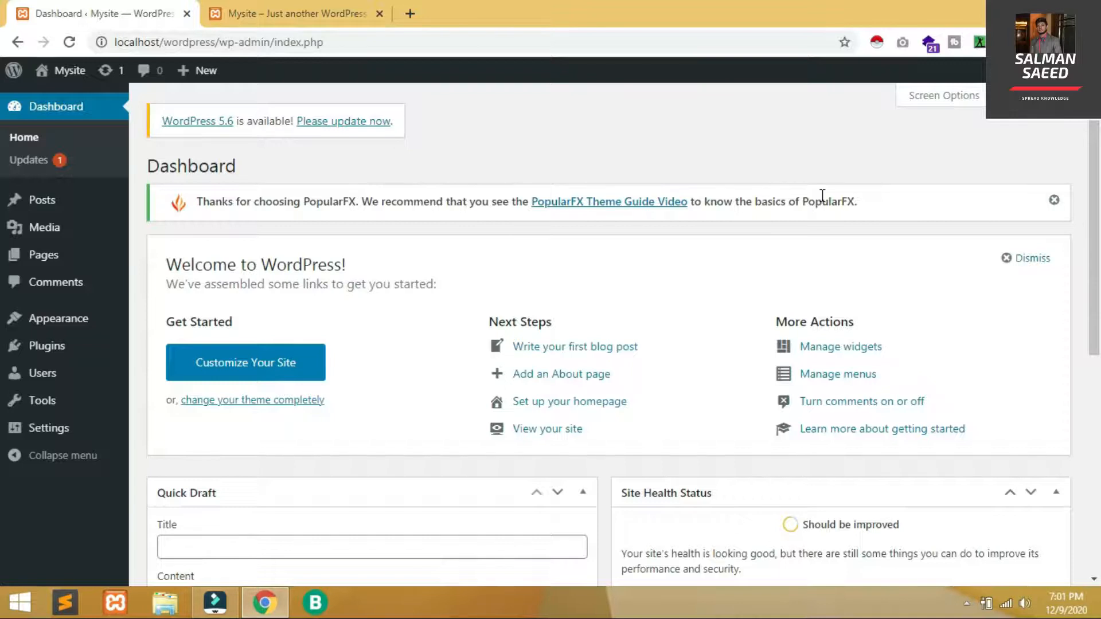
Open Appearance > Menus, check the front end, and create a menu named 'Menu'
mouse_move(94, 335)
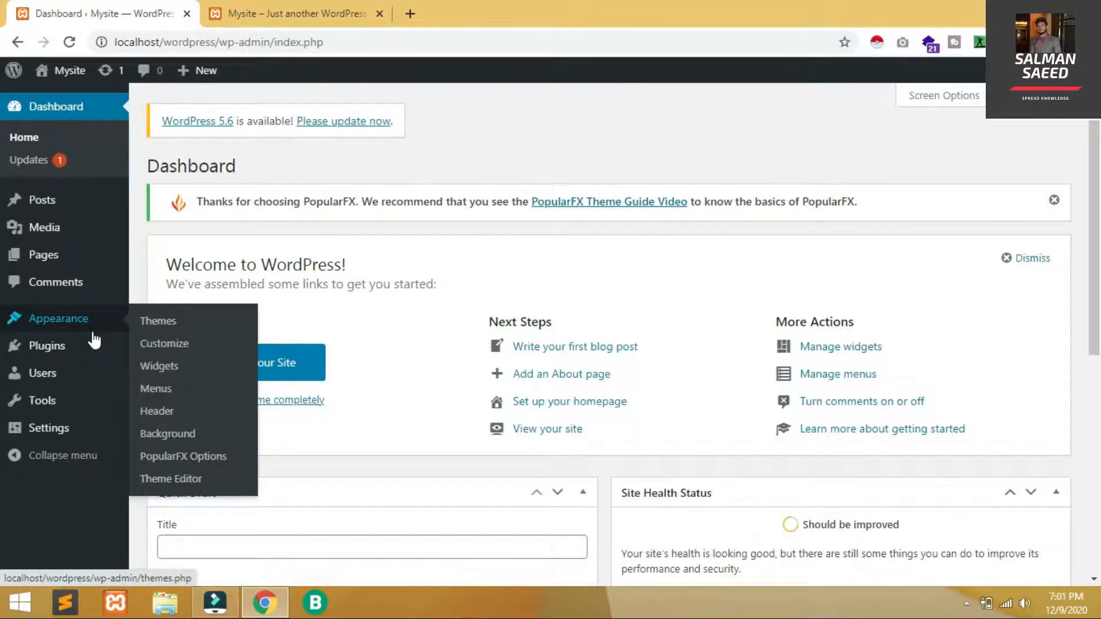
click(156, 390)
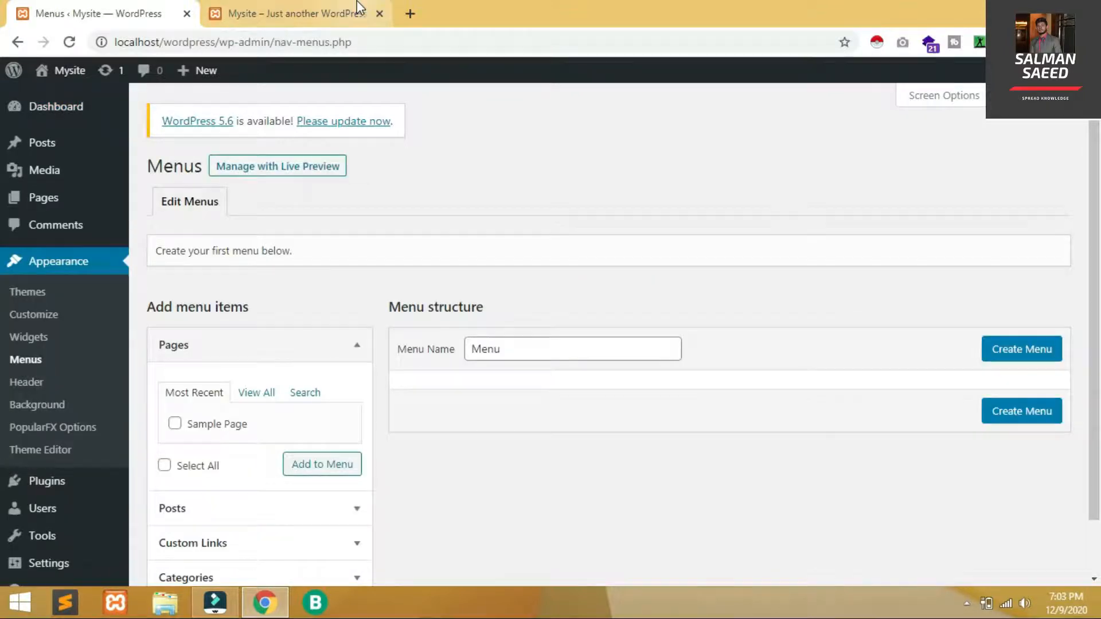
click(358, 9)
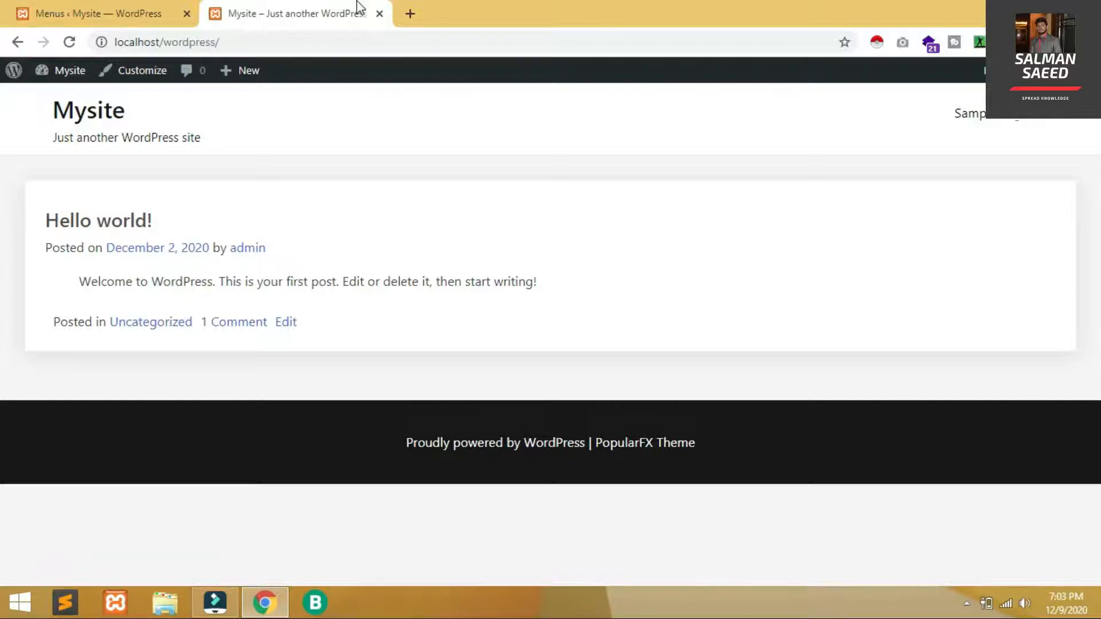
click(78, 9)
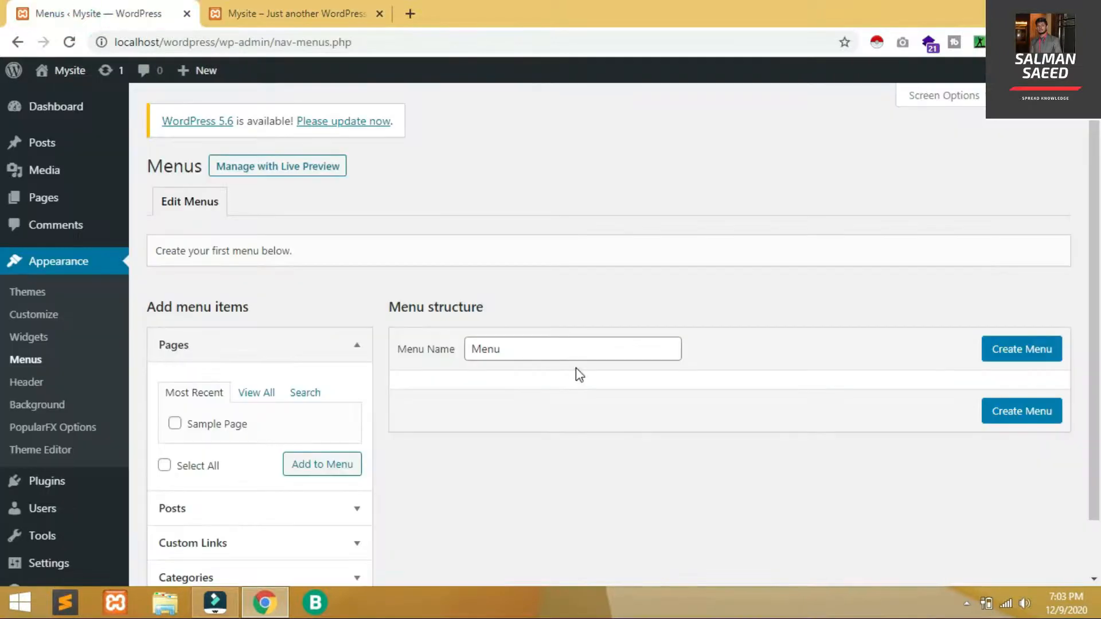
click(557, 351)
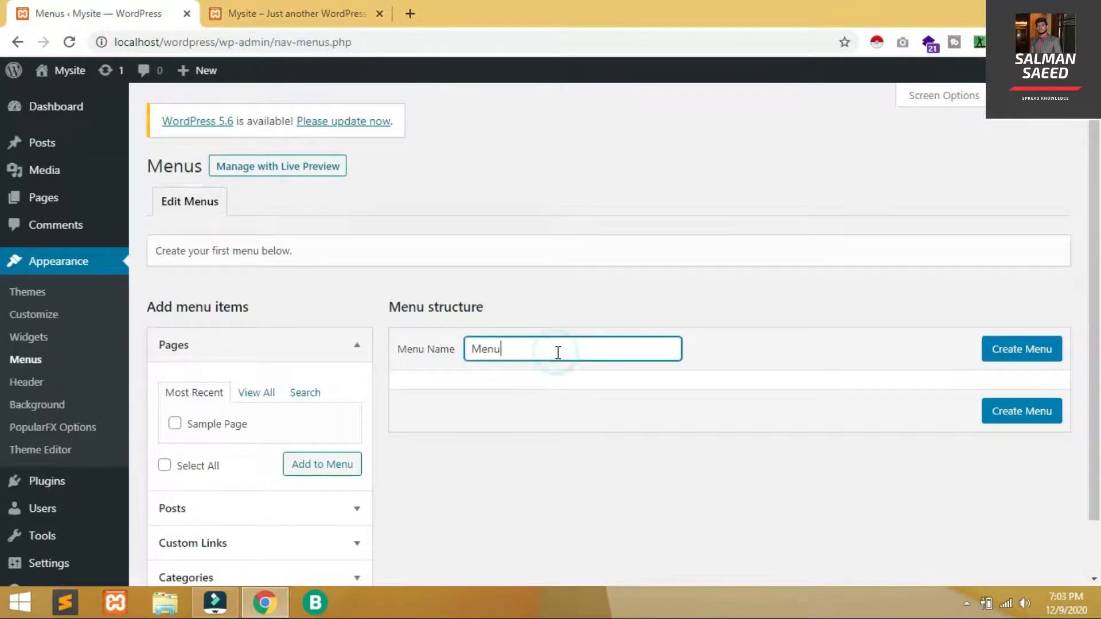
click(1044, 354)
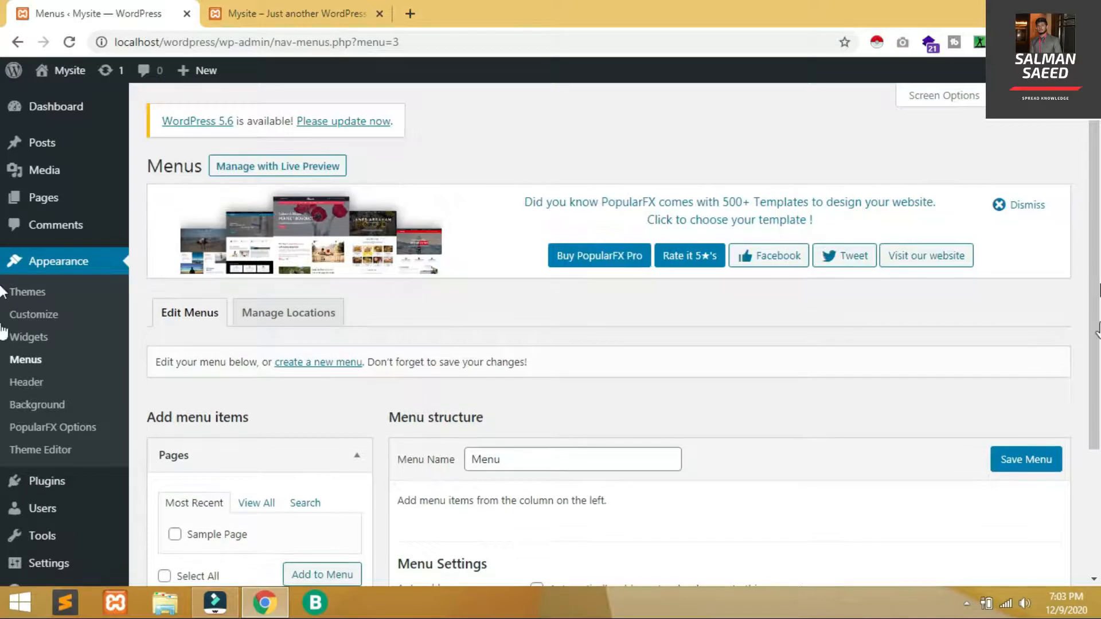
From the View All pages list, add Home and Sample Page to Menu
scroll(3, 321, down, 3)
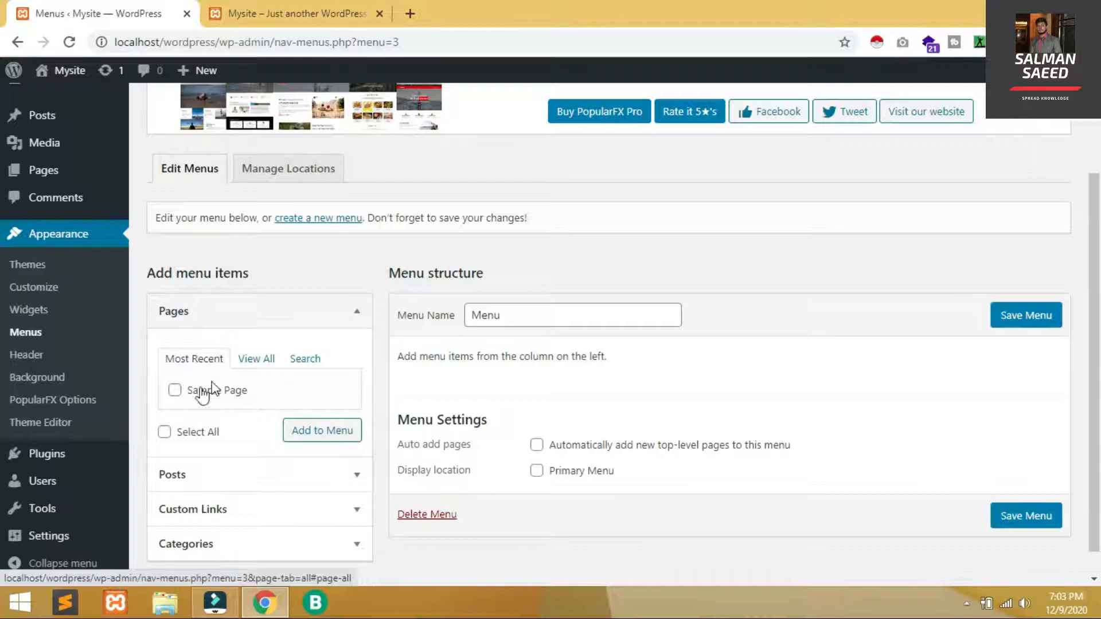
click(184, 390)
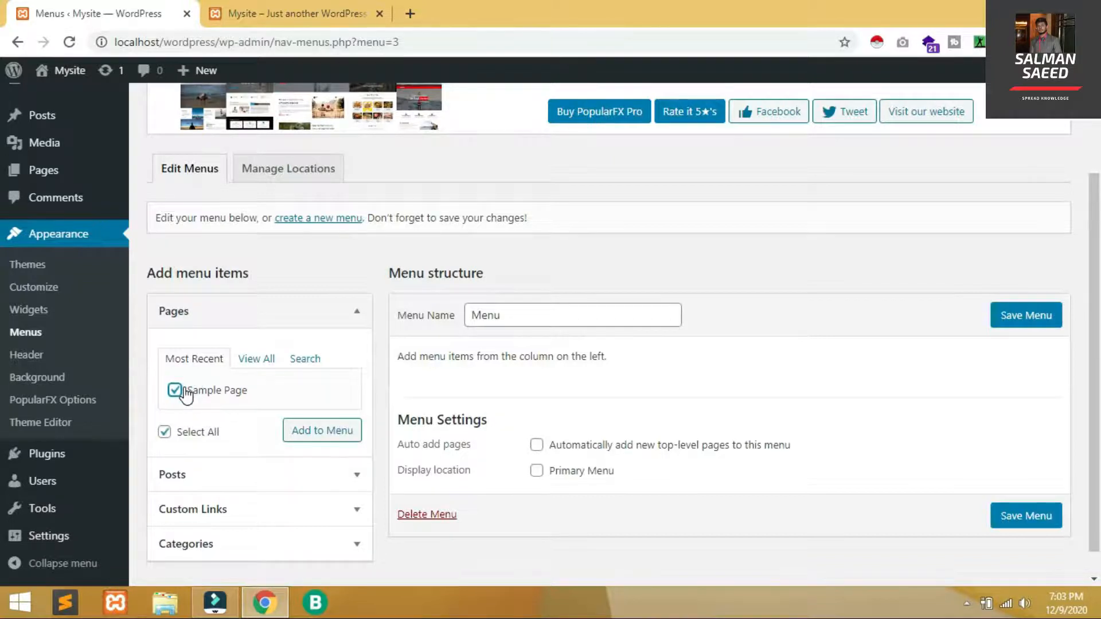
click(259, 359)
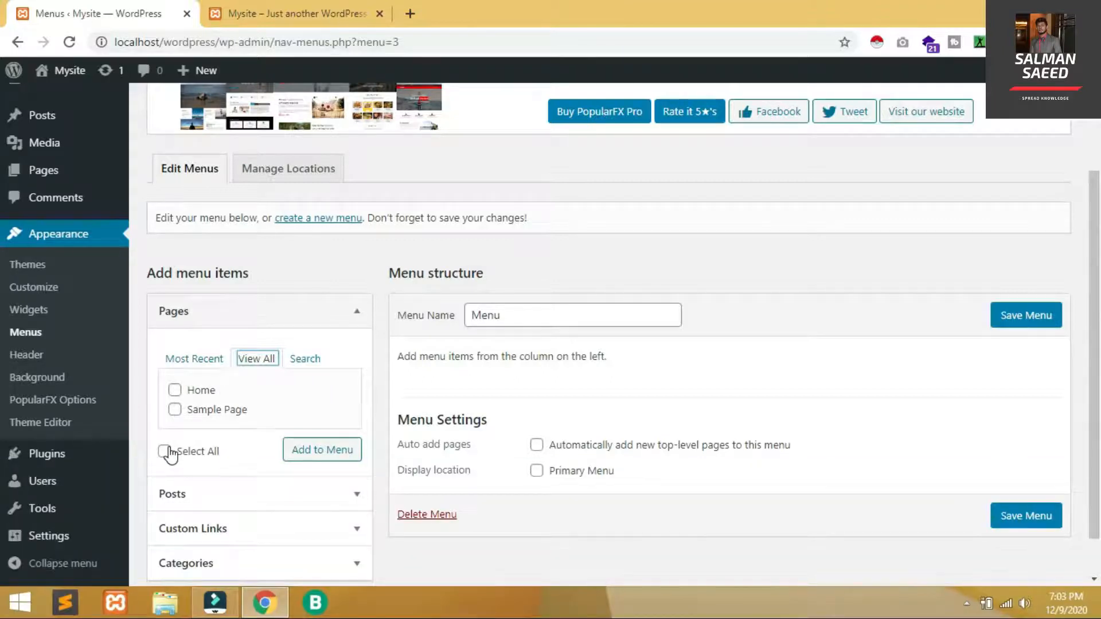
click(167, 452)
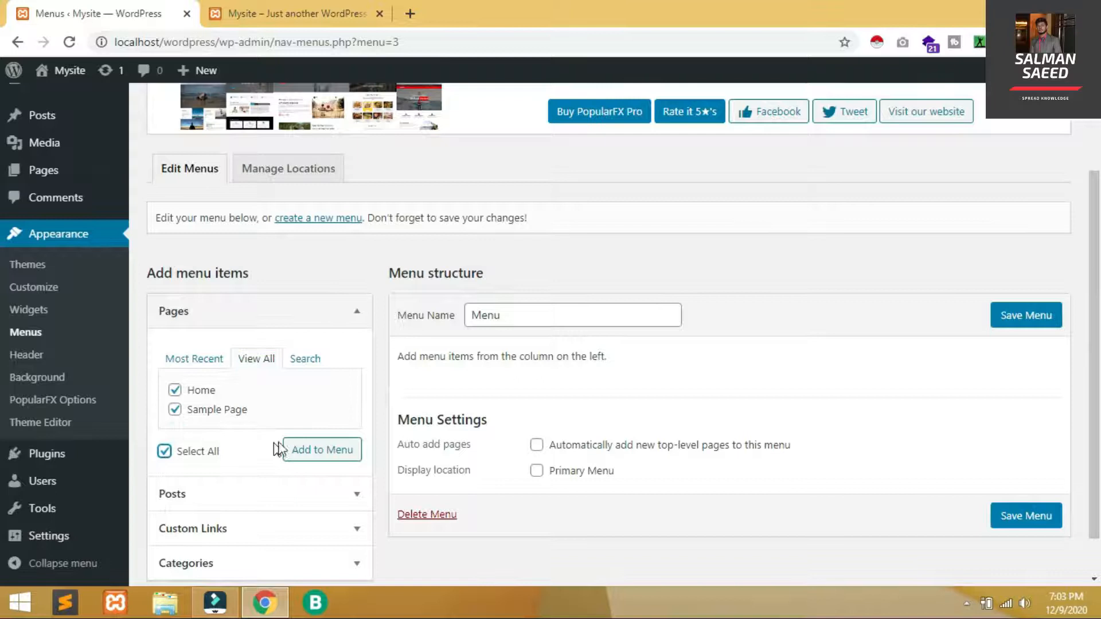
click(316, 450)
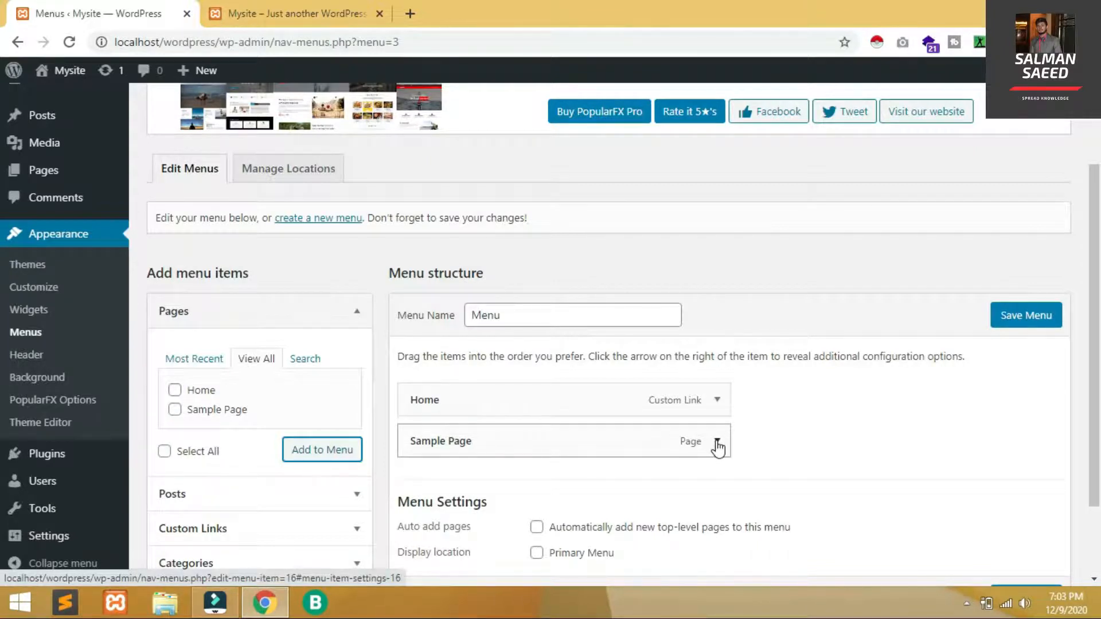
Remove the Sample Page and Home items from the menu to reorder them
click(716, 442)
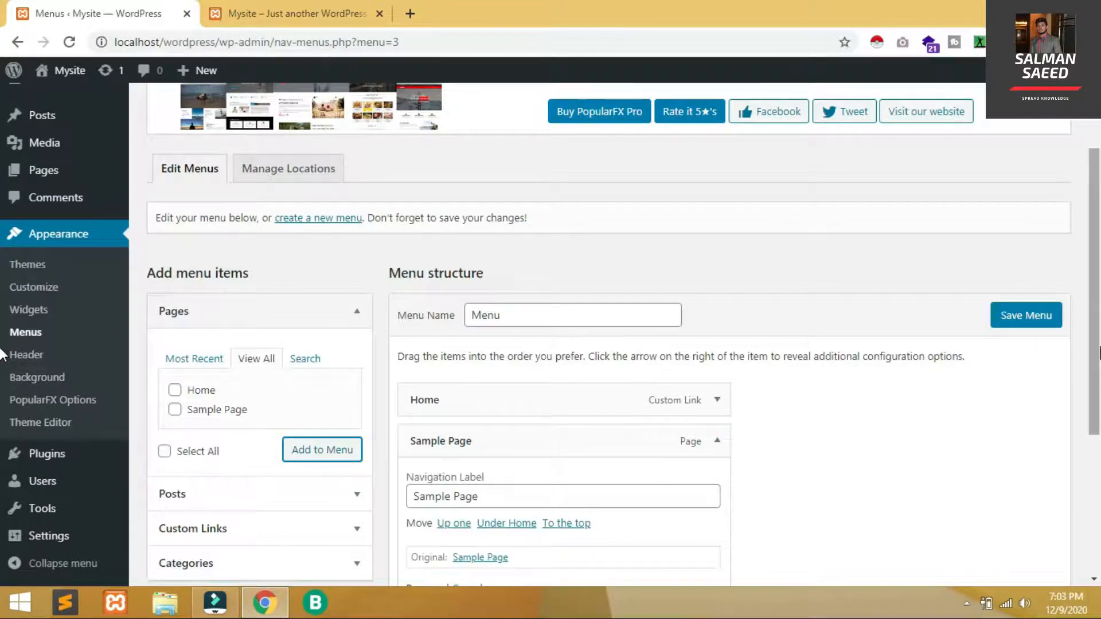
scroll(1083, 339, down, 2)
click(430, 471)
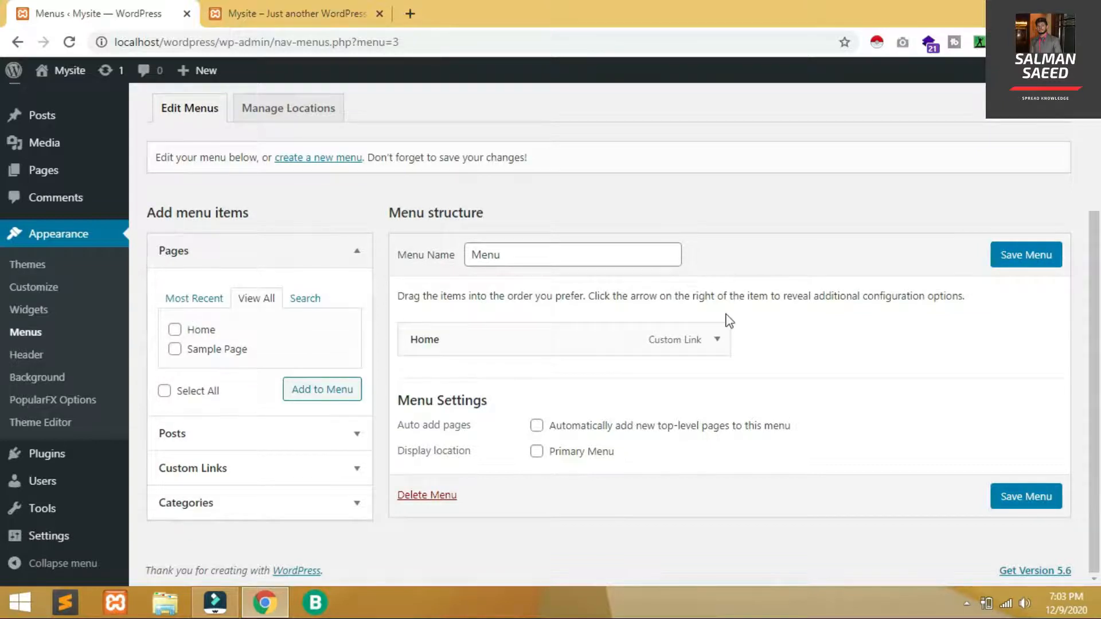
click(716, 338)
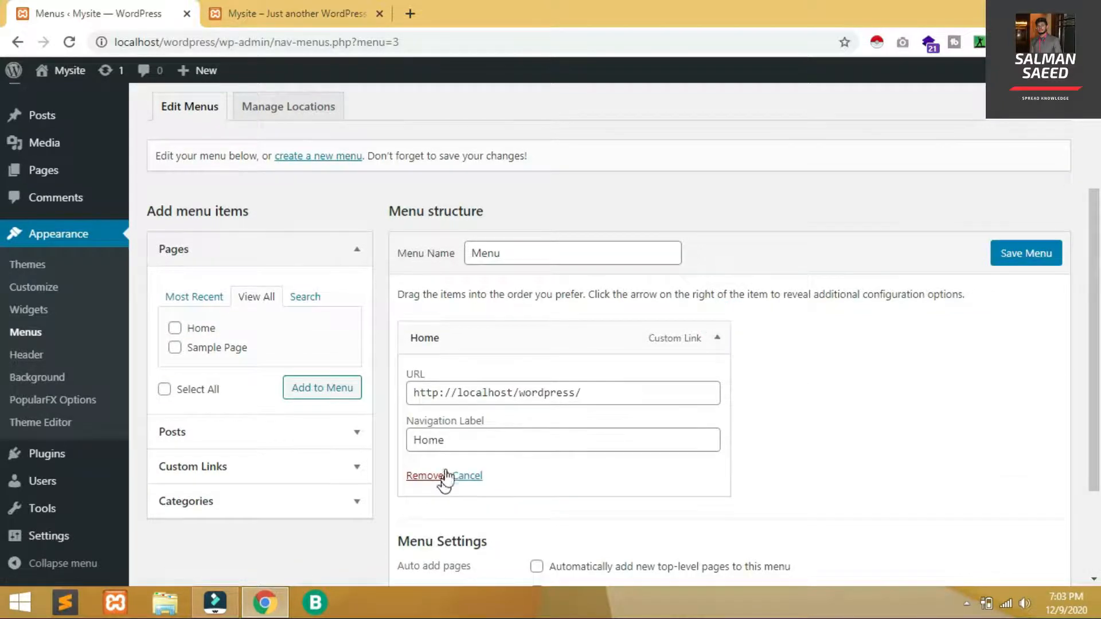
click(424, 475)
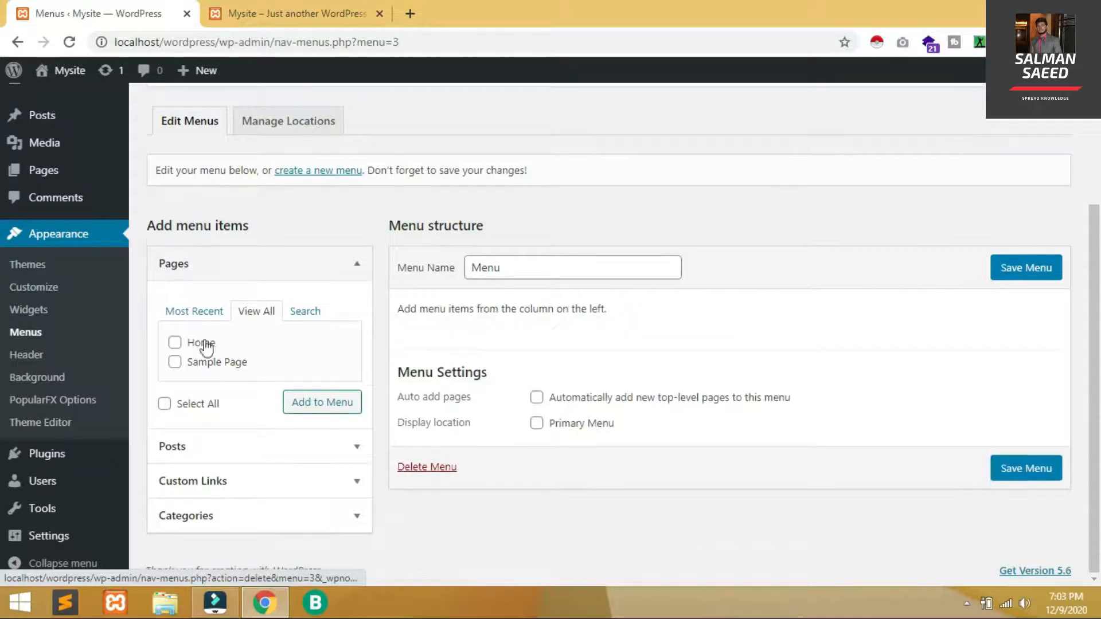
Re-add Sample Page to the menu, then add Home
click(176, 363)
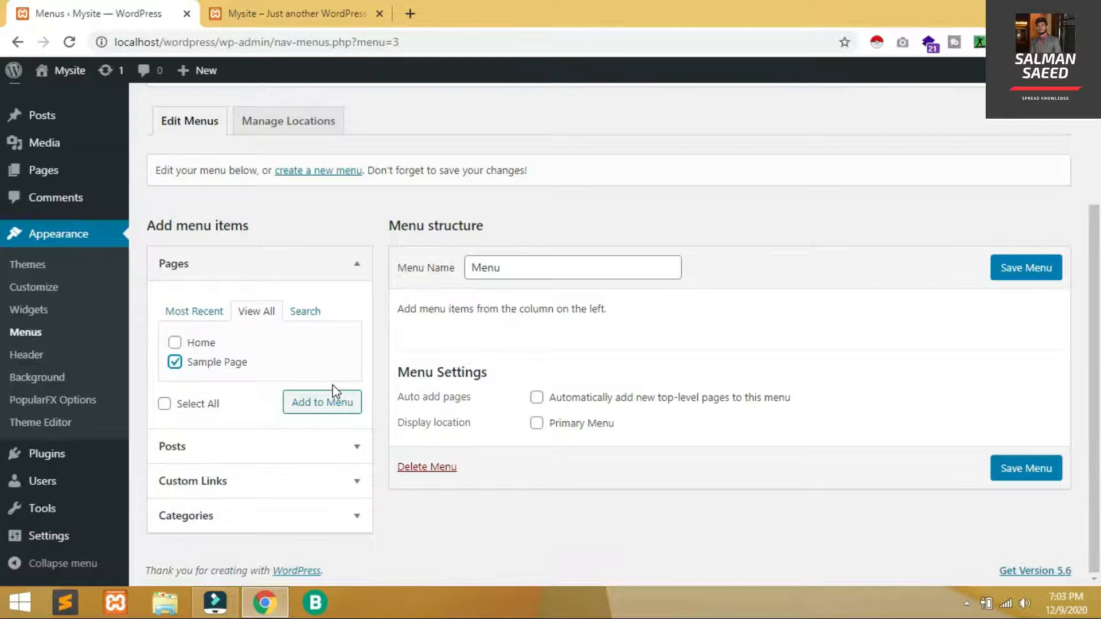
click(337, 413)
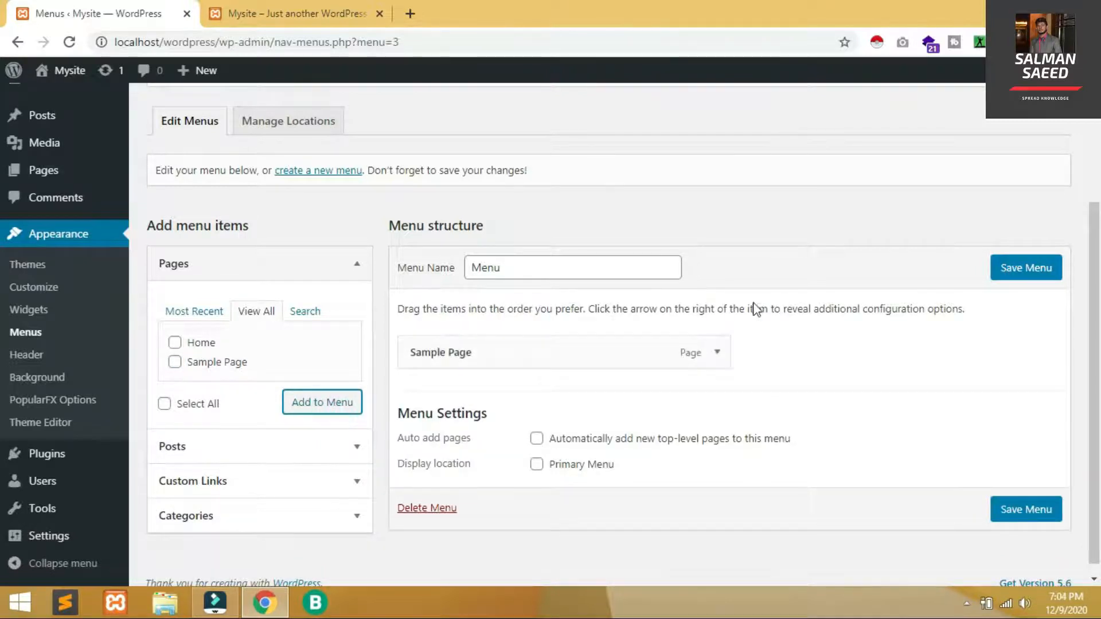
click(178, 344)
click(332, 407)
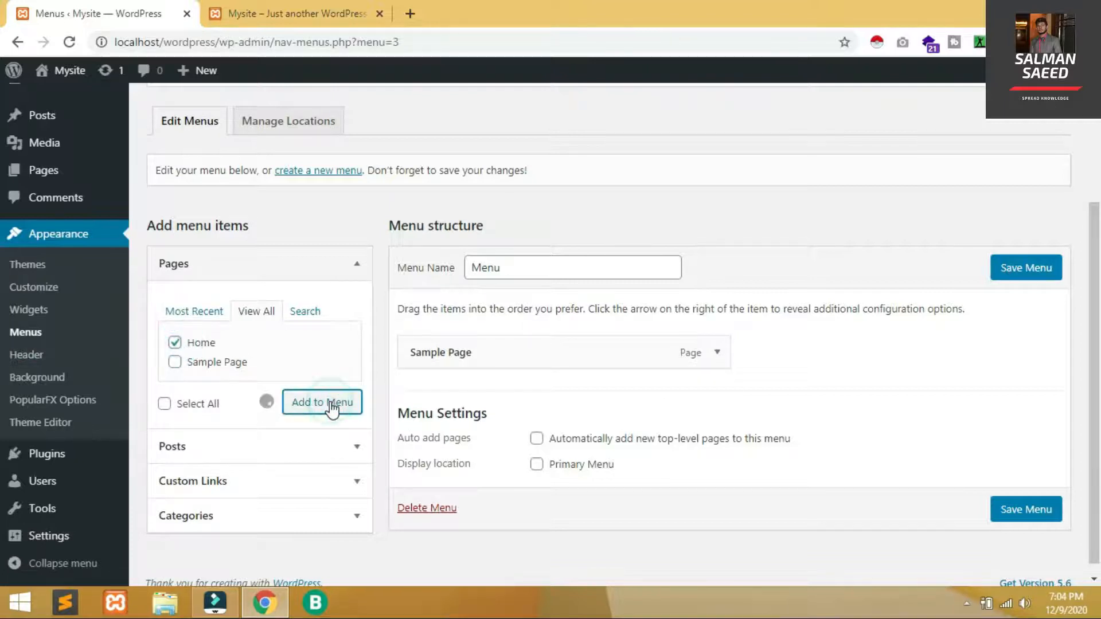
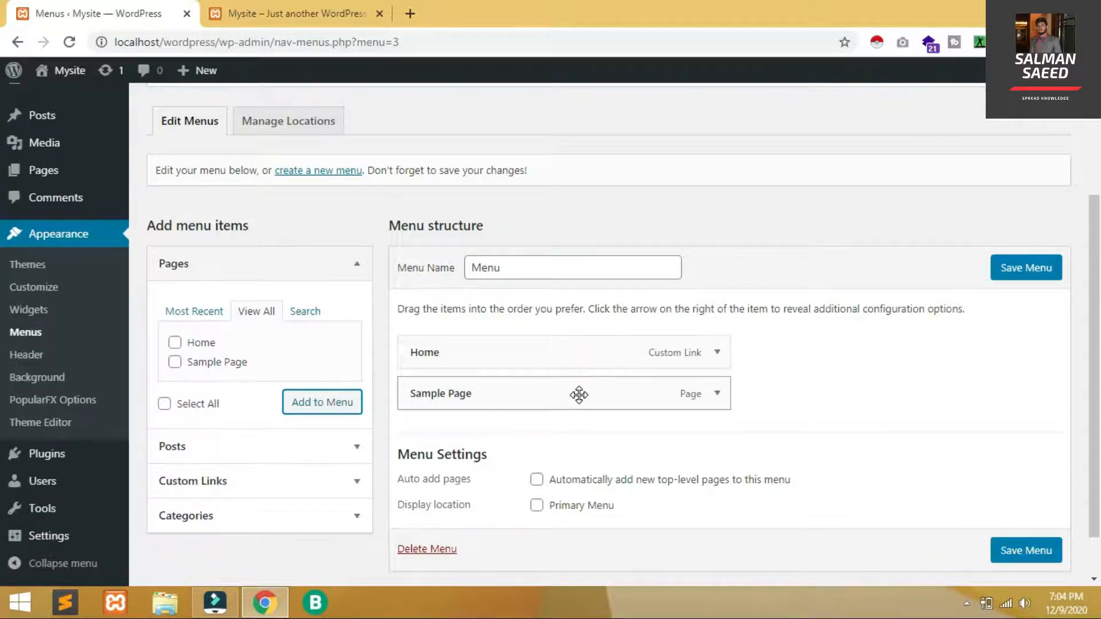
Move Sample Page above Home in the menu structure and save the menu
drag(580, 394, 582, 347)
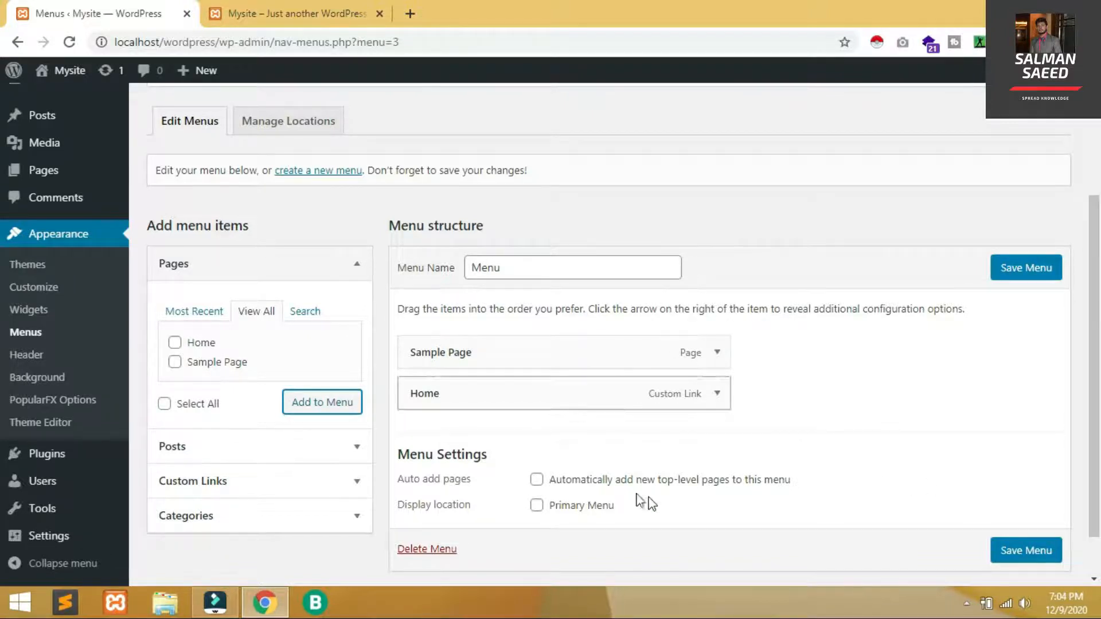
click(1037, 554)
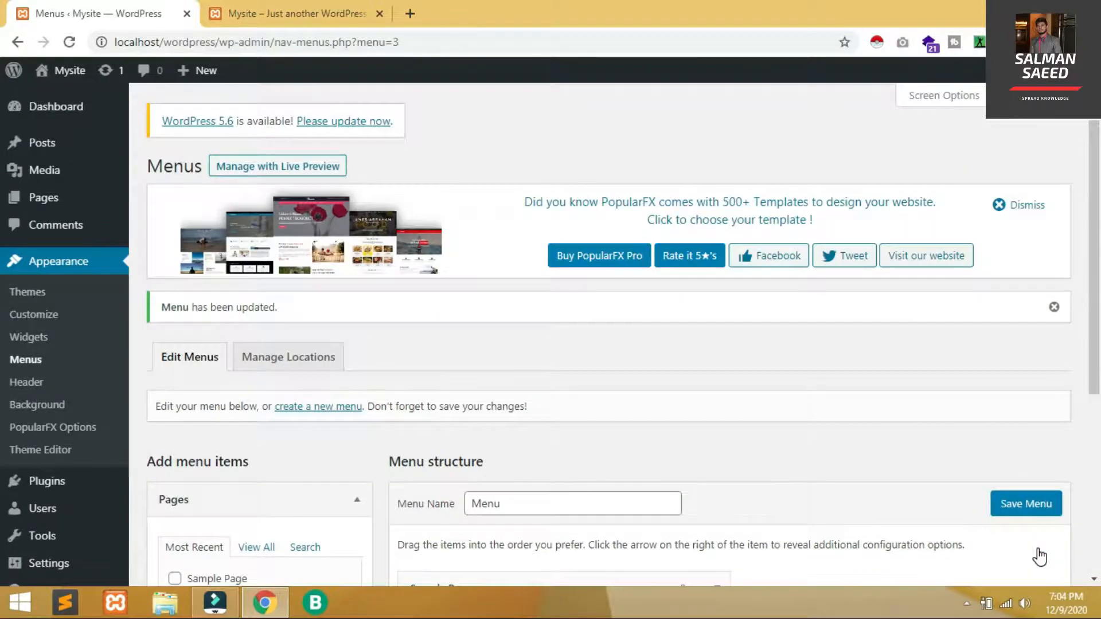
scroll(3, 390, down, 3)
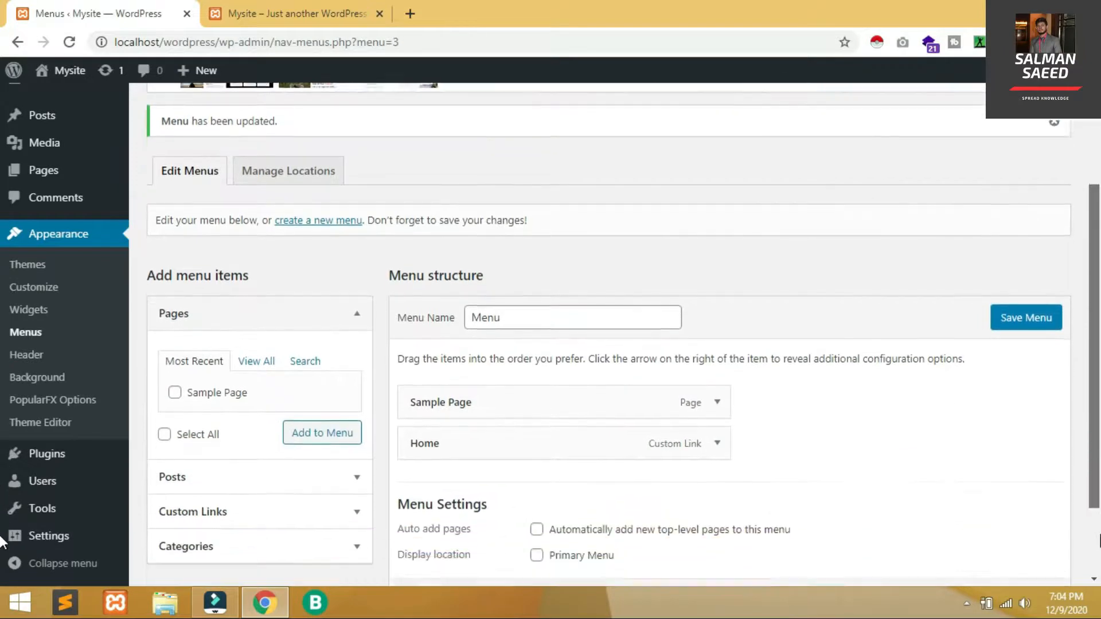
scroll(3, 542, down, 1)
Reload the site's front page to check the menu, then return to the menu editor
click(319, 7)
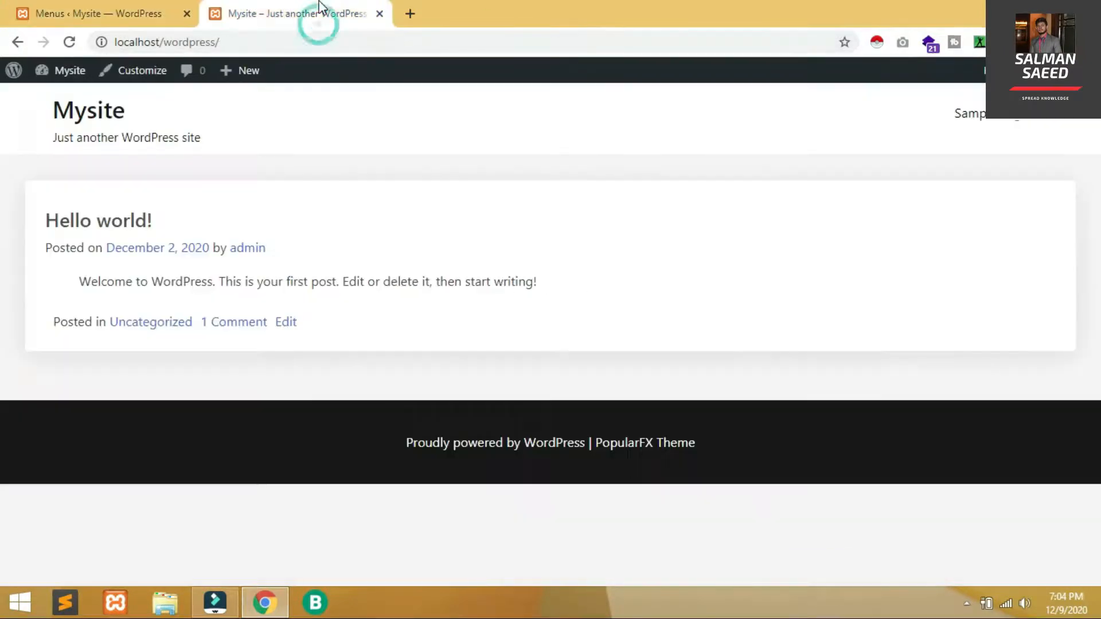
key(F5)
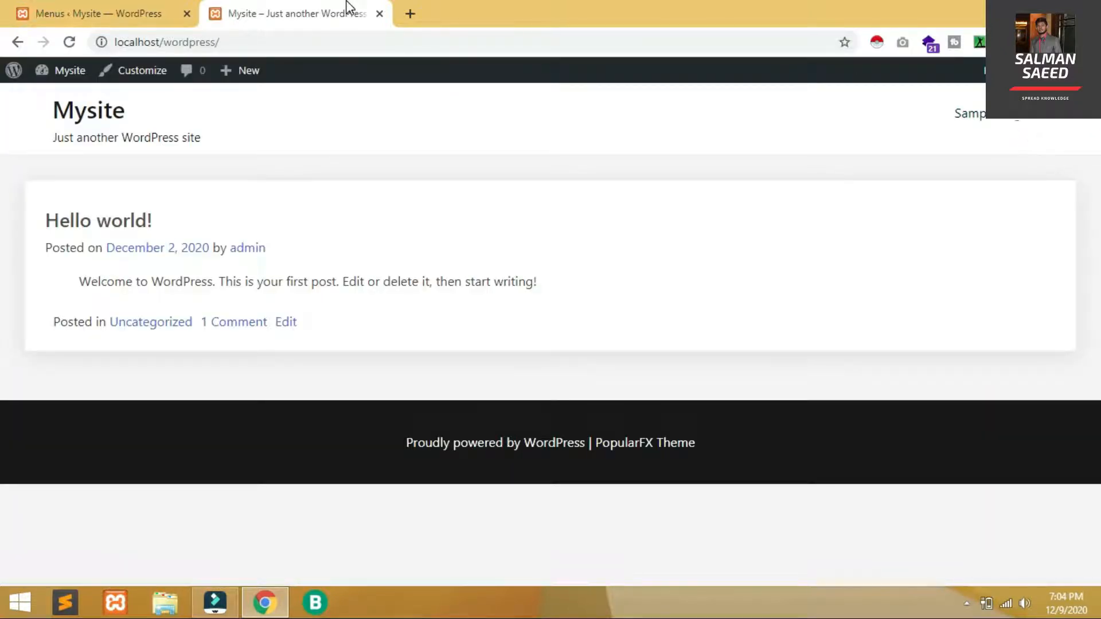
click(119, 8)
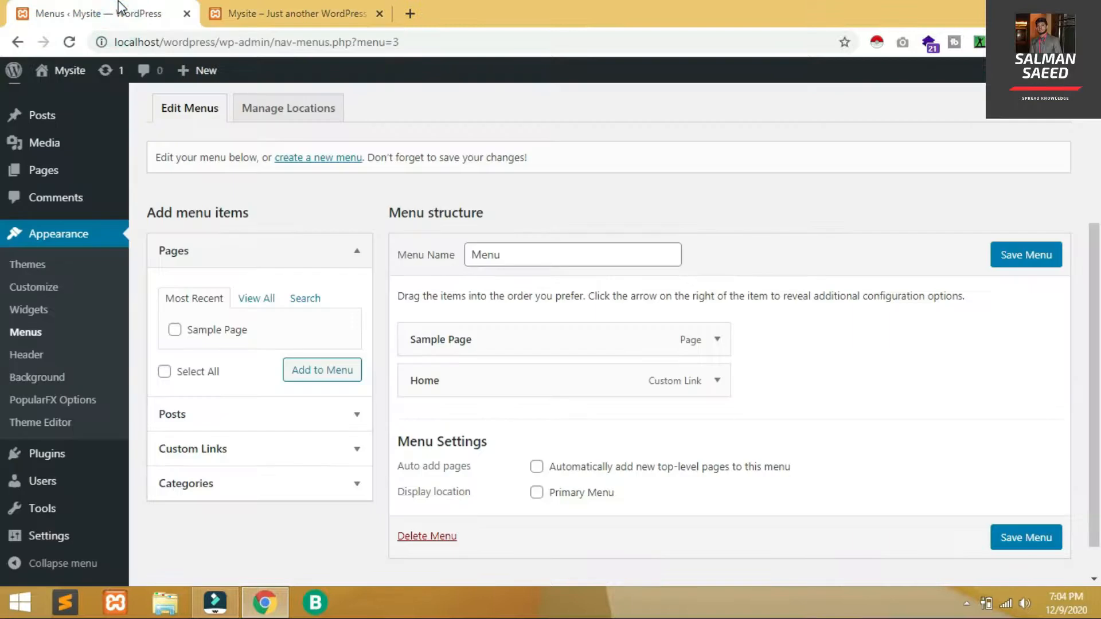
double_click(535, 495)
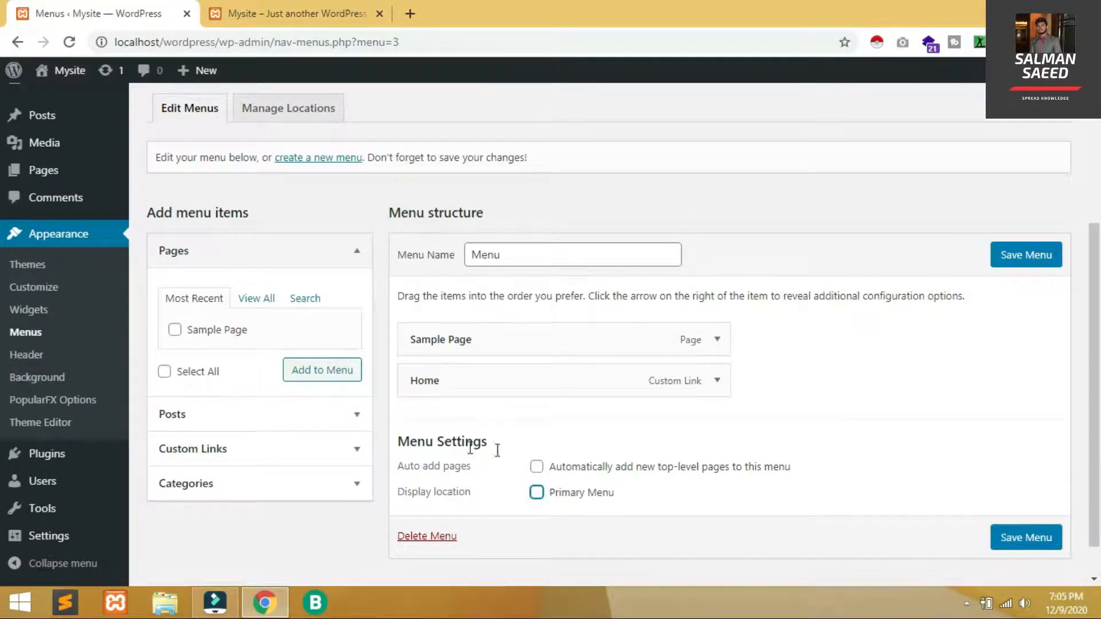
Assign the menu to the Primary Menu location, save it, and reload the site
click(538, 494)
click(1025, 540)
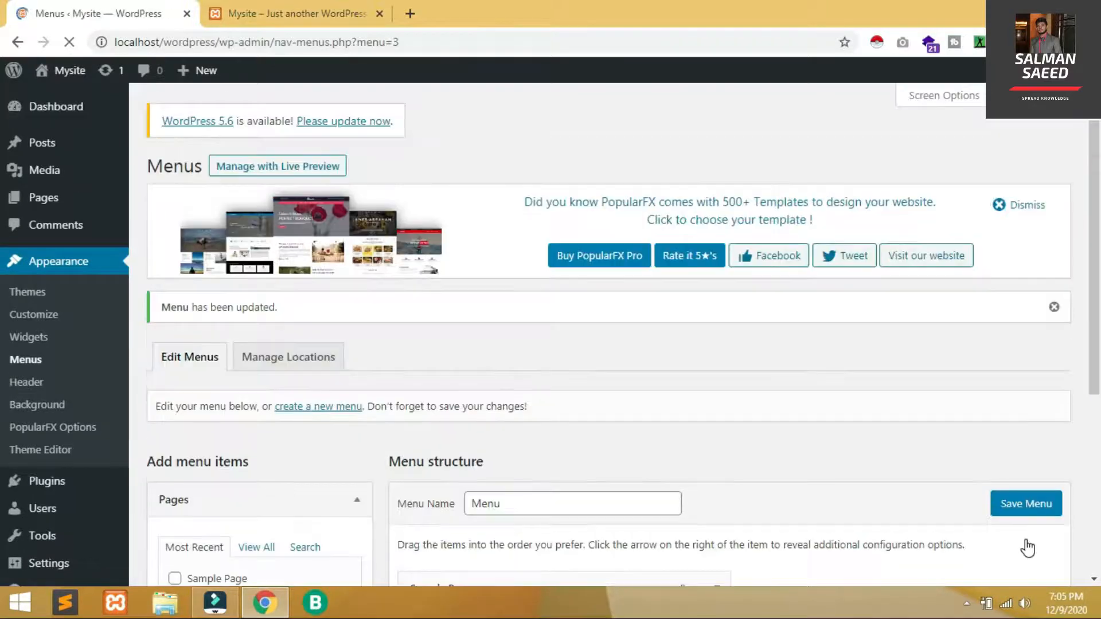
click(322, 10)
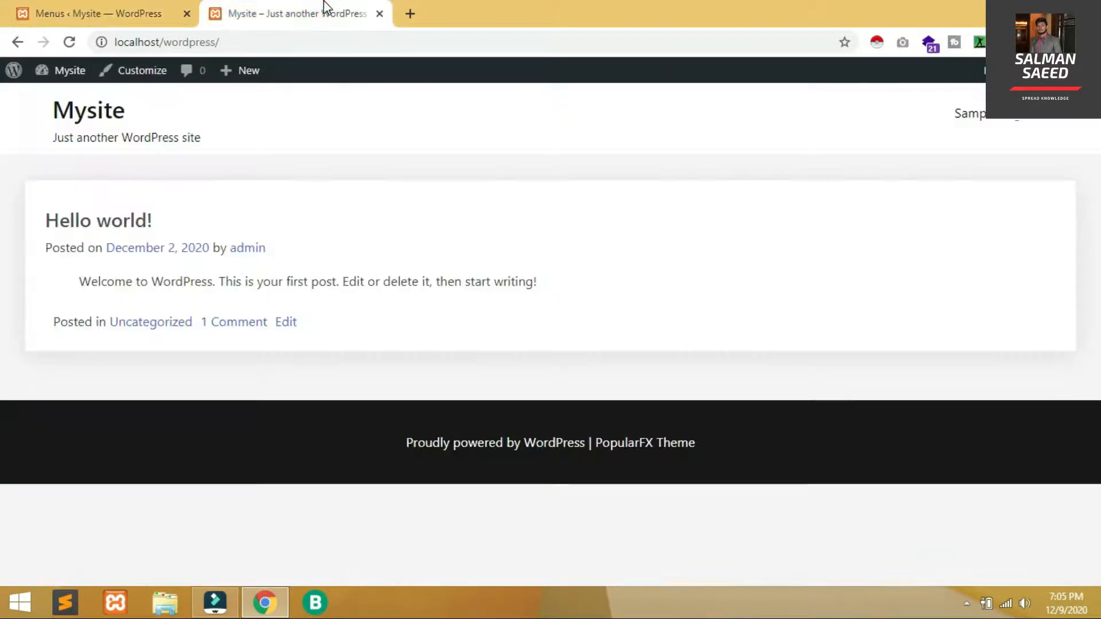
key(F5)
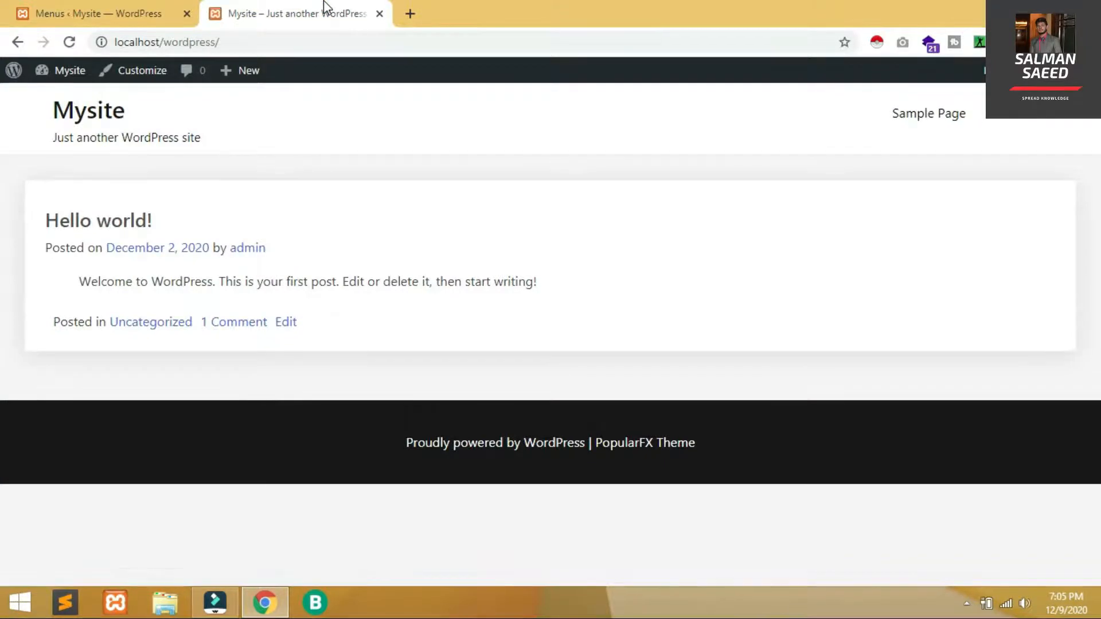
Test the Sample Page and Home links in the site header
click(952, 119)
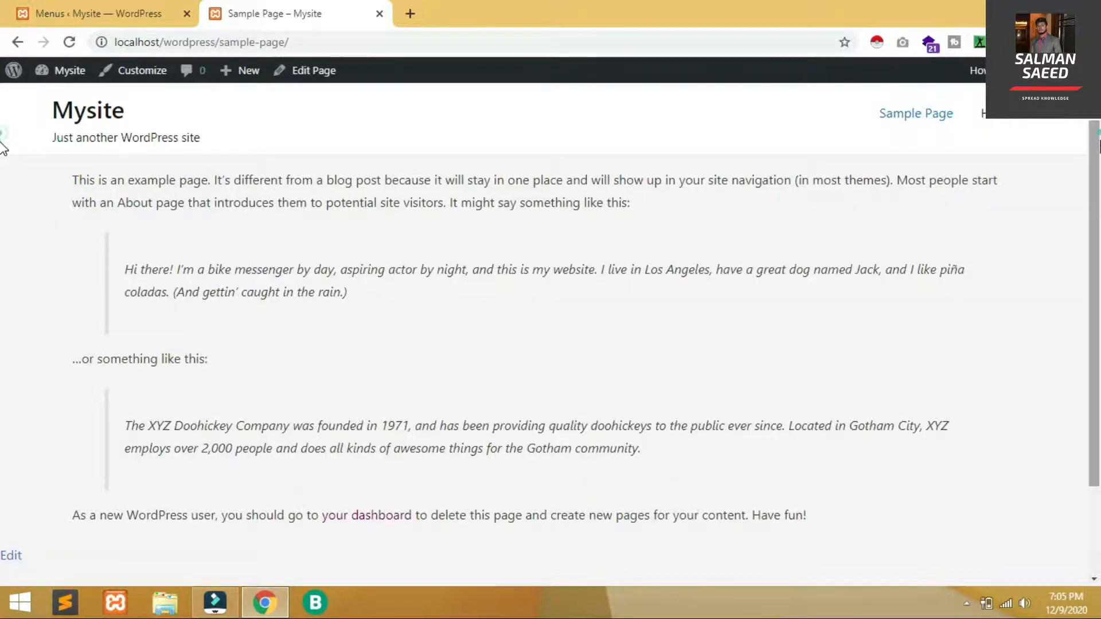
scroll(3, 143, down, 2)
scroll(2, 367, up, 2)
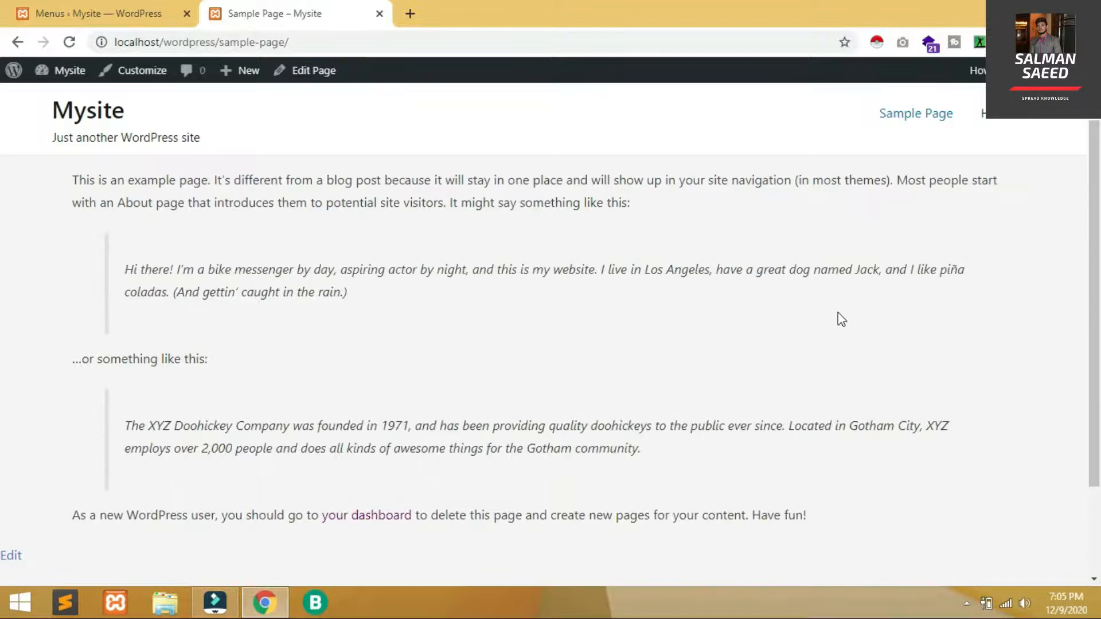
click(998, 113)
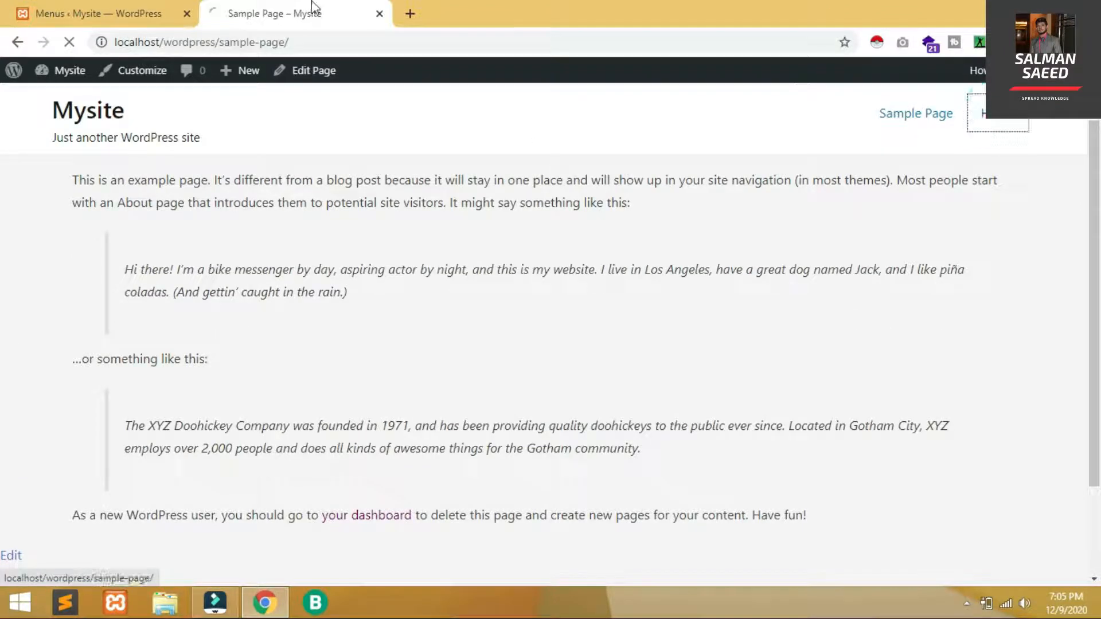
click(86, 8)
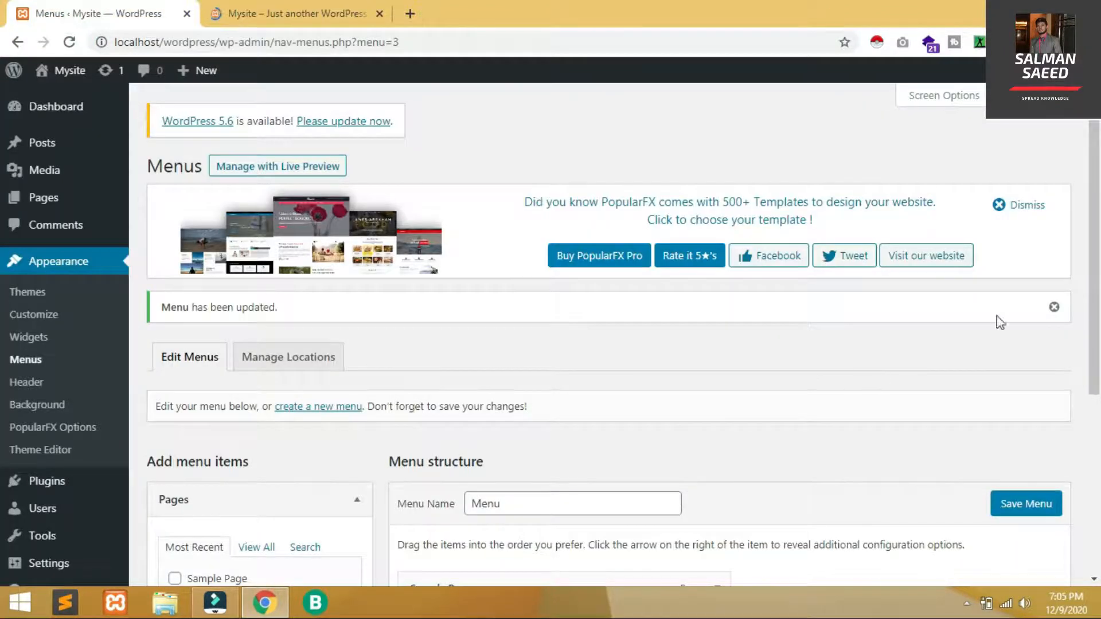
Move Home above Sample Page, save the menu, and confirm the new order on the site
scroll(3, 258, down, 5)
drag(657, 368, 646, 337)
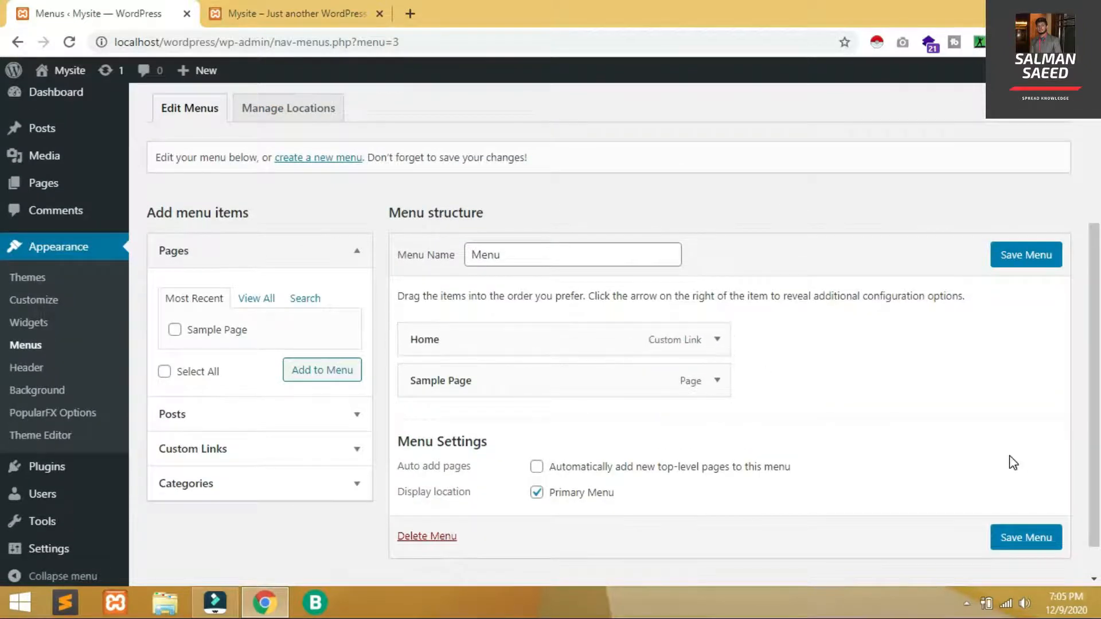
click(1047, 536)
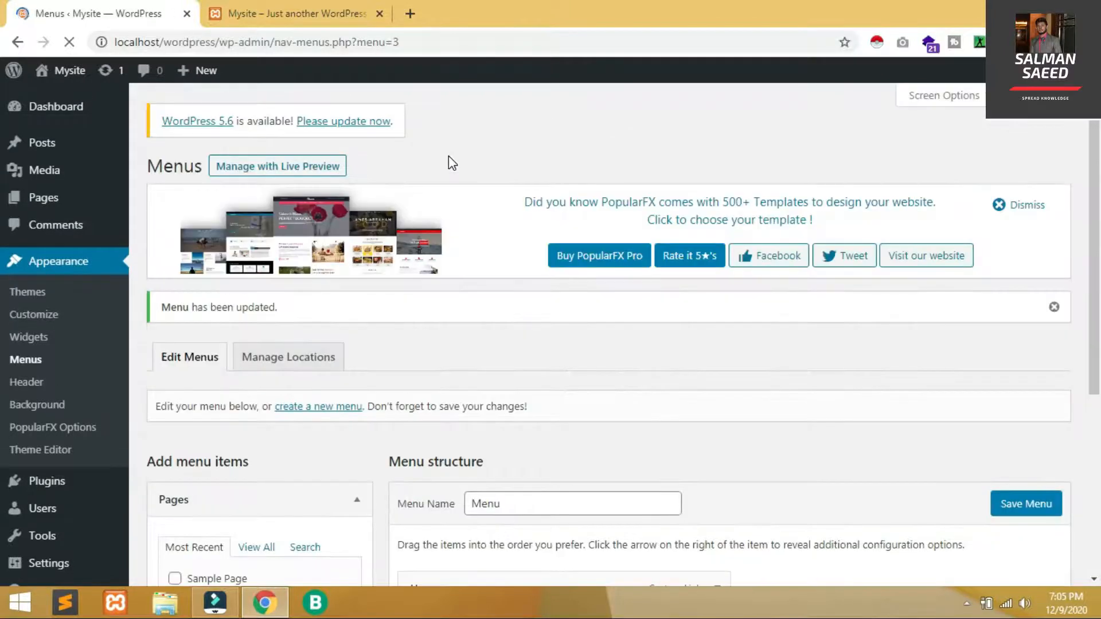
click(203, 5)
key(F5)
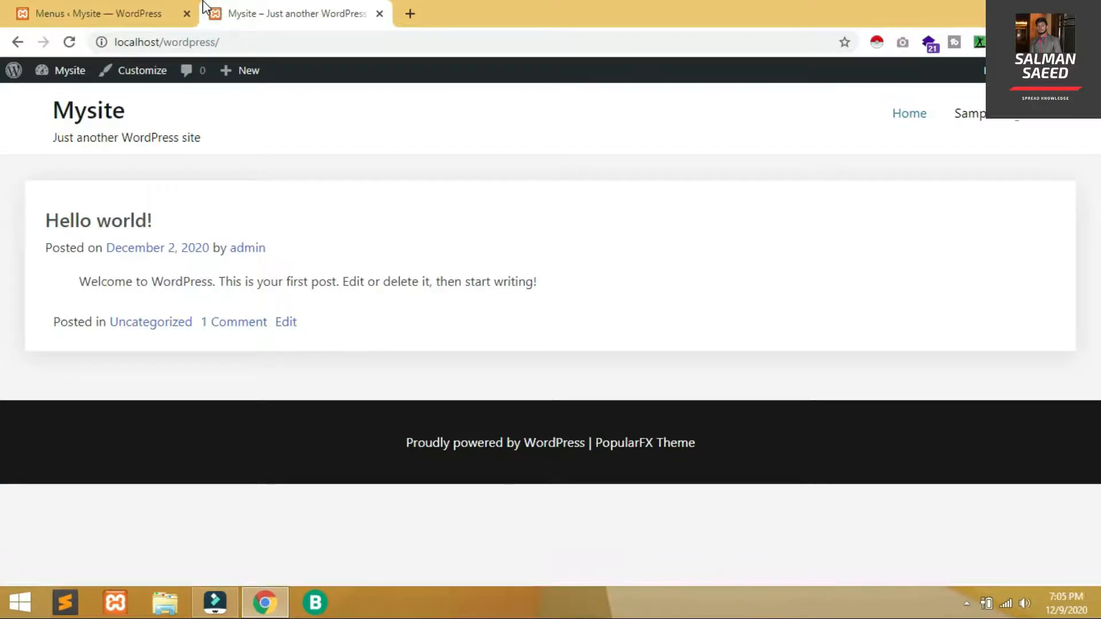
click(106, 13)
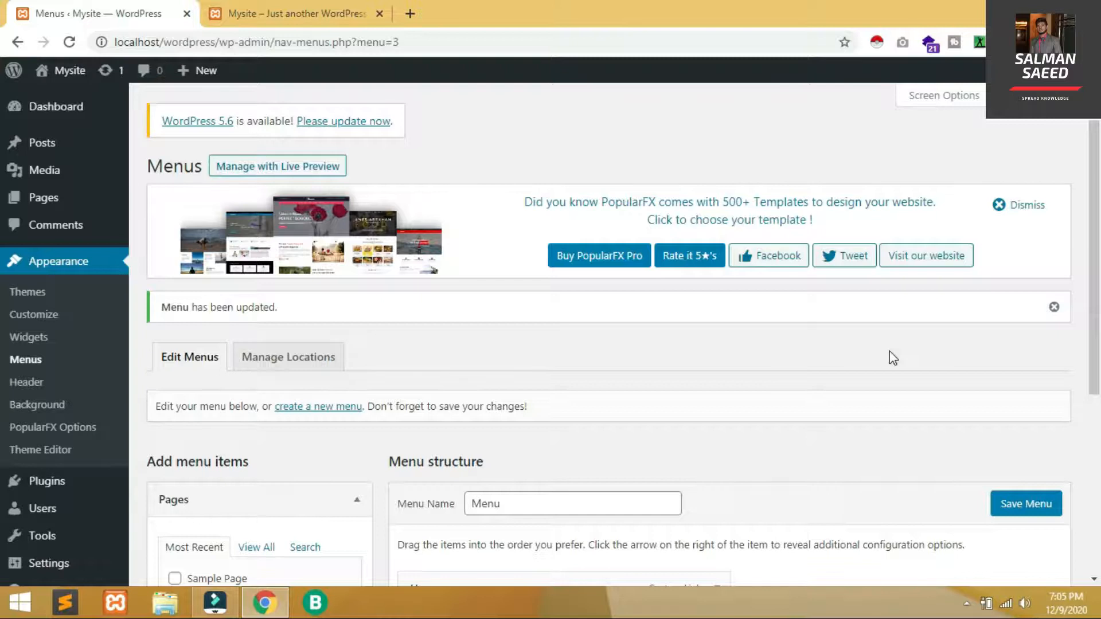
drag(1093, 310, 1096, 460)
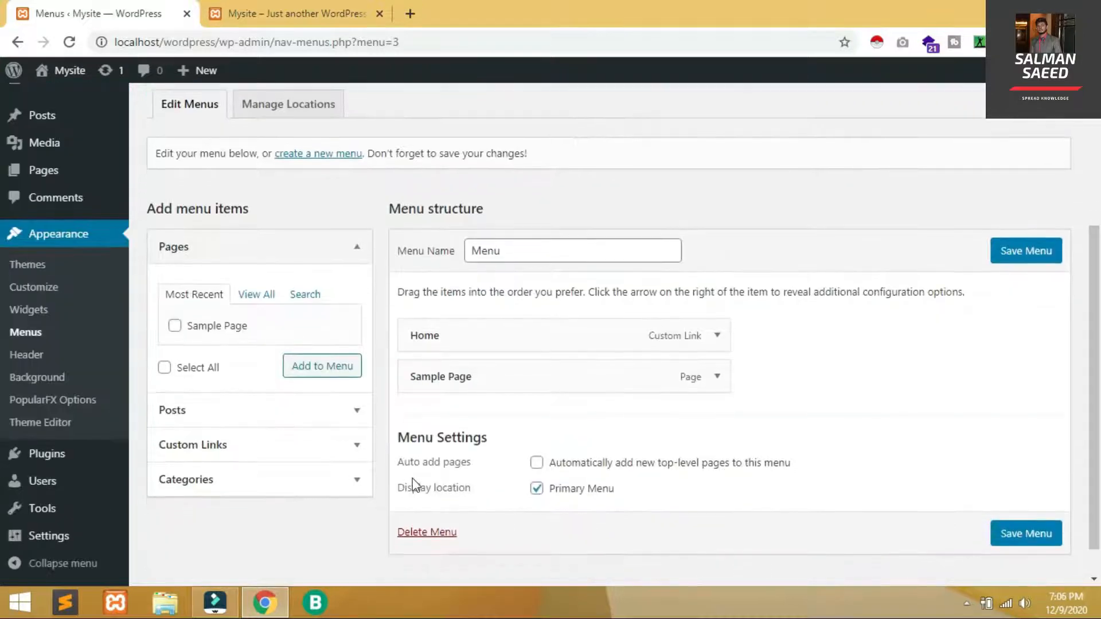
click(408, 14)
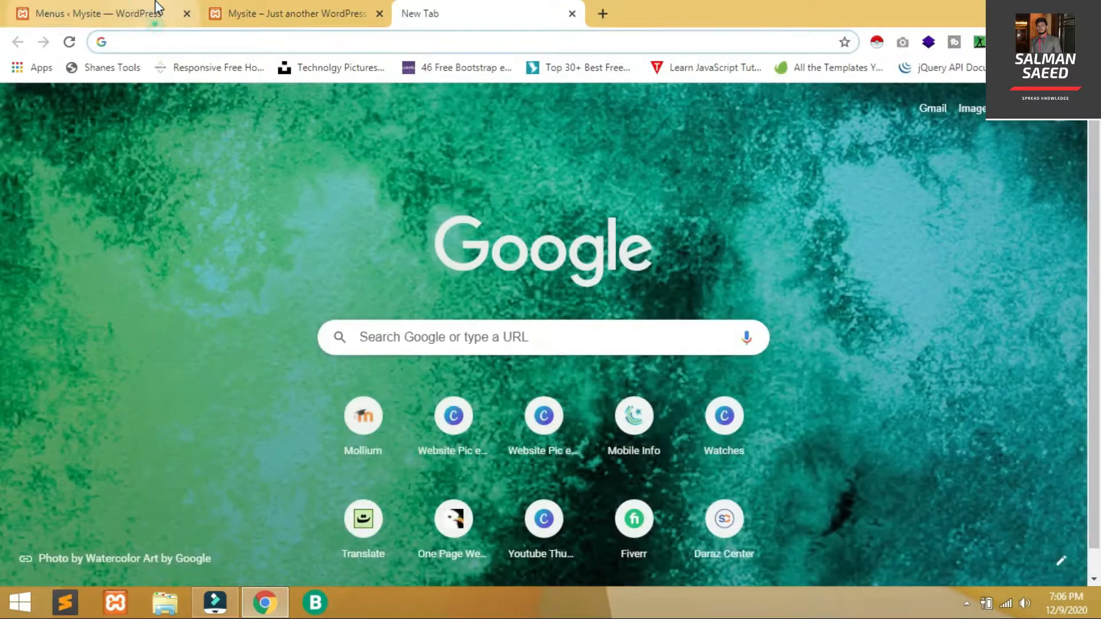
click(150, 13)
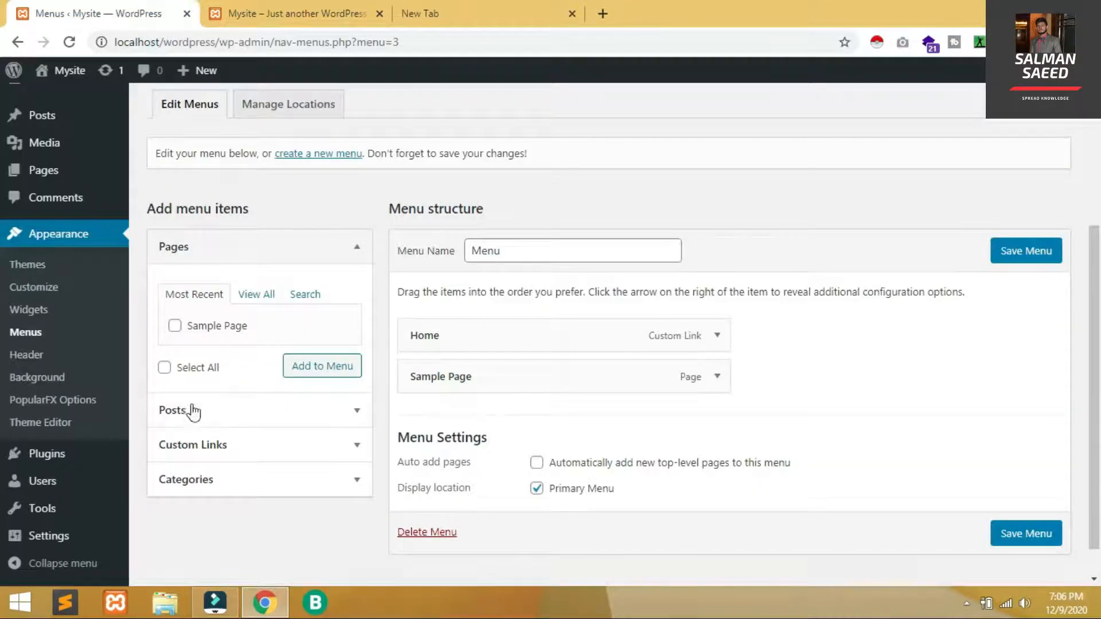
click(333, 442)
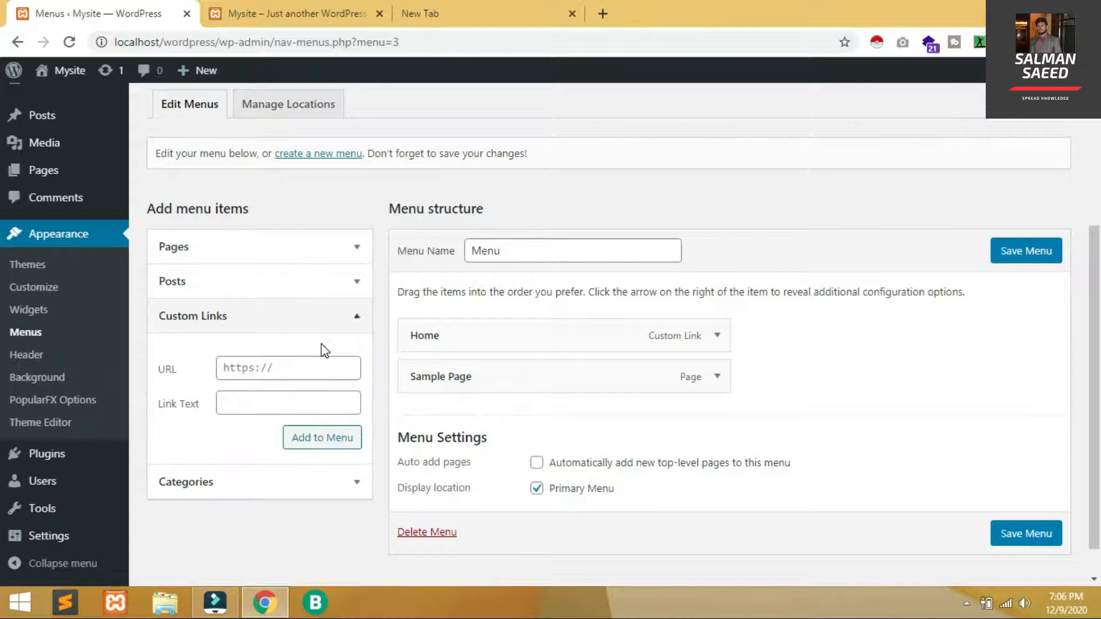
click(282, 396)
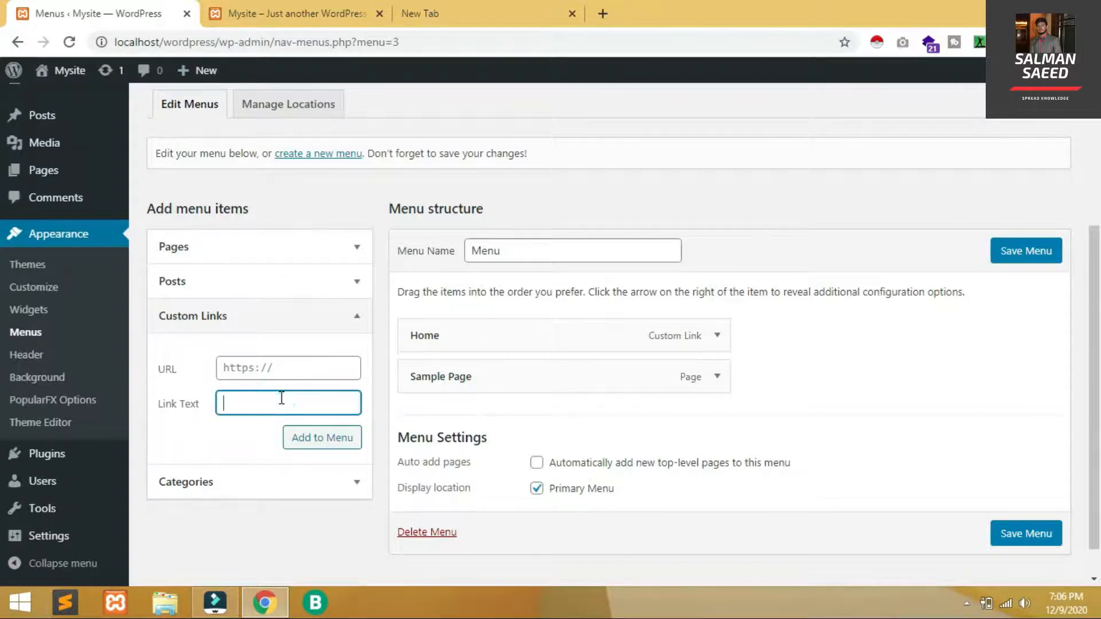
click(268, 370)
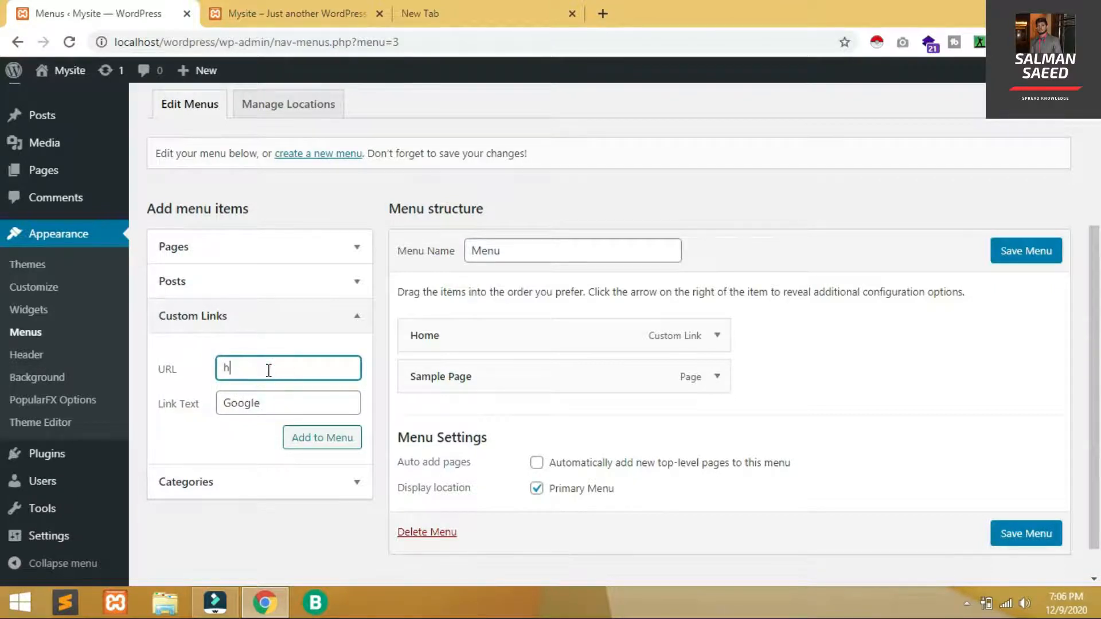
text(https://)
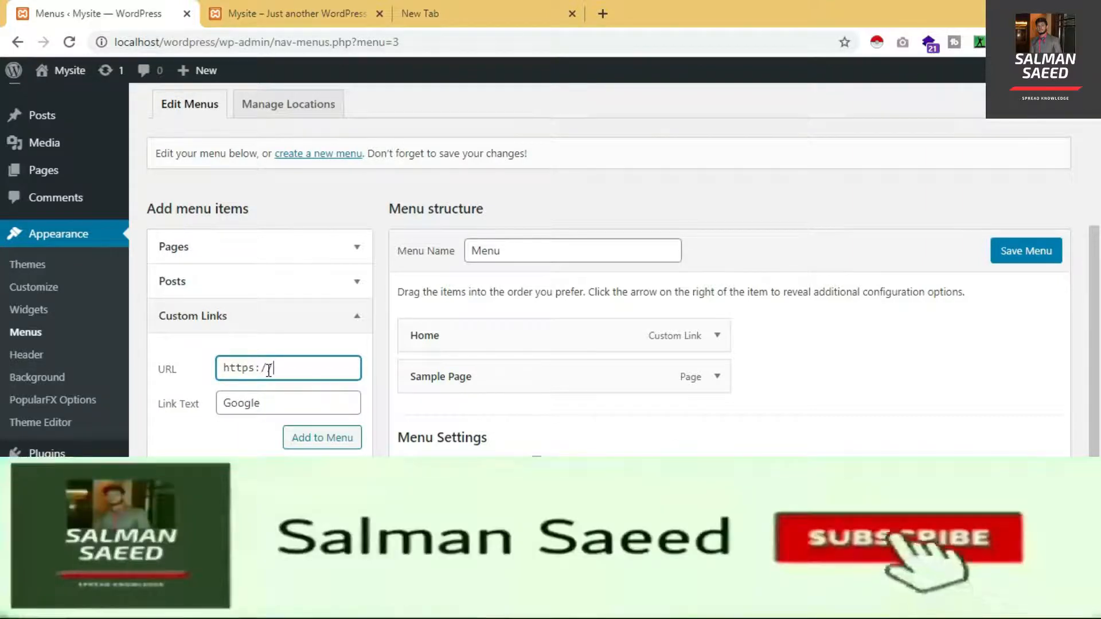
text(google.com)
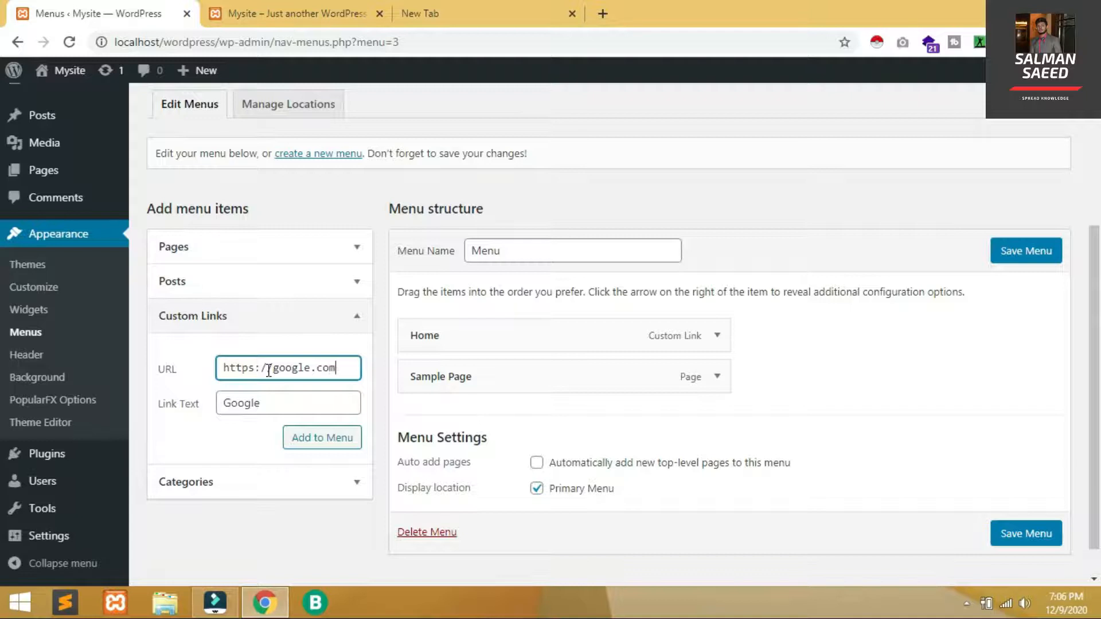
click(325, 442)
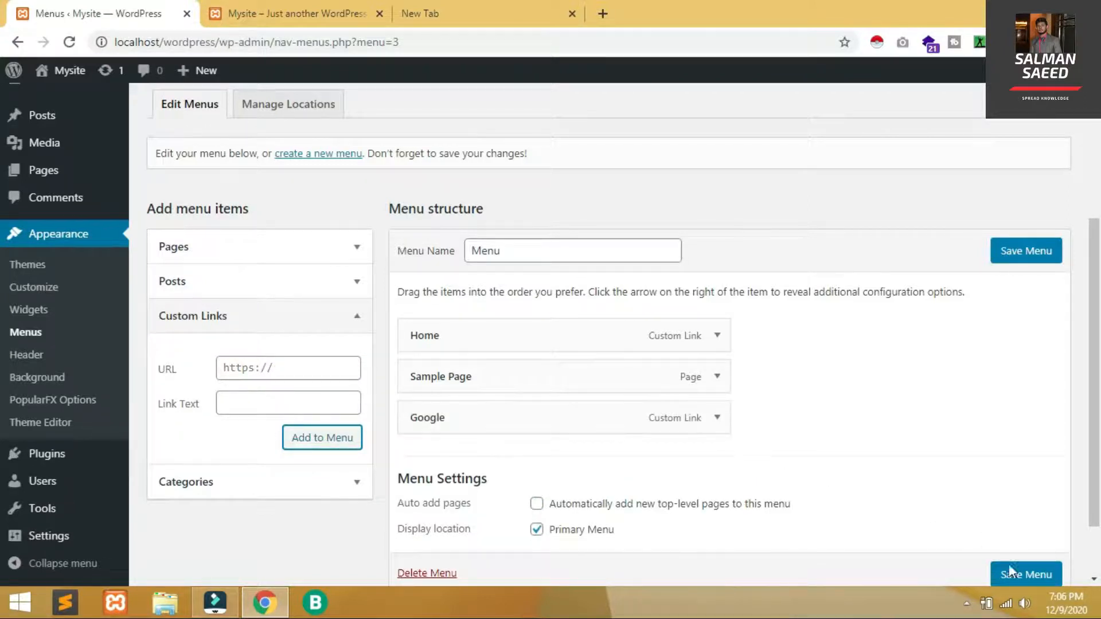
click(1026, 576)
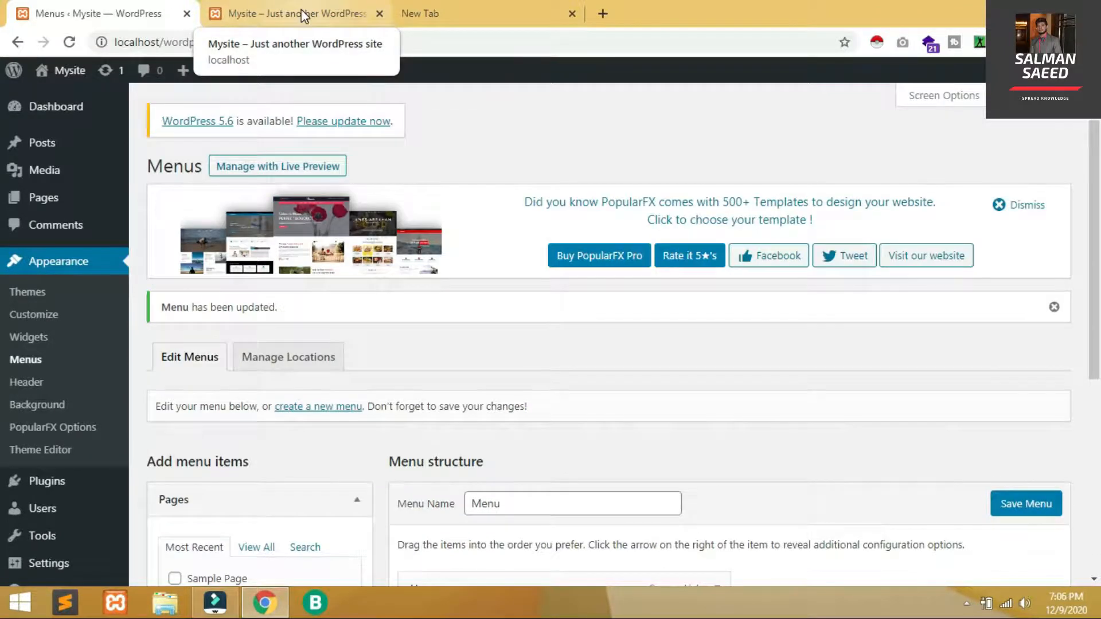
Reload the site, test the Google link in the header, and return to the menu editor
click(302, 13)
key(F5)
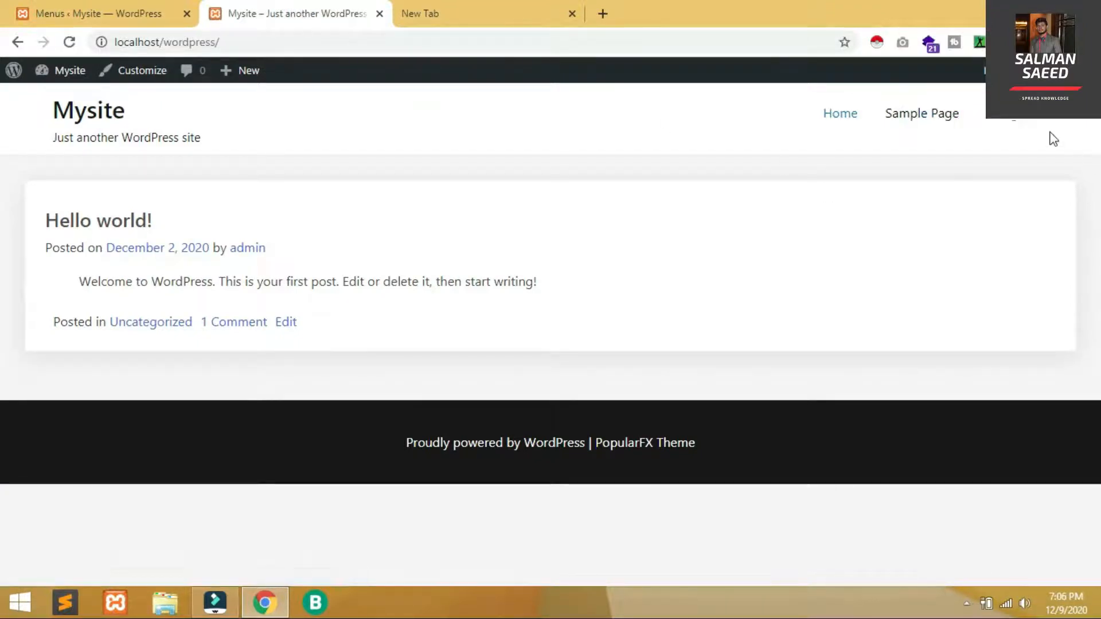
click(1017, 126)
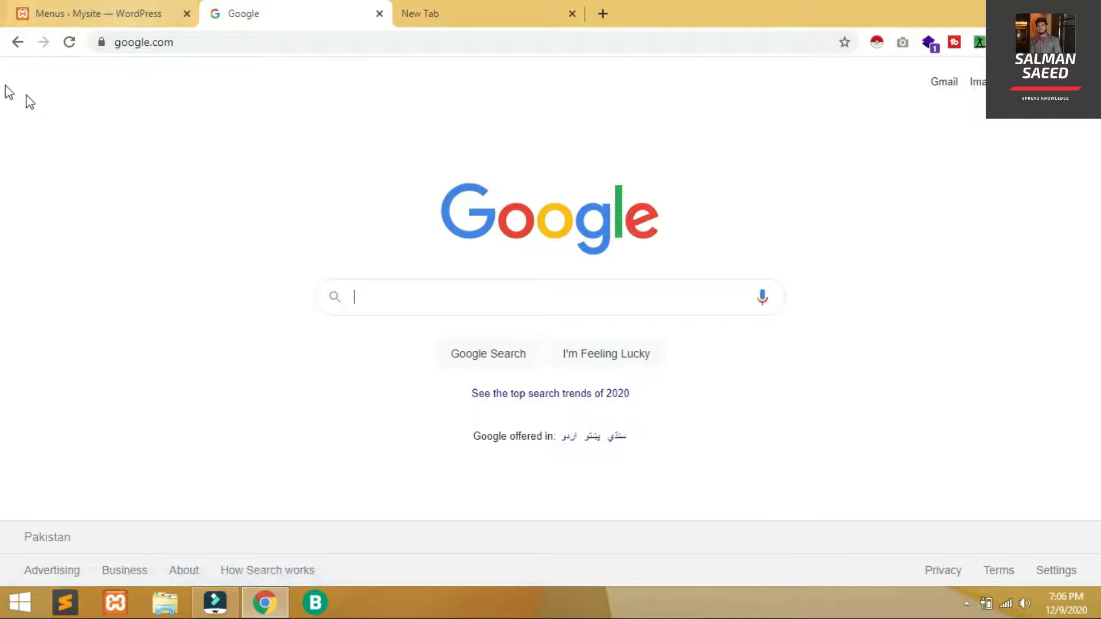
click(12, 46)
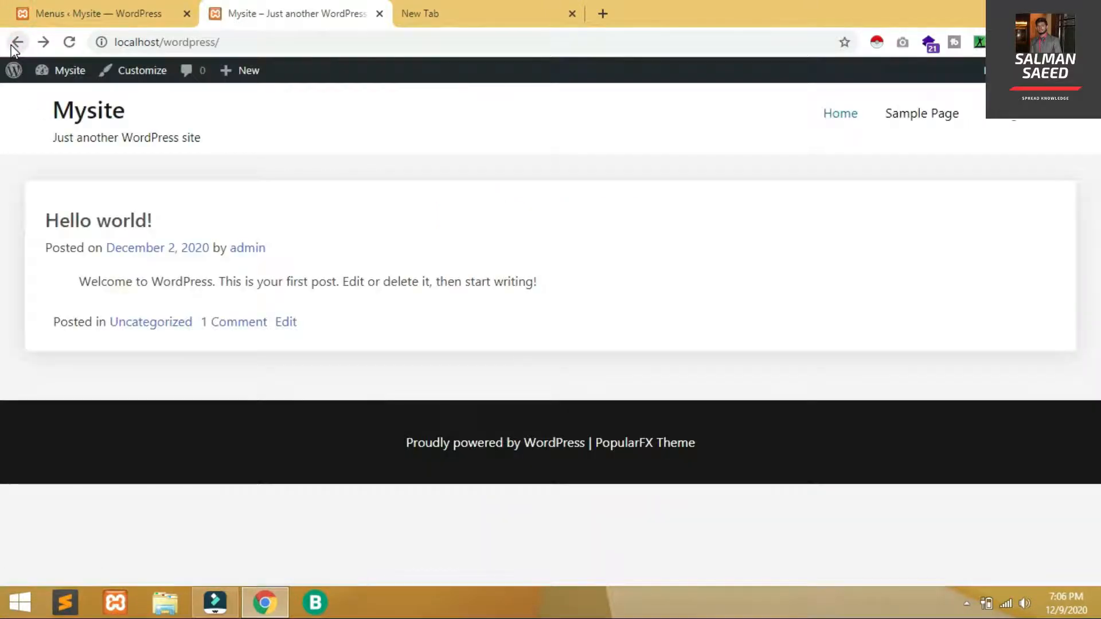
click(146, 4)
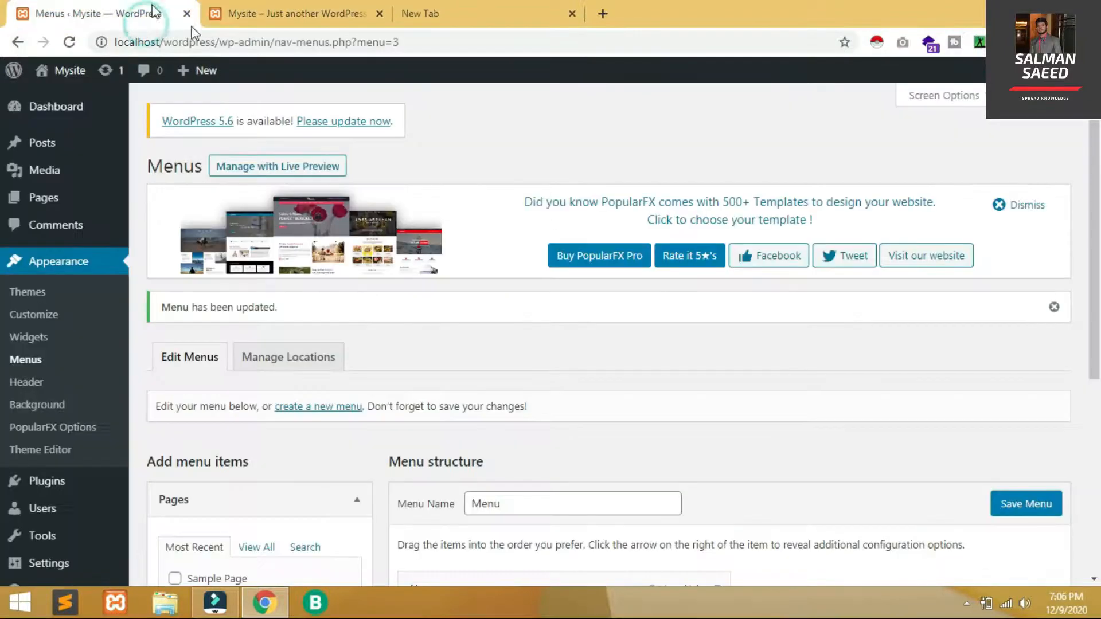
scroll(1, 372, down, 6)
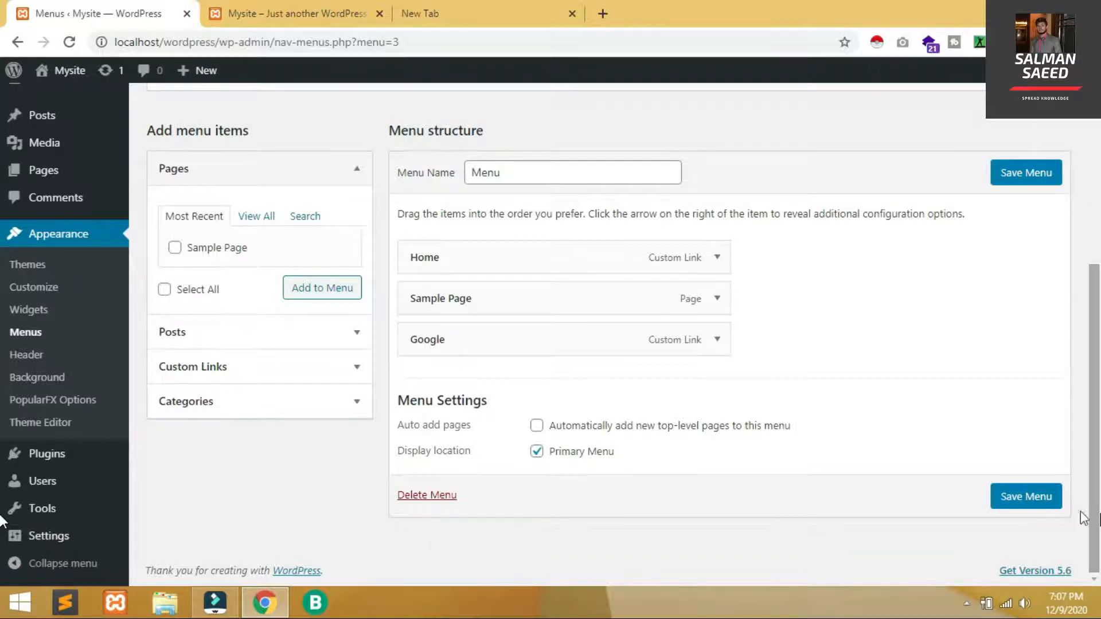
Browse the Categories panel, then add the Hello world! post to the menu and save it
click(351, 406)
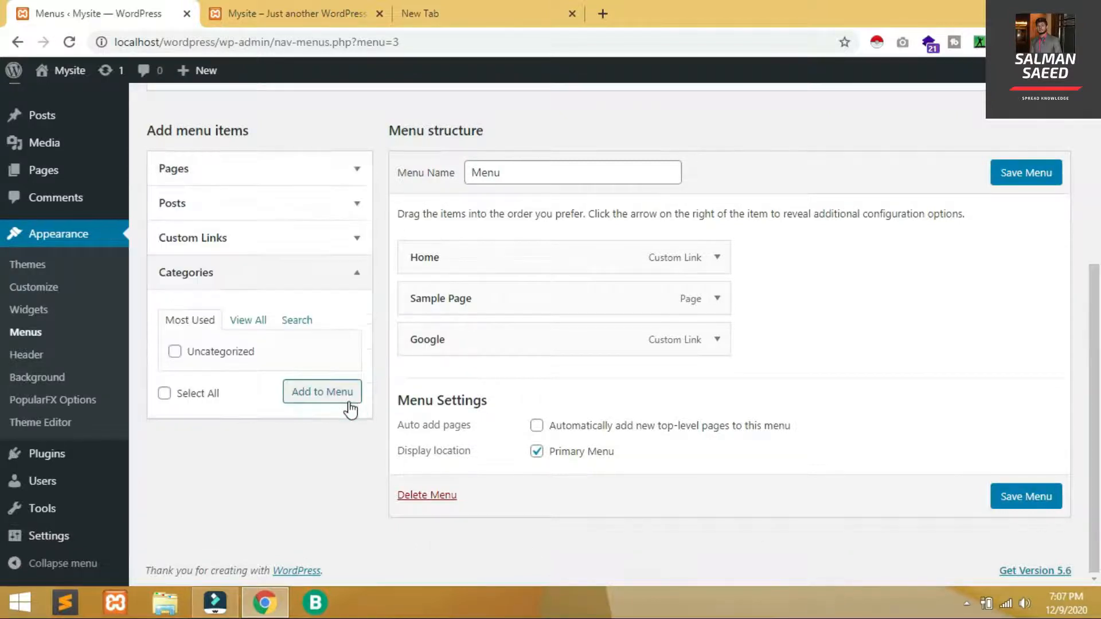
click(236, 322)
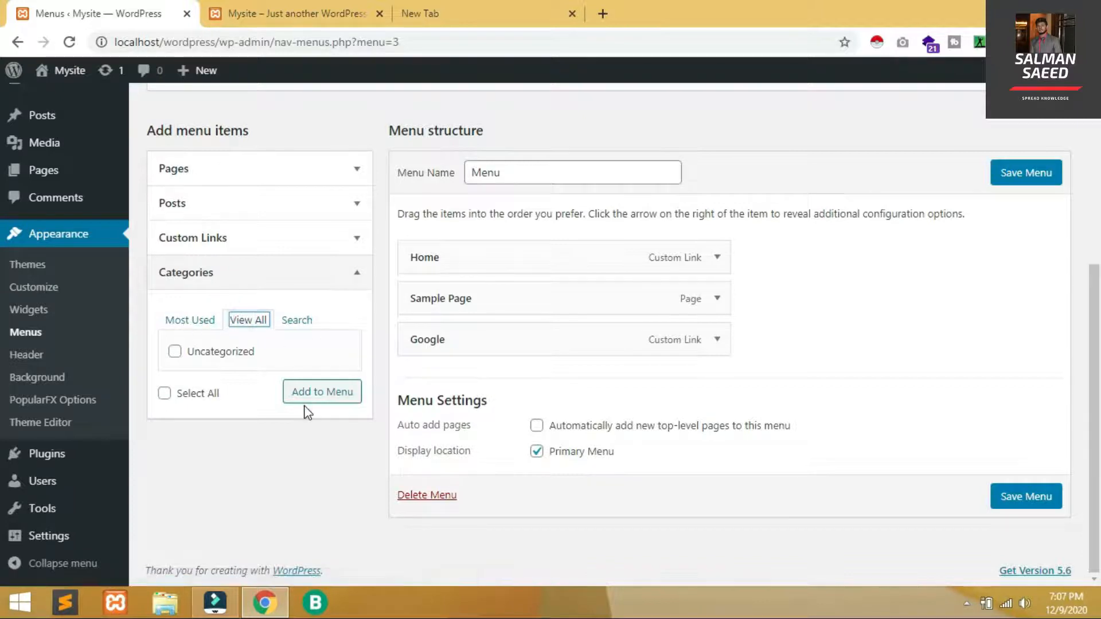
click(190, 319)
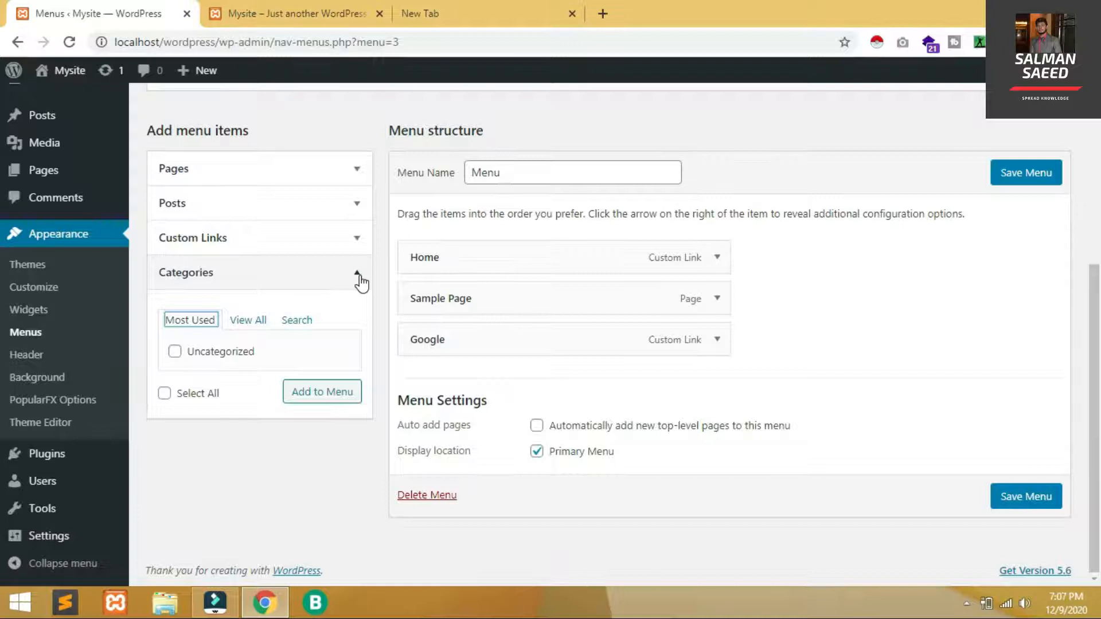
click(338, 188)
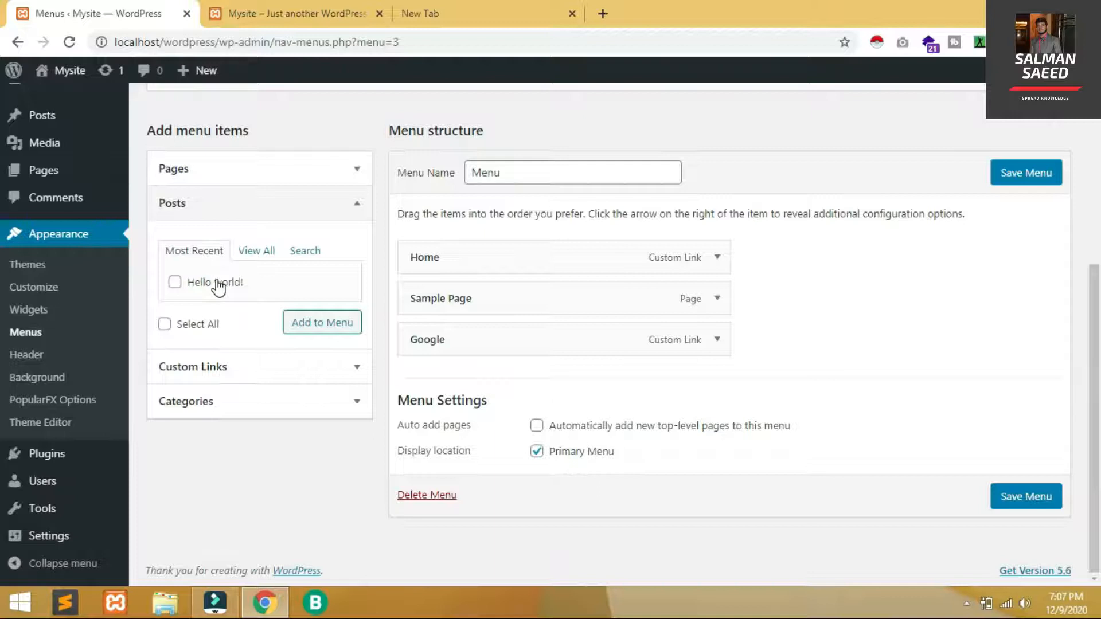
click(220, 285)
click(337, 329)
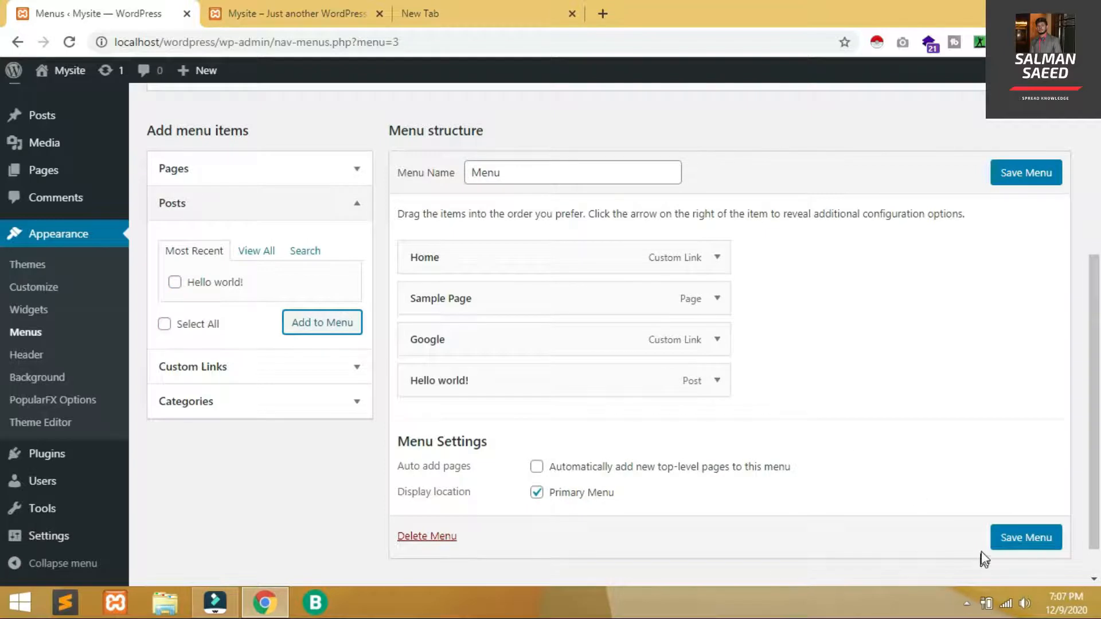
click(1018, 541)
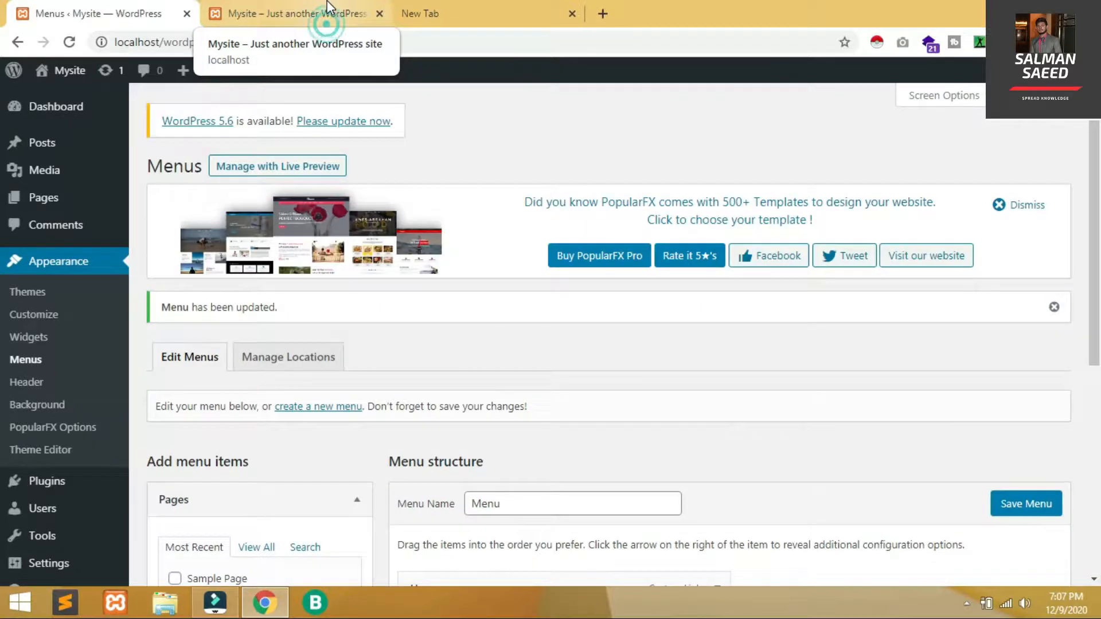
Open Hello world! from the reloaded site header, close the extra tabs, and return to Menus
click(329, 7)
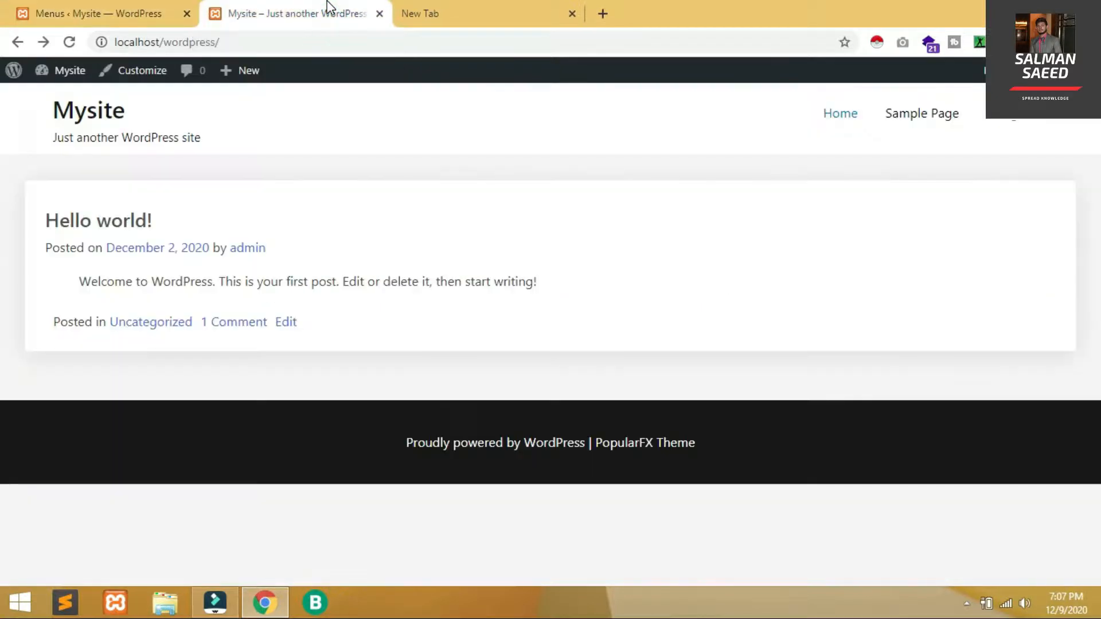
key(F5)
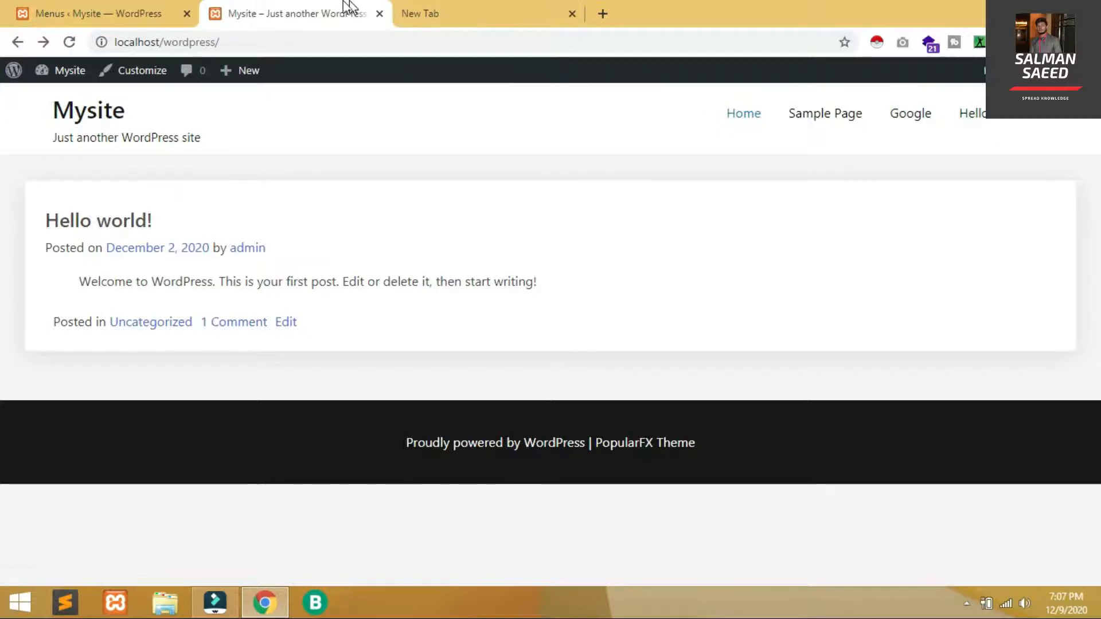
click(974, 118)
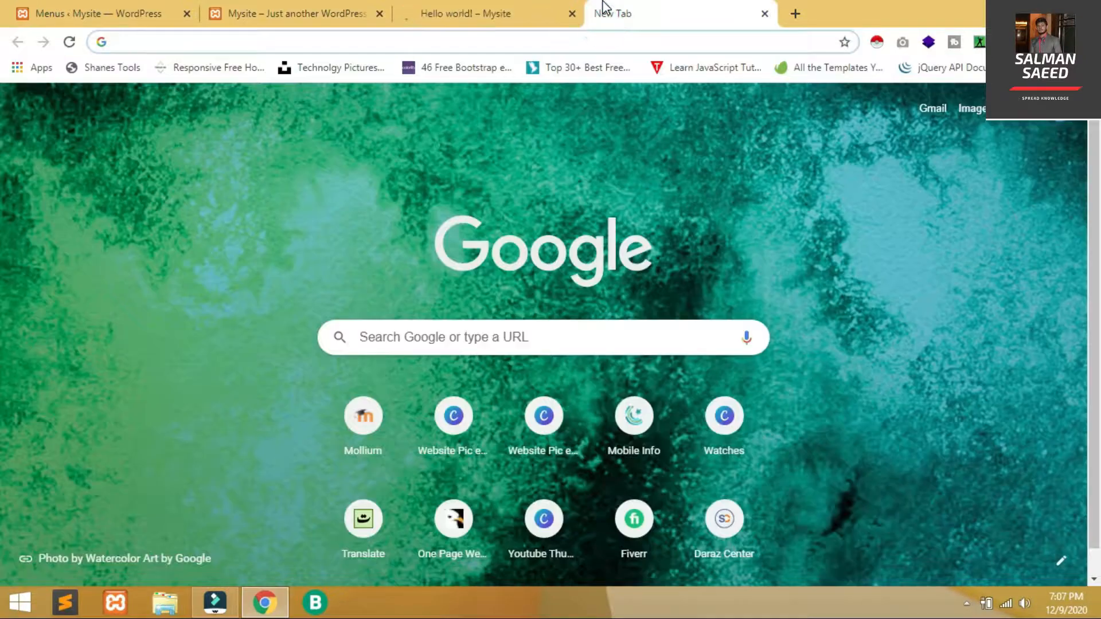
key(ctrl+w)
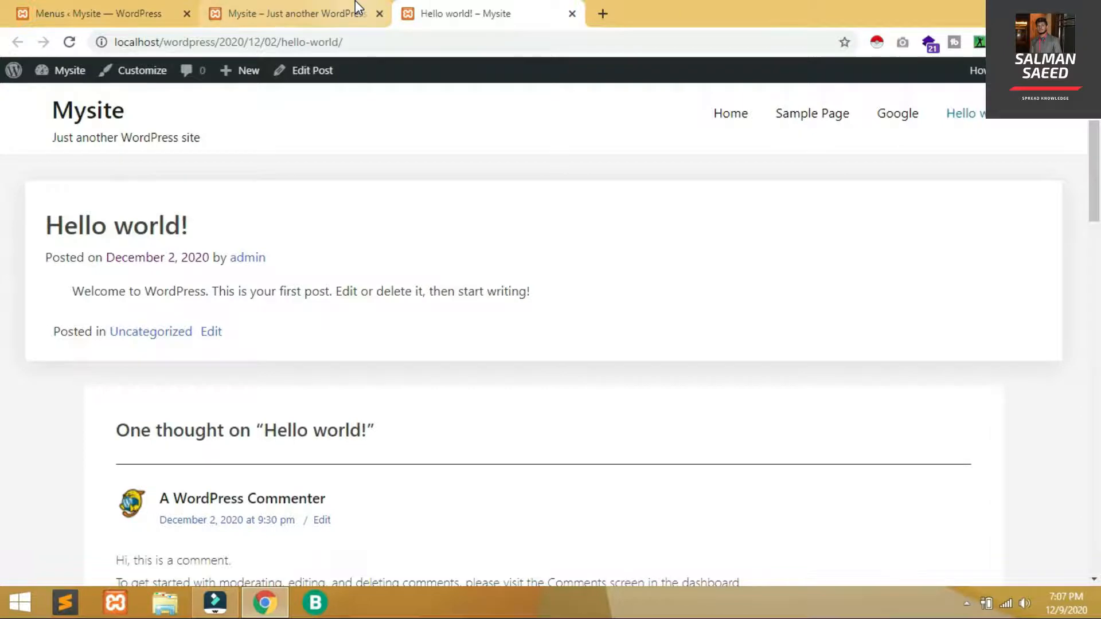
key(ctrl+w)
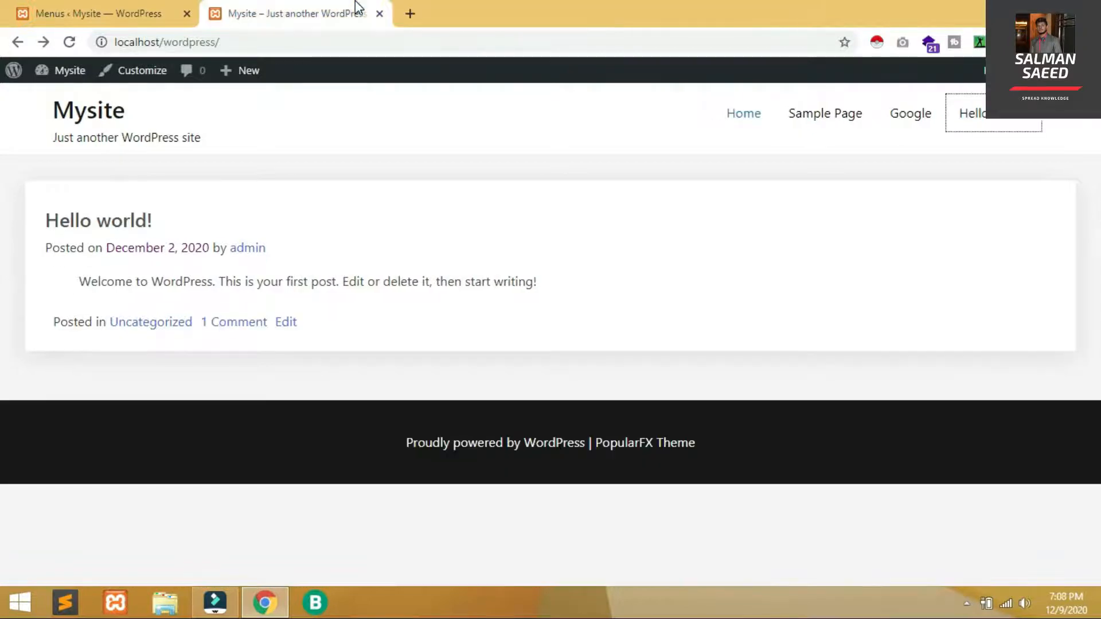
click(175, 4)
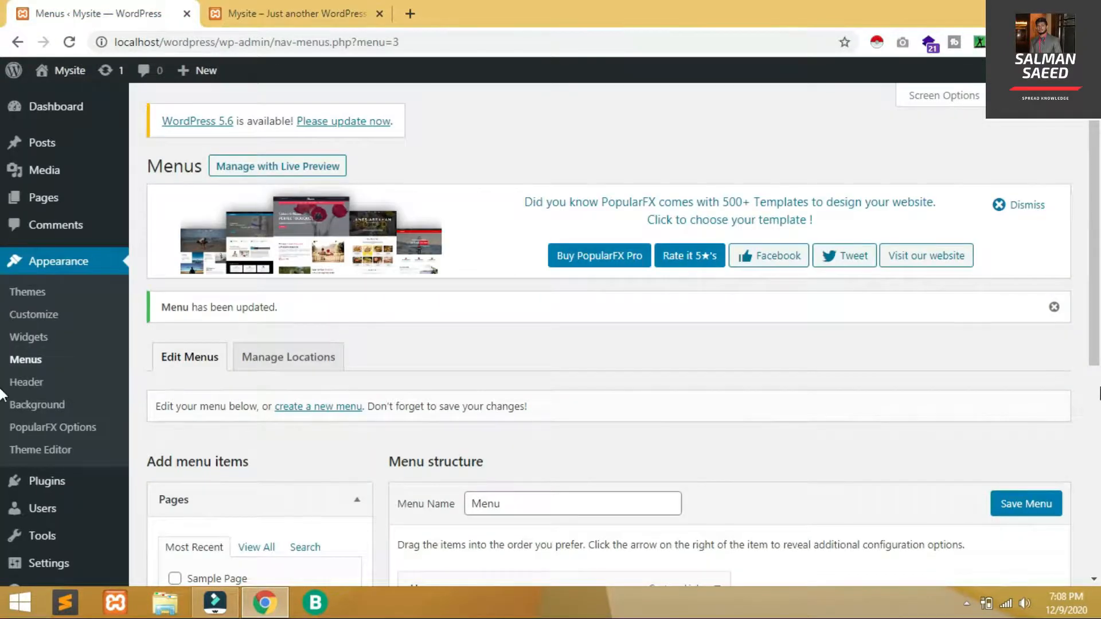
scroll(2, 395, down, 6)
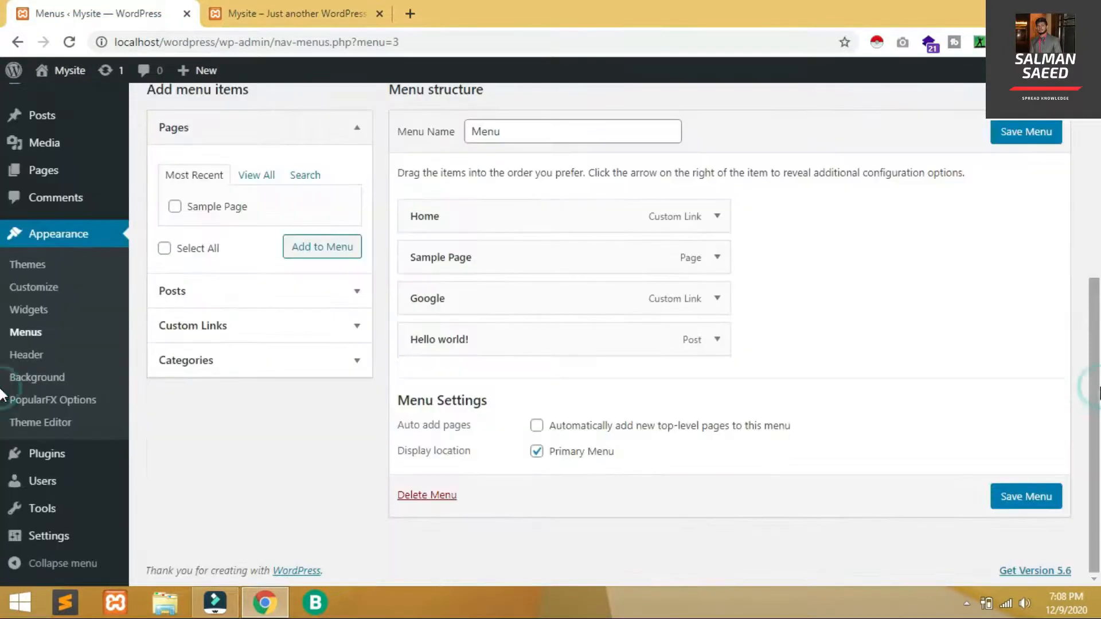
click(337, 366)
Add the Uncategorized category to the menu, nest Hello world! under it as a sub item, and save
click(175, 310)
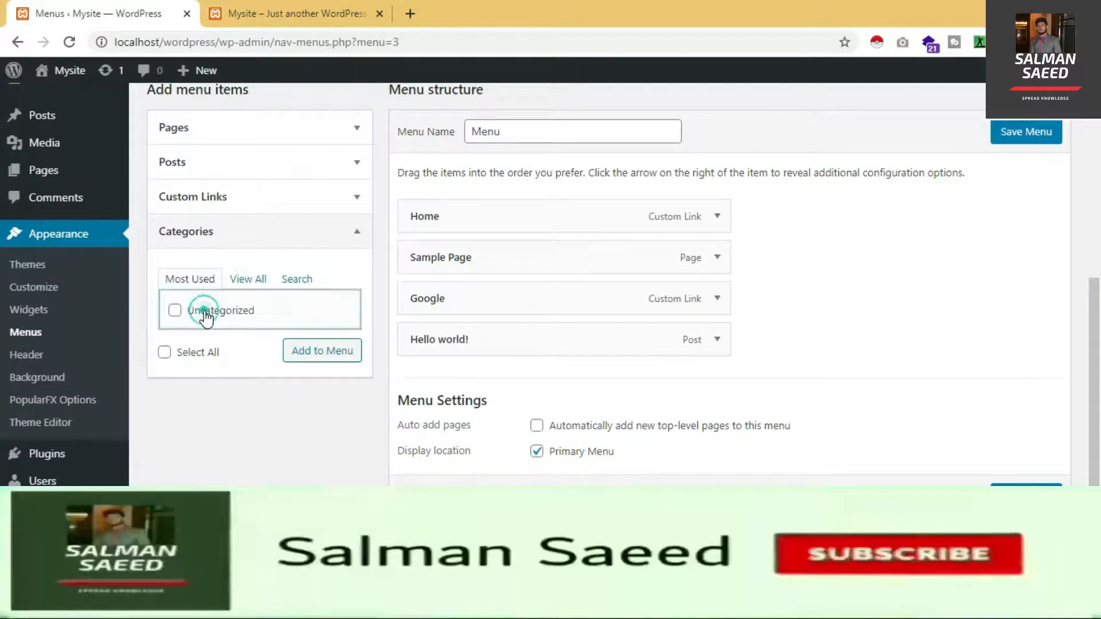
click(345, 359)
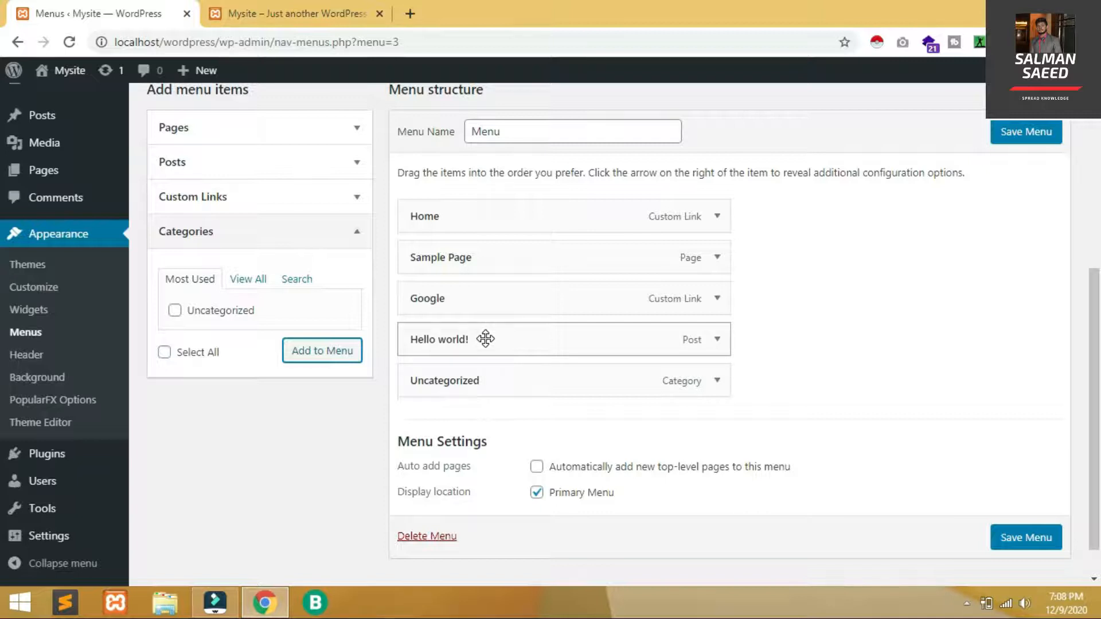
drag(485, 339, 514, 376)
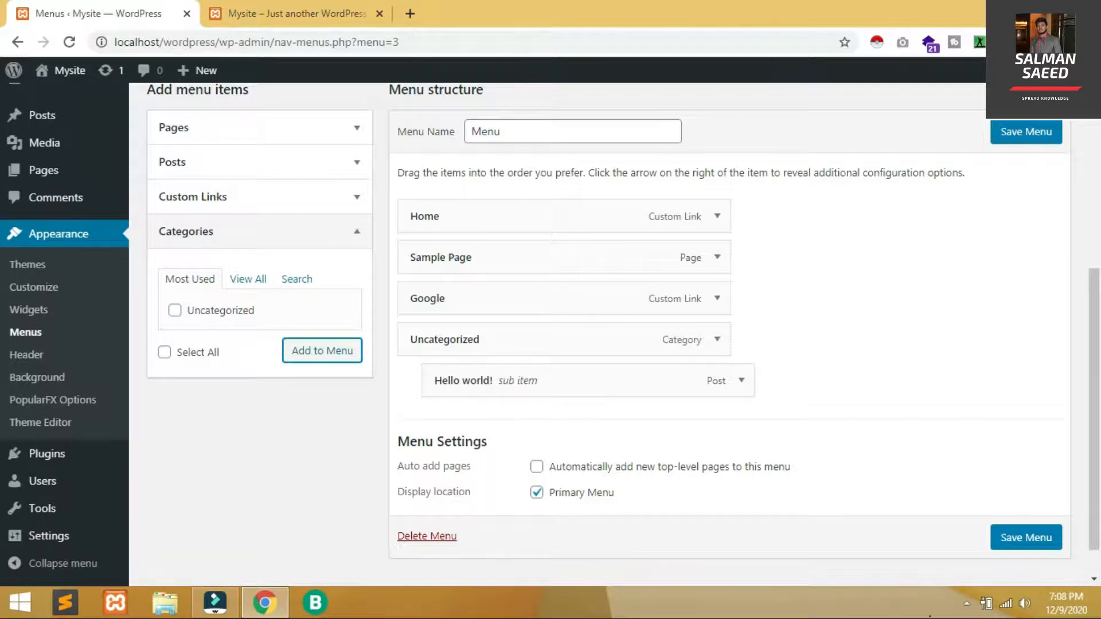
click(1031, 546)
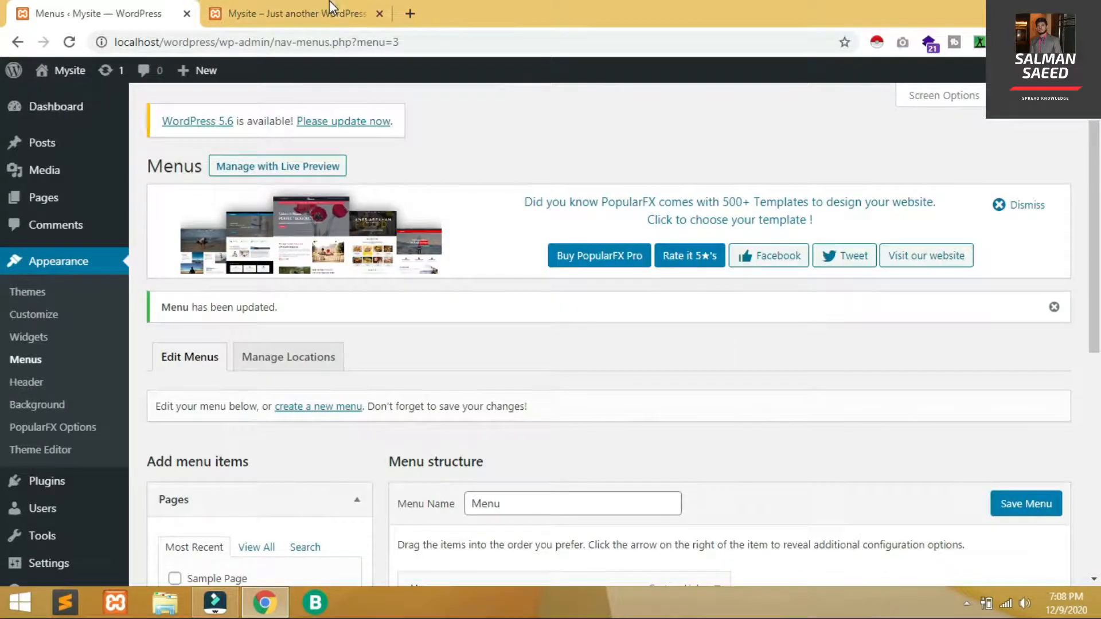
click(330, 6)
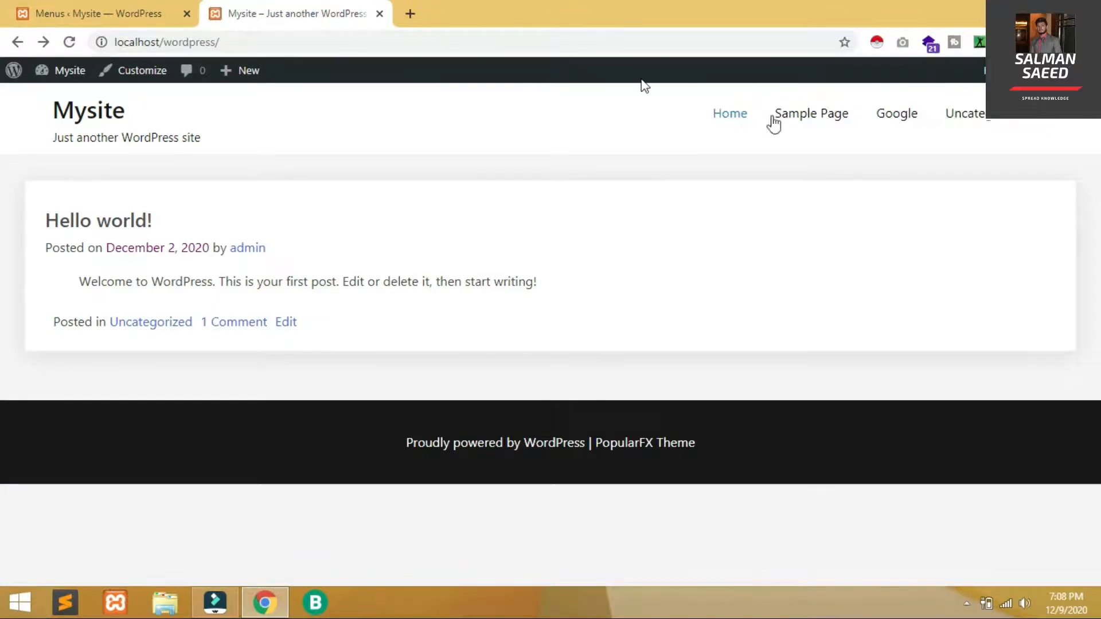
Check that Uncategorized drops down to Hello world! in the site header, then return to the admin
mouse_move(1041, 123)
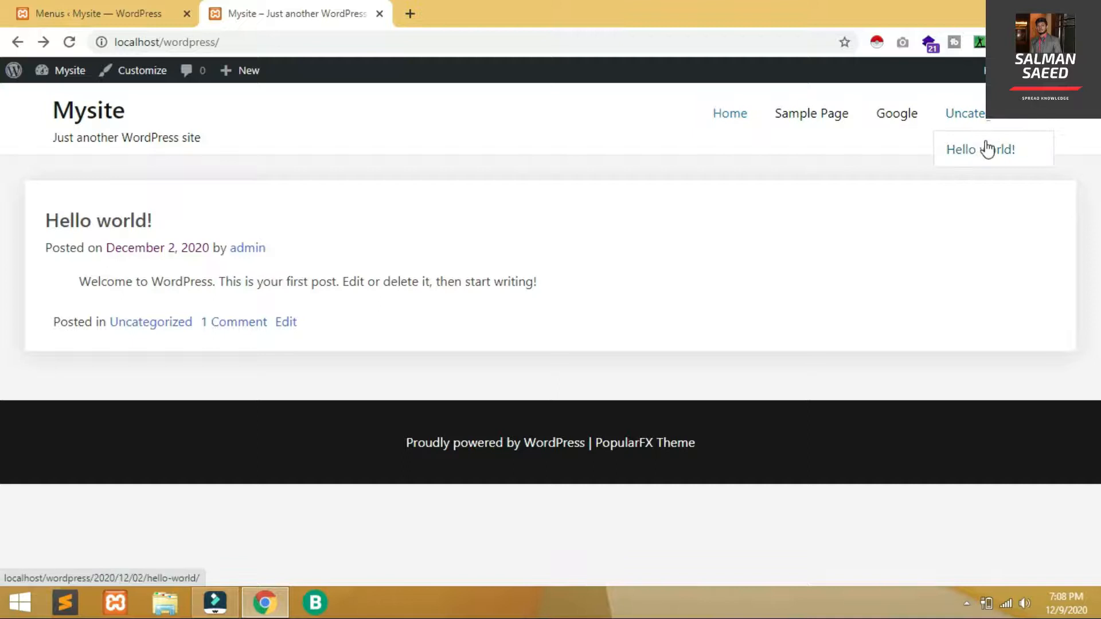
click(131, 4)
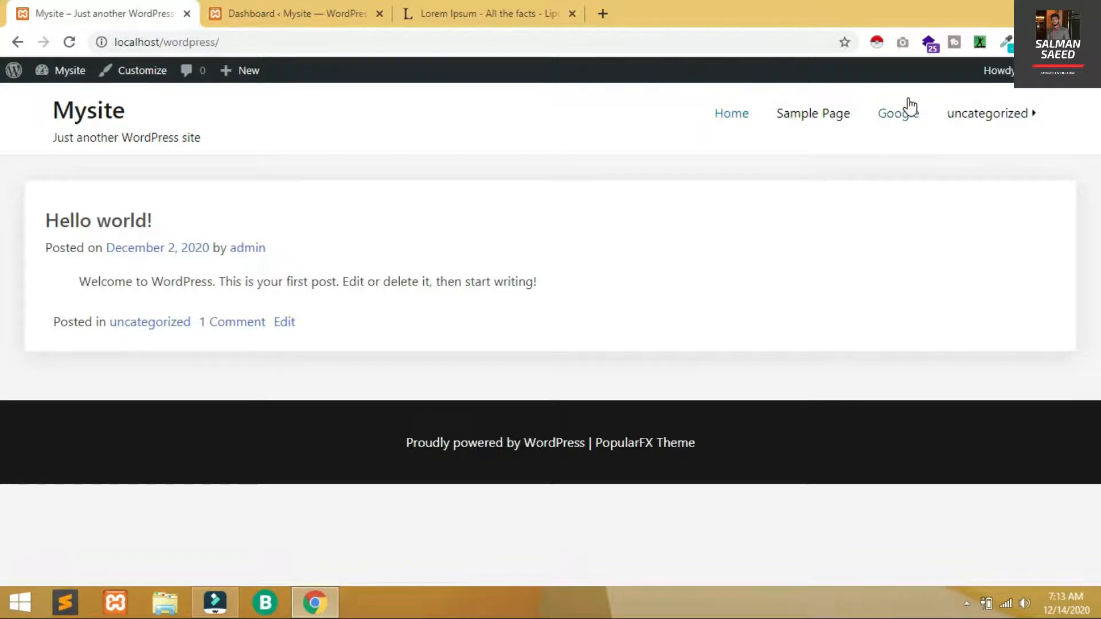
mouse_move(1000, 115)
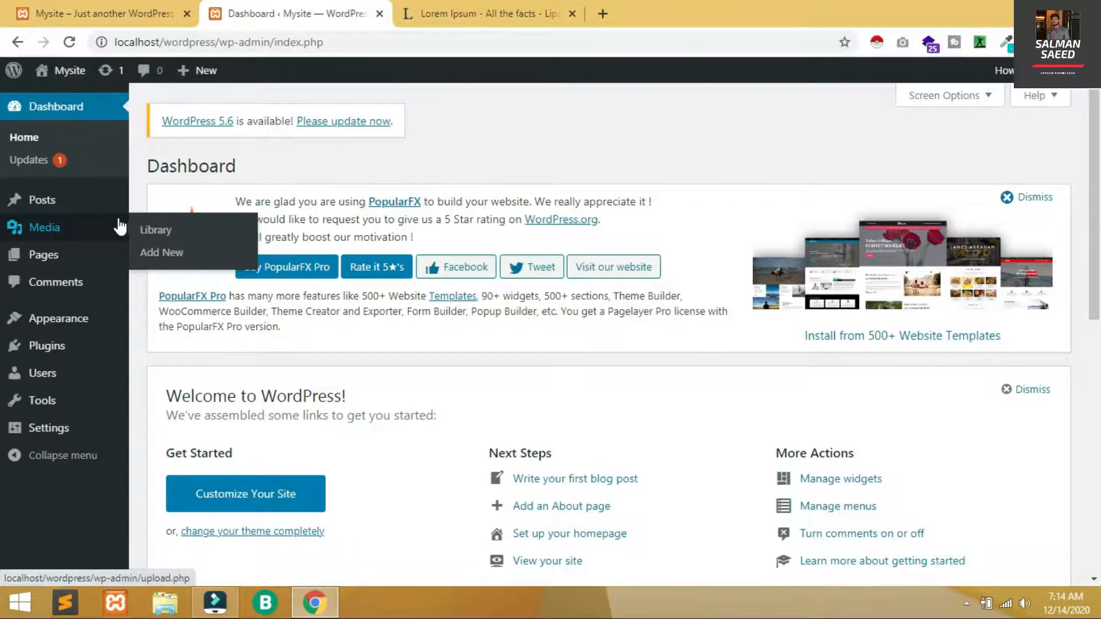
Go to Posts > Categories and open the Uncategorized category for editing
mouse_move(92, 205)
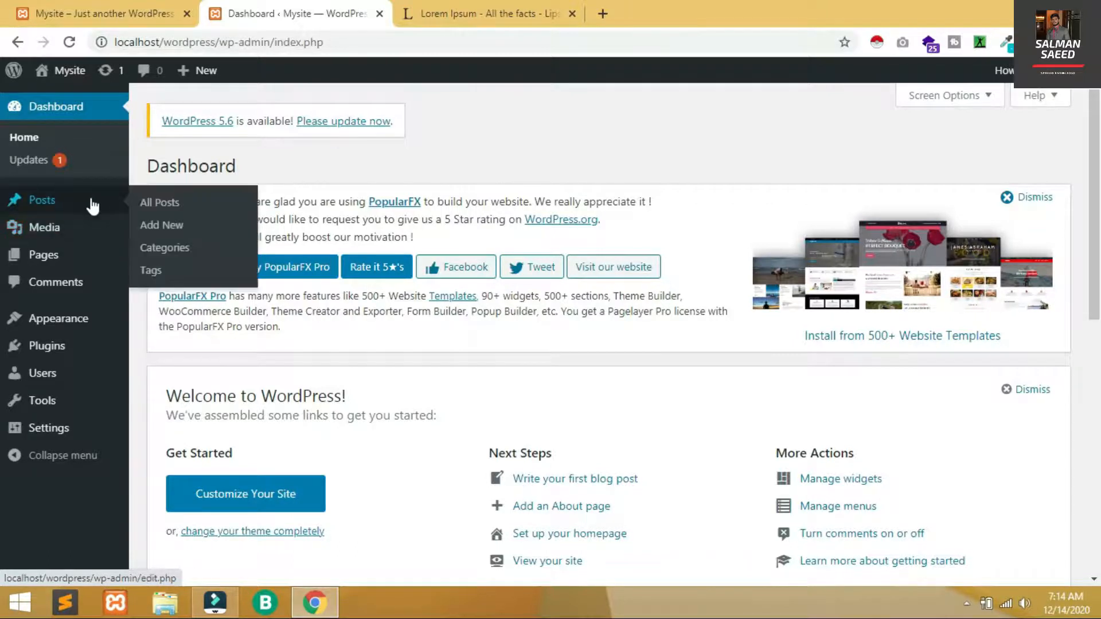
click(166, 249)
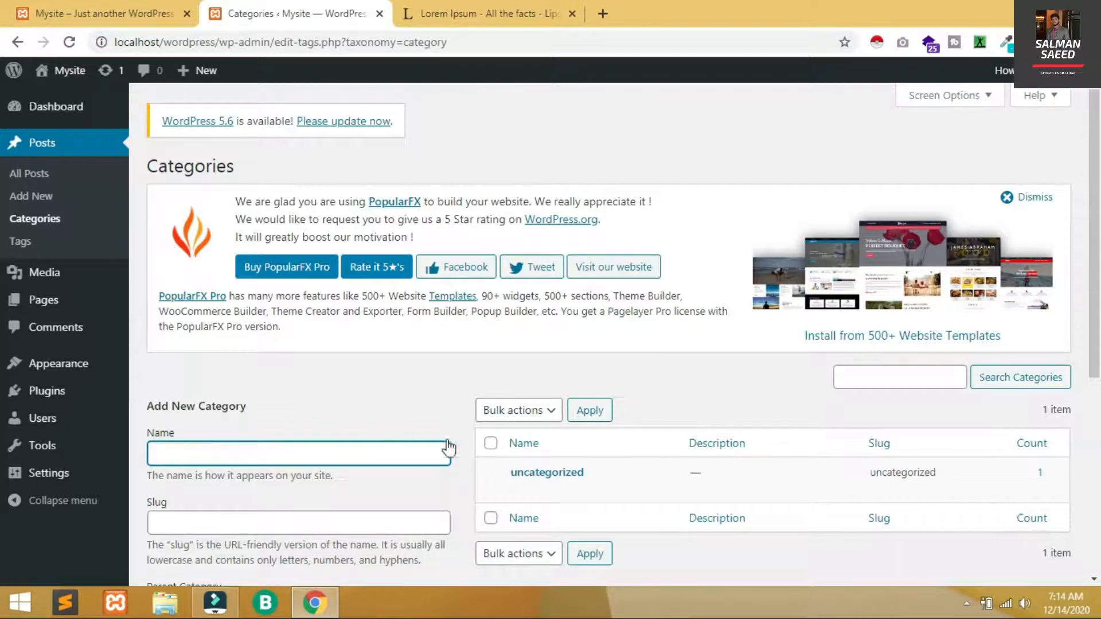
mouse_move(486, 474)
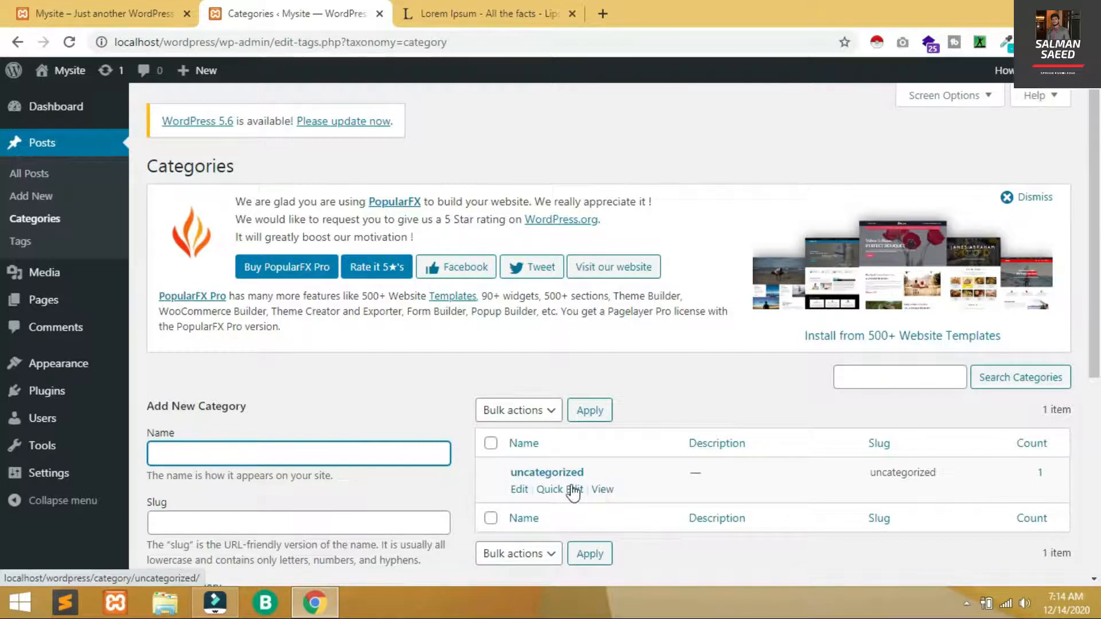
click(517, 490)
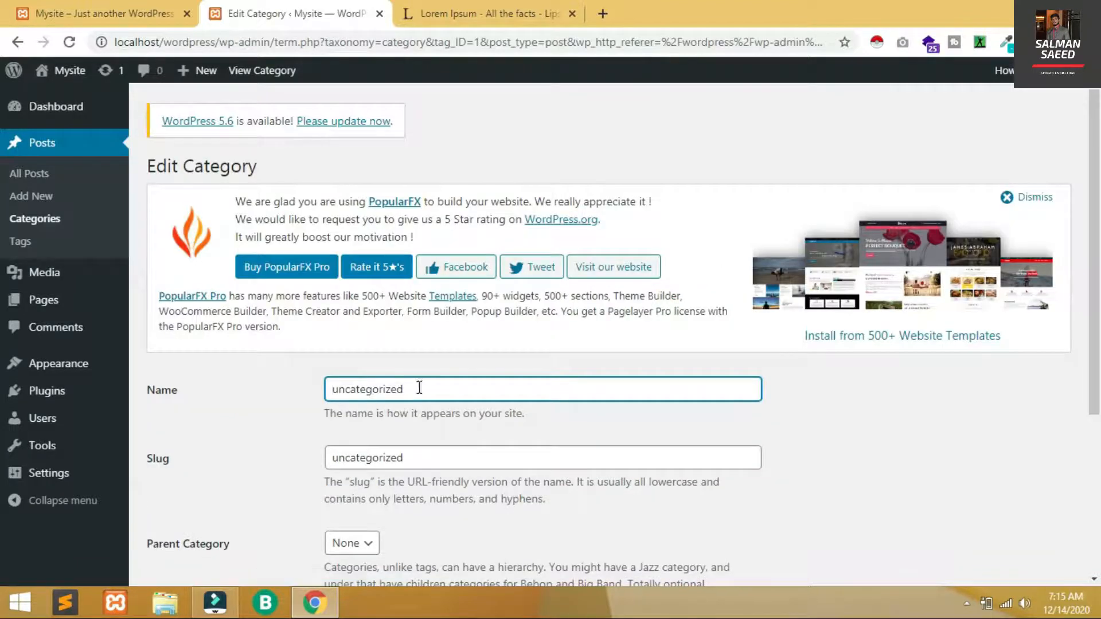
Rename the category to Cars and set its slug to Cars
double_click(418, 387)
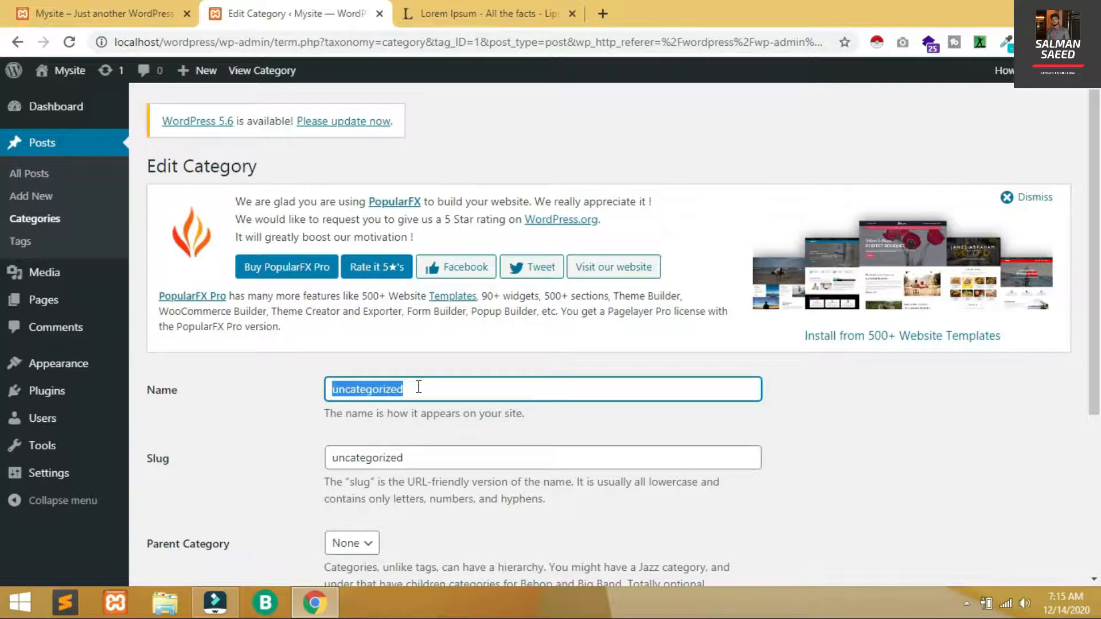
text(Cars)
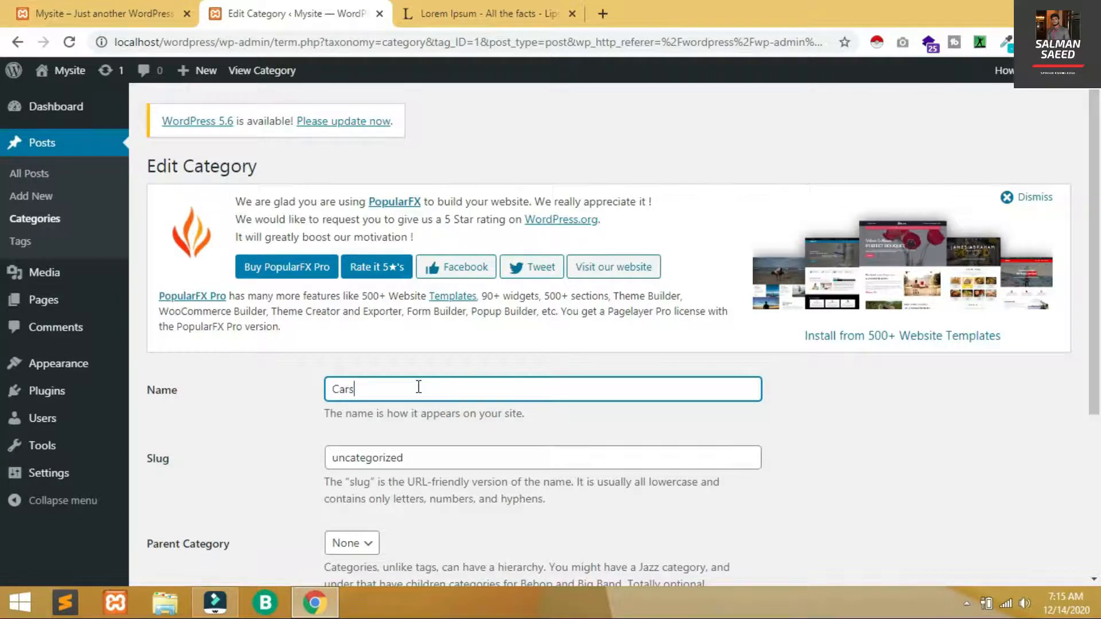
key(ctrl+a)
key(ctrl+c)
double_click(410, 457)
key(ctrl+v)
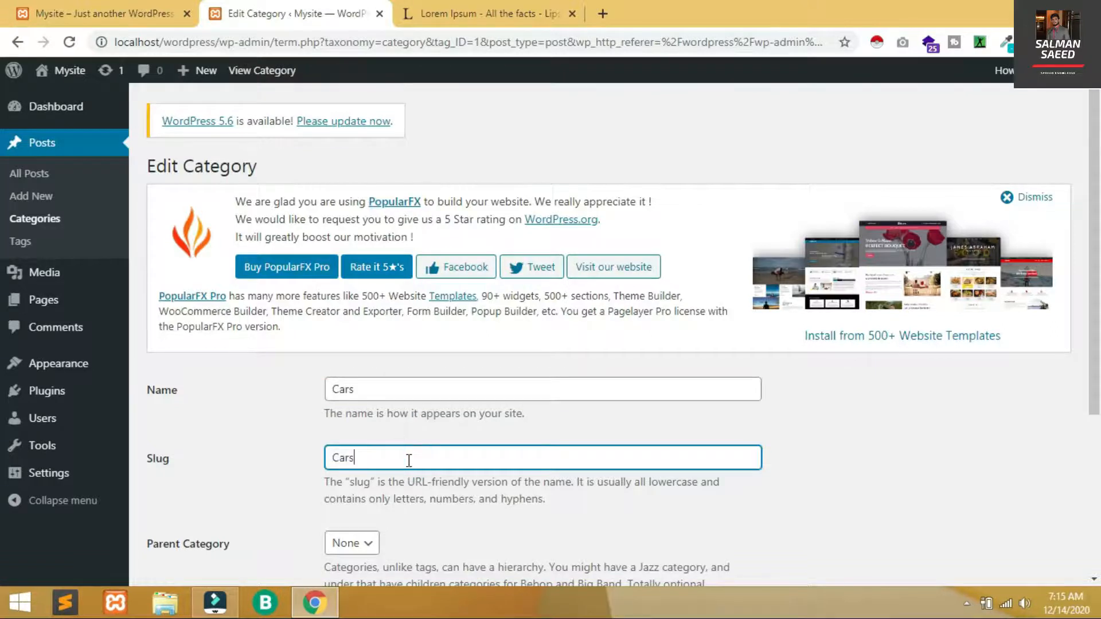
drag(1093, 387, 1095, 555)
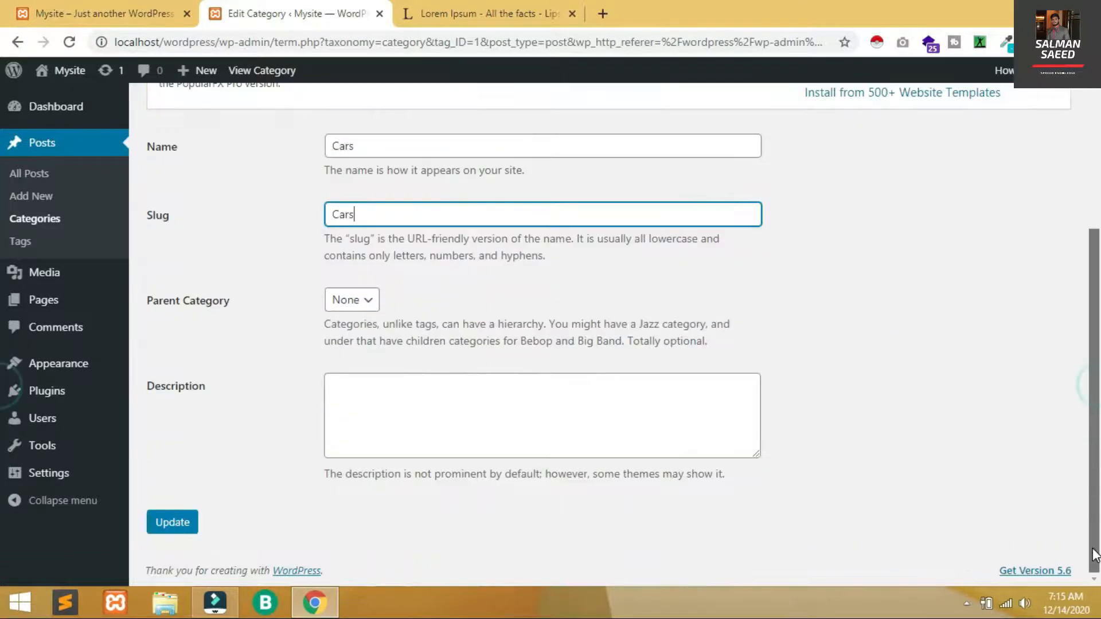
Paste the first Lorem Ipsum paragraph from lipsum.com as the description and update the category
click(541, 7)
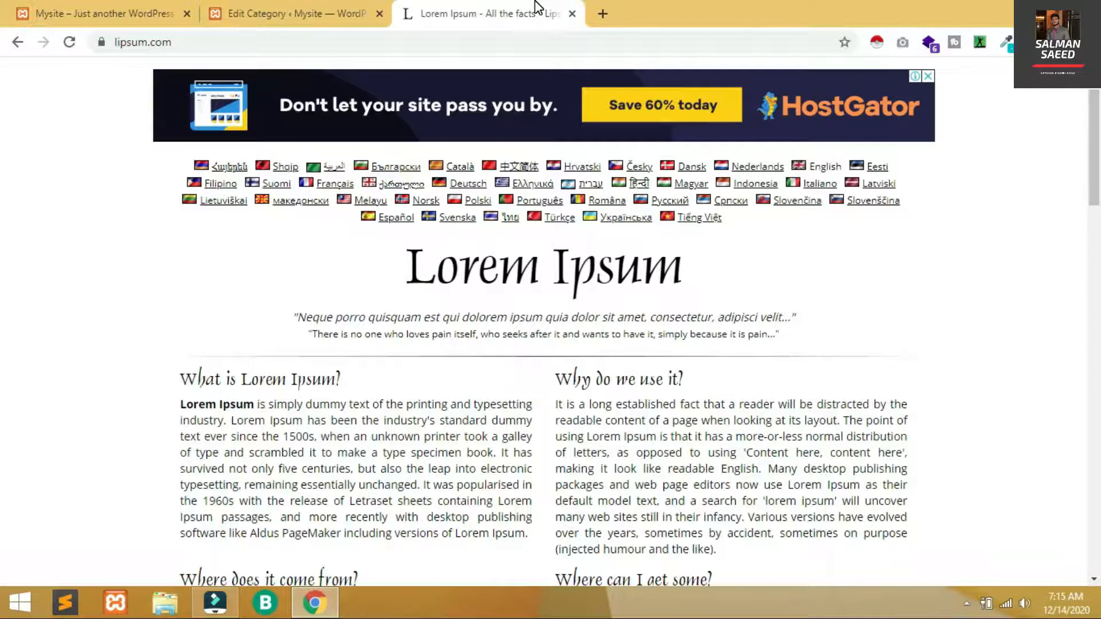
triple_click(313, 468)
key(ctrl+c)
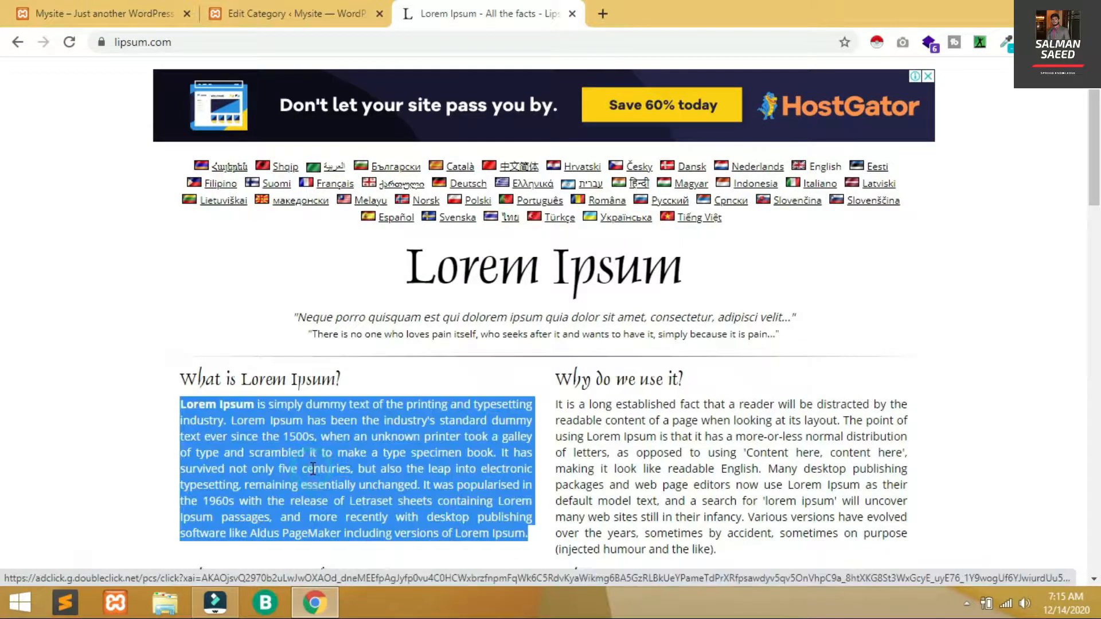
click(288, 19)
click(367, 408)
key(ctrl+v)
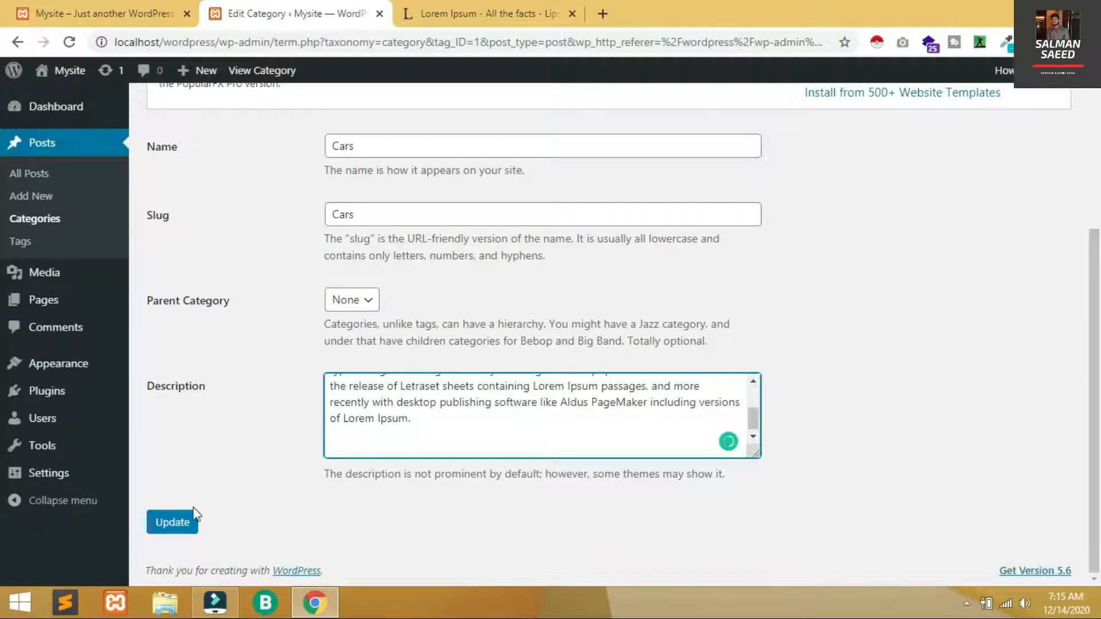
click(184, 520)
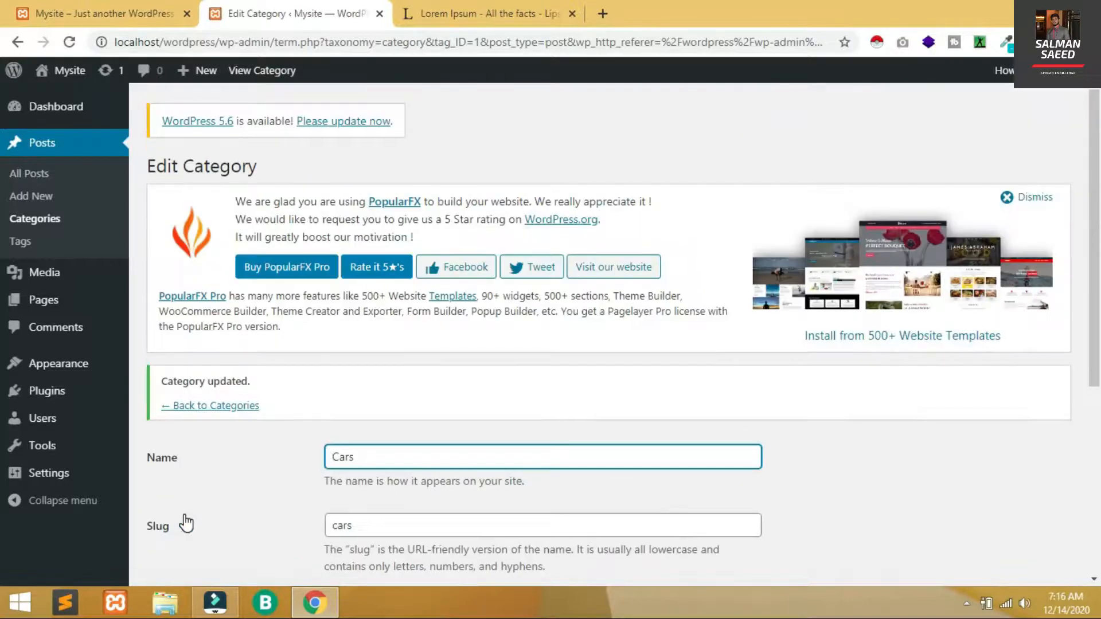
Back in the Categories list, reload the site to confirm the menu reads Cars, then return to Categories
click(212, 407)
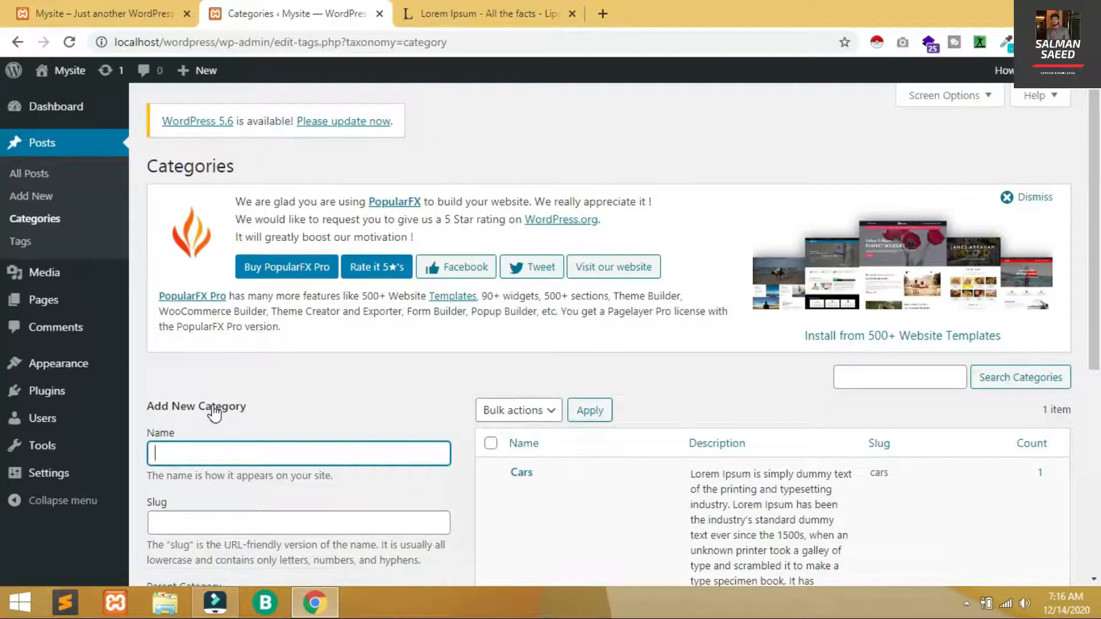
drag(1091, 263, 1091, 388)
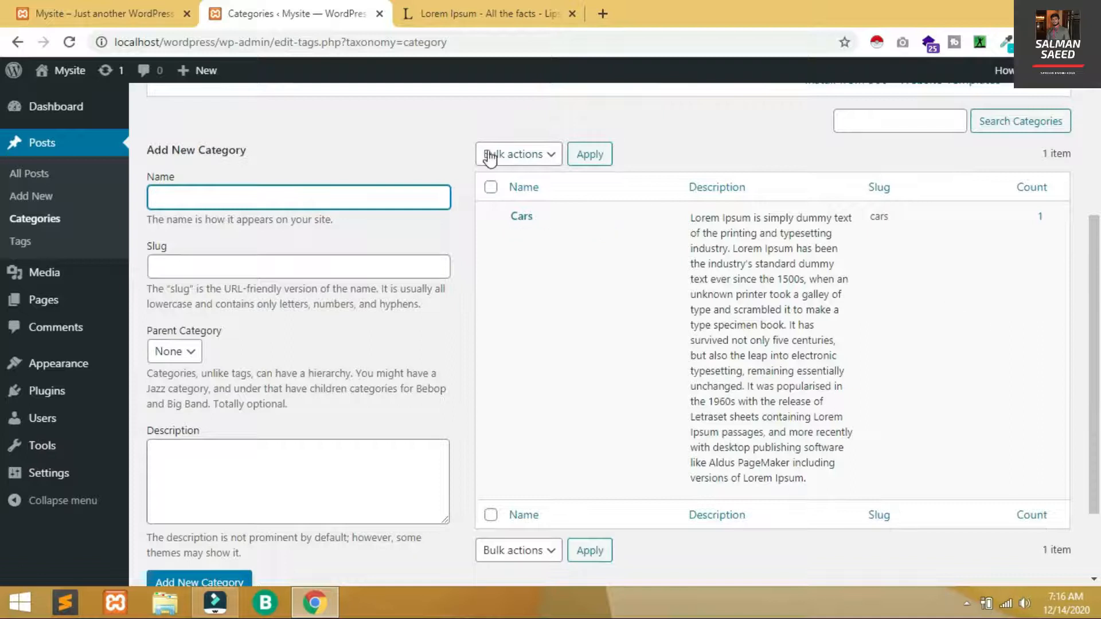
click(100, 8)
mouse_move(1005, 126)
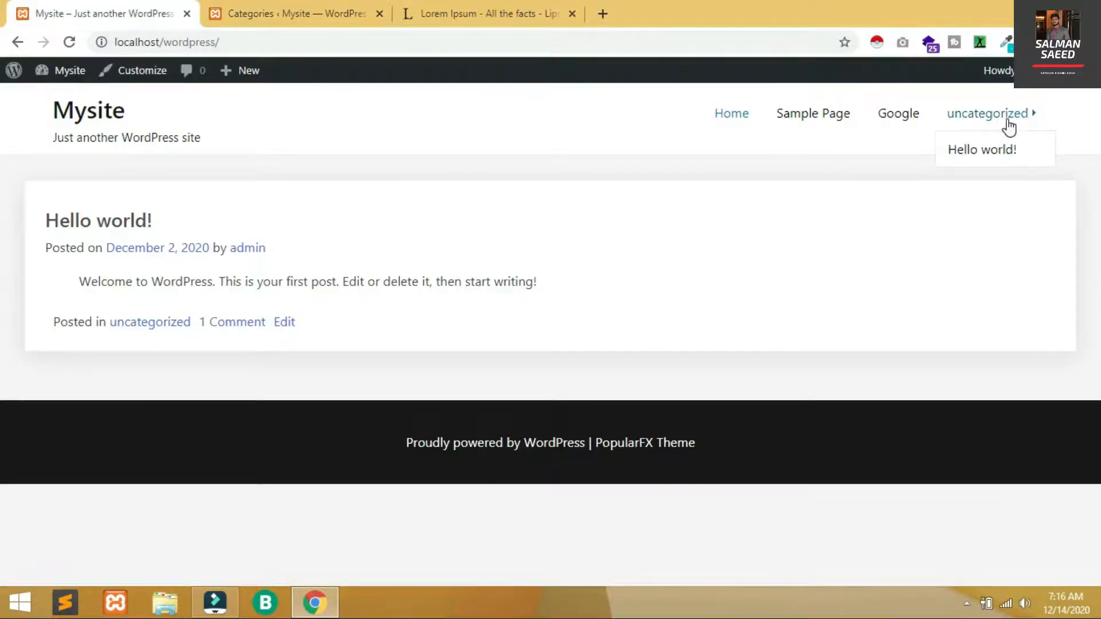
click(735, 48)
key(Return)
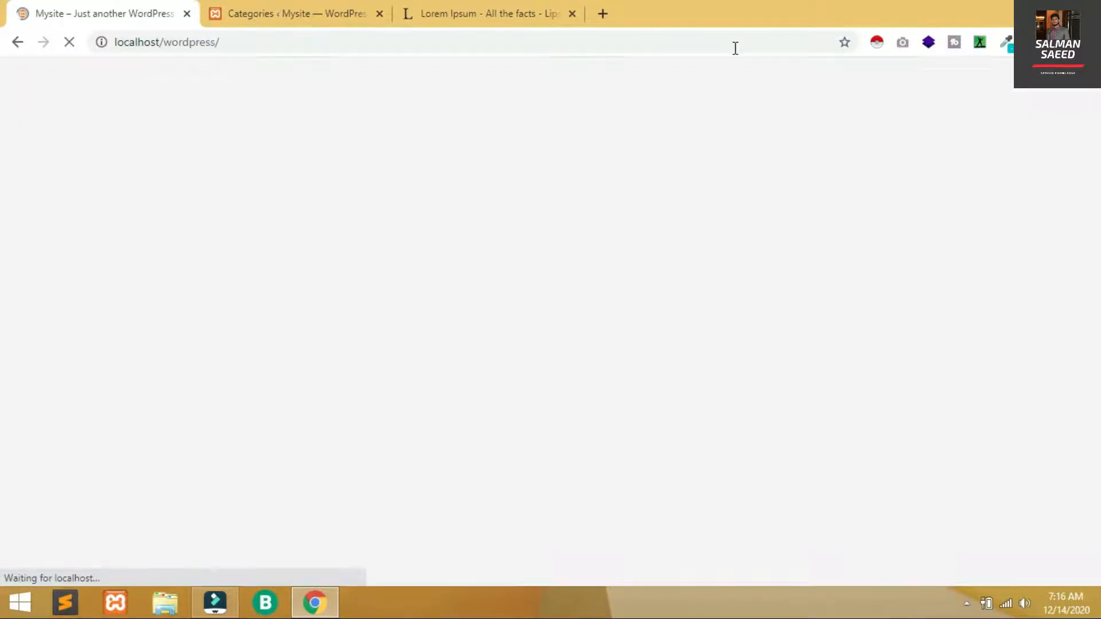
mouse_move(1014, 119)
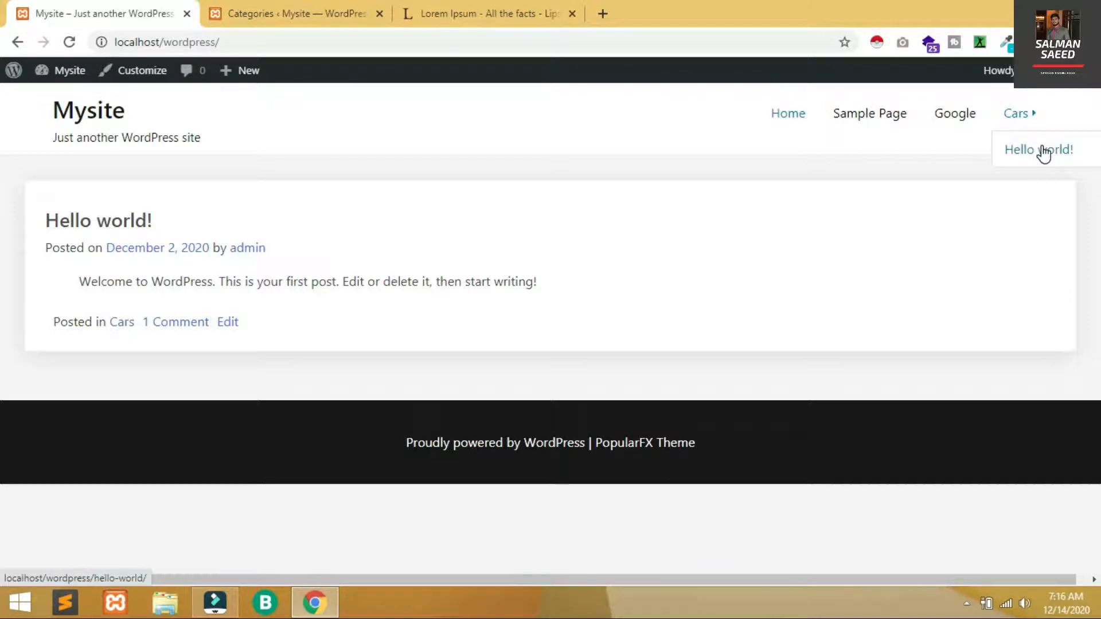
click(318, 7)
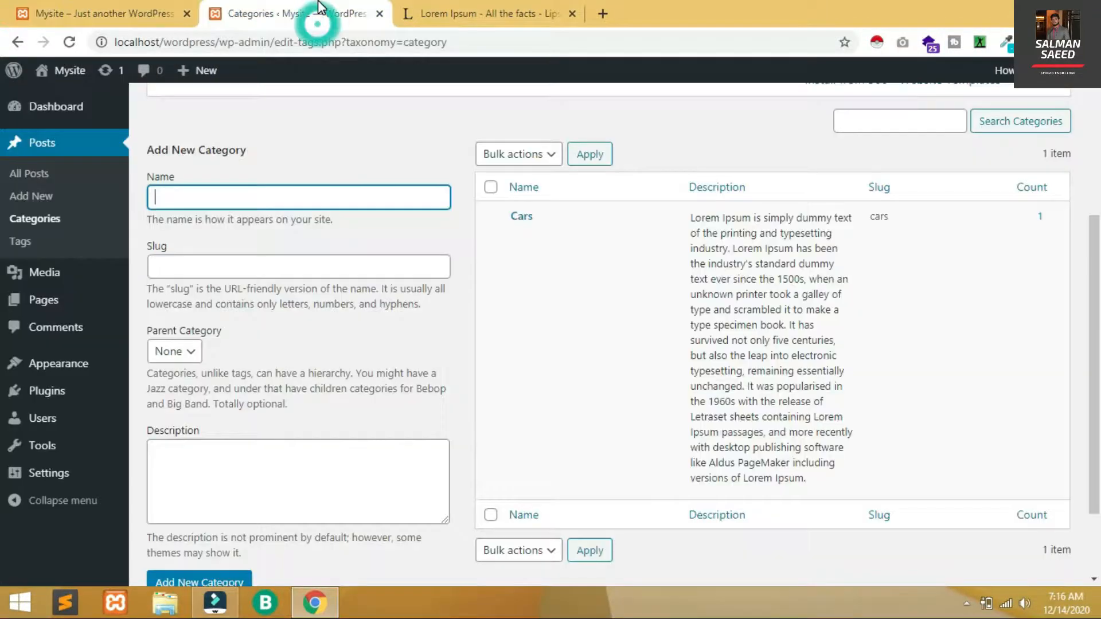
Enter the new category name Honda, slug honda, and choose Cars as the parent
click(234, 201)
text(Ho)
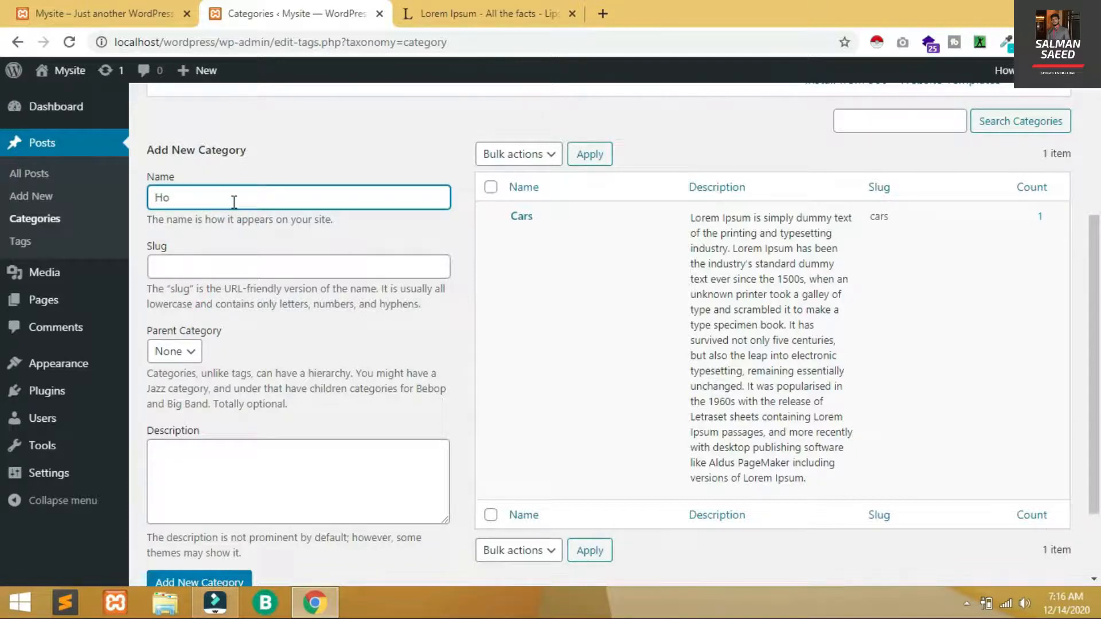
click(224, 257)
click(225, 261)
text(honda)
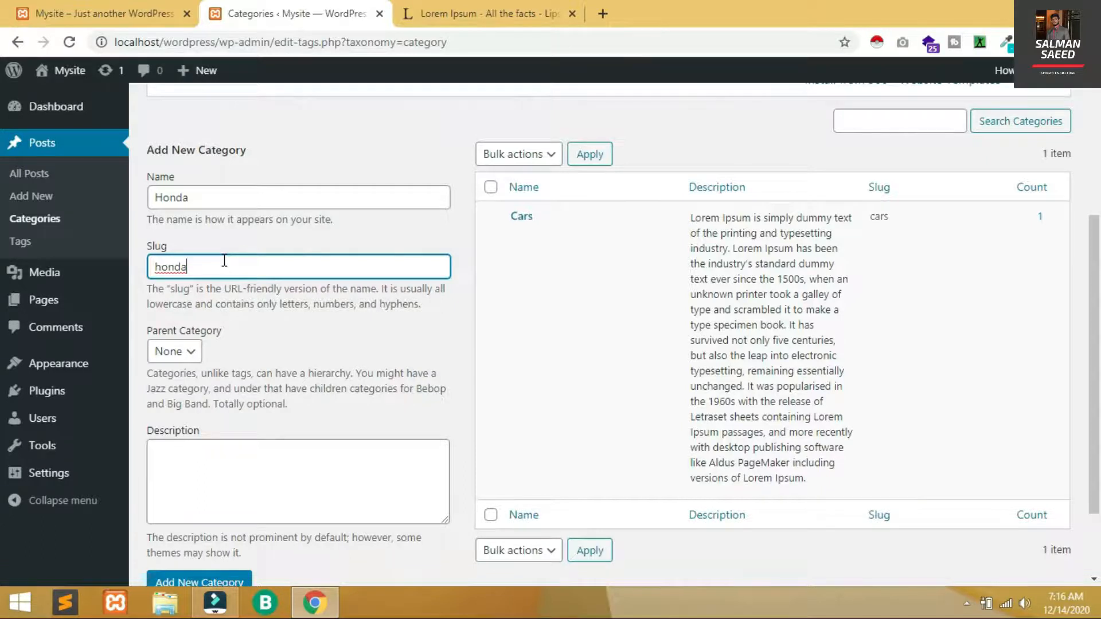
click(175, 351)
click(166, 387)
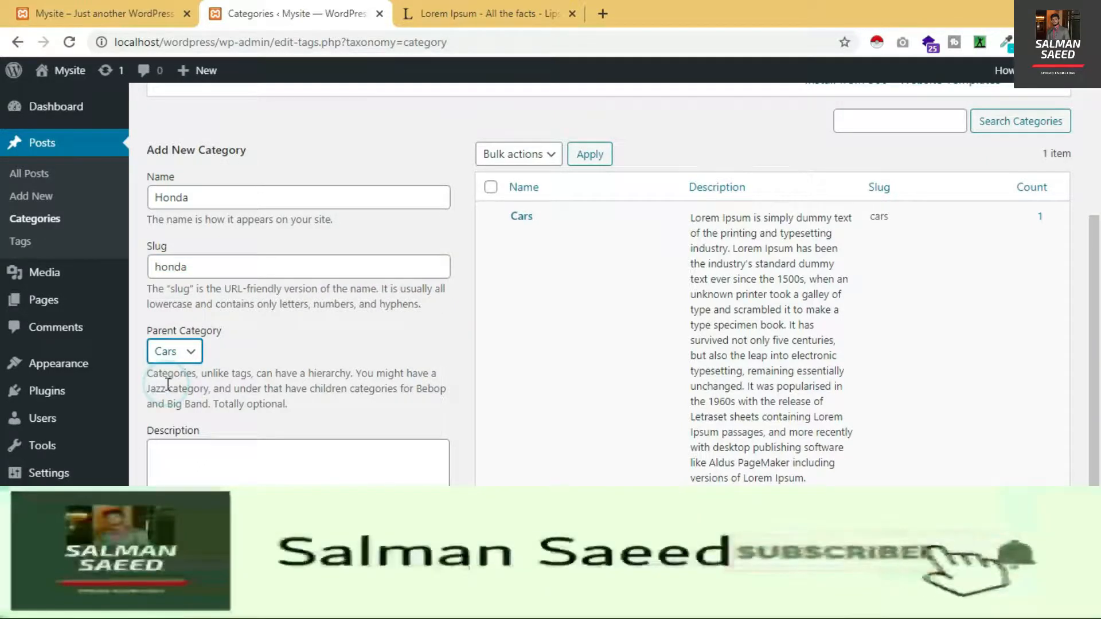
Paste the Lorem Ipsum description, add the Honda category, and review it in the list
click(179, 476)
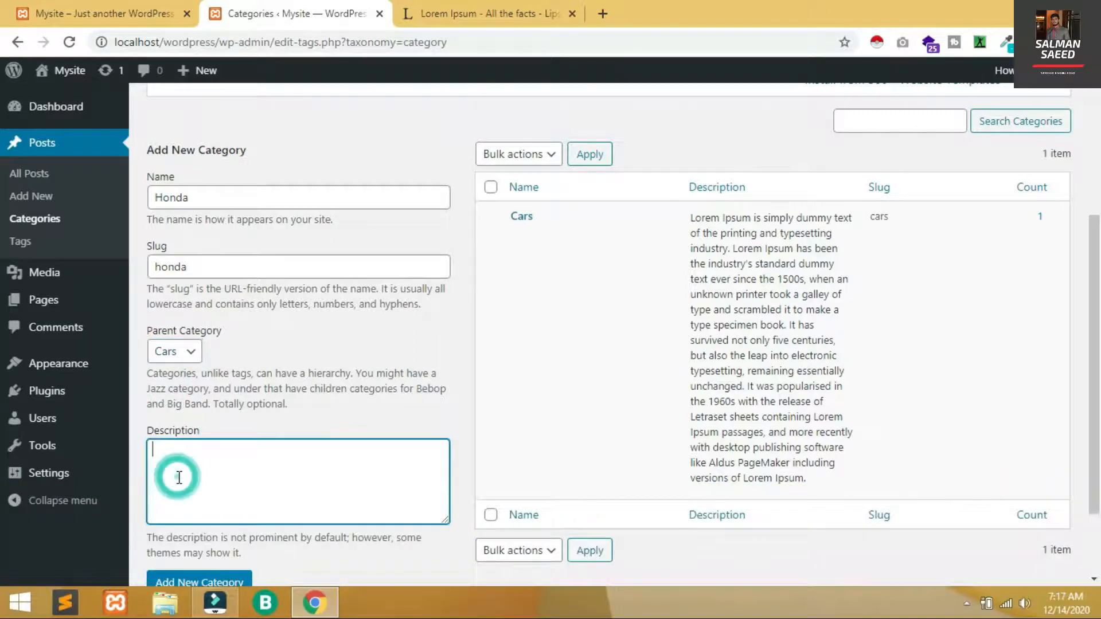
key(ctrl+v)
key(BackSpace)
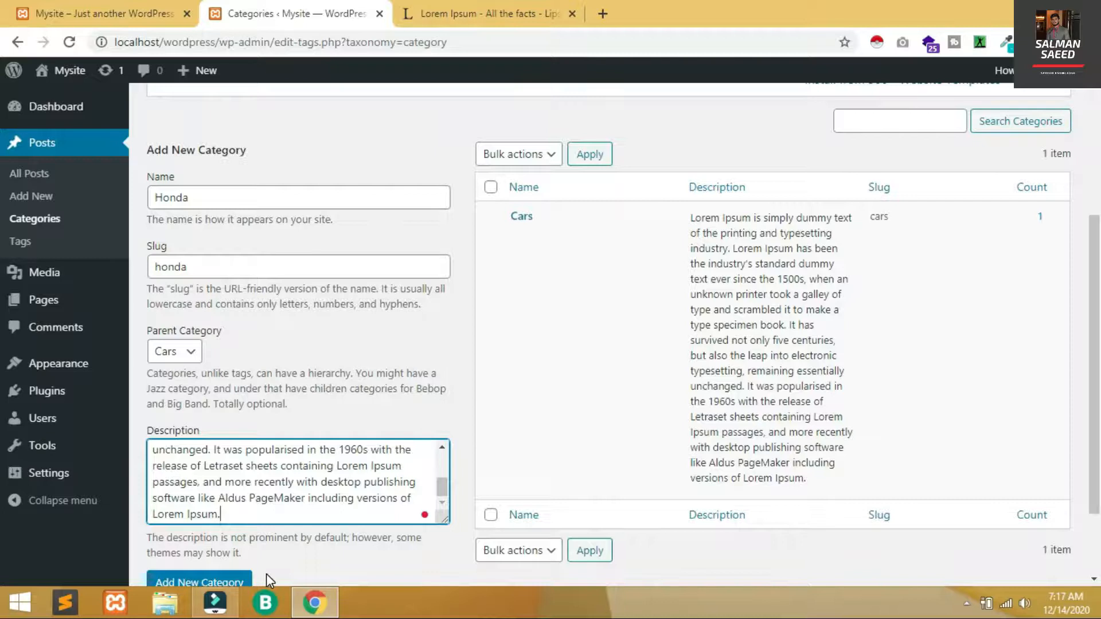
click(210, 581)
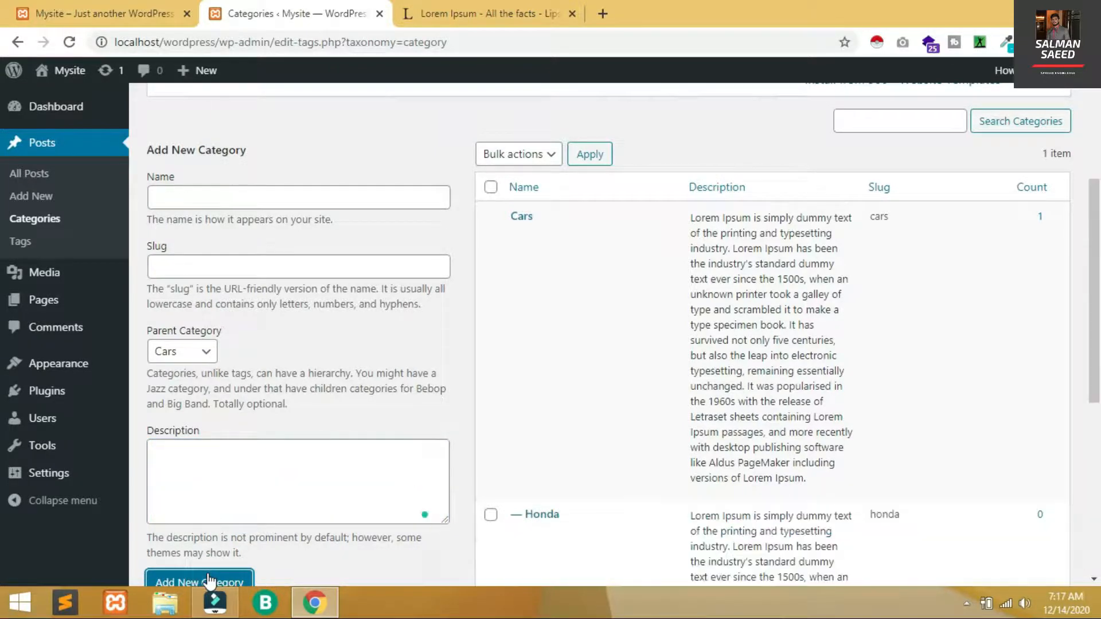
drag(1099, 315, 1095, 414)
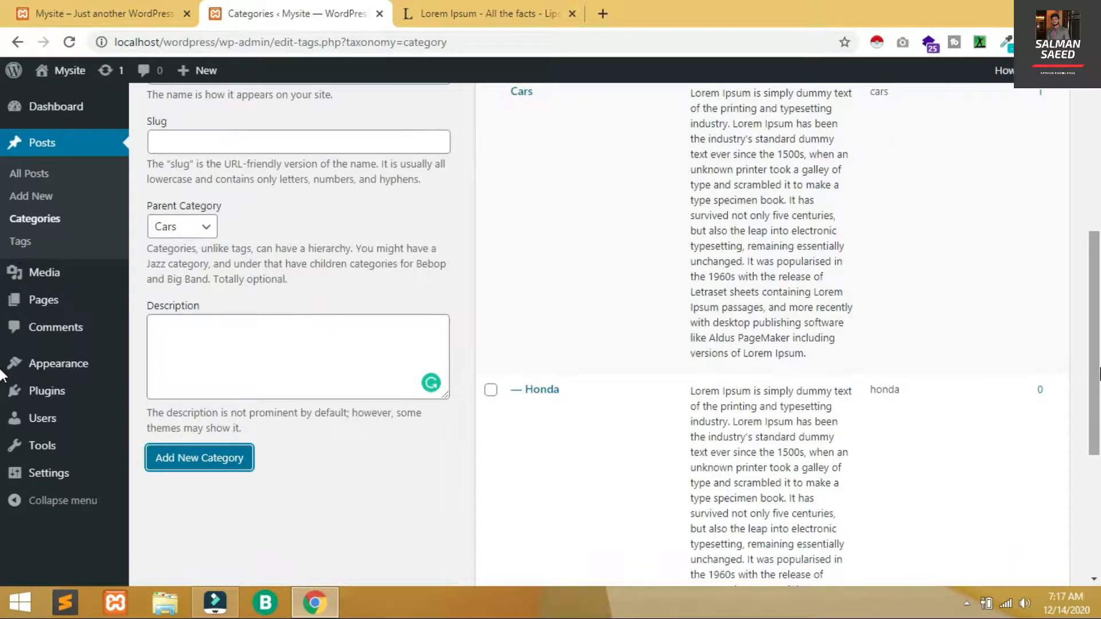
scroll(552, 362, down, 1)
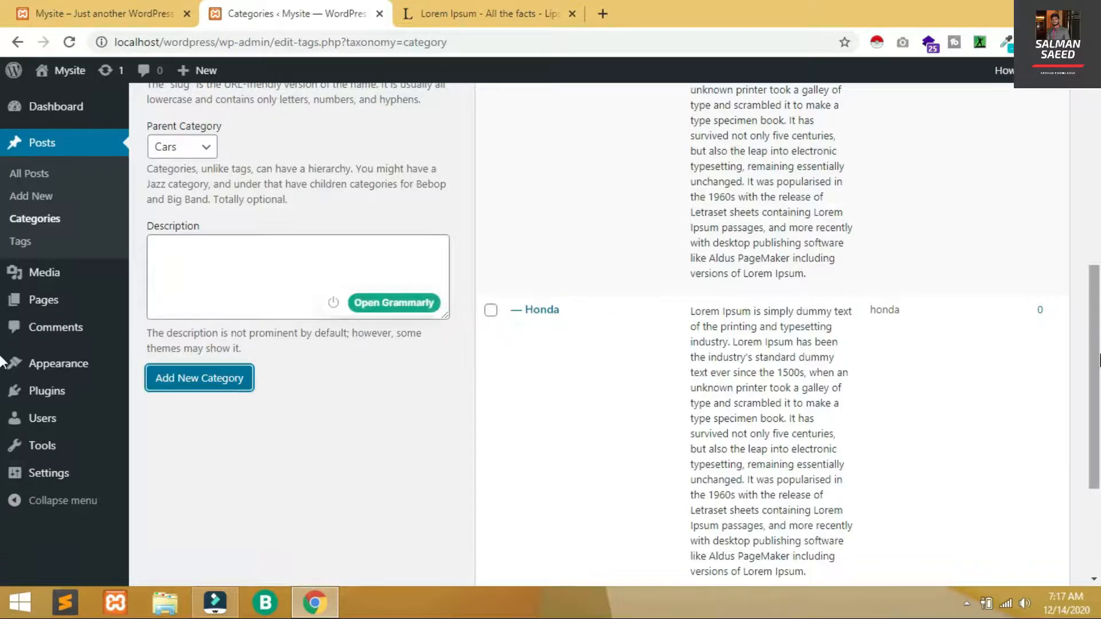
scroll(3, 281, up, 3)
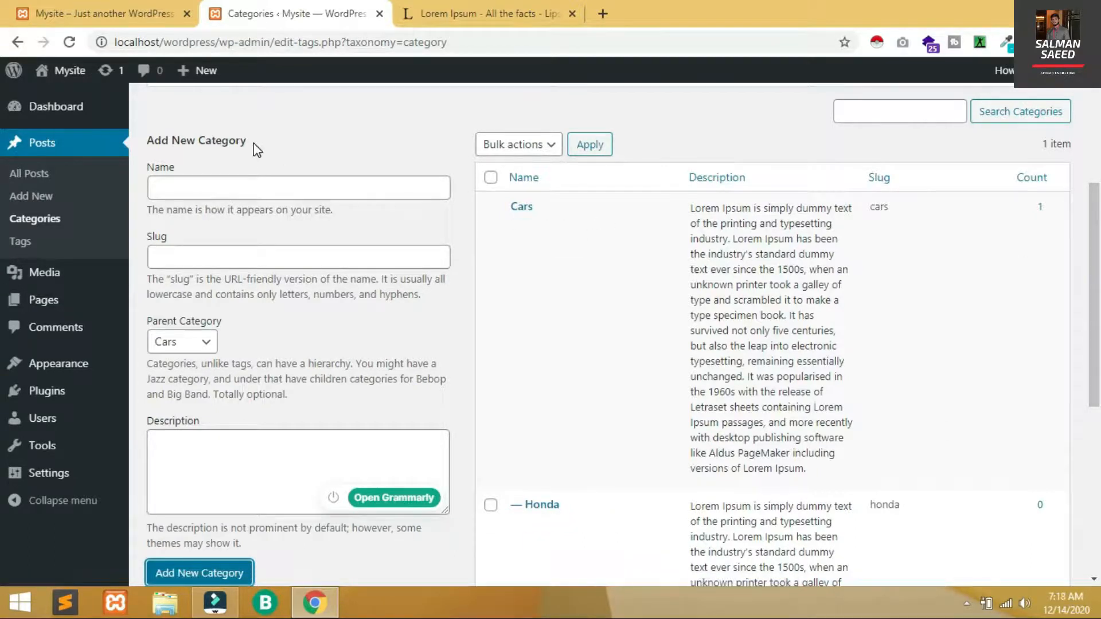
Add a Honda City category under parent Honda with the pasted Lorem Ipsum description
click(261, 194)
text(H)
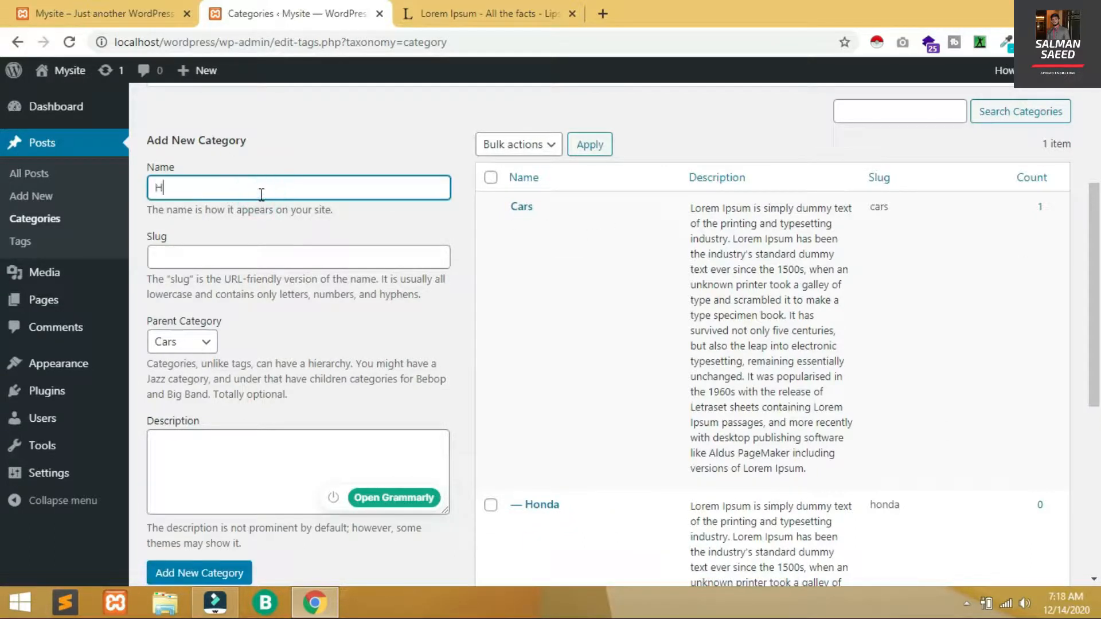
text(onda C)
click(196, 333)
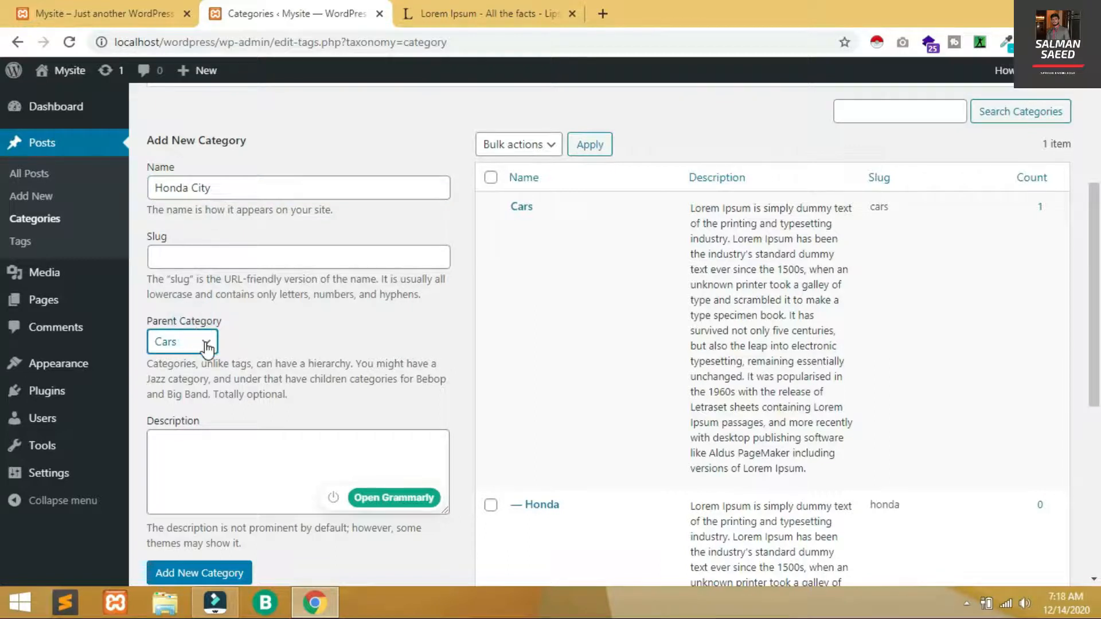
click(205, 343)
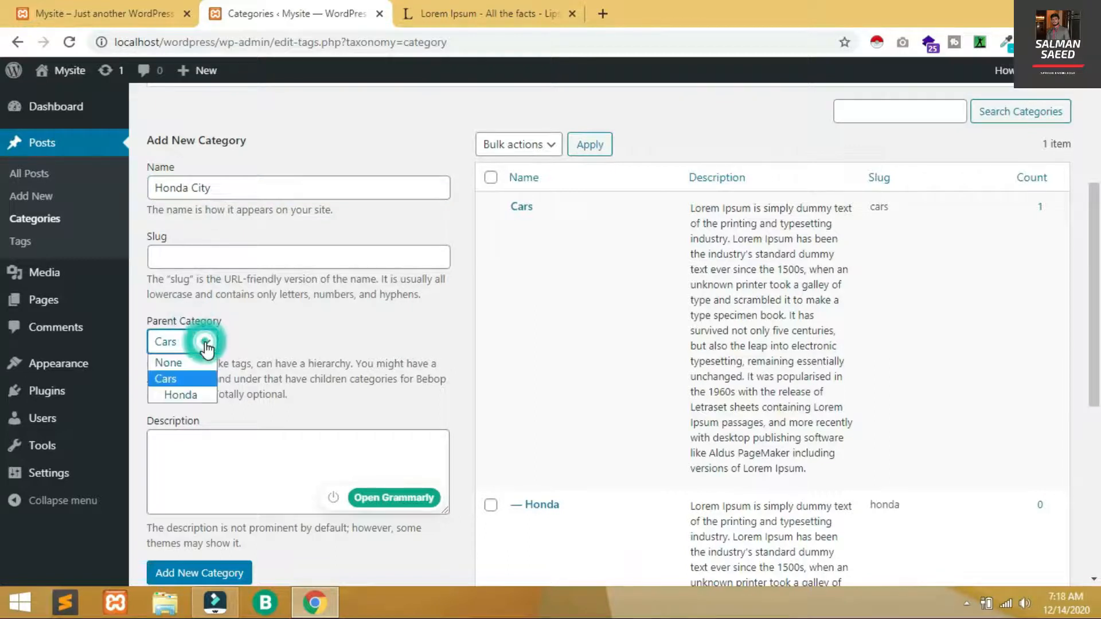
click(189, 393)
click(203, 457)
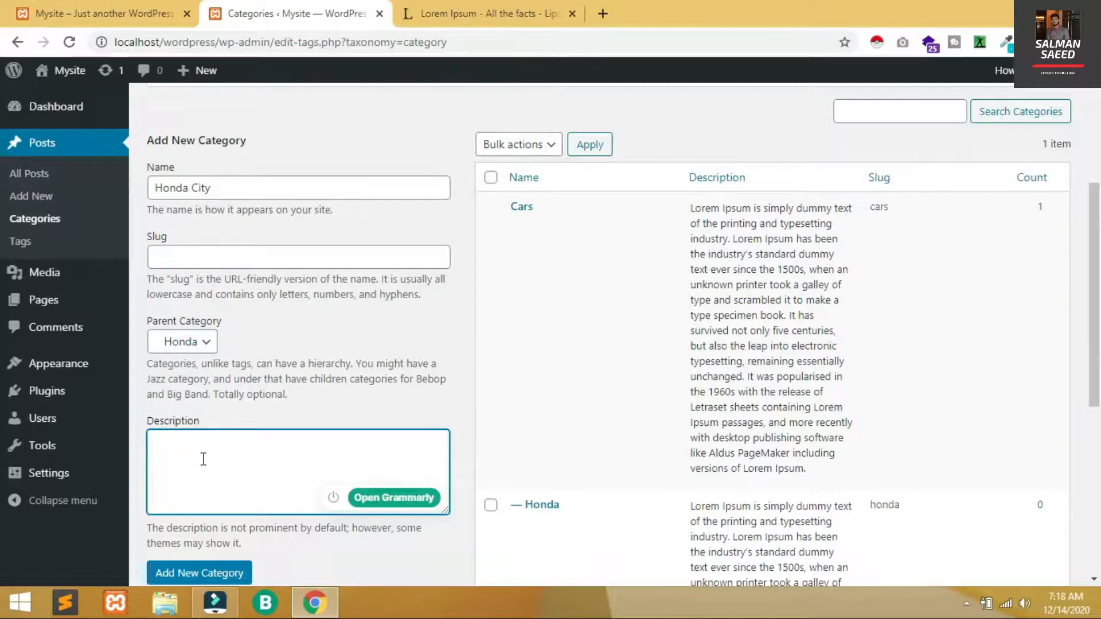
key(ctrl+v)
key(BackSpace)
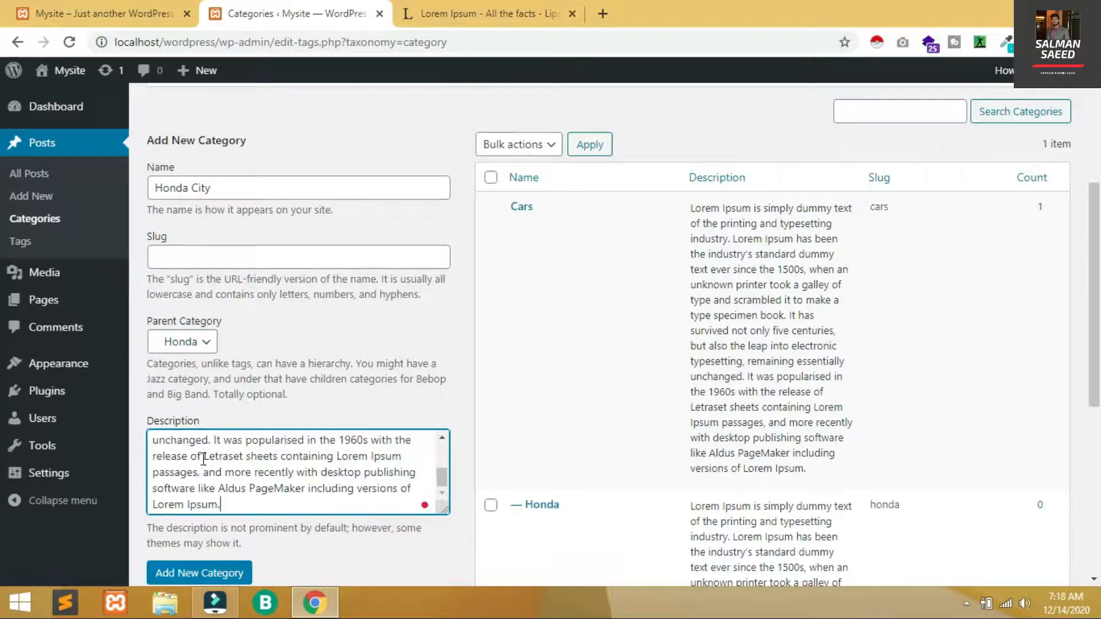
click(219, 573)
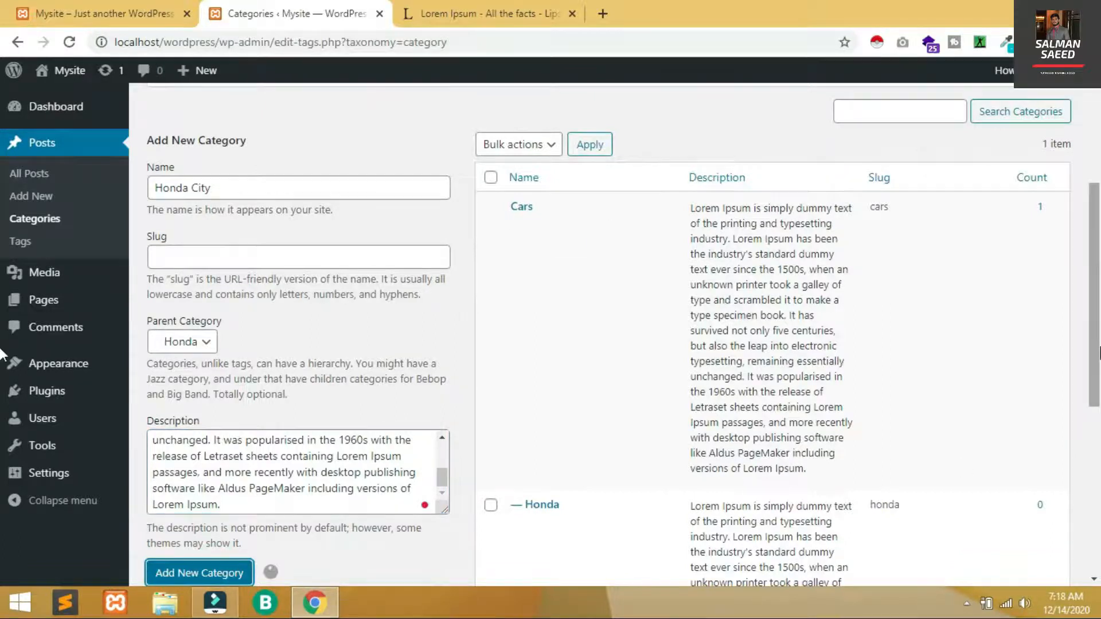
Scroll the categories list to confirm the Honda City row and its honda-city slug
scroll(1095, 433, down, 2)
scroll(1095, 433, down, 4)
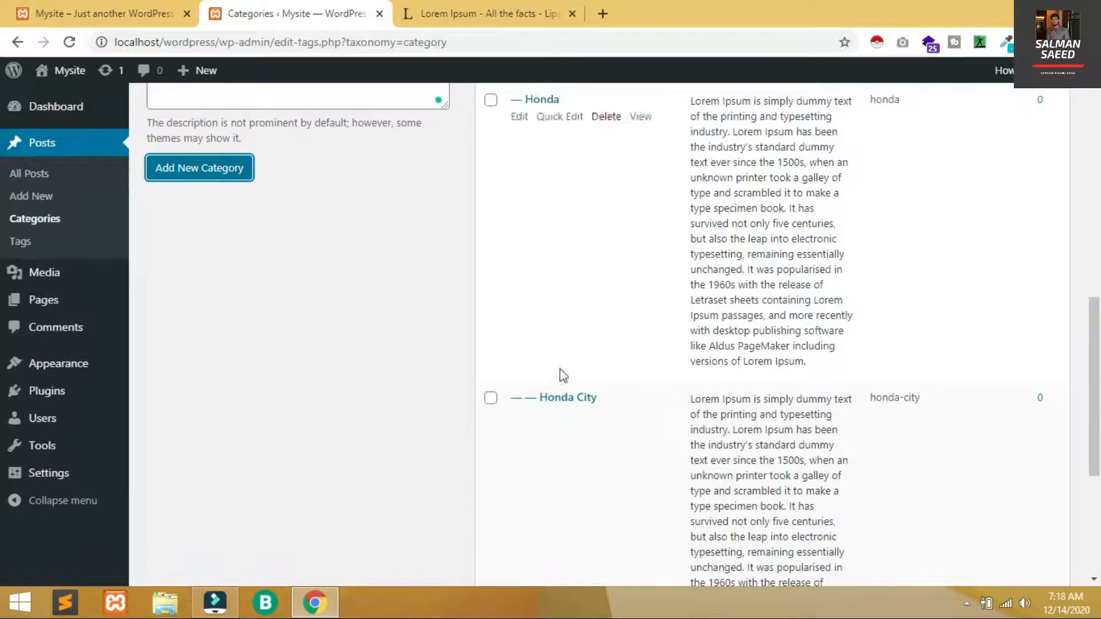
drag(1095, 329, 1098, 170)
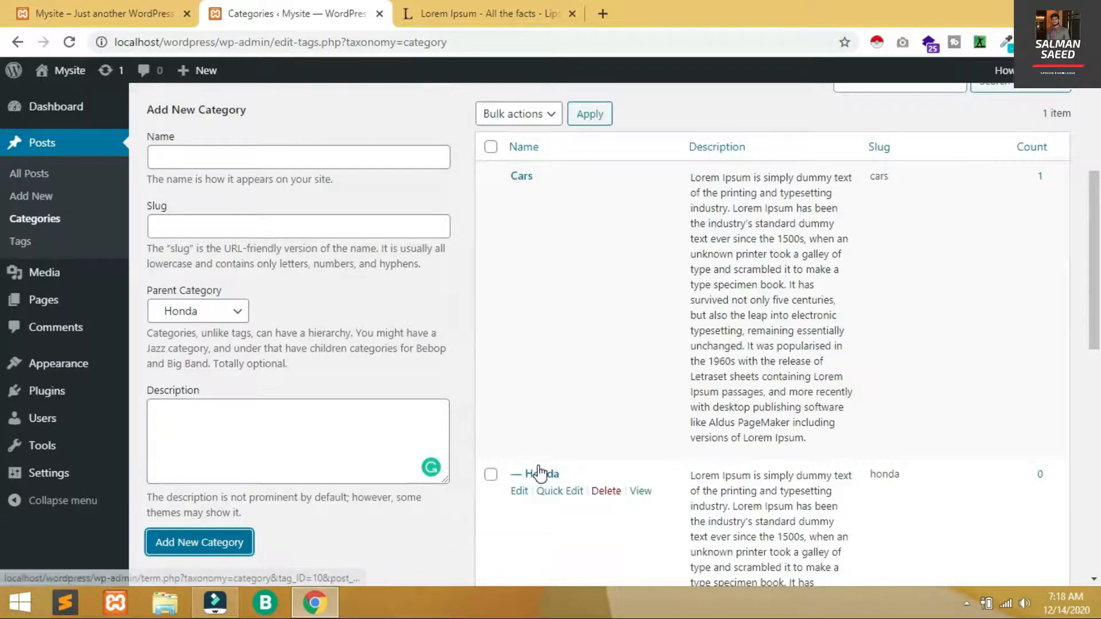
drag(1098, 253, 1099, 420)
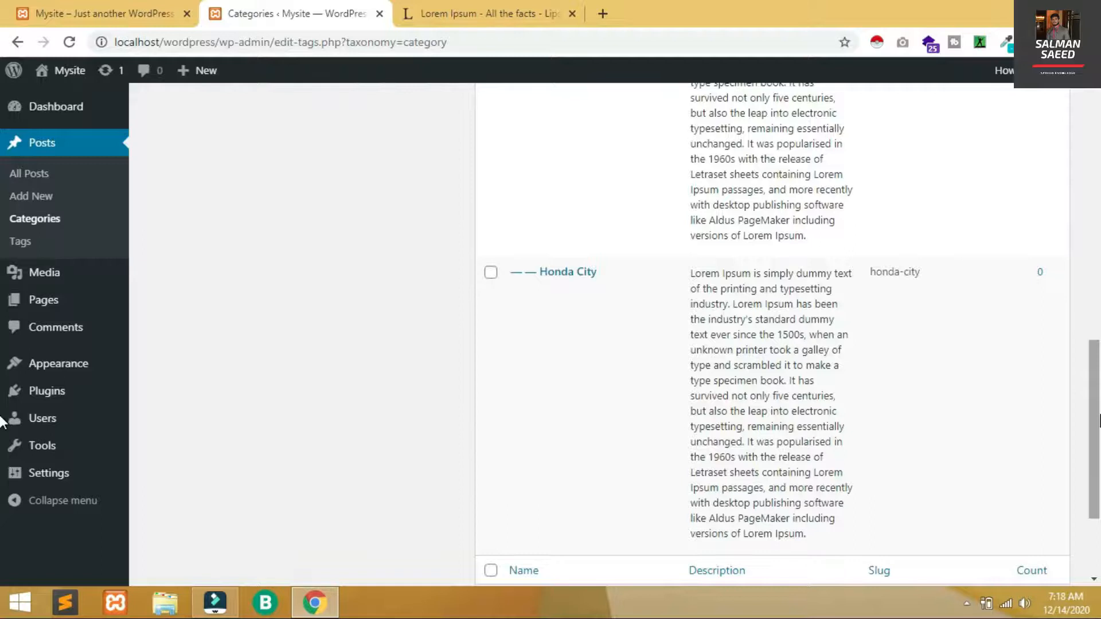
drag(1098, 420, 1097, 456)
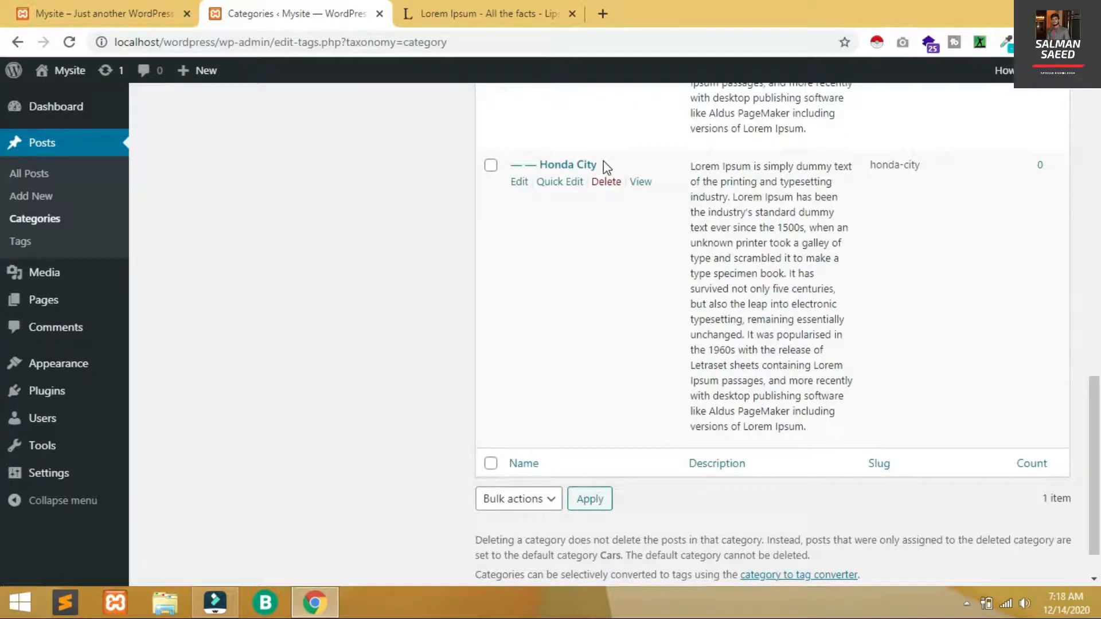
drag(1093, 453, 1093, 251)
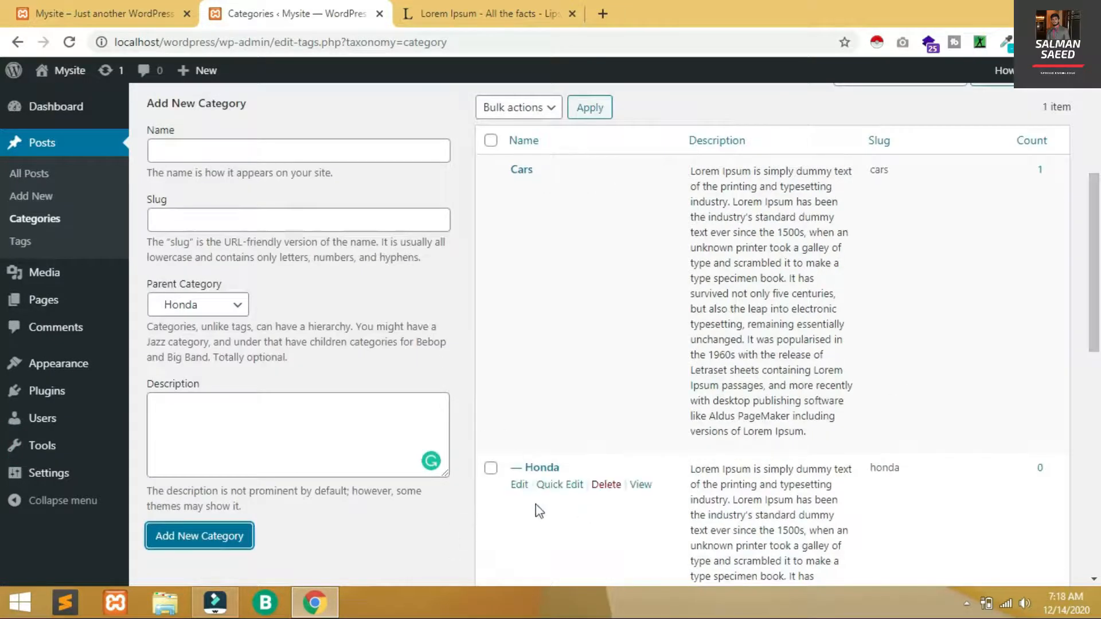
scroll(535, 508, down, 8)
drag(940, 303, 872, 306)
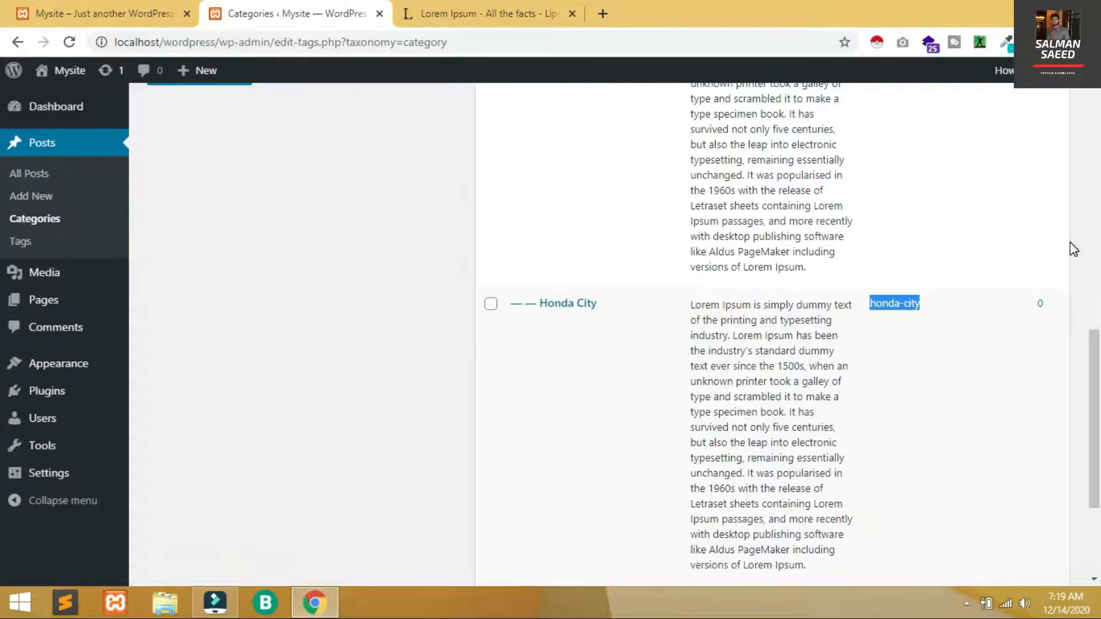
click(1066, 241)
key(Home)
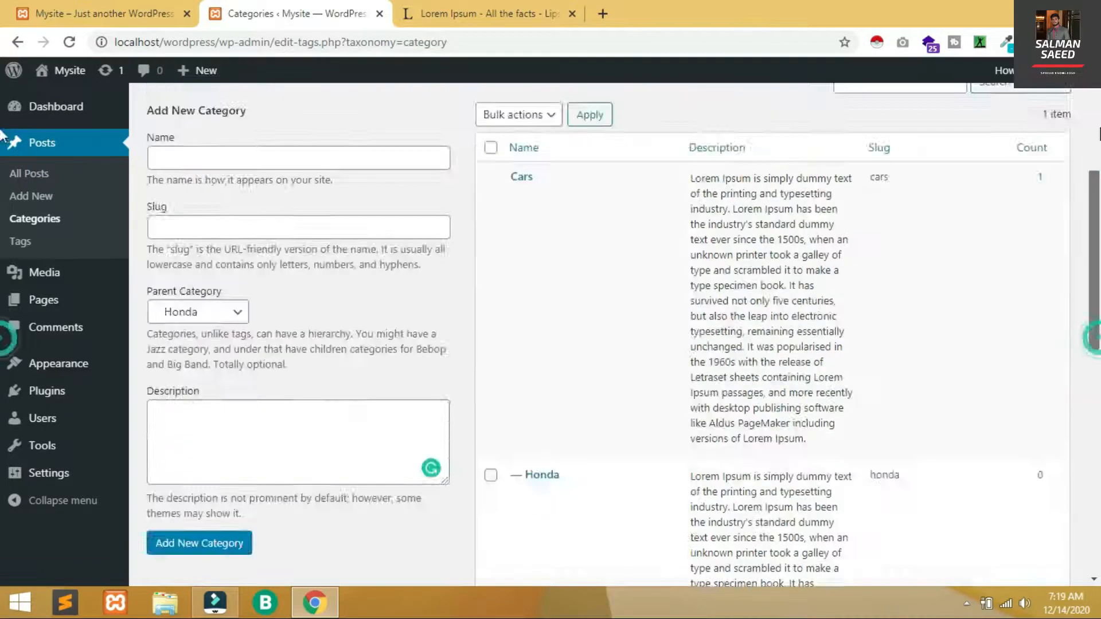
scroll(3, 109, down, 10)
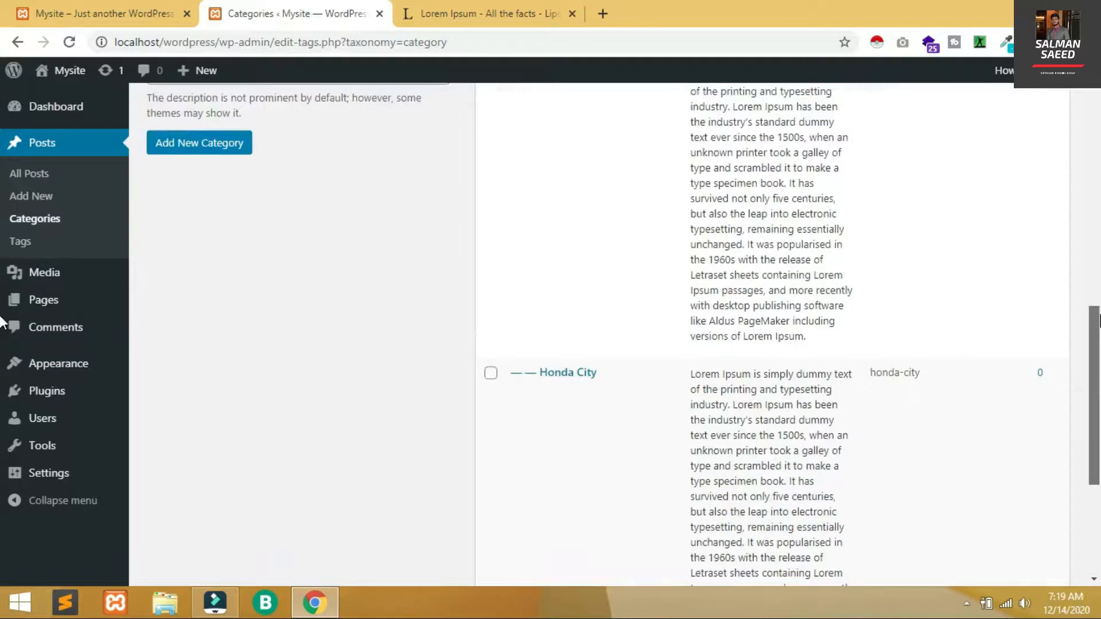
scroll(55, 183, up, 10)
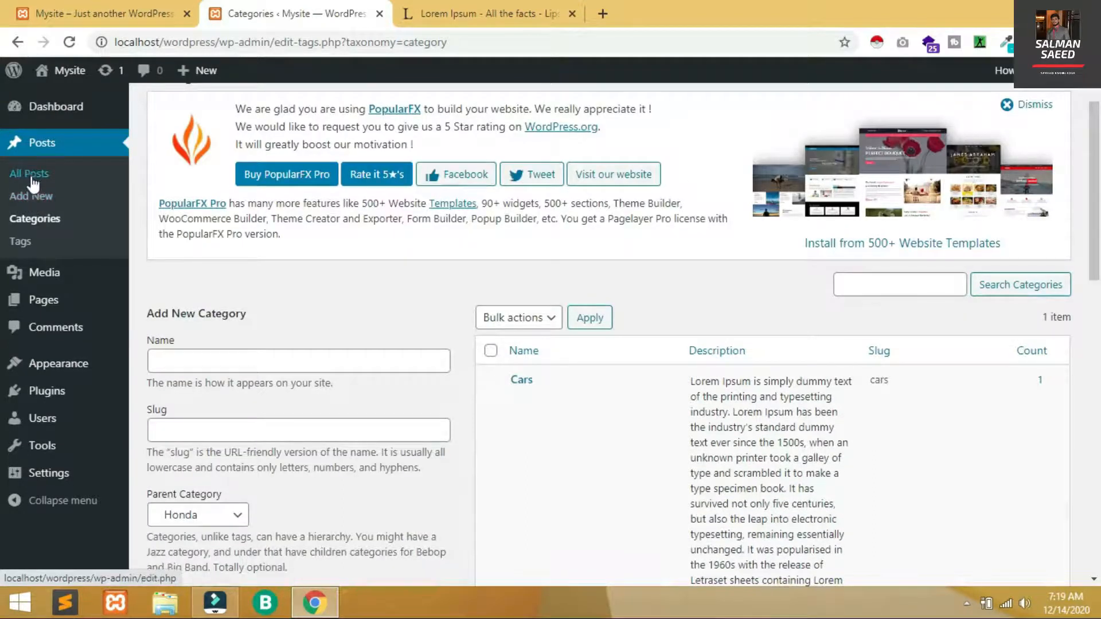
click(38, 202)
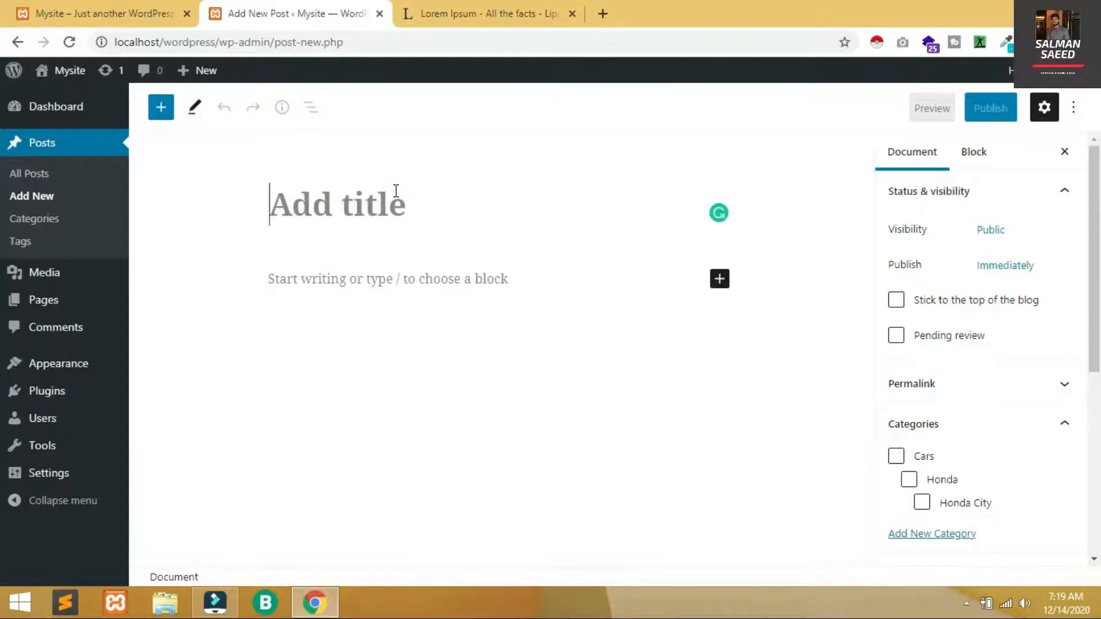
Title the new post 'Honda City 2020' and open a fresh browser tab
text(Honda C)
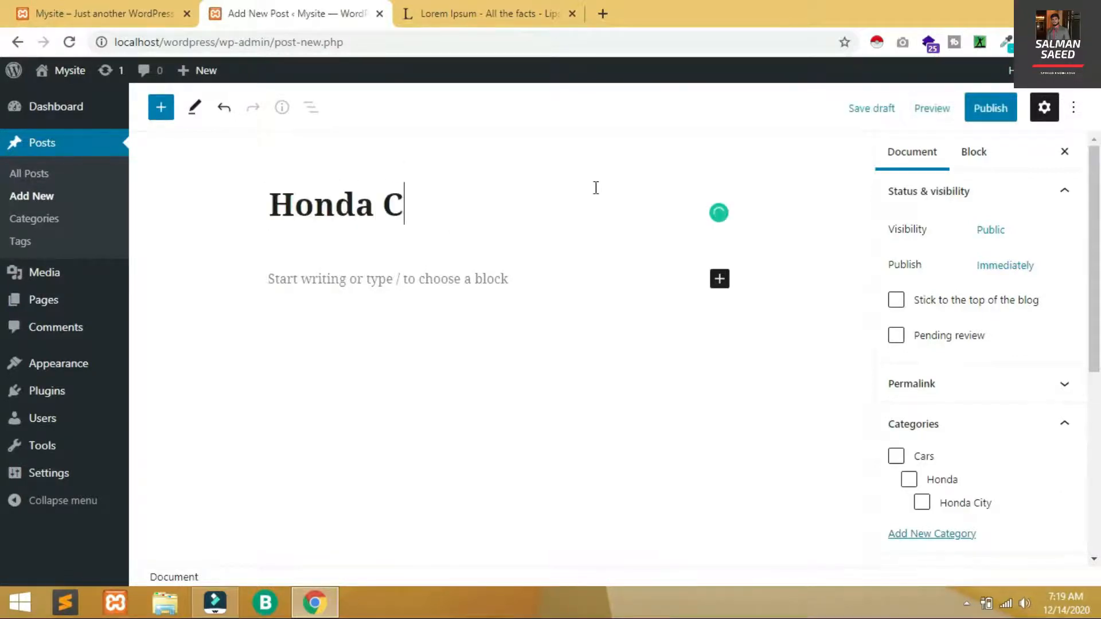
text(ity 2020)
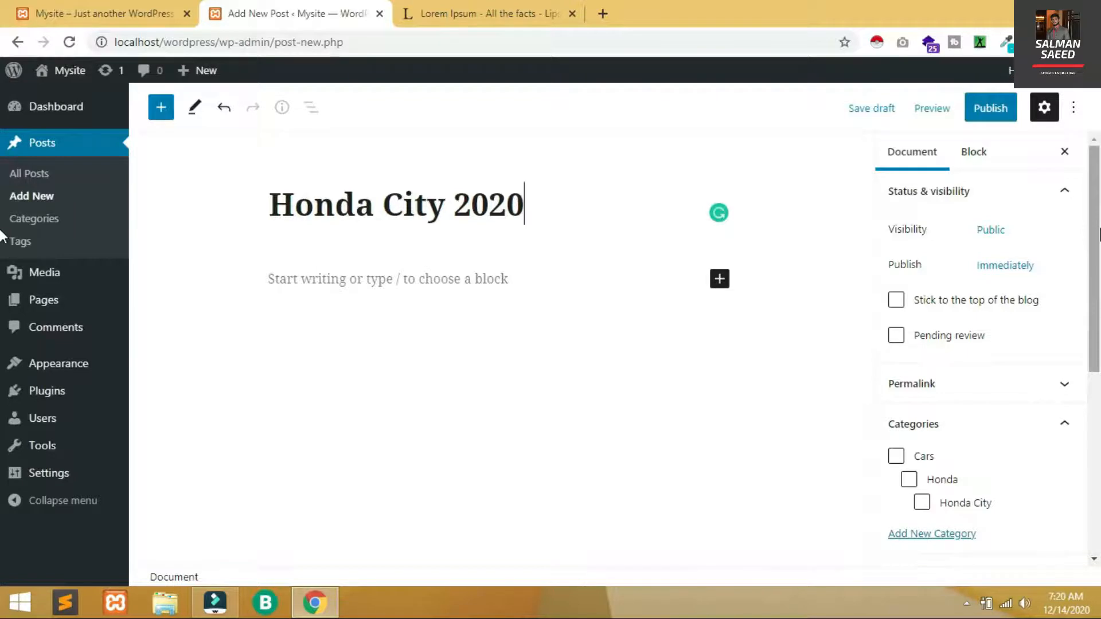
scroll(1097, 235, down, 1)
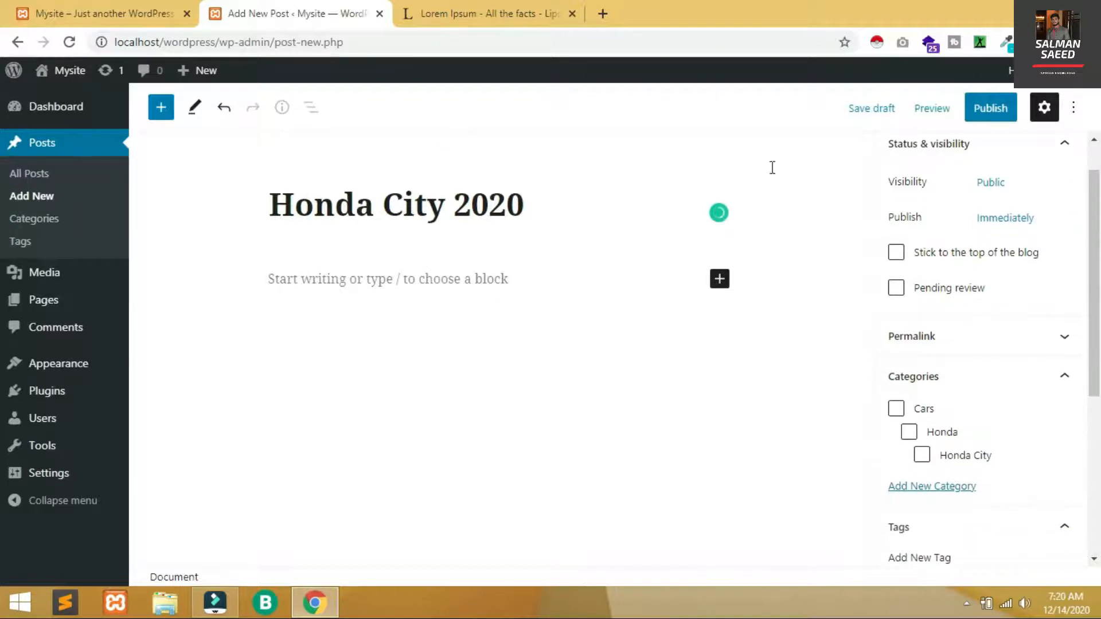
click(602, 14)
Search Google for 'honda city'
text(lo)
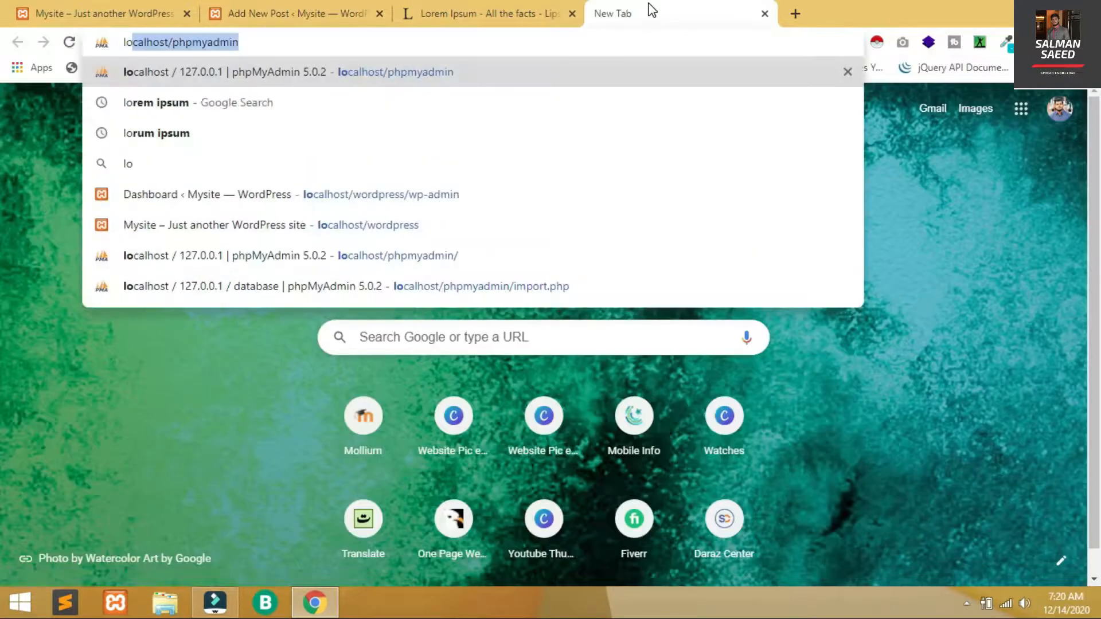
key(BackSpace)
key(BackSpace)
key(BackSpace)
text(honda )
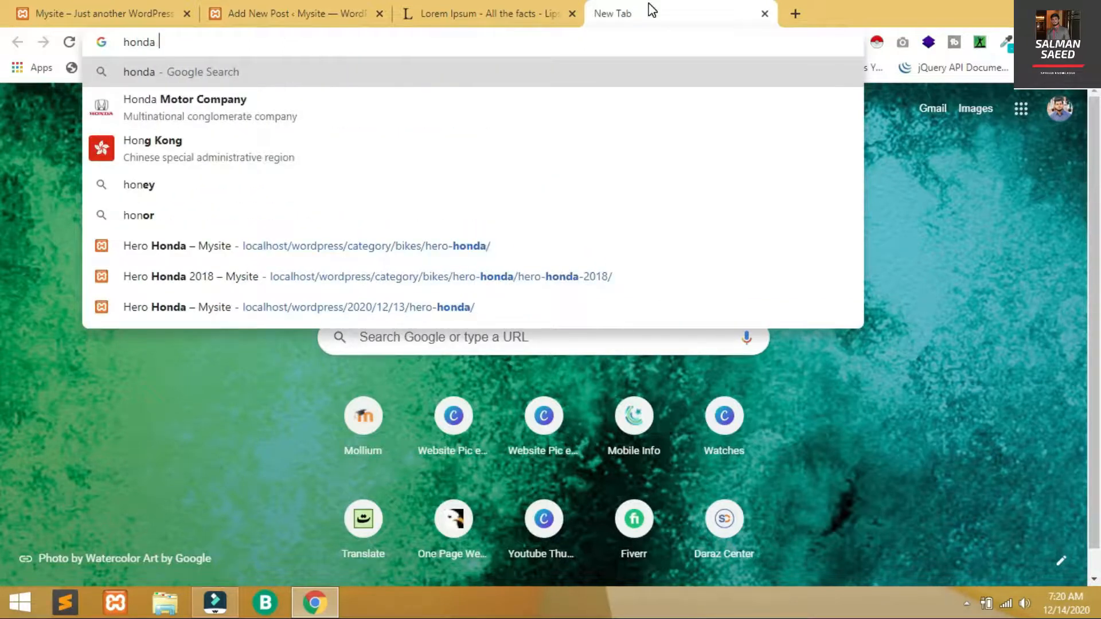
text(city)
key(Return)
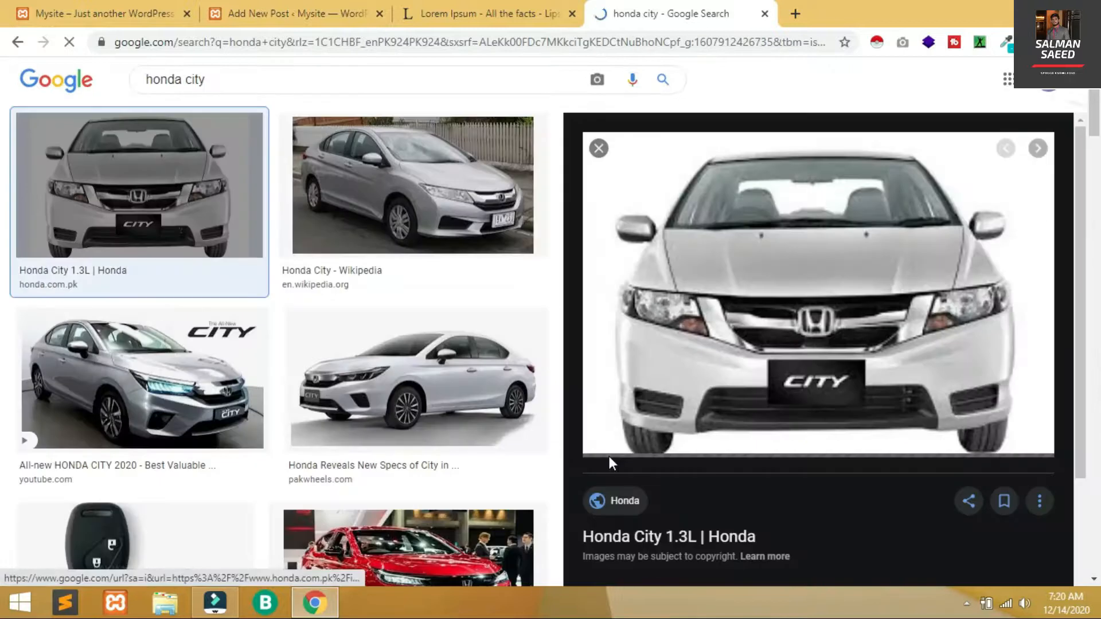
Save a front-view Honda City photo from the image results as a JPG
click(801, 288)
right_click(800, 286)
click(659, 13)
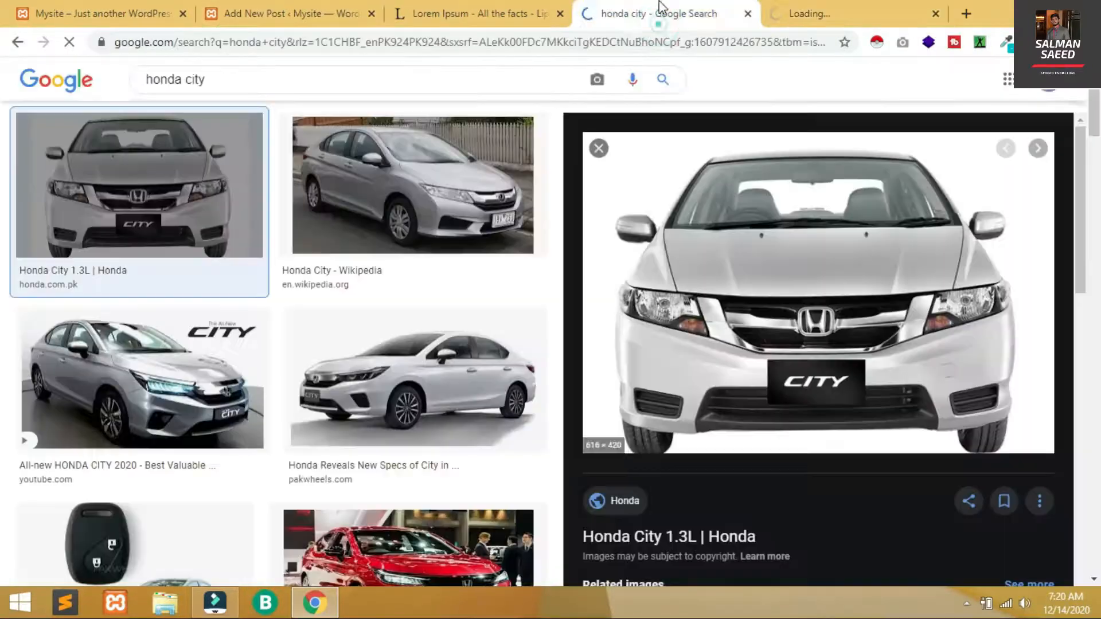
right_click(851, 210)
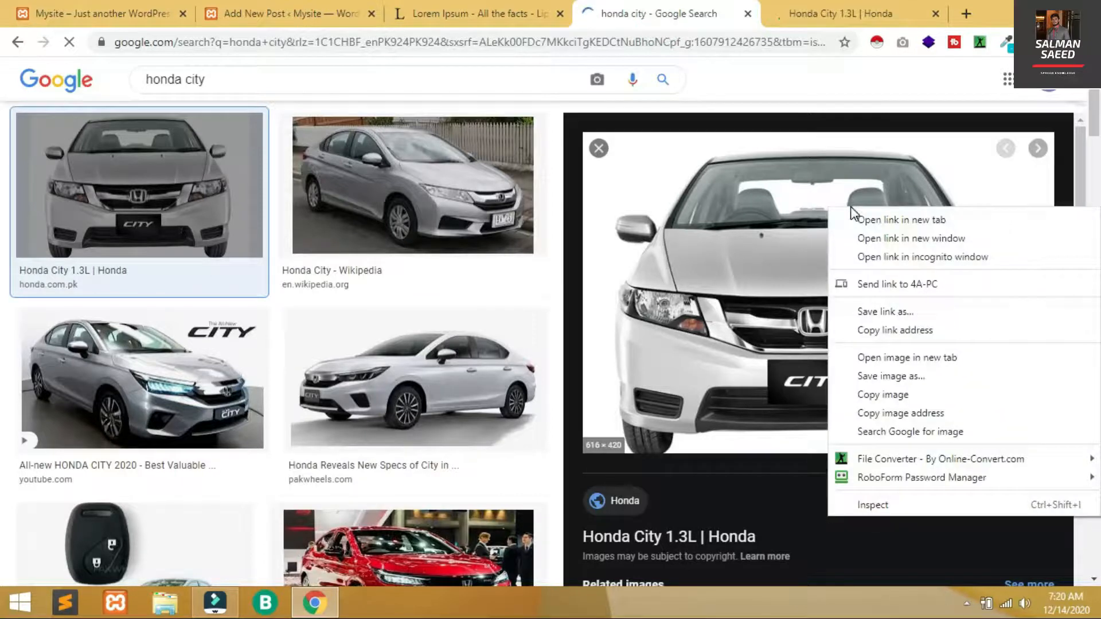
click(886, 376)
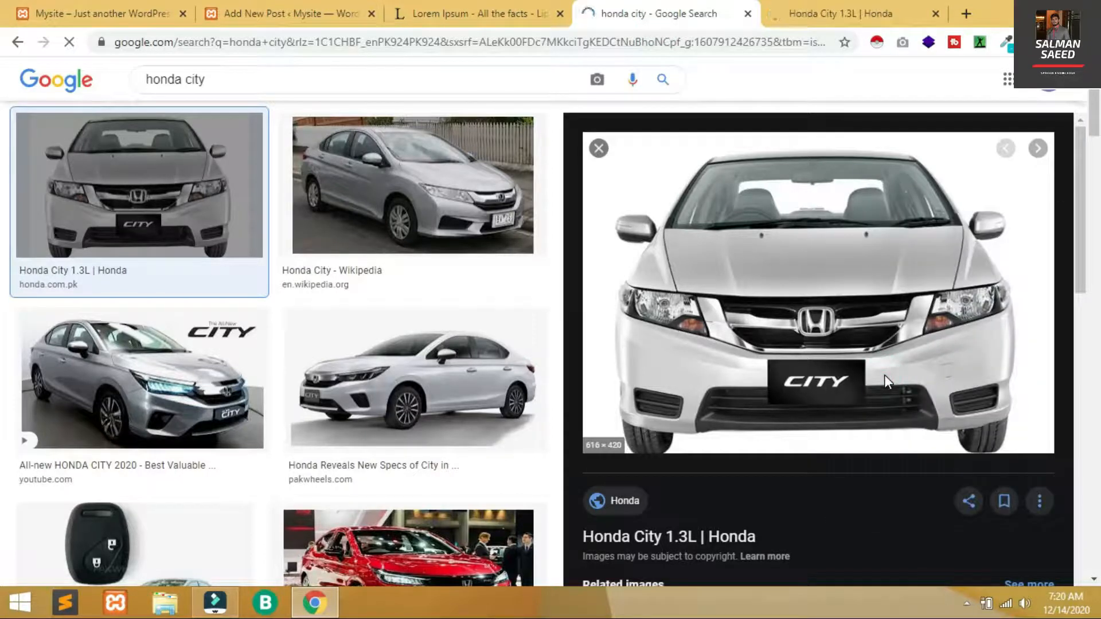
key(Return)
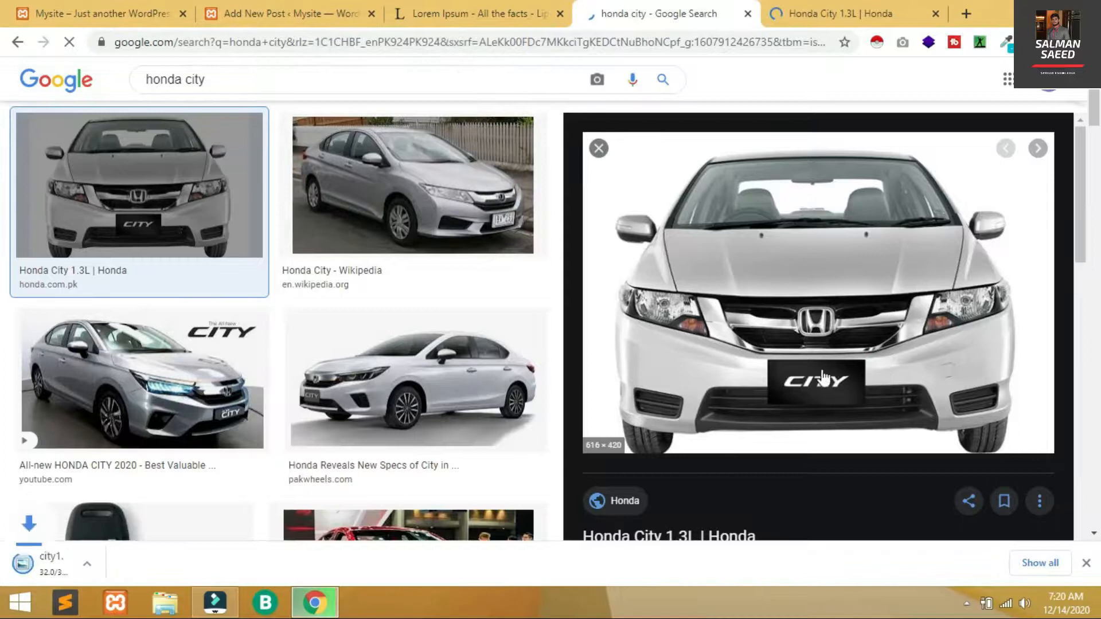
click(238, 8)
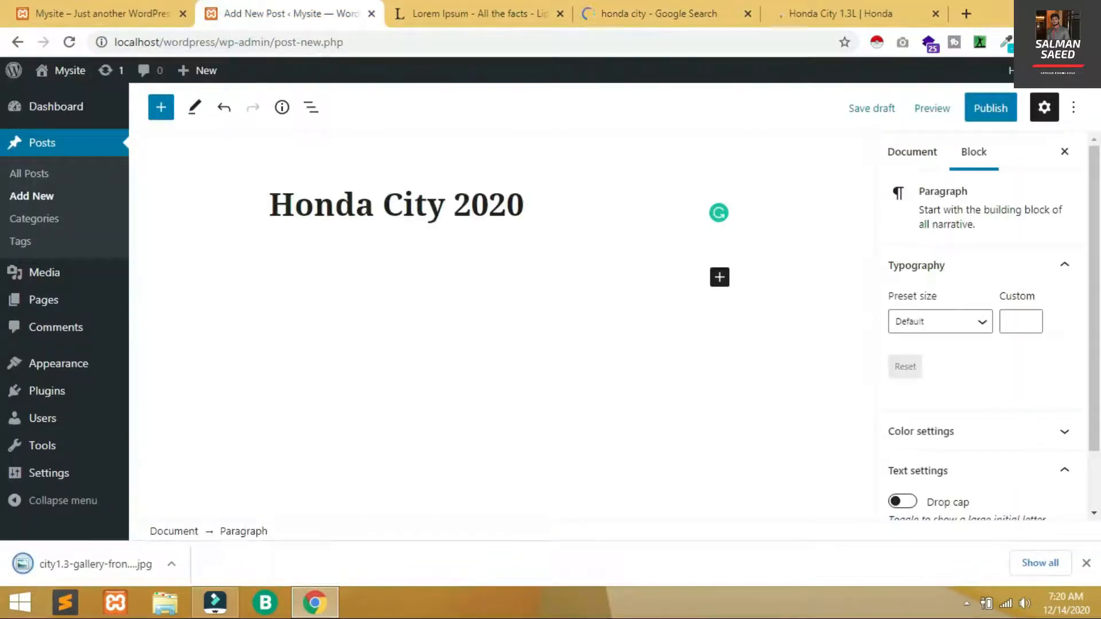
Insert an Image block holding the downloaded Honda City photo
click(170, 118)
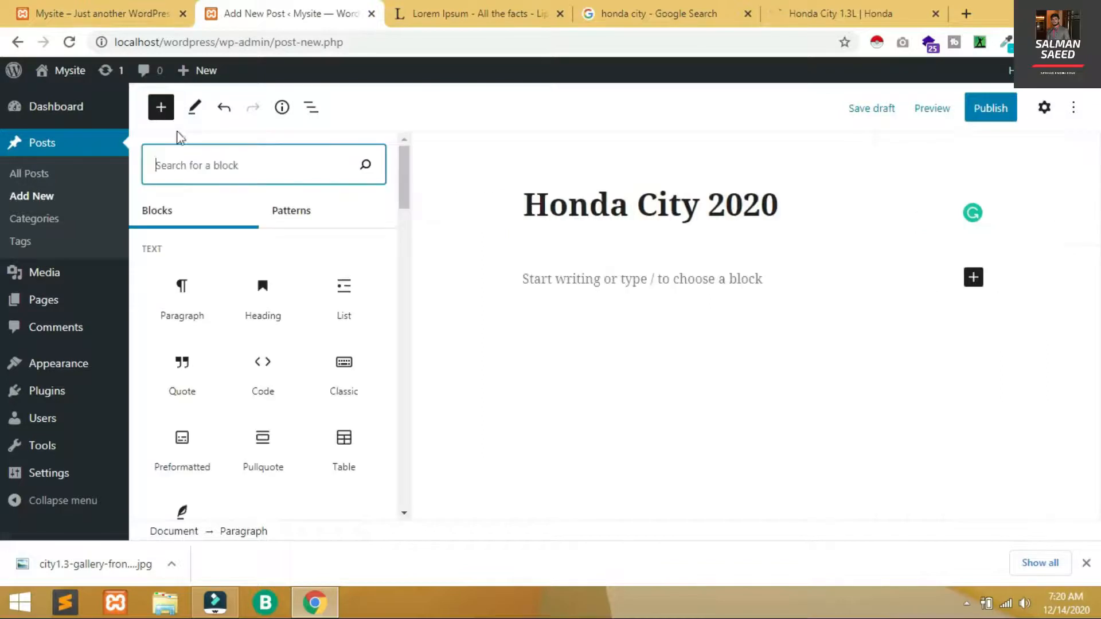
click(260, 175)
text(image)
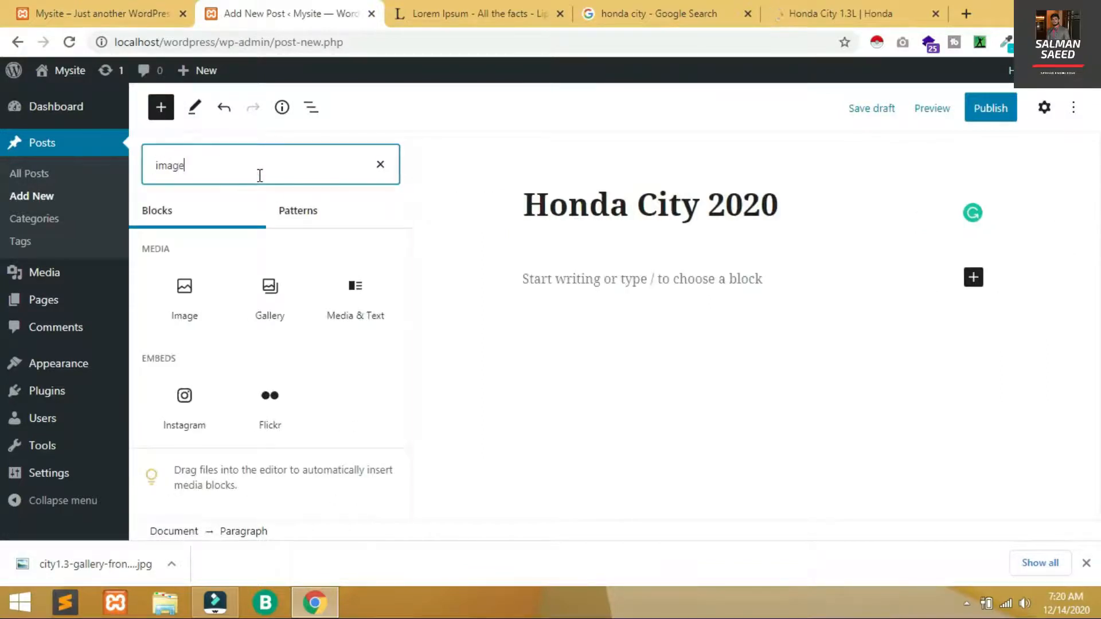
click(203, 299)
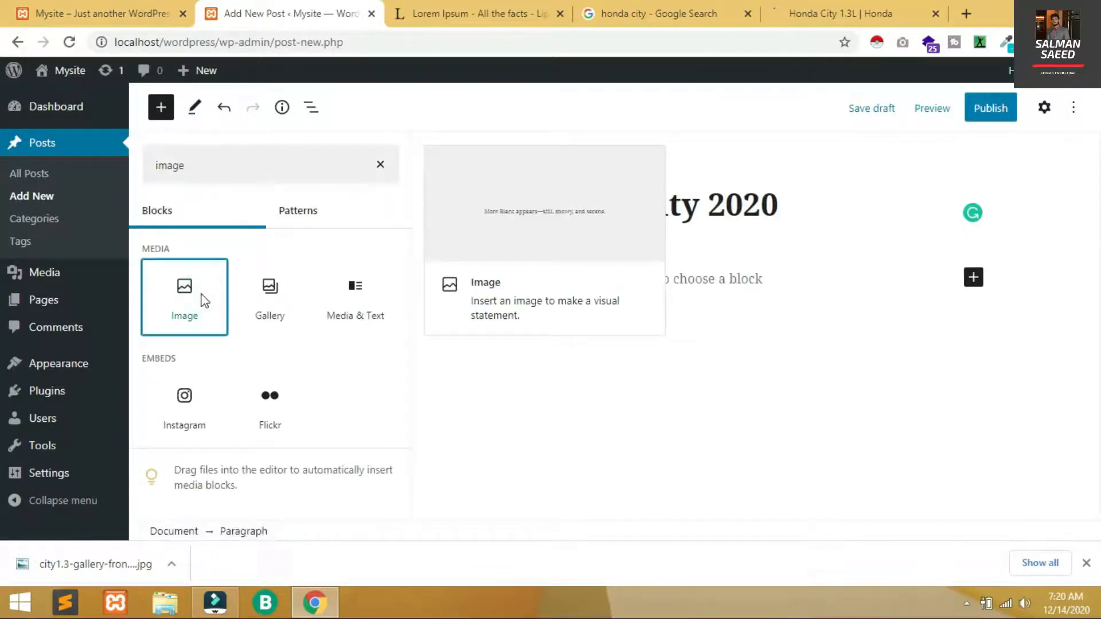
click(97, 564)
drag(97, 567, 576, 337)
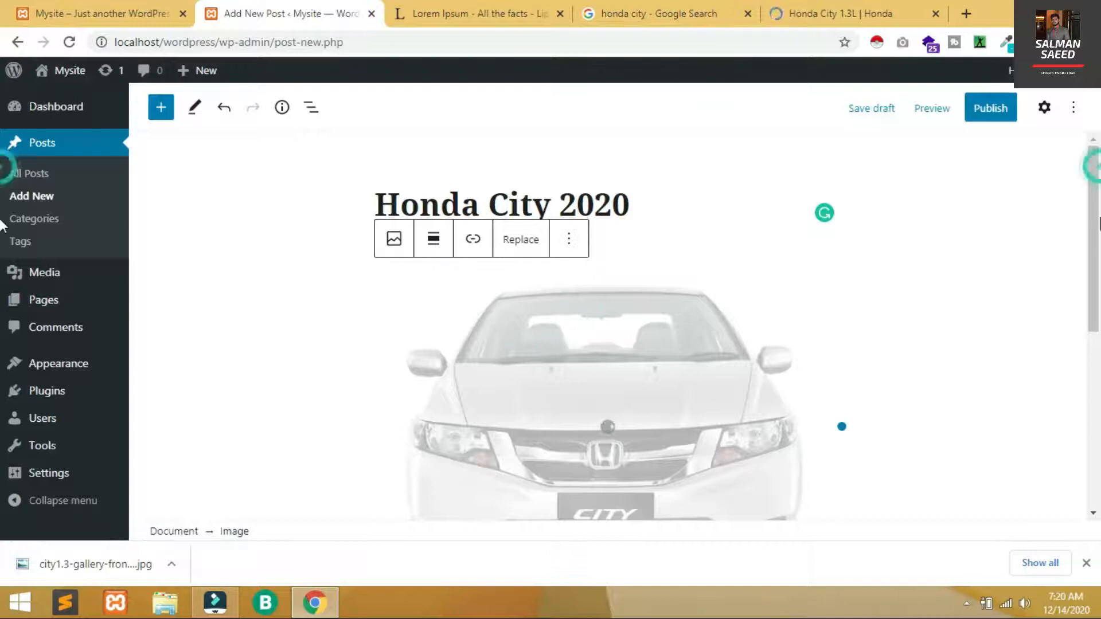
Caption the photo 'Honda City' and add an empty block beneath it
scroll(607, 361, down, 4)
click(607, 358)
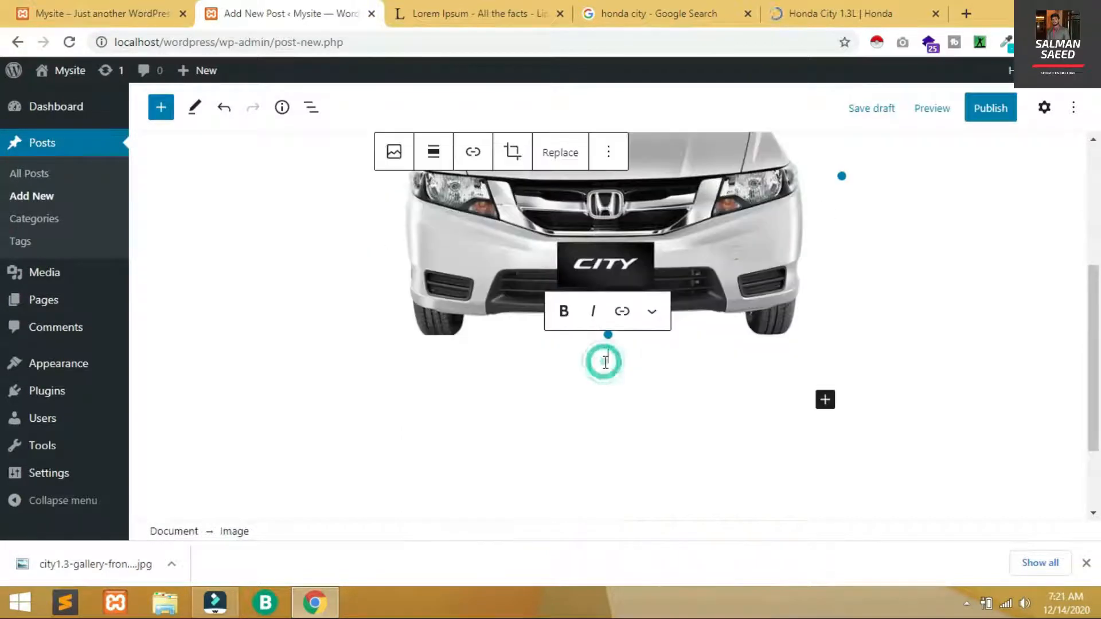
text(Hond)
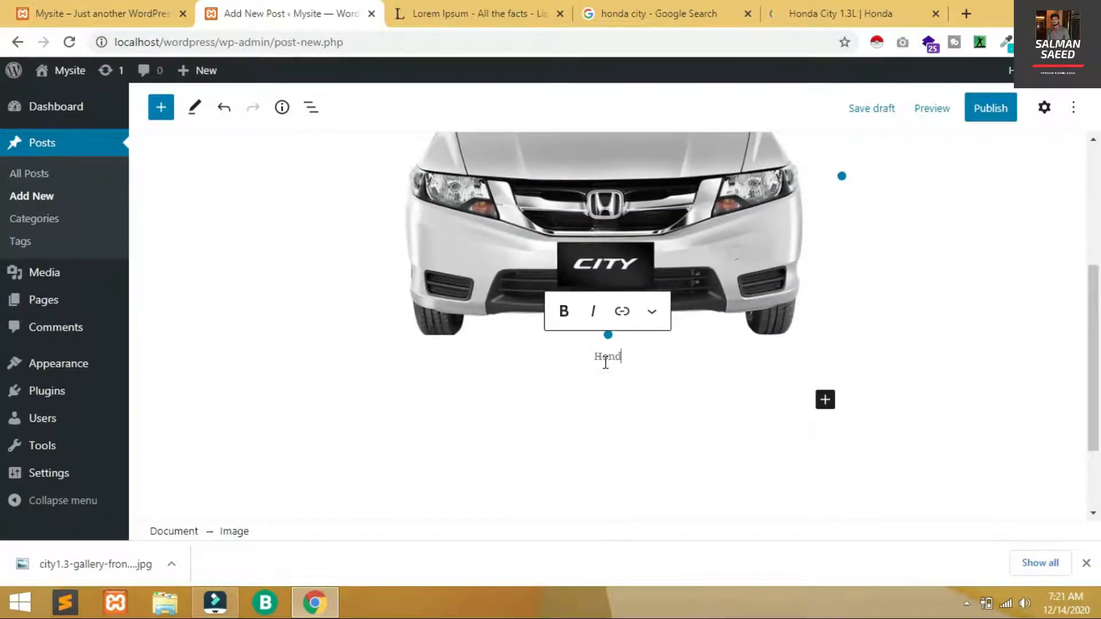
text(a City)
click(647, 442)
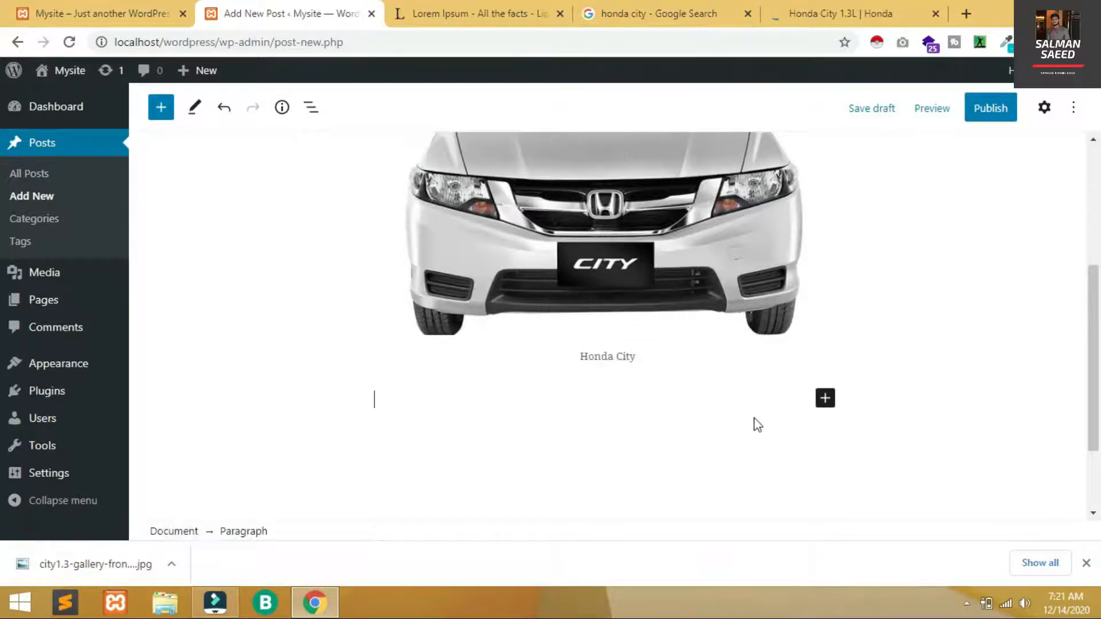
click(824, 399)
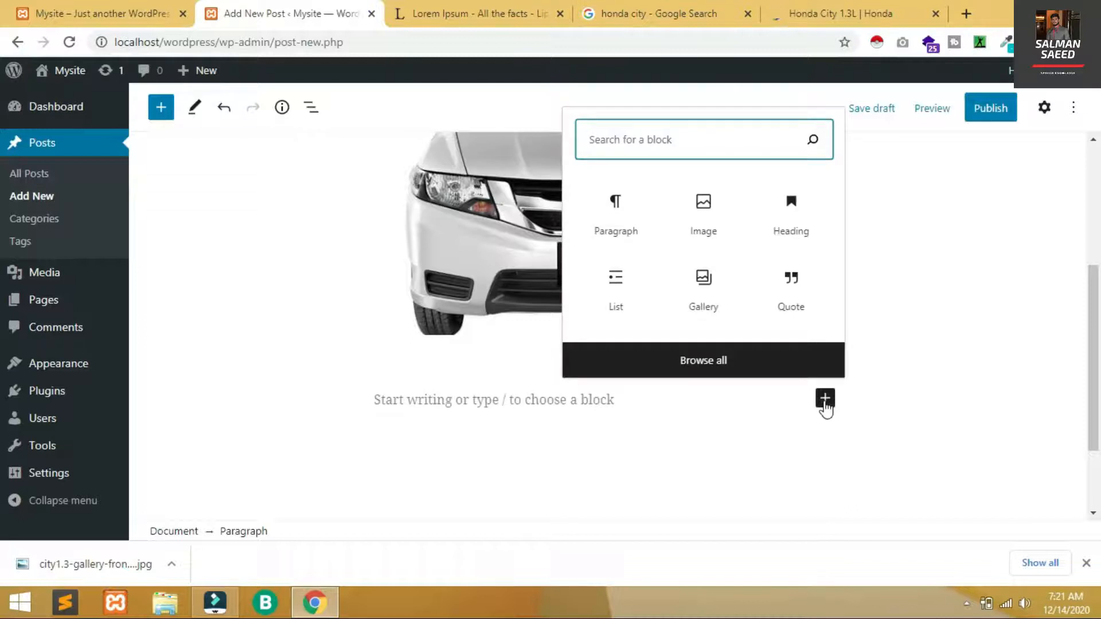
Paste the Lorem Ipsum paragraph from lipsum.com below the car image
click(624, 227)
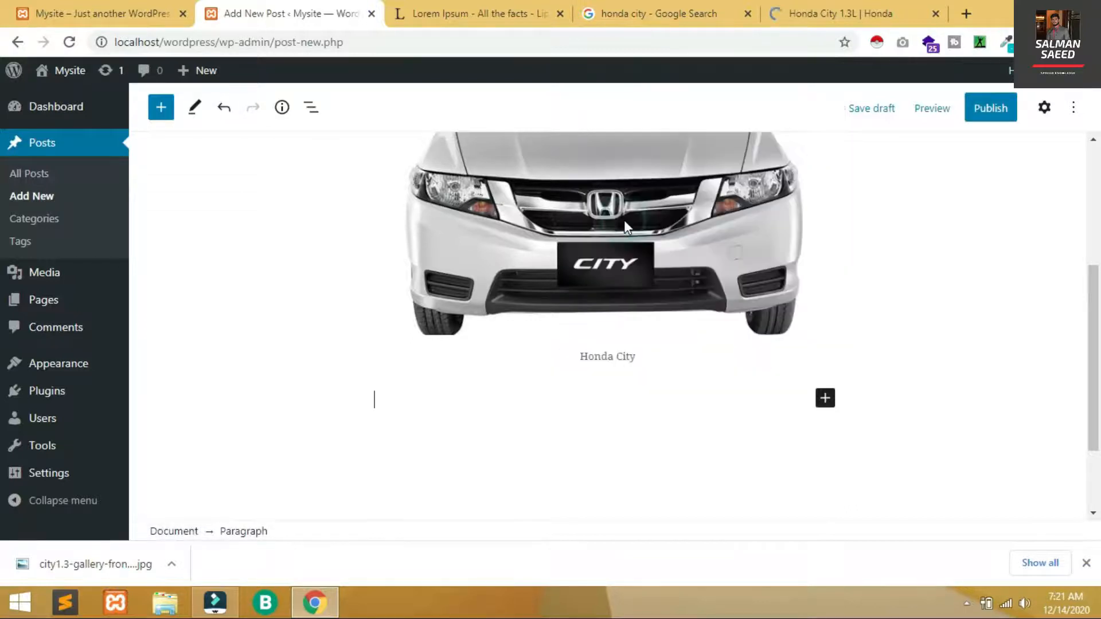
click(450, 9)
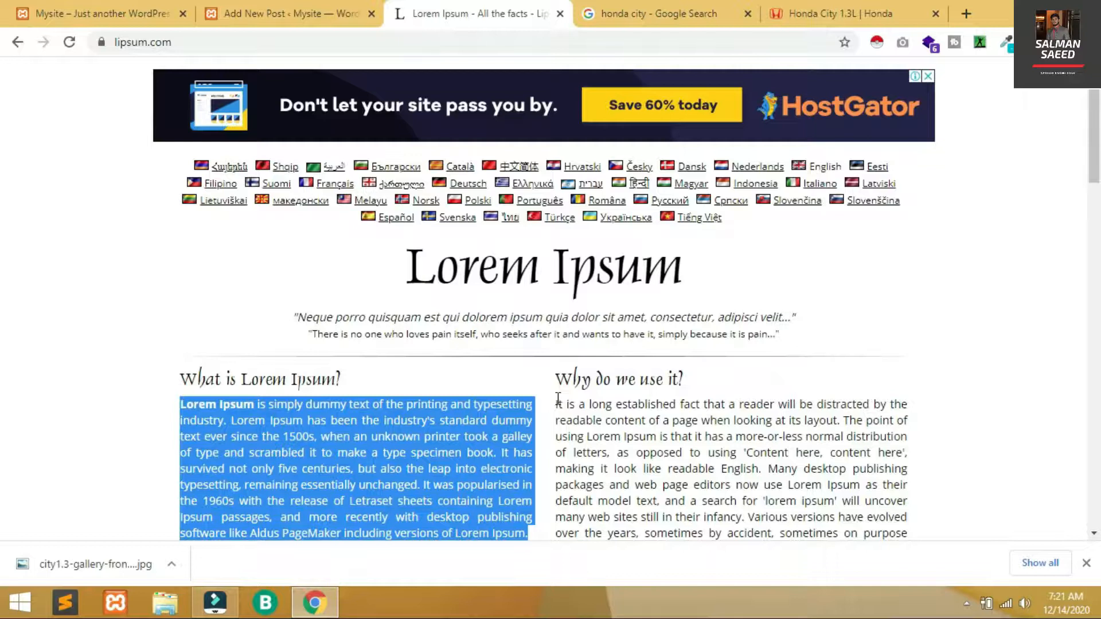
click(252, 4)
scroll(320, 488, down, 1)
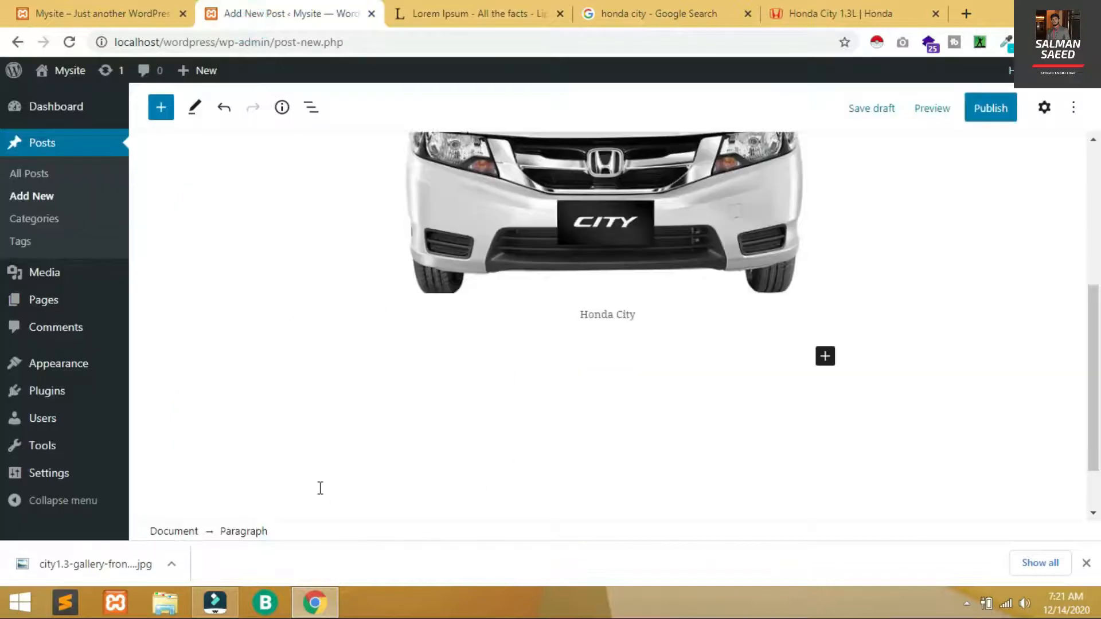
text(Lorem Ipsum is simply dummy text of the printing and typesetting industry. Lorem Ipsum has been the industry's standard dummy text ever since the 1500s, when an unknown printer took a galley of type and scrambled it to make a type specimen book. It has survived not only five centuries, but also the leap into electronic typesetting, remaining essentially unchanged. It was popularised in the 1960s with the release of Letraset sheets containing Lorem Ipsum passages, and more recently with desktop publishing software like Aldus PageMaker including versions of Lorem Ipsum.)
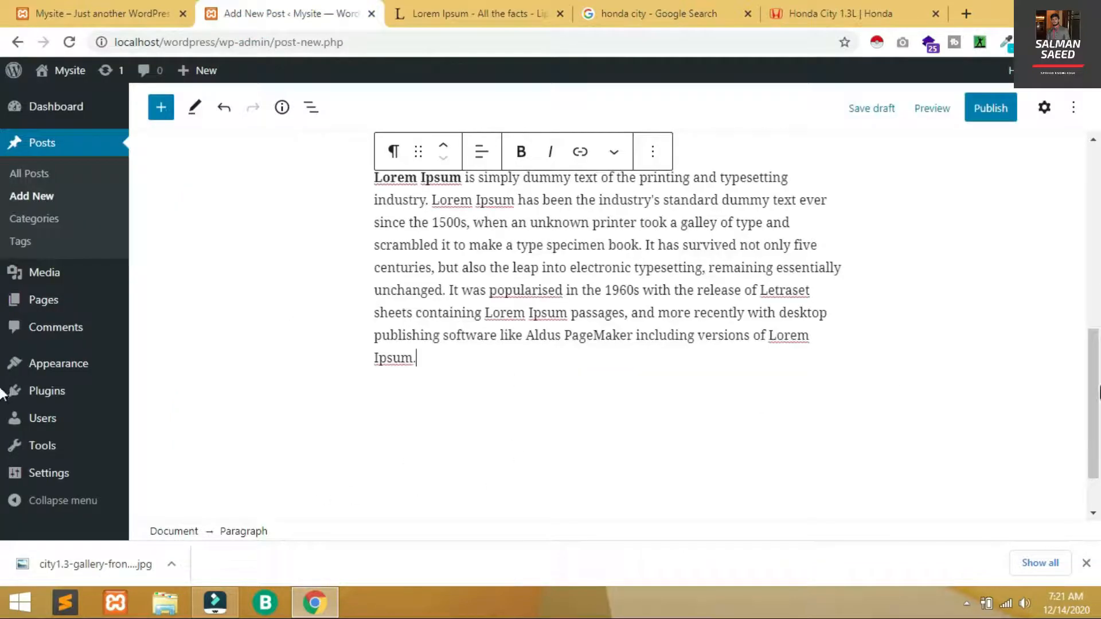
drag(1093, 352, 1093, 303)
key(Return)
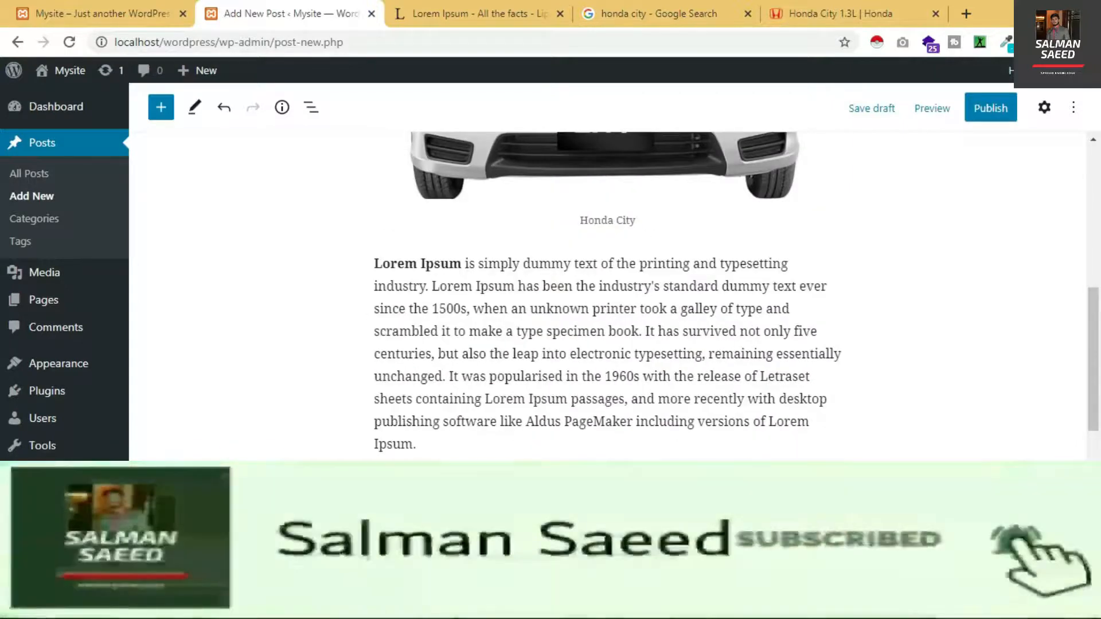
Add an italic 'Specs:' heading with an empty block below it
click(826, 491)
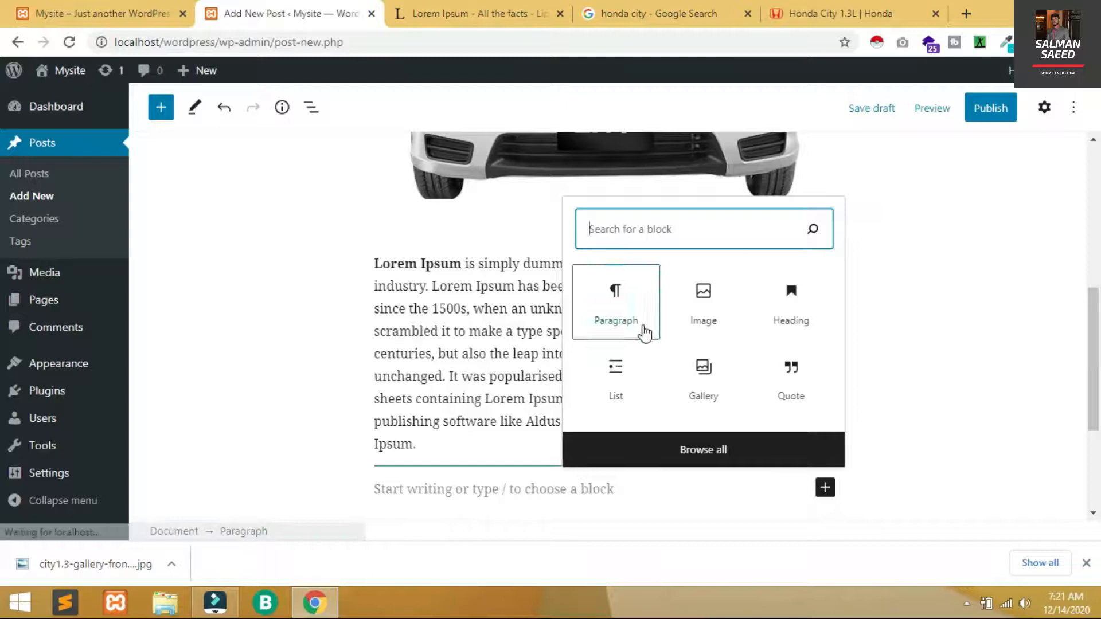
click(781, 332)
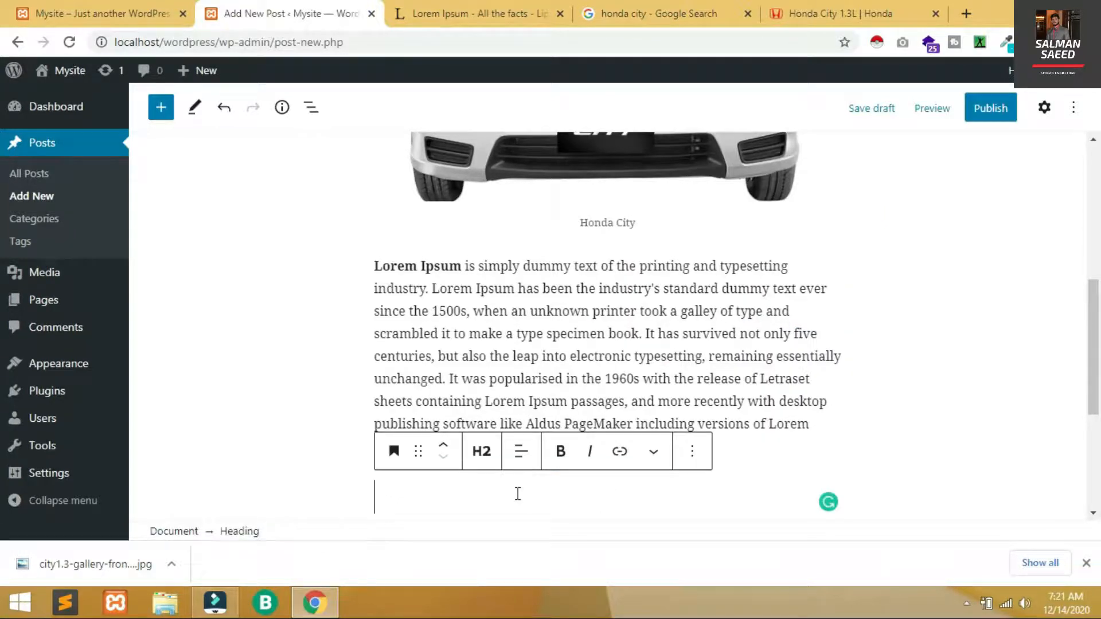
text(Specs)
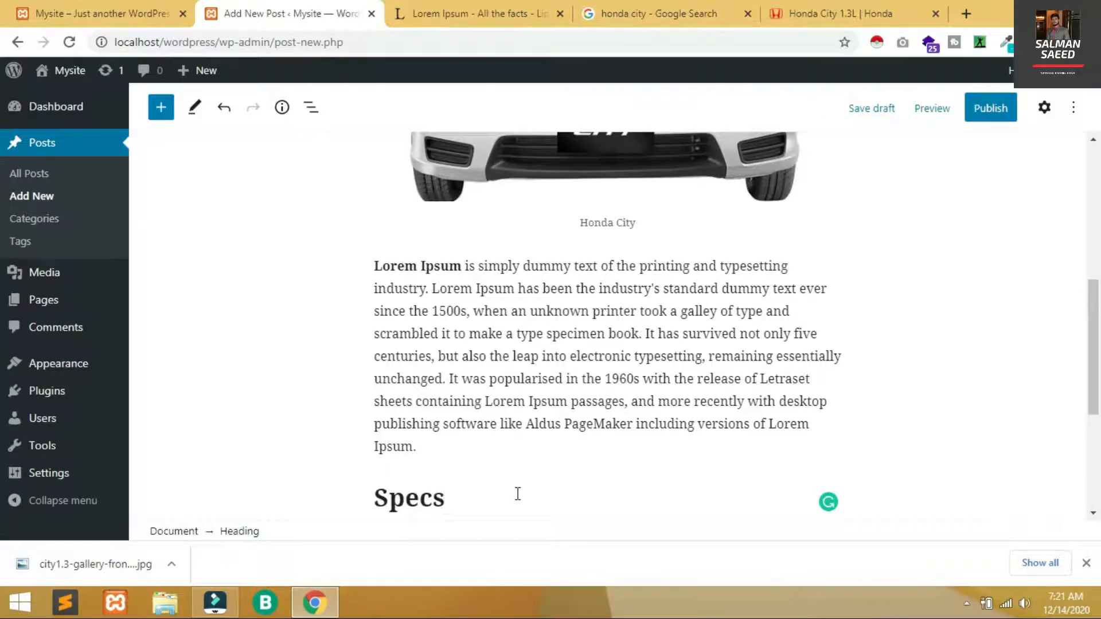
text(:)
key(shift+Up)
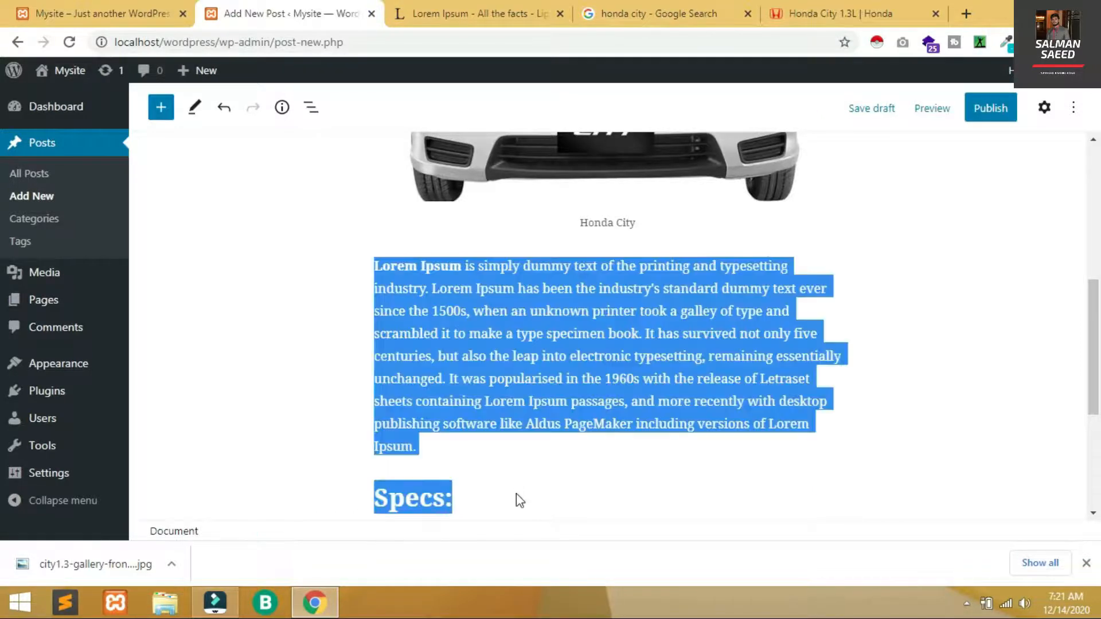
key(shift+Right)
key(shift+Right)
key(shift+Right)
key(shift+Right)
key(shift+Right)
key(shift+Right)
key(shift+Right)
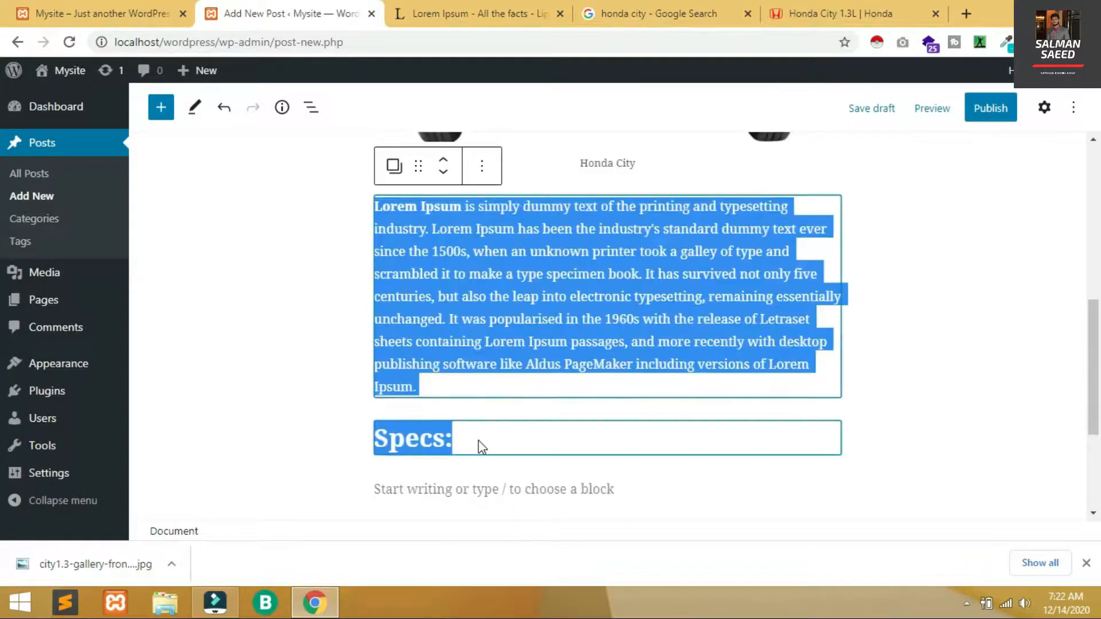
triple_click(478, 440)
click(591, 393)
click(454, 456)
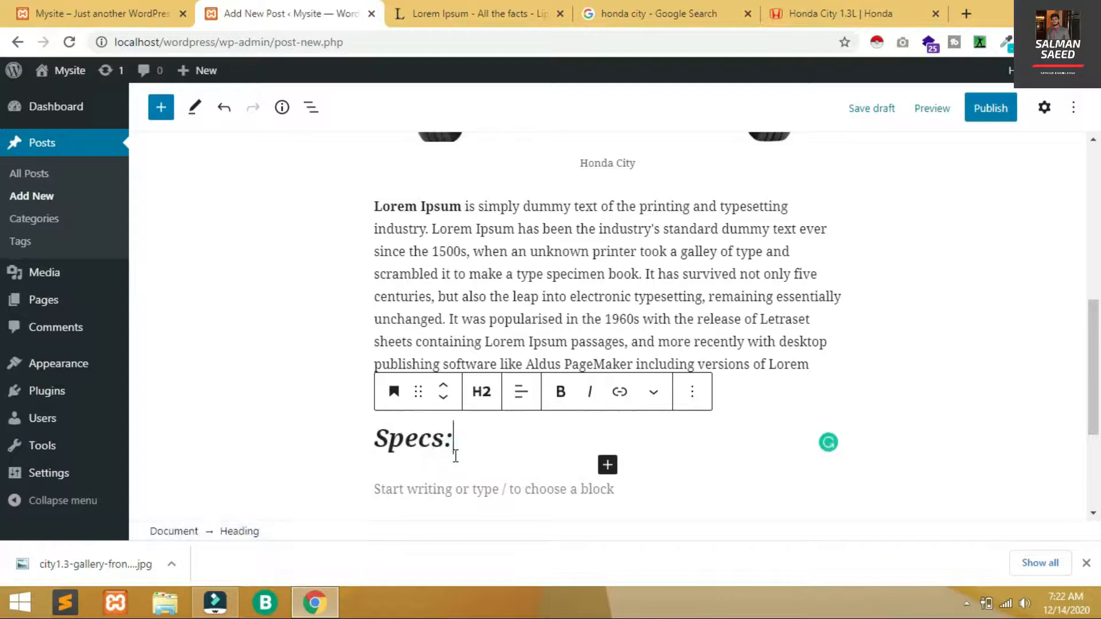
key(Return)
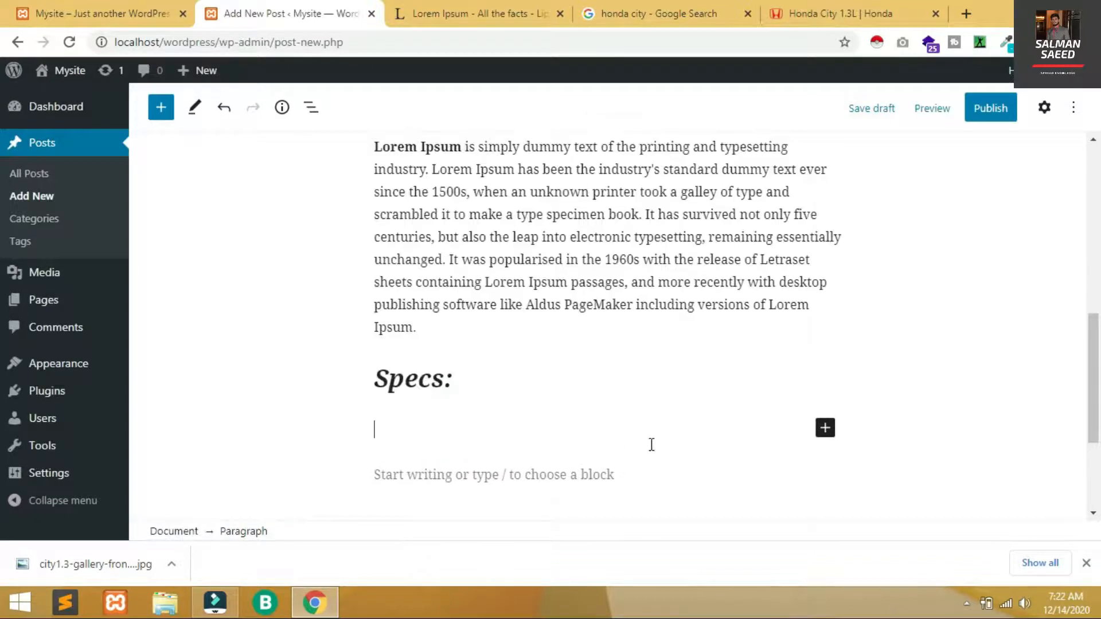
click(824, 429)
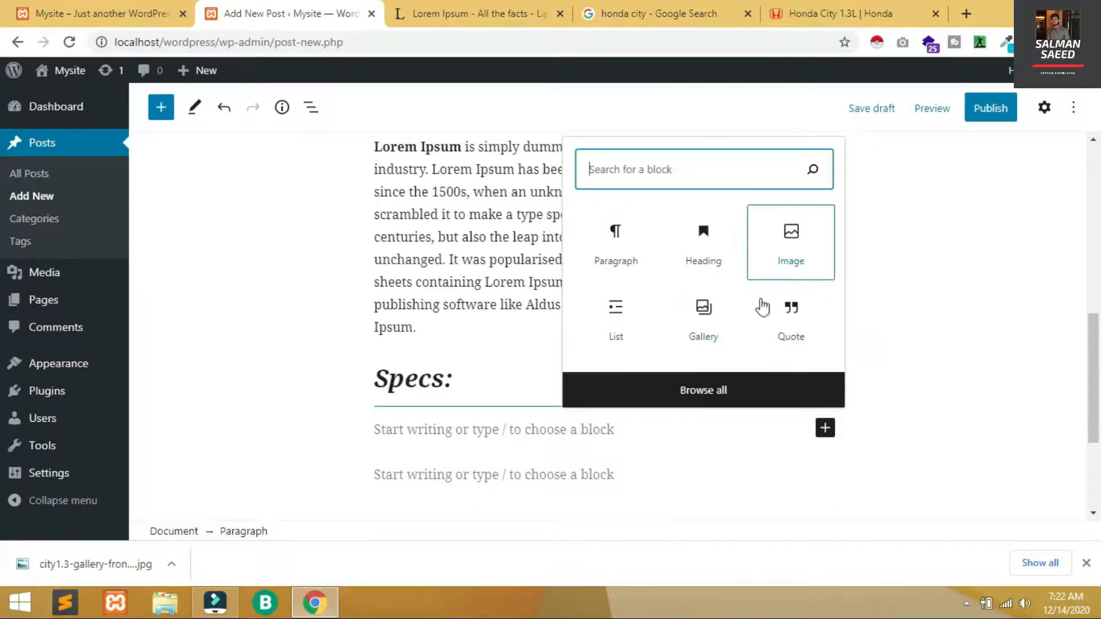
Add a numbered list with items 'Outstanding shape.' and 'Good Speed' under Specs:
click(607, 321)
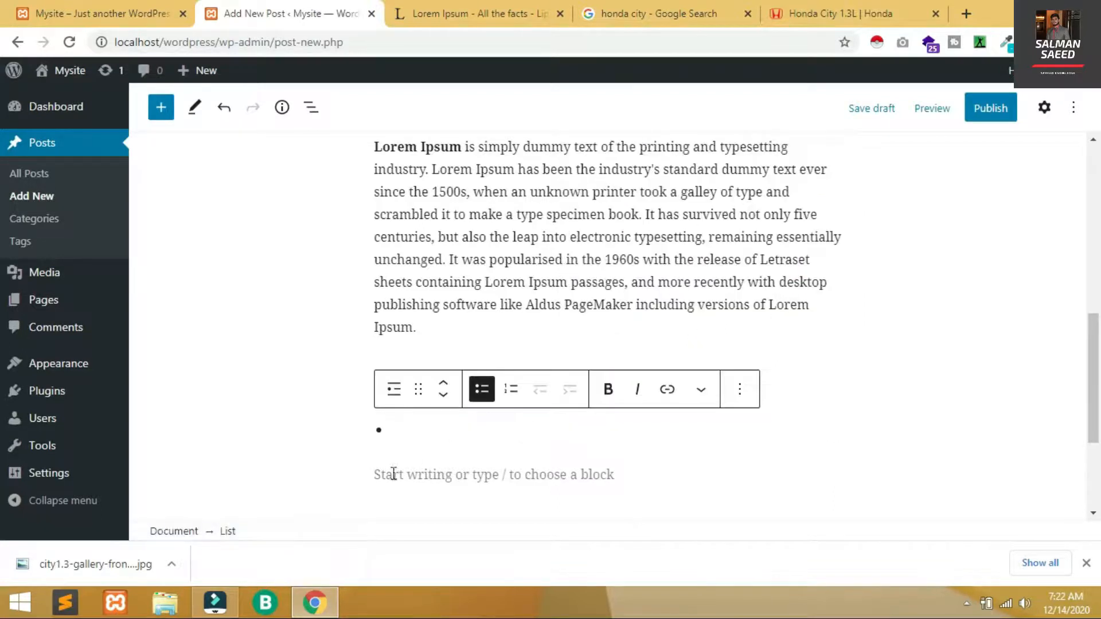
click(511, 391)
click(424, 424)
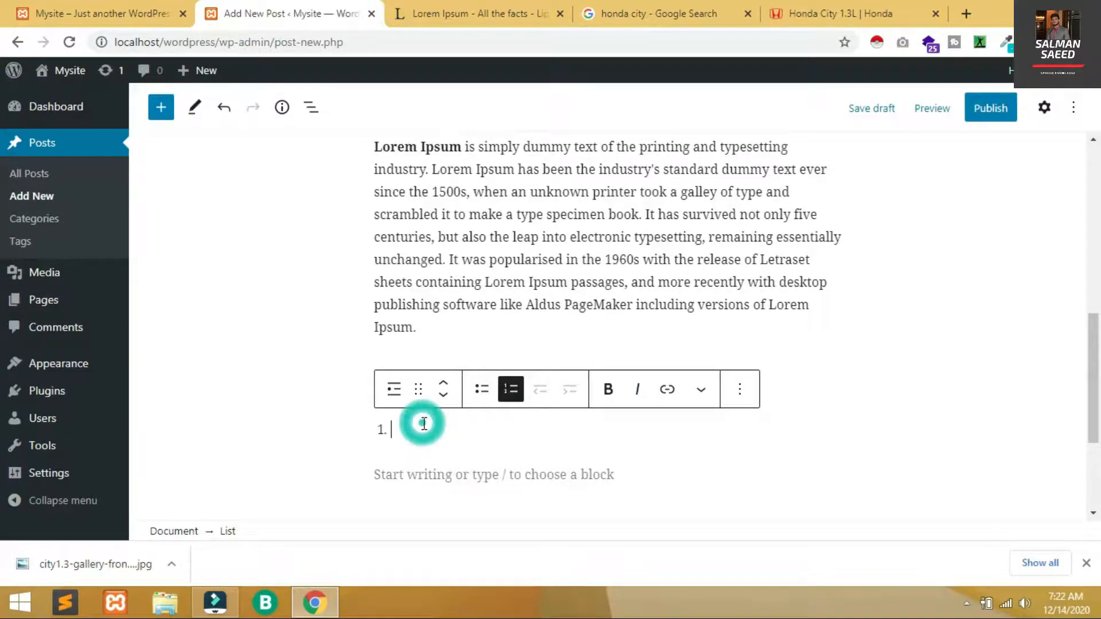
text(O)
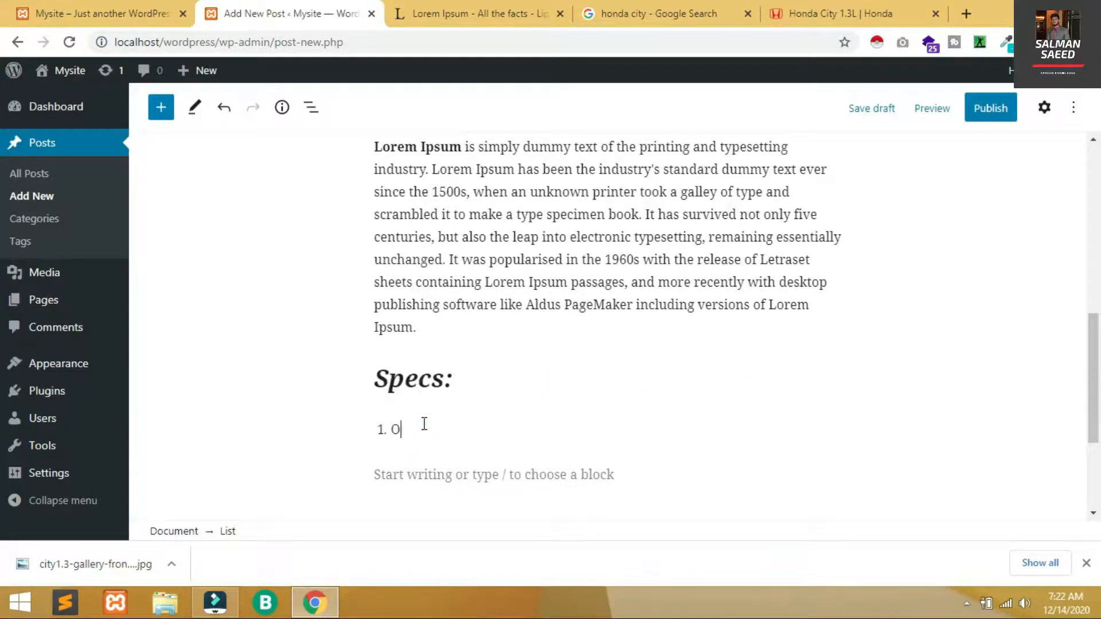
text(utstanding shape.)
key(Return)
text(Good Speed)
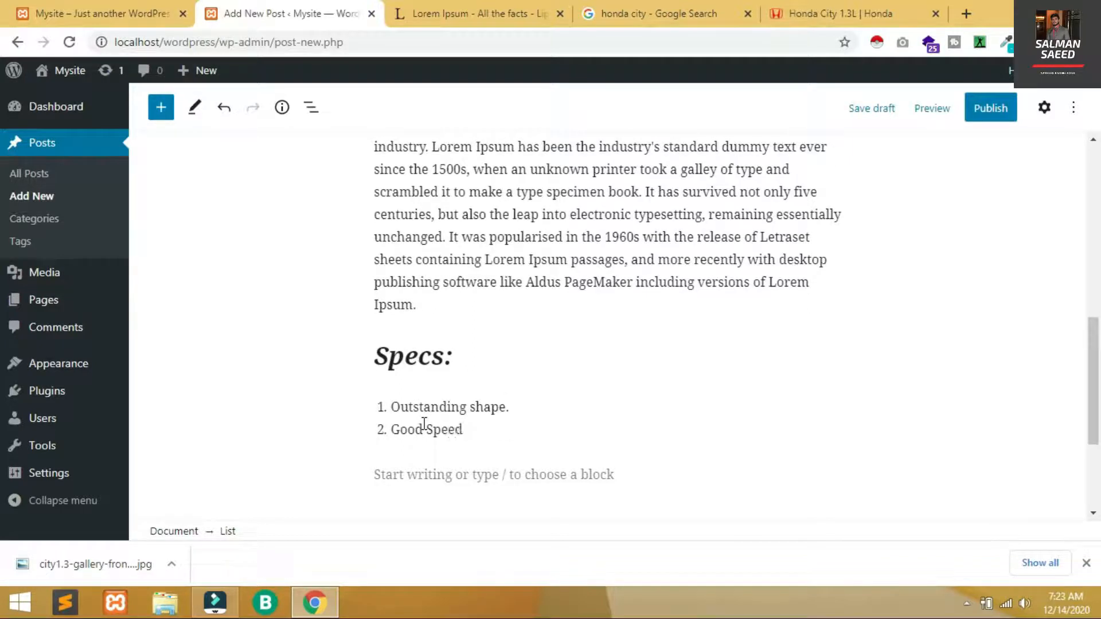
key(Return)
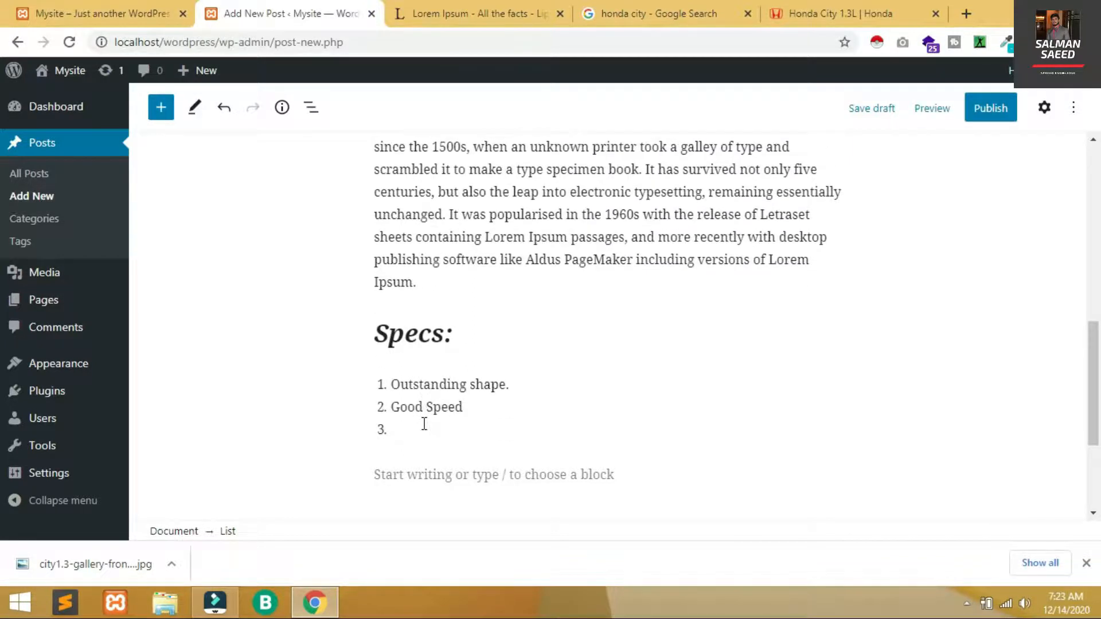
key(BackSpace)
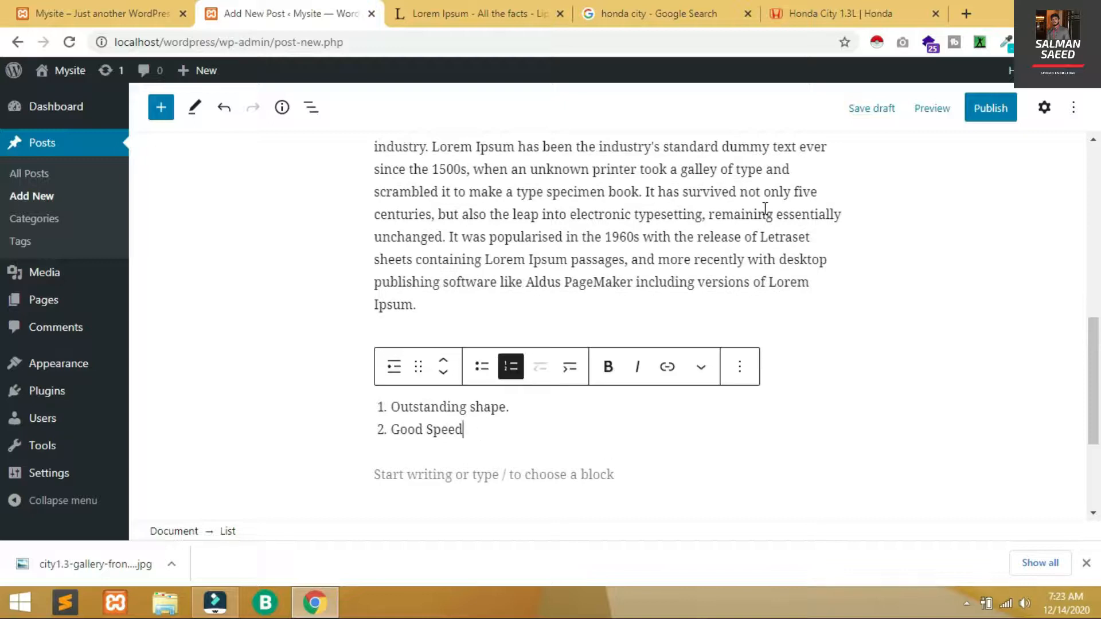
click(1045, 109)
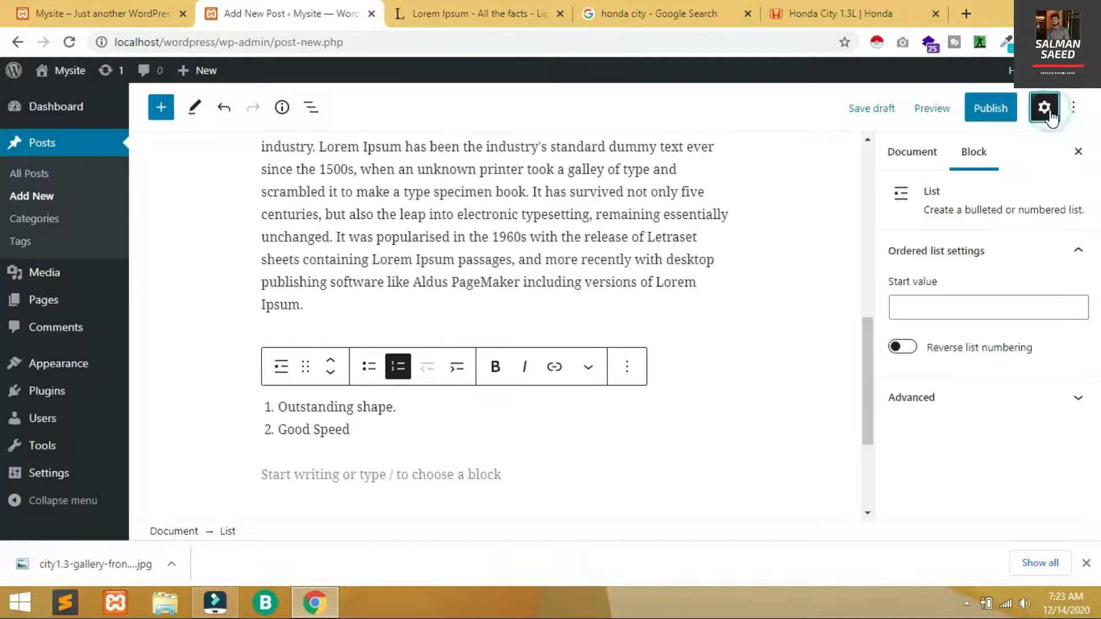
File the post under the Honda City category
click(911, 155)
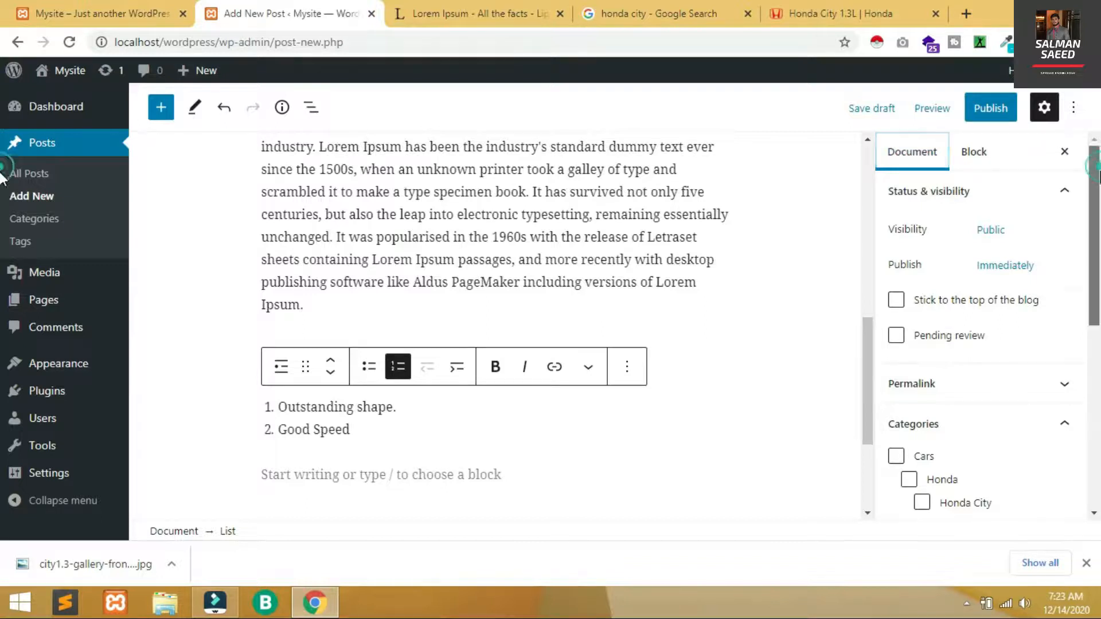
scroll(939, 305, down, 3)
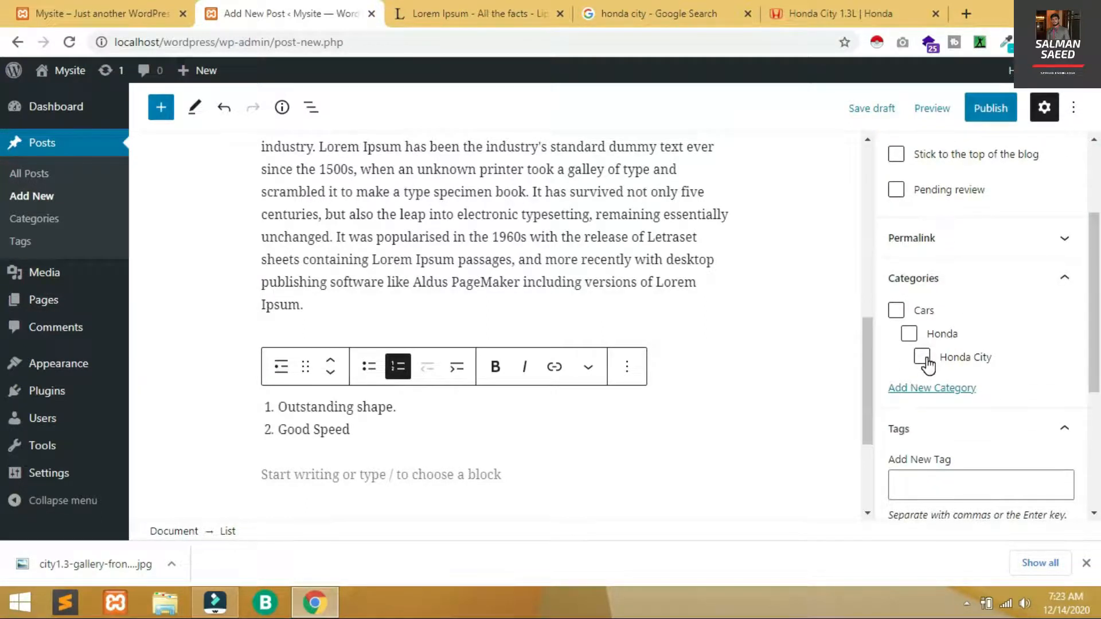
click(922, 357)
drag(1093, 328, 1085, 397)
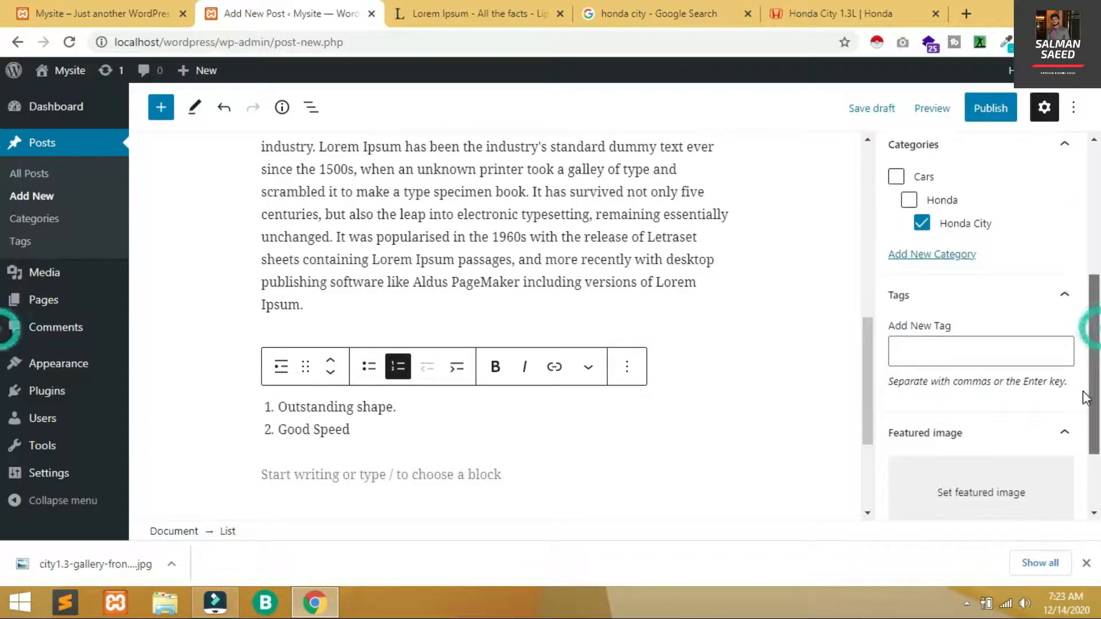
Tag the post honda, honda city and honda city 2020
click(956, 362)
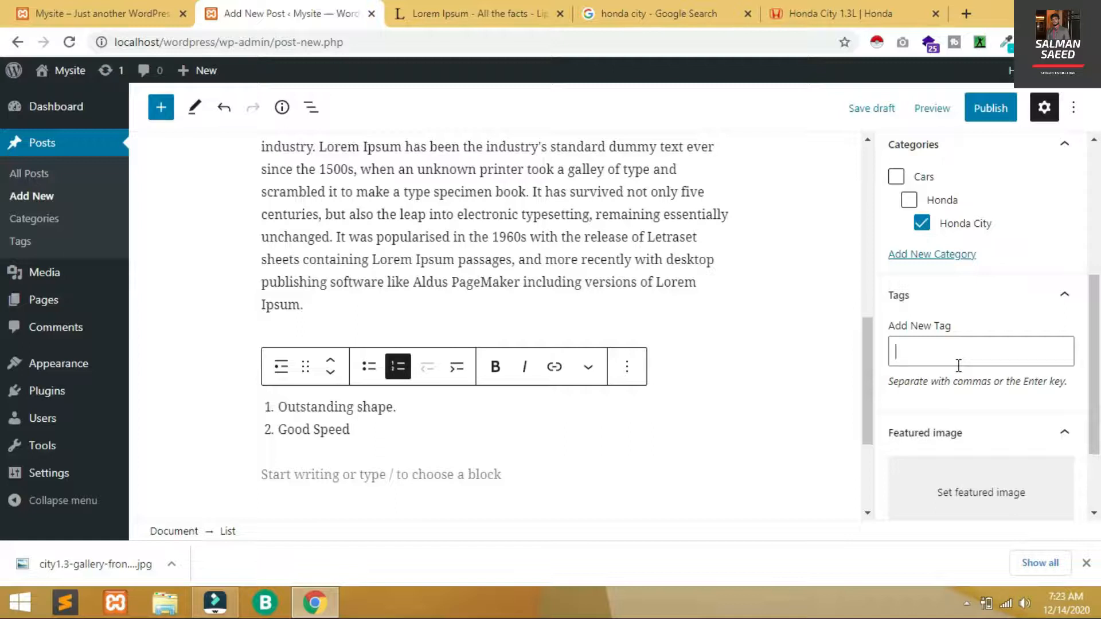
text(honda)
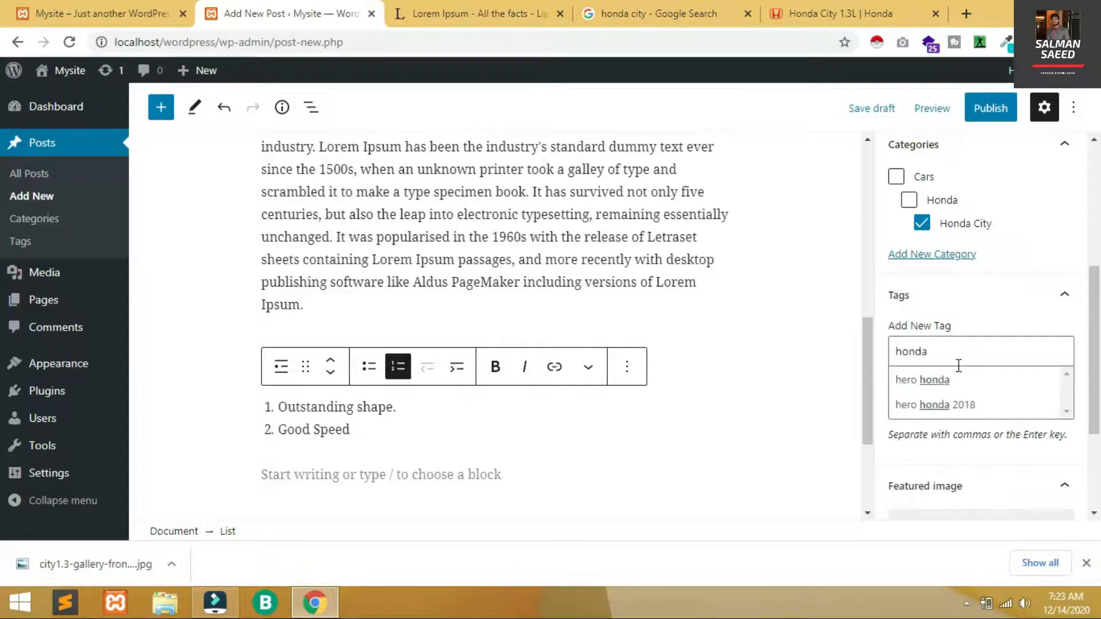
key(Return)
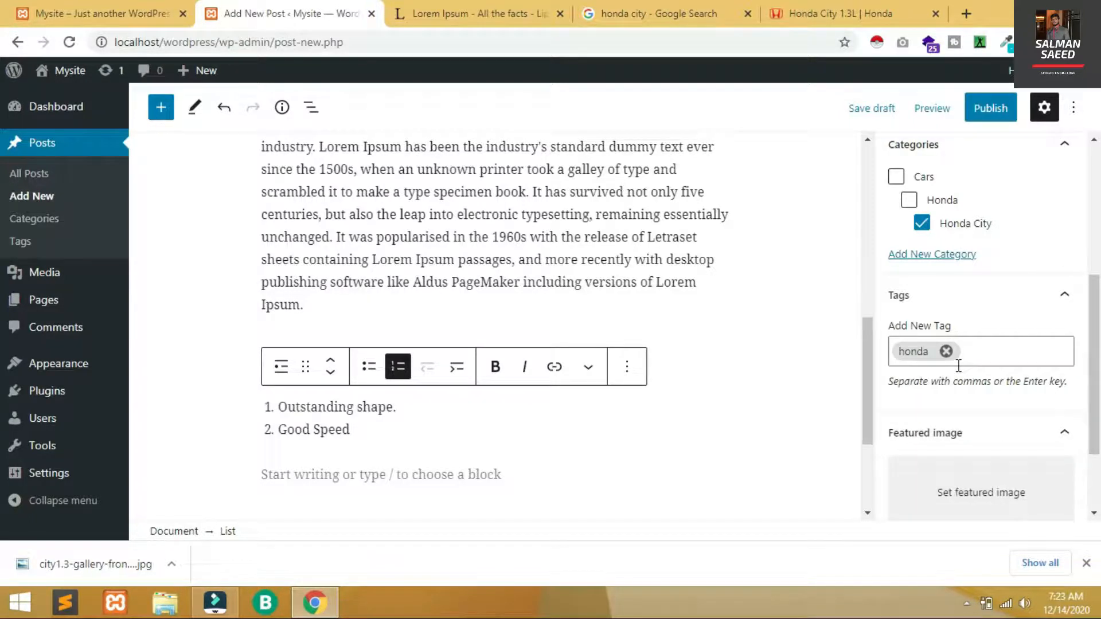
text(hon)
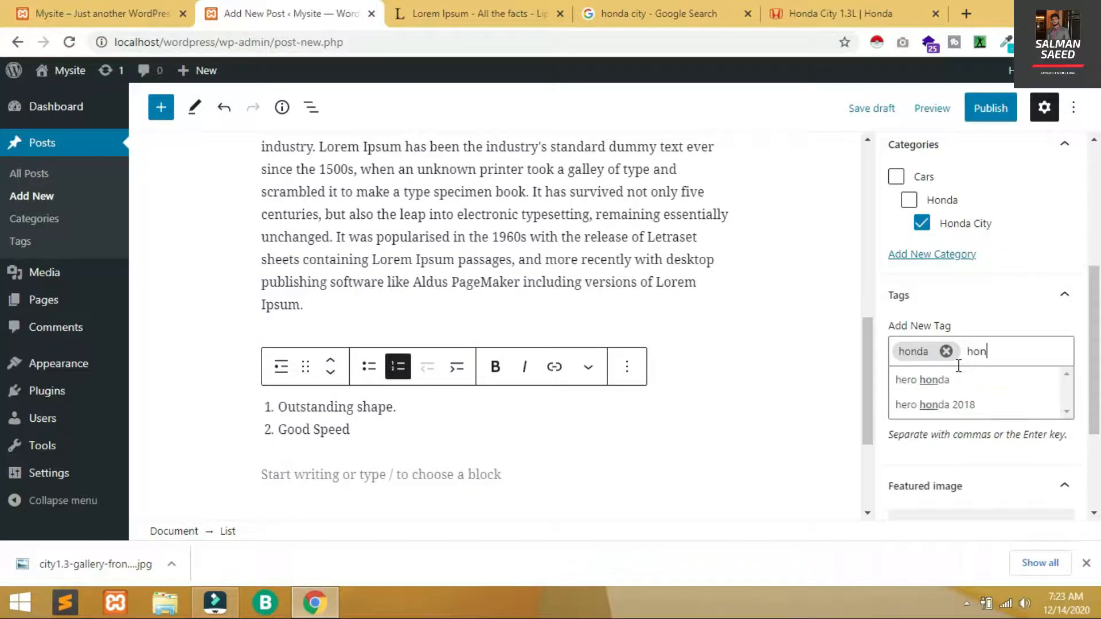
text(da city)
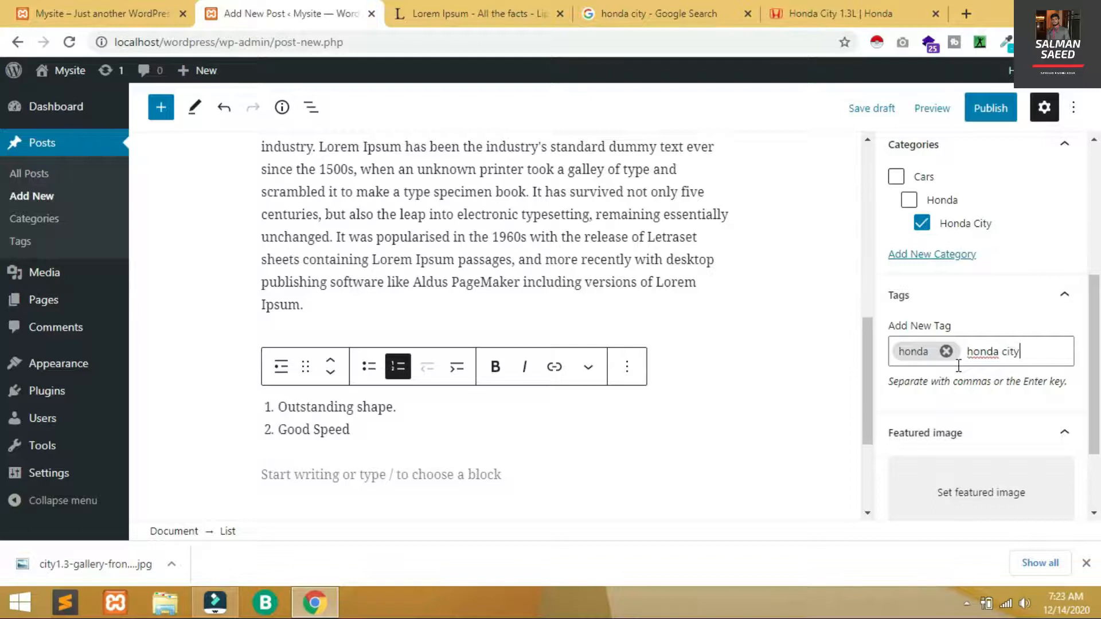
key(Return)
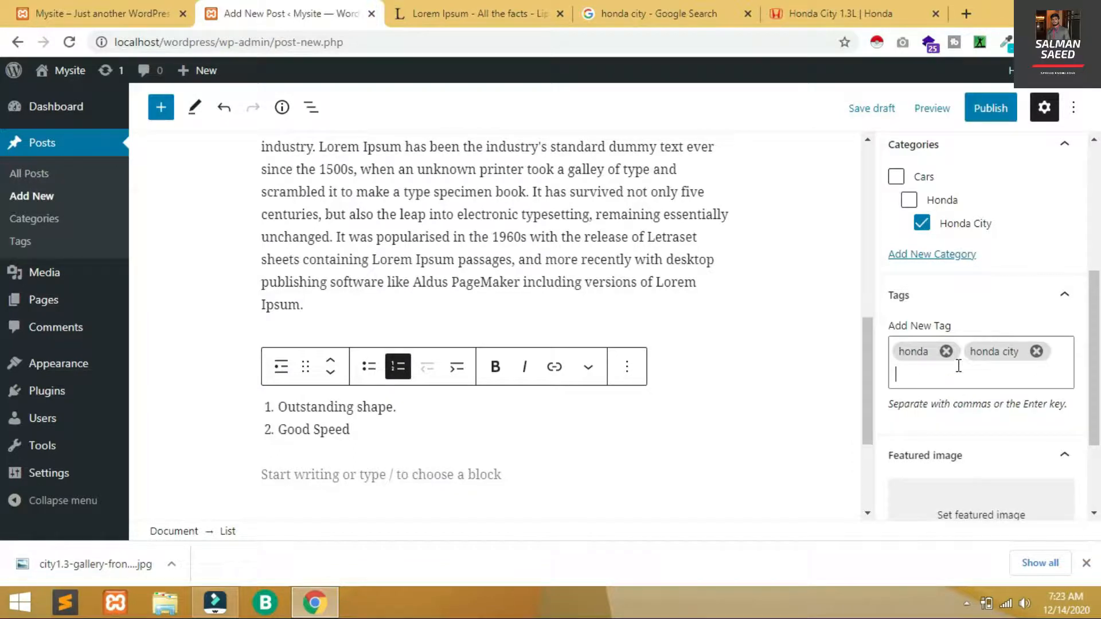
text(honda city 2020)
key(Return)
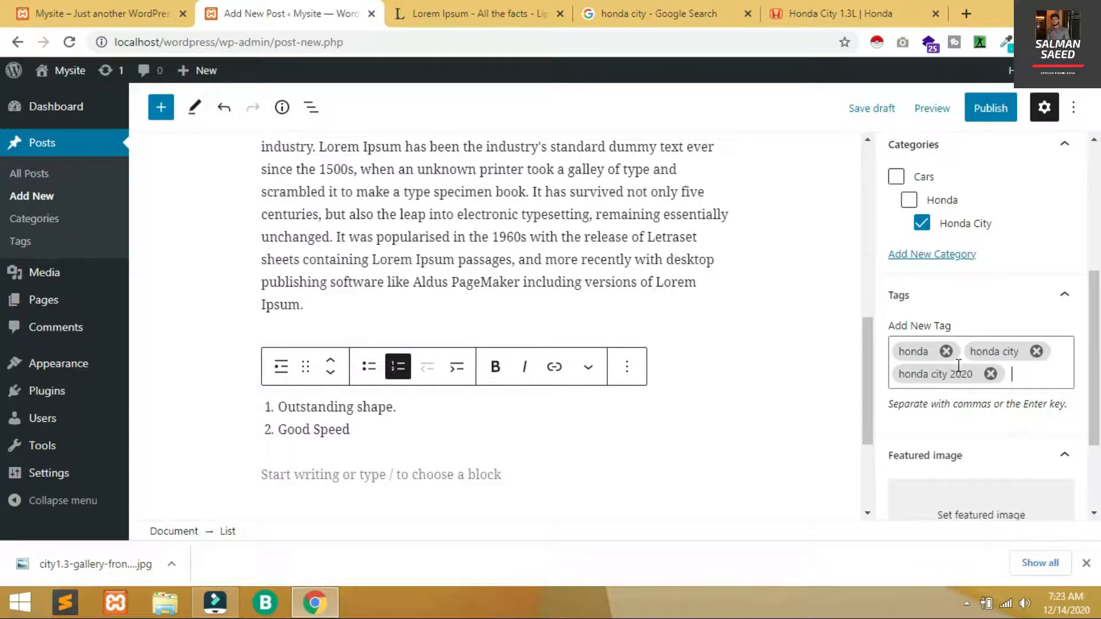
drag(1094, 344, 1096, 423)
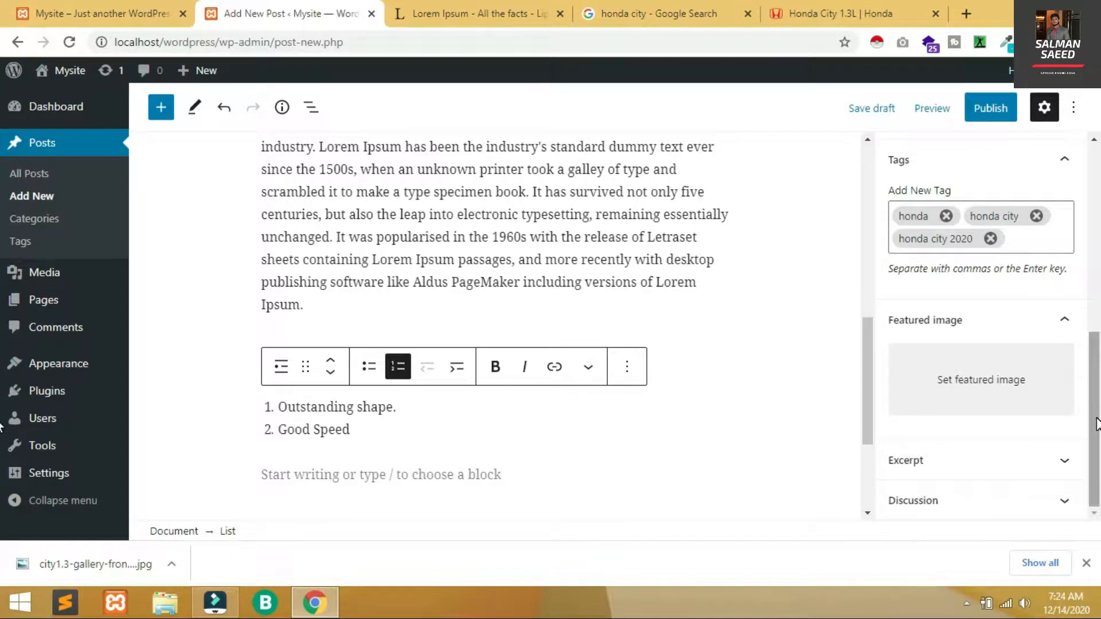
Publish the Honda City 2020 post and dismiss the post-is-live panel
click(987, 110)
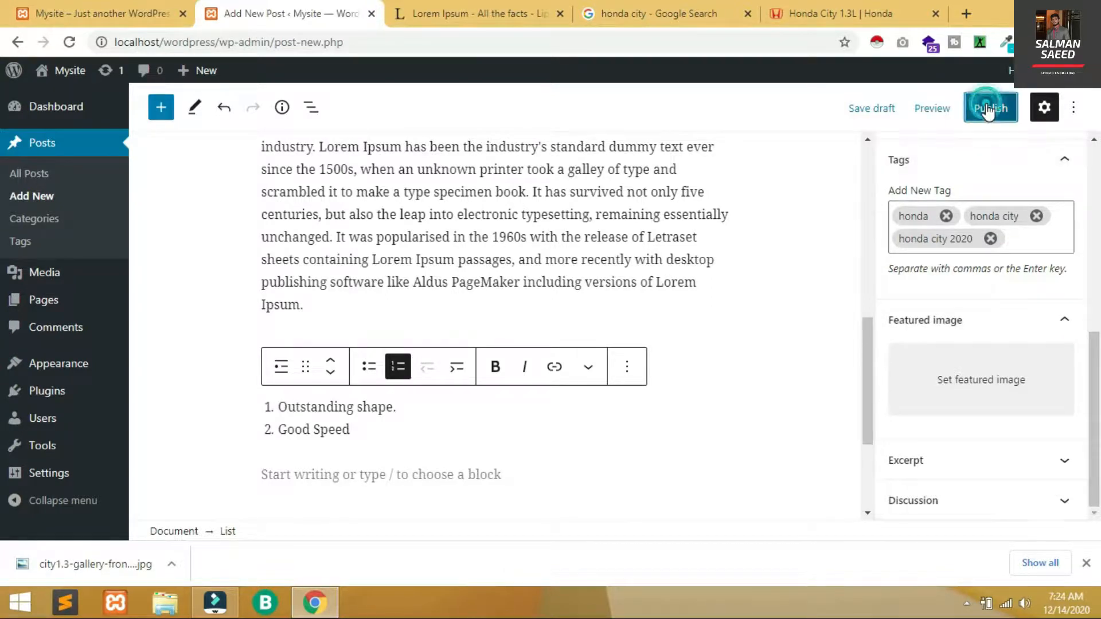
click(985, 109)
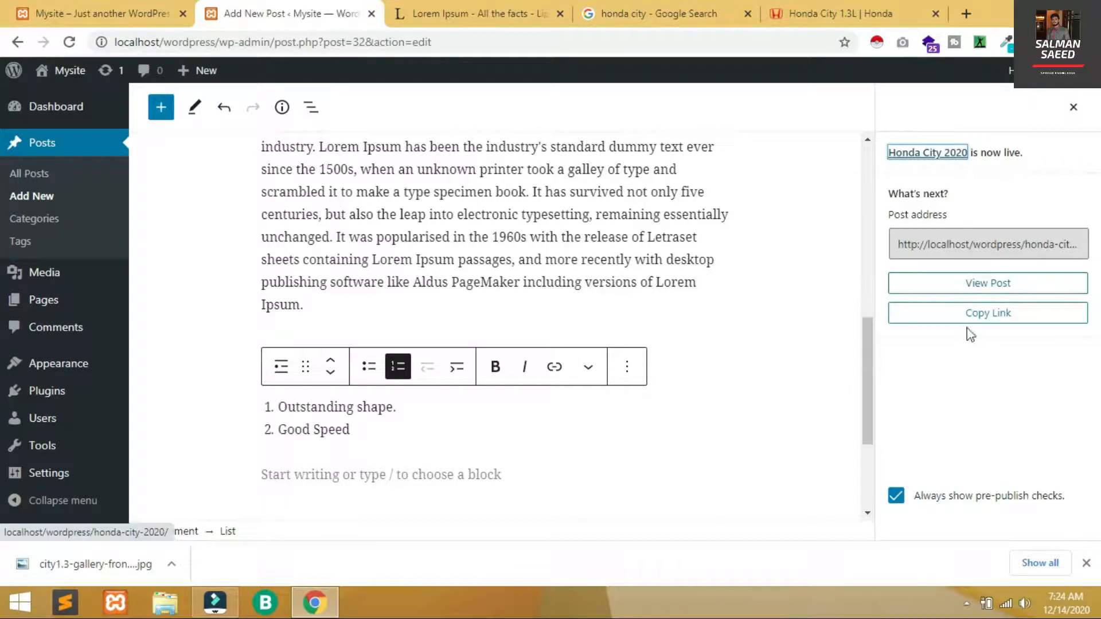
click(1067, 108)
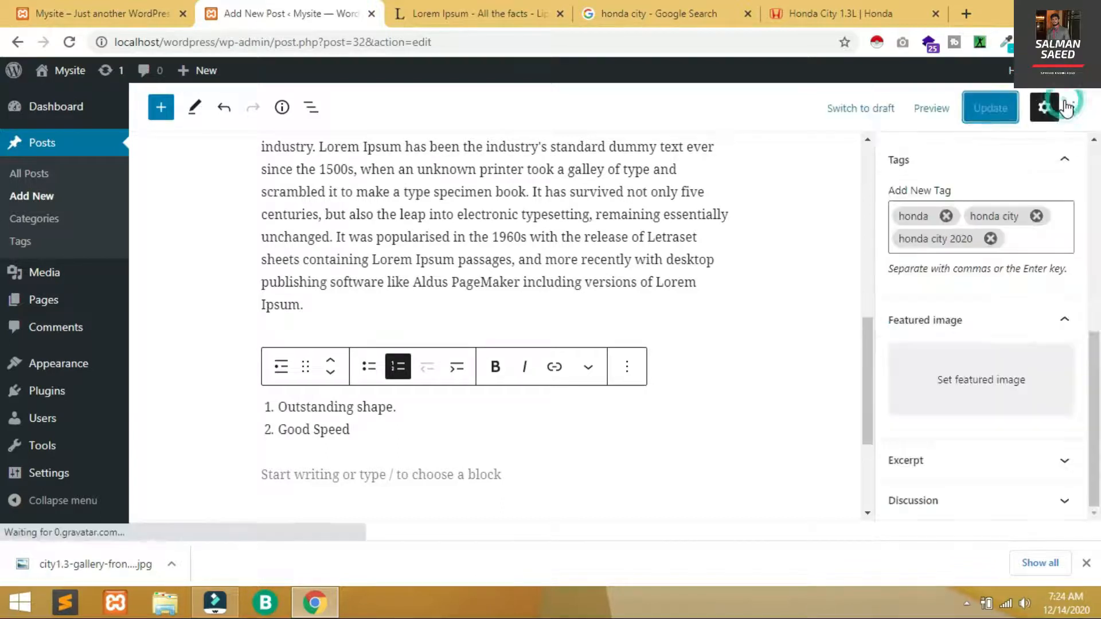
Upload the downloaded Honda City photo as the featured image and update the post
click(986, 362)
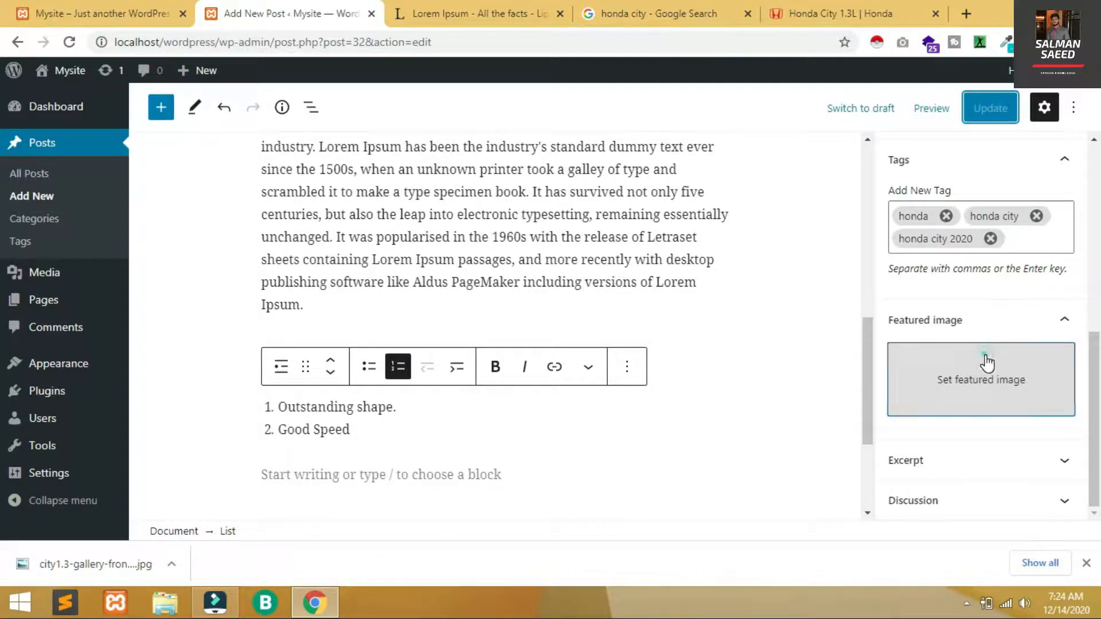
drag(37, 570, 543, 328)
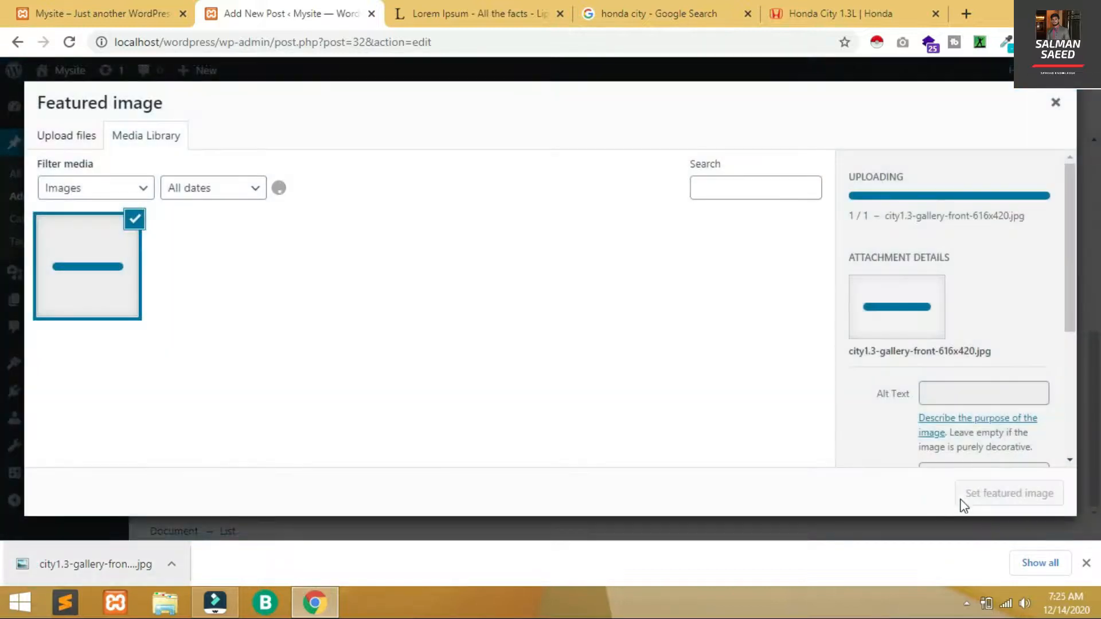
click(1002, 493)
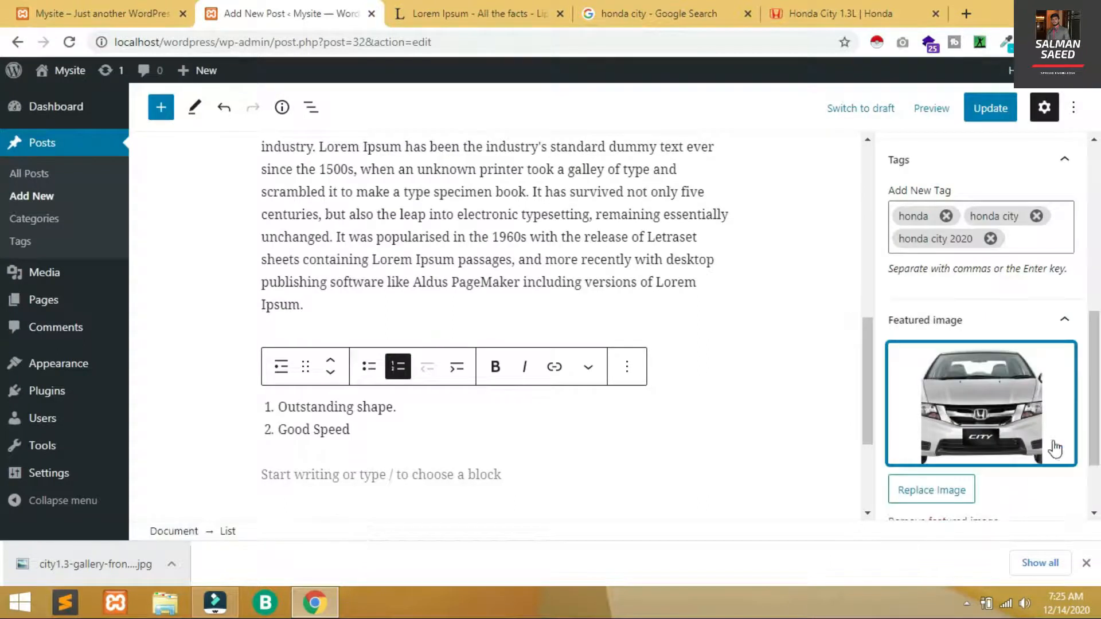
scroll(1085, 264, up, 5)
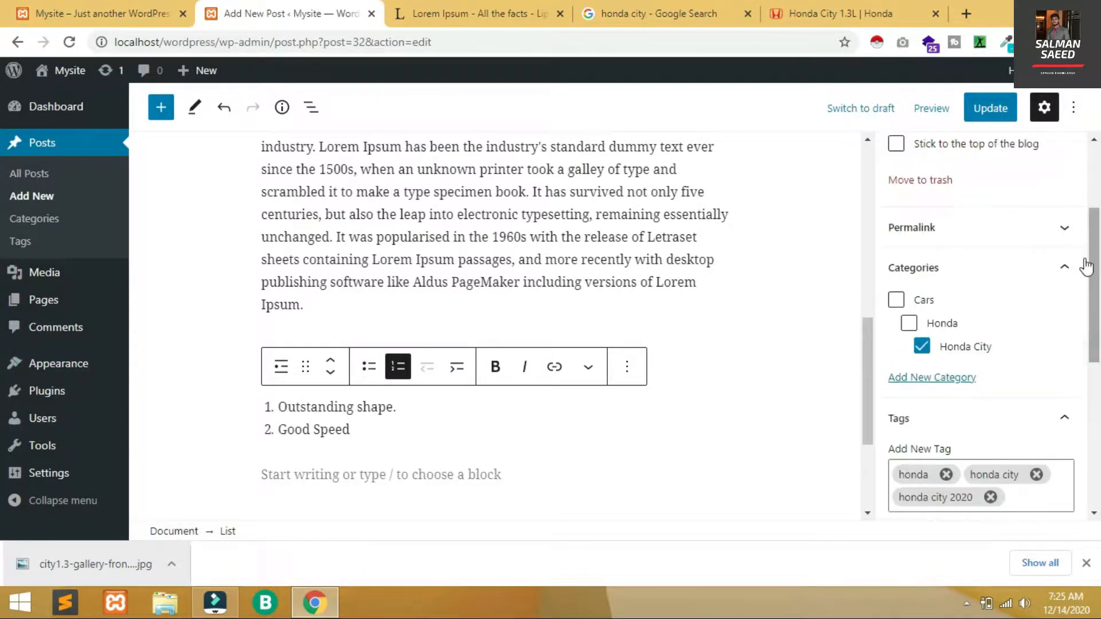
click(980, 108)
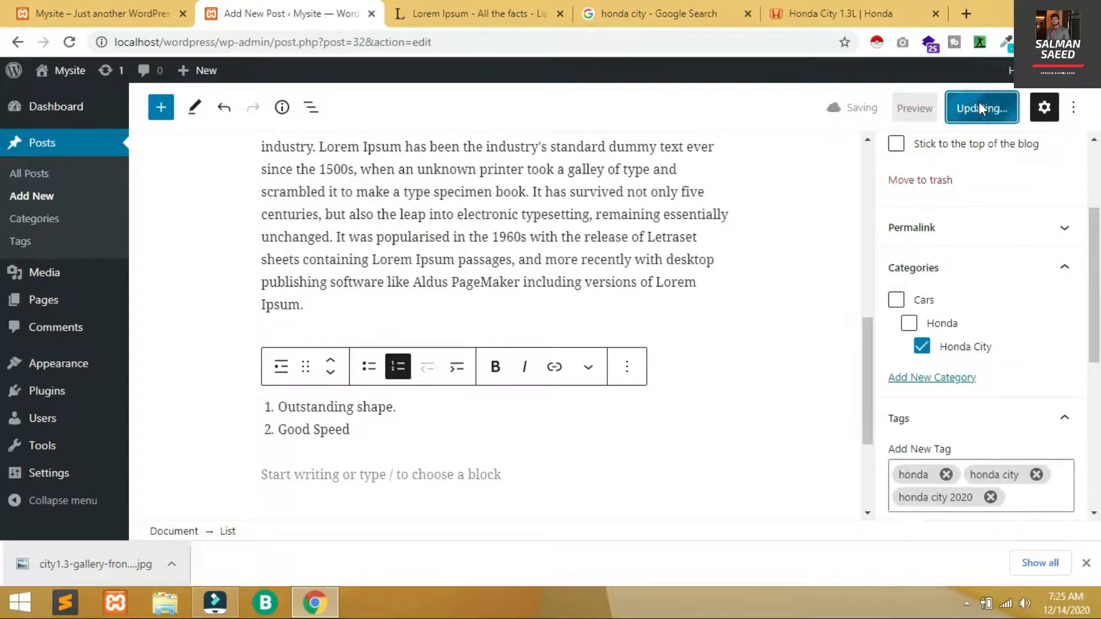
click(164, 16)
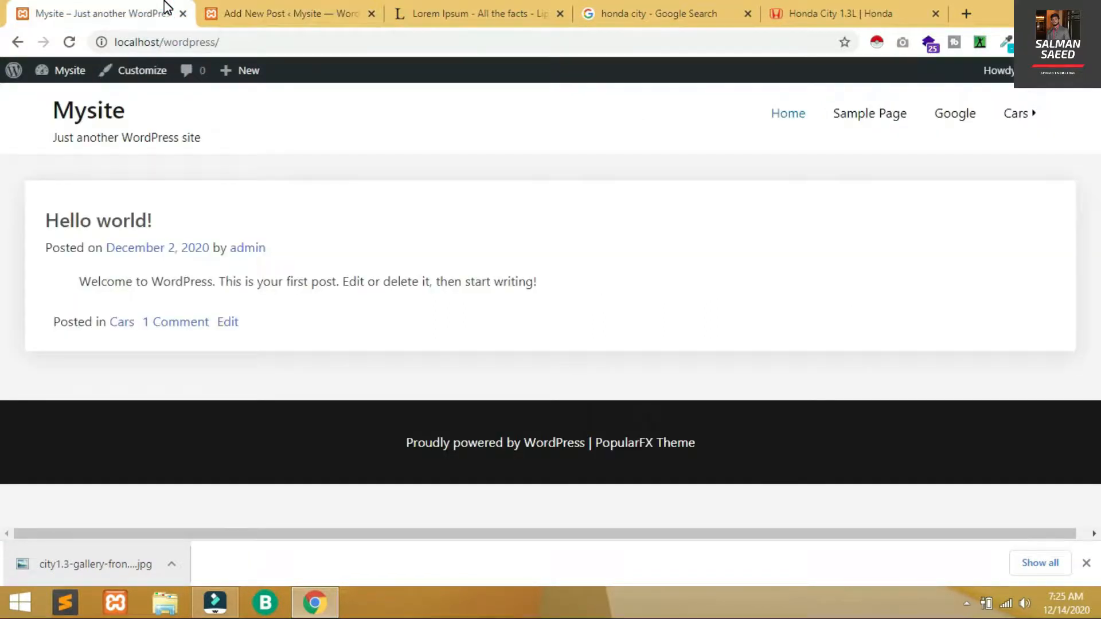
Reload the front page and scroll through the Honda City 2020 post's photo and specs
key(F5)
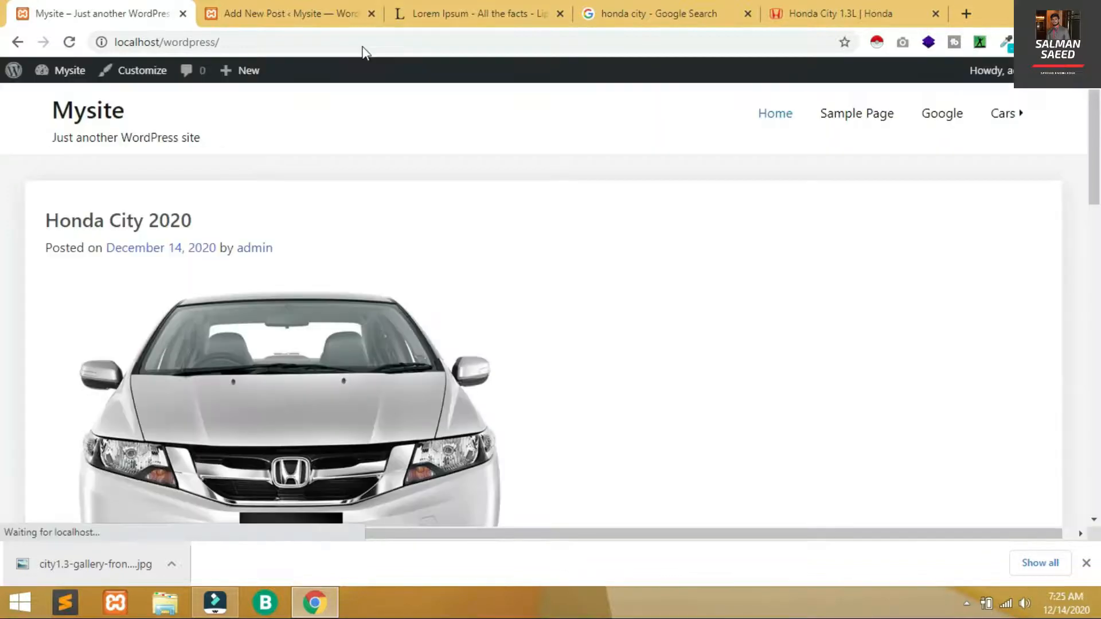
mouse_move(1023, 129)
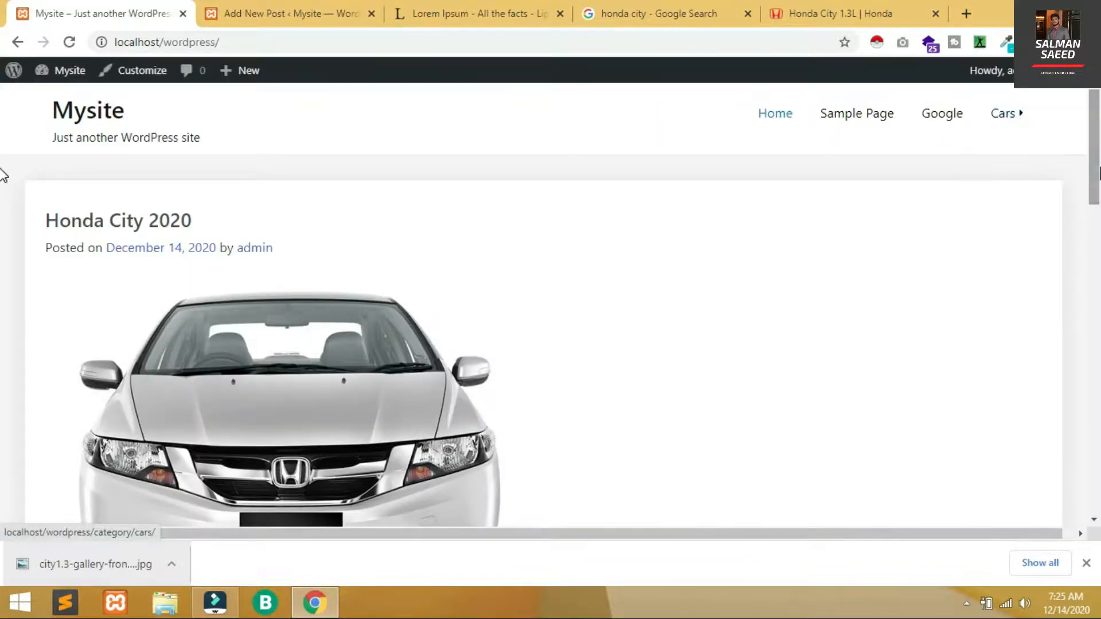
scroll(3, 287, down, 10)
drag(1099, 316, 1095, 406)
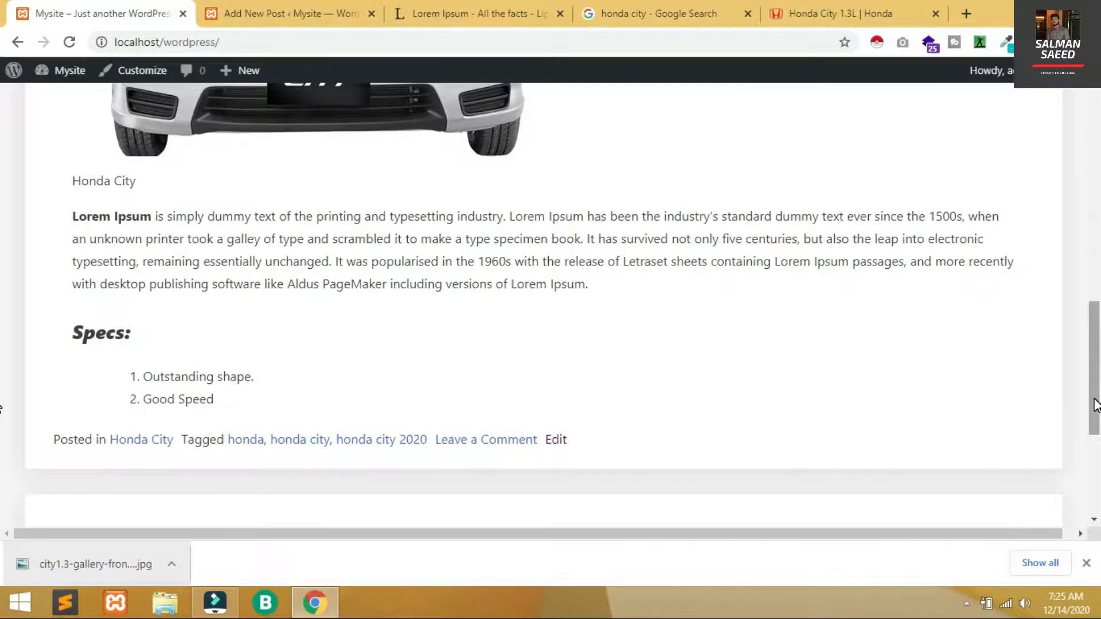
scroll(1096, 404, up, 12)
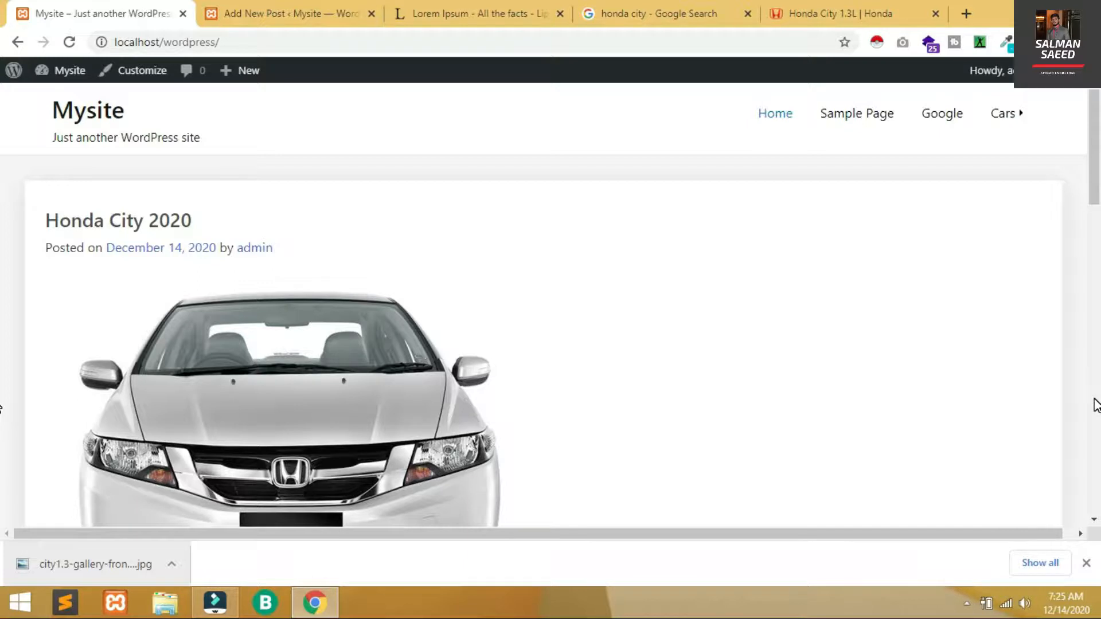
scroll(1096, 404, down, 8)
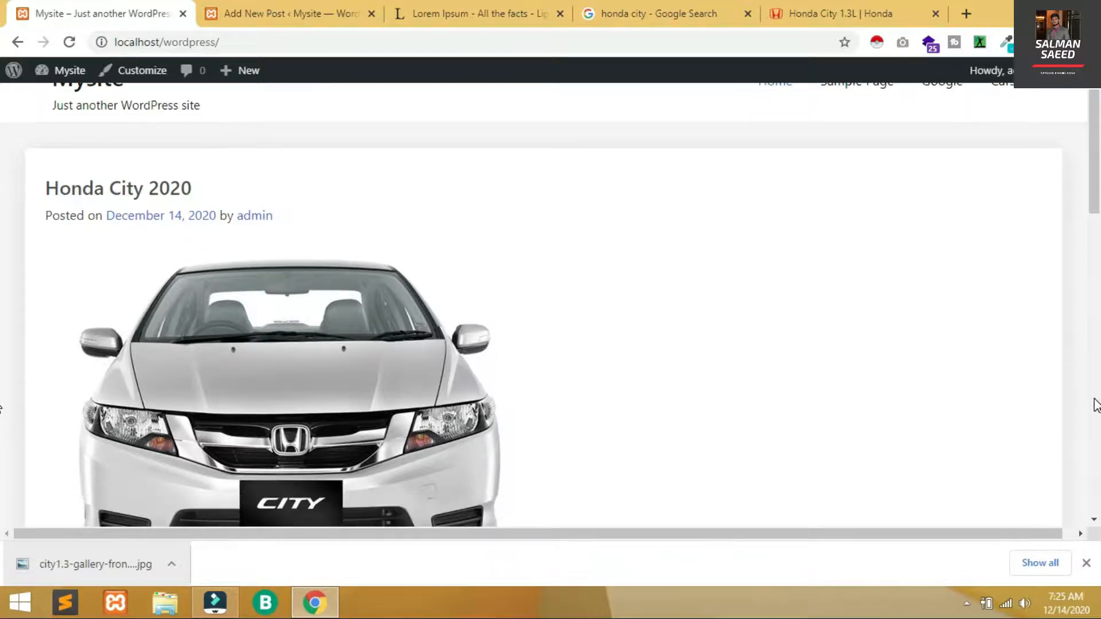
scroll(1096, 405, down, 4)
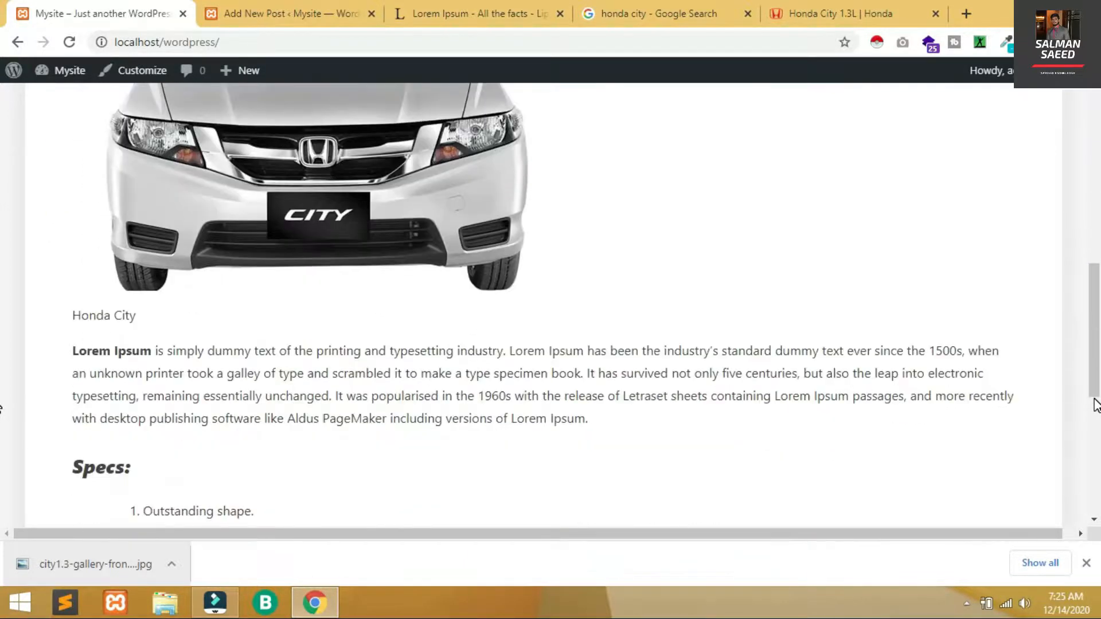
scroll(1096, 405, up, 12)
scroll(1096, 405, down, 11)
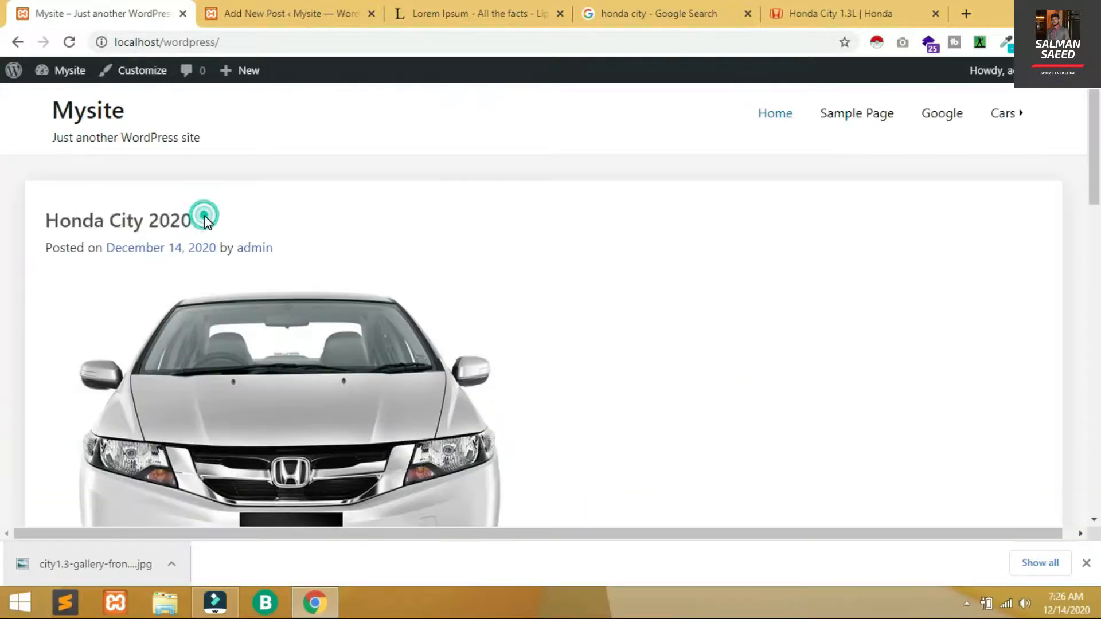
triple_click(204, 215)
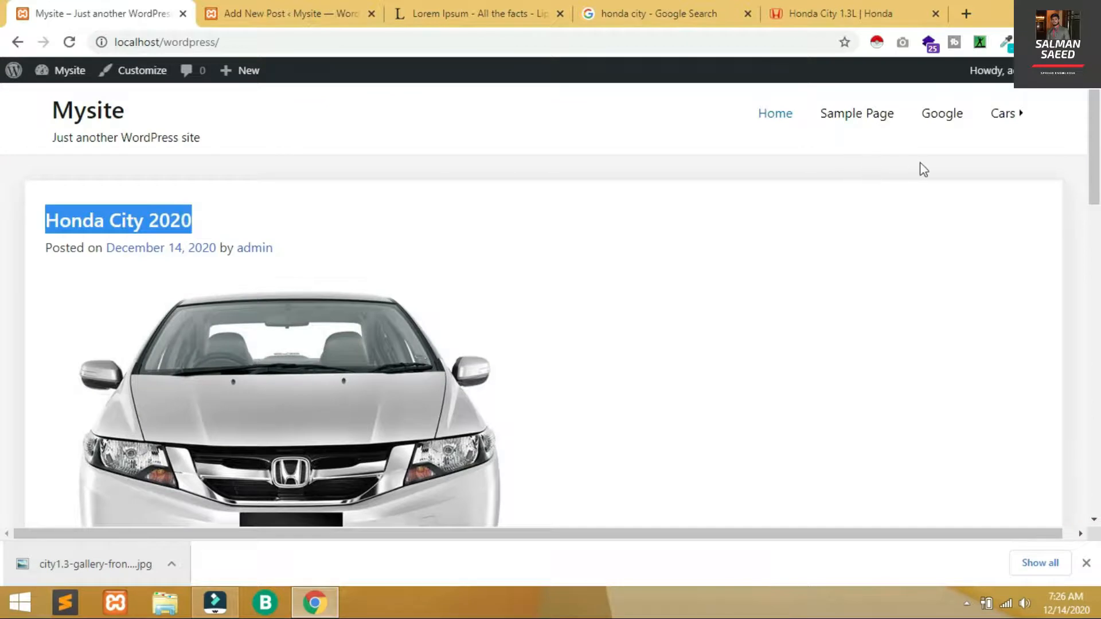
click(961, 177)
mouse_move(1000, 123)
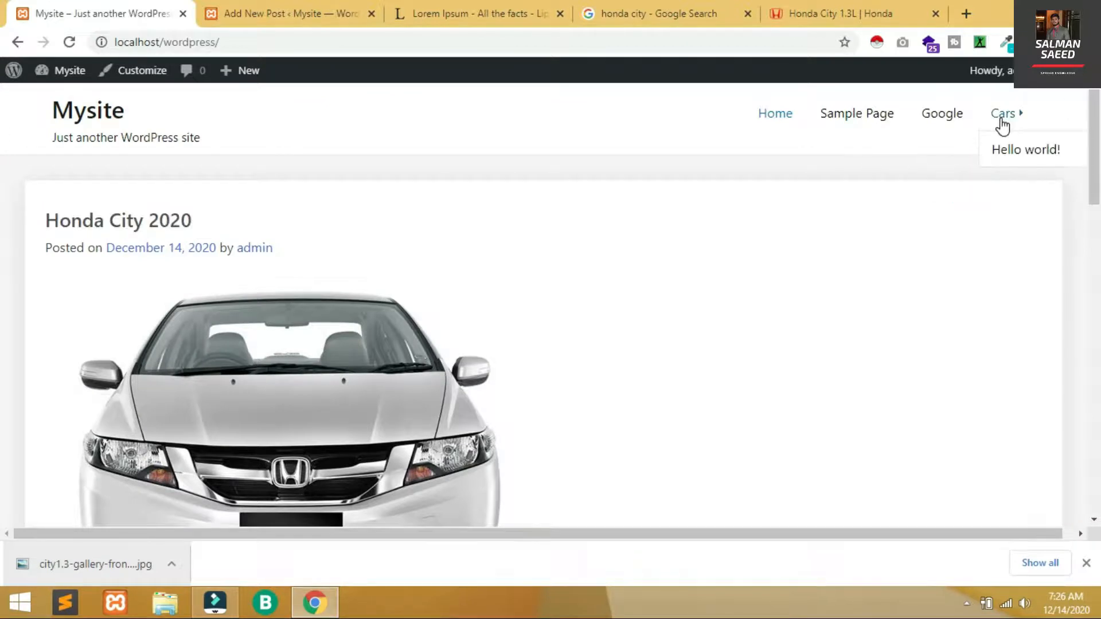
click(356, 7)
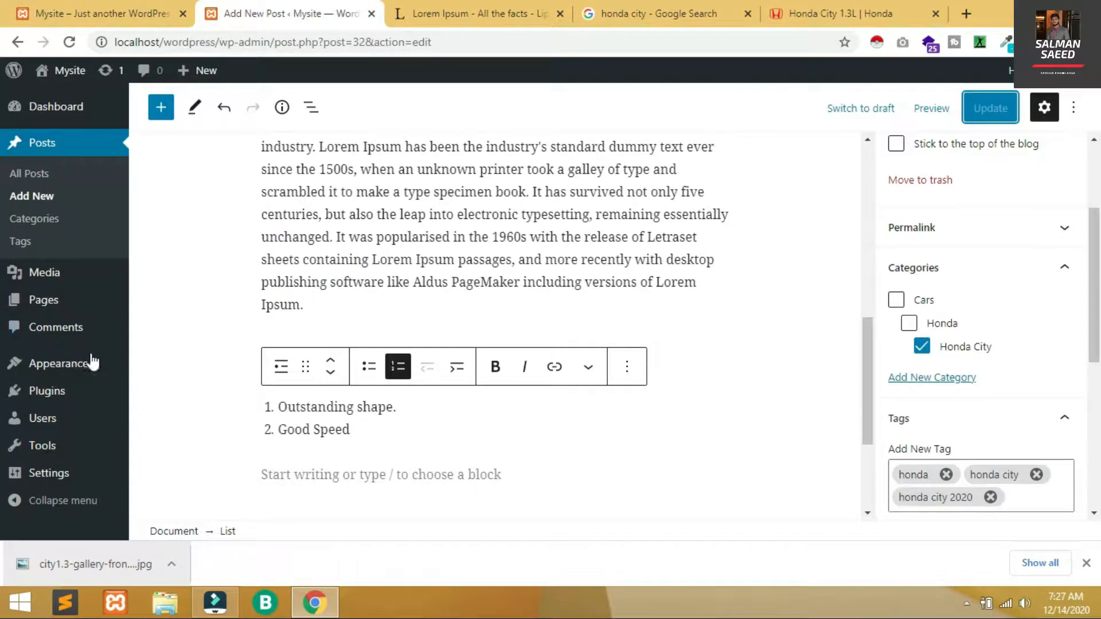
In Menus, remove the Hello world! sub item under Cars, leaving Home, Sample Page, Google and Cars
mouse_move(90, 364)
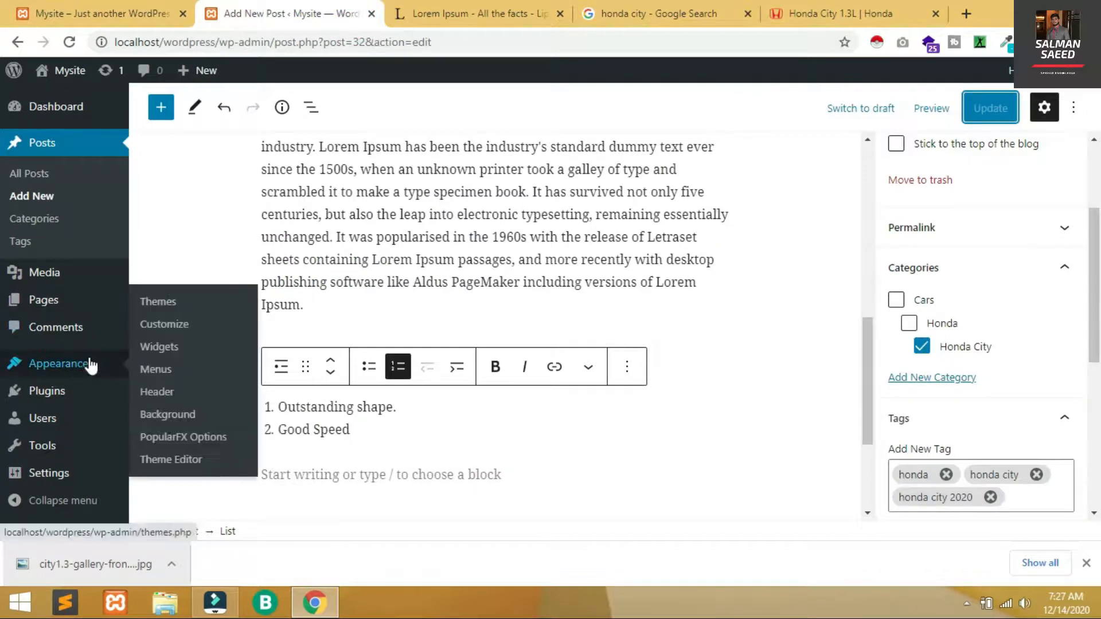
click(160, 368)
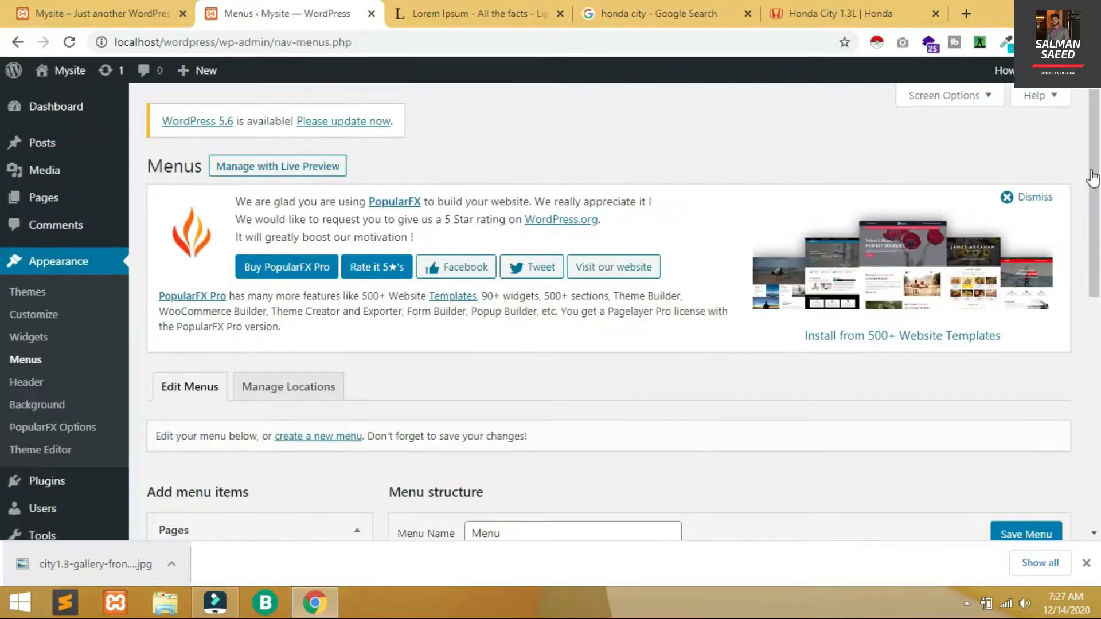
click(1099, 70)
scroll(1097, 111, down, 7)
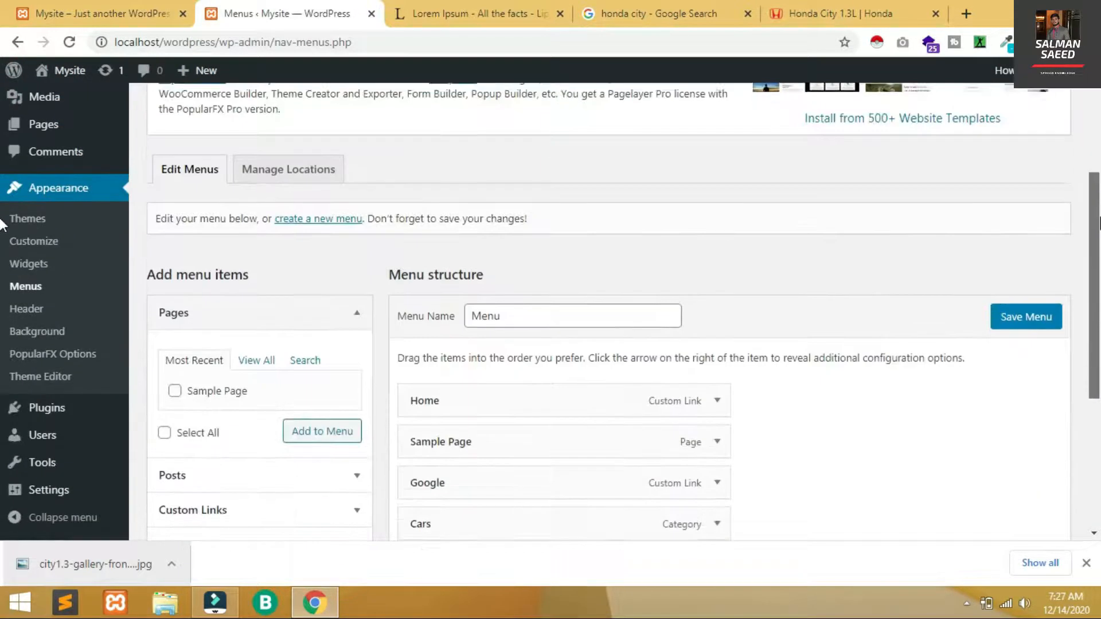
click(741, 347)
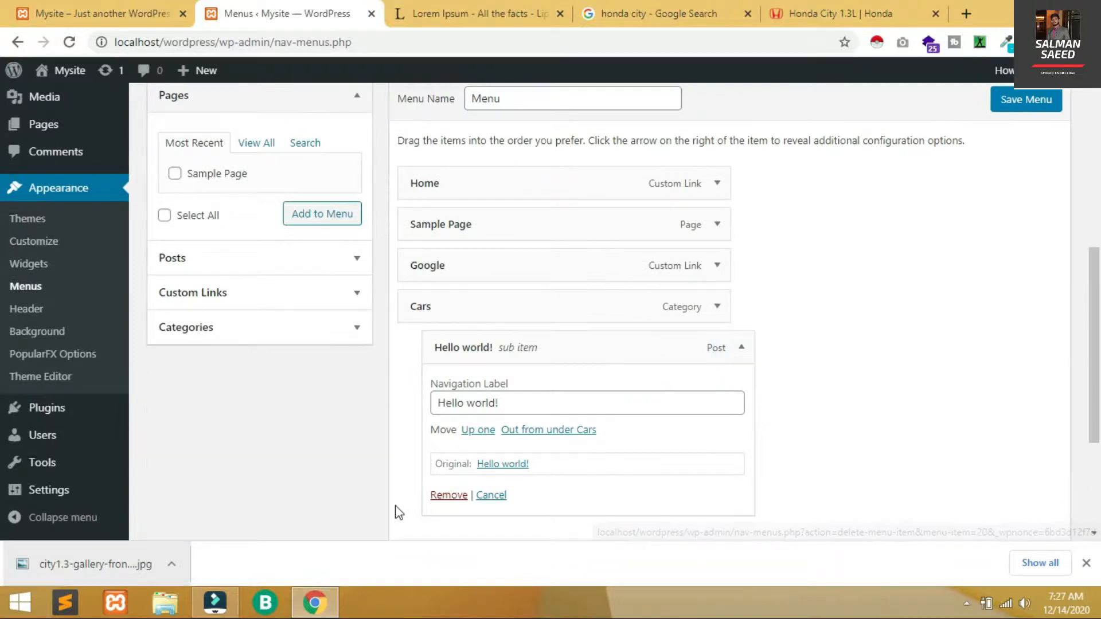
click(454, 496)
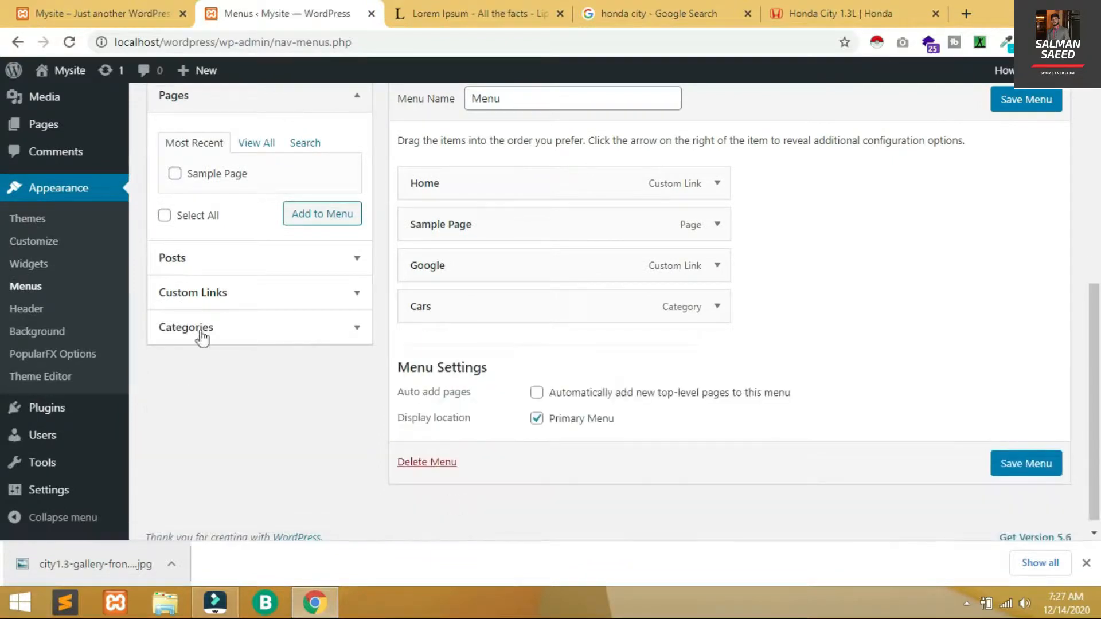
click(355, 332)
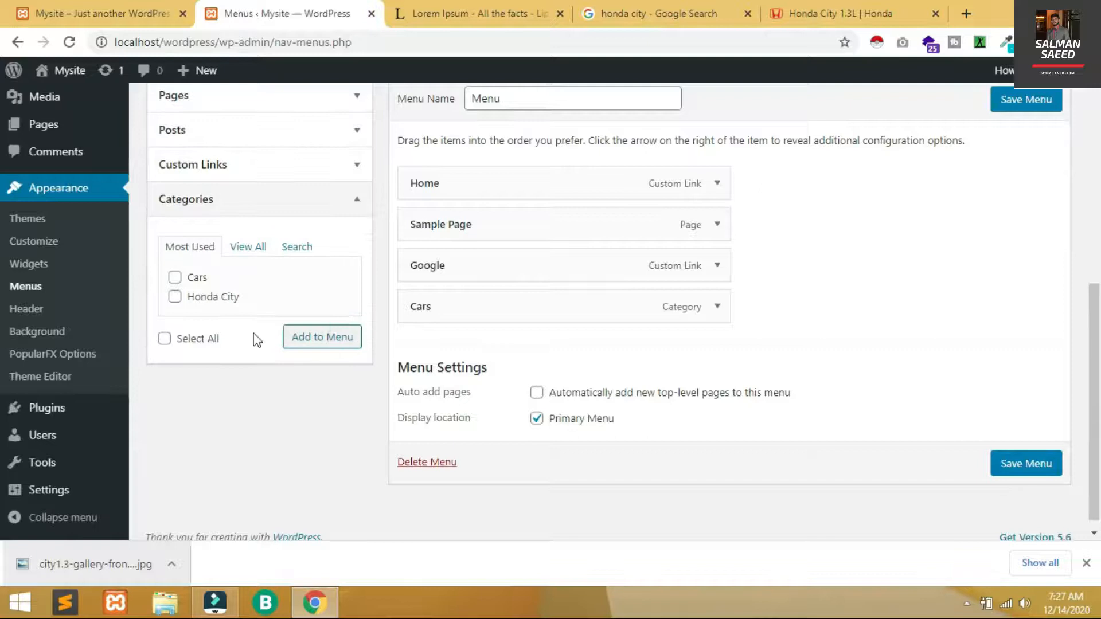
Add the Honda and Honda City categories to the menu
click(246, 247)
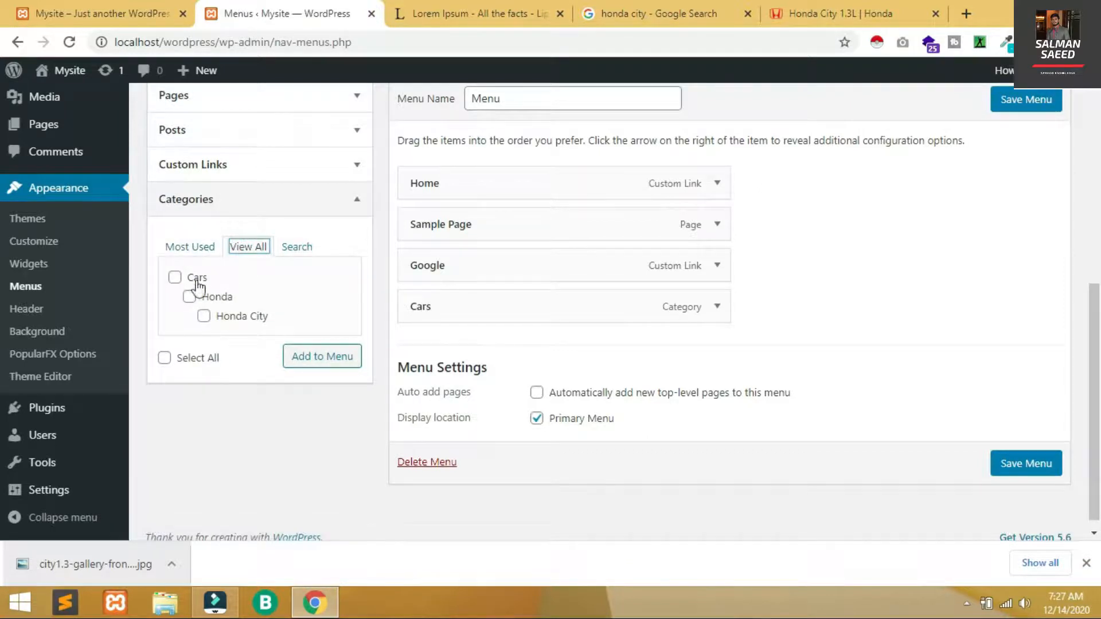
click(193, 299)
click(204, 316)
click(331, 356)
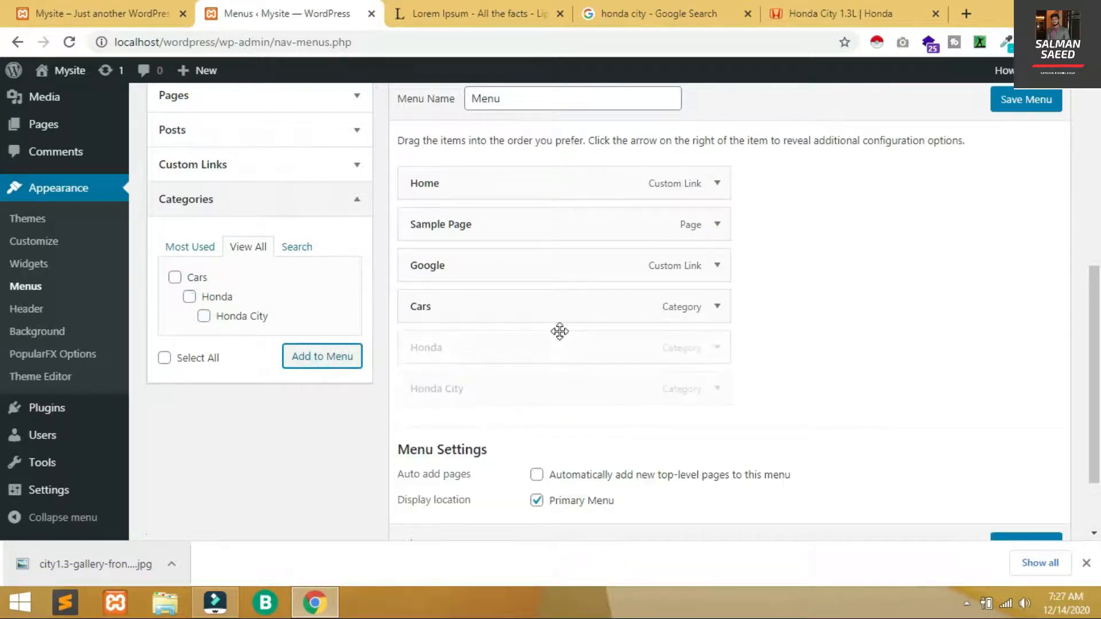
Nest Honda under Cars and save the menu
click(537, 347)
drag(550, 346, 634, 379)
scroll(2, 439, down, 2)
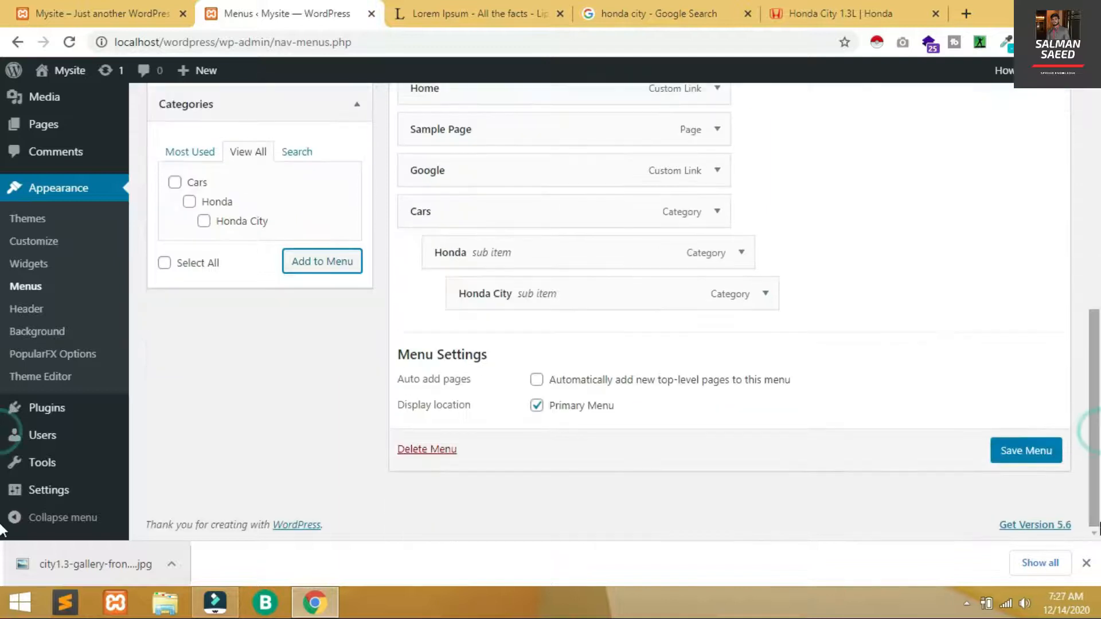
click(1041, 458)
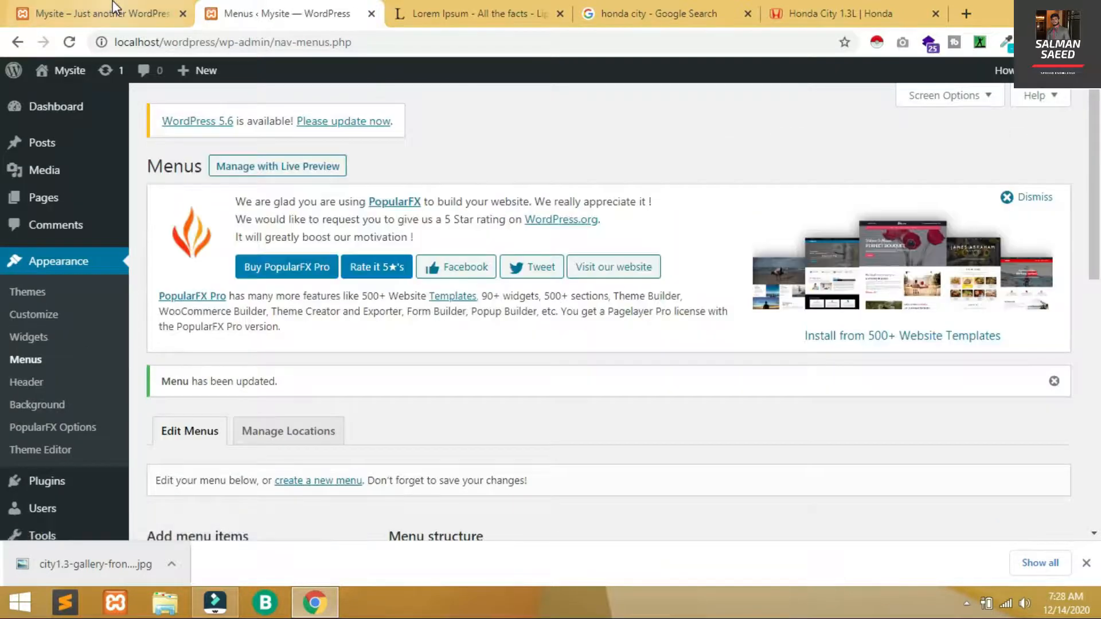
click(113, 6)
key(F5)
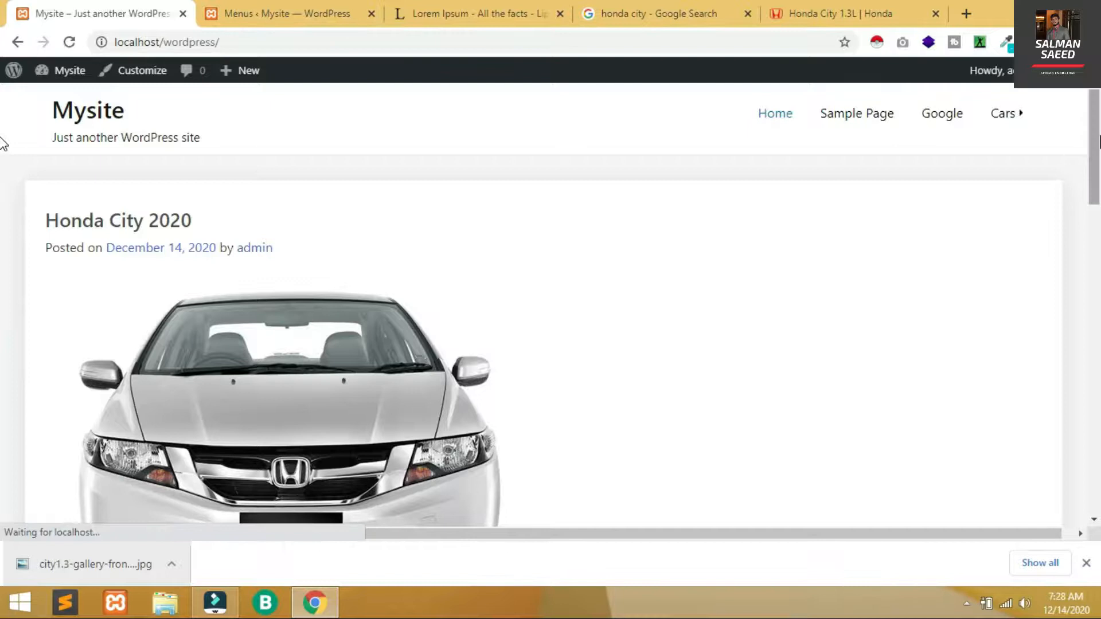
mouse_move(1008, 111)
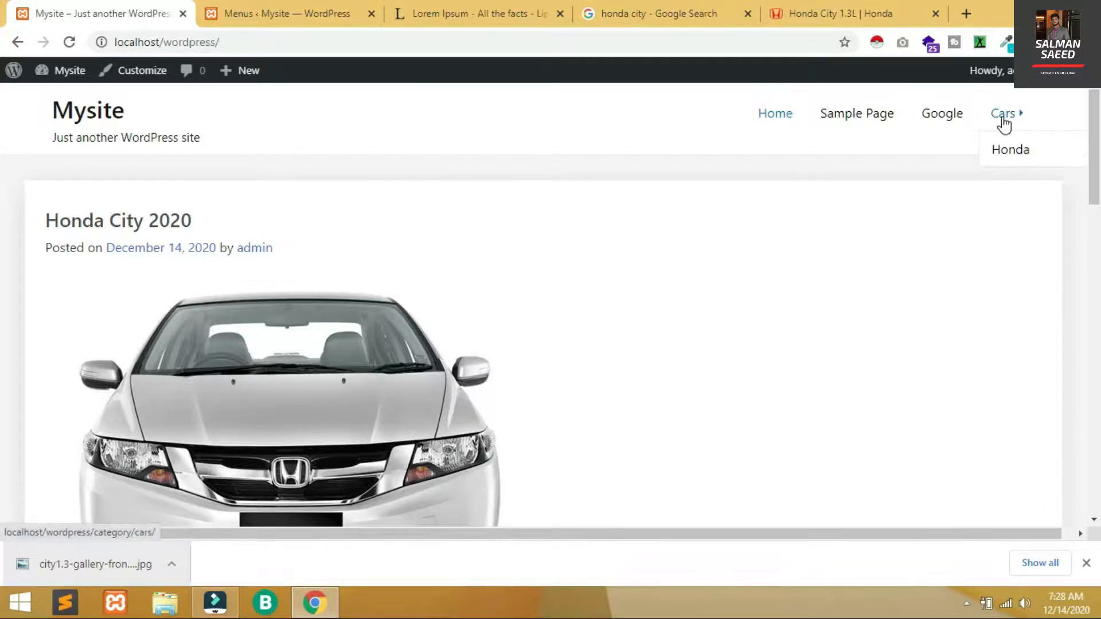
click(334, 8)
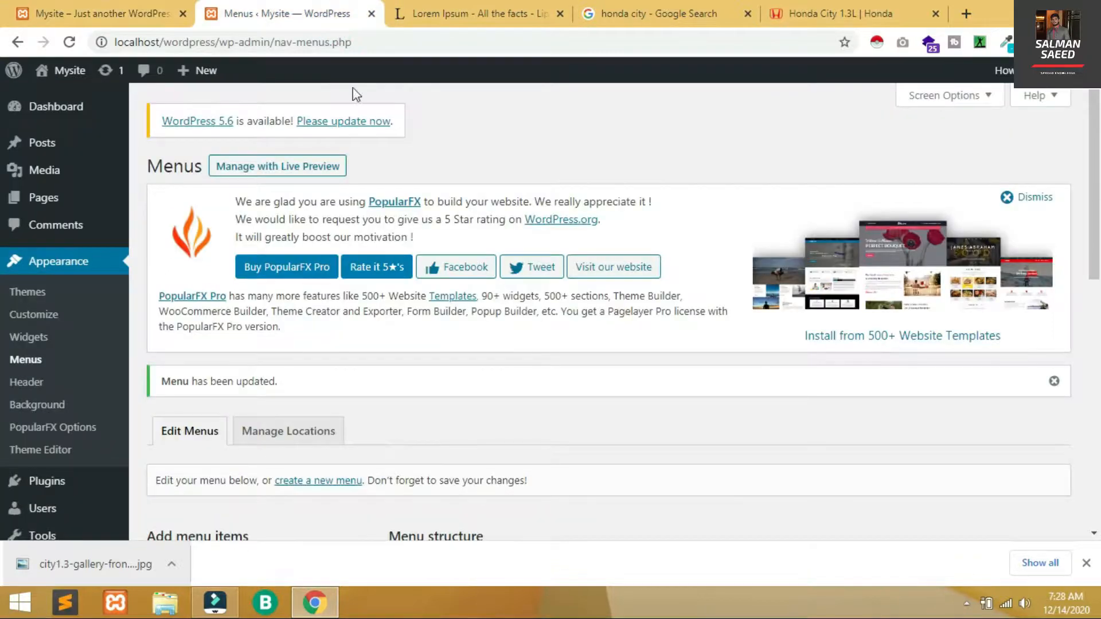
Move Google to the end and Sample Page below the Cars group, then save the menu
scroll(1082, 340, down, 5)
scroll(1082, 340, down, 2)
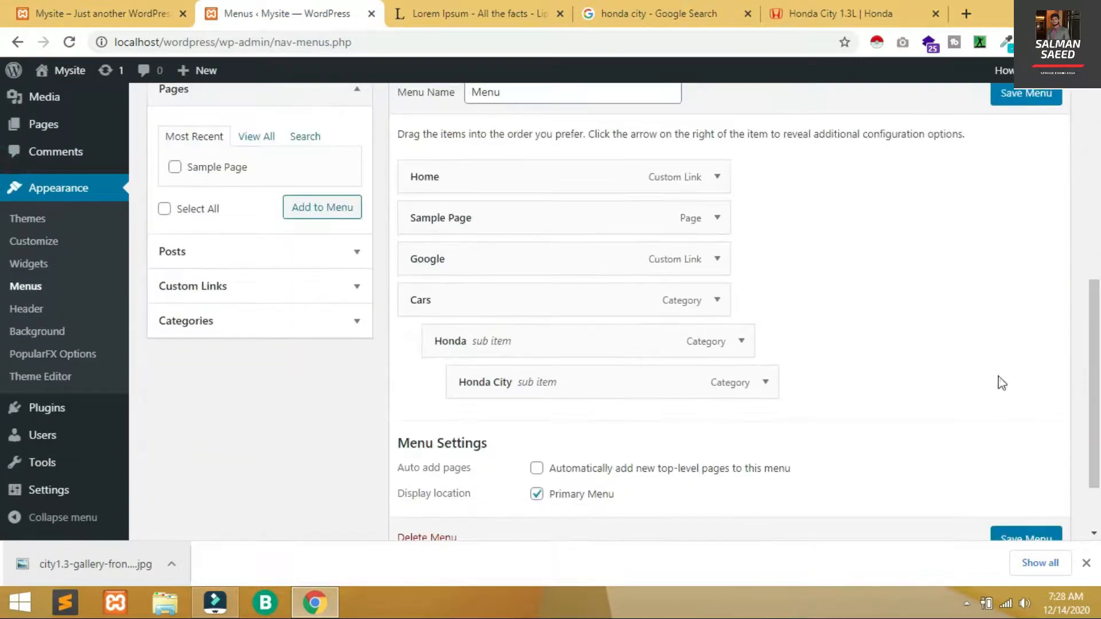
drag(505, 260, 503, 388)
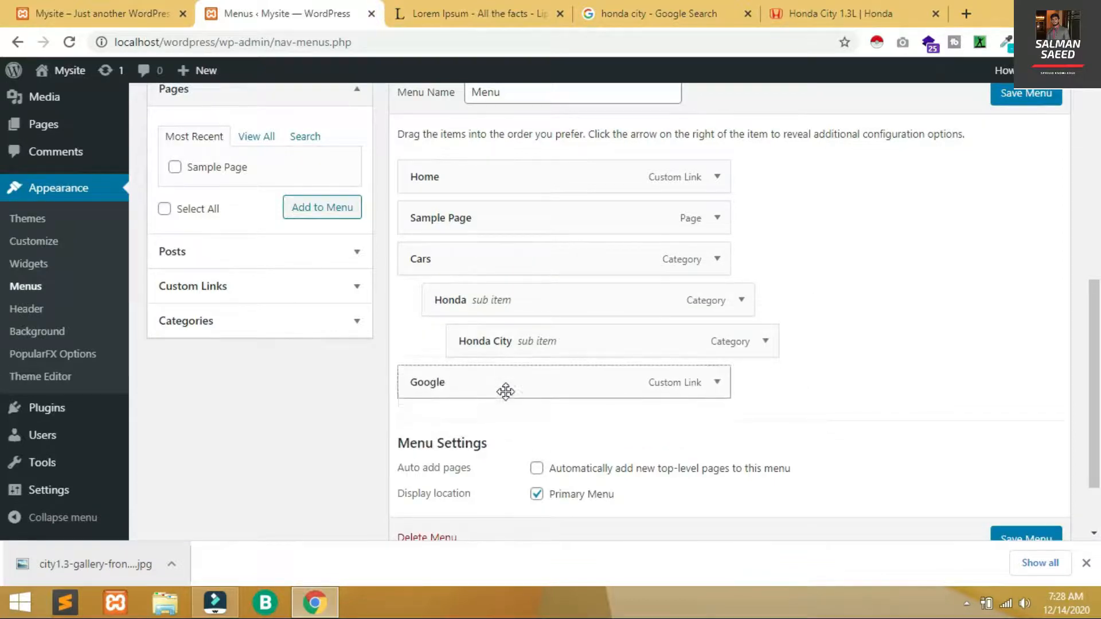
drag(513, 216, 518, 338)
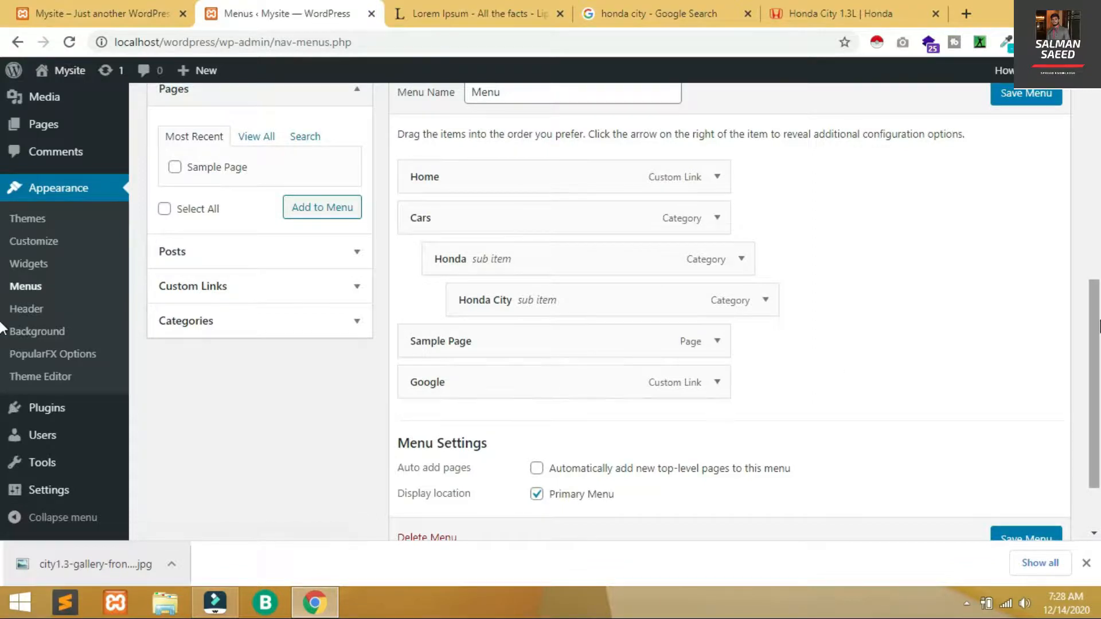
scroll(1086, 344, down, 2)
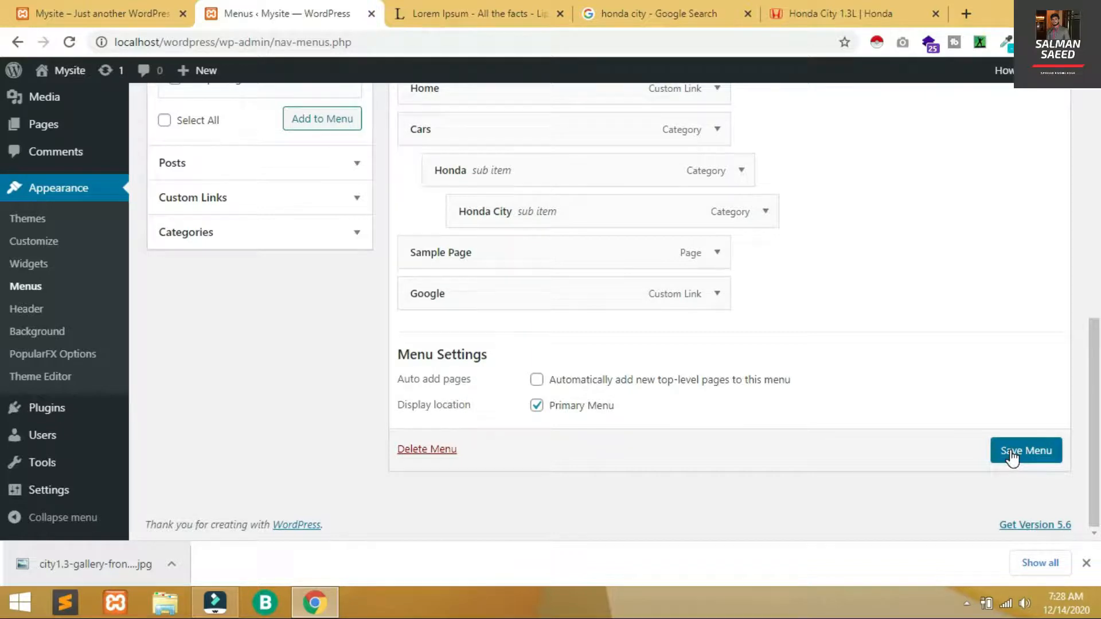
click(1011, 454)
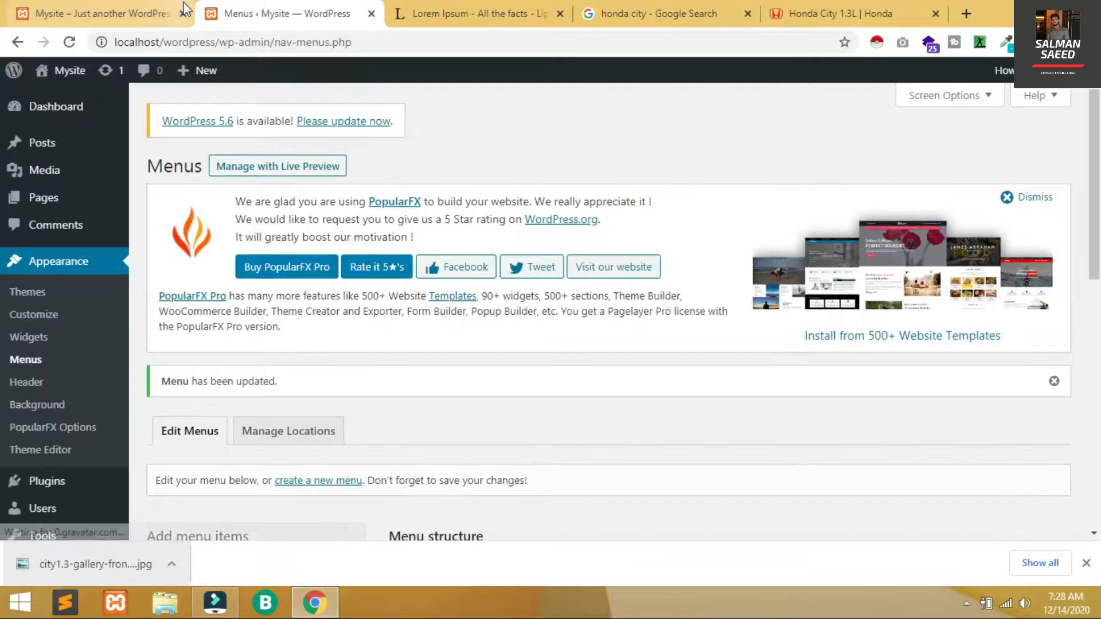
Reload the live site and open the Honda City category through the Cars > Honda menu
click(80, 7)
key(F5)
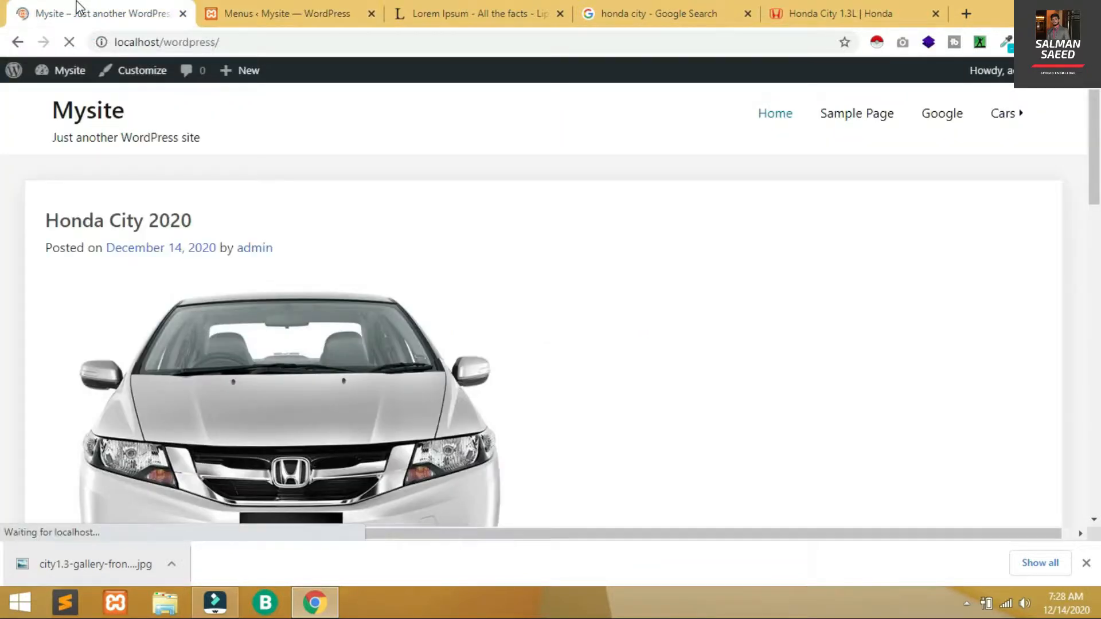
mouse_move(841, 120)
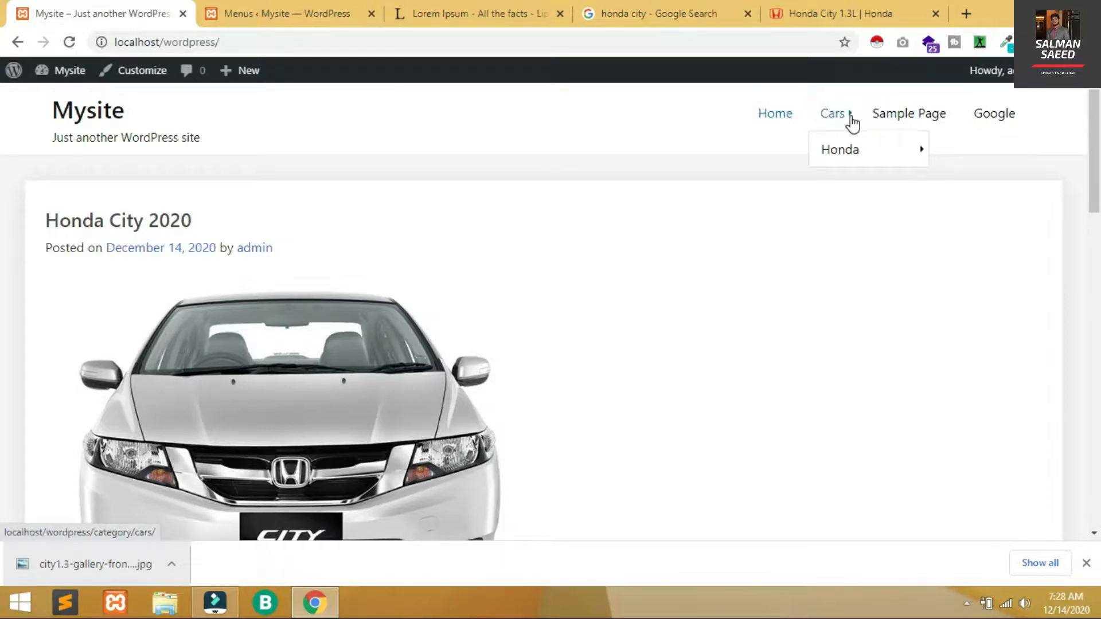
mouse_move(851, 159)
click(967, 153)
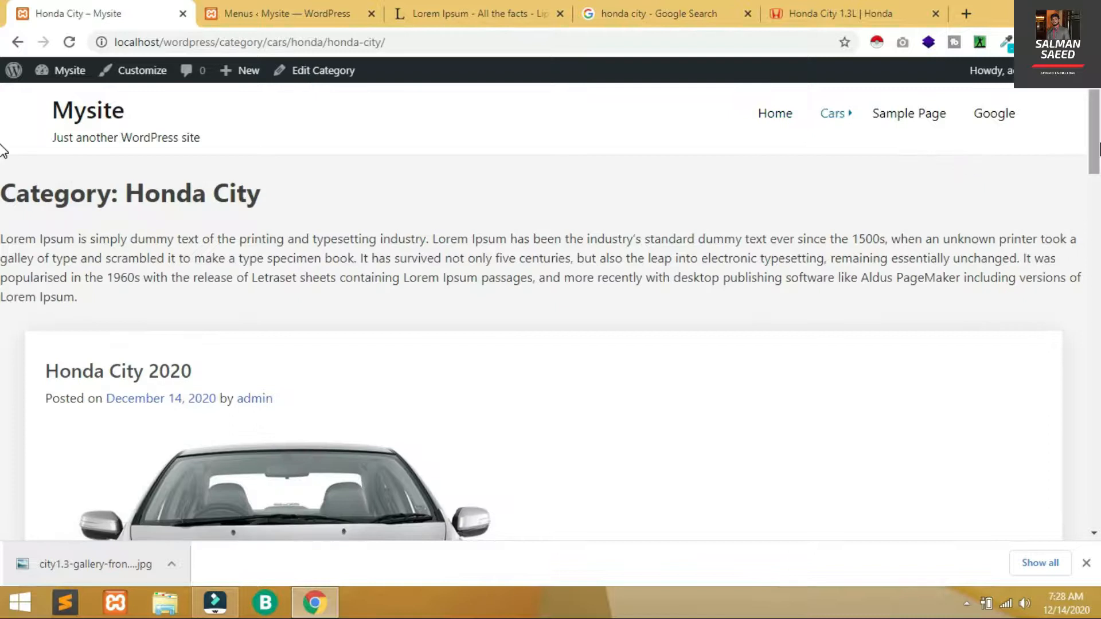
Scroll through the Honda City category page and inspect its heading and description
scroll(3, 150, down, 10)
scroll(3, 218, up, 10)
scroll(3, 103, down, 2)
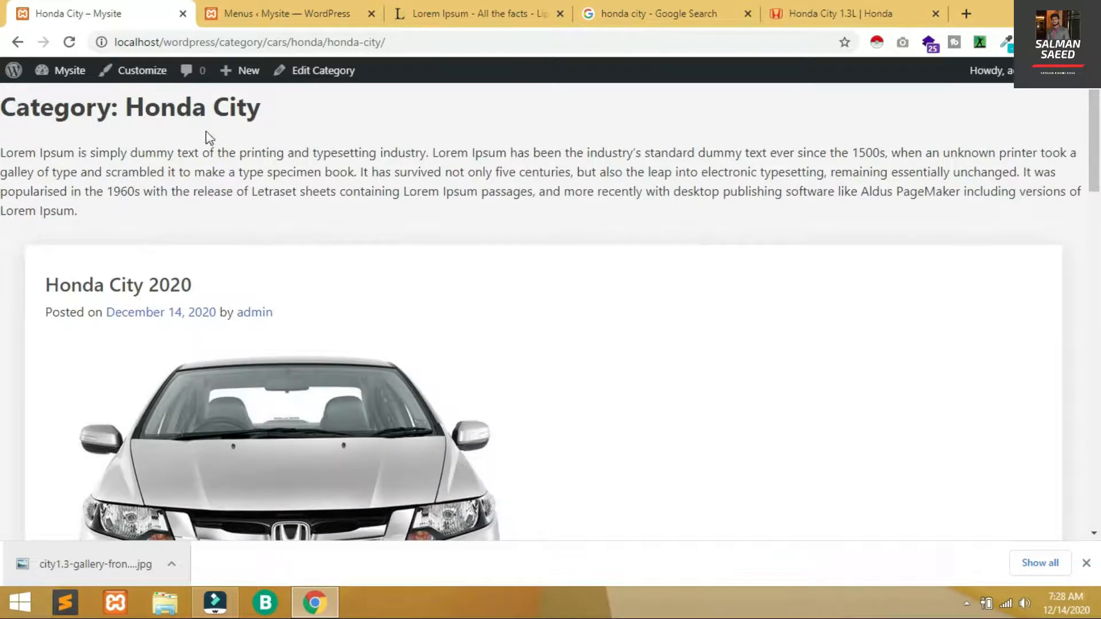
triple_click(123, 172)
key(ctrl+c)
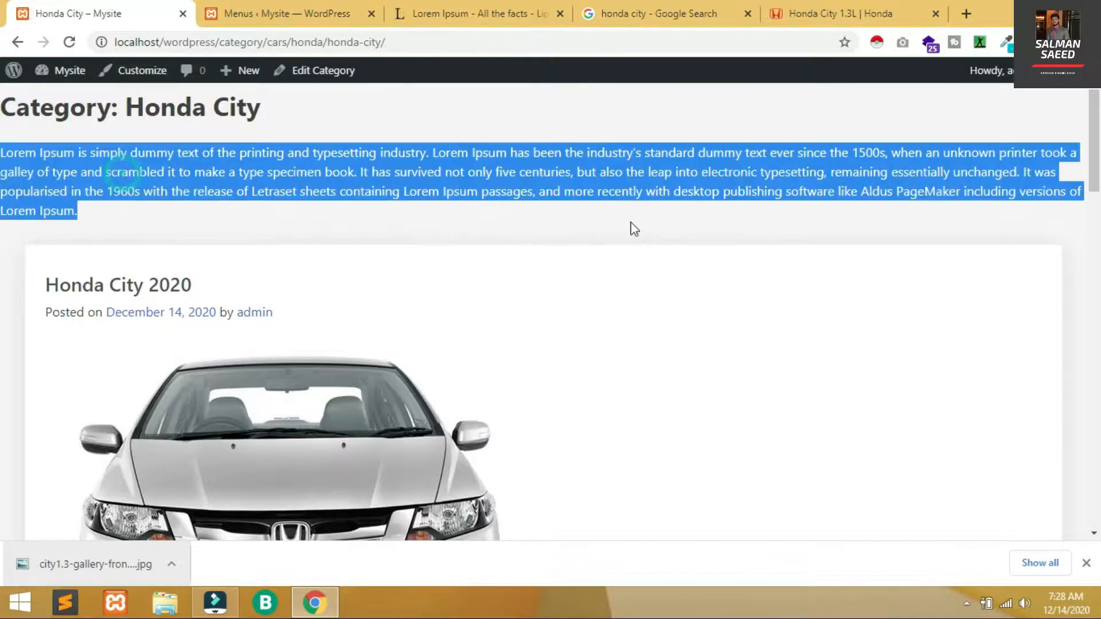
click(629, 216)
mouse_move(1093, 172)
mouse_down()
mouse_move(1094, 238)
mouse_move(1095, 153)
mouse_up()
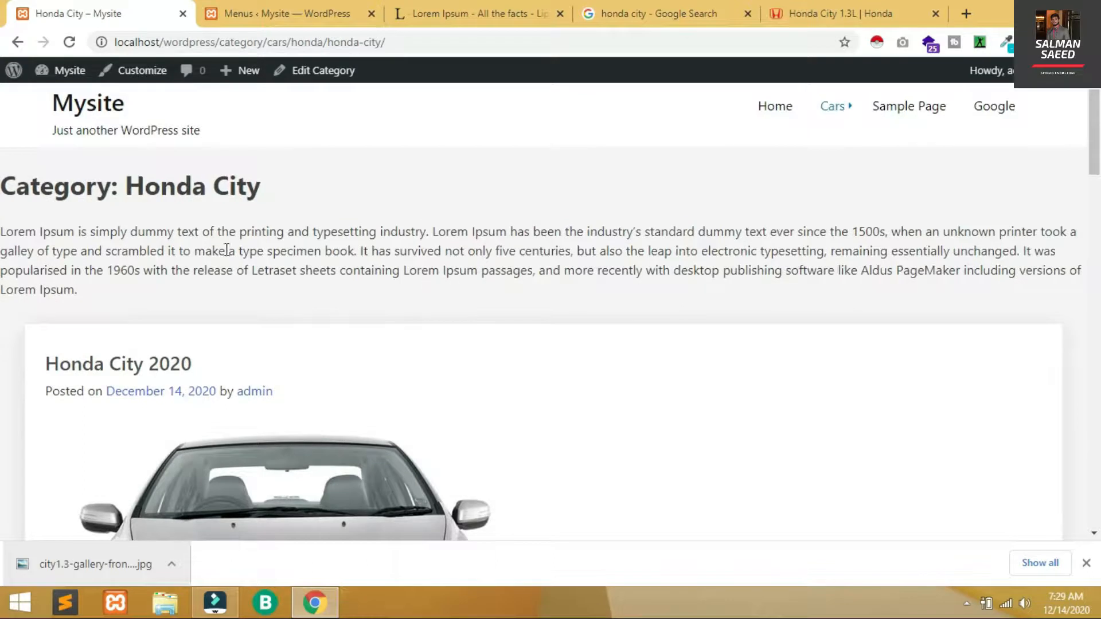
triple_click(188, 180)
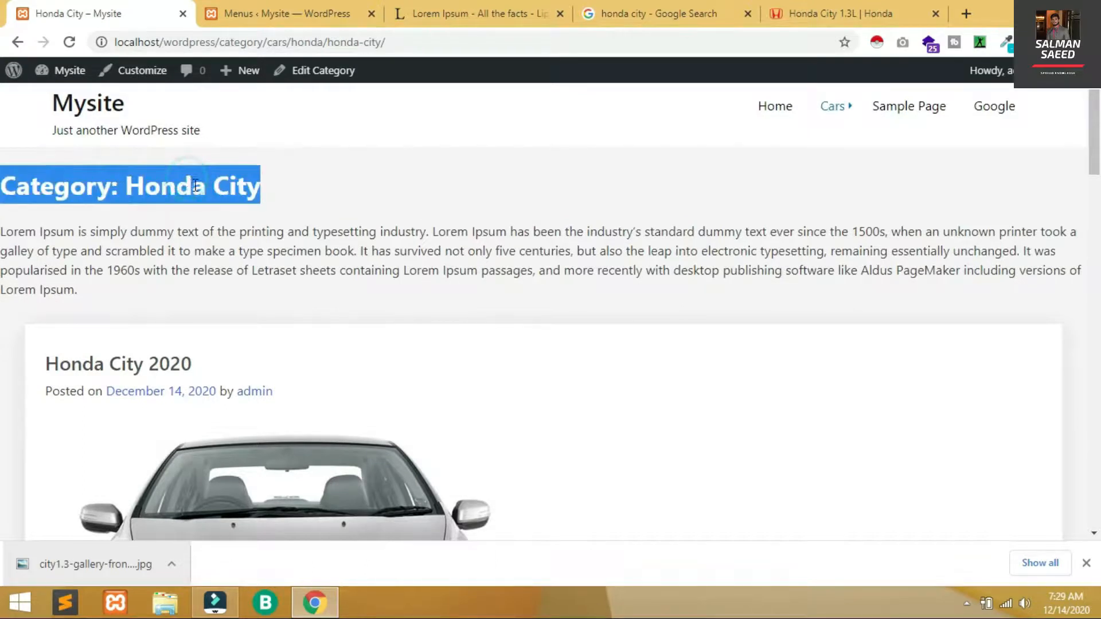
scroll(917, 190, down, 20)
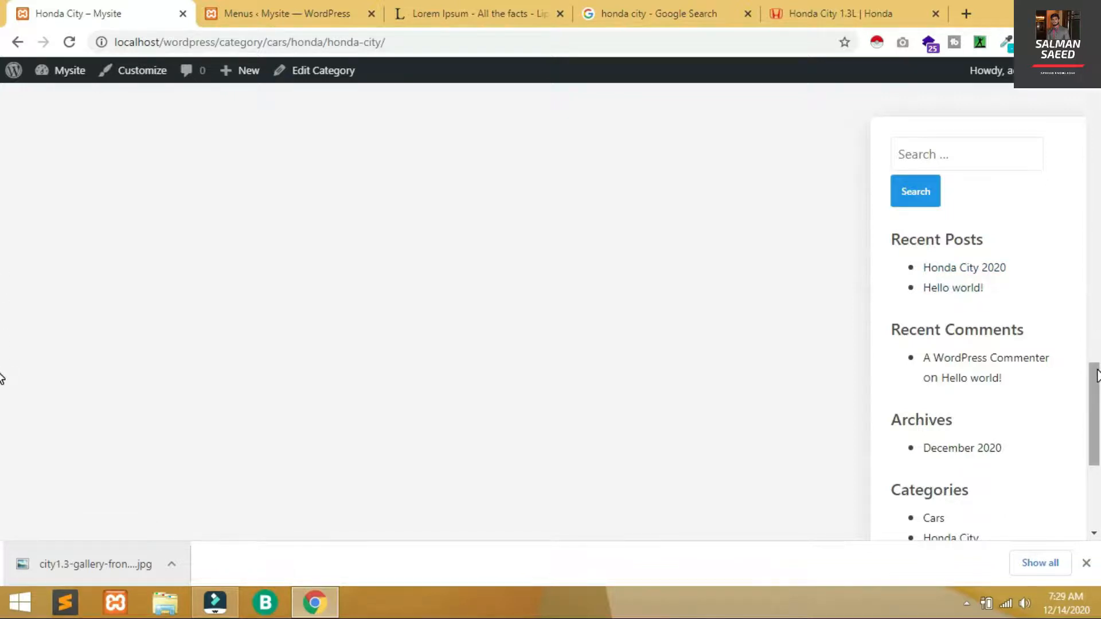
drag(1095, 400, 1096, 109)
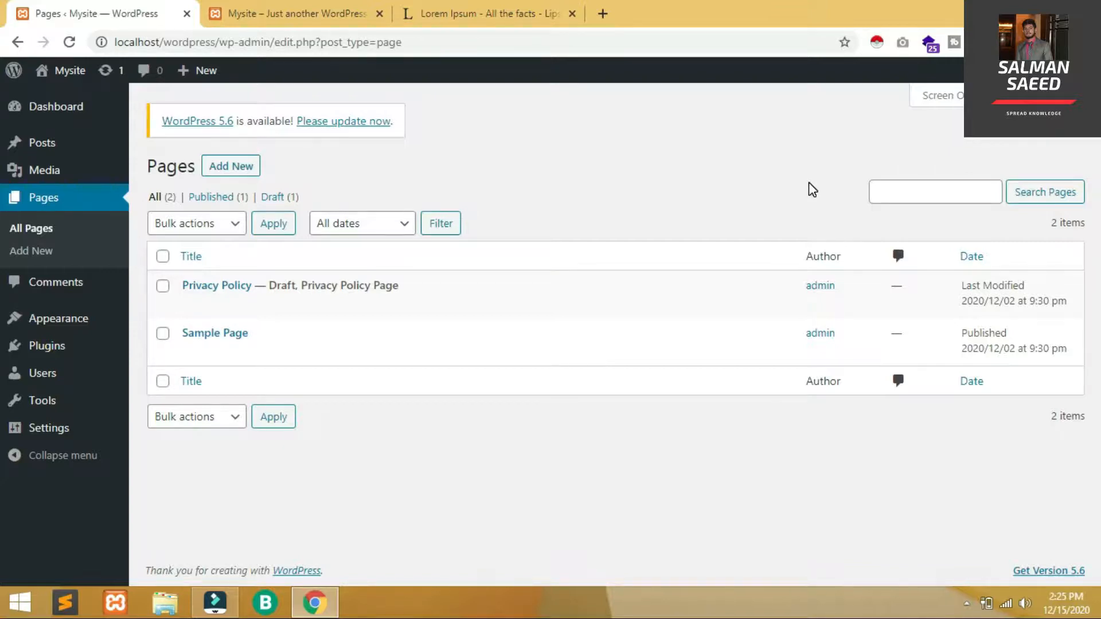
click(334, 16)
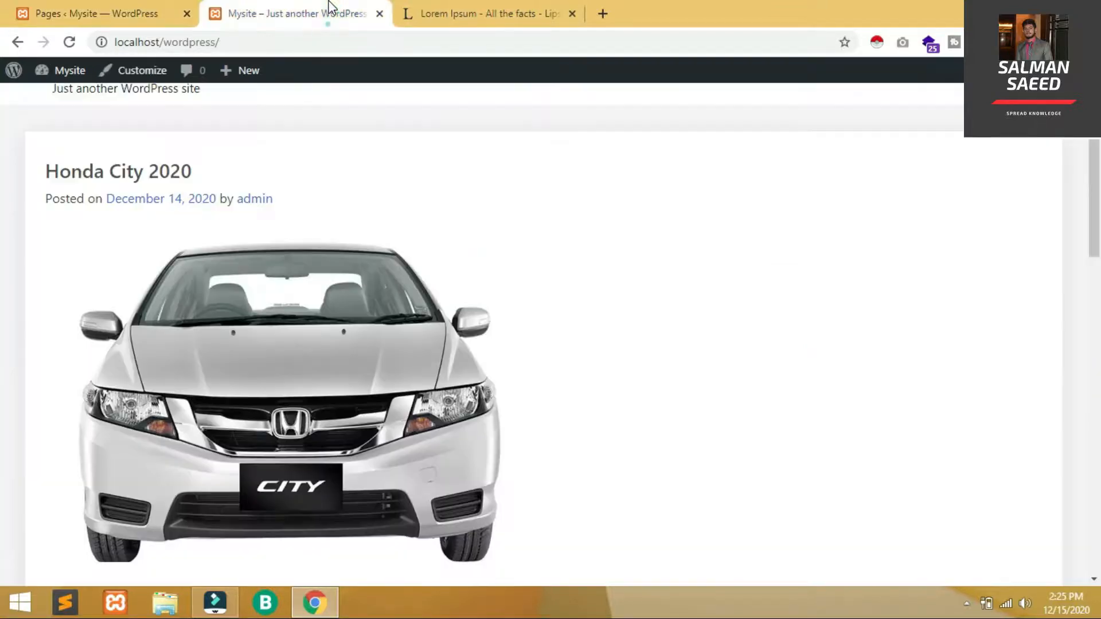
scroll(5, 155, up, 1)
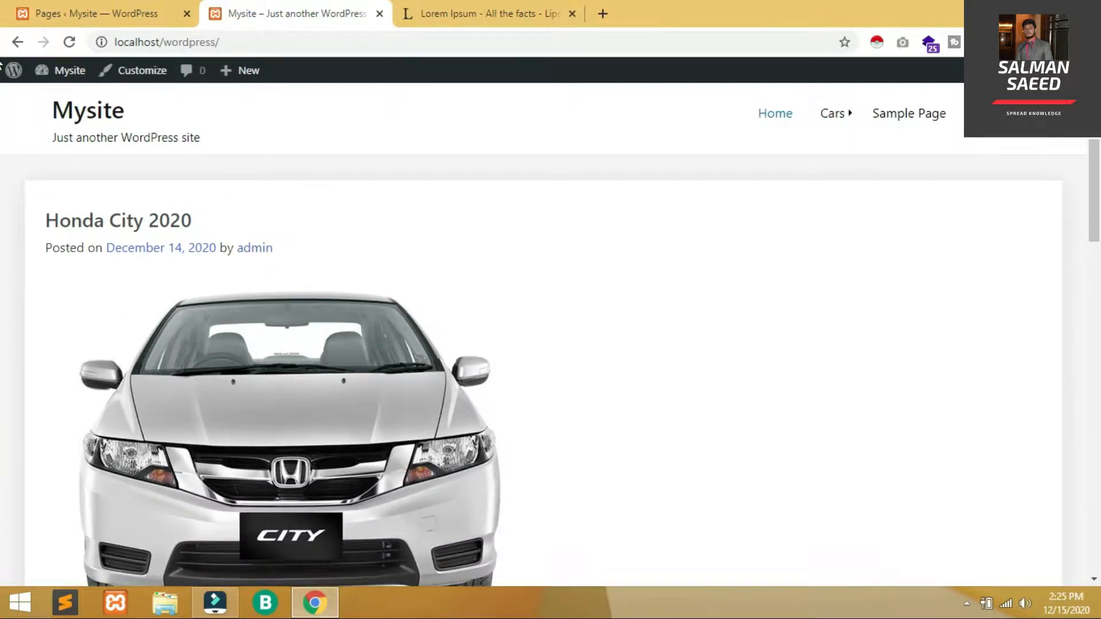
scroll(3, 348, down, 4)
scroll(3, 348, up, 5)
click(23, 14)
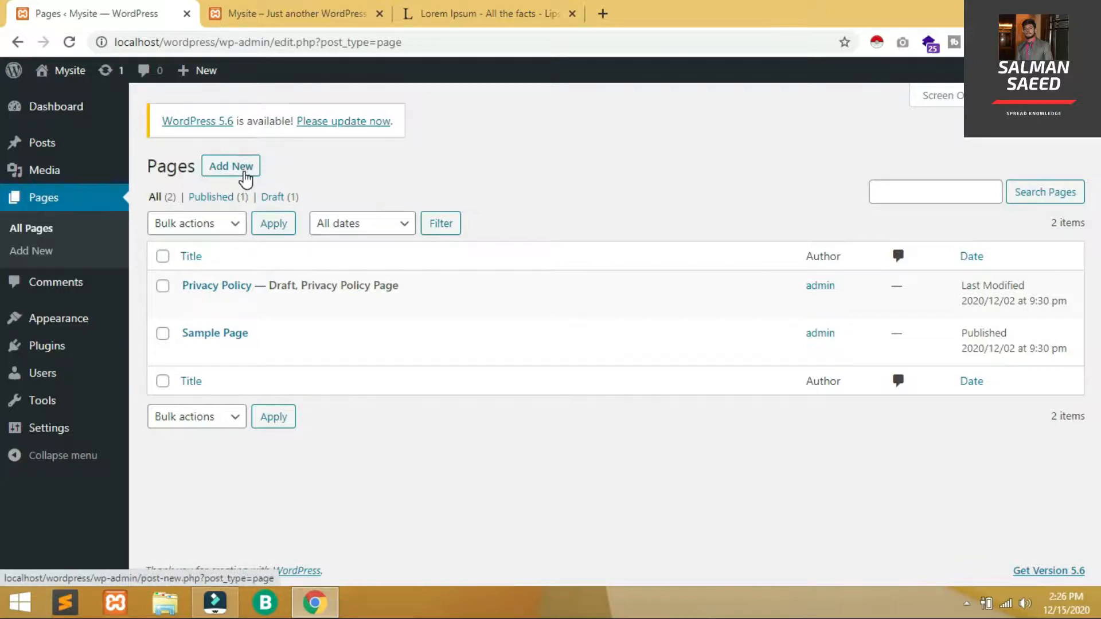
Start a new page titled 'Home'
click(244, 174)
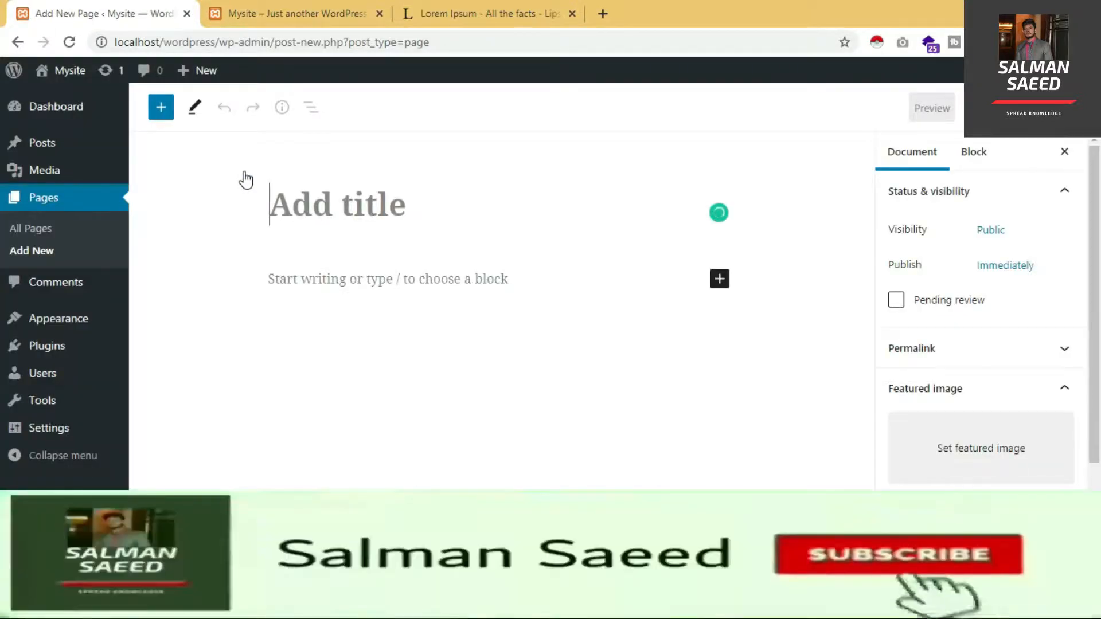
text(Hi)
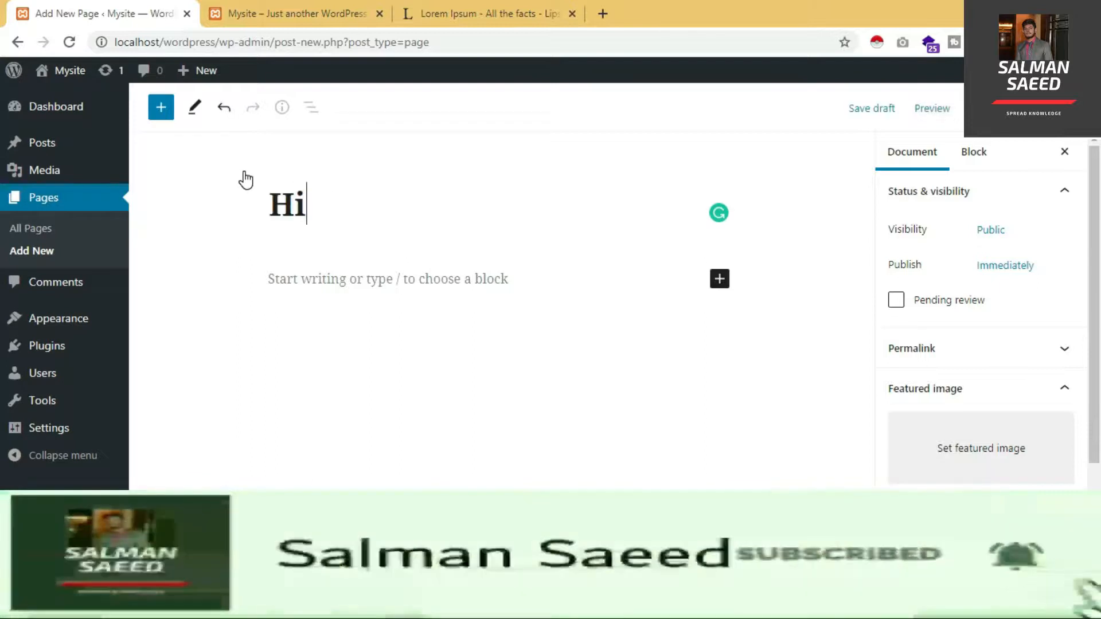
key(BackSpace)
text(ome)
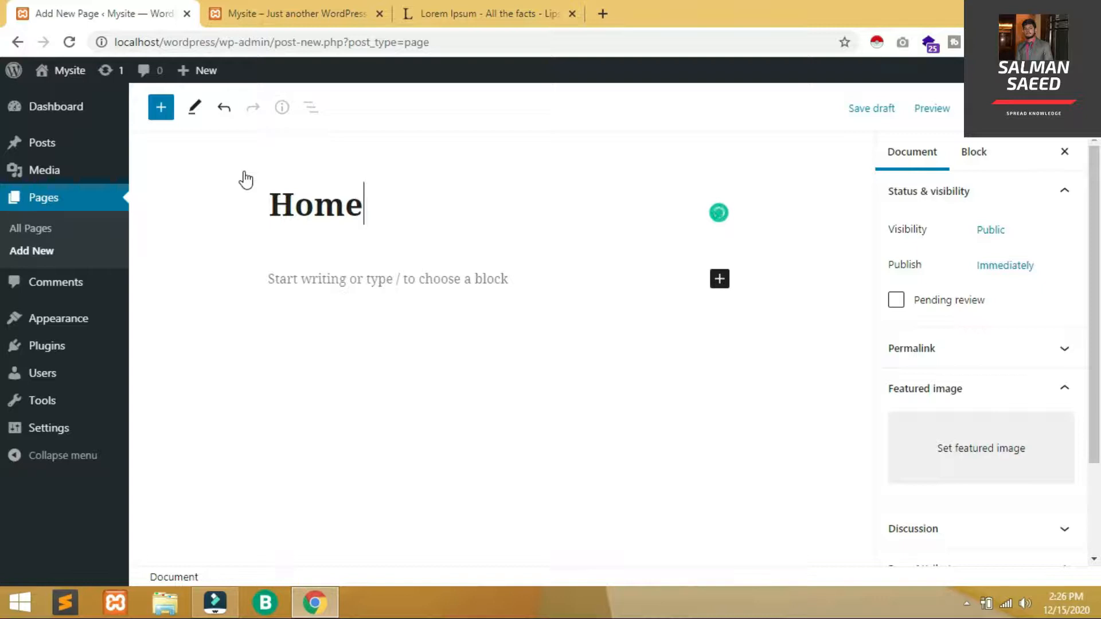
Fill Home with the pasted Lorem Ipsum paragraph and 'Thanks For Joining Us', then publish it
click(466, 9)
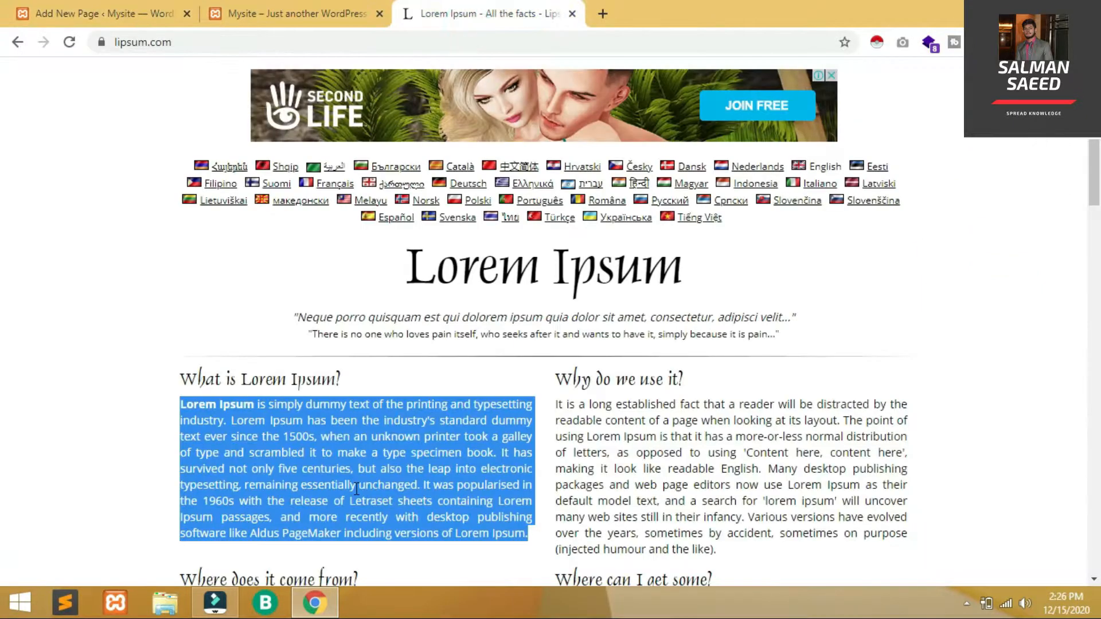
click(86, 11)
click(336, 272)
key(ctrl+v)
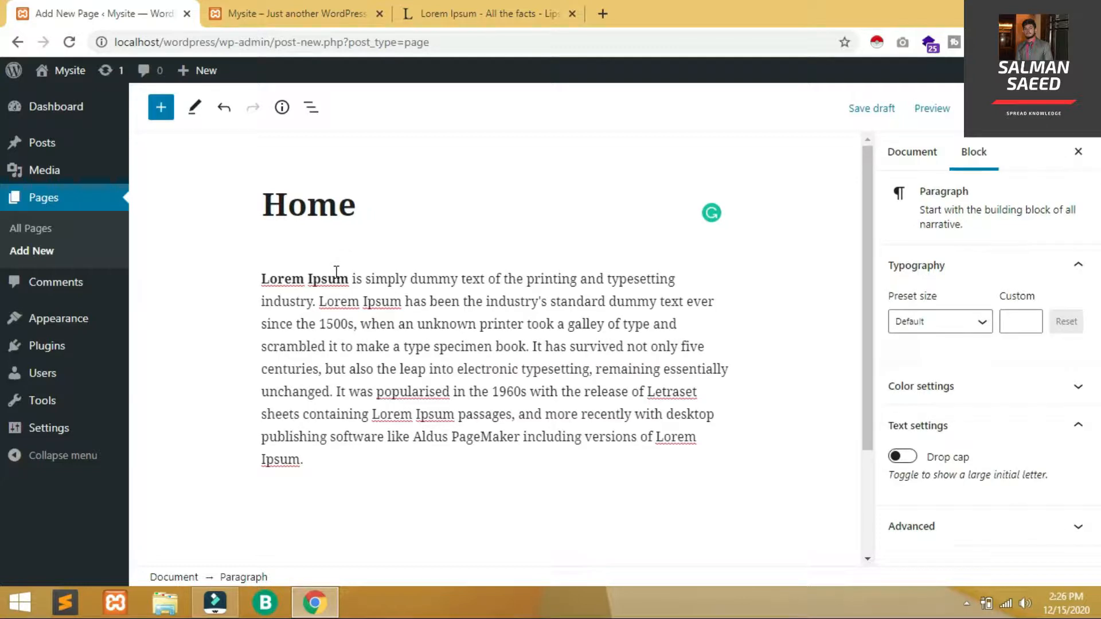
key(Return)
text(Thanks )
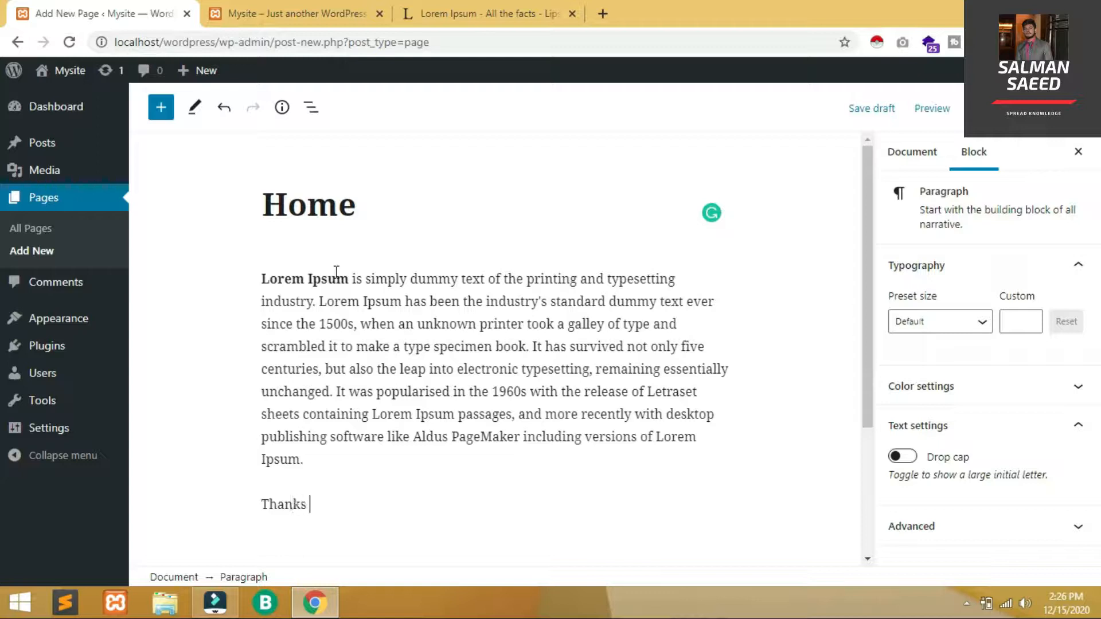
text(For Joining Us.)
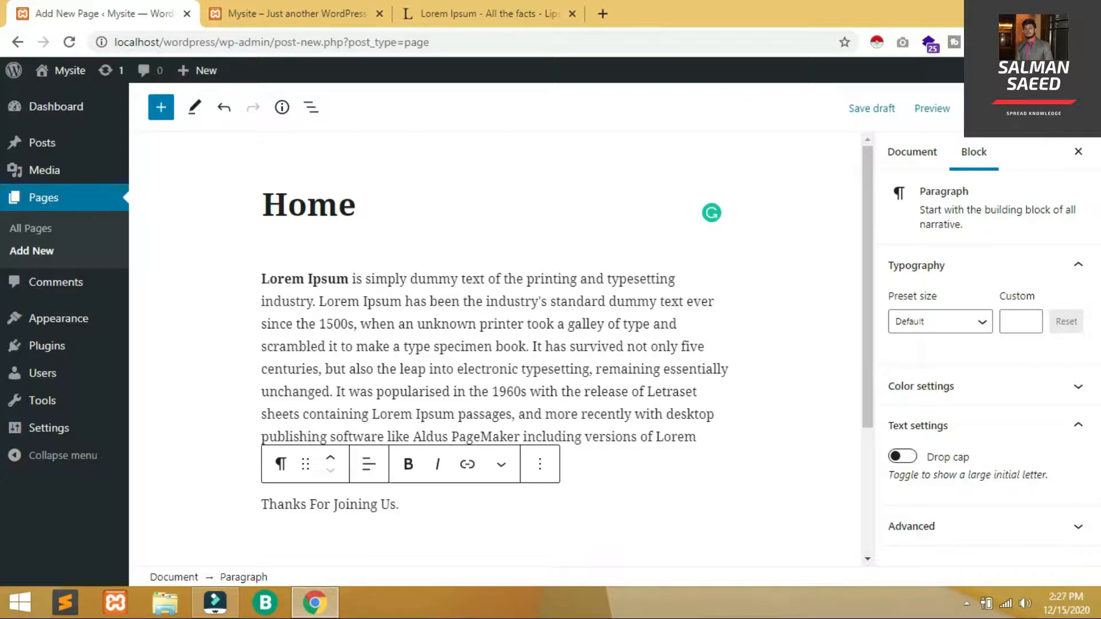
click(995, 108)
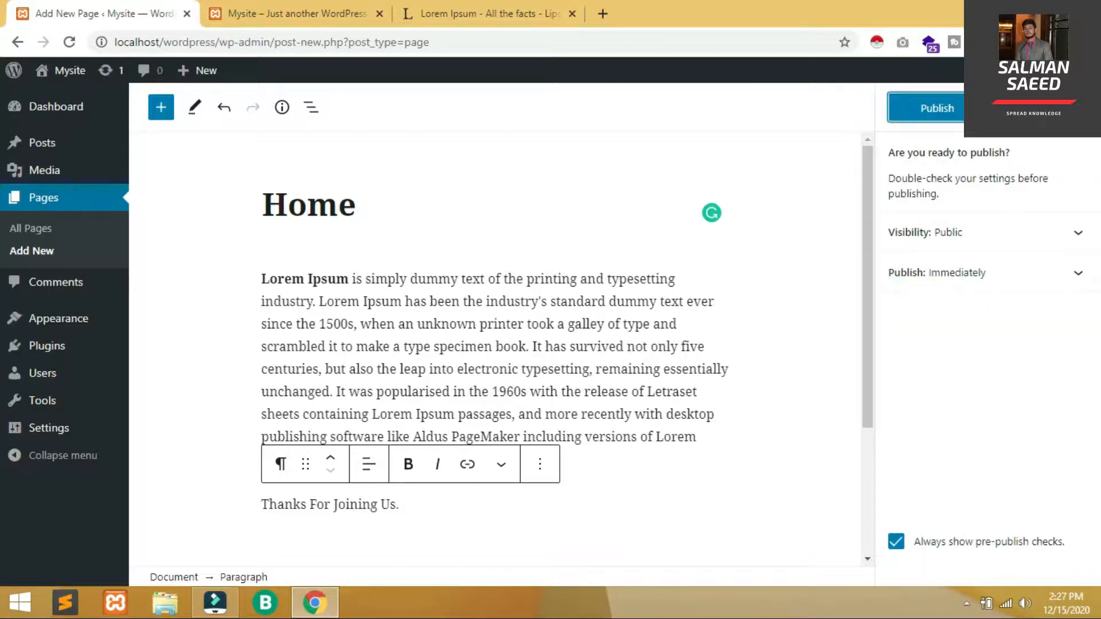
click(937, 108)
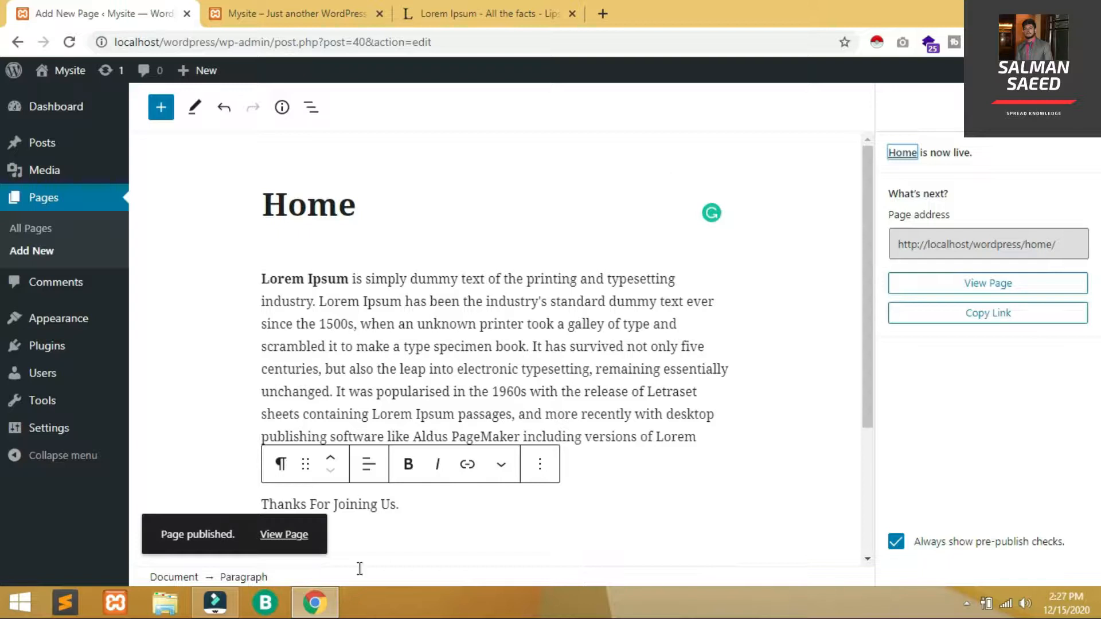
Create a new page titled 'Blogs' holding the pasted Lorem Ipsum paragraph
click(41, 265)
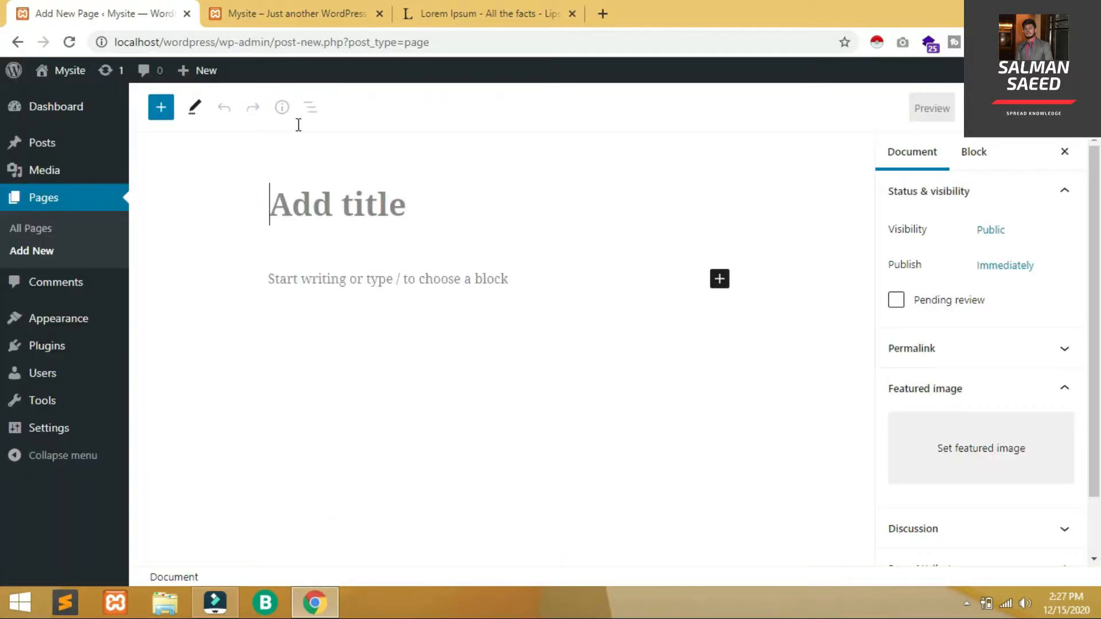
text(Blogs)
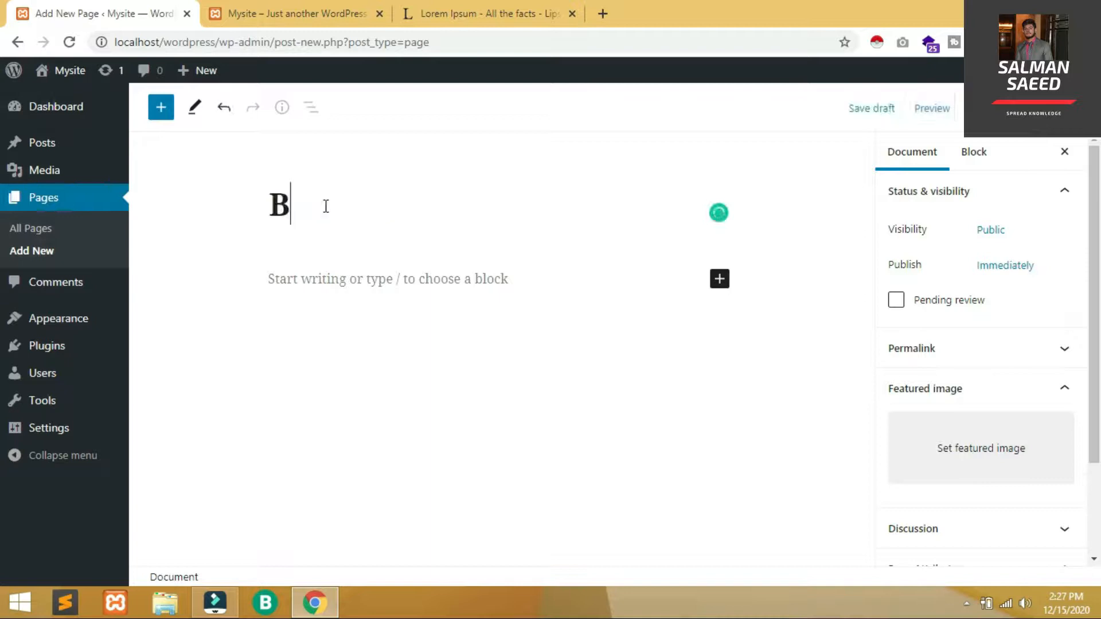
click(477, 285)
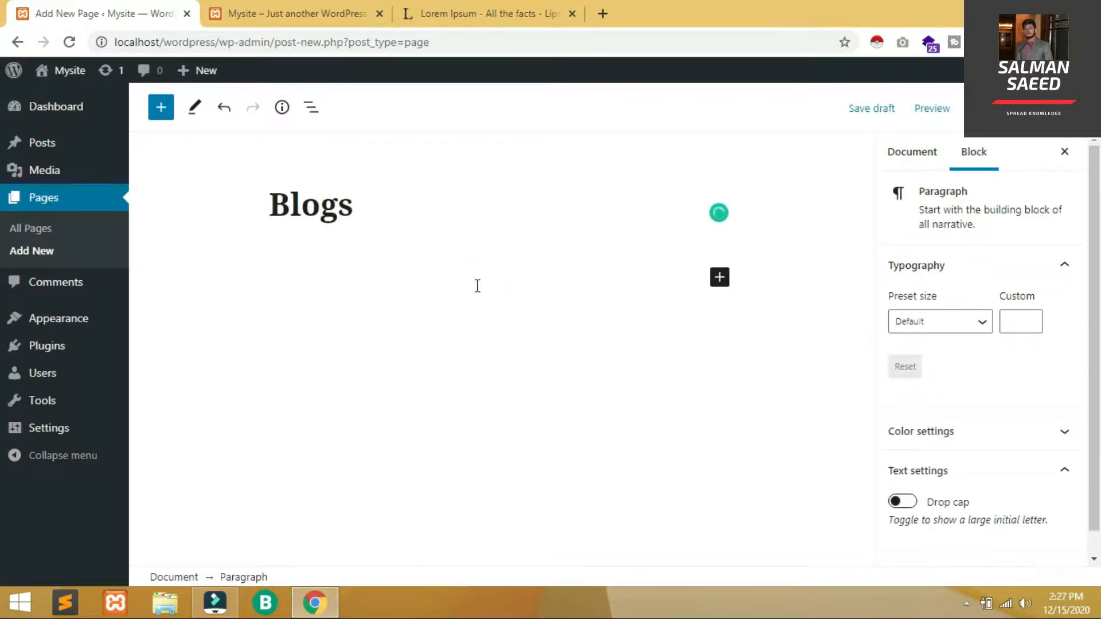
text(Lorem Ipsum is simply dummy text of the printing and typesetting industry. Lorem Ipsum has been the industry's standard dummy text ever since the 1500s, when an unknown printer took a galley of type and scrambled it to make a type specimen book. It has survived not only five centuries, but also the leap into electronic typesetting, remaining essentially unchanged. It was popularised in the 1960s with the release of Letraset sheets containing Lorem Ipsum passages, and more recently with desktop publishing software like Aldus PageMaker including versions of Lorem Ipsum.)
click(362, 463)
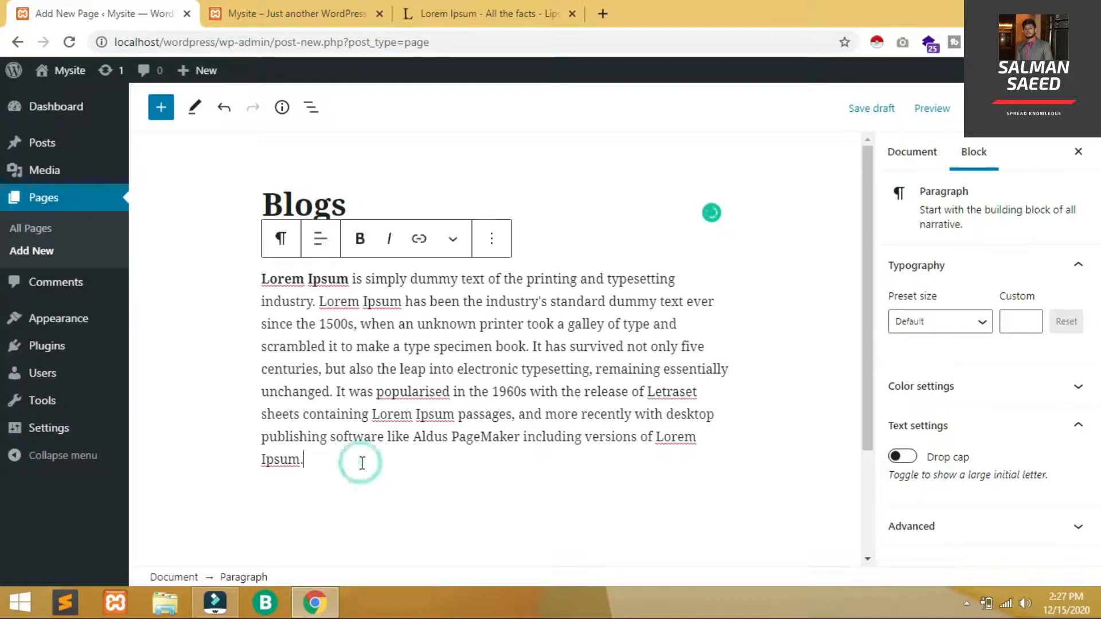
key(Return)
key(Return)
key(Return)
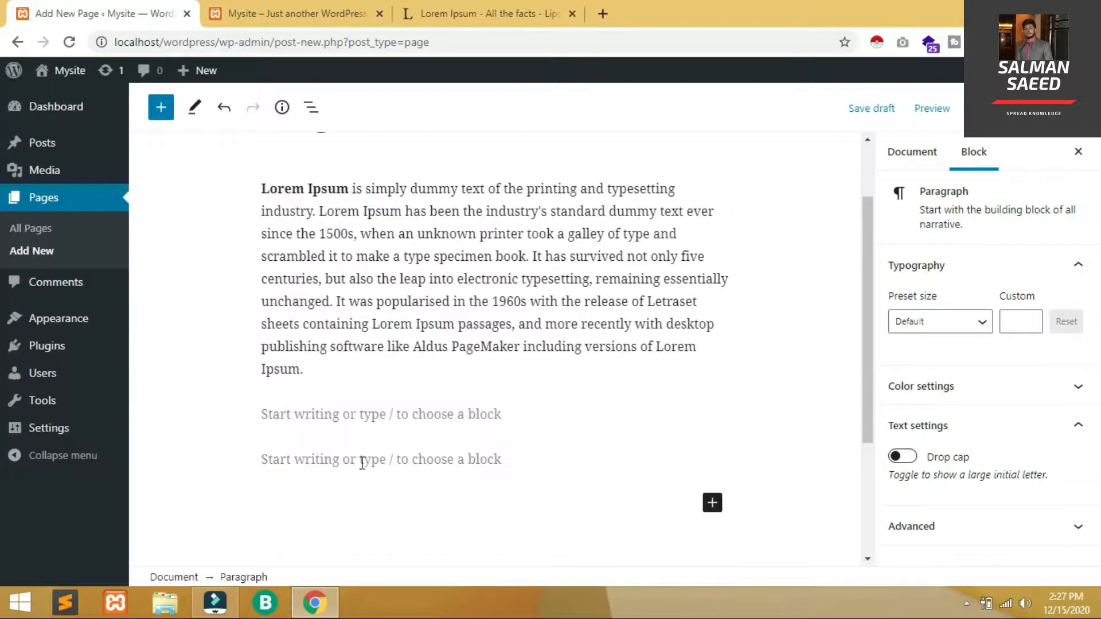
click(440, 423)
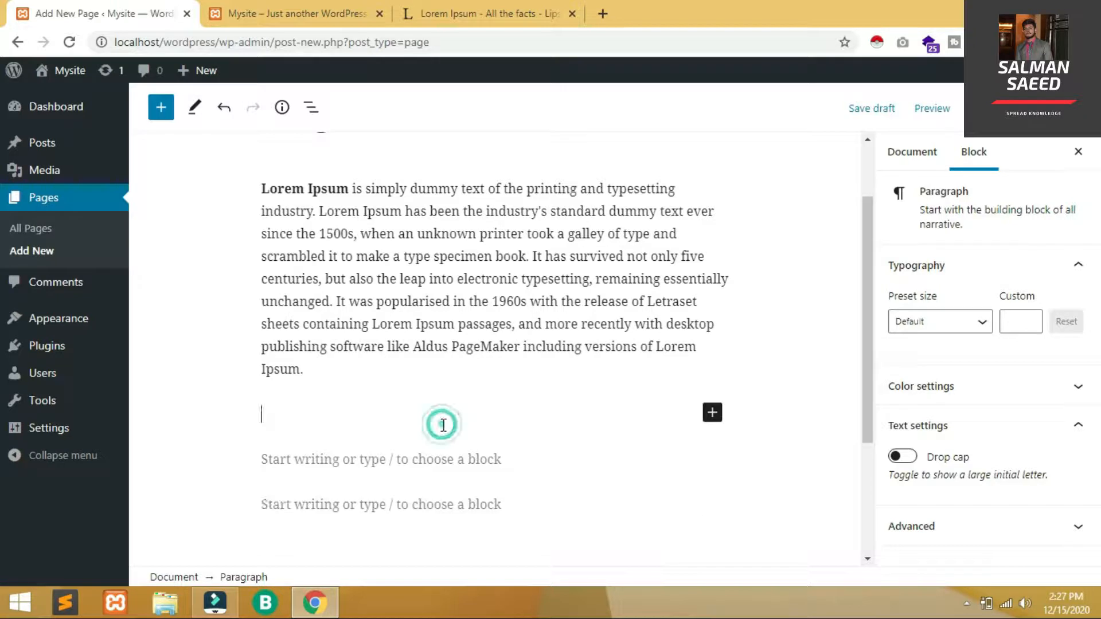
Turn on Allow comments in the Blogs page's Discussion settings
click(938, 155)
drag(1092, 194, 1097, 295)
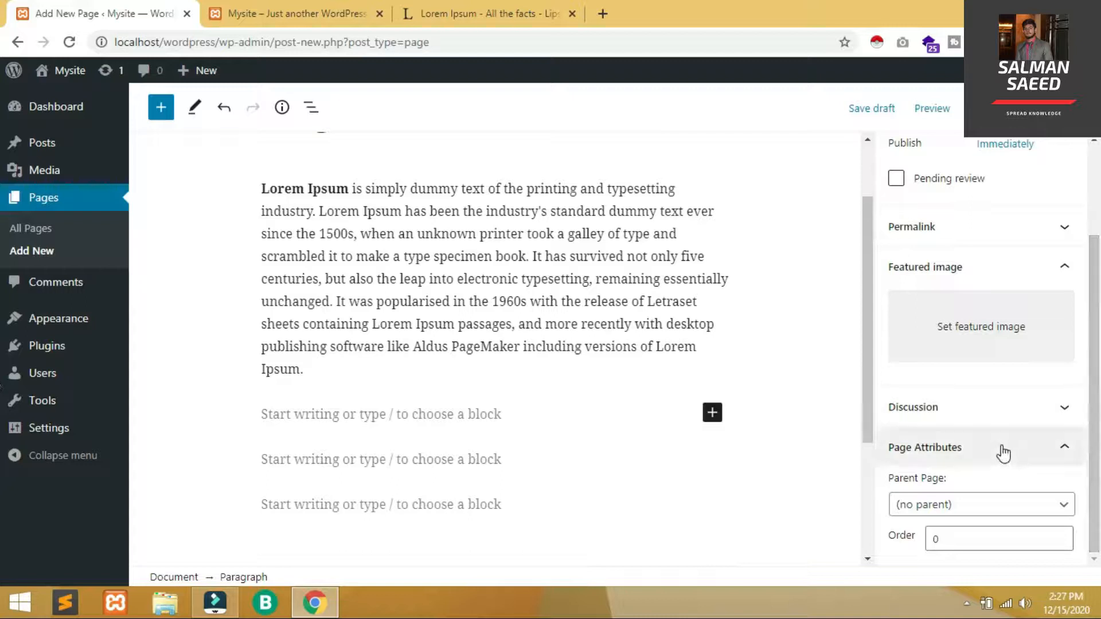
click(1058, 429)
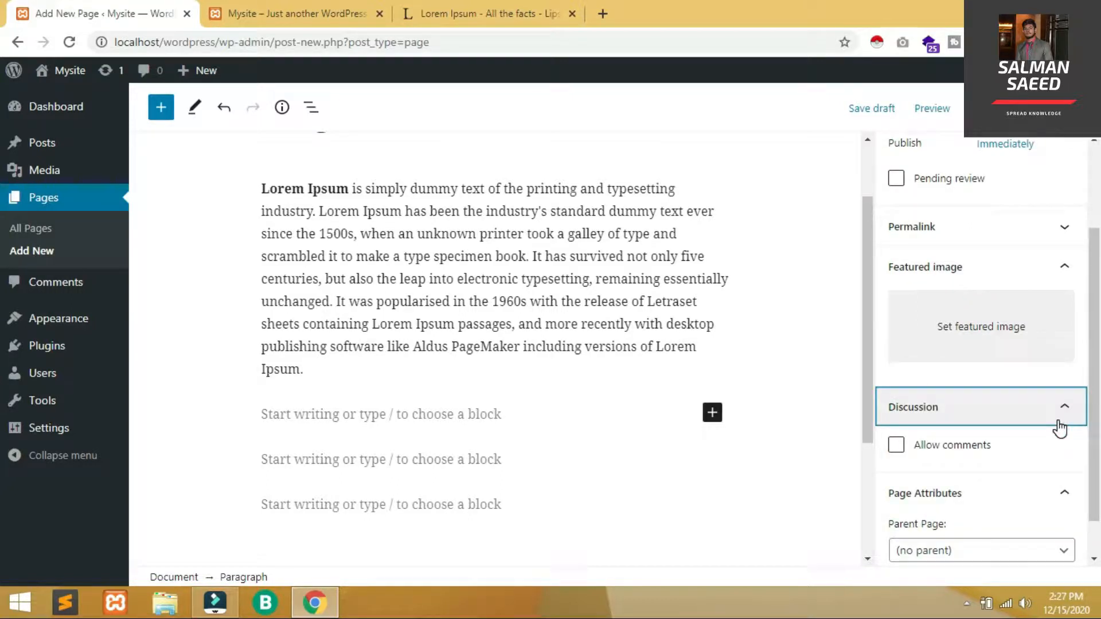
click(1058, 428)
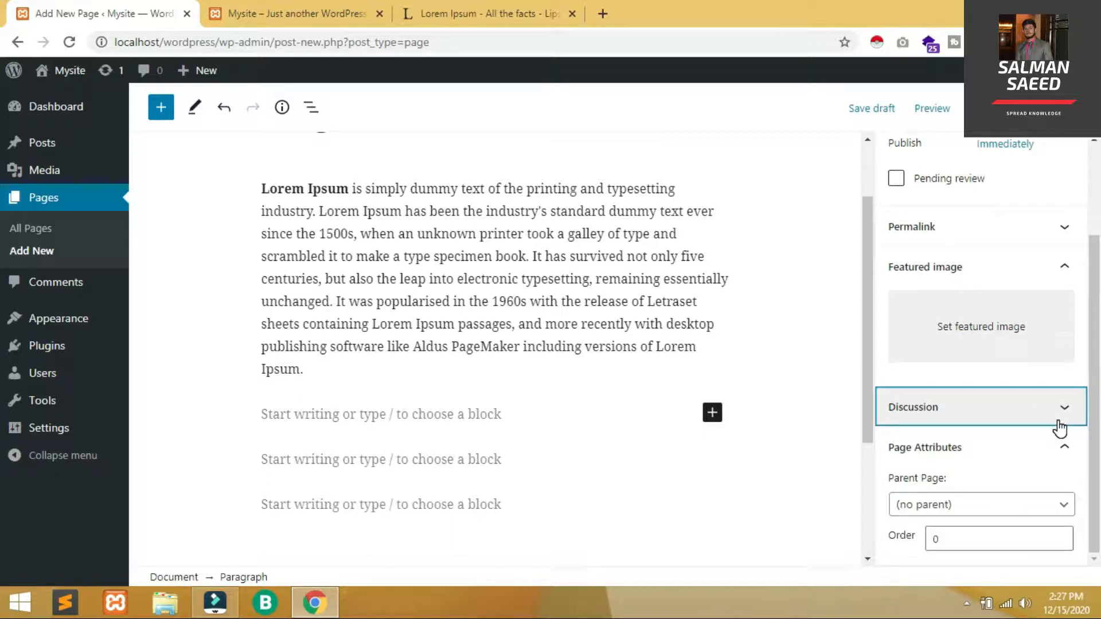
click(1058, 425)
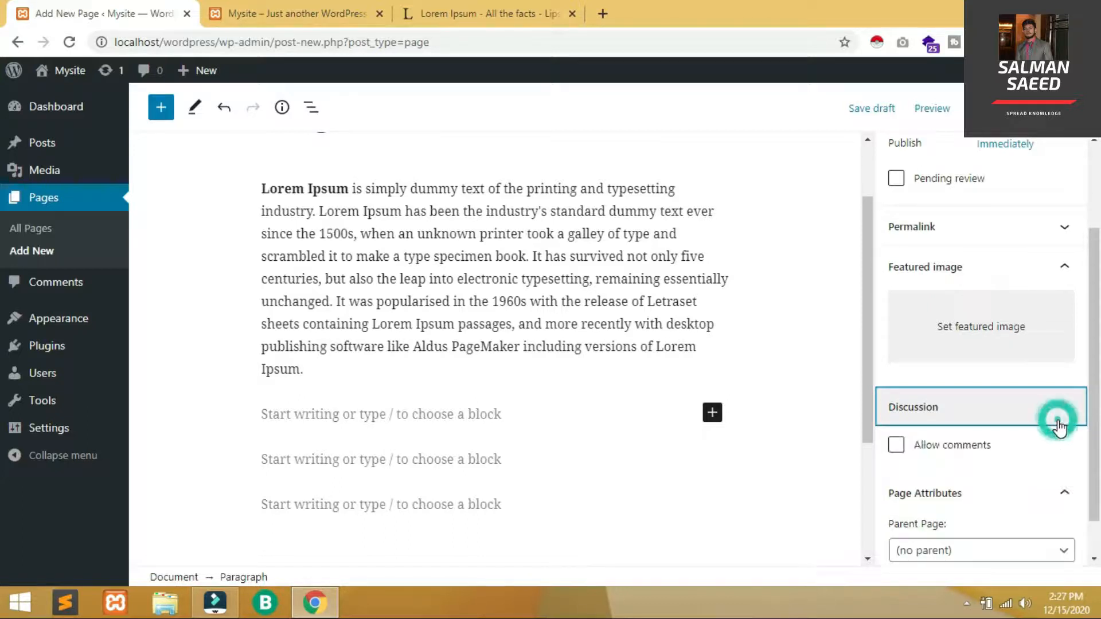
click(896, 446)
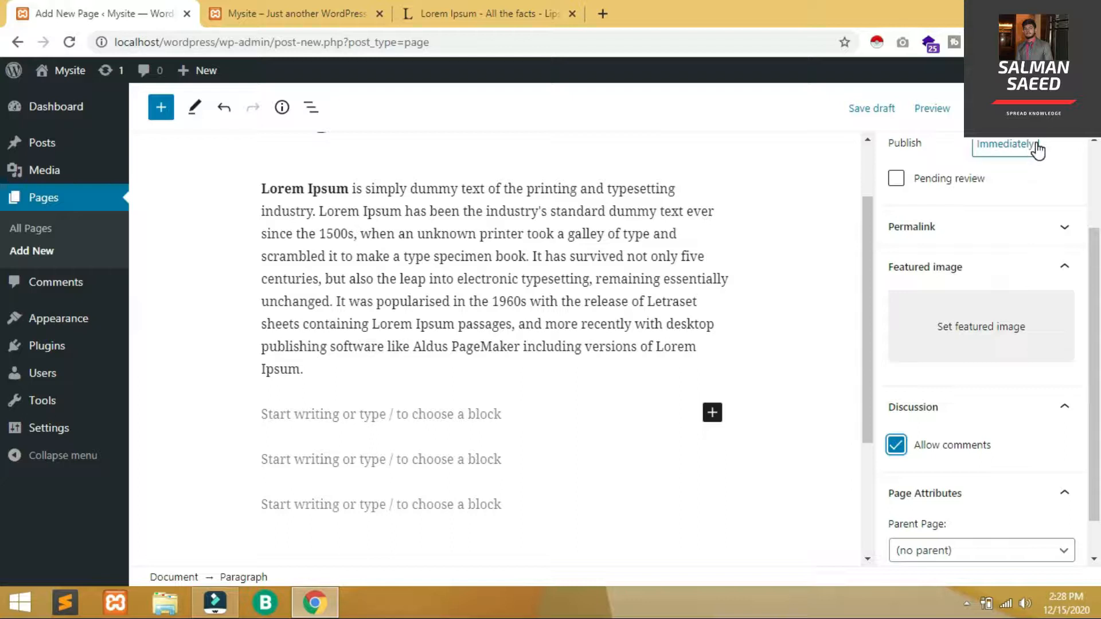
Keep Blogs public with the default publish date, then publish the page
click(1099, 211)
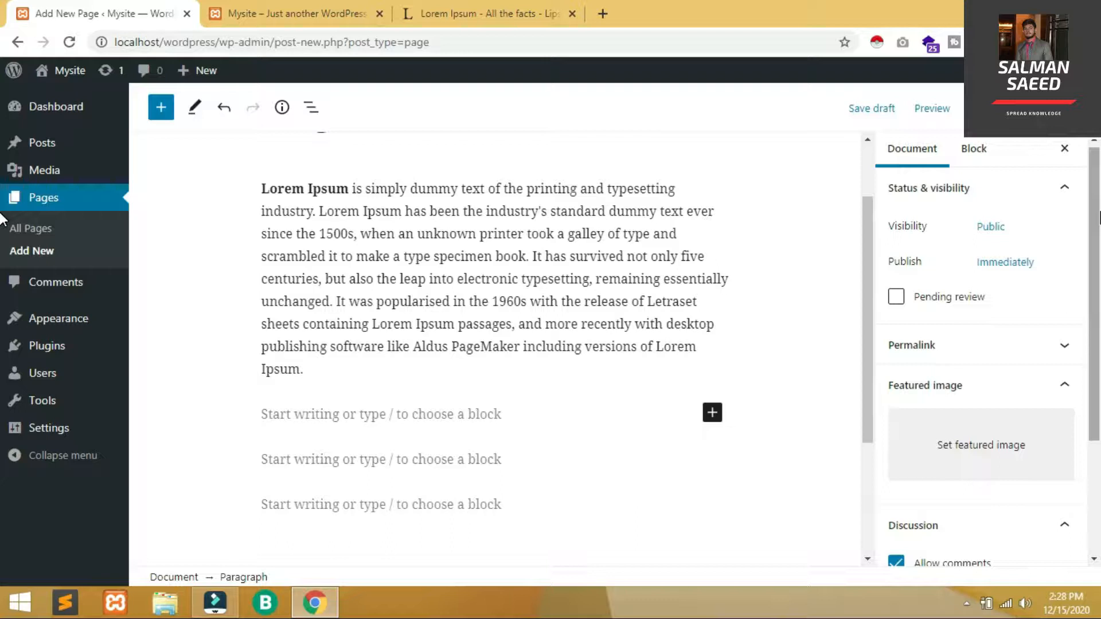
click(1005, 226)
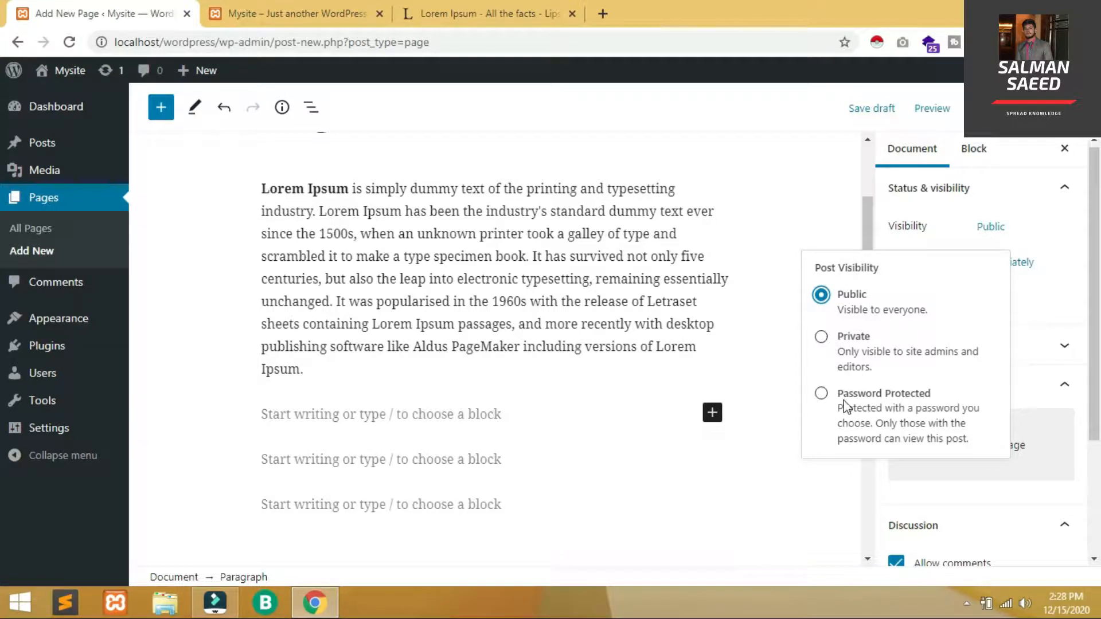
click(1095, 231)
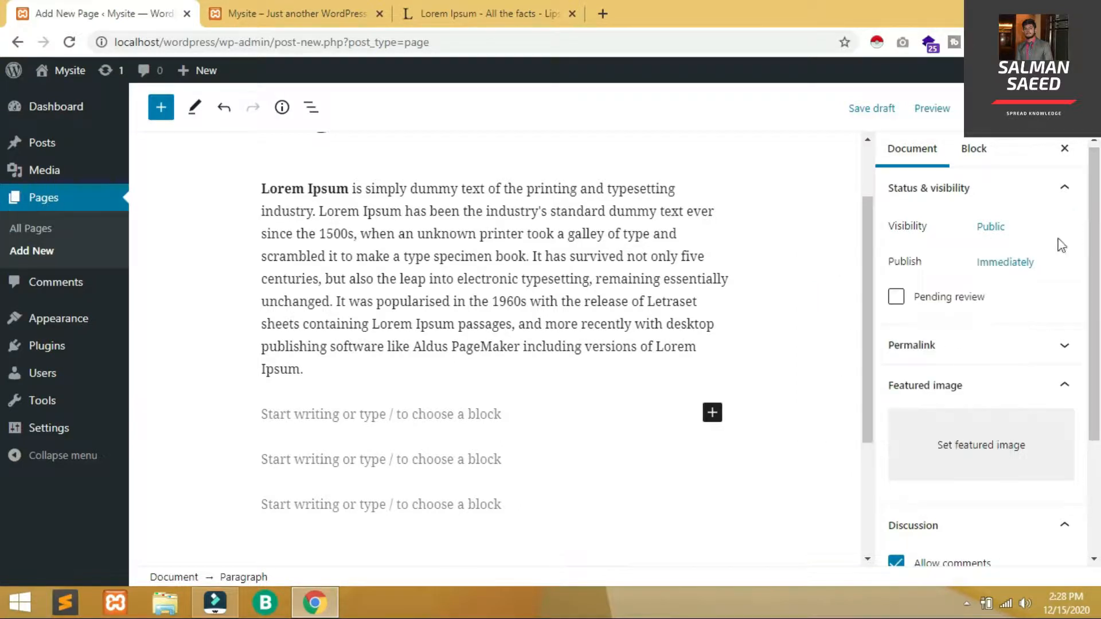
click(1015, 259)
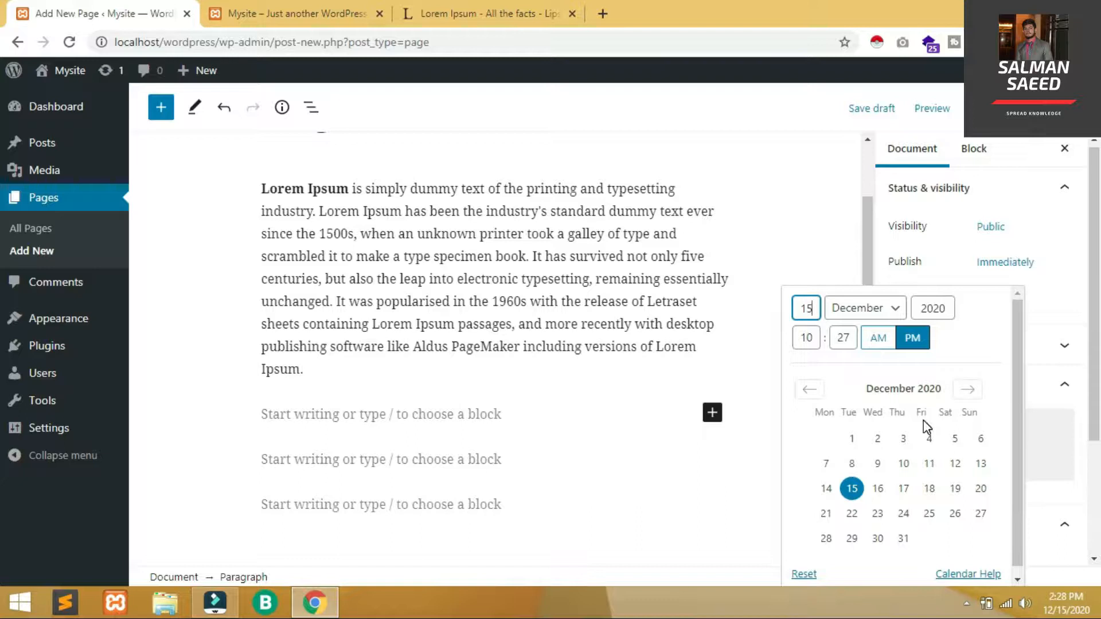
click(1097, 290)
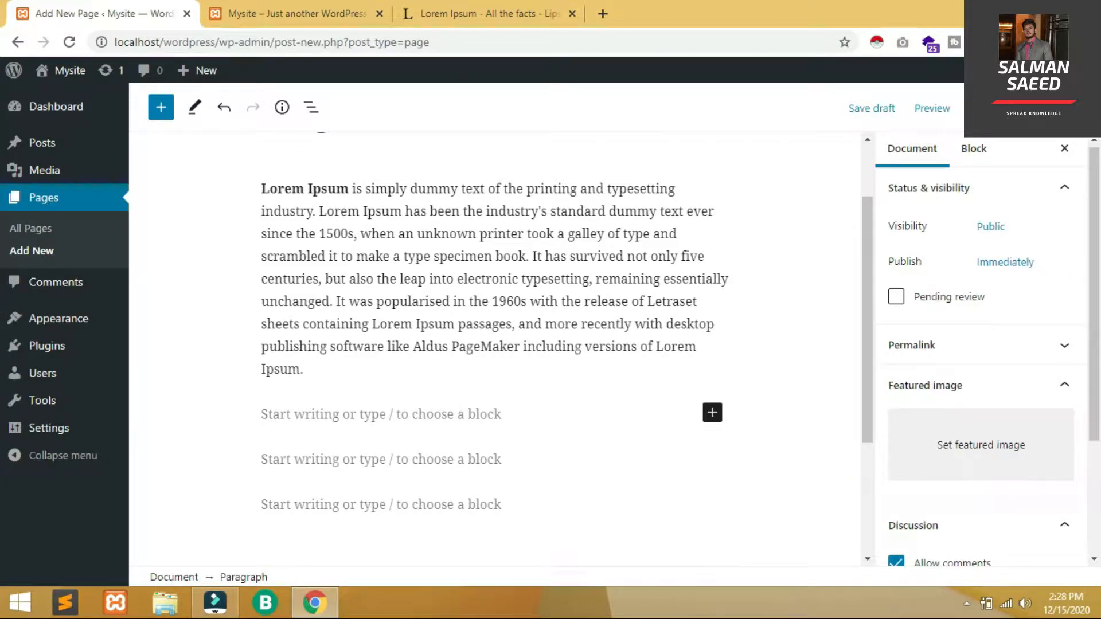
click(987, 109)
click(972, 109)
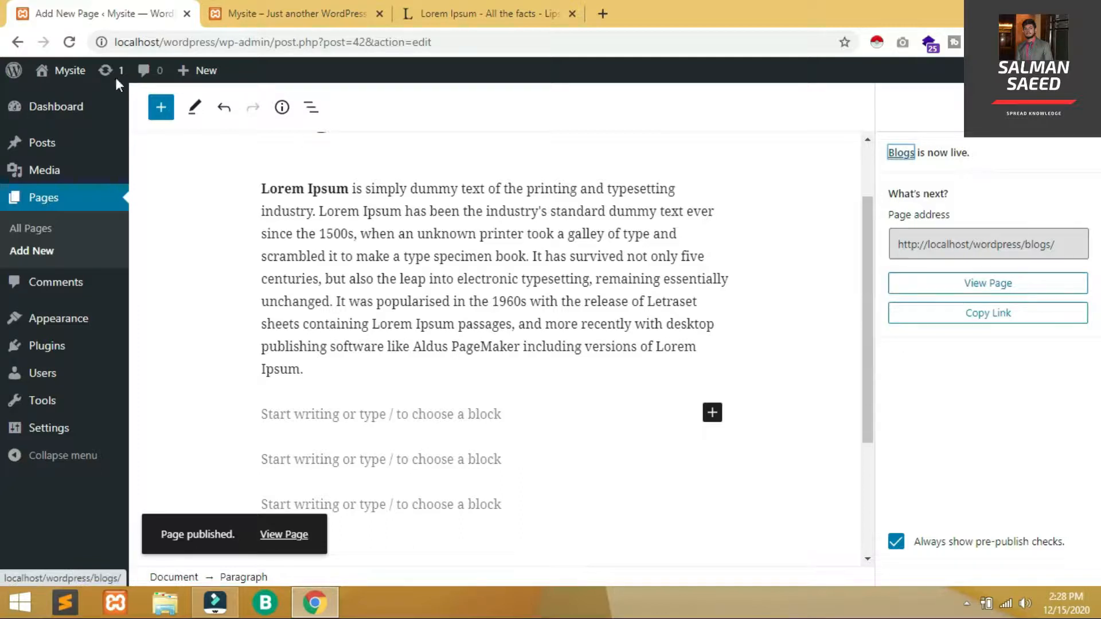
click(38, 228)
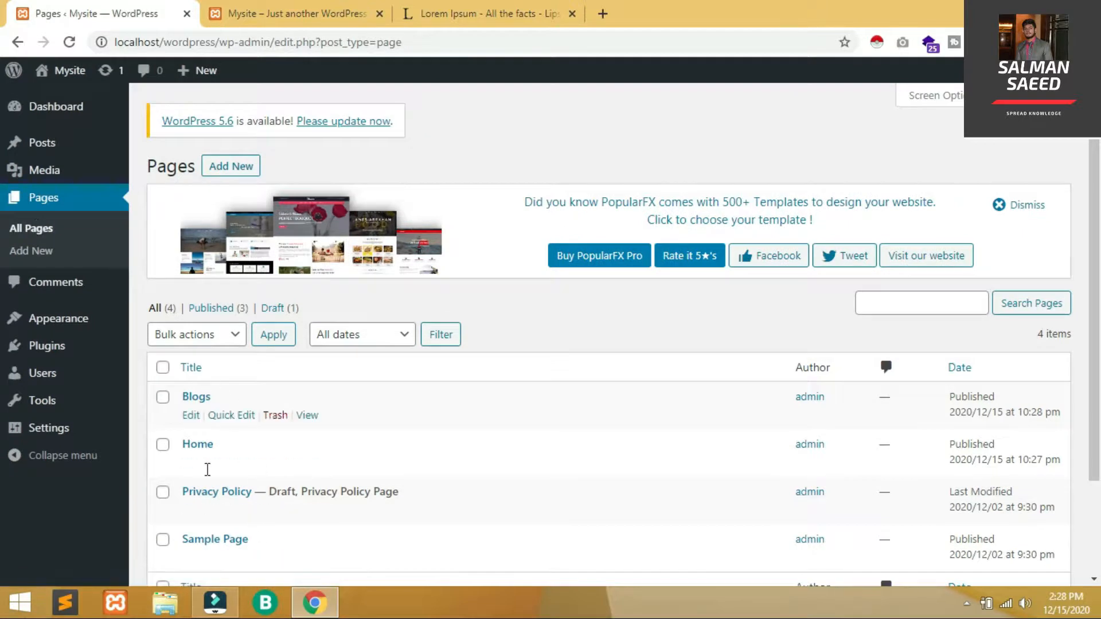
Check the Pages list shows Blogs and Home published, and reload the live homepage to review it
scroll(2, 264, down, 3)
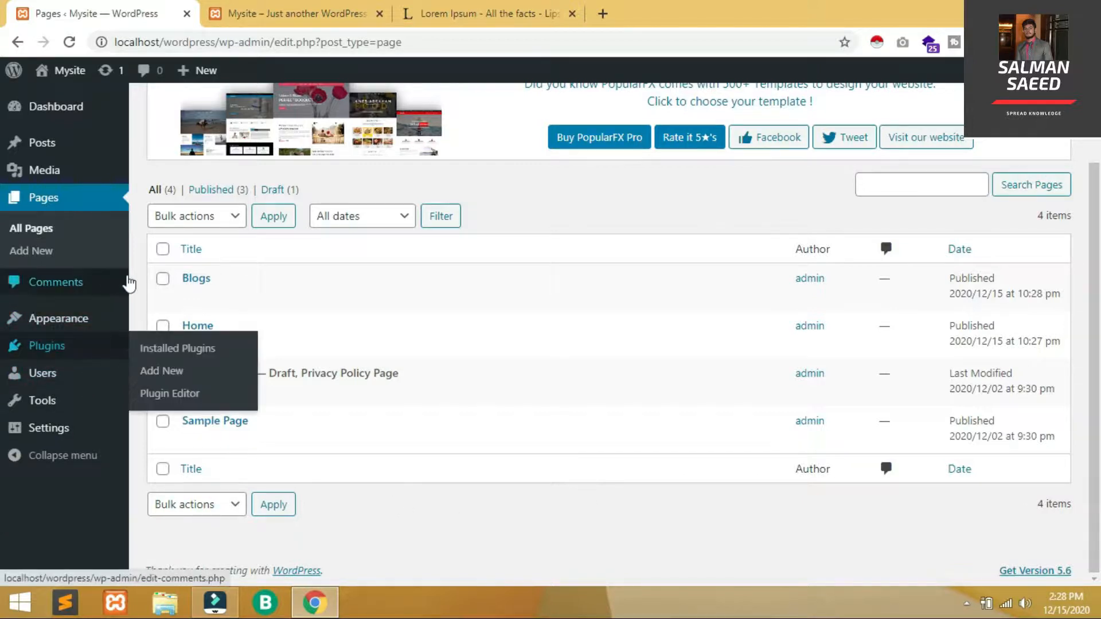
click(315, 12)
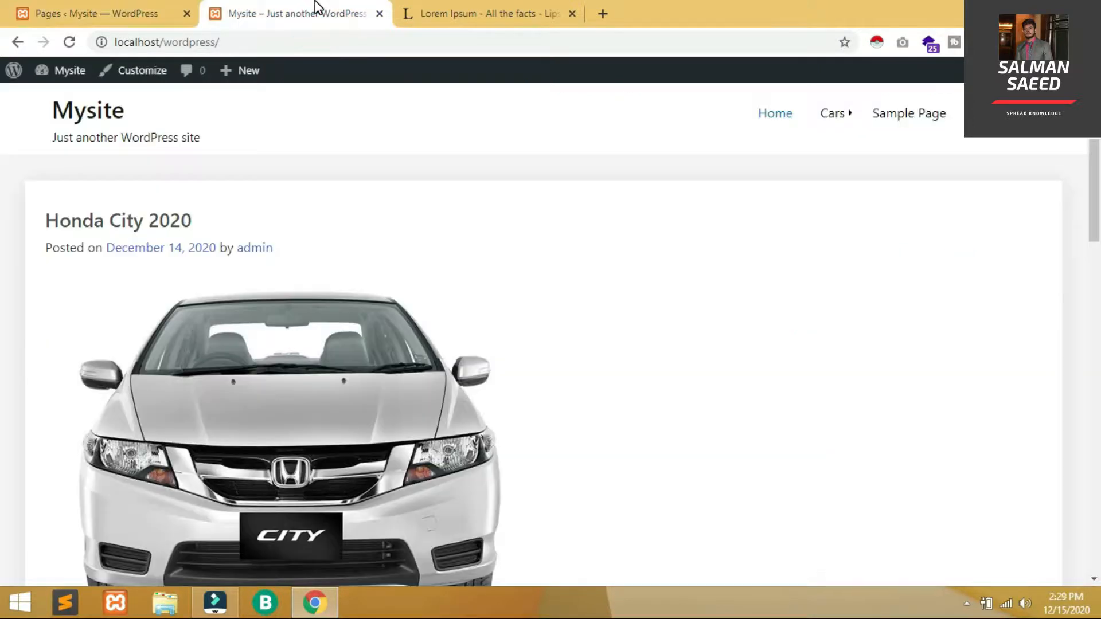
key(F5)
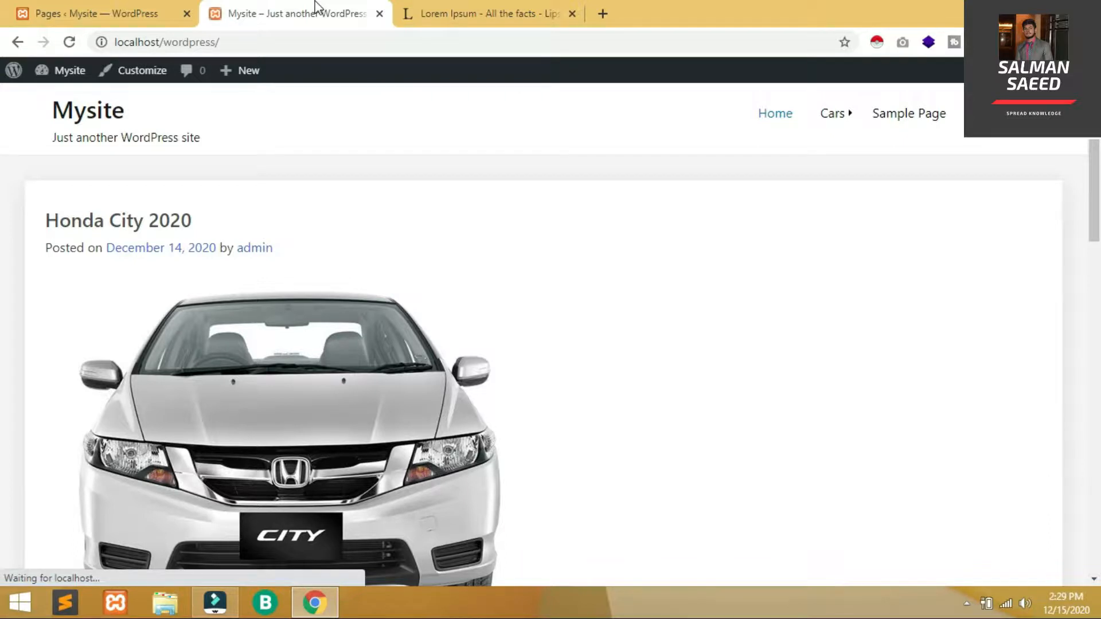
scroll(3, 395, down, 12)
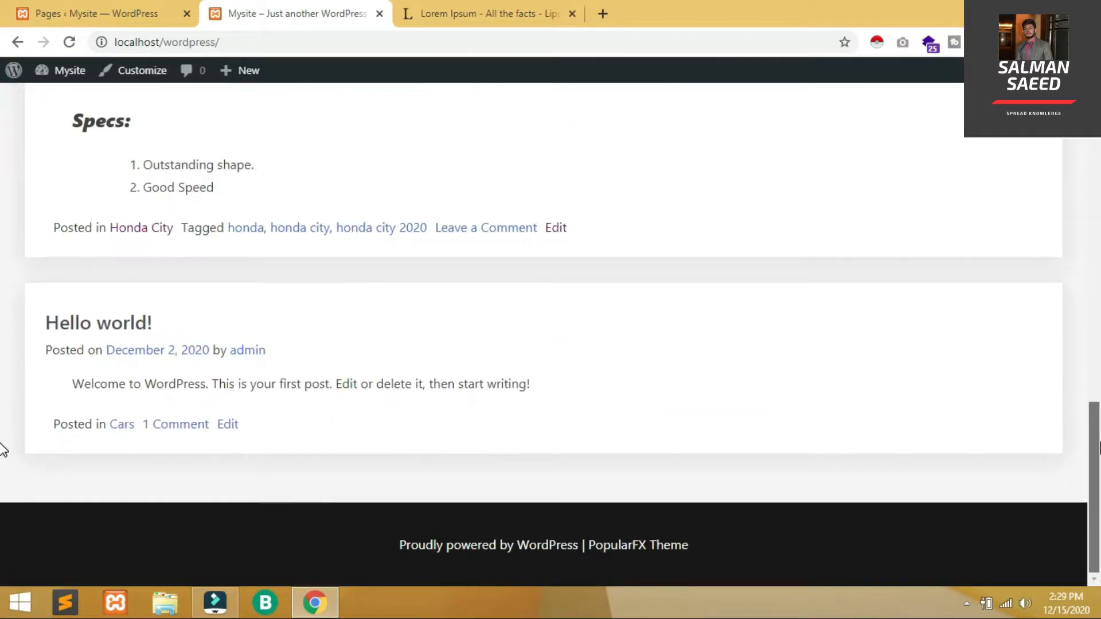
scroll(3, 335, up, 6)
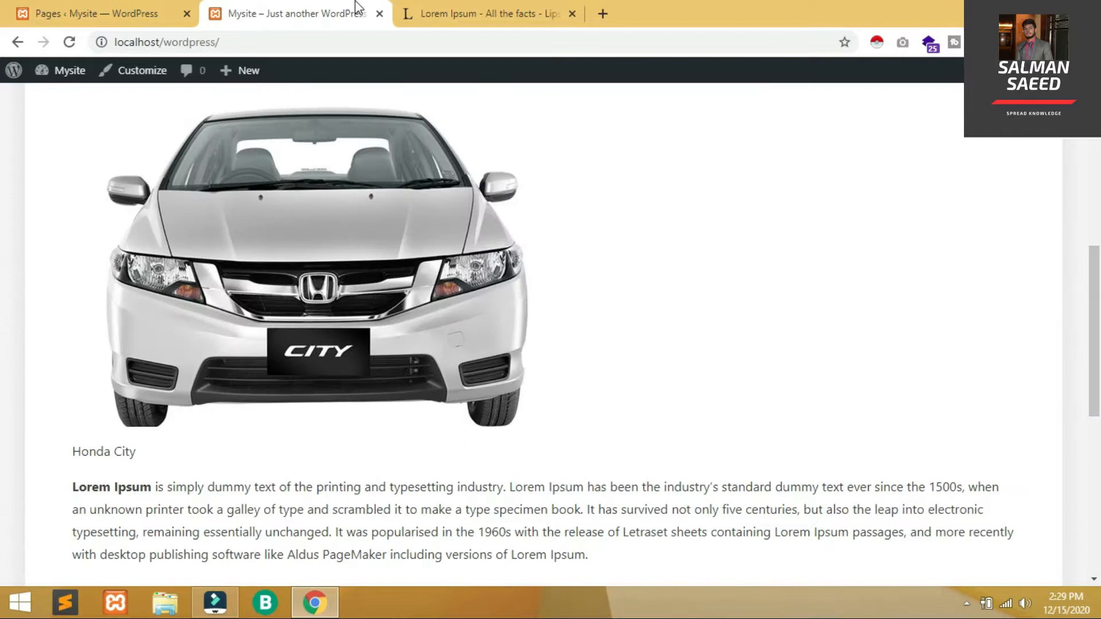
click(80, 7)
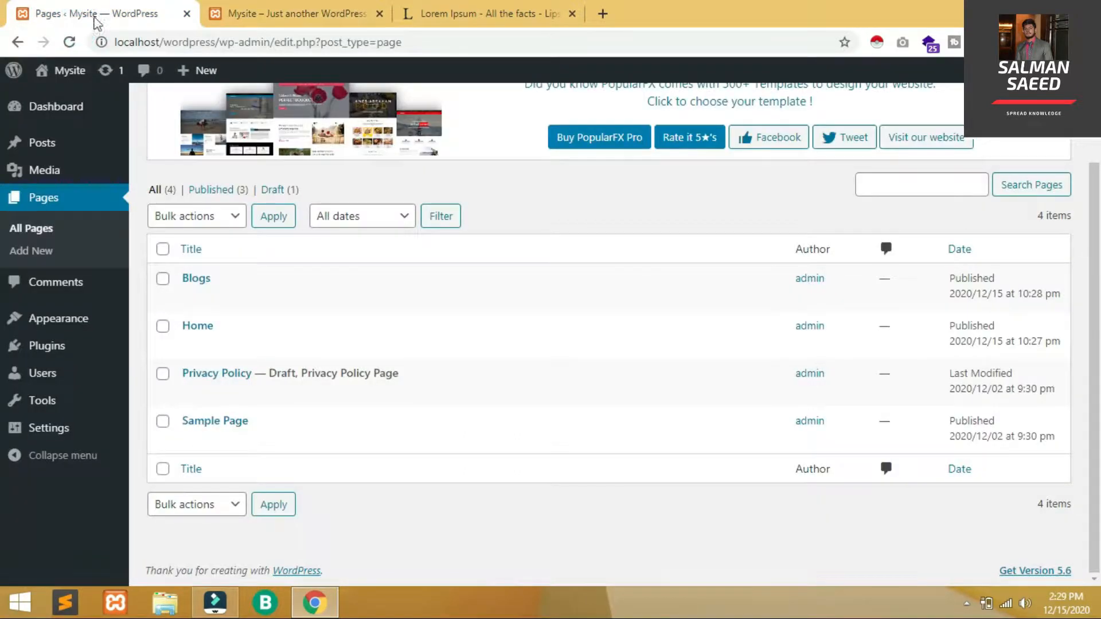
mouse_move(87, 436)
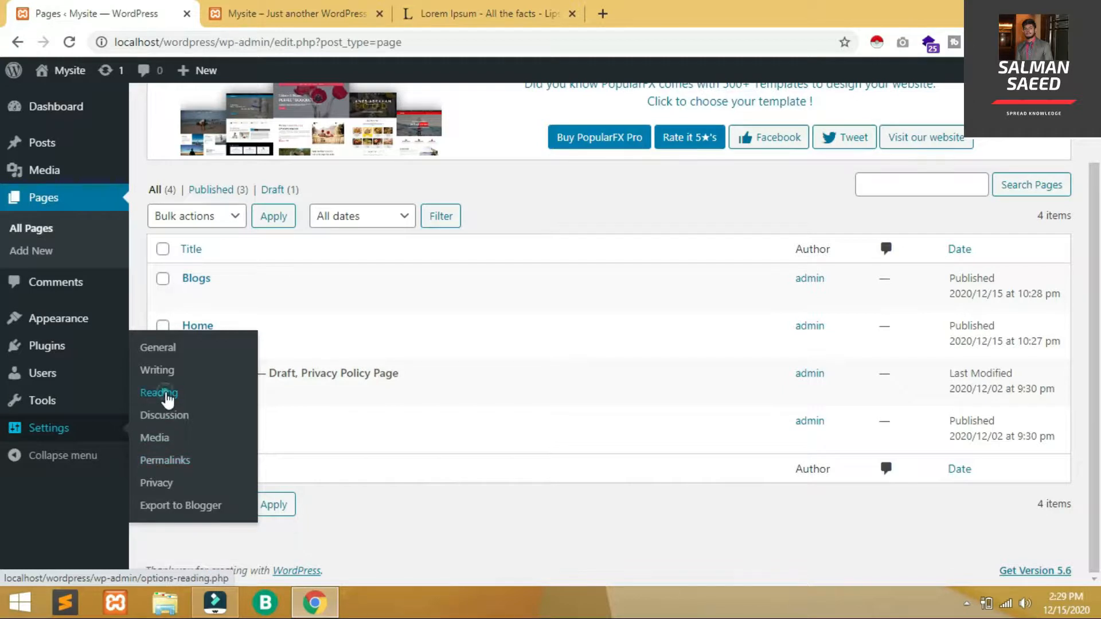
click(166, 394)
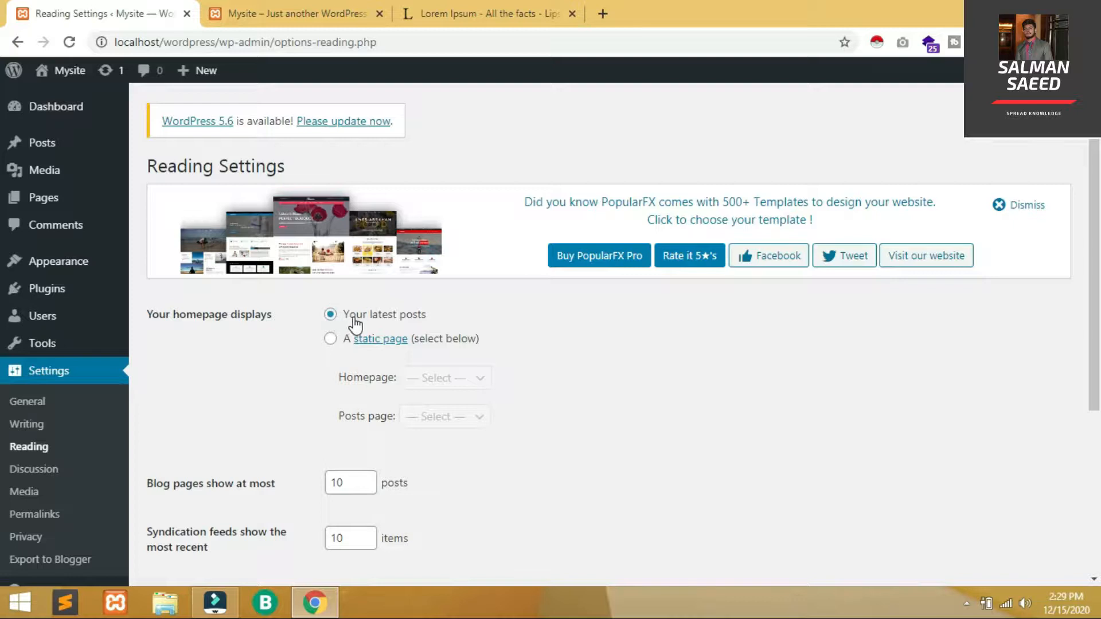
Set a static homepage of Home, posts page Blogs and feed Summary, save, and reload the site
click(331, 338)
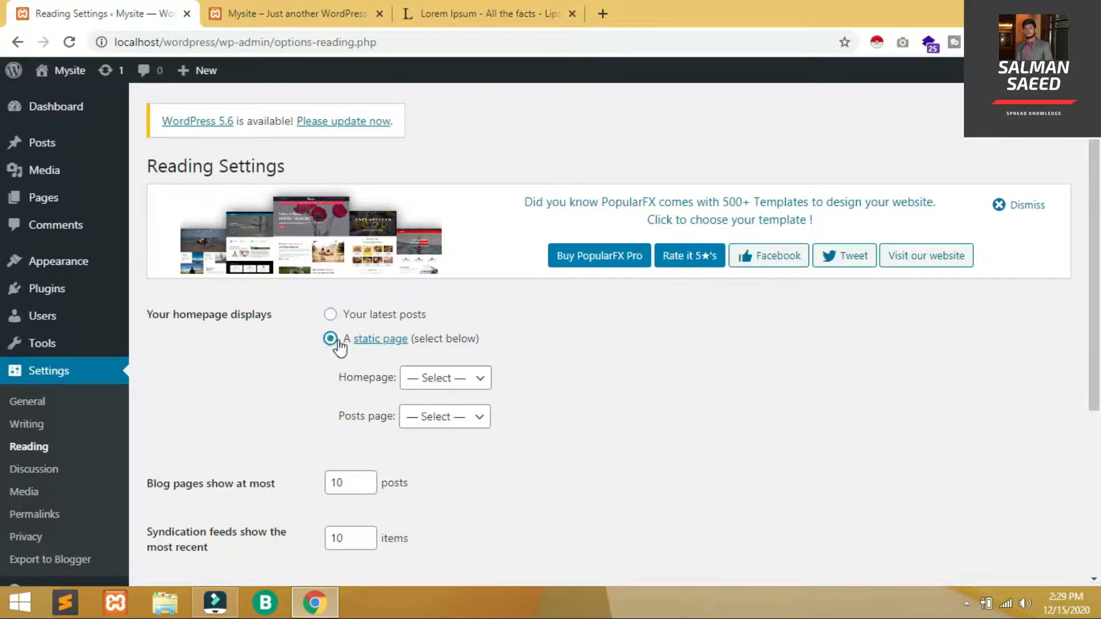
click(446, 380)
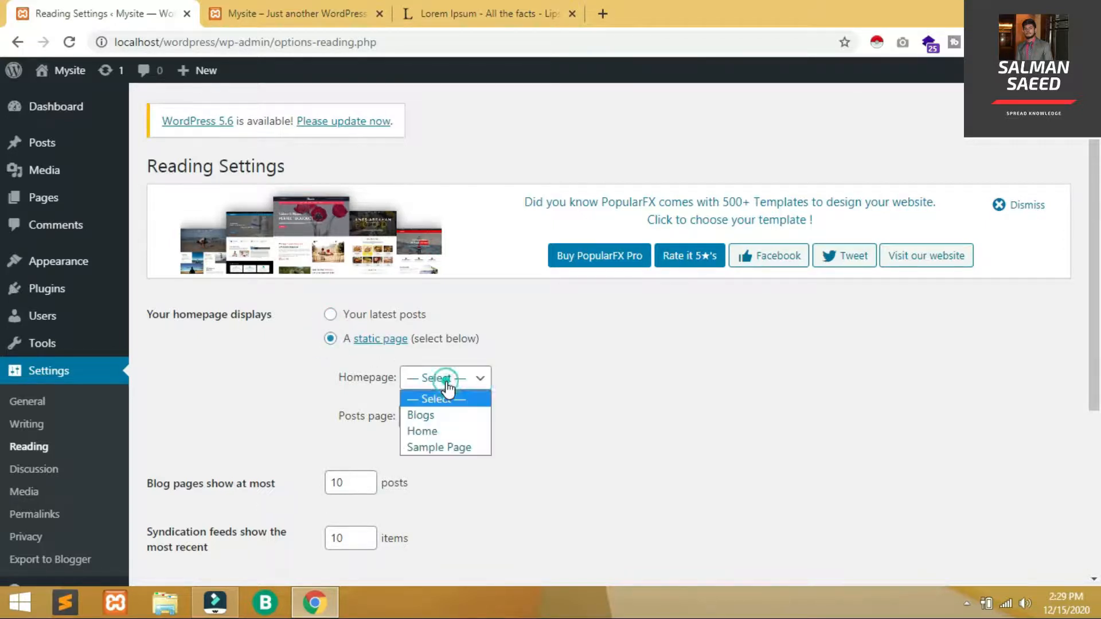
click(439, 427)
click(440, 425)
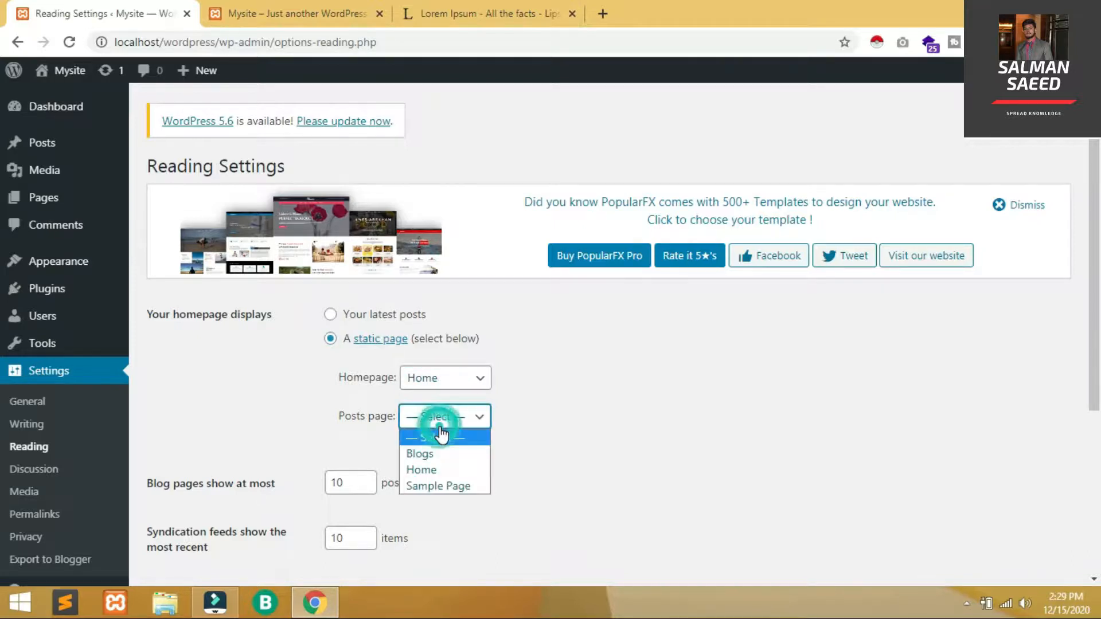
click(428, 453)
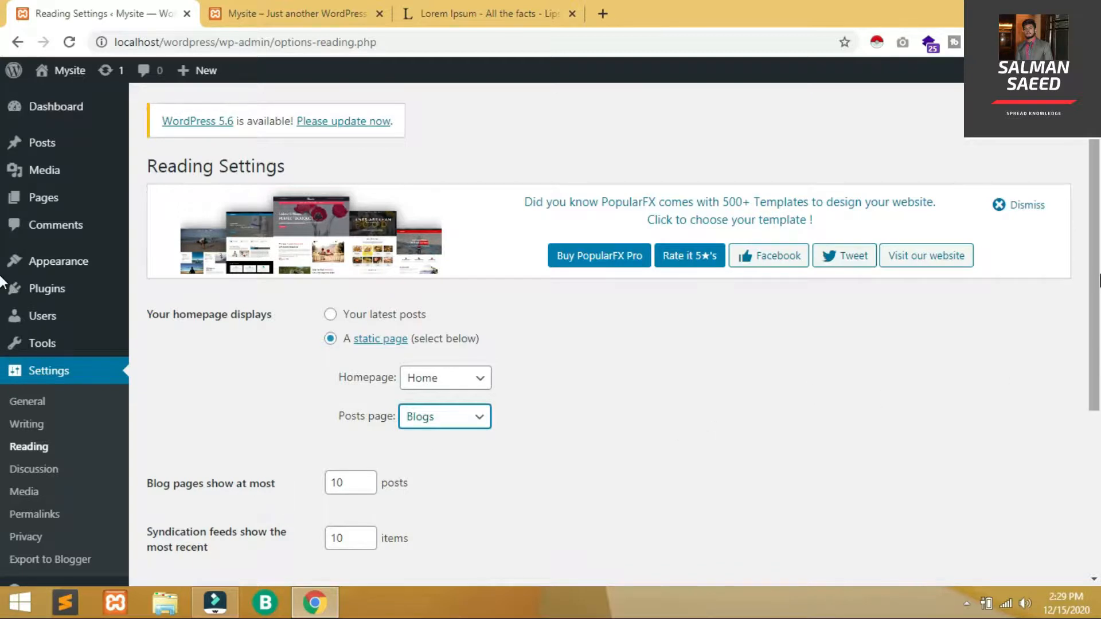
scroll(573, 441, down, 2)
scroll(392, 481, down, 3)
click(330, 364)
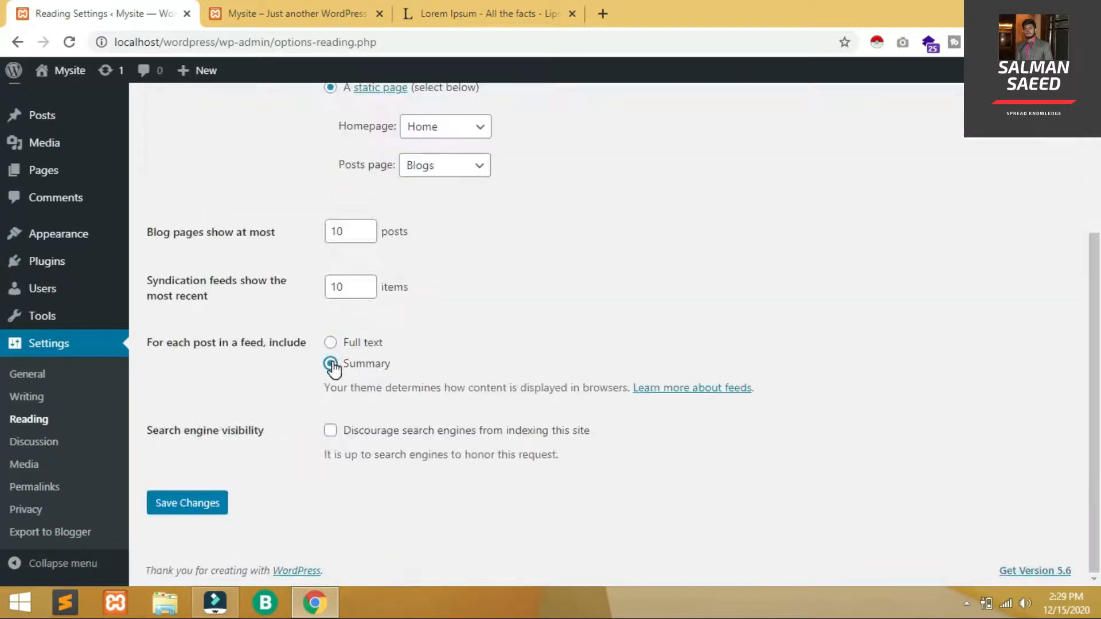
click(202, 502)
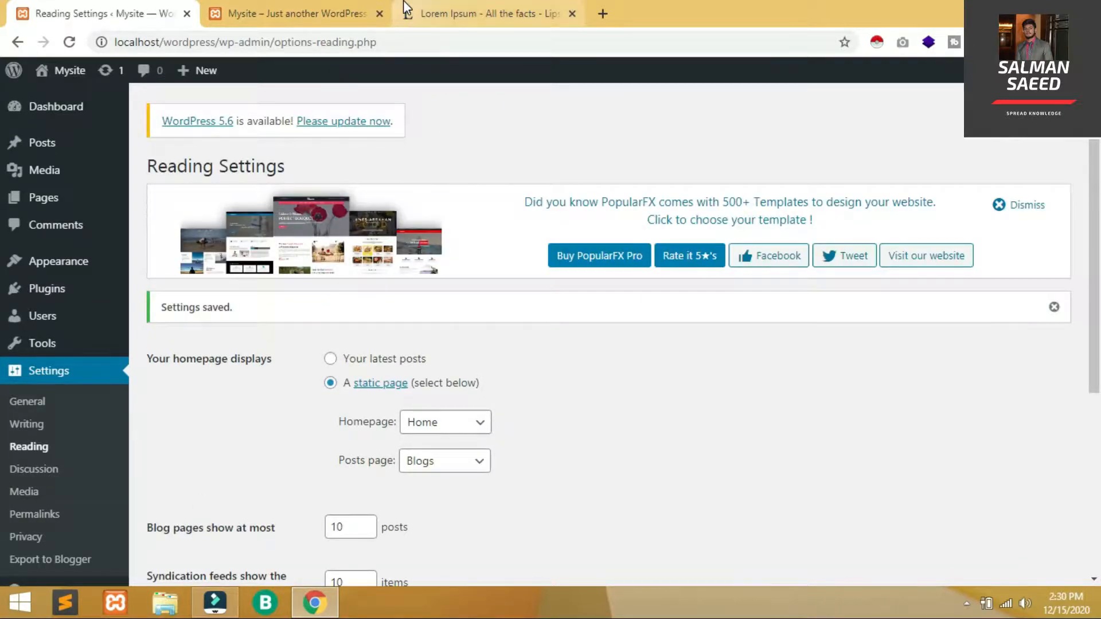
click(282, 8)
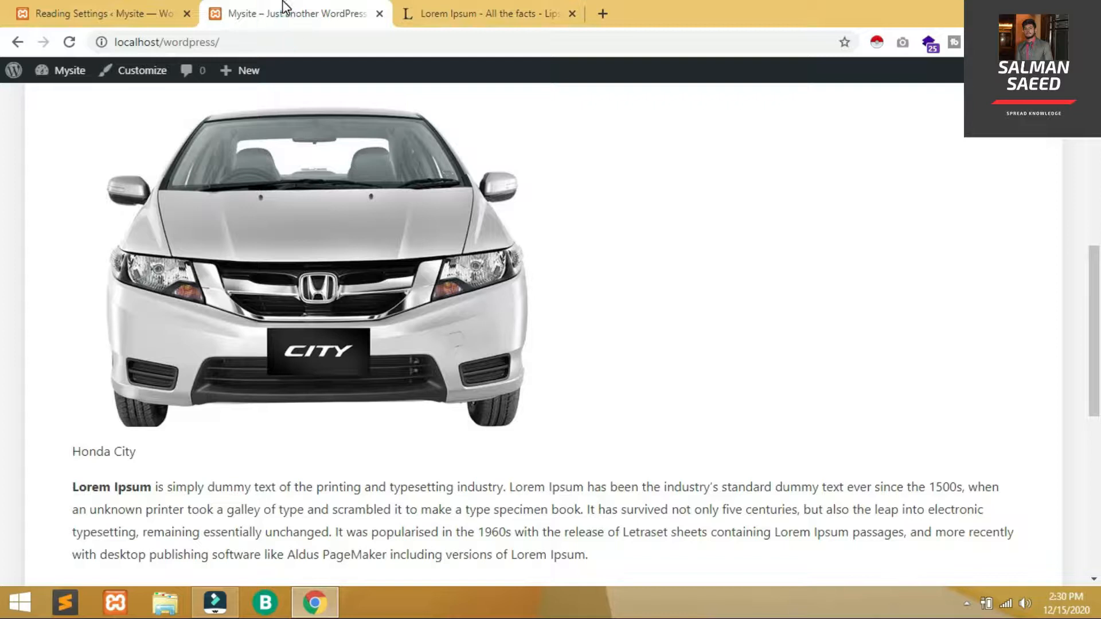
key(F5)
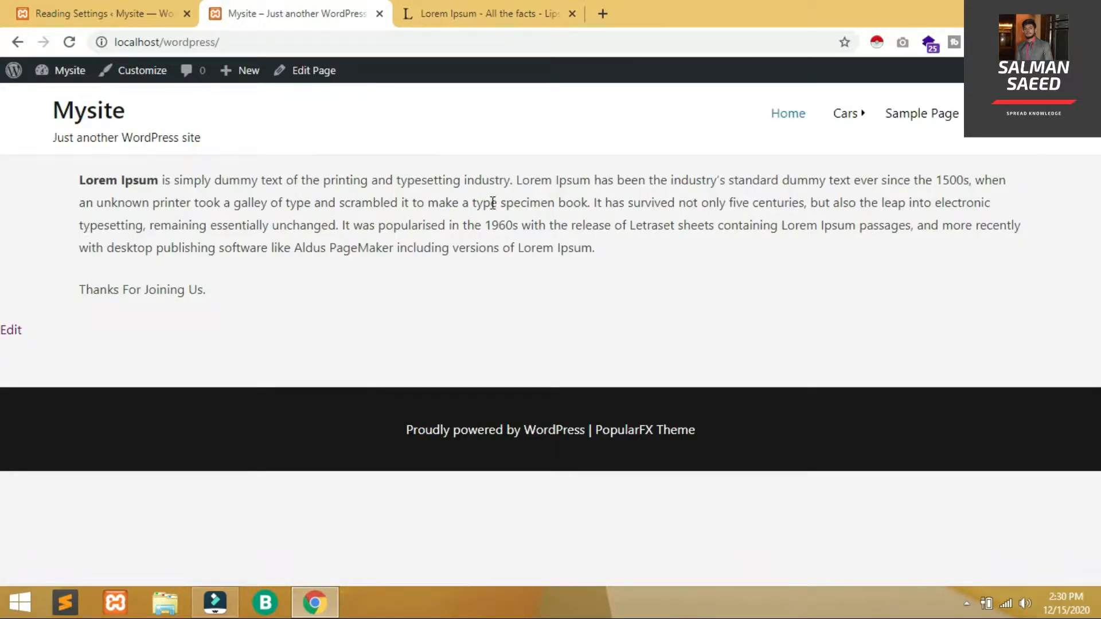
Inspect the front page now showing Home's Lorem Ipsum text, then return to the admin
drag(79, 178, 232, 280)
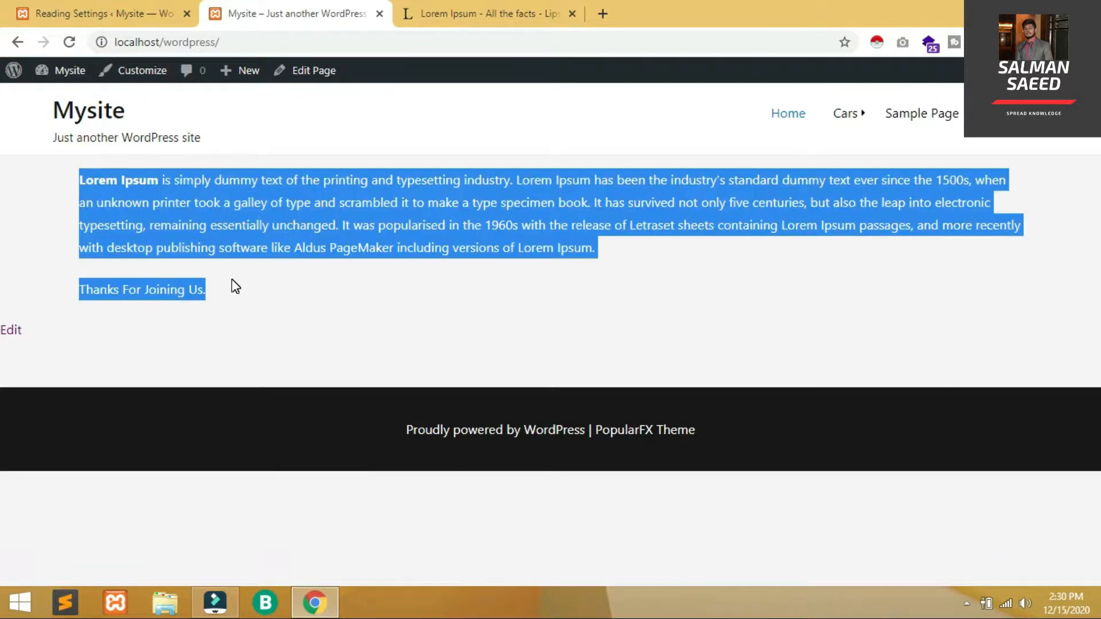
click(231, 280)
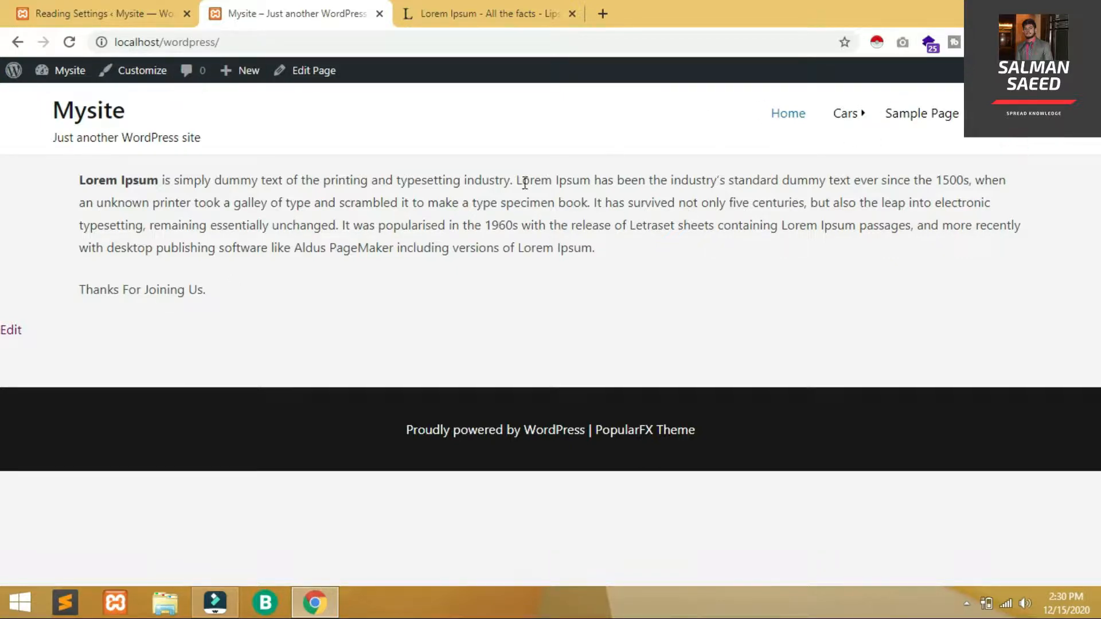
click(123, 8)
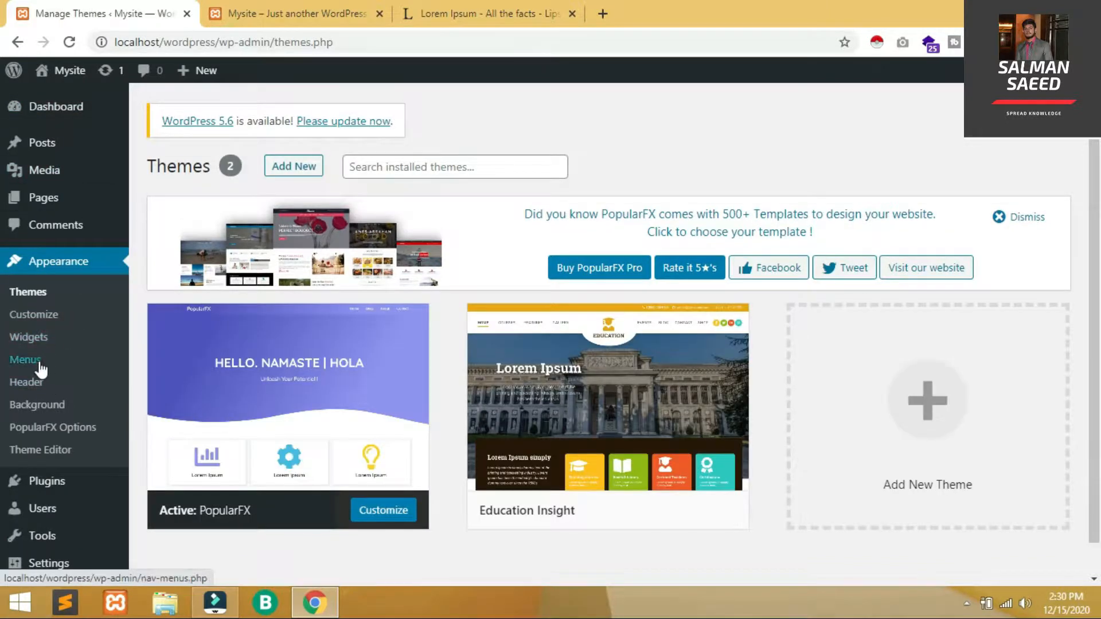
Add the Home and Blogs pages to the menu, remove the old Home custom link, and save
click(39, 361)
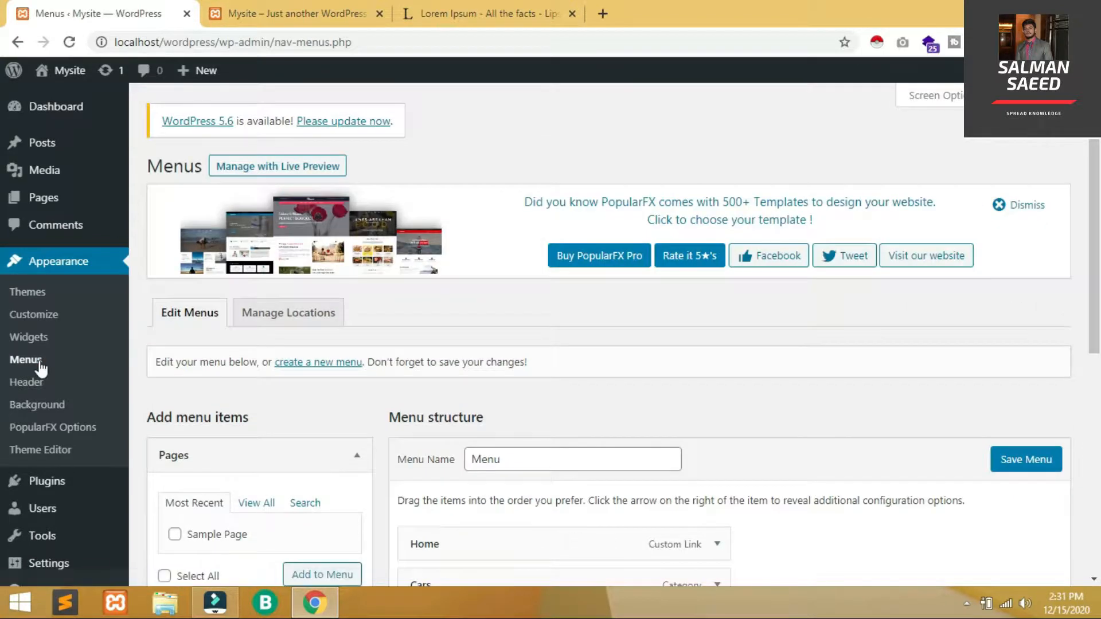
drag(1091, 266, 1088, 387)
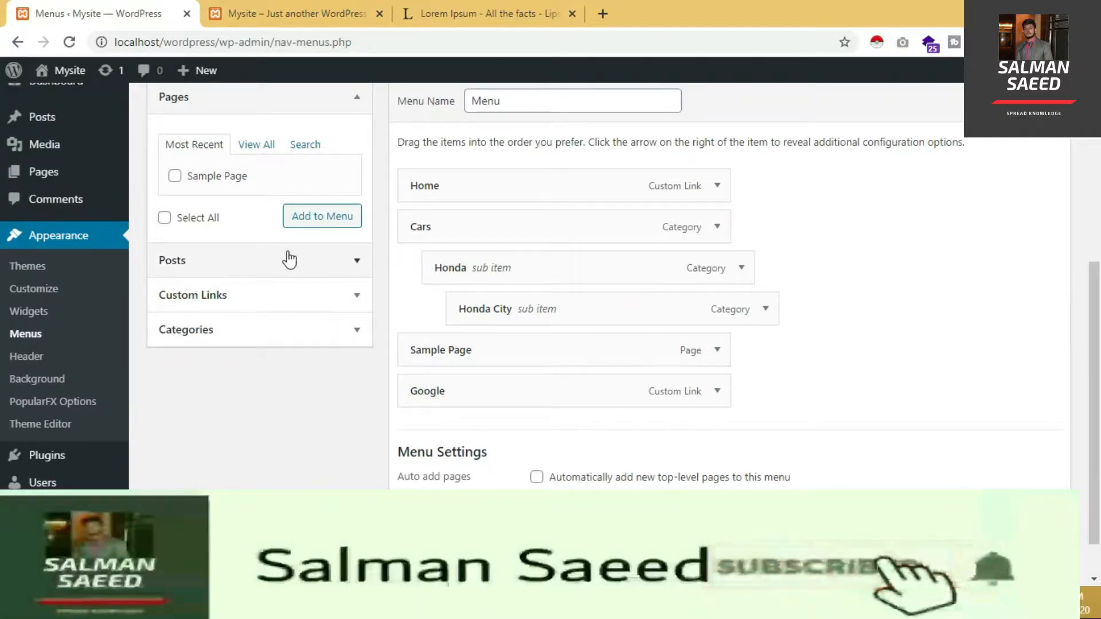
click(272, 147)
click(175, 177)
click(175, 196)
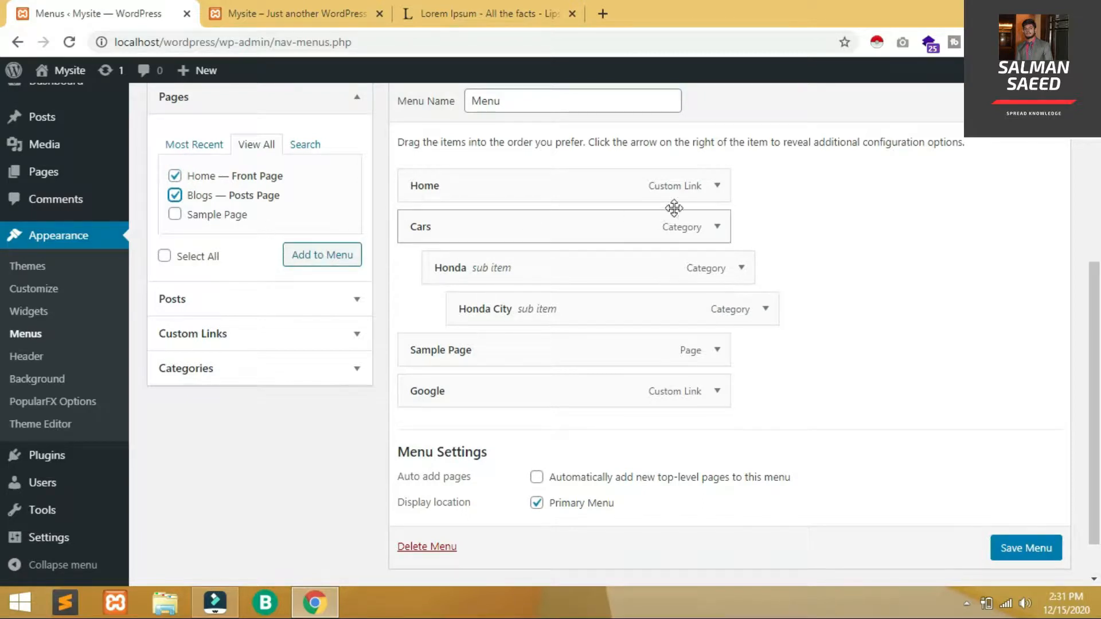
click(726, 195)
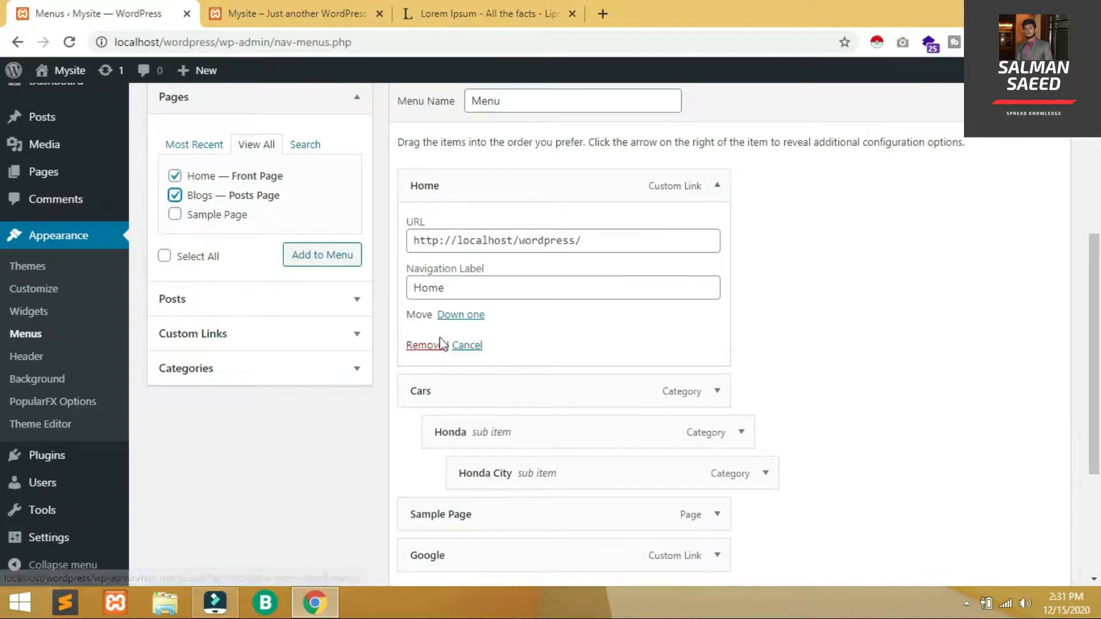
click(431, 343)
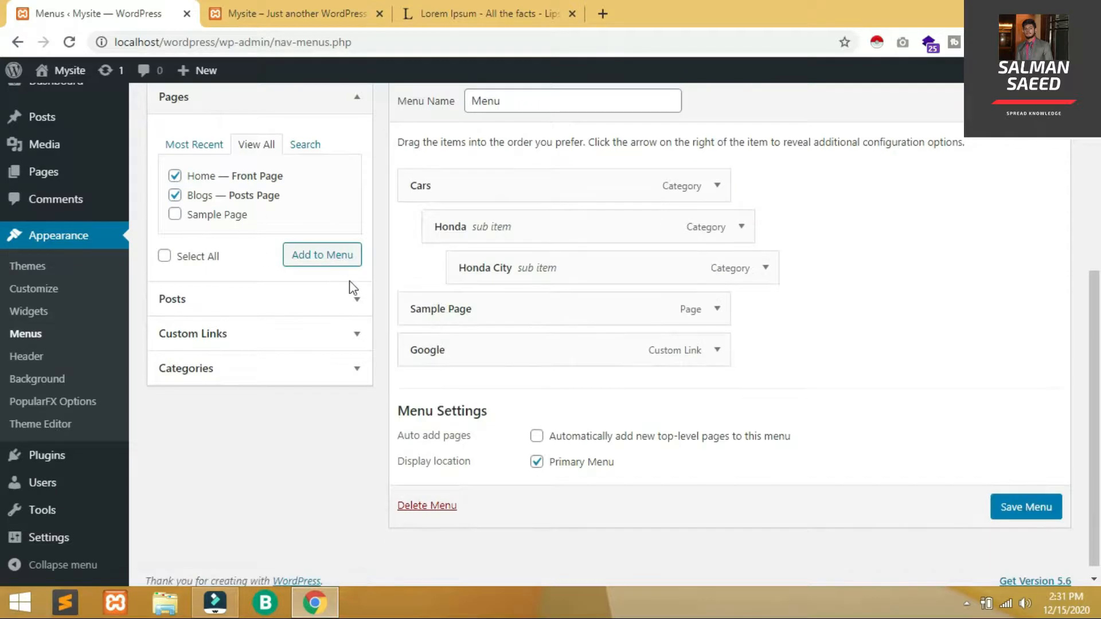
click(338, 257)
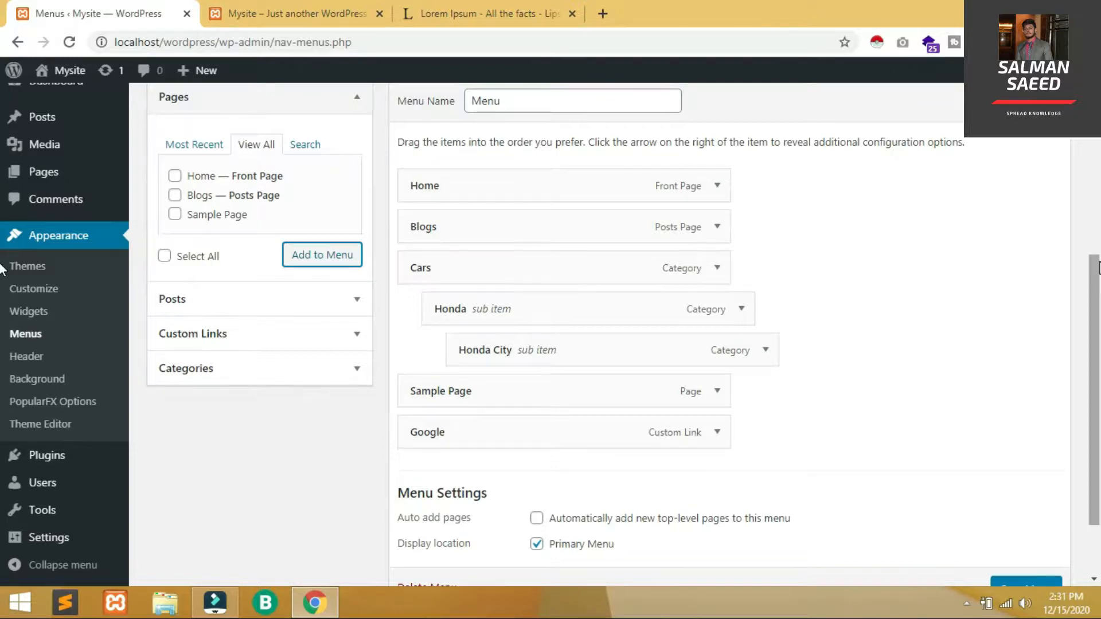
scroll(896, 267, down, 2)
click(1030, 497)
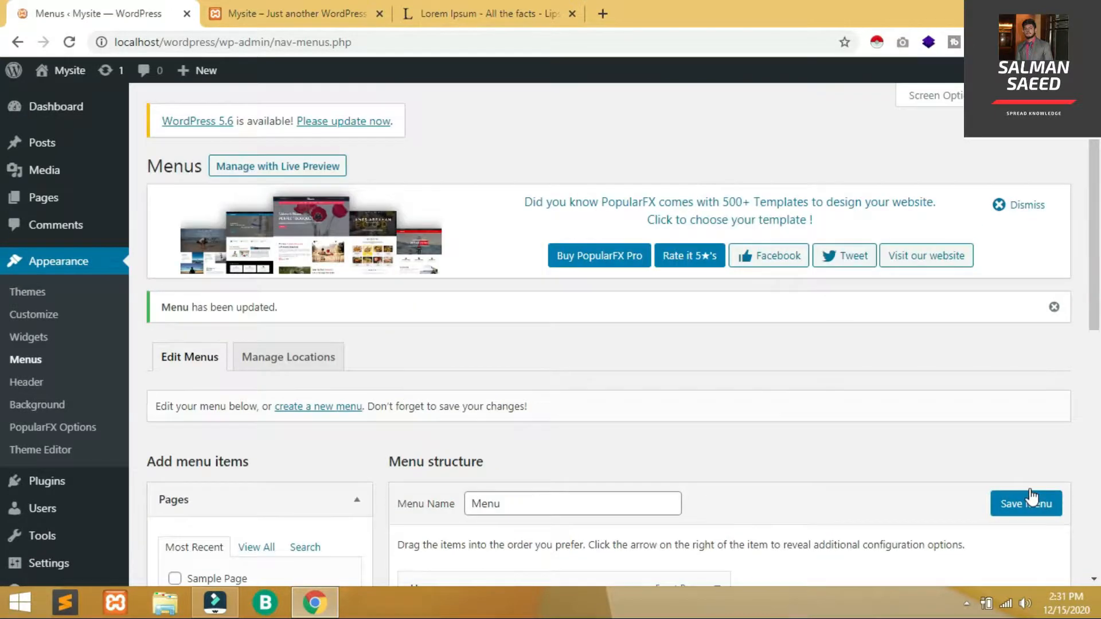
click(341, 13)
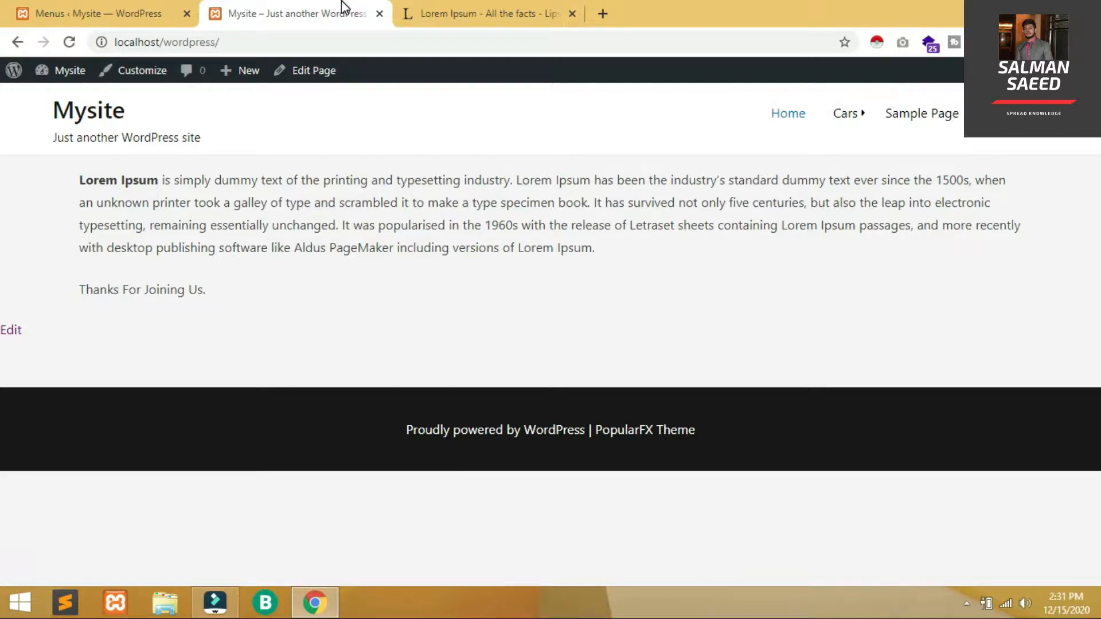
Reload the site and open the Blogs page from the updated navigation menu
key(F5)
mouse_move(833, 120)
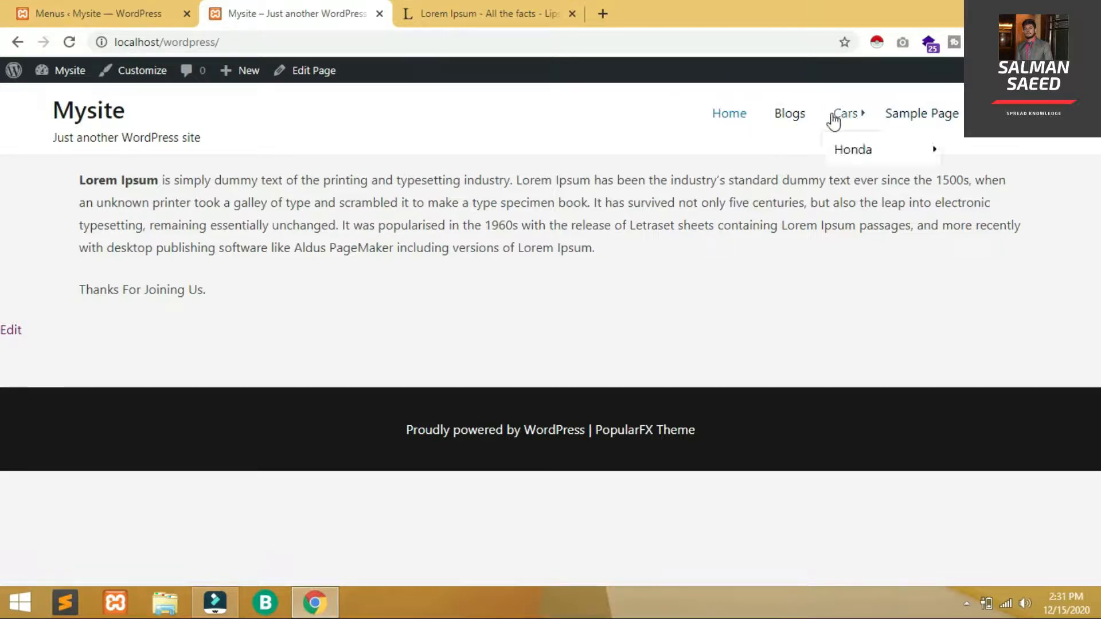
click(789, 116)
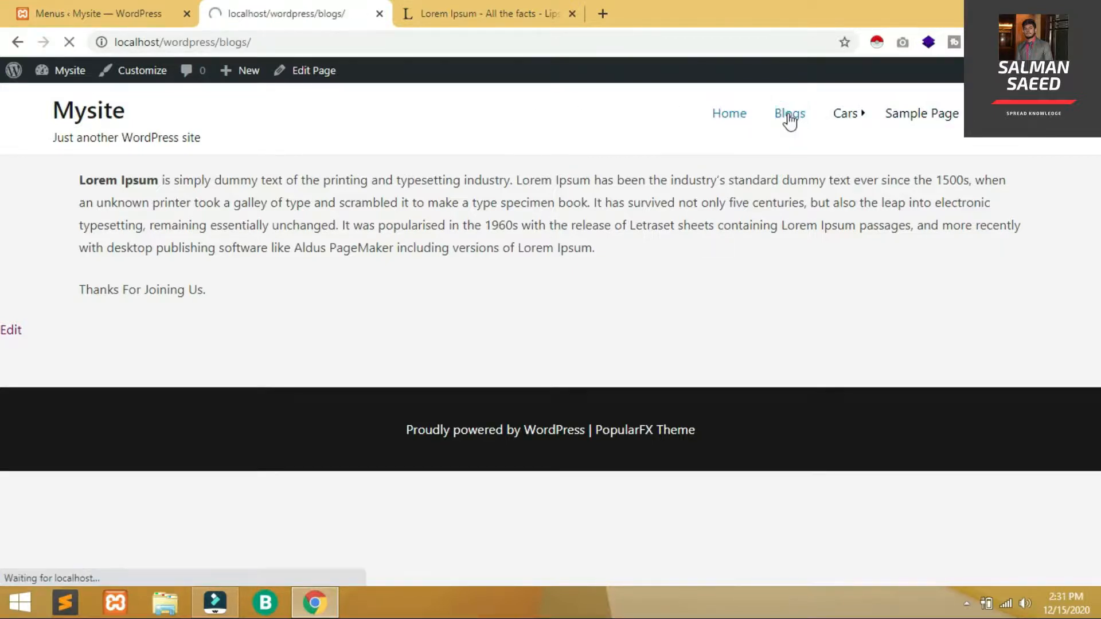
Scroll through the Blogs page to review the Honda City 2020 and Hello world! posts
drag(1098, 175, 1098, 427)
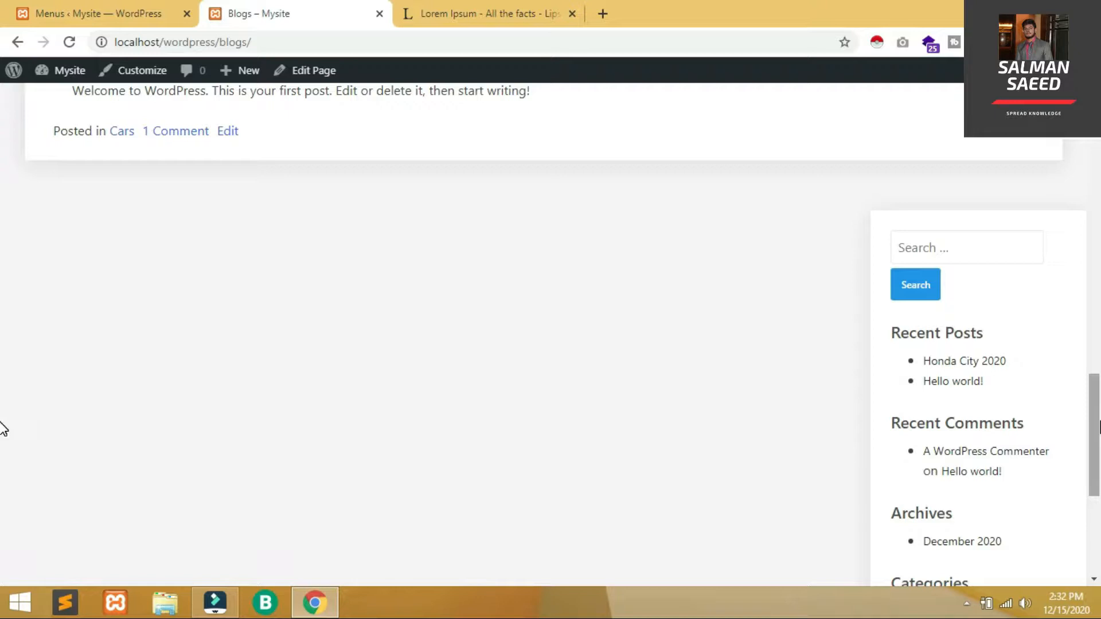
scroll(3, 429, down, 5)
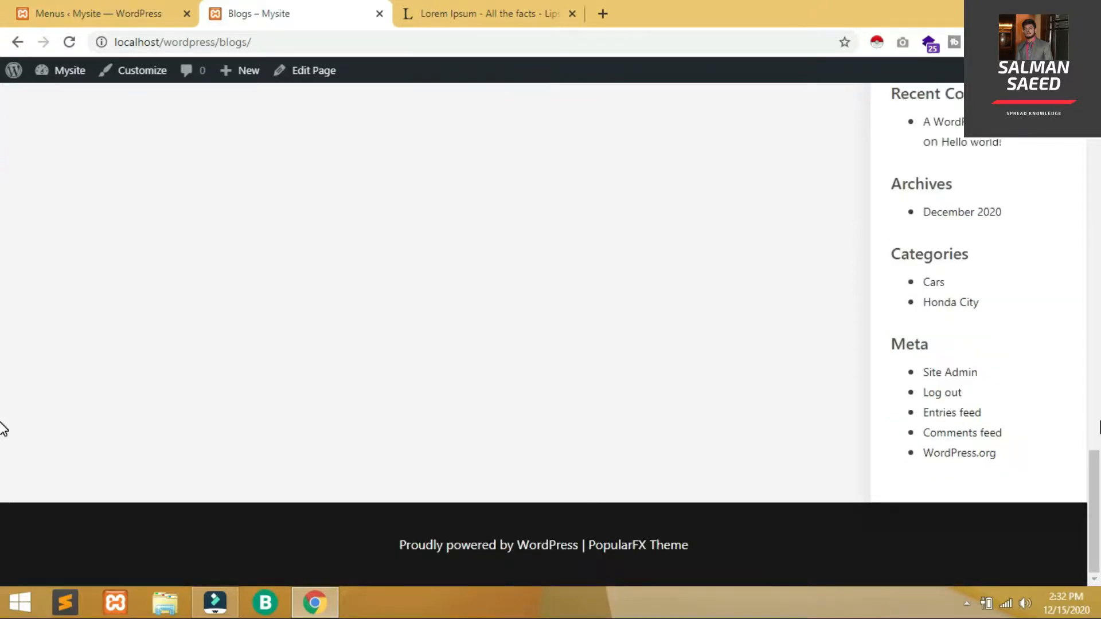
scroll(3, 429, up, 15)
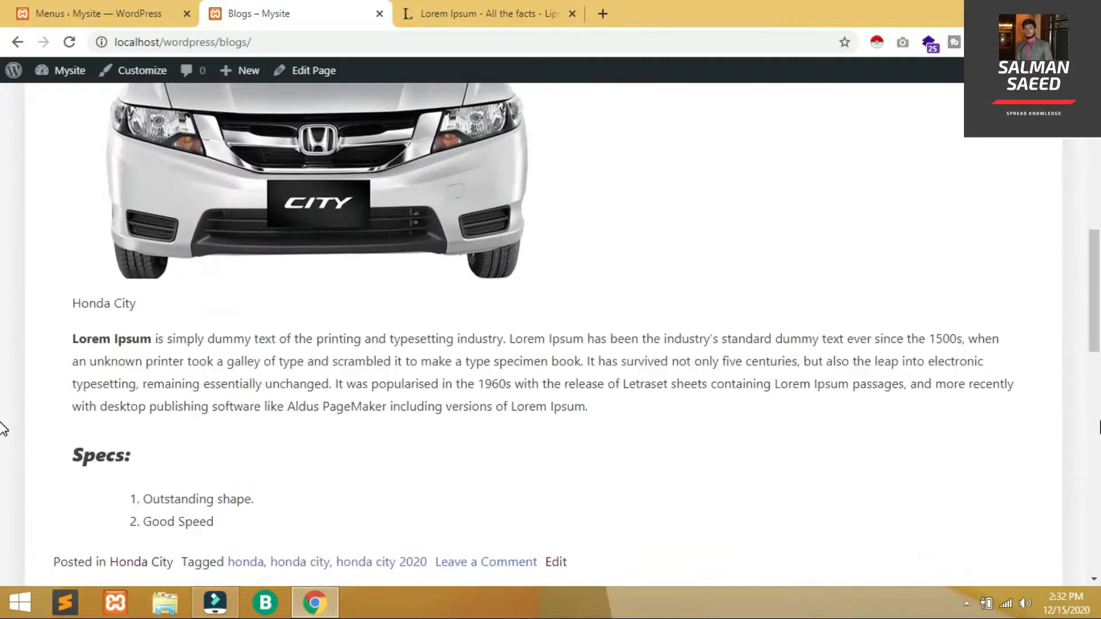
scroll(2, 429, down, 15)
scroll(3, 428, up, 5)
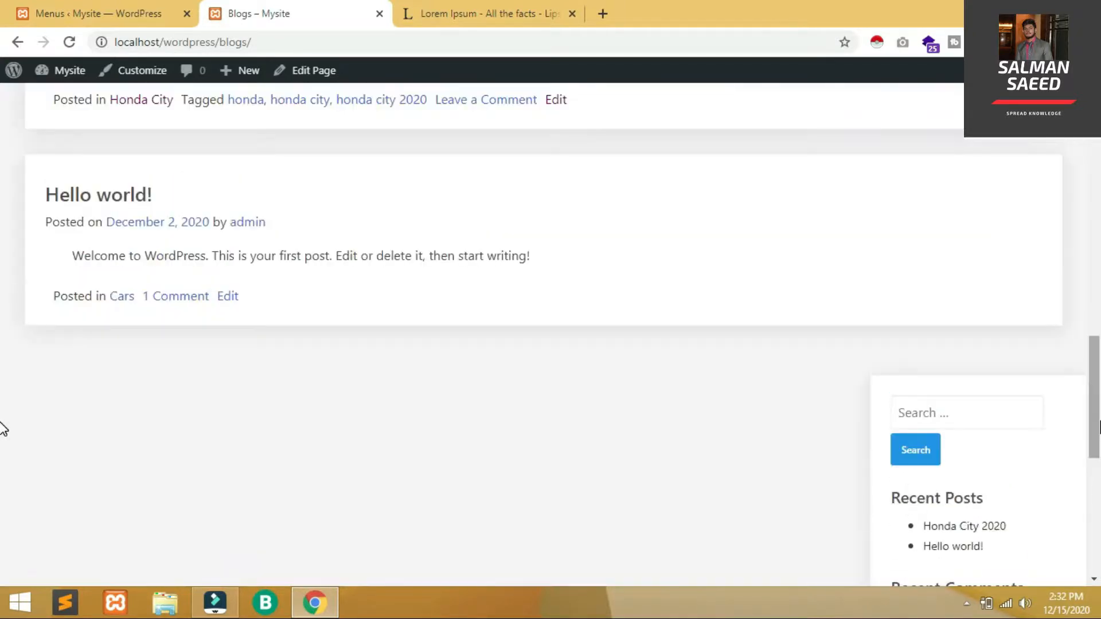
scroll(3, 428, down, 1)
scroll(3, 429, down, 4)
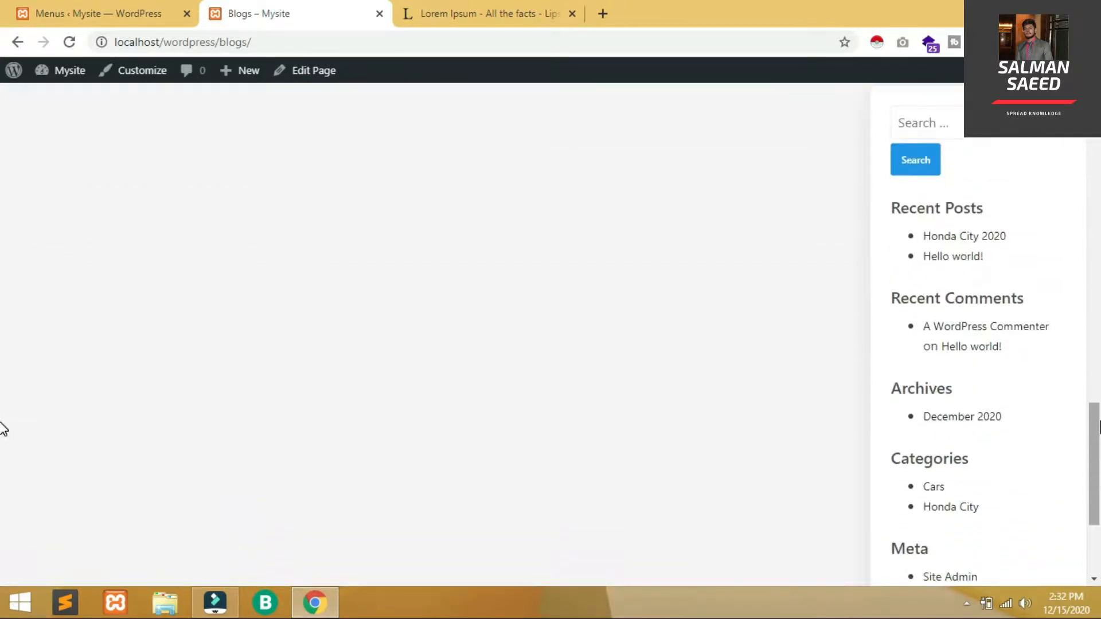
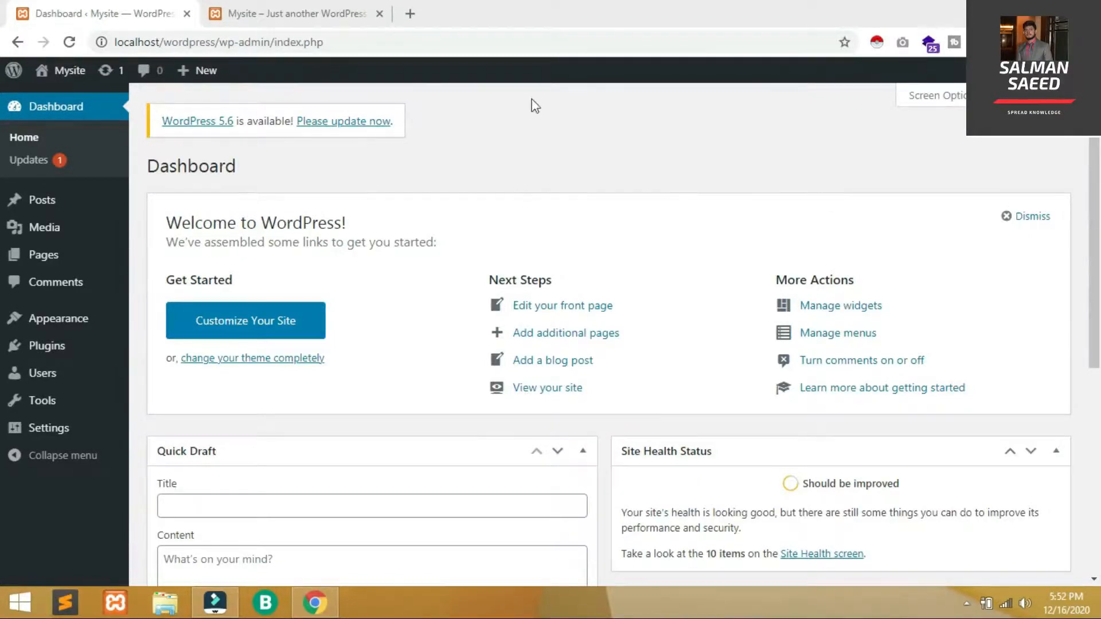
Open the Blogs page on the live site and scroll through it
click(314, 9)
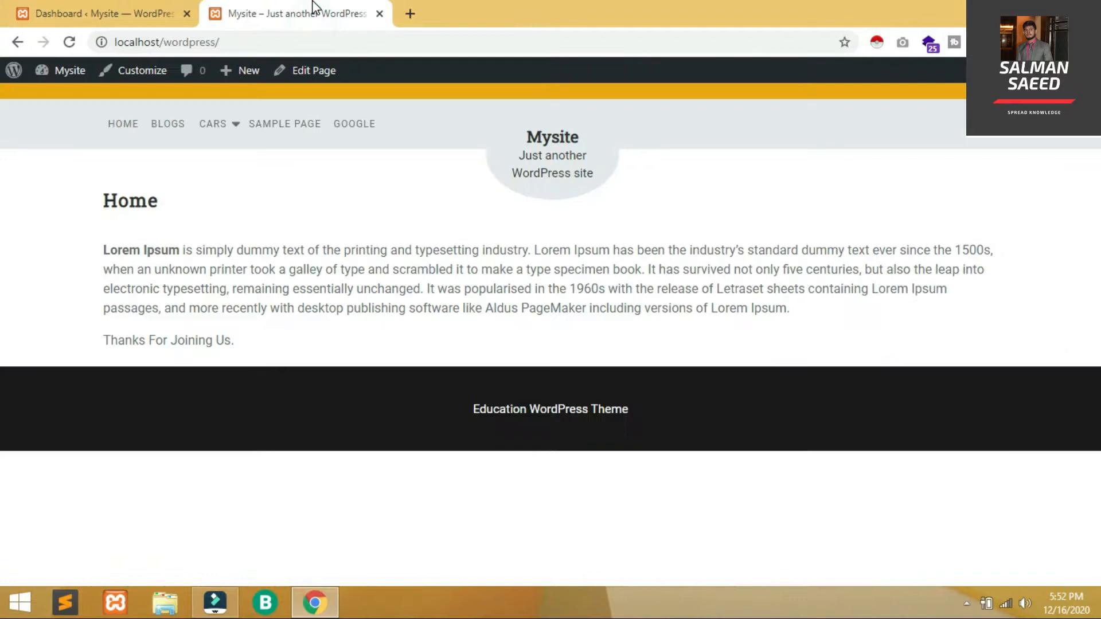
click(164, 136)
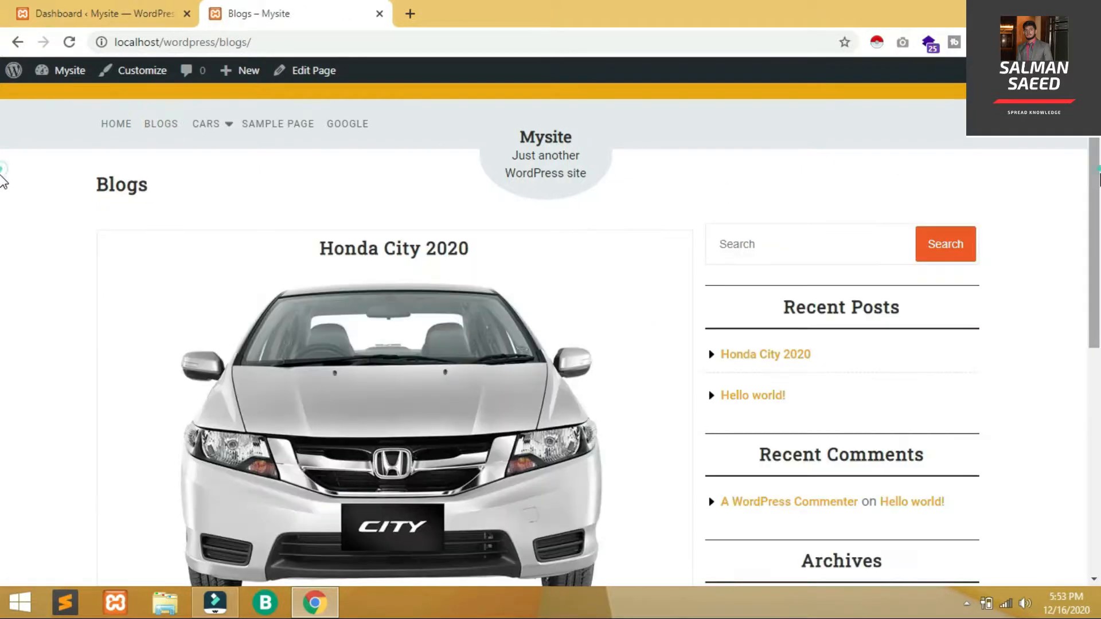
scroll(3, 180, down, 8)
scroll(3, 183, up, 8)
Back in the admin Dashboard, go to Appearance > Widgets
click(172, 10)
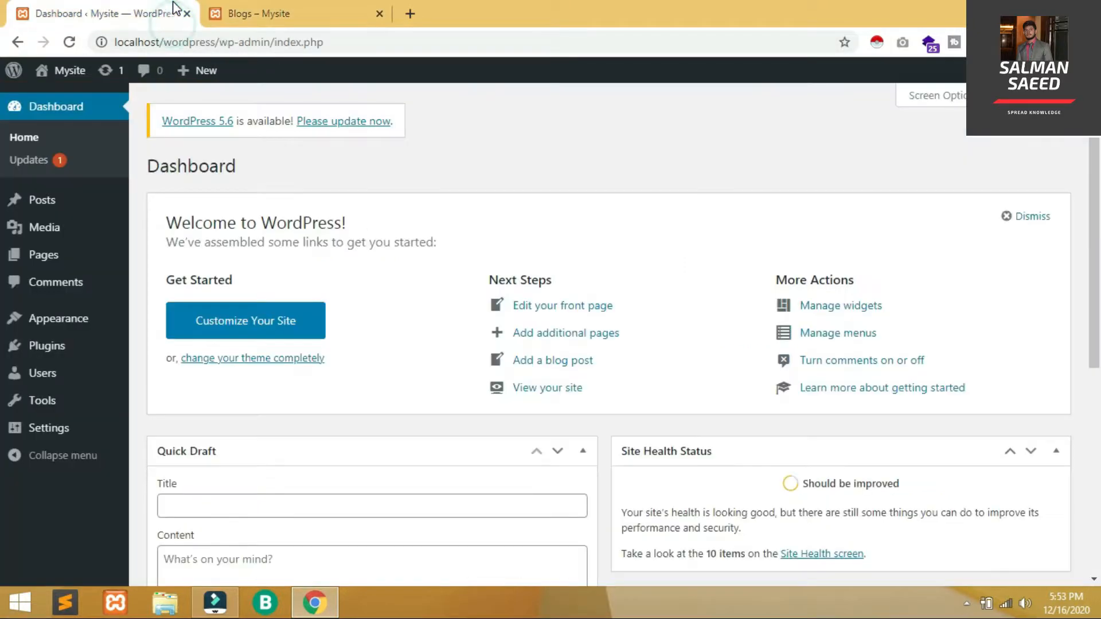
mouse_move(105, 328)
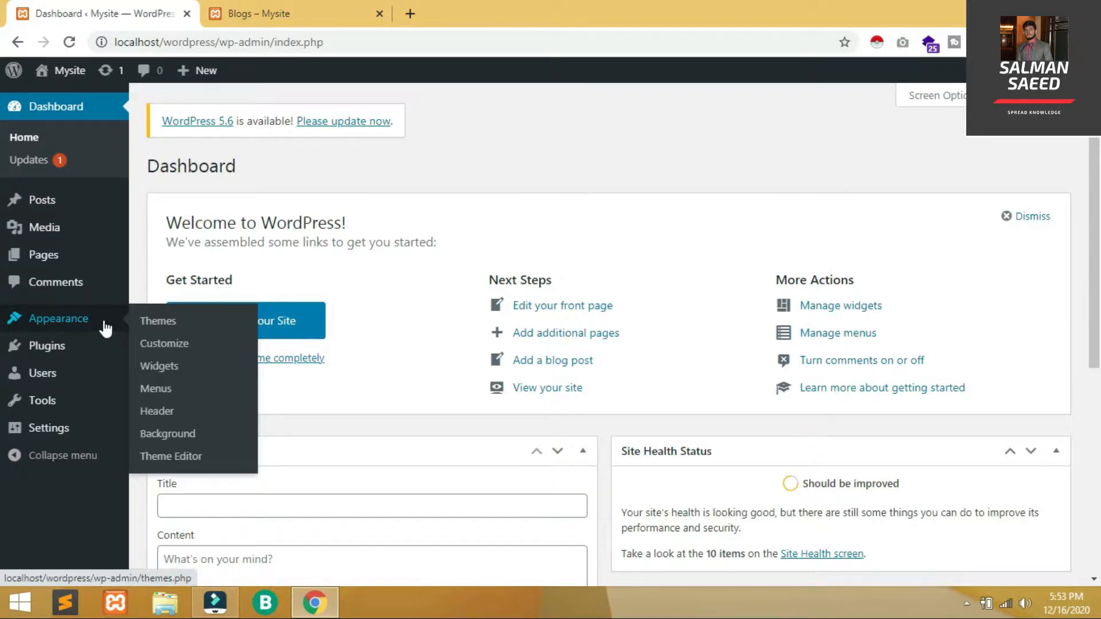
click(188, 368)
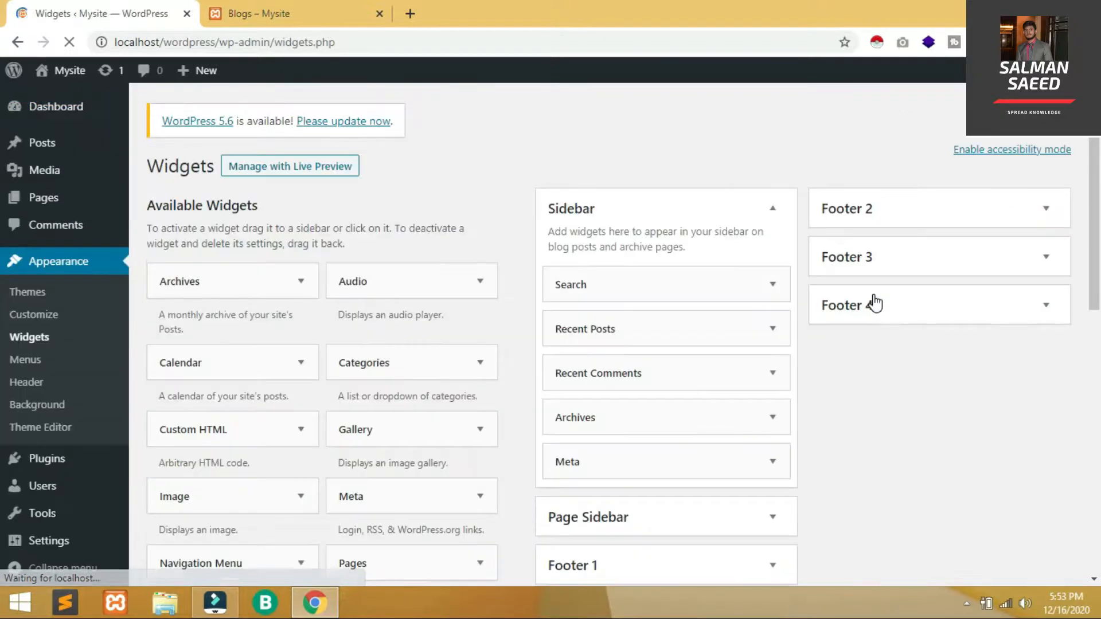
Compare the Widgets screen with the blog page's current sidebar
drag(1095, 224, 1098, 154)
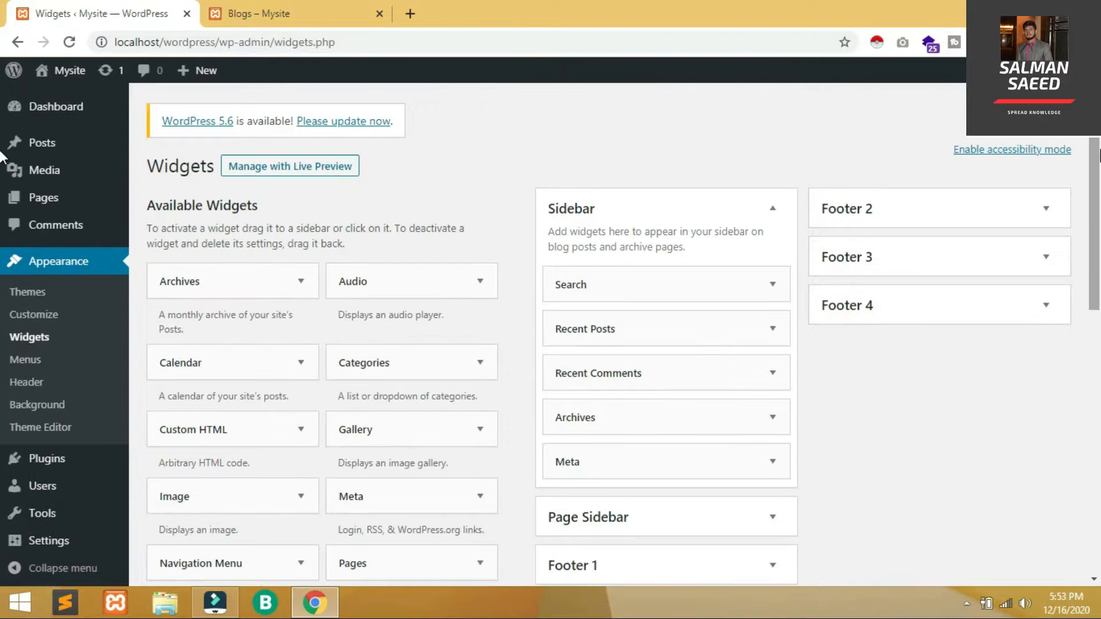
mouse_move(1099, 156)
mouse_down()
mouse_move(1098, 172)
mouse_move(1099, 152)
mouse_up()
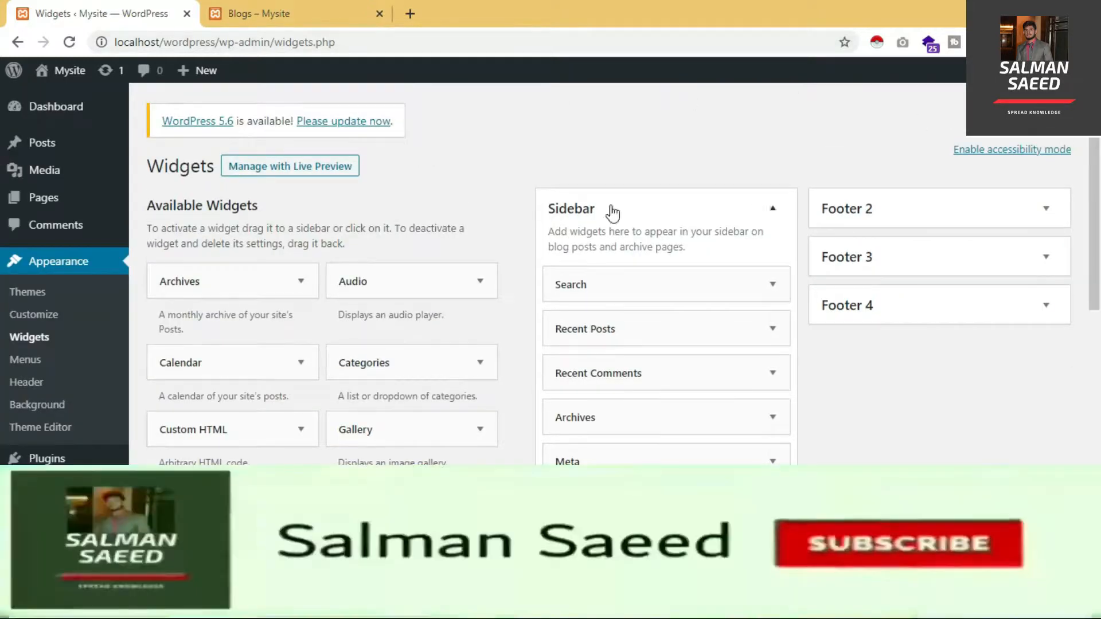
click(235, 14)
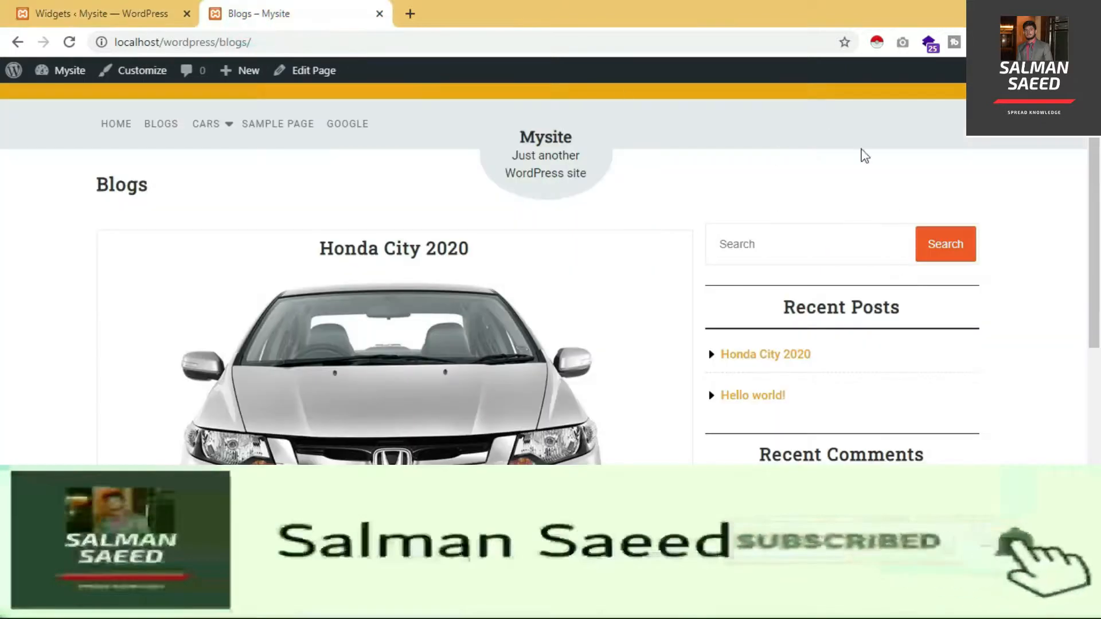
click(124, 7)
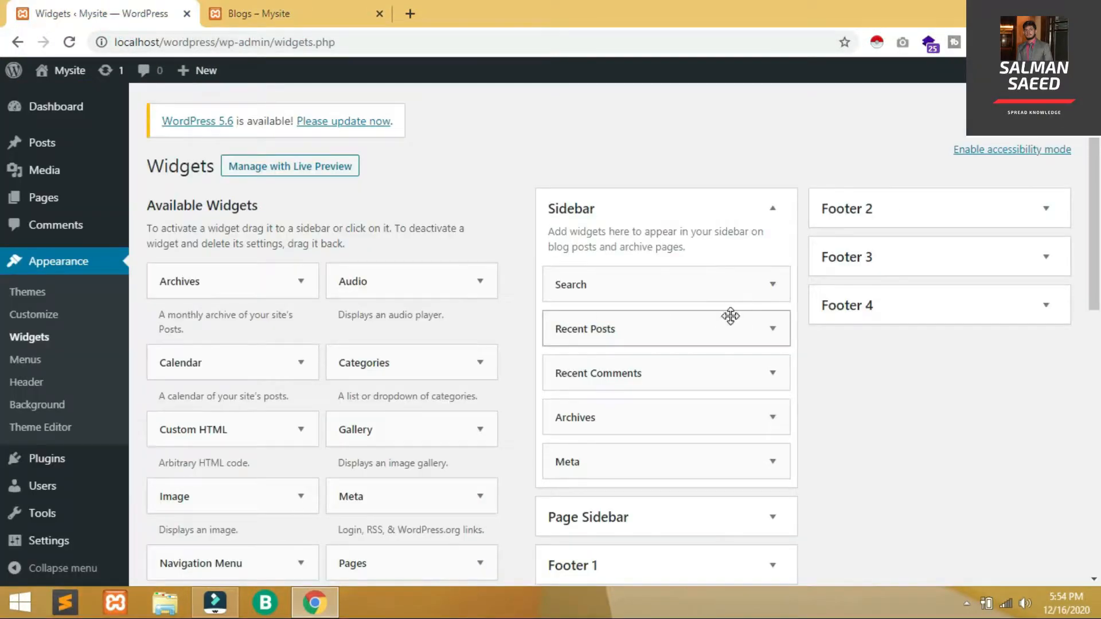
Delete the Search widget from the Sidebar and reload the Blogs page to confirm it's gone
click(764, 299)
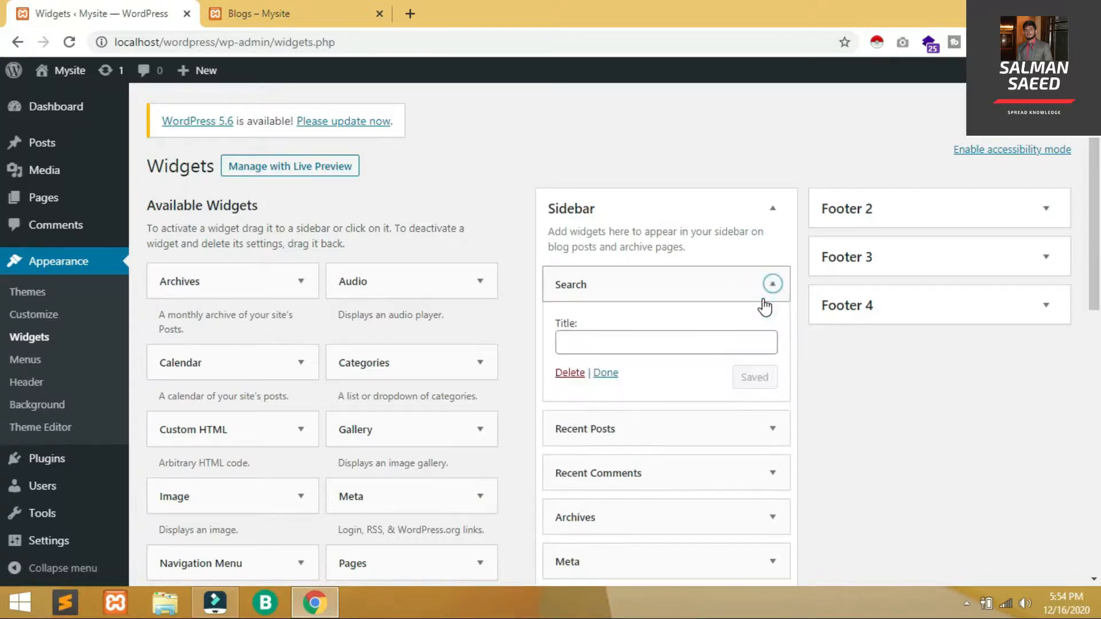
click(579, 373)
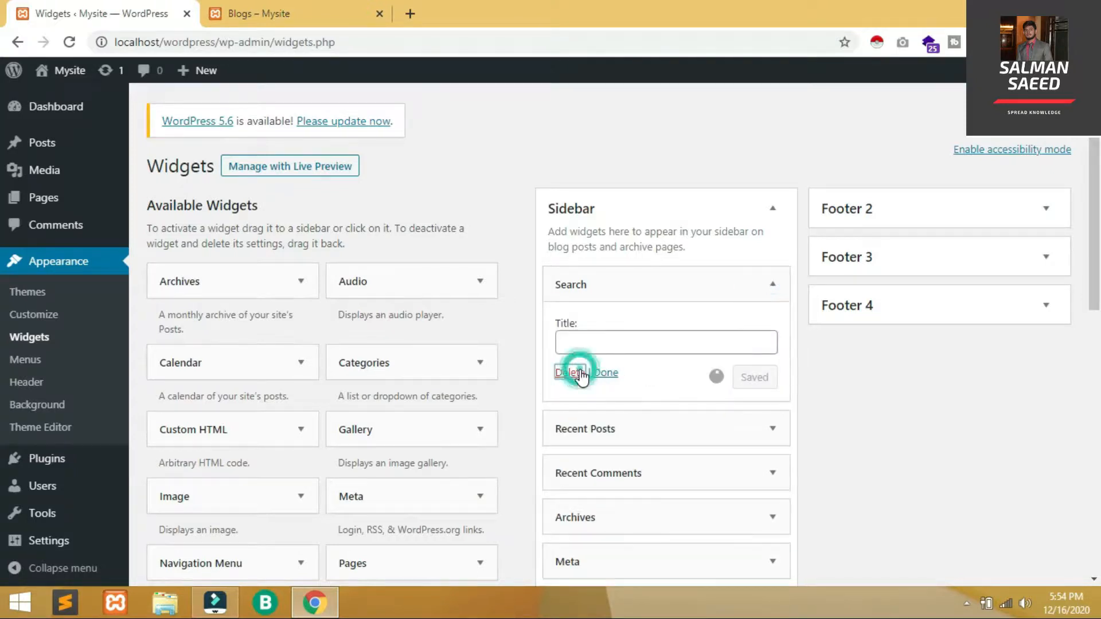
click(322, 8)
key(F5)
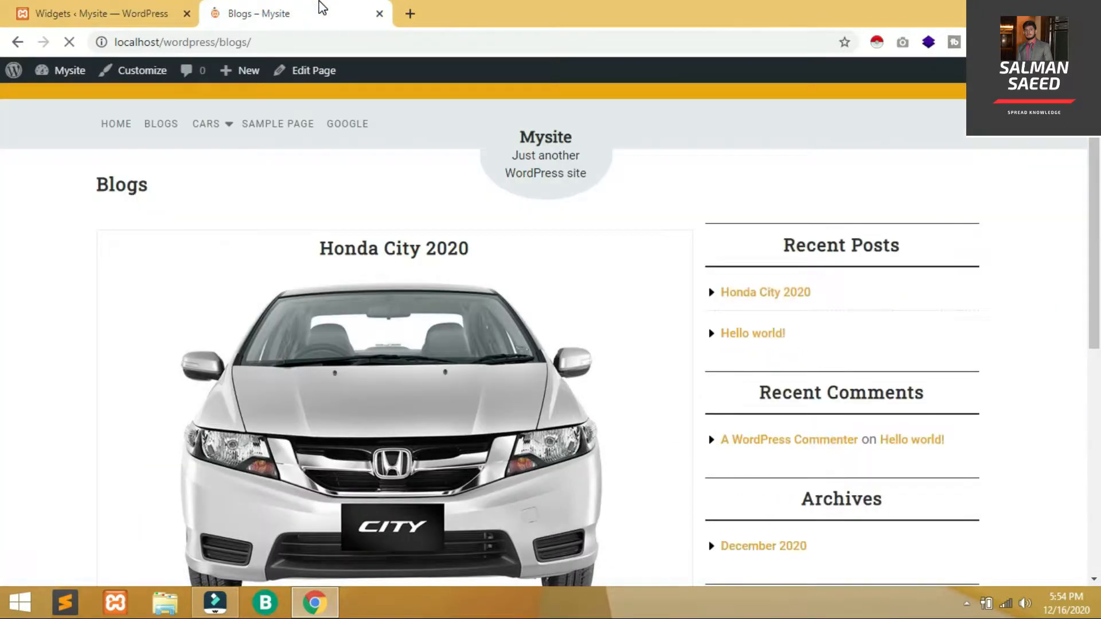
click(78, 8)
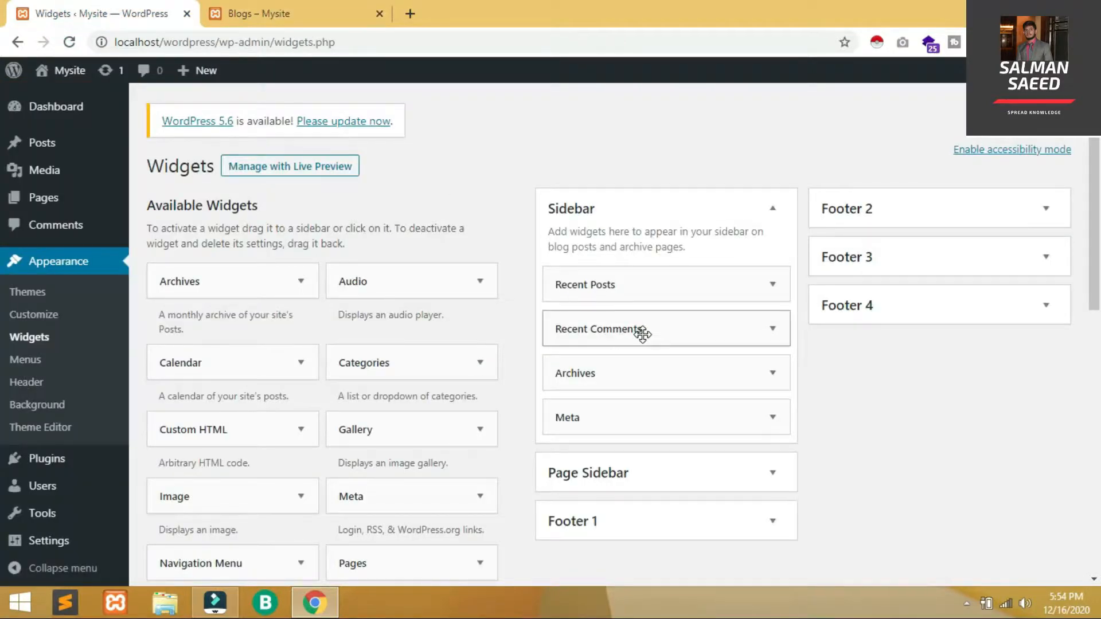
Move Recent Comments above Recent Posts, and set Recent Posts to show 2 posts with dates
drag(642, 334, 638, 289)
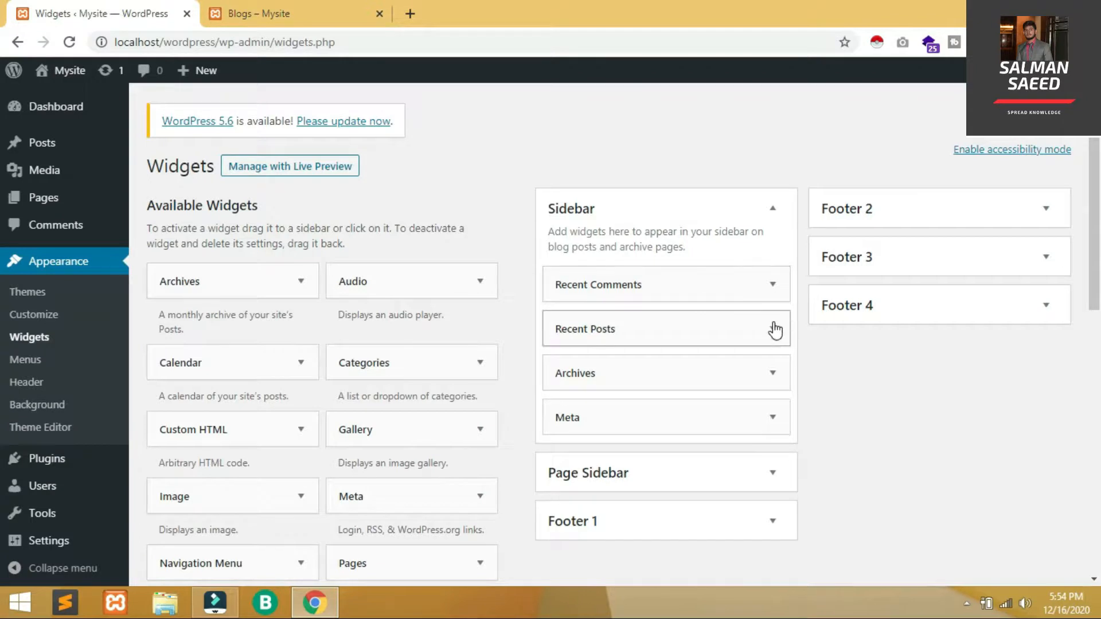
click(773, 328)
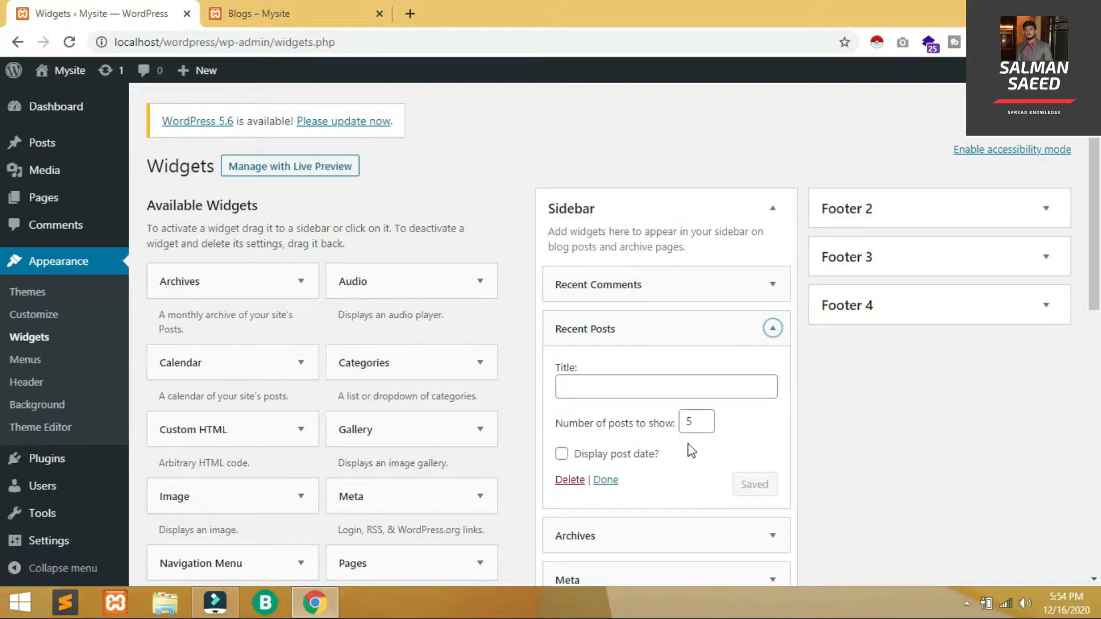
click(691, 427)
key(BackSpace)
text(2)
click(570, 463)
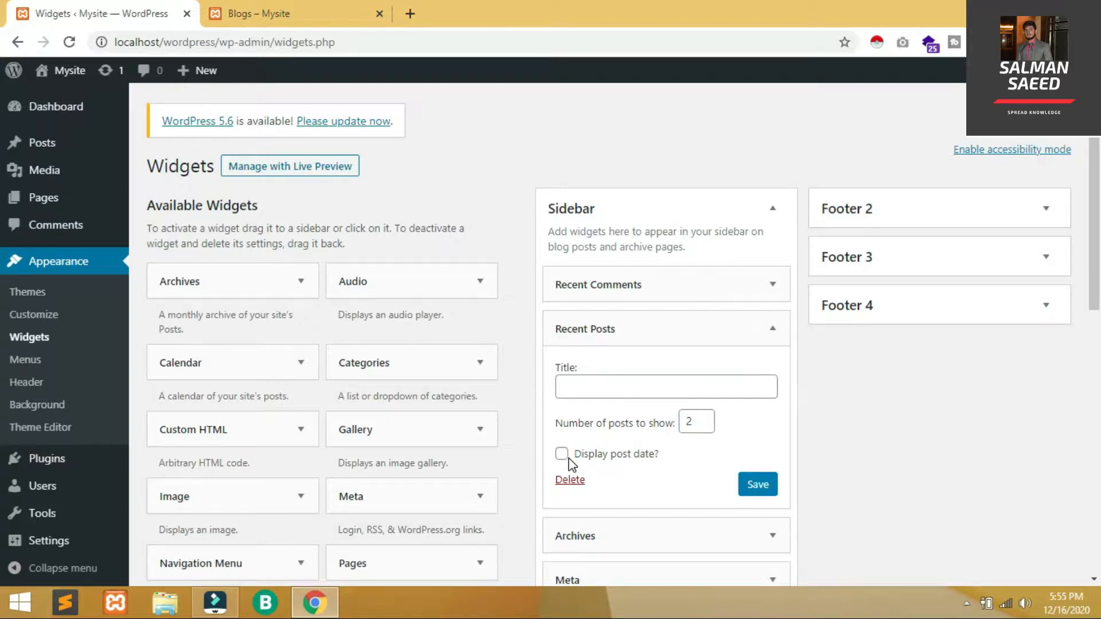
click(570, 459)
click(563, 457)
Title the Recent Posts widget 'Recent Posts' and save it
click(668, 386)
text(R)
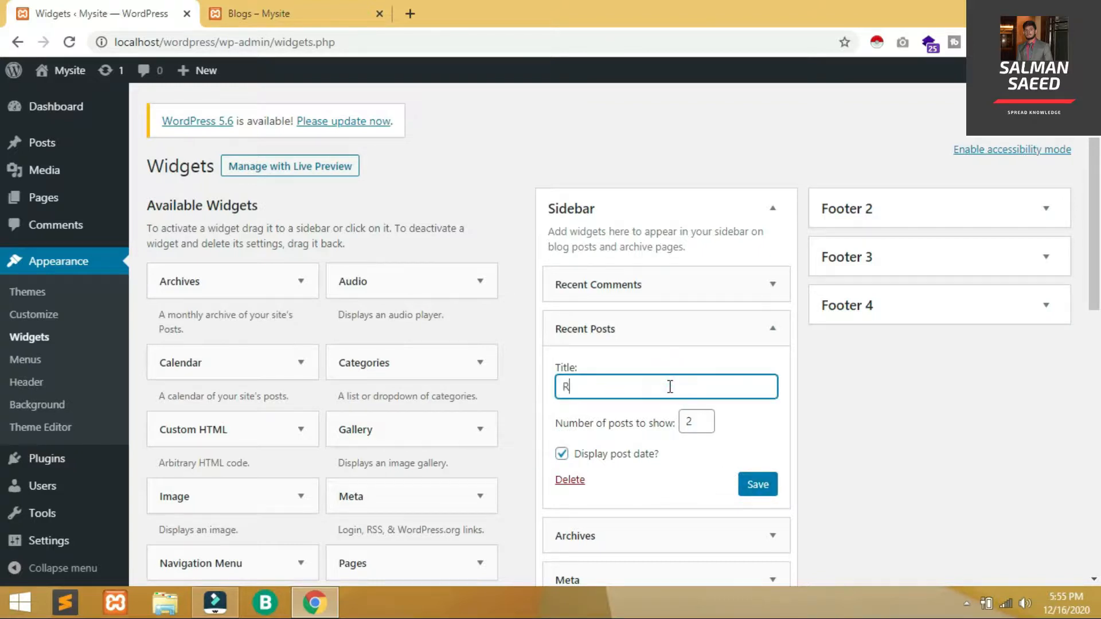
text(ecent Posts)
click(754, 486)
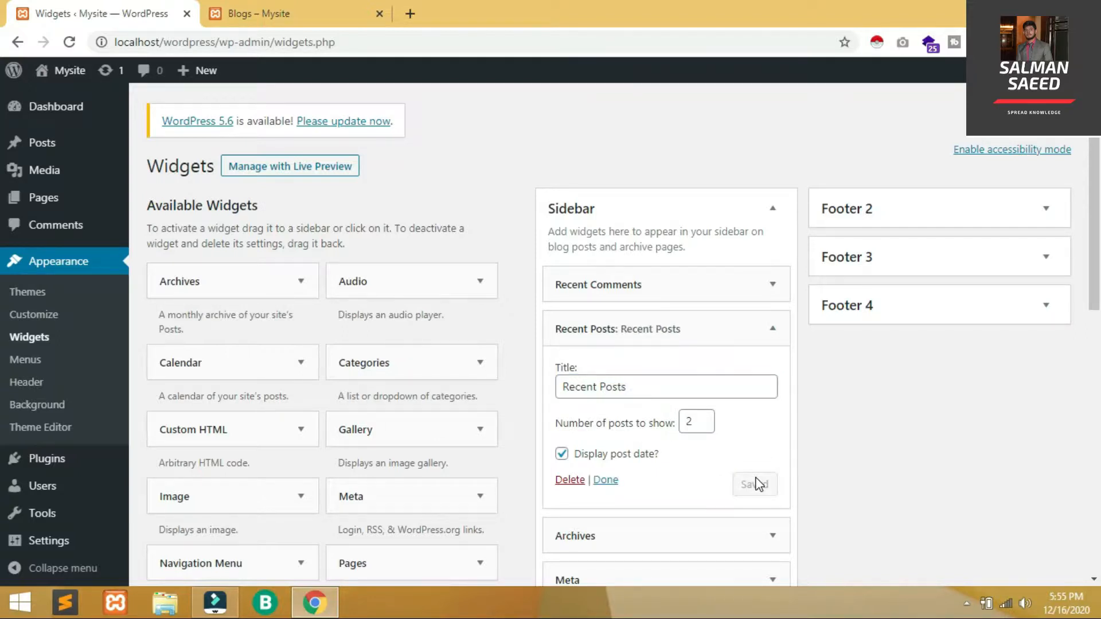
click(606, 481)
Review the Recent Comments settings, then reload the Blogs page to see the new sidebar
click(717, 273)
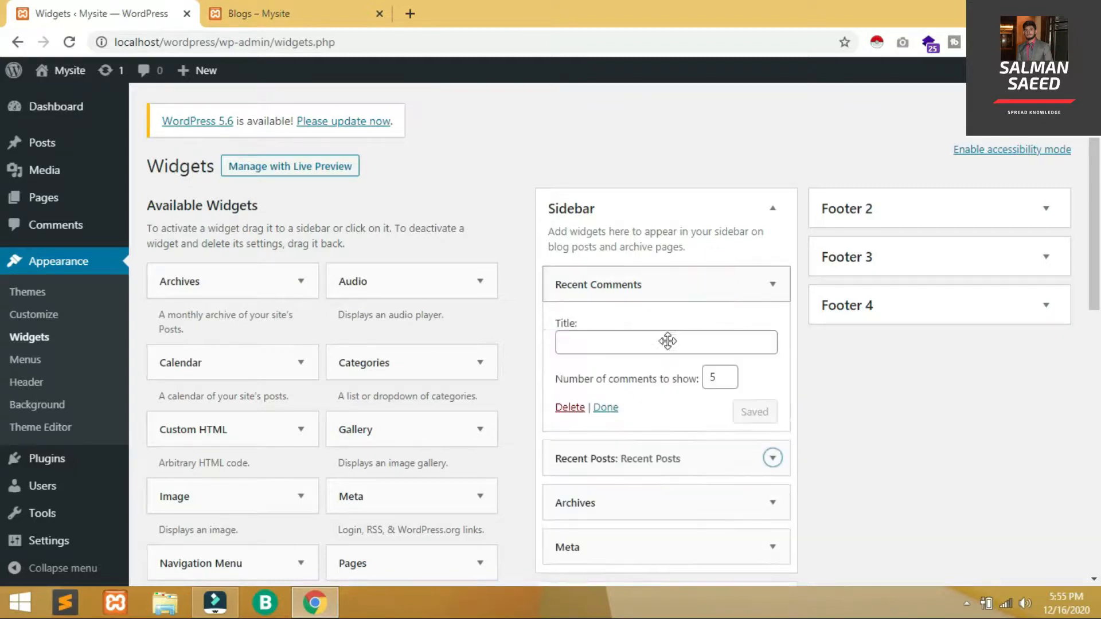
click(773, 284)
click(333, 9)
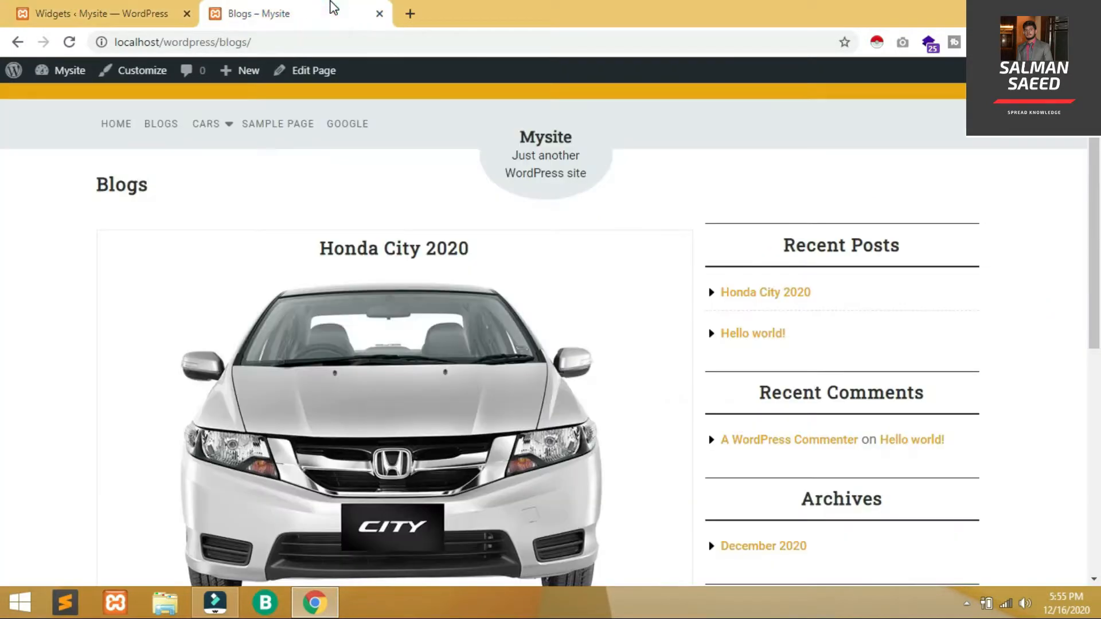
key(F5)
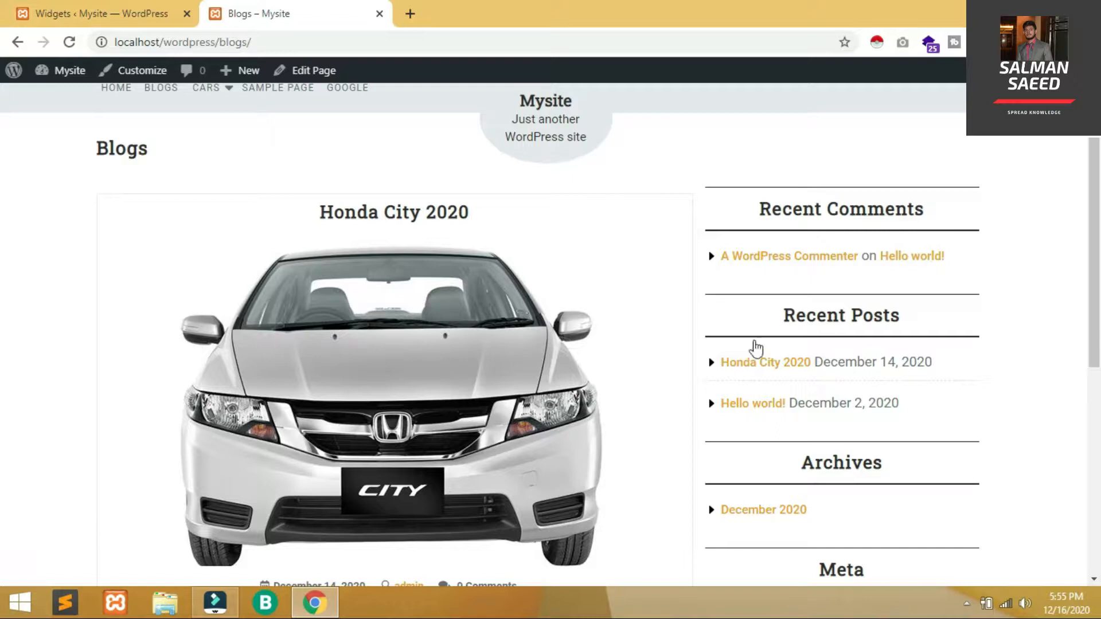
click(67, 8)
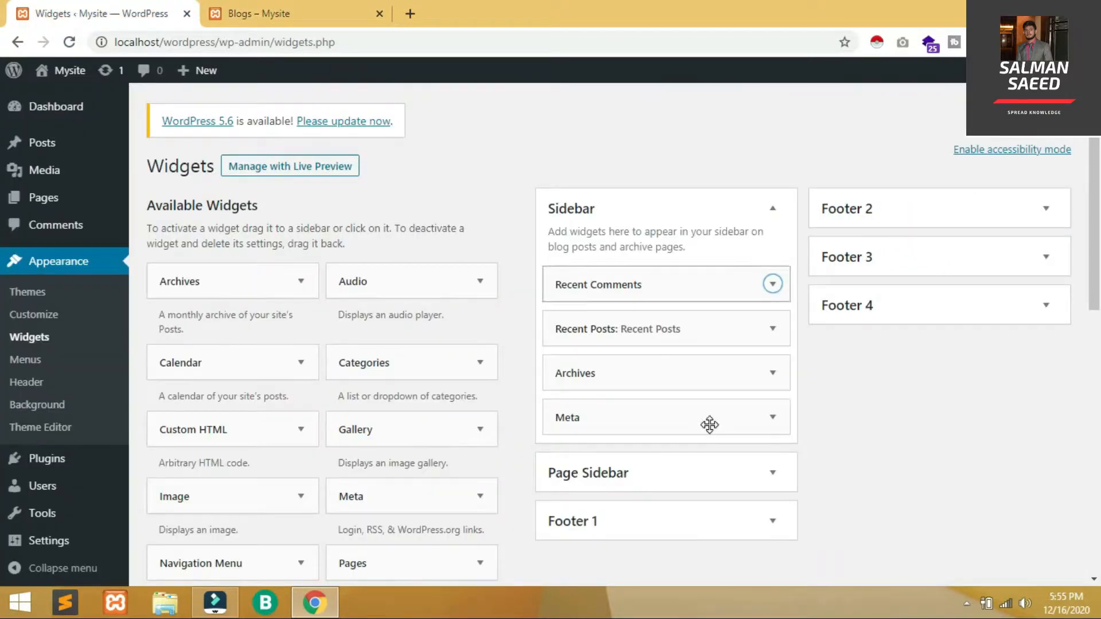
Add a Categories widget under Recent Comments and confirm Cars and Honda City appear on the blog
scroll(734, 277, down, 1)
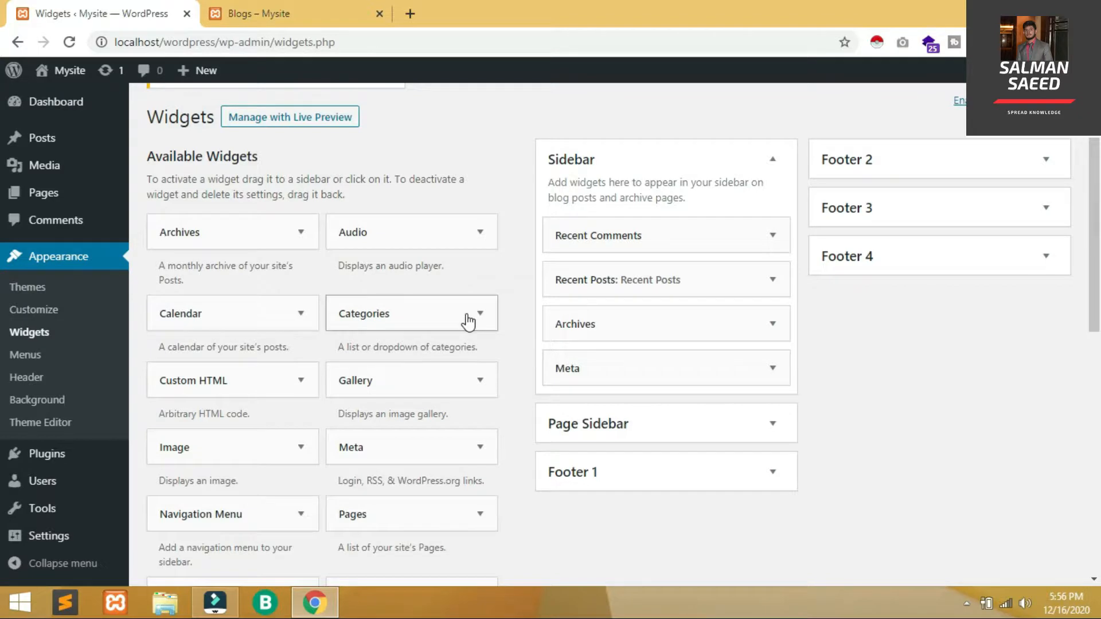
drag(468, 322, 678, 271)
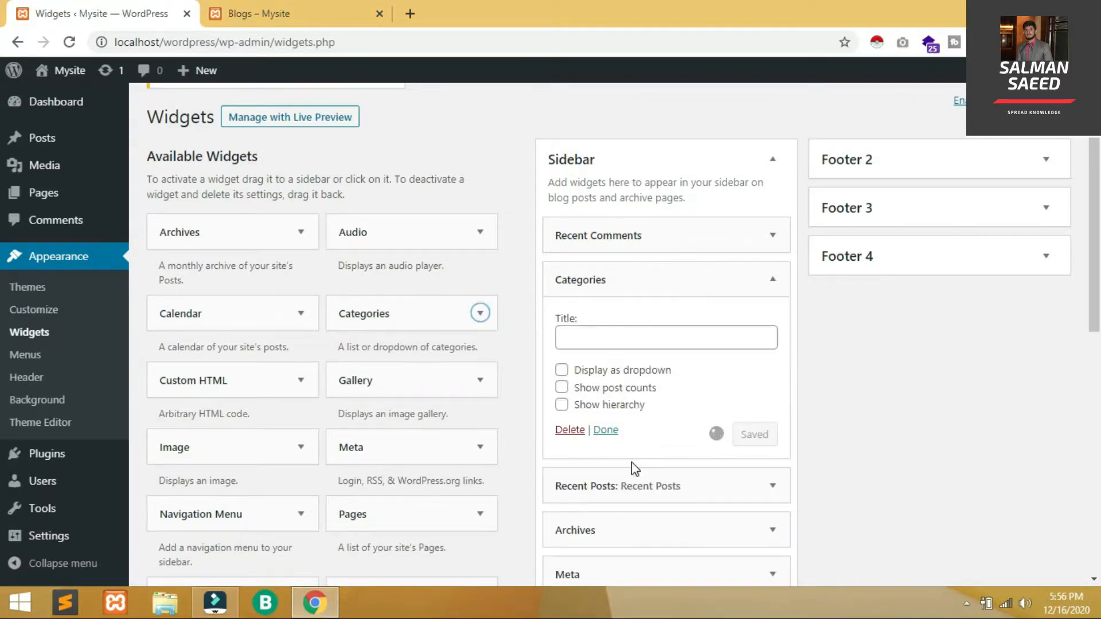
click(607, 431)
click(351, 8)
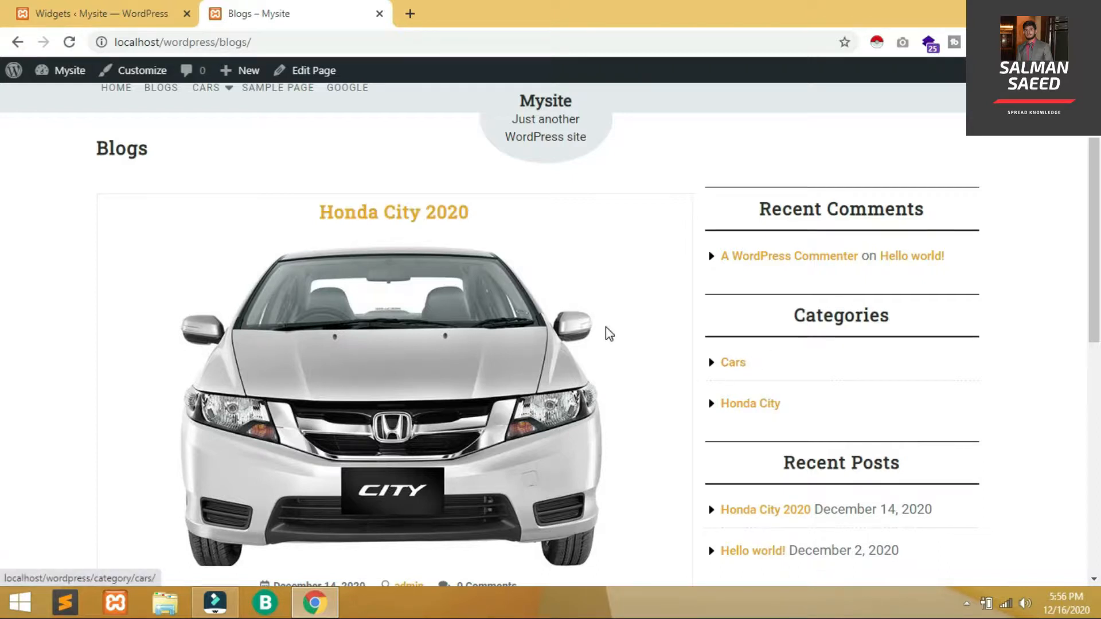
click(112, 16)
scroll(458, 275, down, 8)
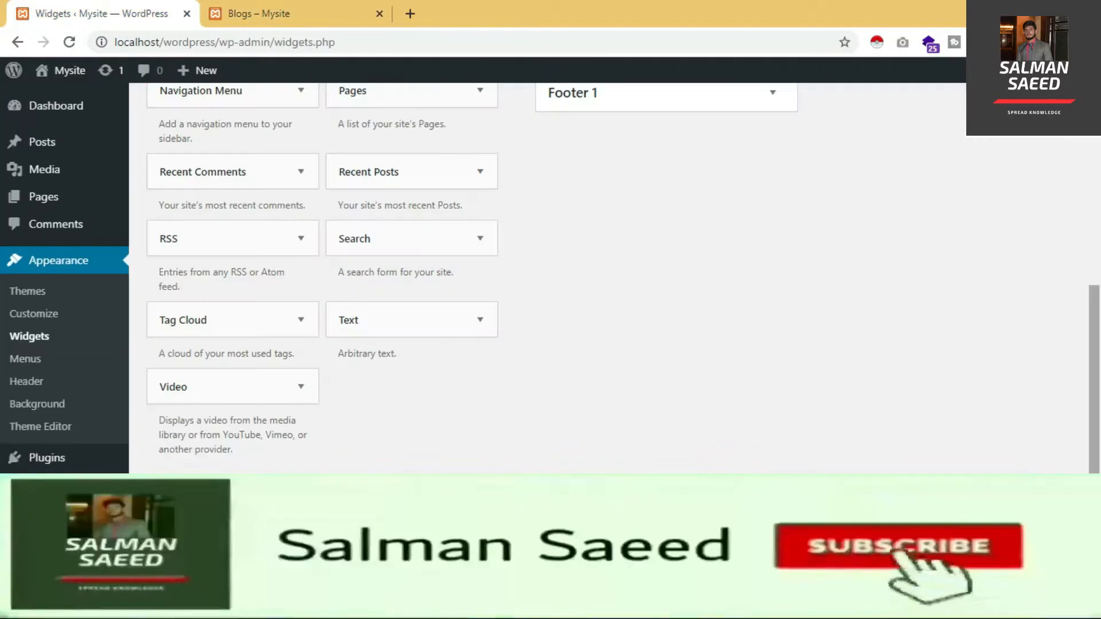
Add a Sidebar Text widget titled 'Simple Text', with that text as body, 'Text' in bold, and save
click(447, 315)
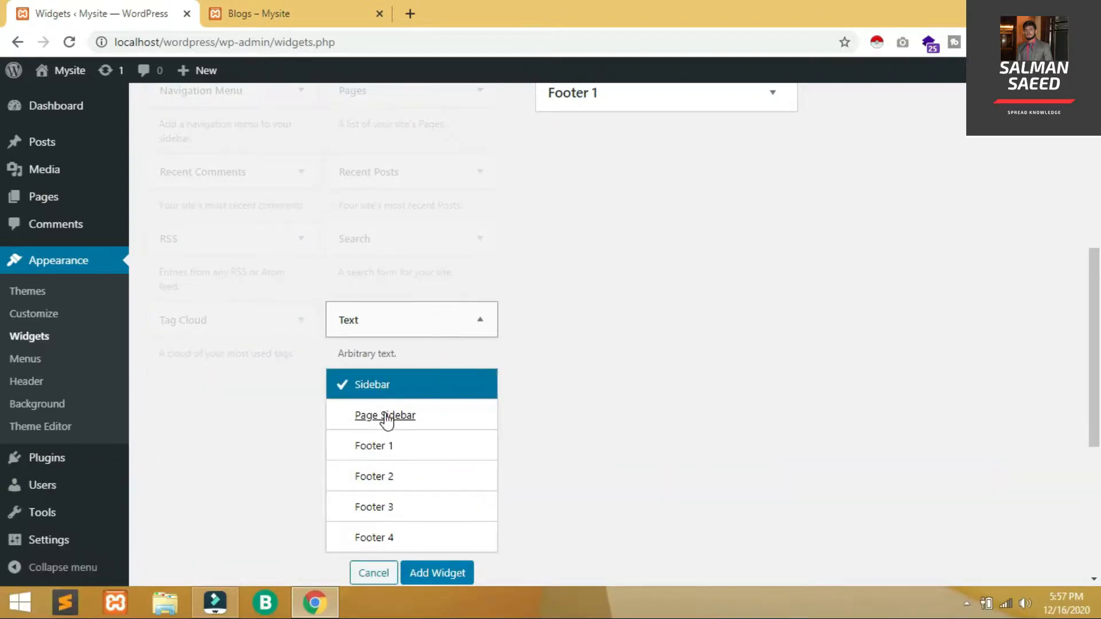
click(420, 574)
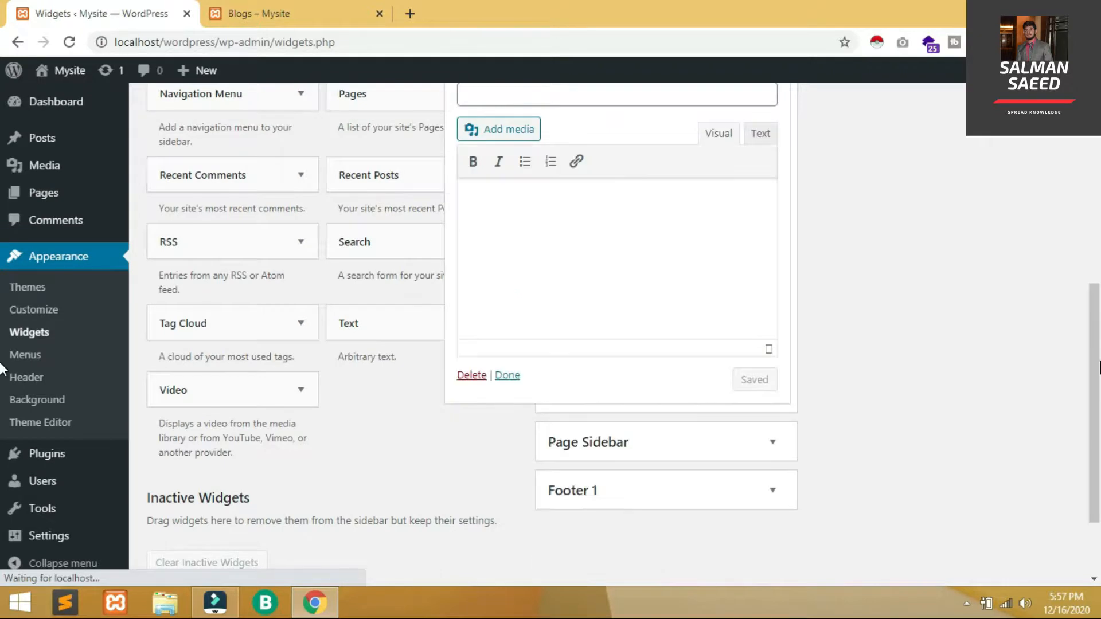
text(Simple Text)
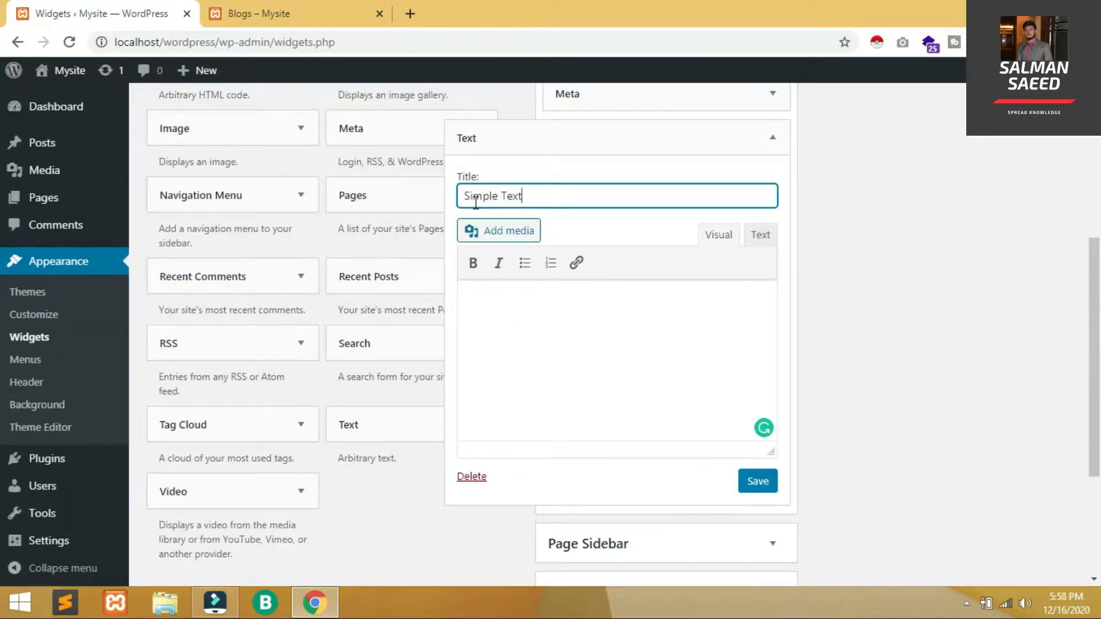
key(ctrl+a)
key(ctrl+c)
click(525, 377)
key(ctrl+v)
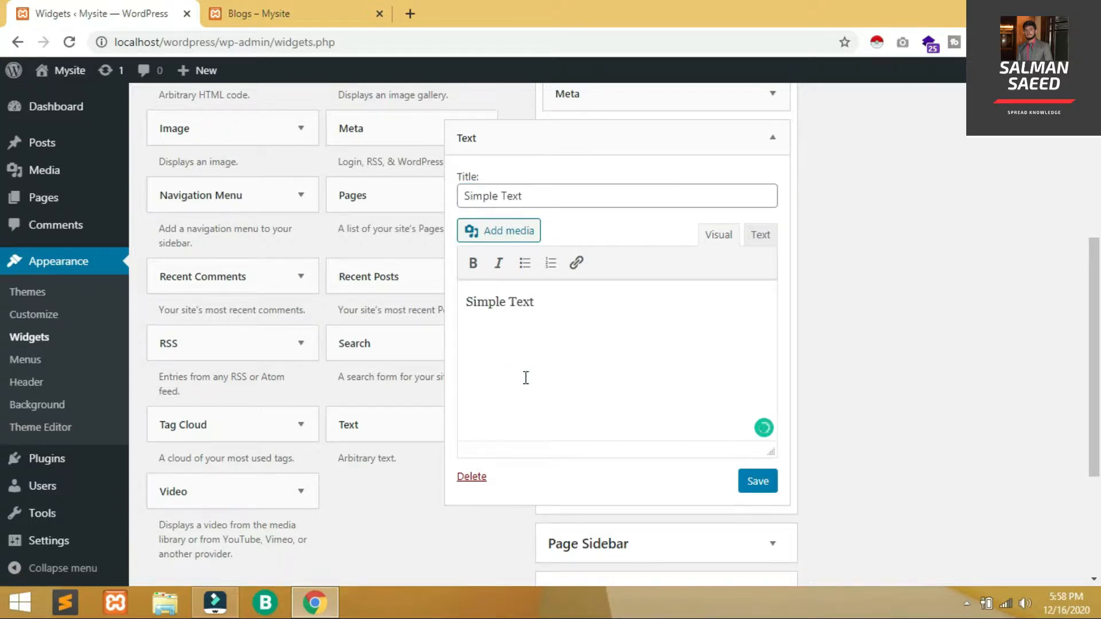
click(473, 262)
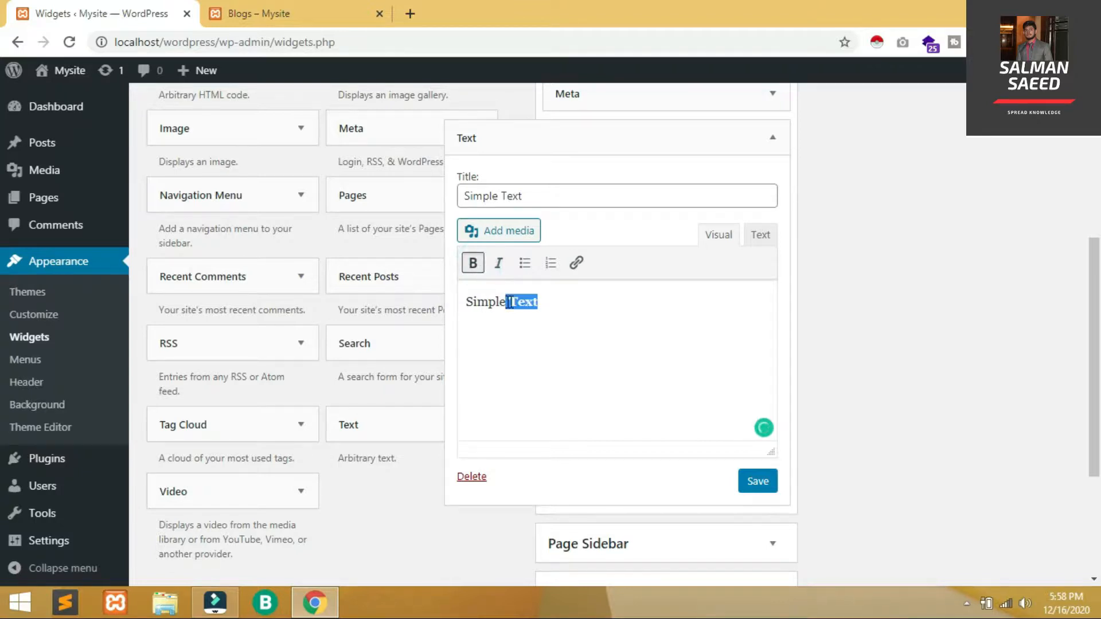
click(748, 481)
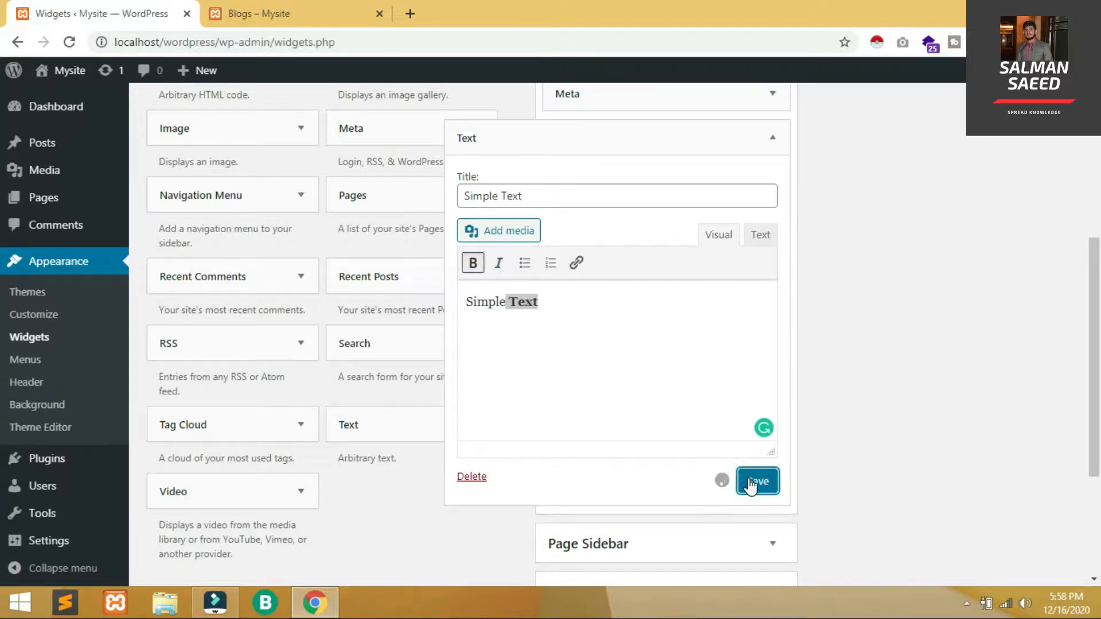
Reload the Blogs page and check the Simple Text widget at the sidebar's end
click(323, 2)
key(F5)
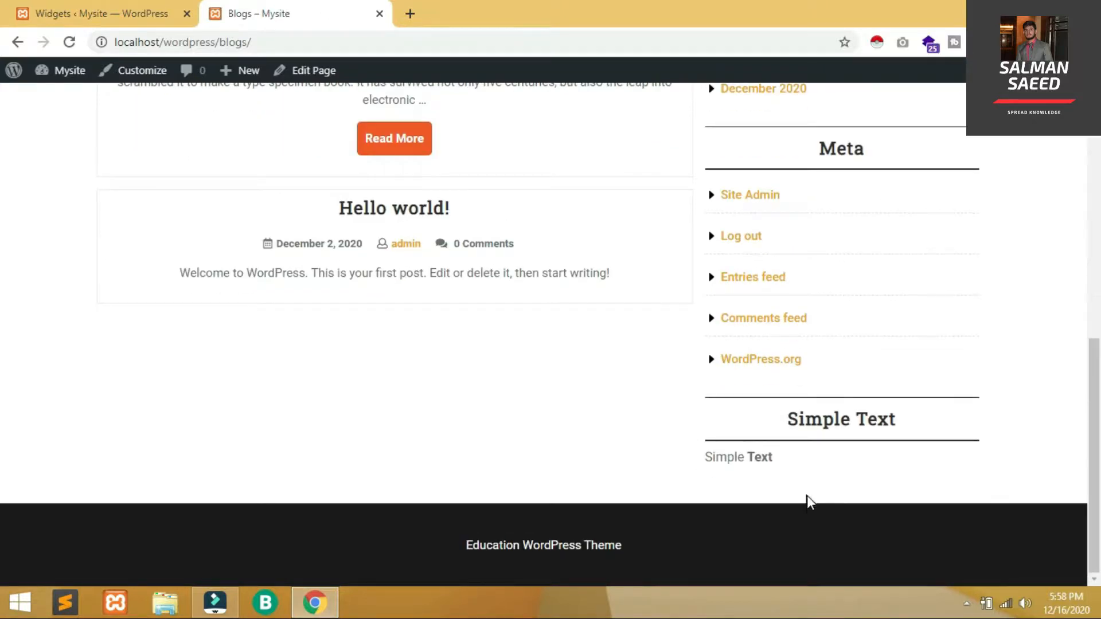
click(152, 17)
click(297, 7)
key(Home)
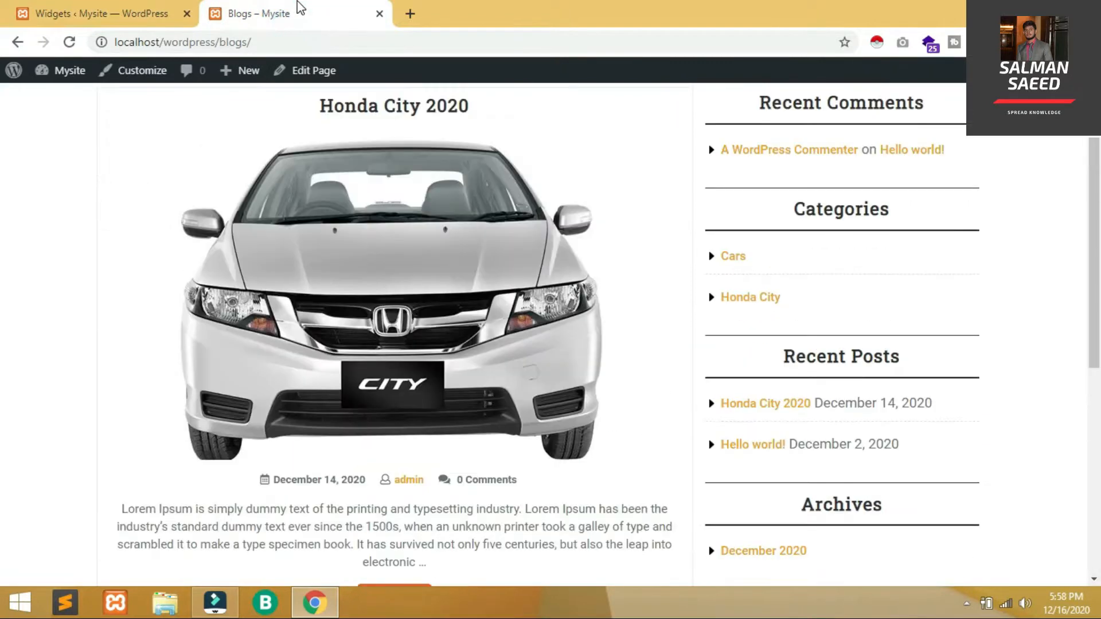
key(End)
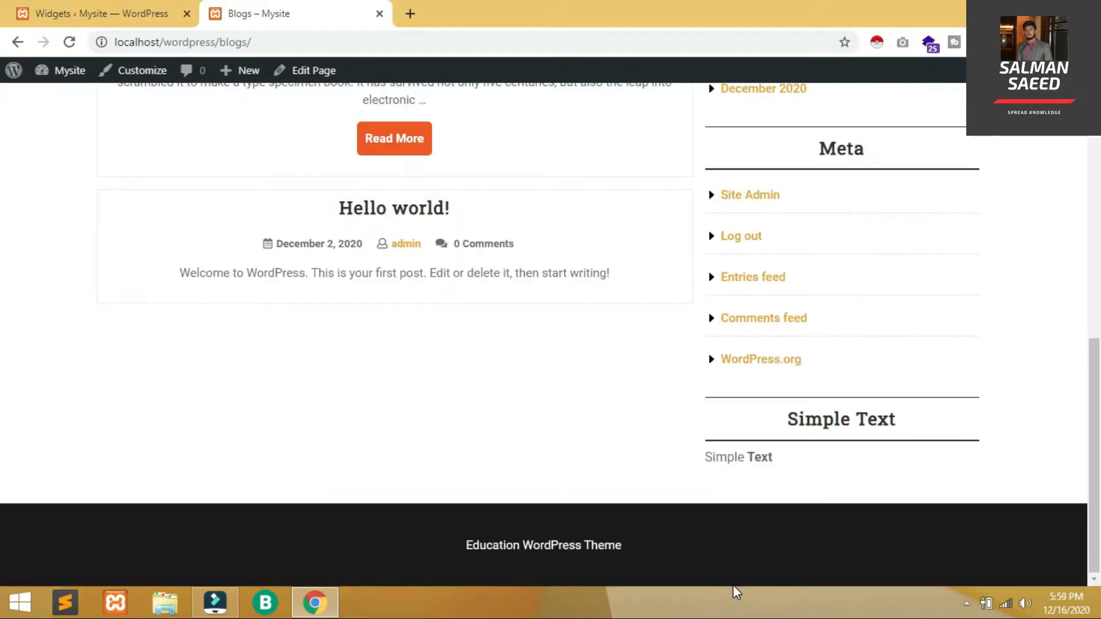
click(91, 8)
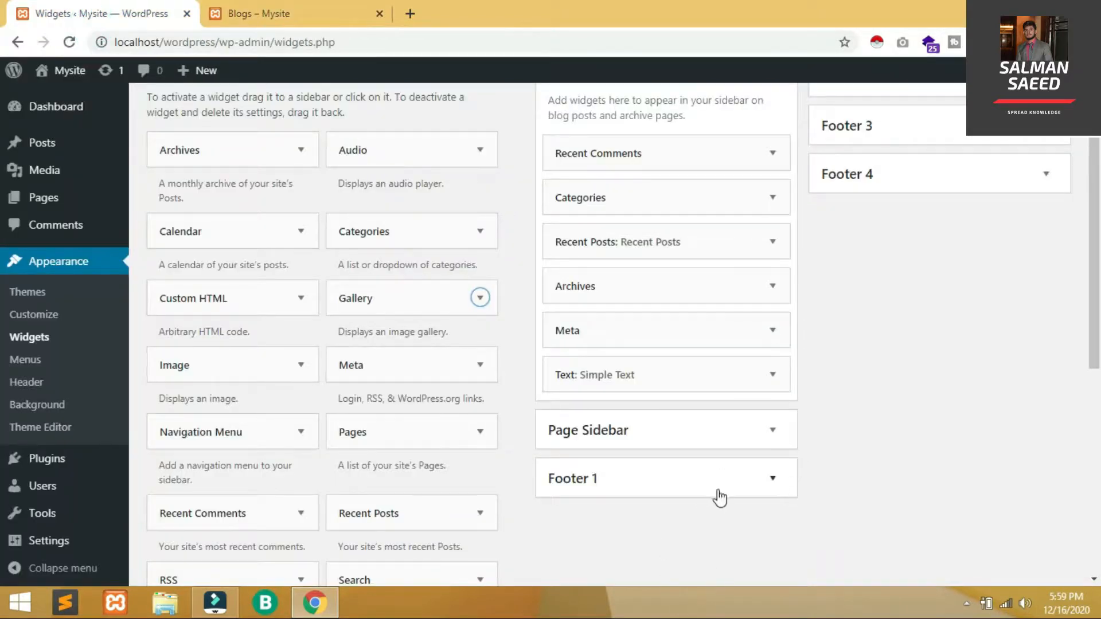
Add a 'Post Categories' Categories widget to Footer 1, shown as a dropdown with hierarchy
click(478, 233)
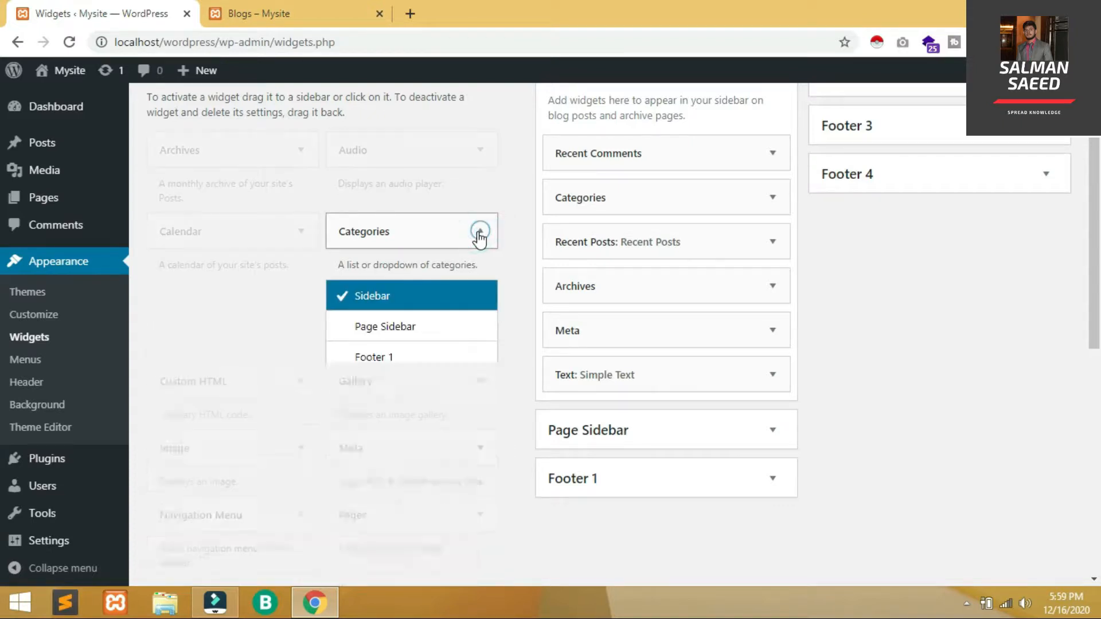
click(404, 358)
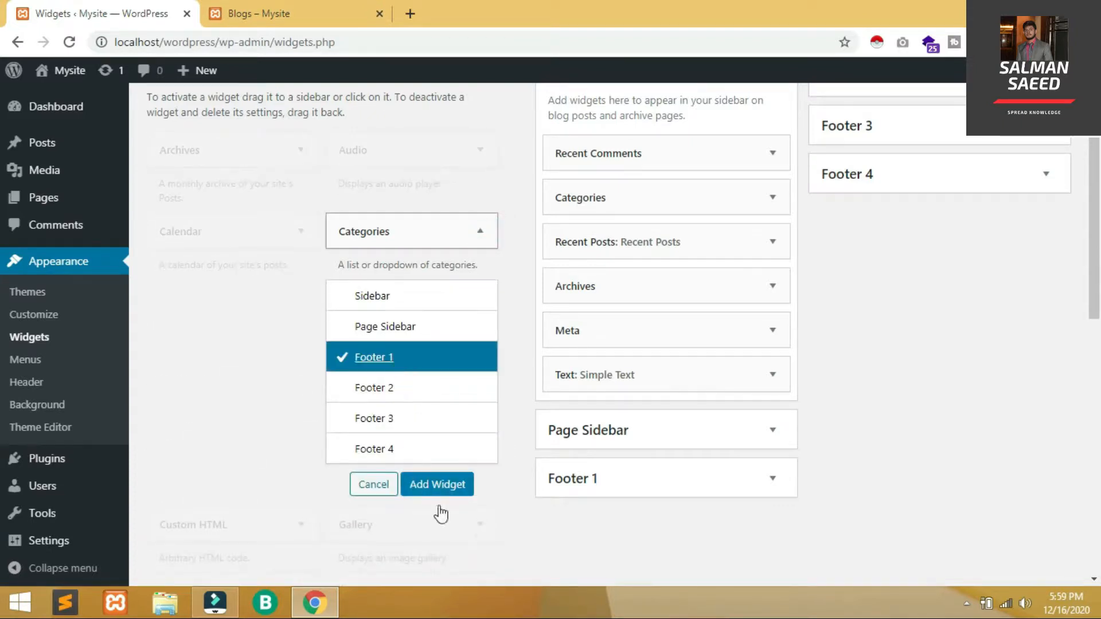
click(440, 486)
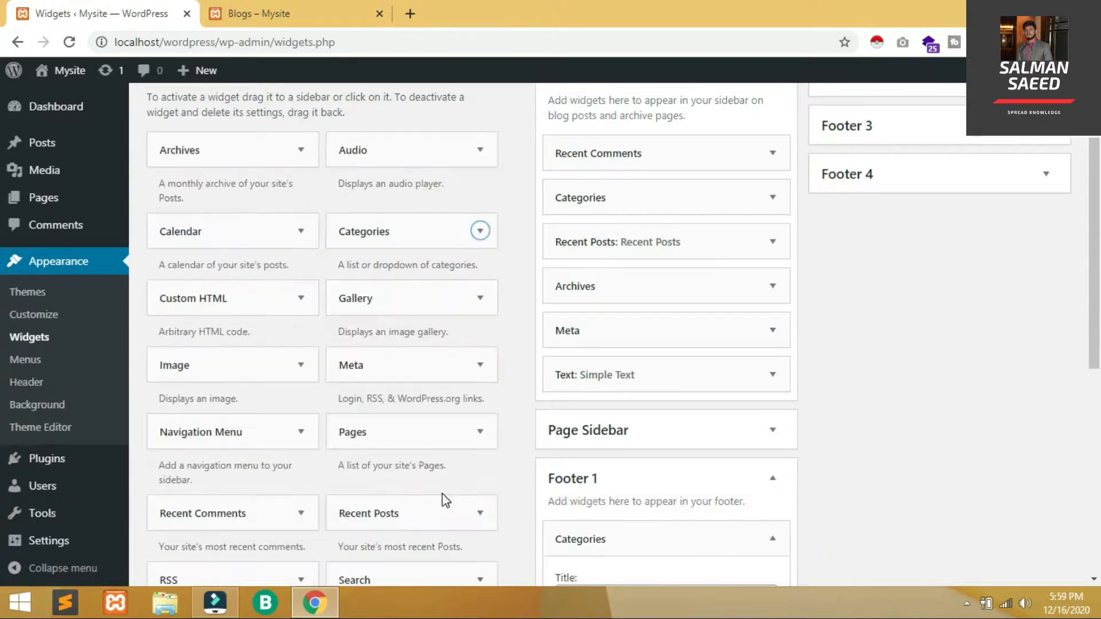
drag(1092, 315, 1092, 422)
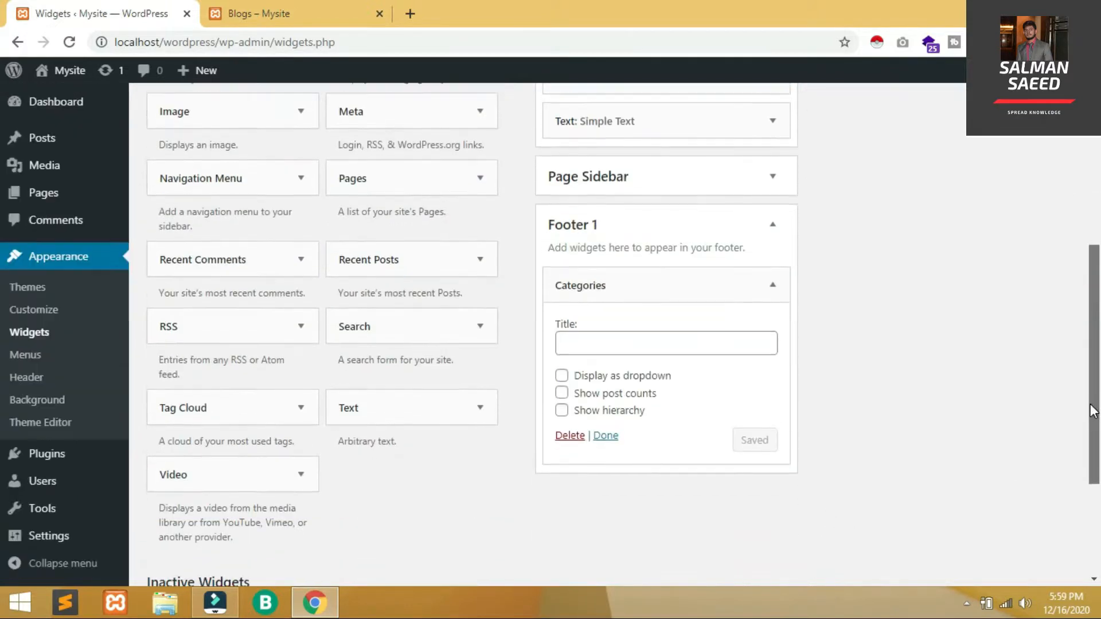
click(641, 338)
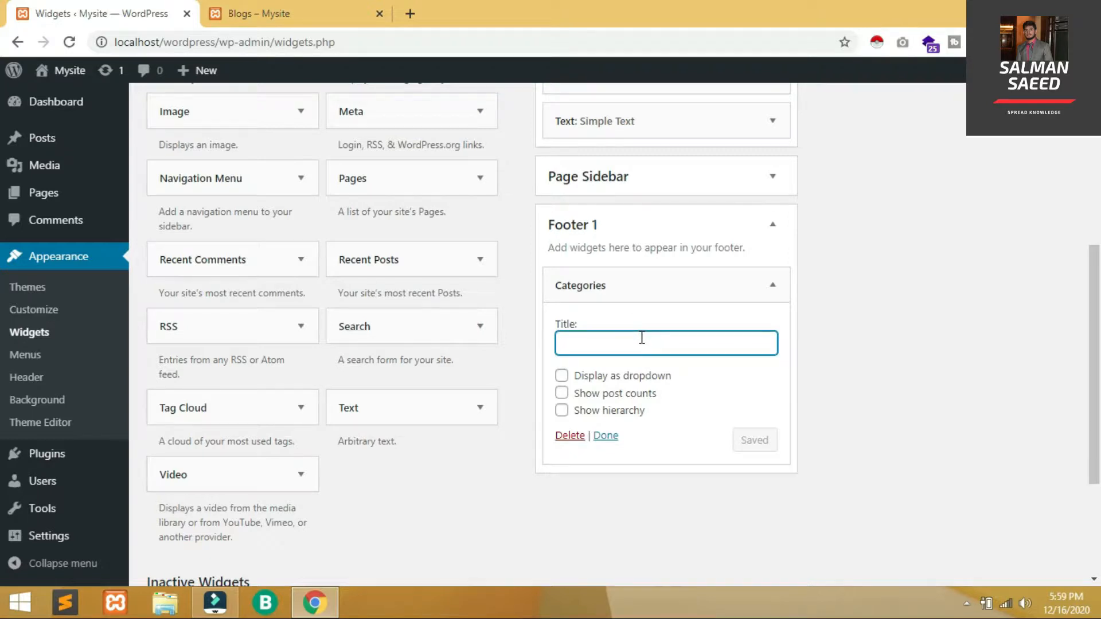
text(Post Categories)
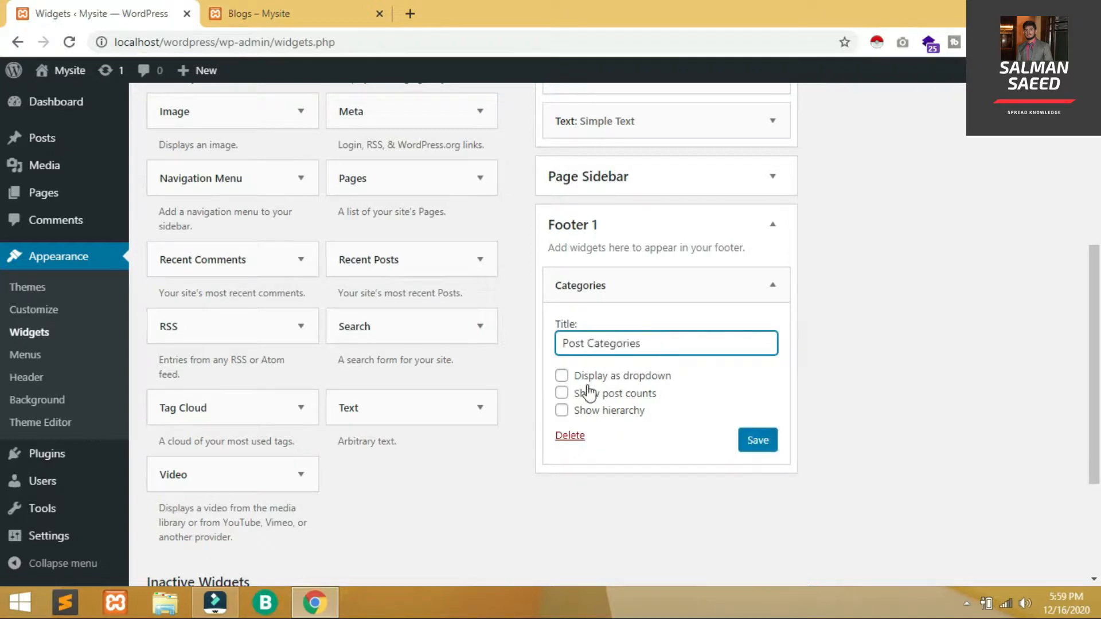
click(582, 376)
click(590, 413)
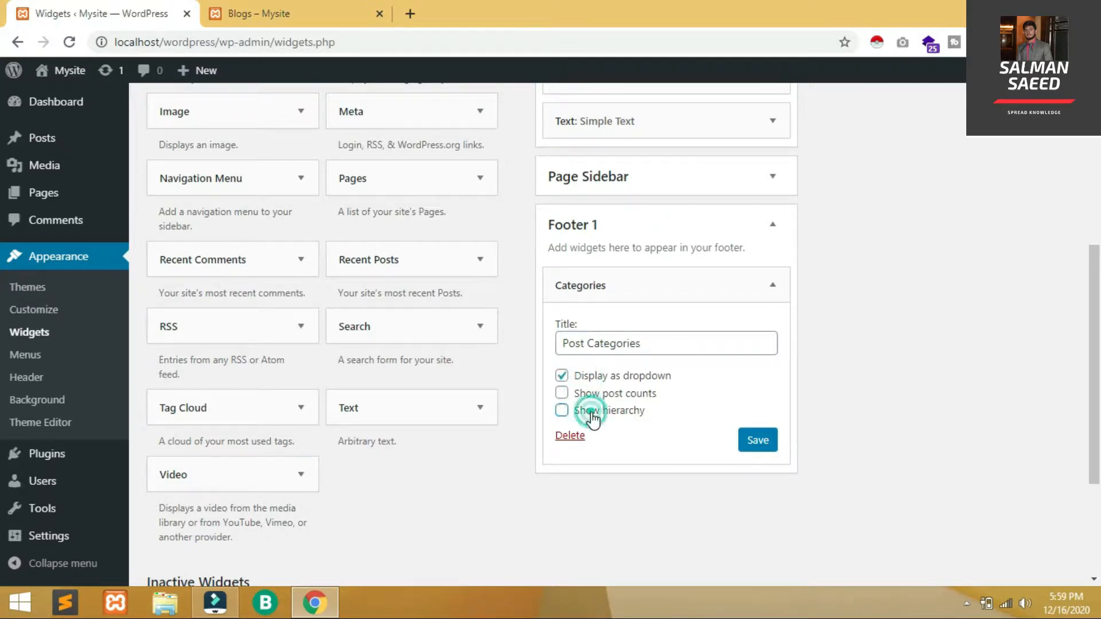
click(770, 447)
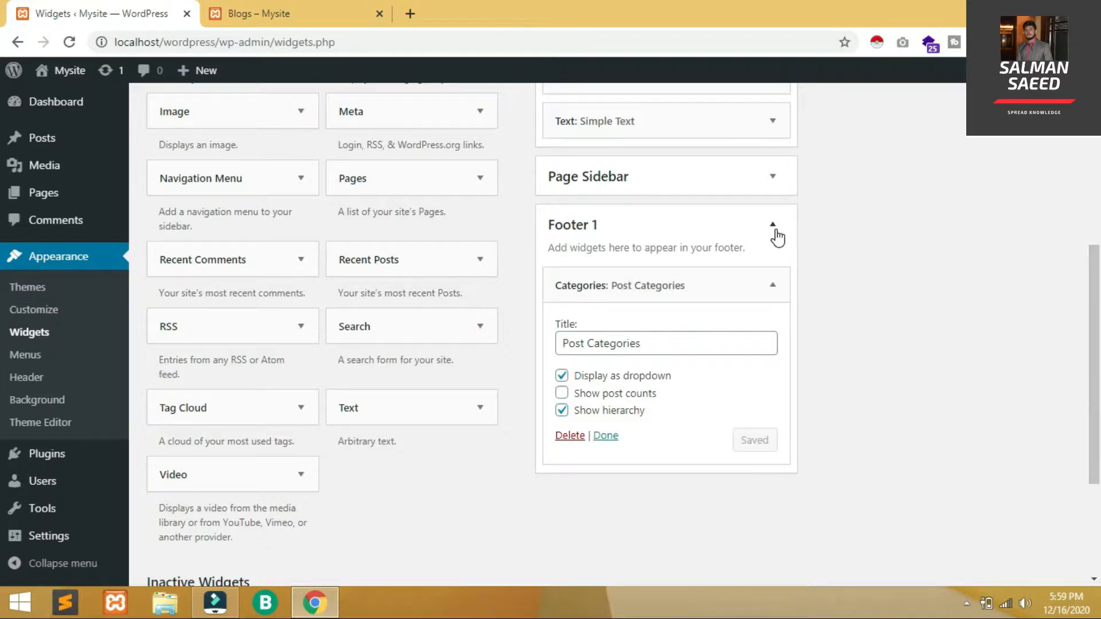
click(773, 226)
scroll(456, 327, up, 7)
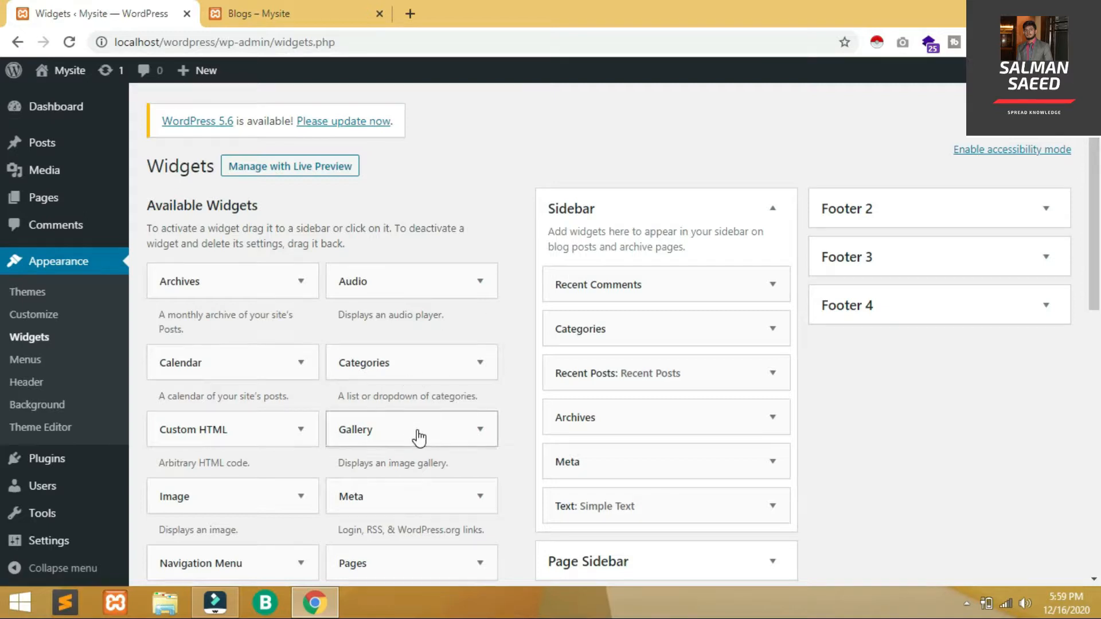
Put a 'Gallery' widget in Footer 2 with the Honda City car and motorbike images, and save
drag(418, 437, 928, 241)
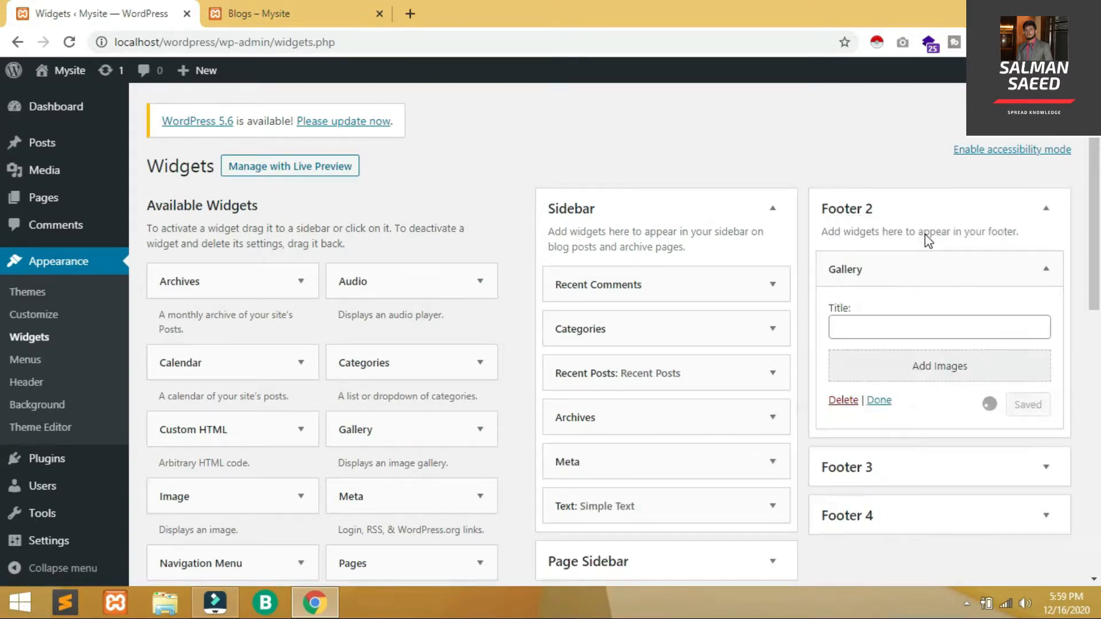
click(875, 325)
text(Gallery)
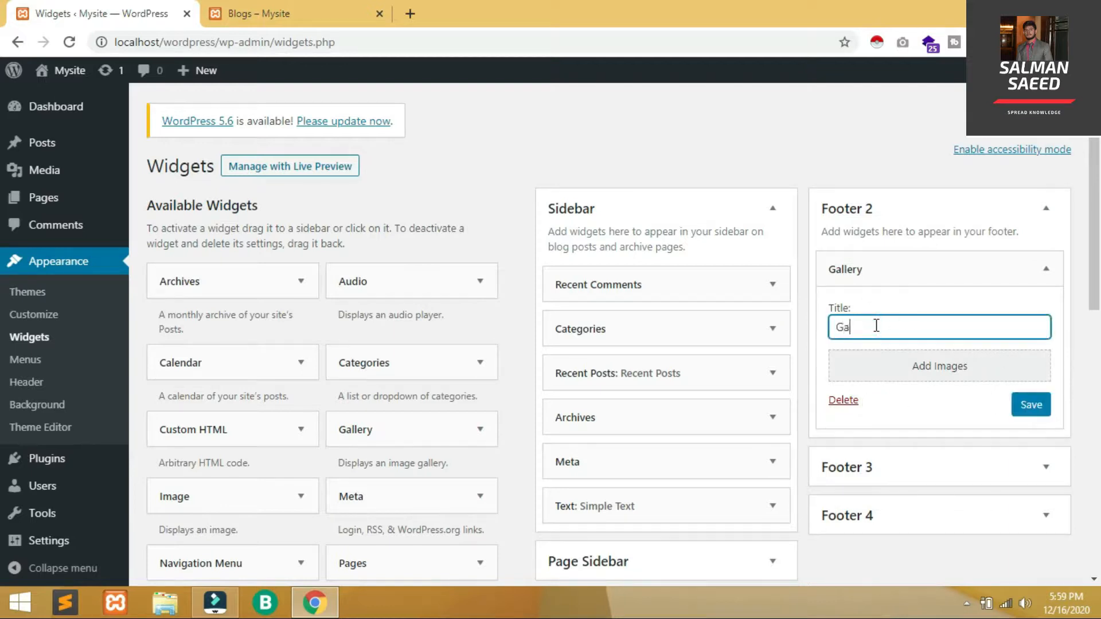
click(869, 358)
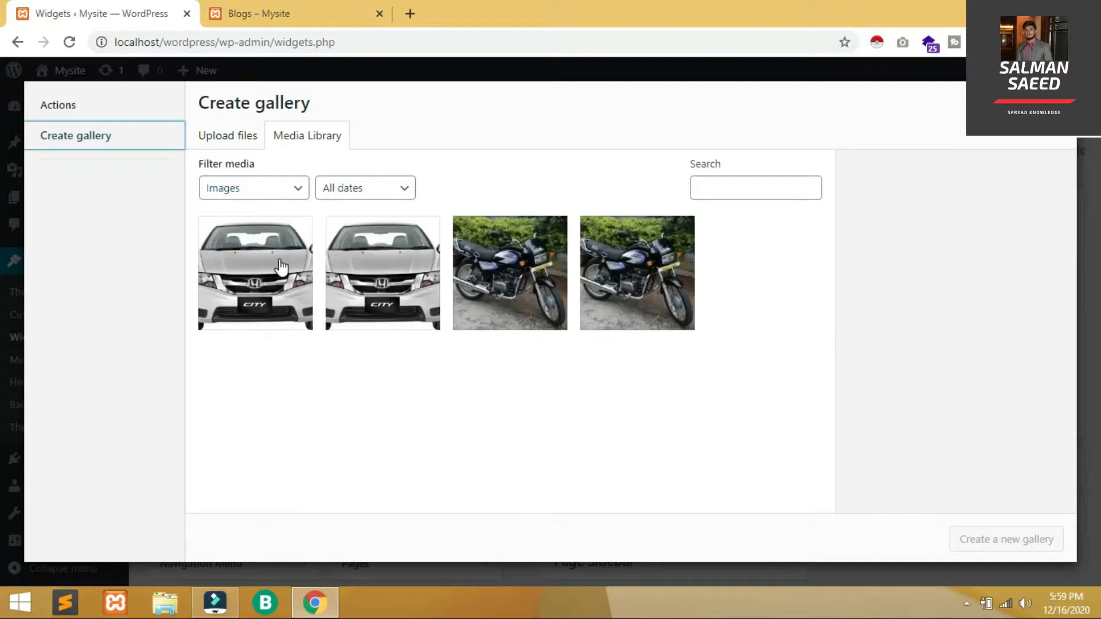
click(280, 268)
click(533, 261)
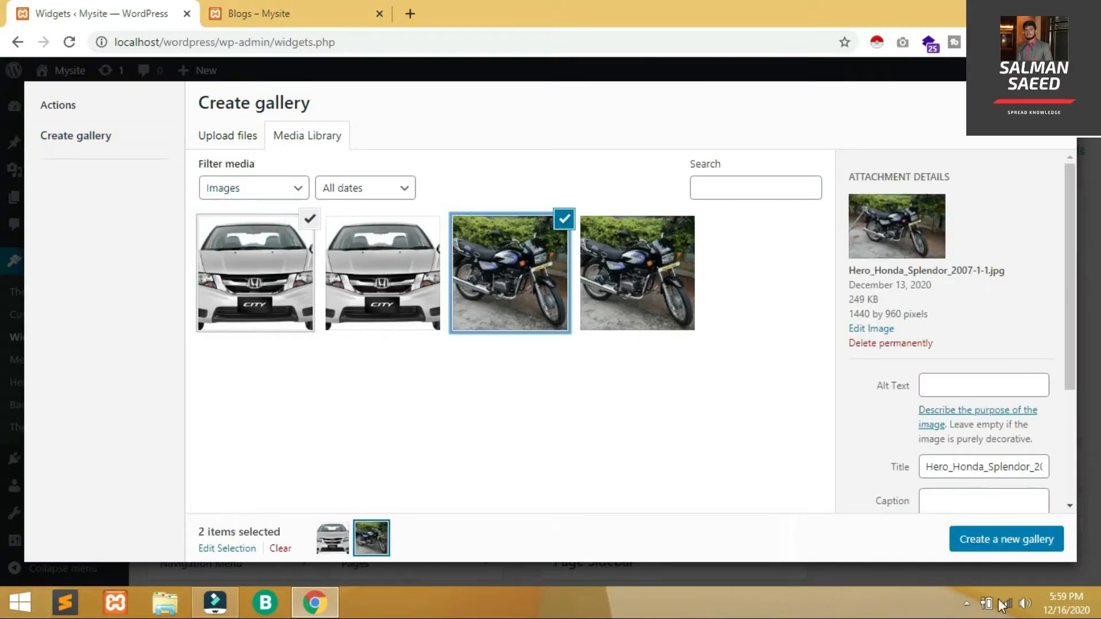
click(997, 545)
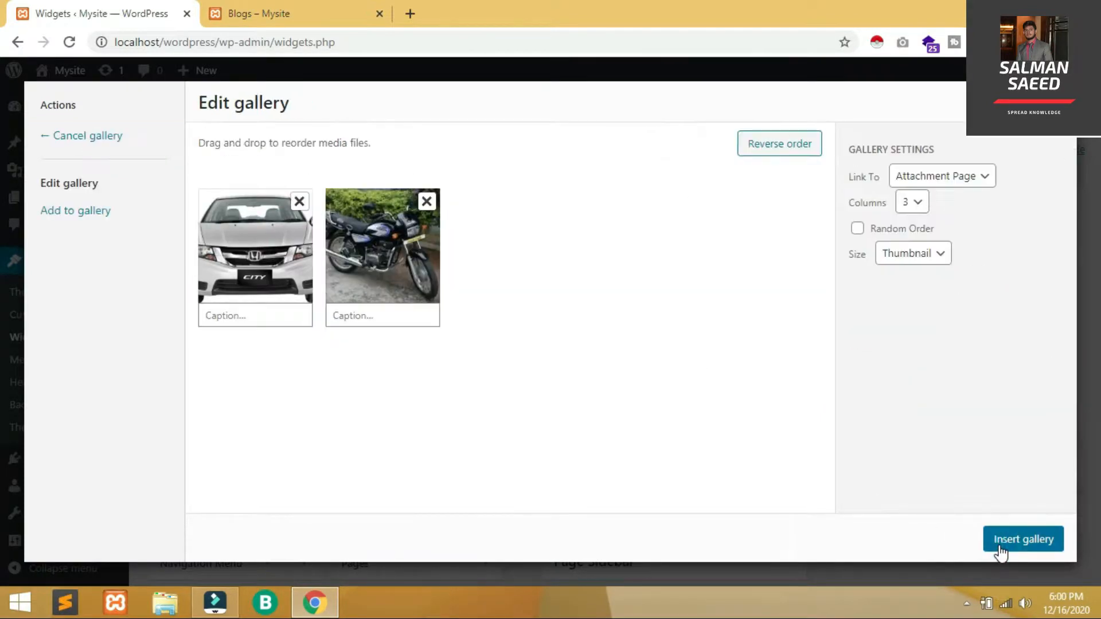
click(1034, 538)
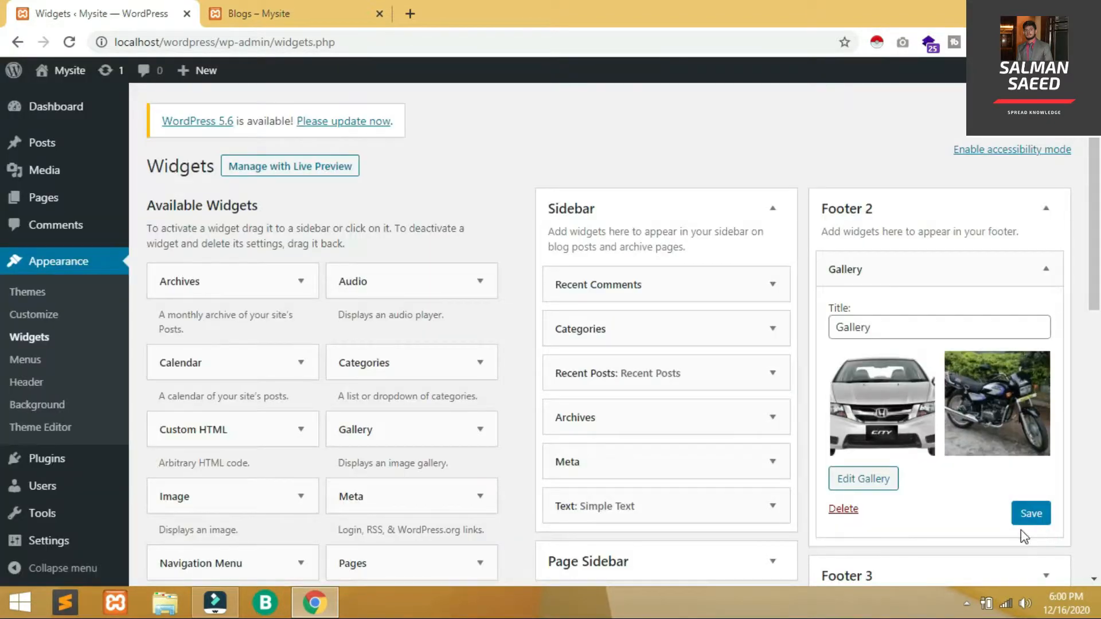
click(1032, 511)
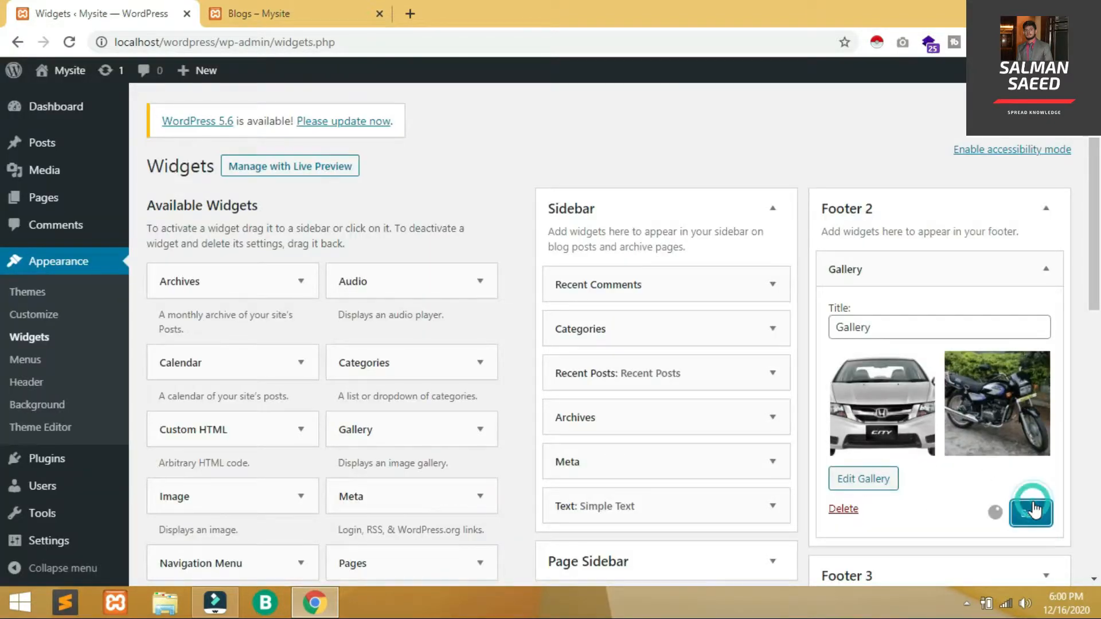
click(1045, 269)
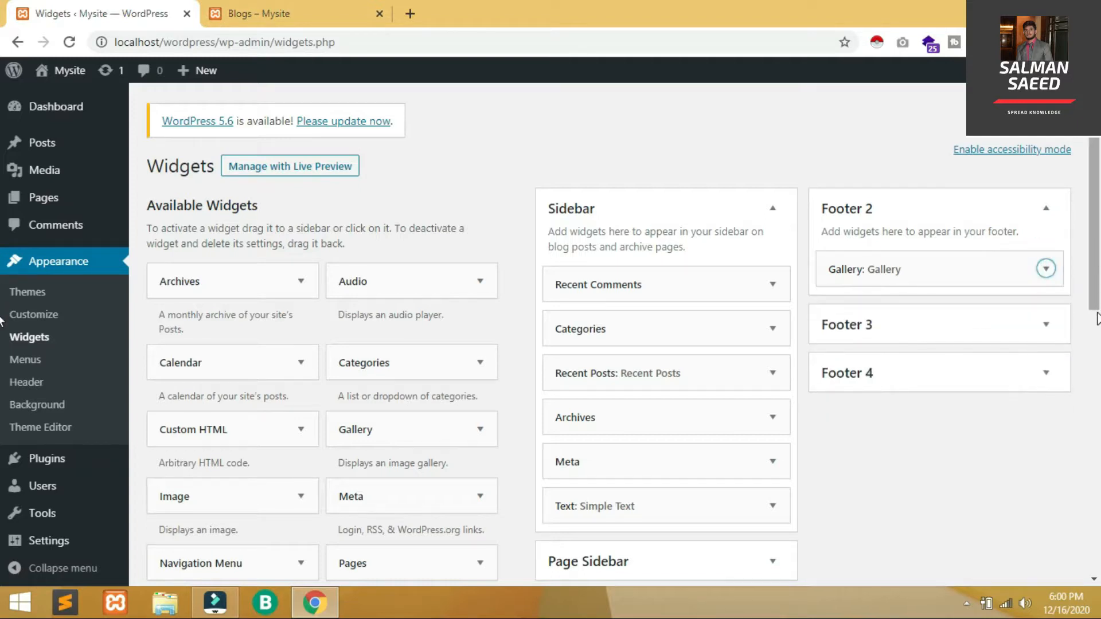
drag(1097, 215, 1098, 291)
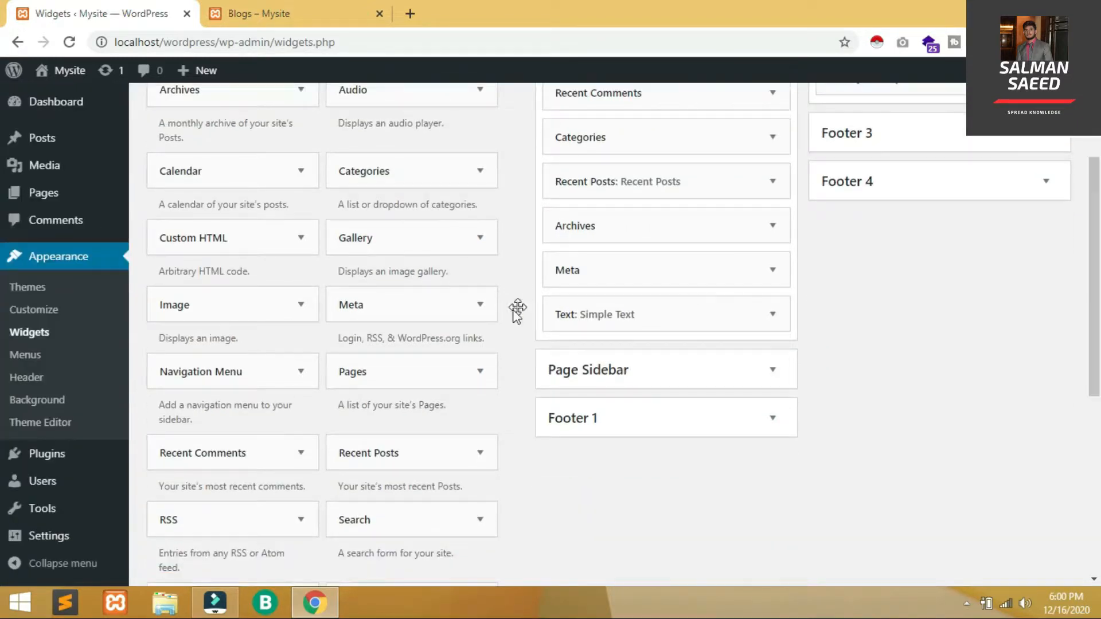
Add a 'New Image' Image widget to Footer 3 showing the motorcycle photo
click(294, 306)
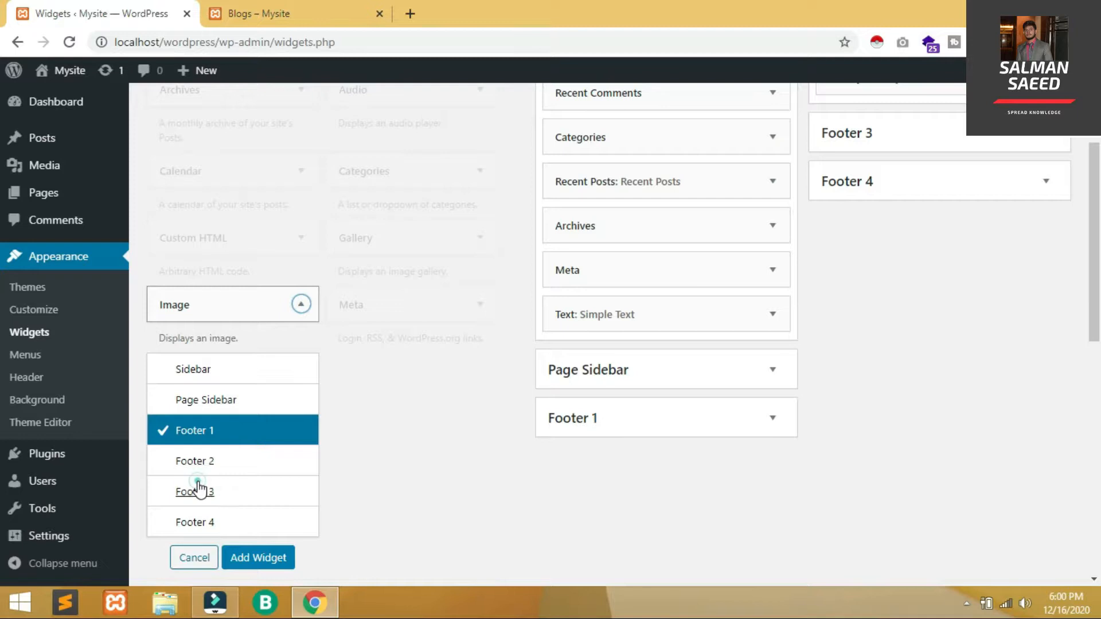
click(197, 486)
click(274, 563)
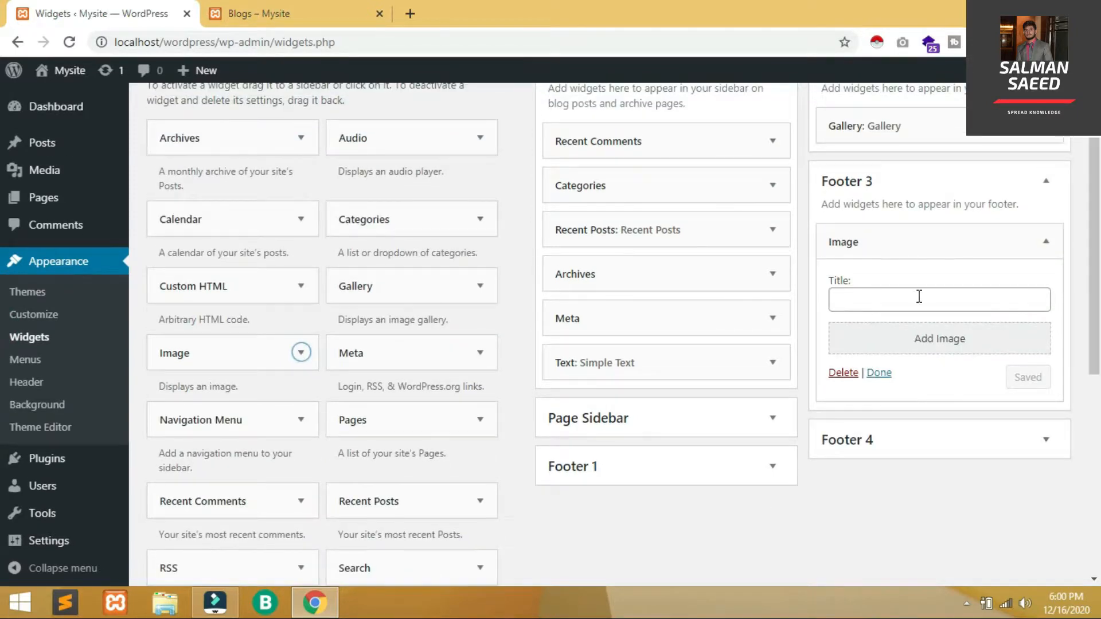
click(918, 298)
text(New Image)
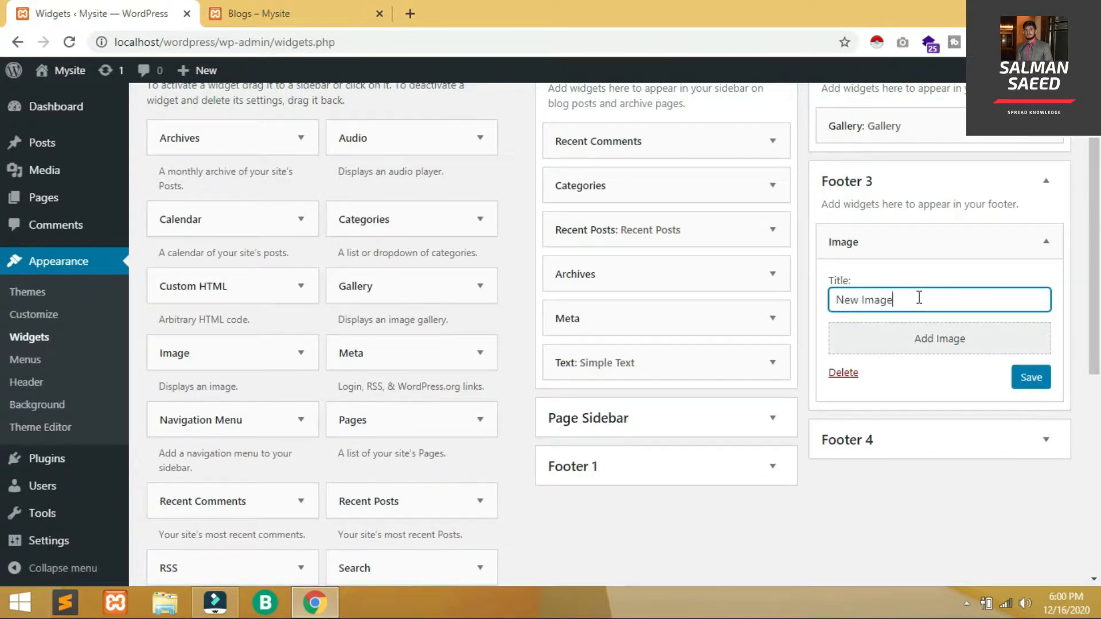
click(916, 332)
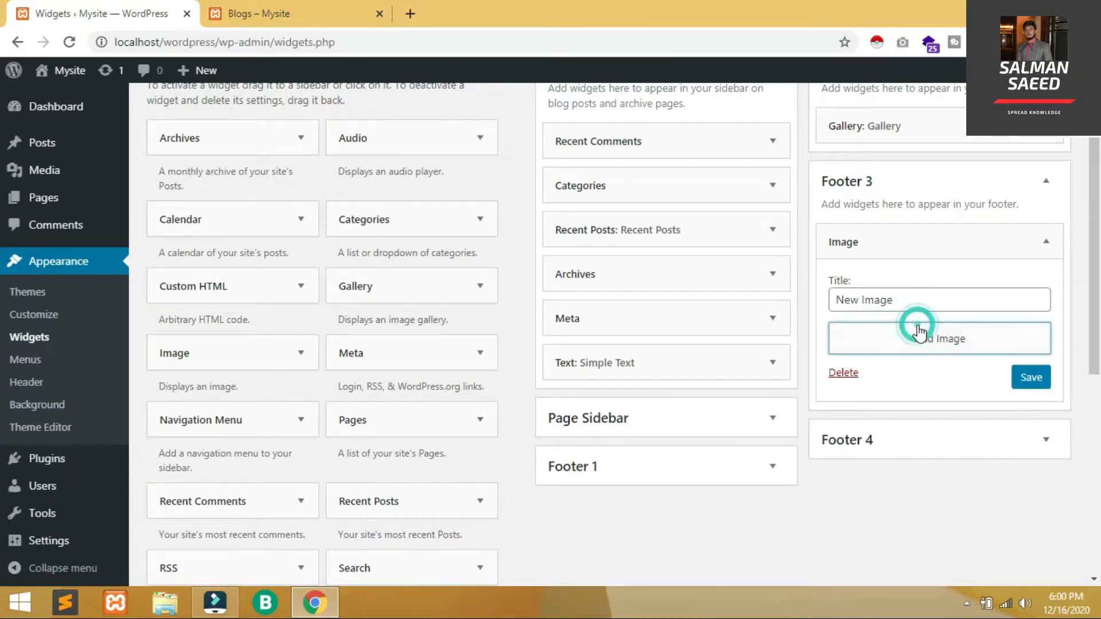
click(516, 283)
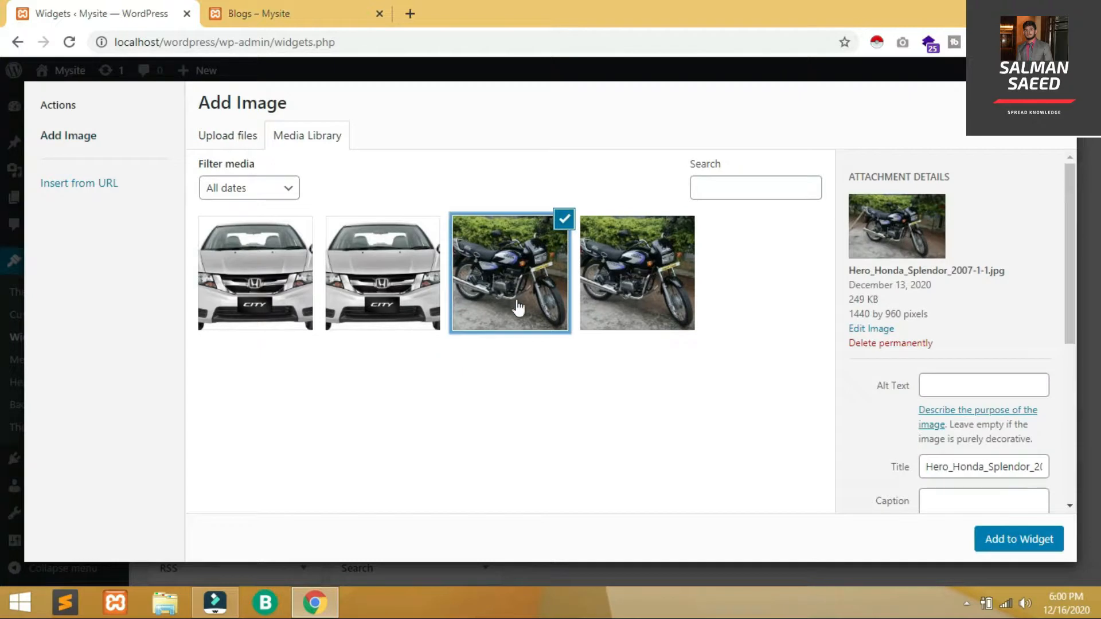
click(1016, 541)
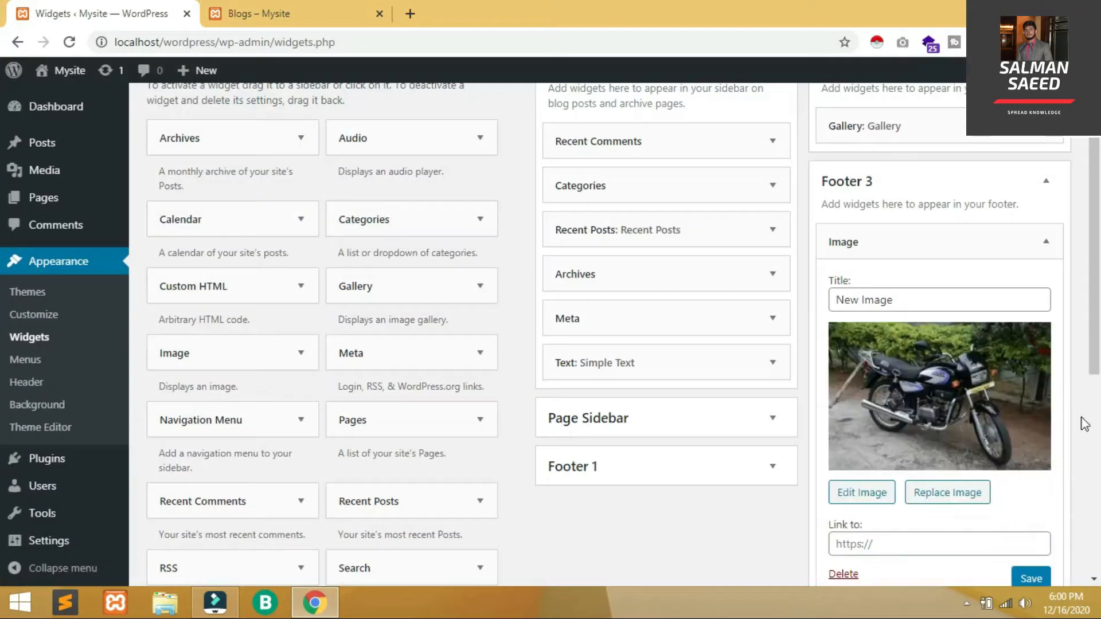
click(867, 545)
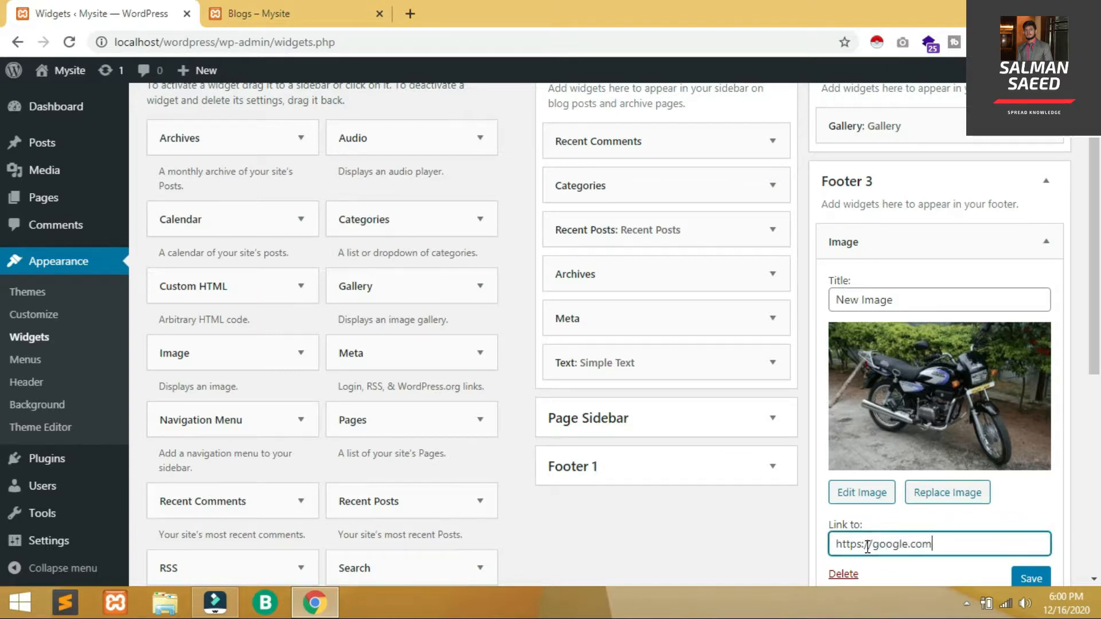
scroll(1036, 467, down, 1)
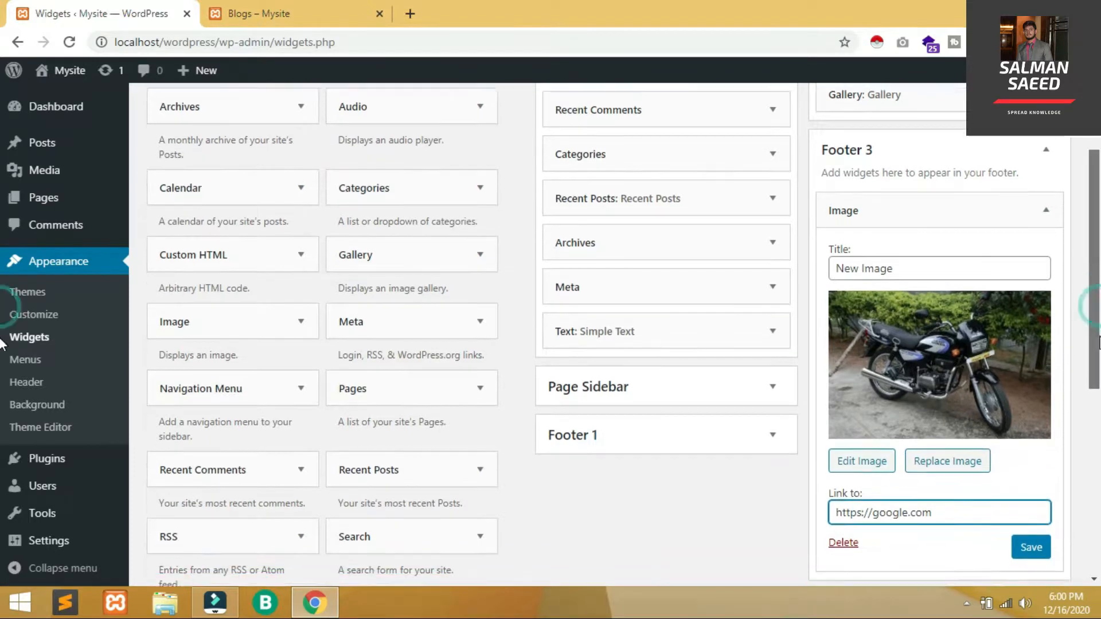
click(1041, 504)
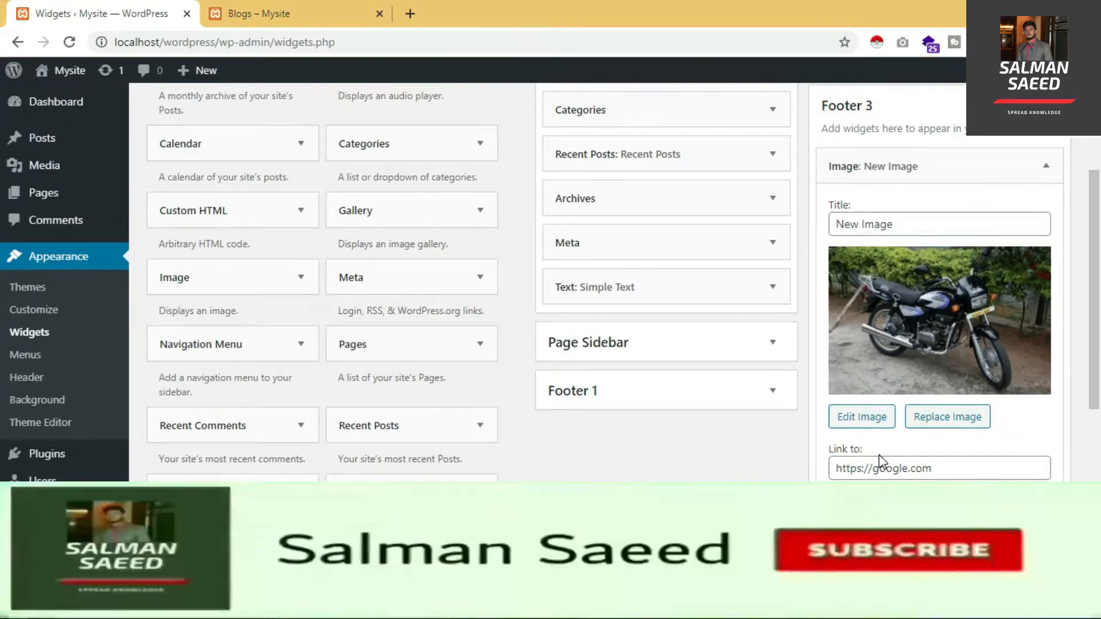
click(941, 168)
drag(383, 500, 978, 273)
Title the Footer 4 Search widget 'Search here', save it, and view the live blog page
click(921, 343)
text(Search here)
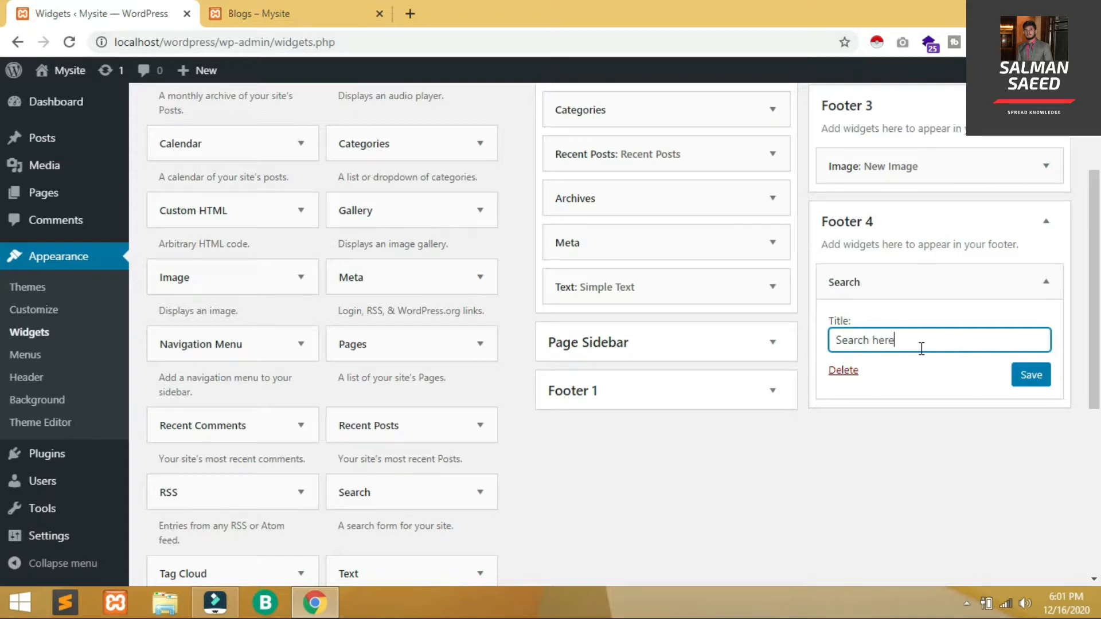
click(1033, 379)
click(883, 373)
click(1045, 222)
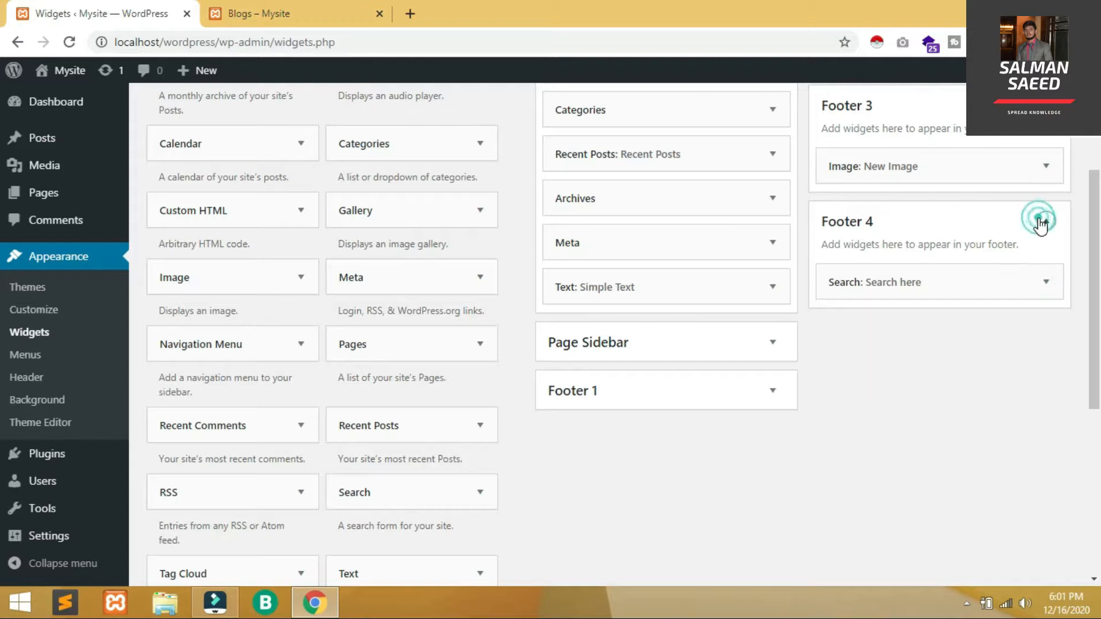
click(351, 2)
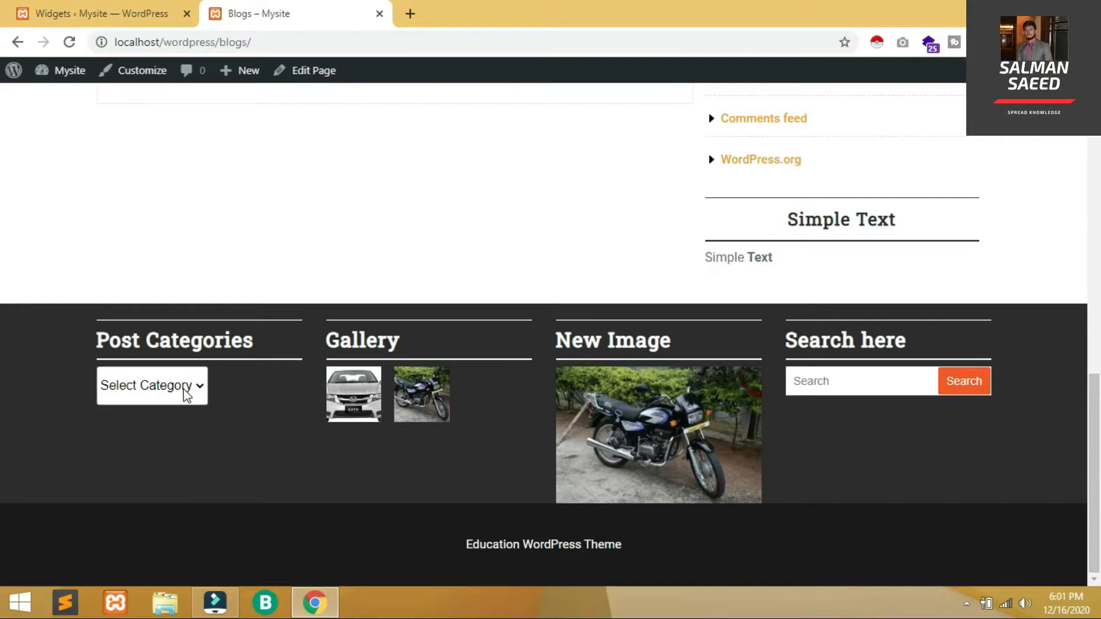
Try the footer category dropdown and open a Honda City gallery image, then go back
click(184, 392)
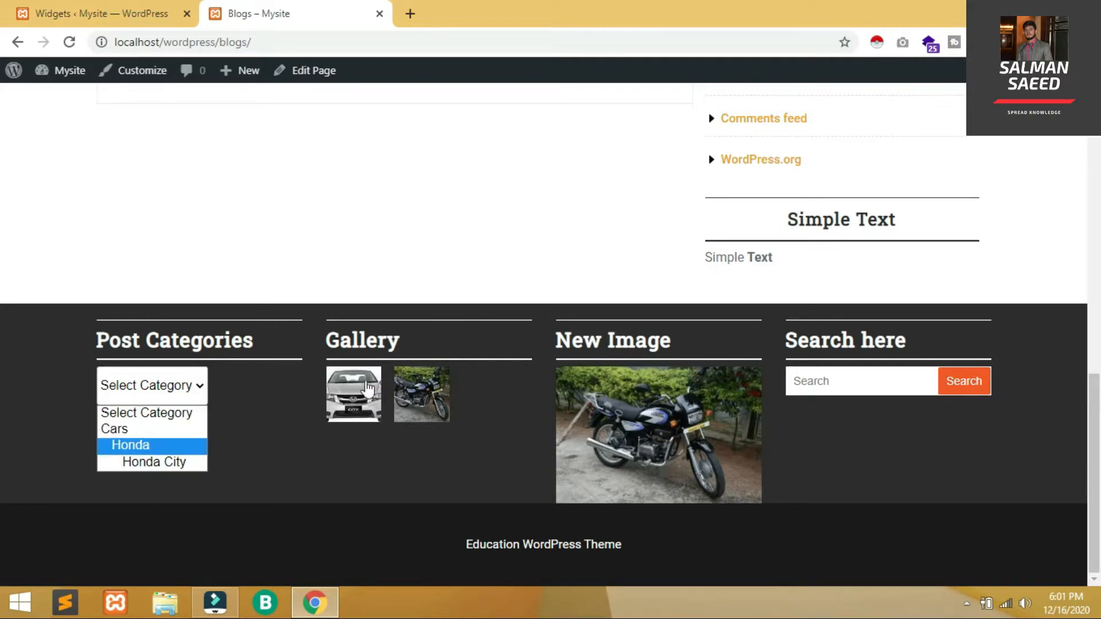
click(378, 403)
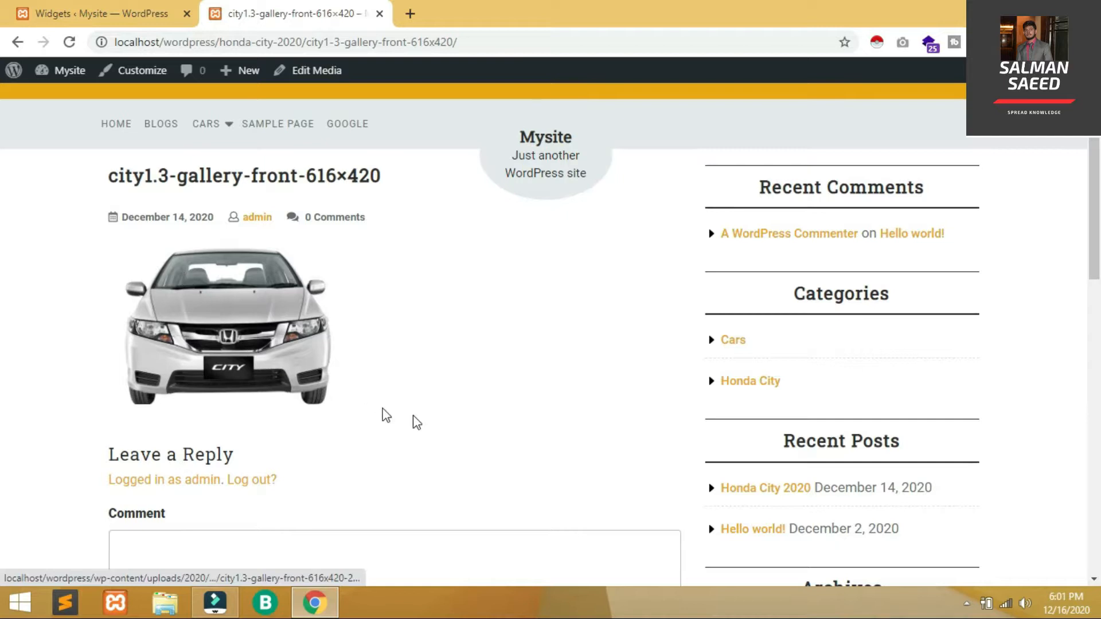
click(18, 42)
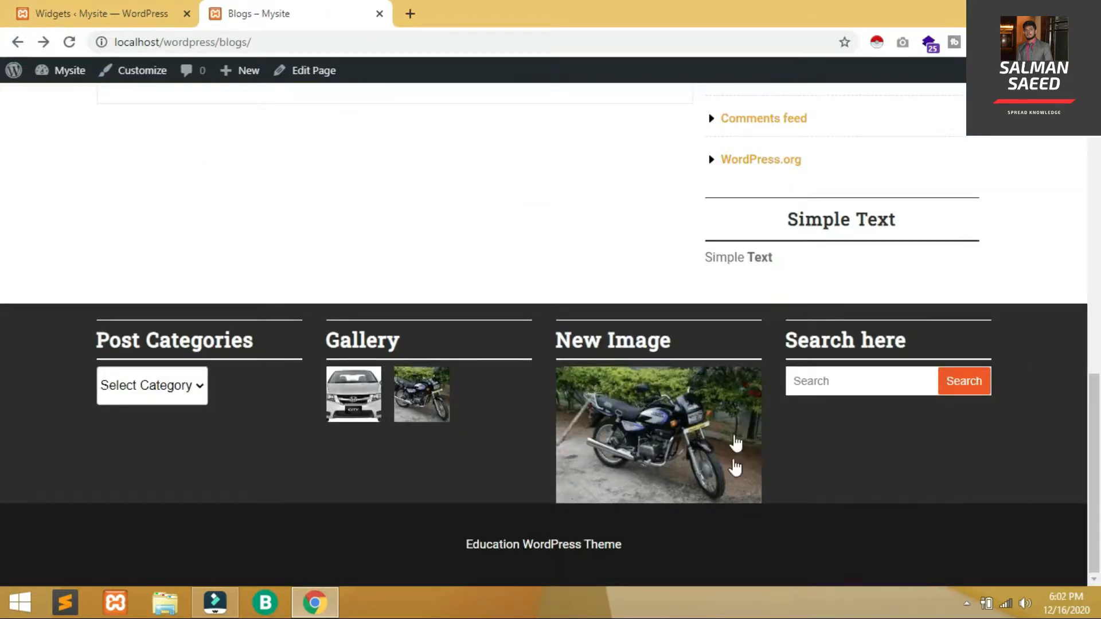
Follow the New Image link to Google, close that tab, and try the footer search box
click(713, 443)
click(473, 23)
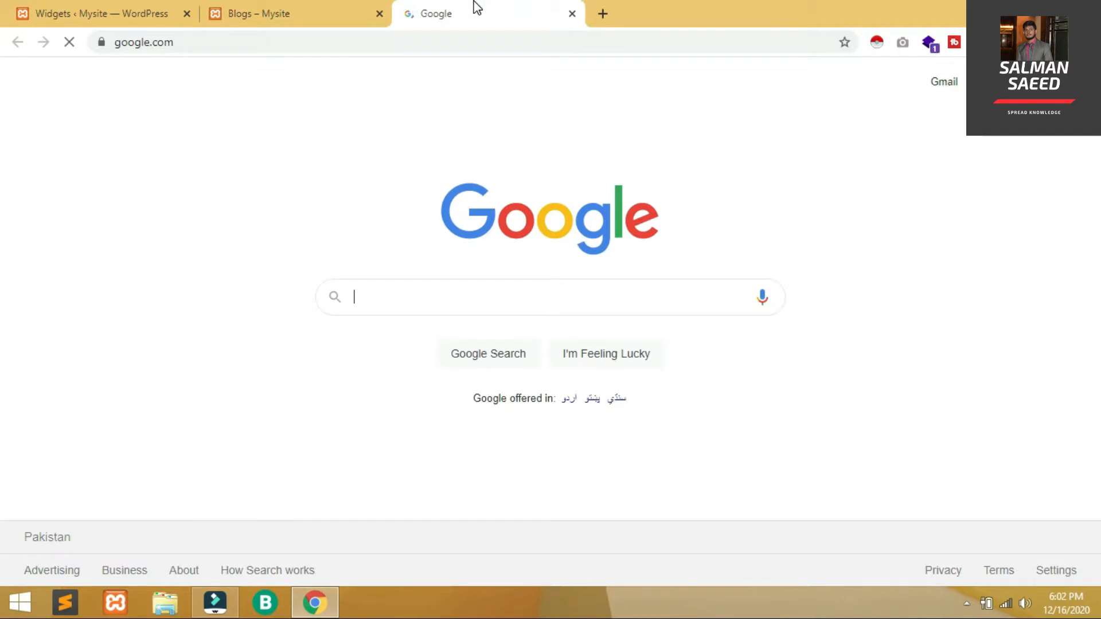
middle_click(474, 2)
click(854, 382)
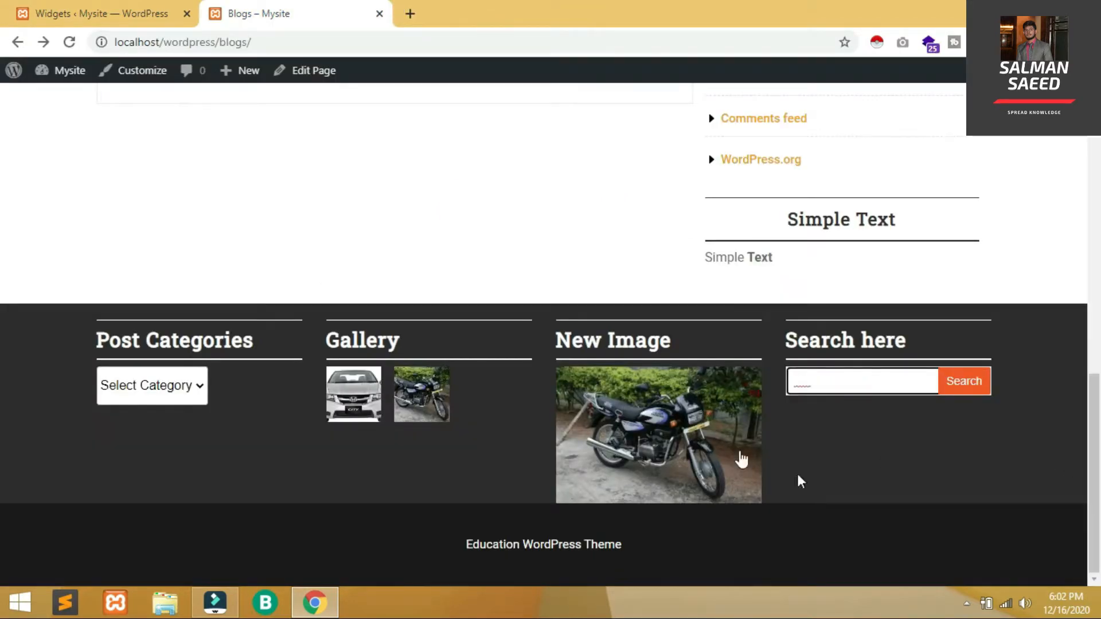
drag(1100, 519, 1099, 88)
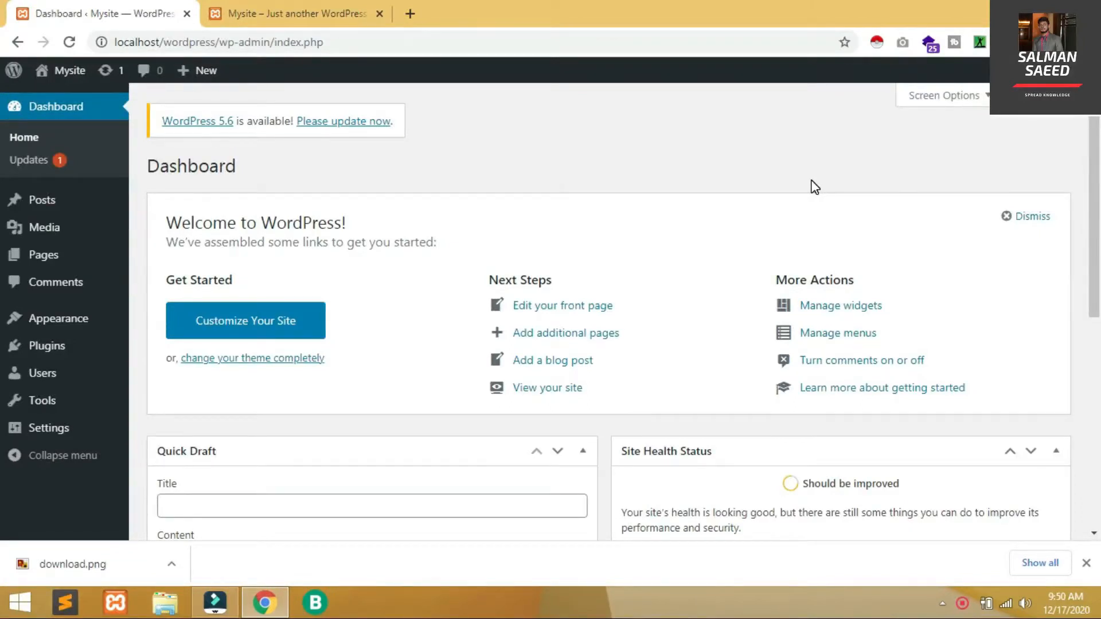
key(ctrl+Tab)
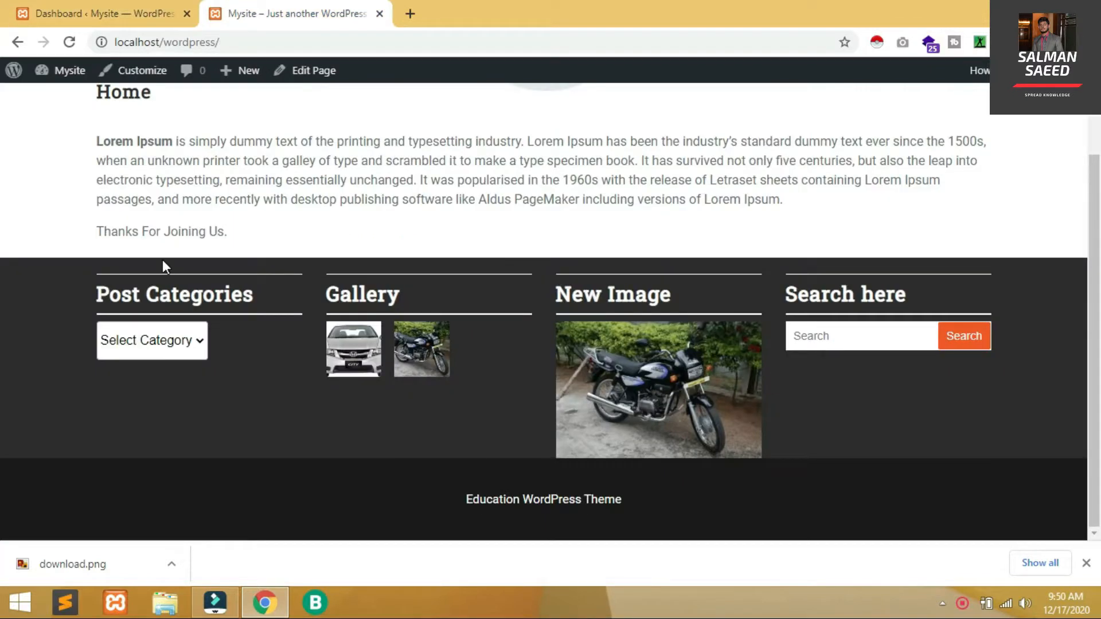
click(145, 5)
scroll(3, 103, up, 2)
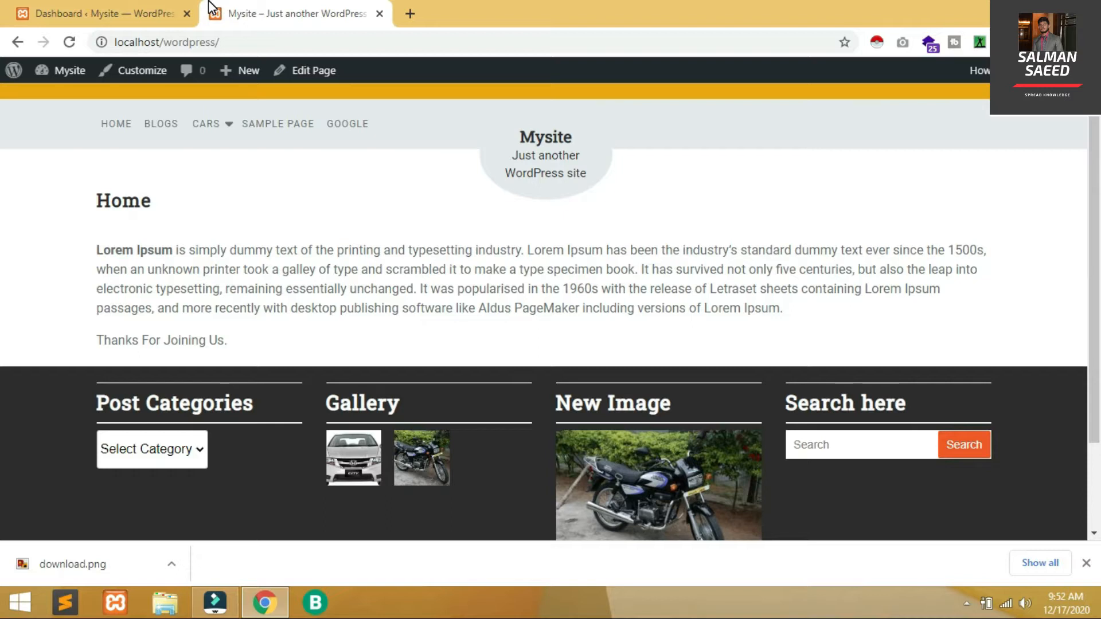
click(121, 7)
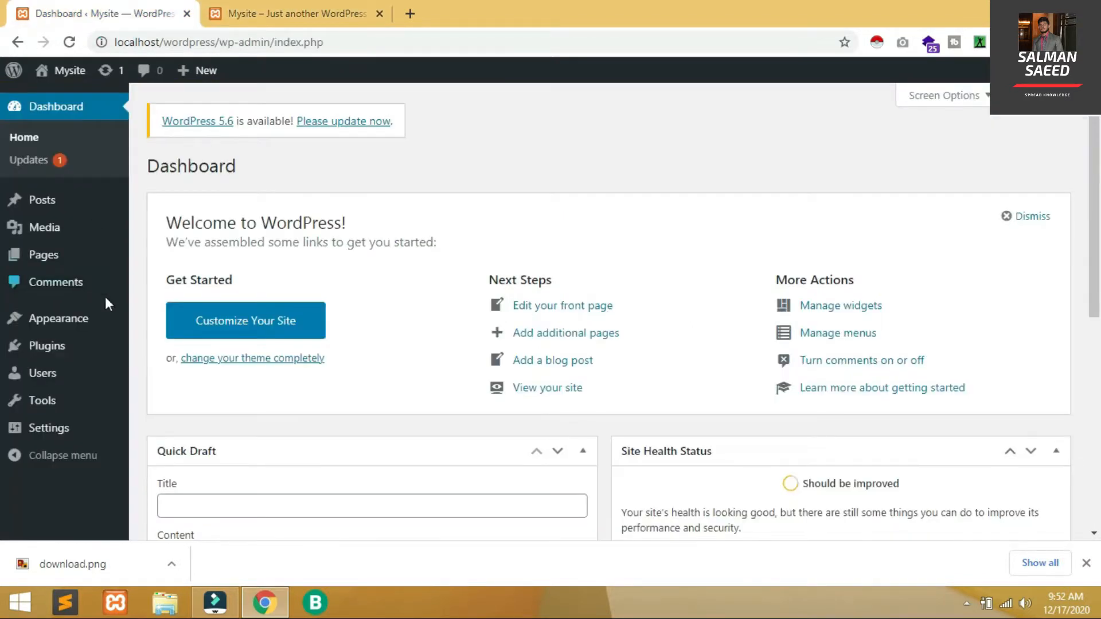
mouse_move(68, 327)
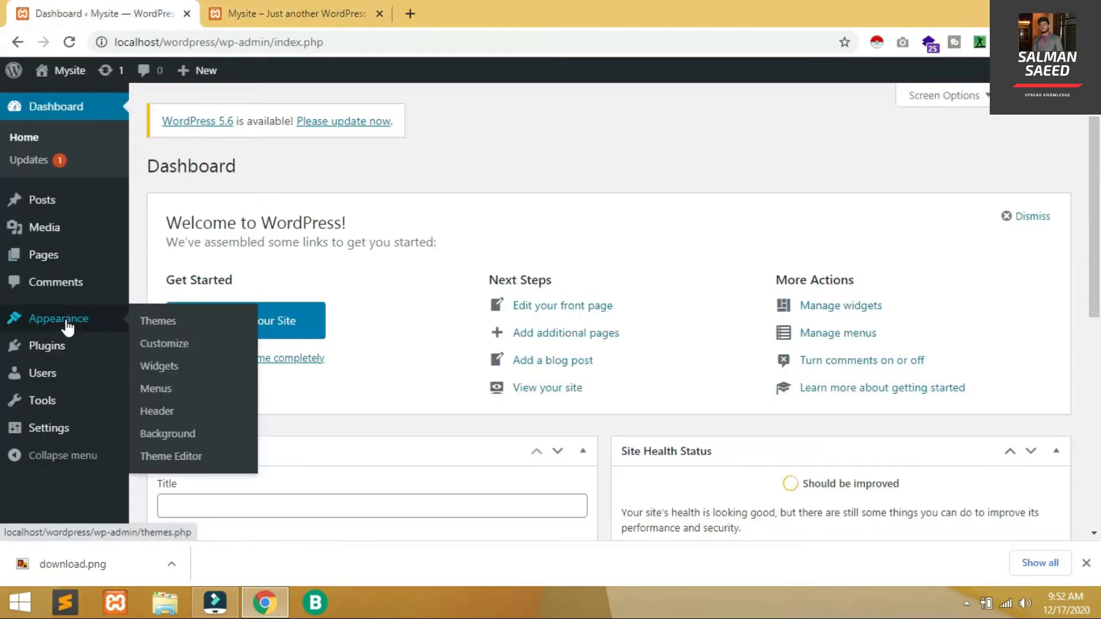
Search the theme directory for 'prof', install and activate Profisme, and check the live site
click(165, 323)
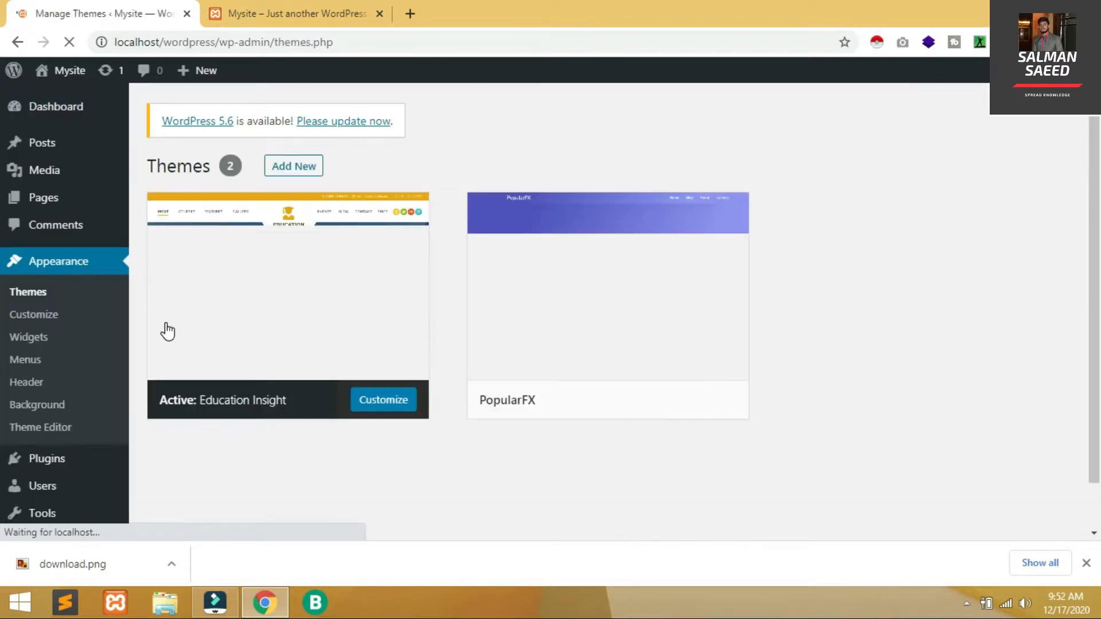
click(296, 165)
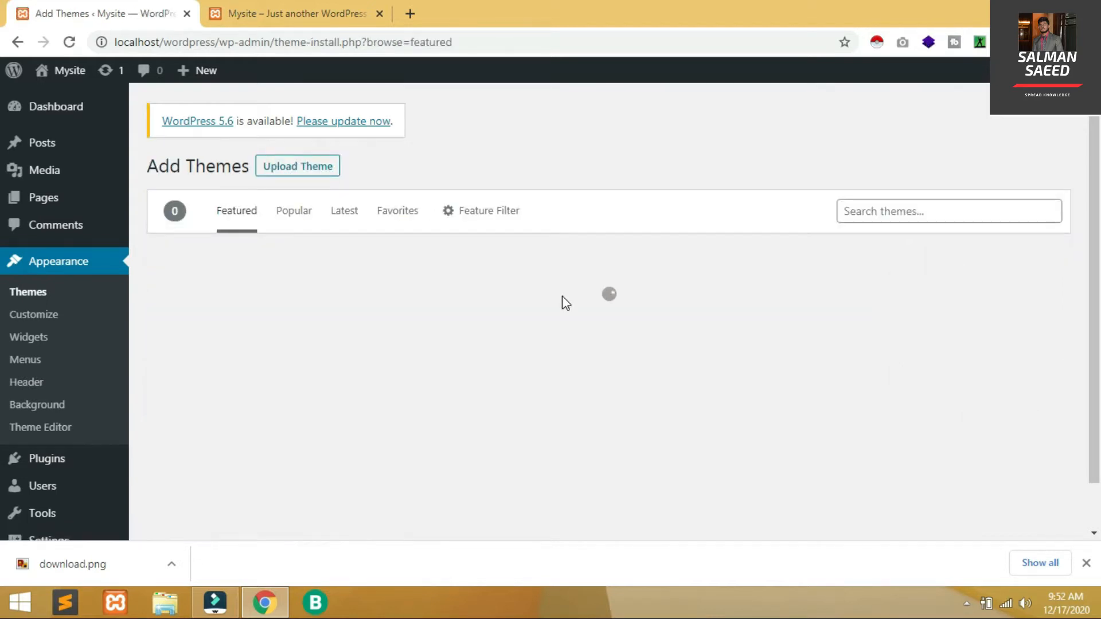
click(878, 213)
text(pro)
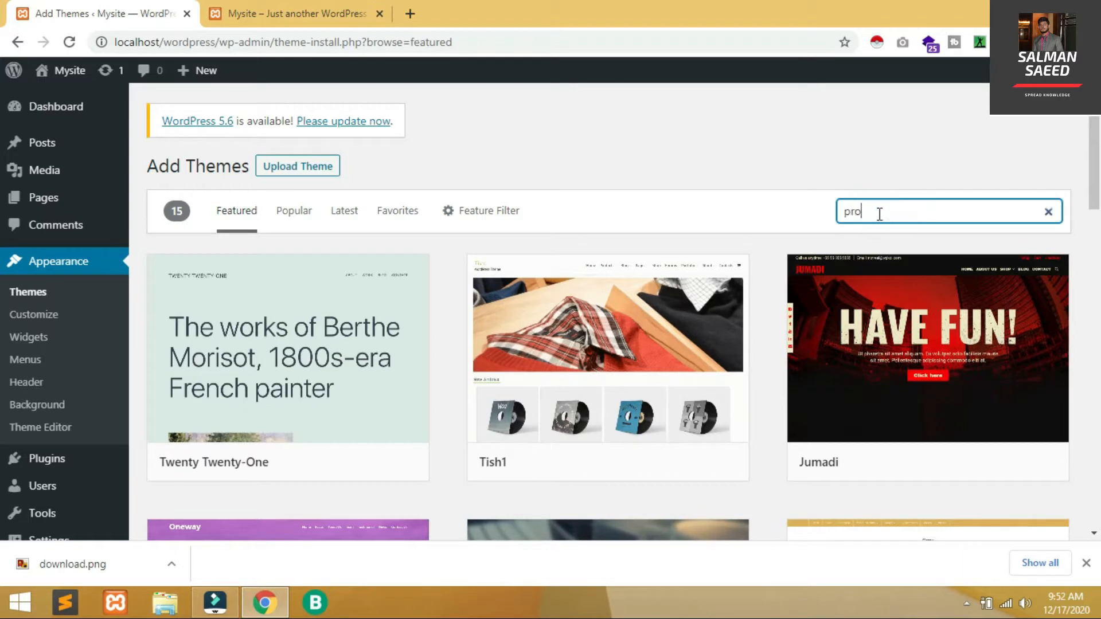
text(f)
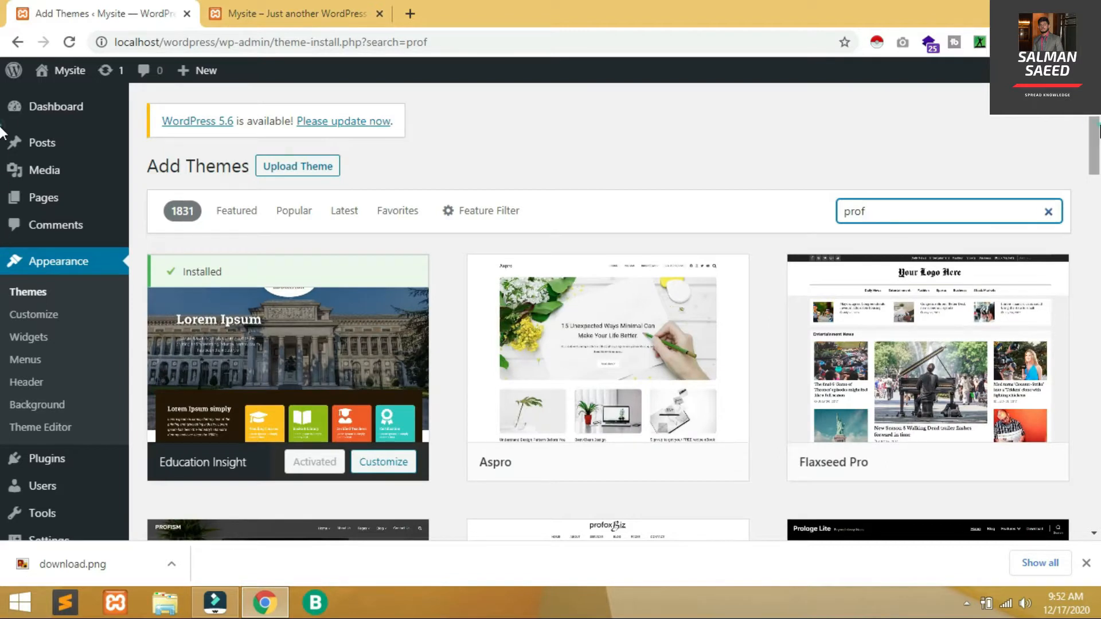
scroll(497, 150, down, 5)
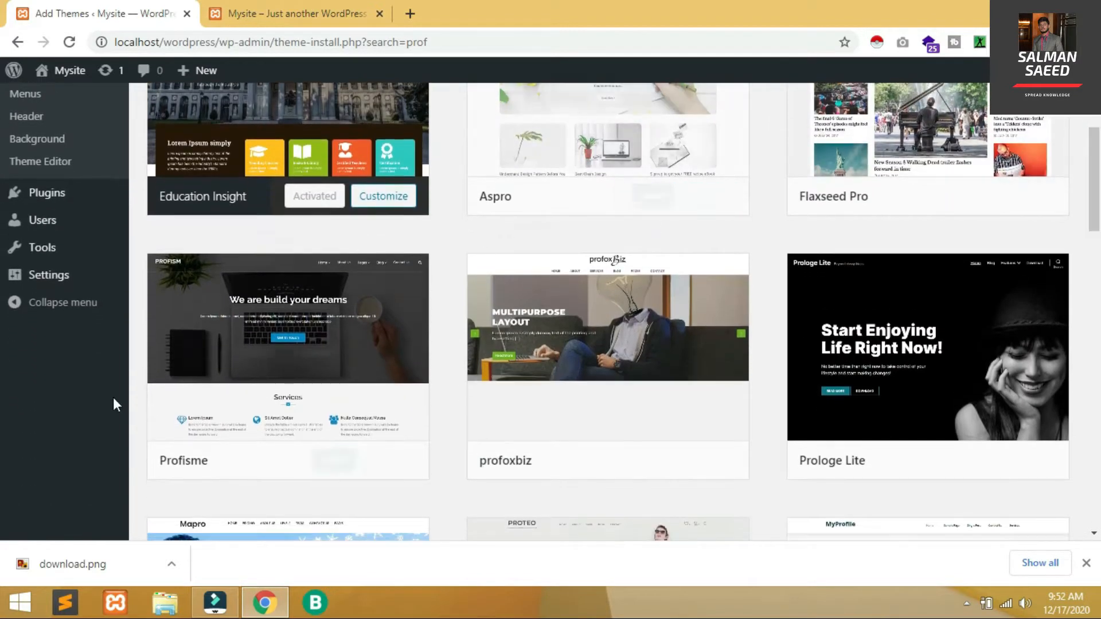
click(325, 460)
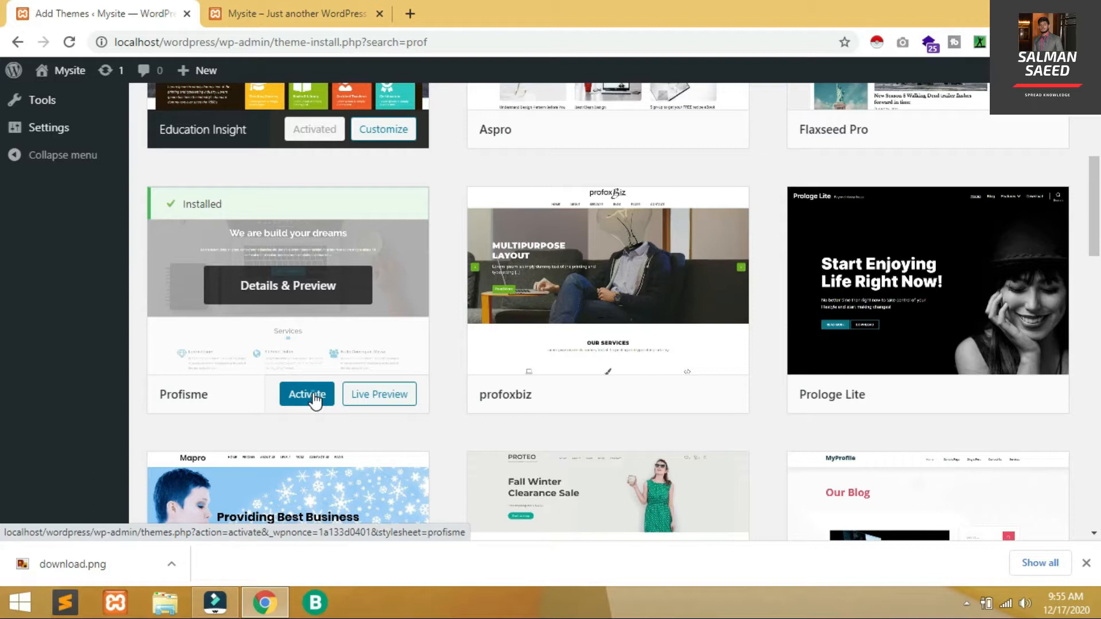
click(314, 395)
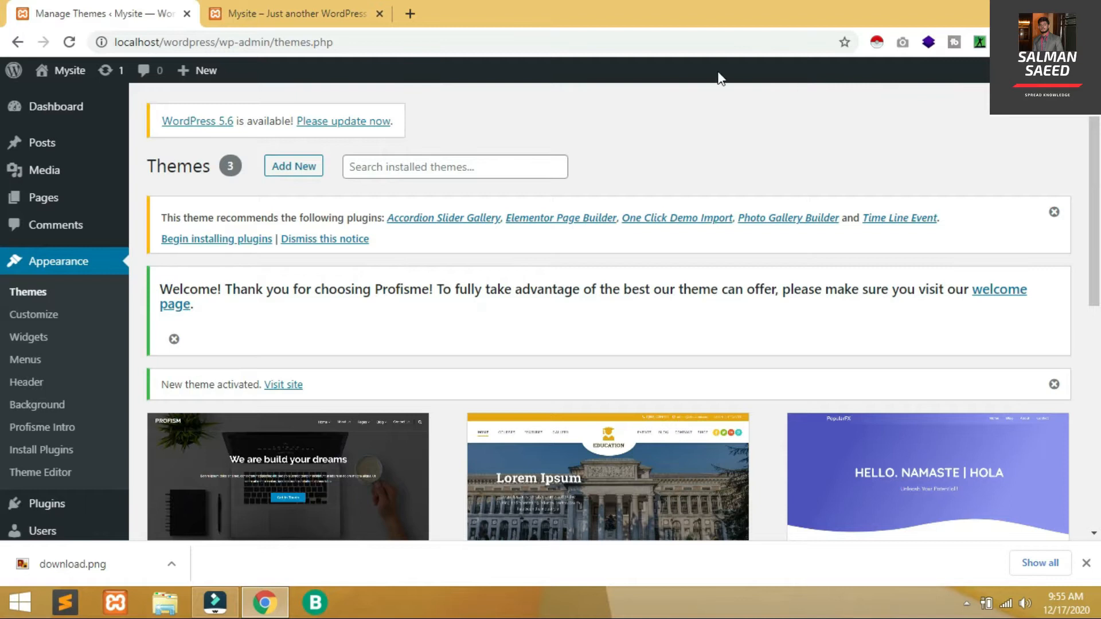
click(219, 9)
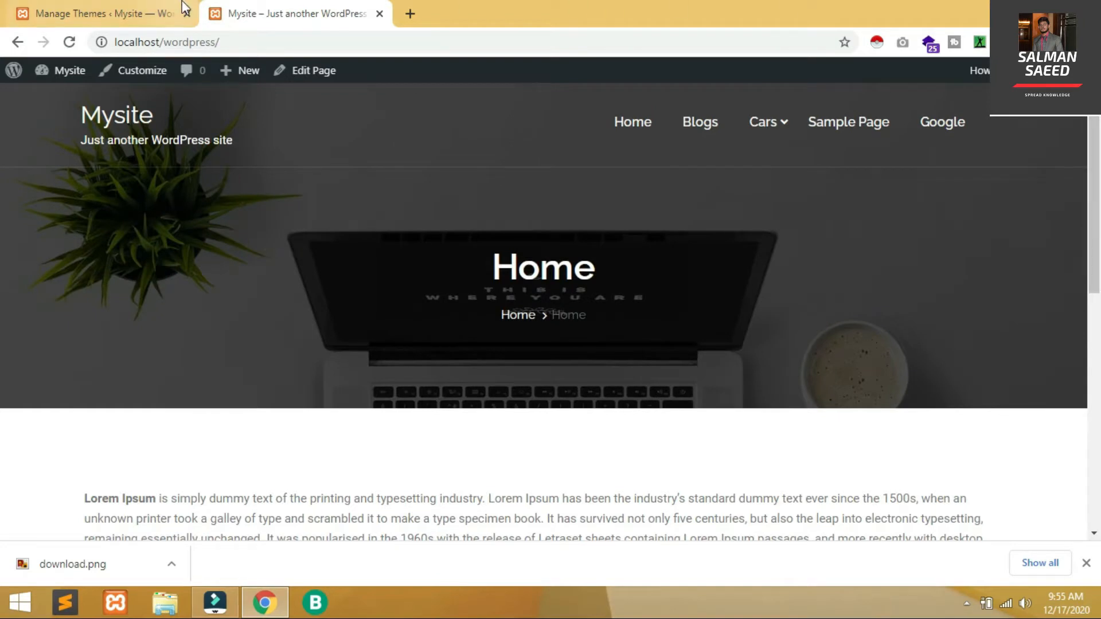
click(95, 10)
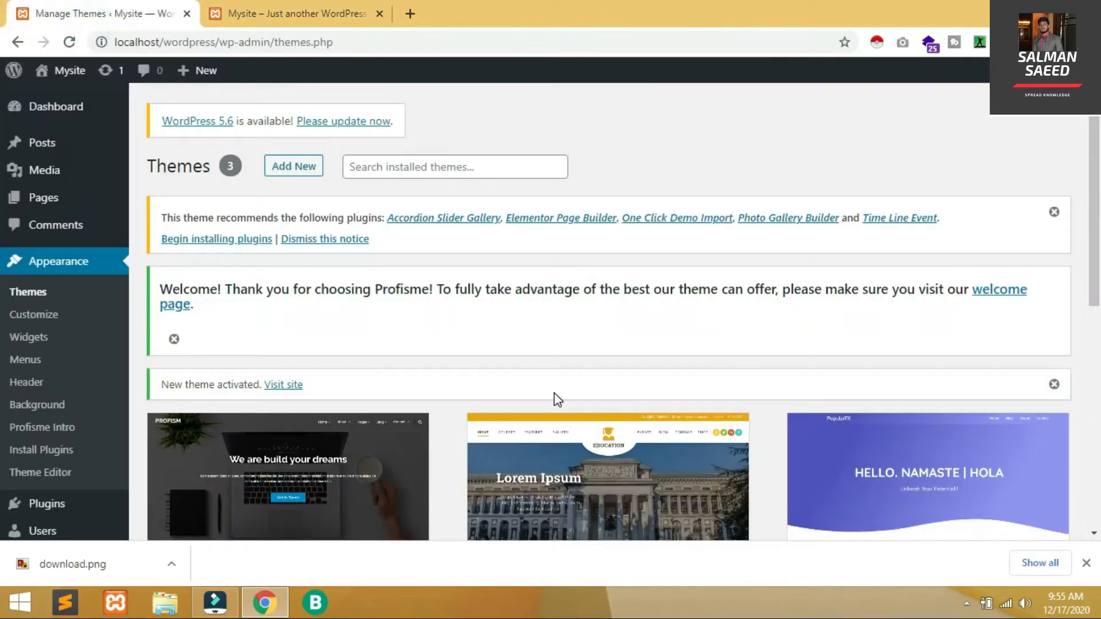
scroll(573, 344, down, 3)
mouse_move(619, 401)
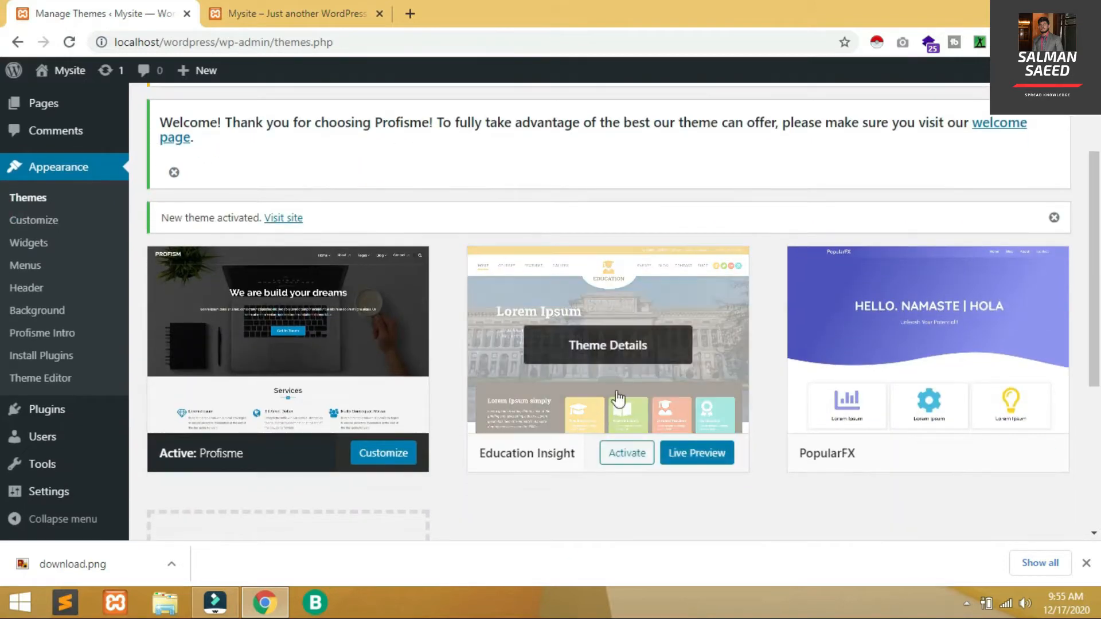
click(630, 383)
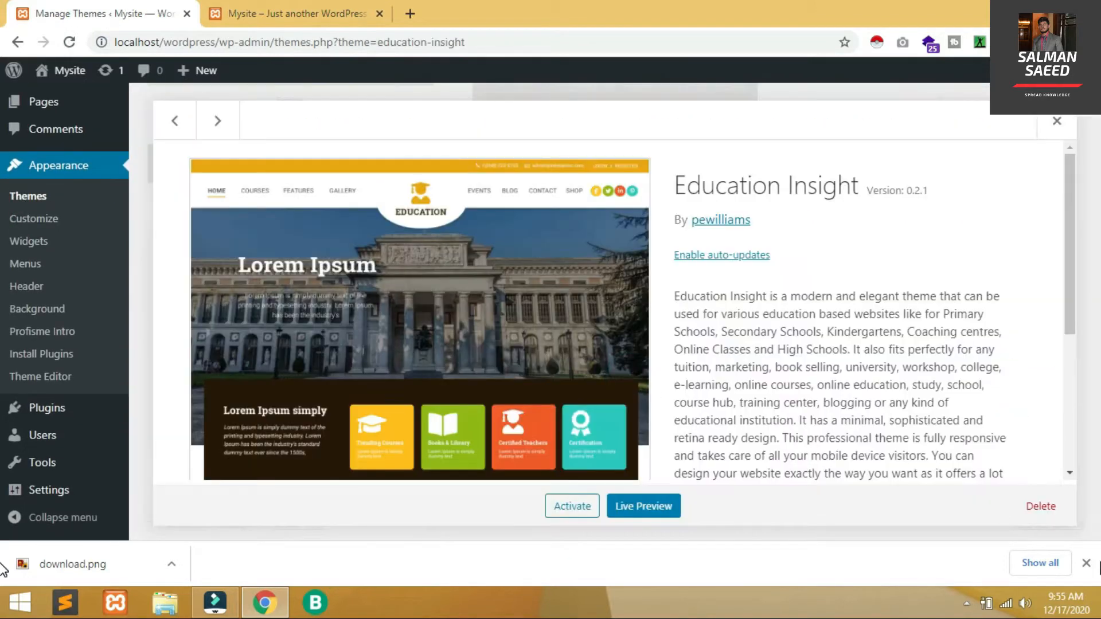
click(1041, 507)
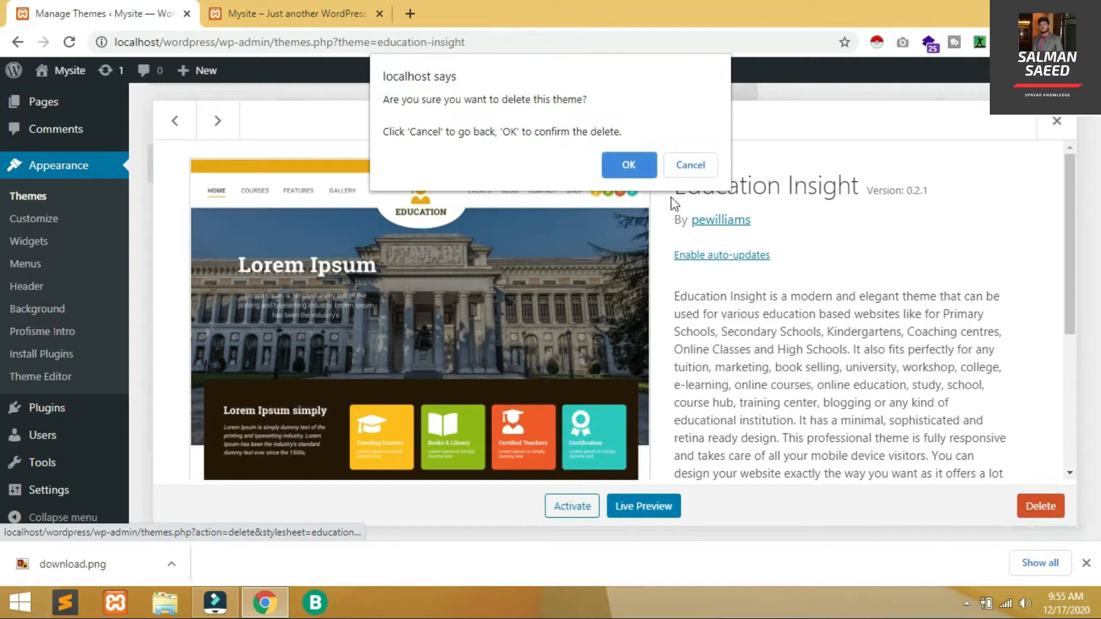
click(613, 163)
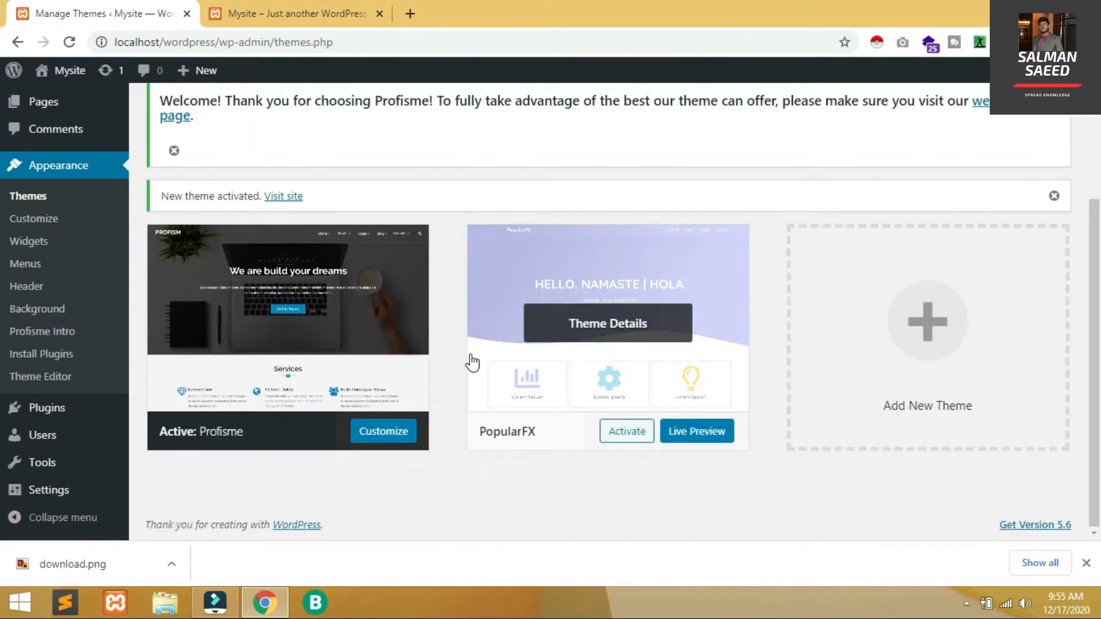
click(472, 363)
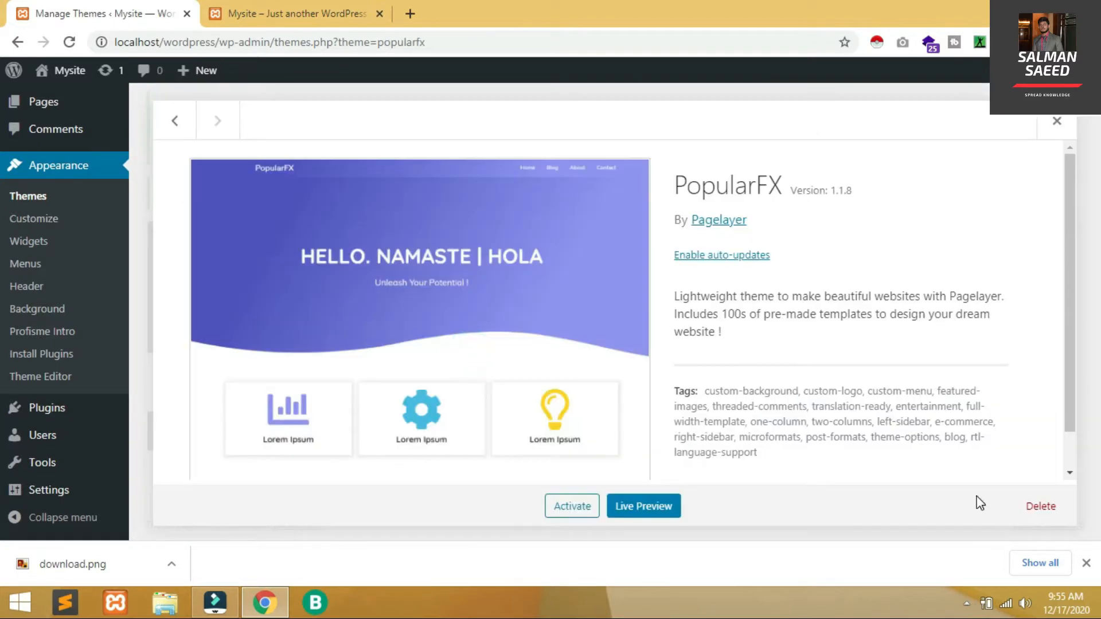
click(1049, 510)
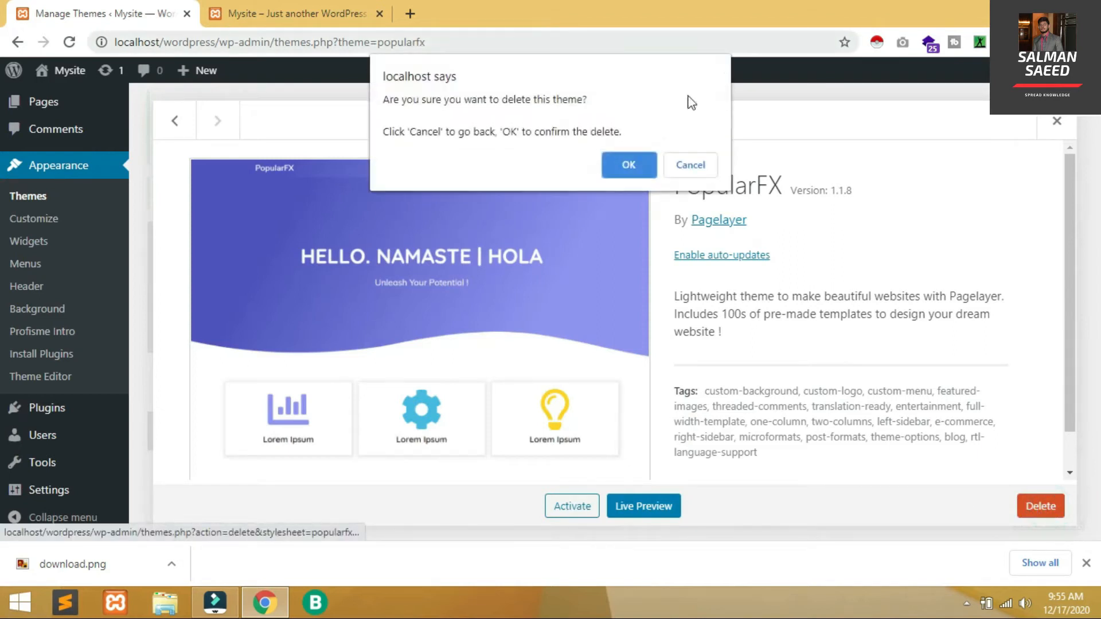
click(618, 168)
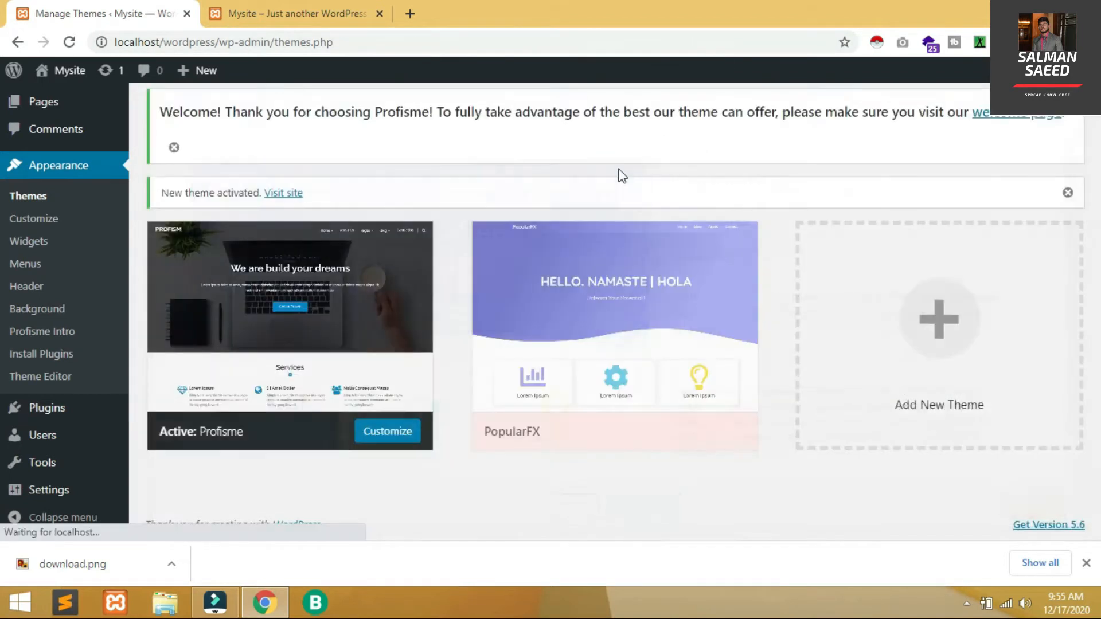
scroll(617, 167, up, 7)
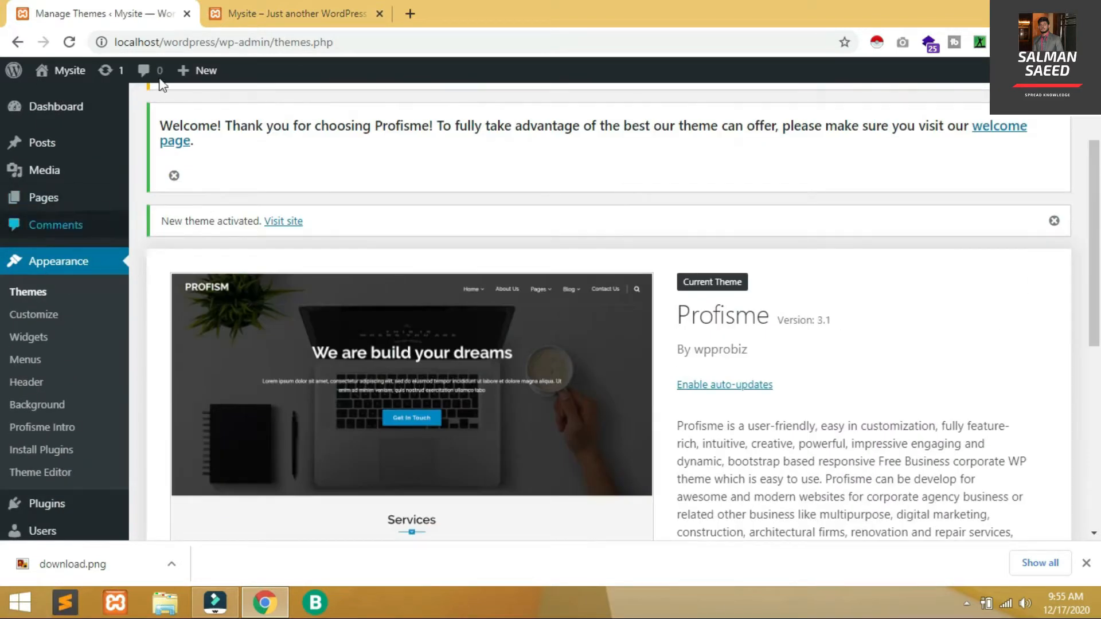
click(334, 11)
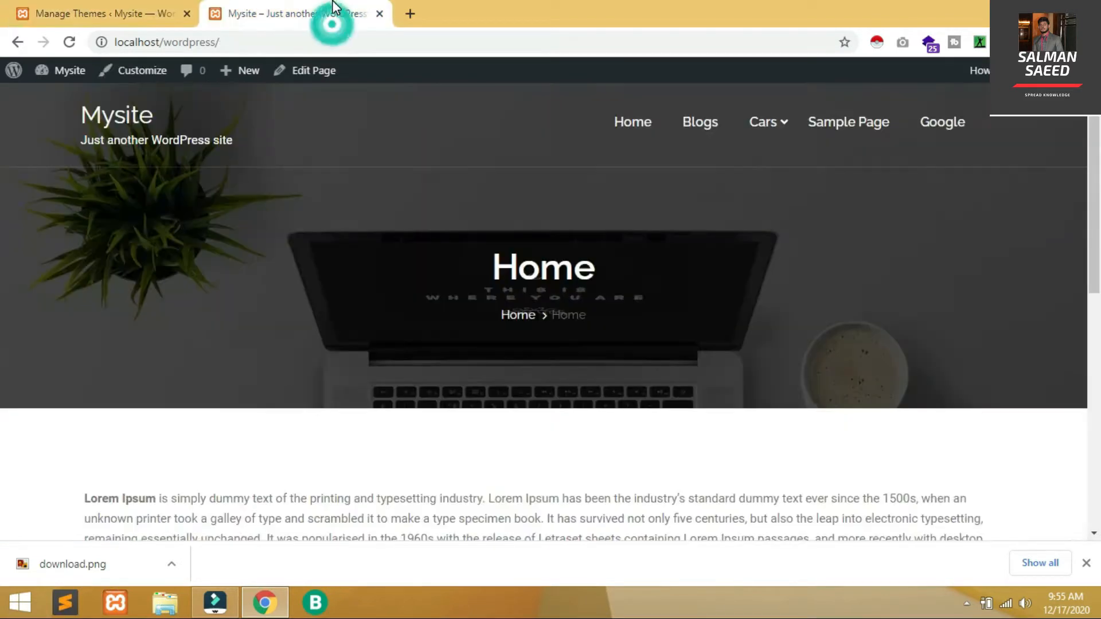
click(14, 9)
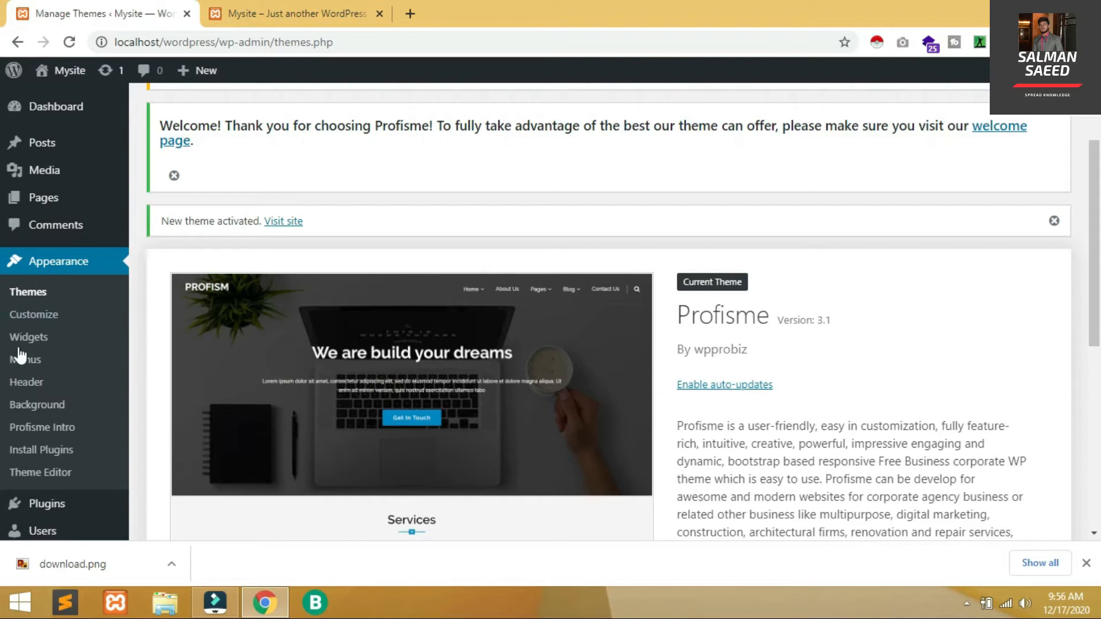
Upload download.png in Site Identity and choose the MySite image as the site logo
click(39, 315)
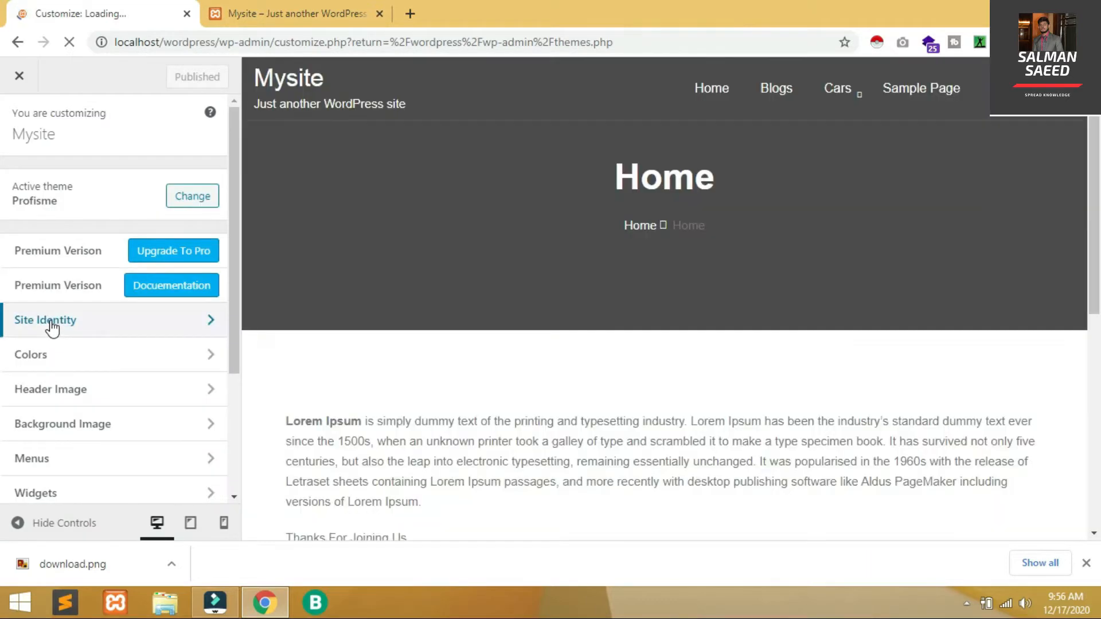
click(52, 327)
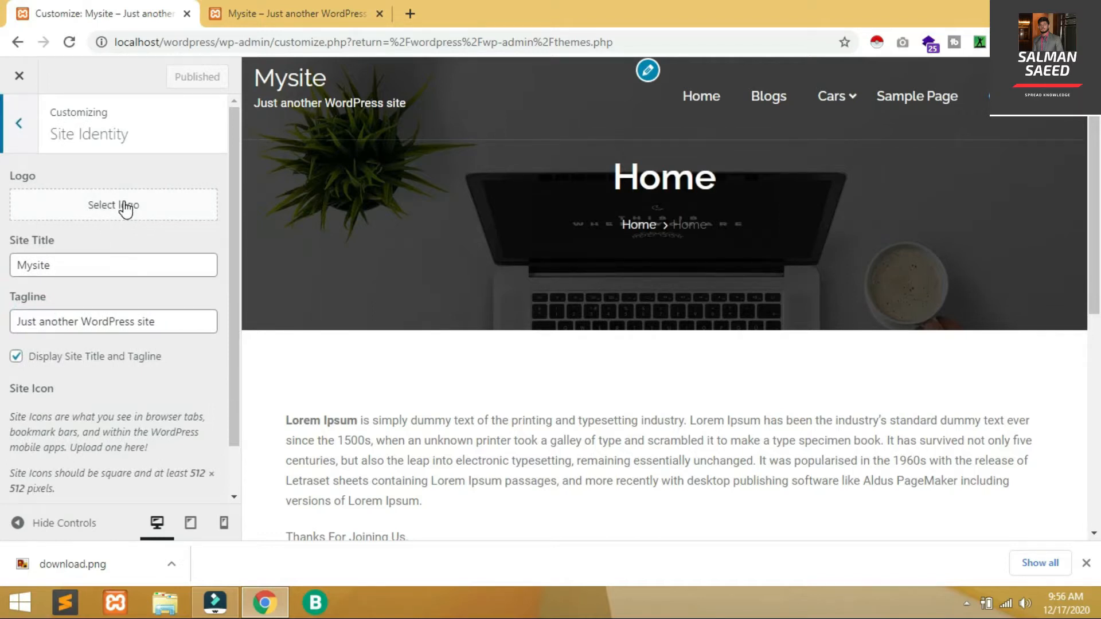
click(126, 210)
drag(100, 565, 218, 328)
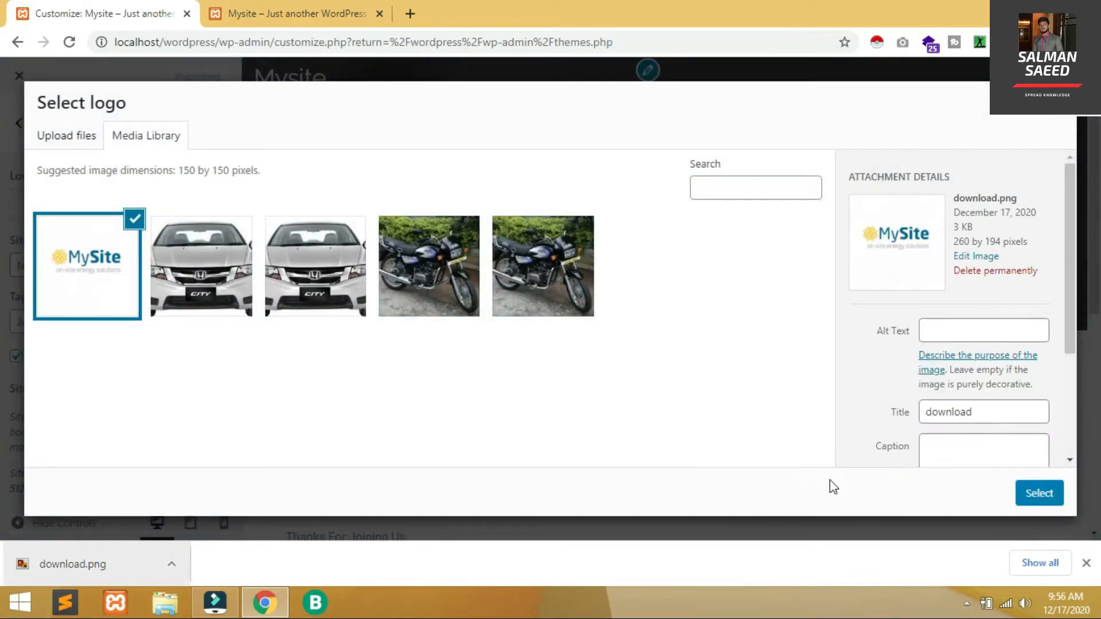
click(1040, 500)
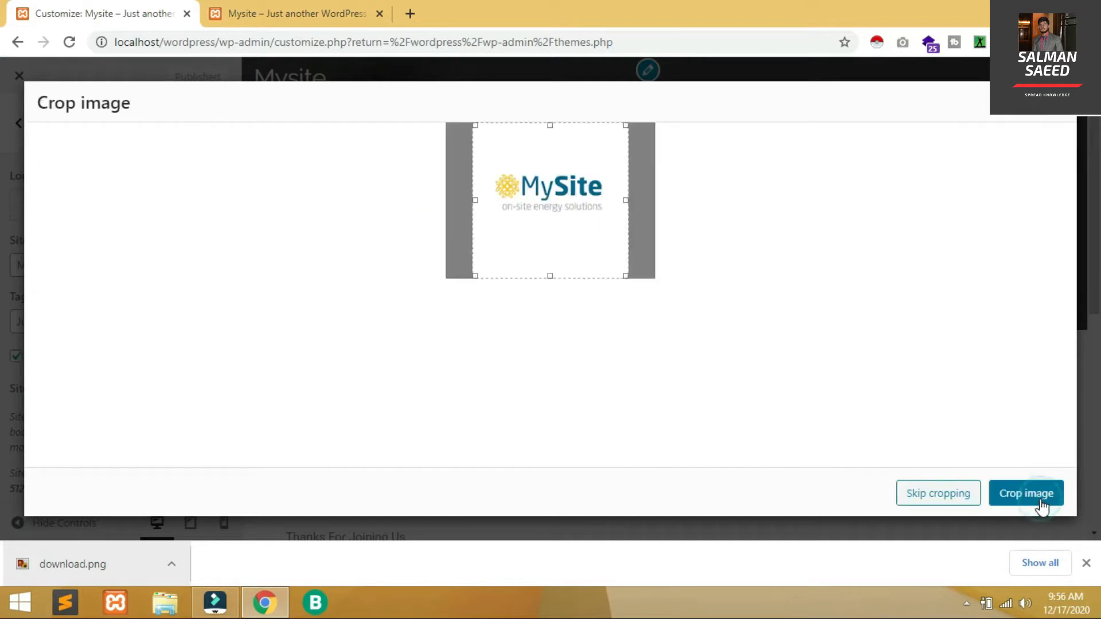
Crop the logo tightly, trimming the empty space above it, and apply the crop
click(629, 278)
drag(624, 275, 614, 216)
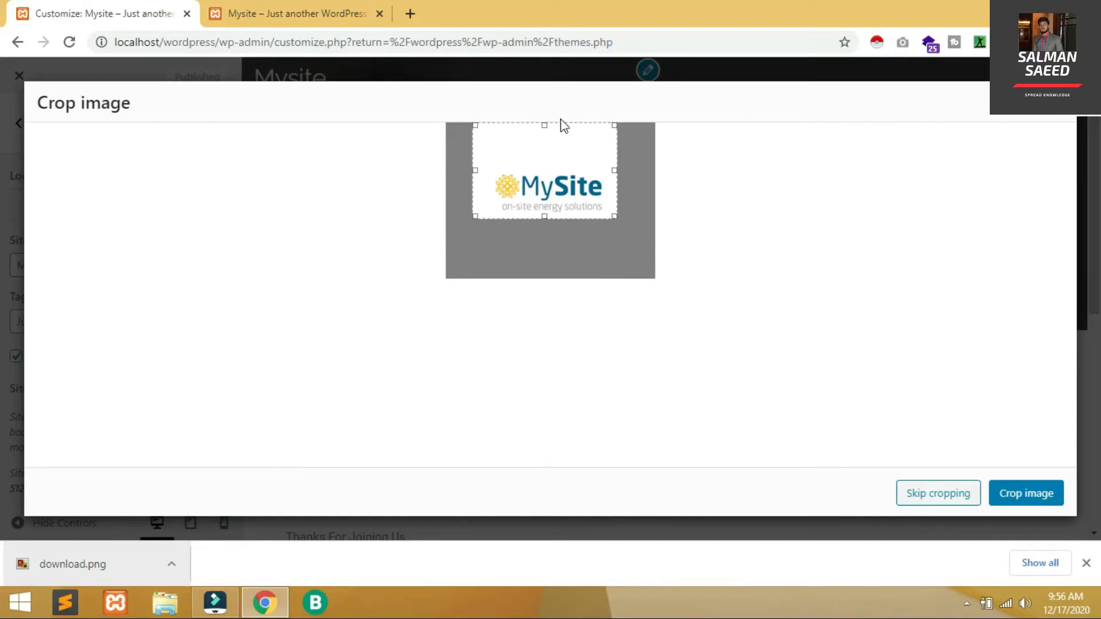
click(544, 124)
drag(545, 126, 552, 161)
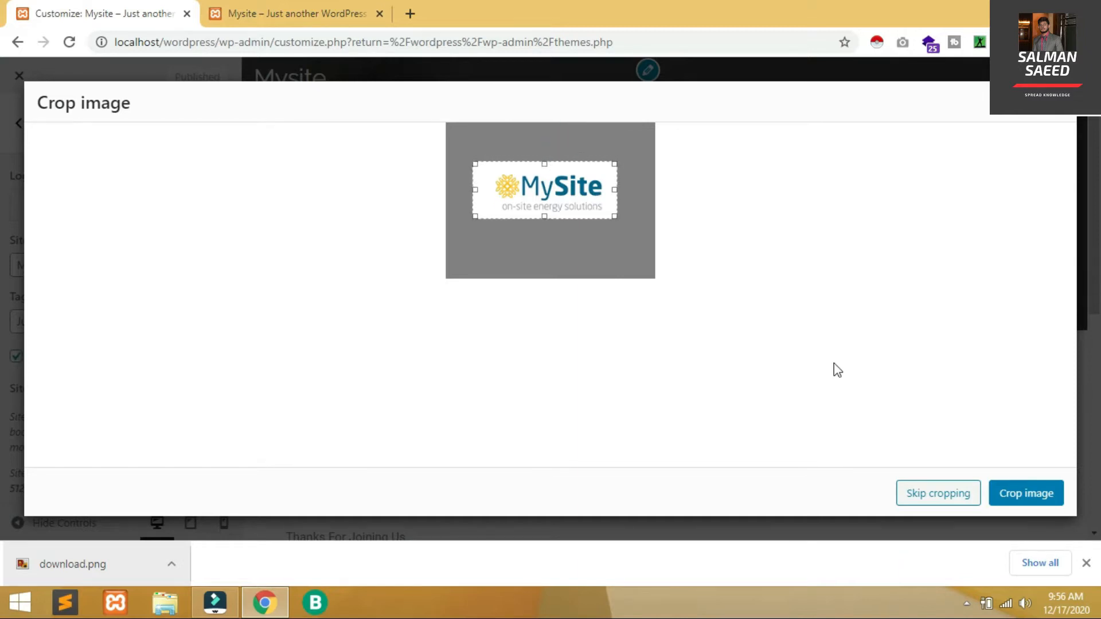
click(1050, 493)
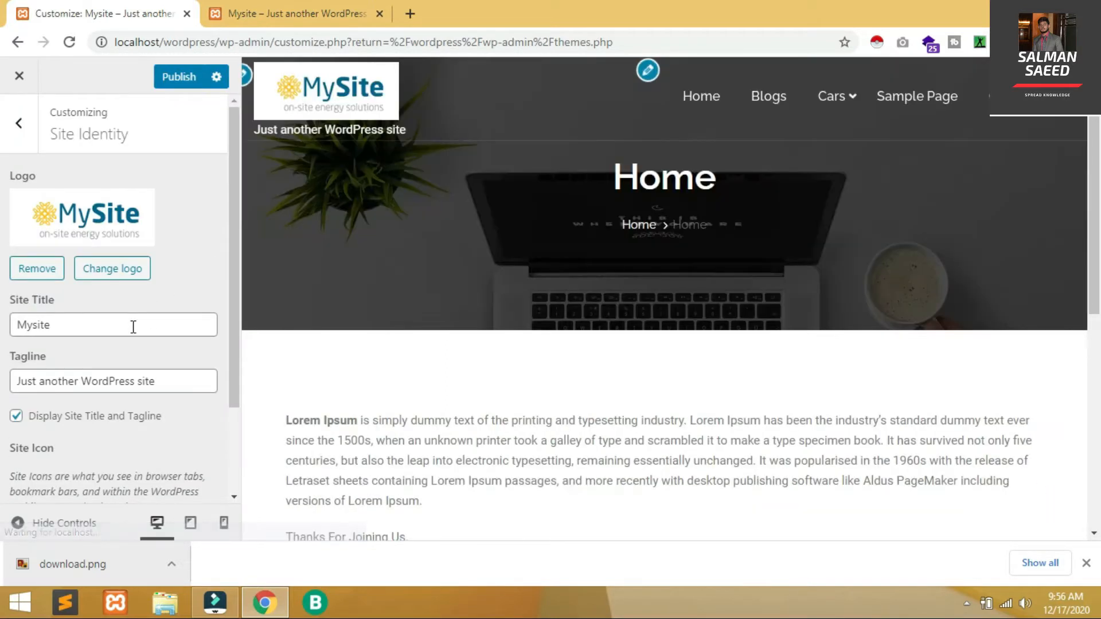
click(133, 326)
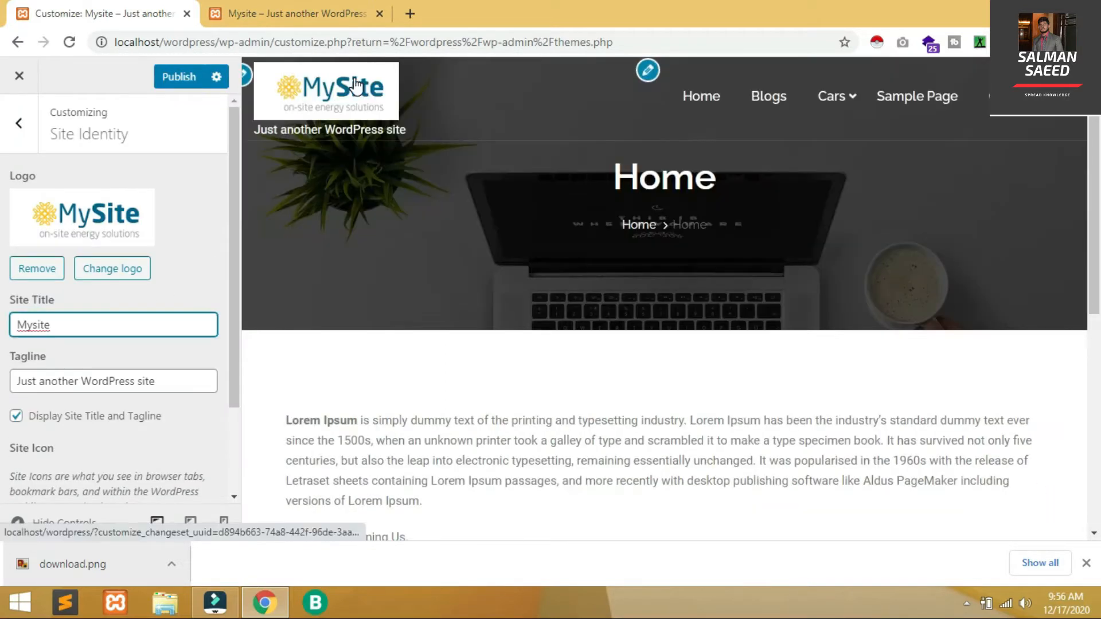
Change the site title from Mysite to 'My Site New'
double_click(101, 319)
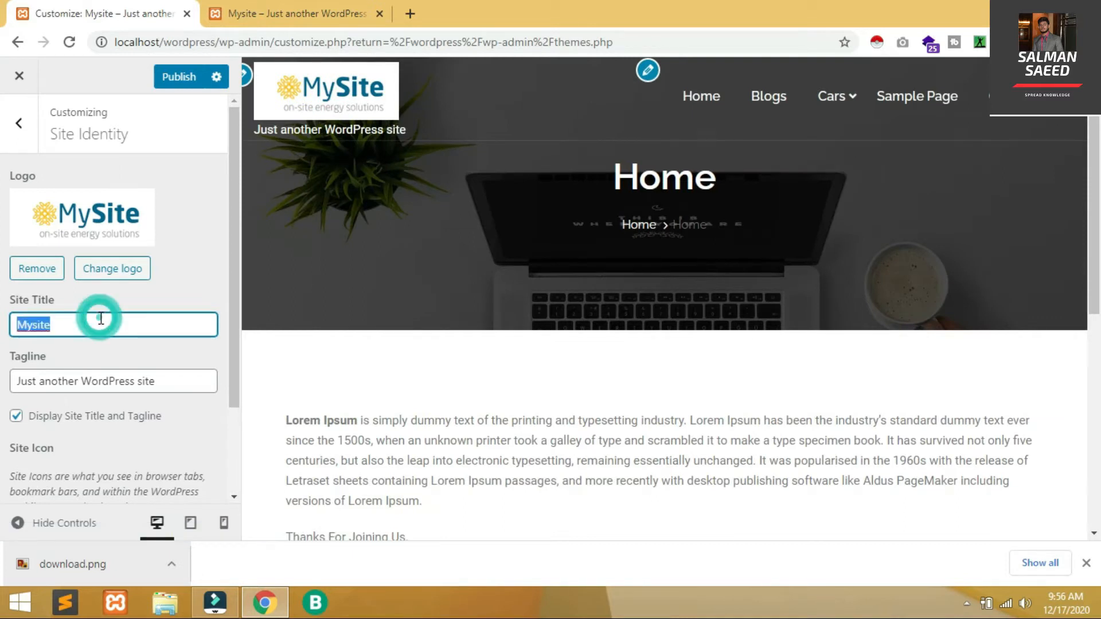
text(My Site)
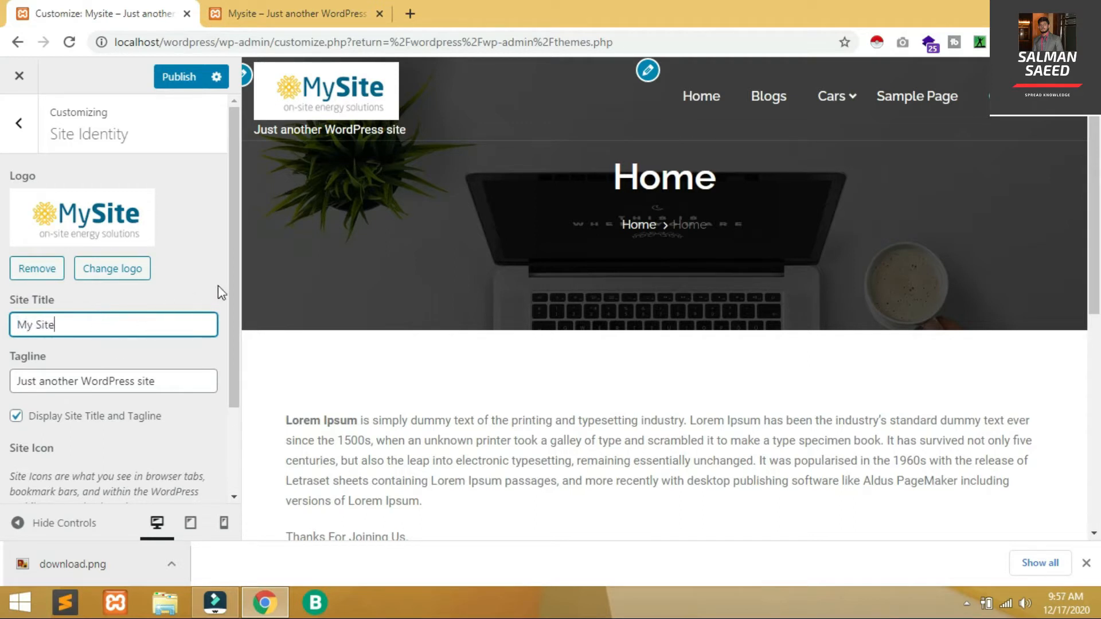
text( new)
key(Left)
key(Left)
key(BackSpace)
text(N)
click(220, 287)
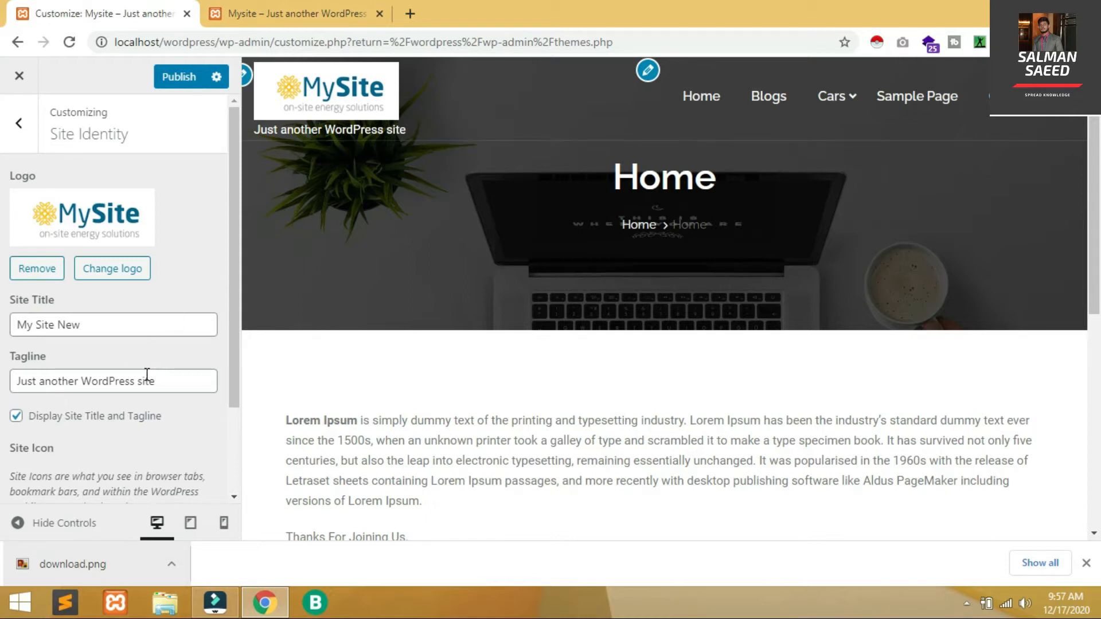
Delete 'site' from the tagline, toggle Display Site Title and Tagline, publish, and reload the live site
drag(163, 378, 132, 381)
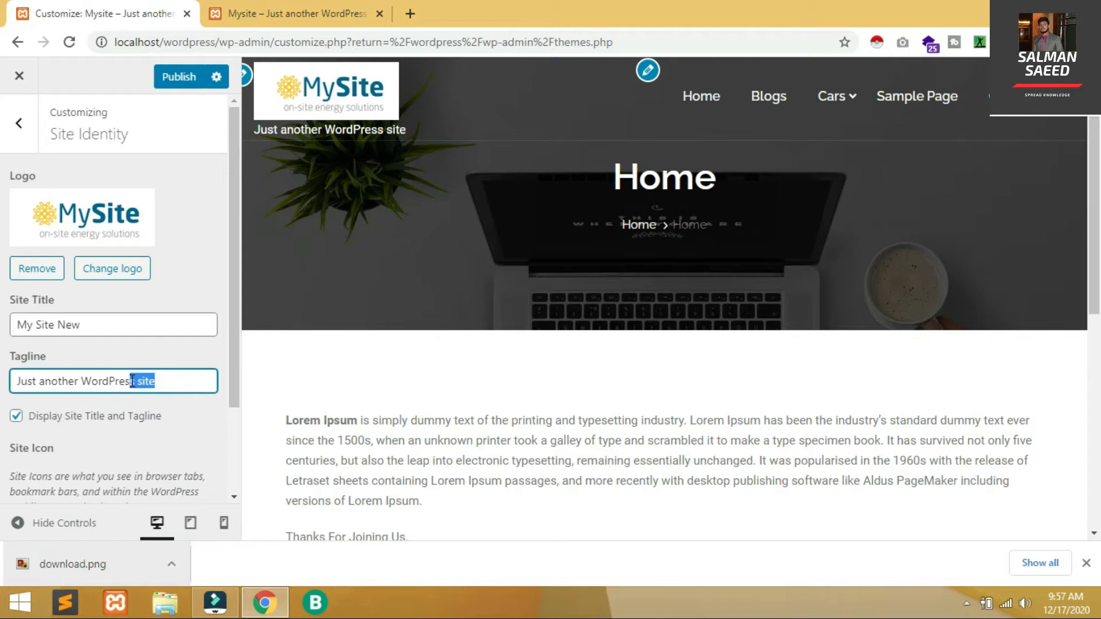
key(BackSpace)
drag(233, 259, 233, 342)
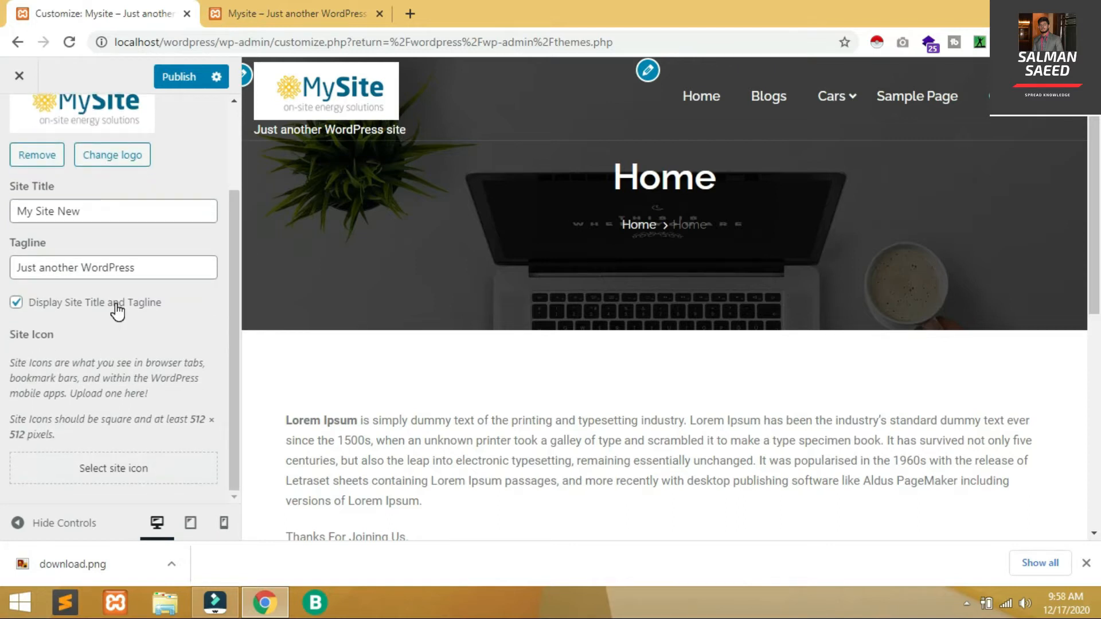
click(116, 304)
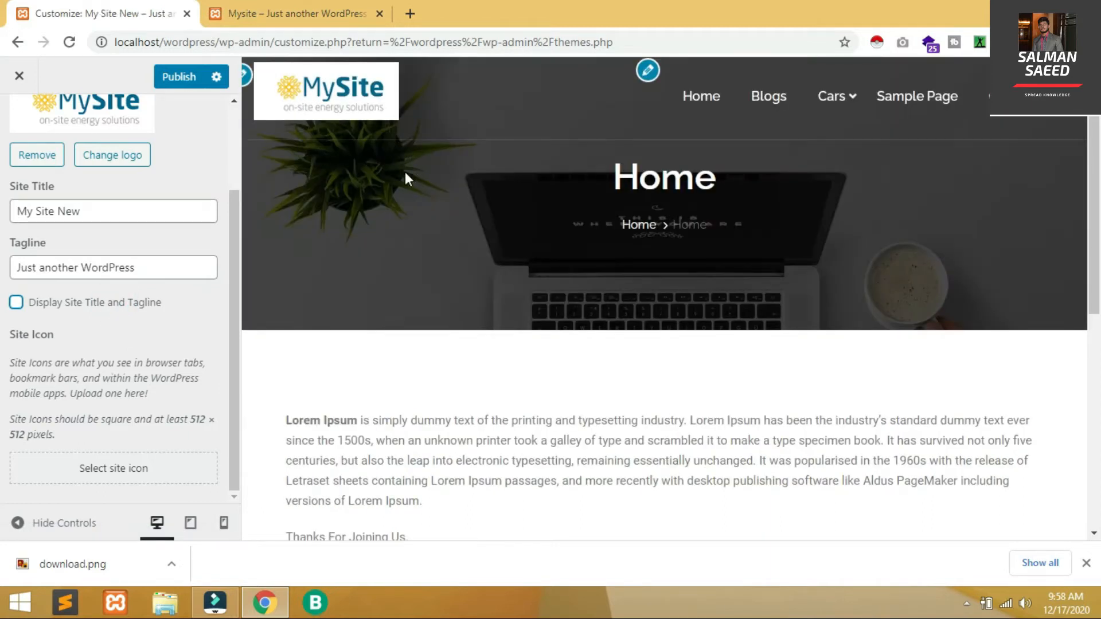
click(34, 302)
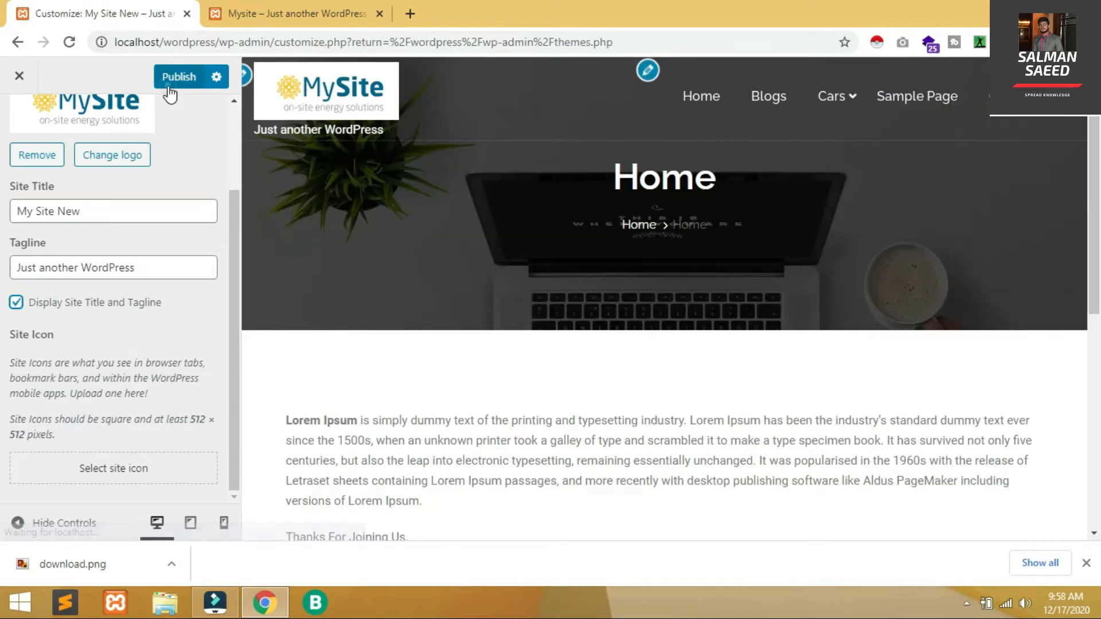
click(168, 85)
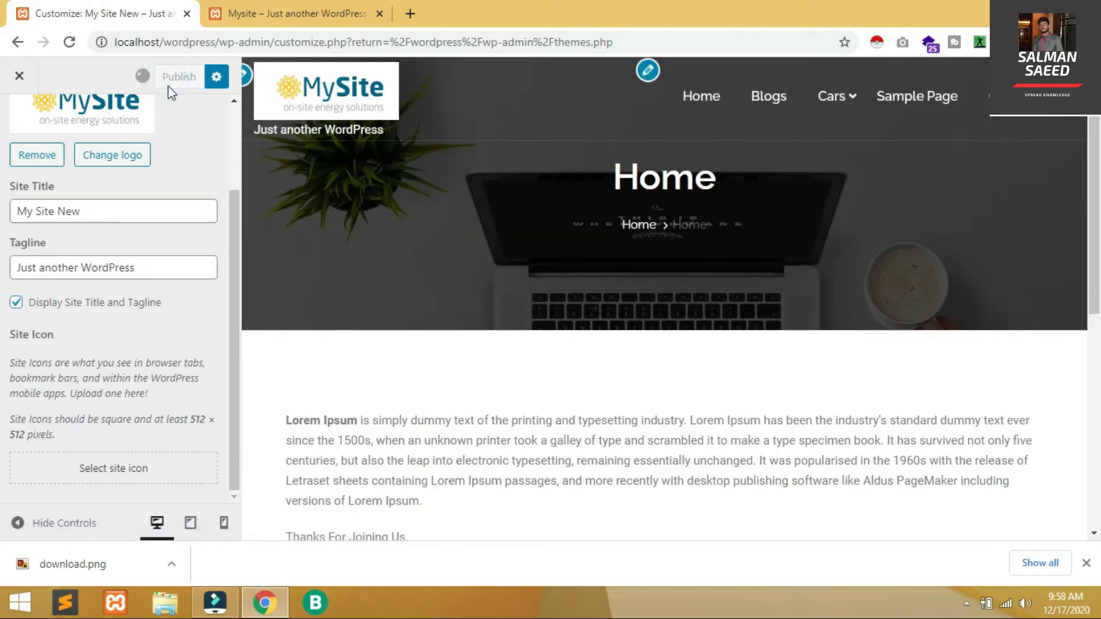
click(351, 7)
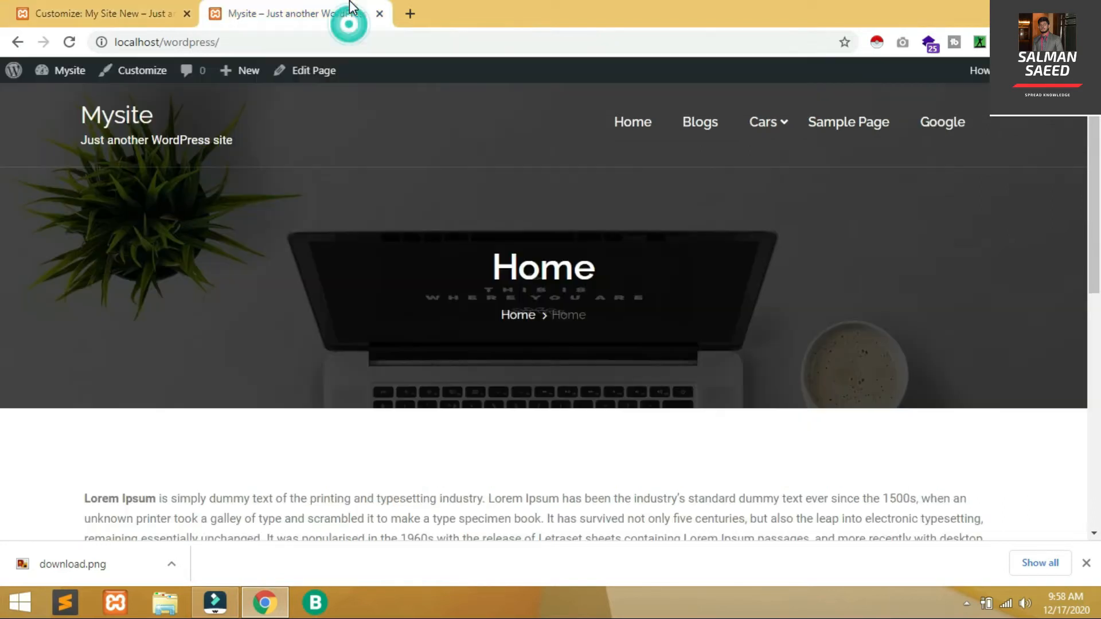
key(F5)
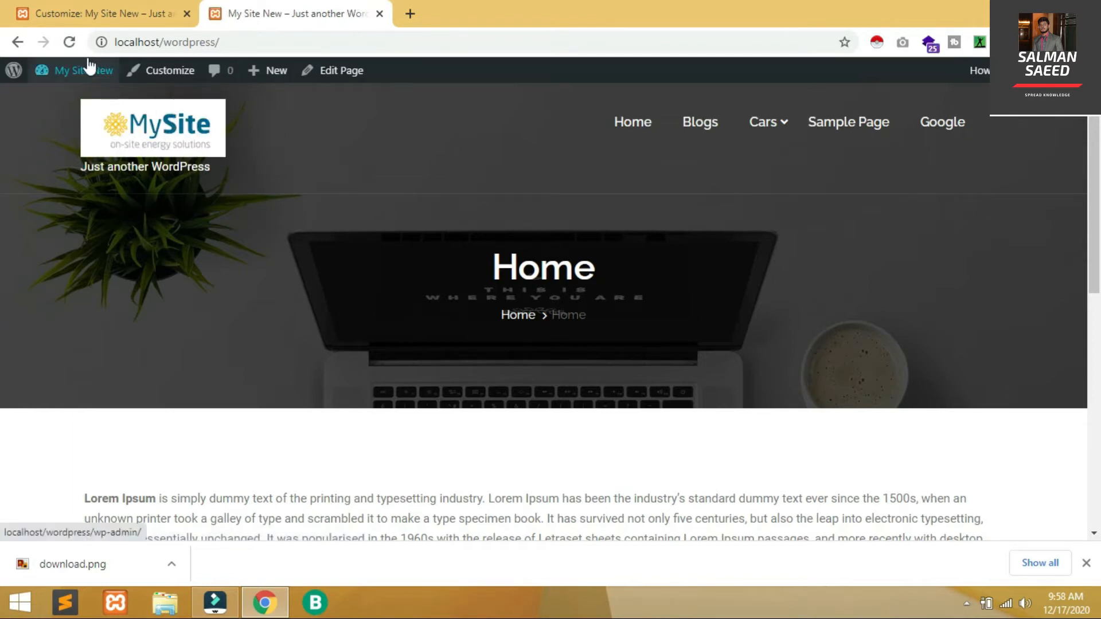
Remove the site logo, publish, and reload the live site to confirm it is gone
click(53, 7)
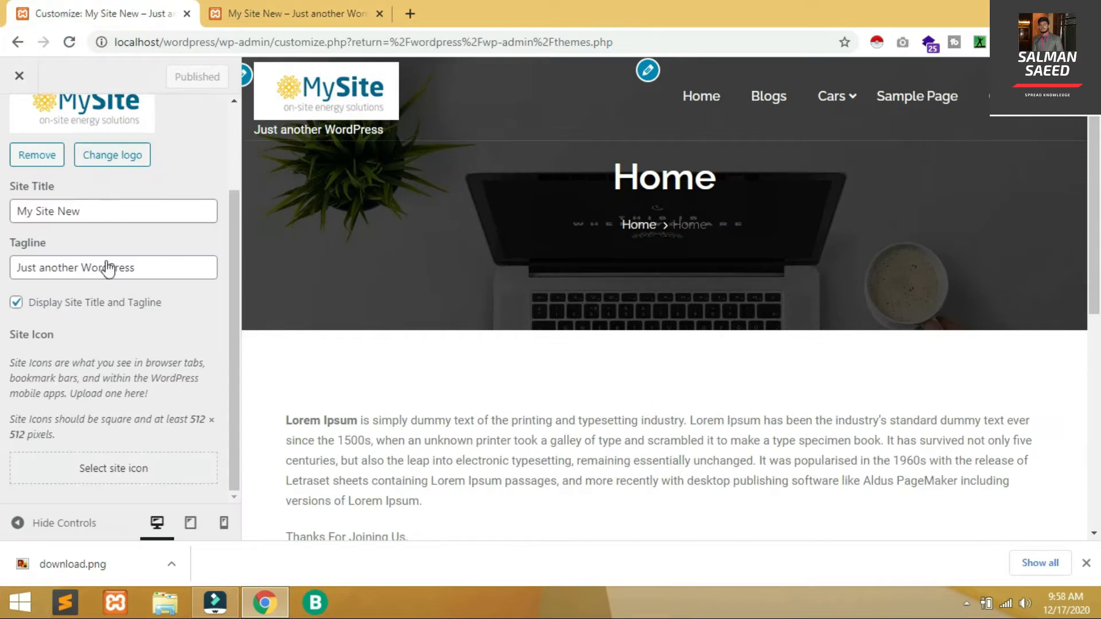
click(48, 161)
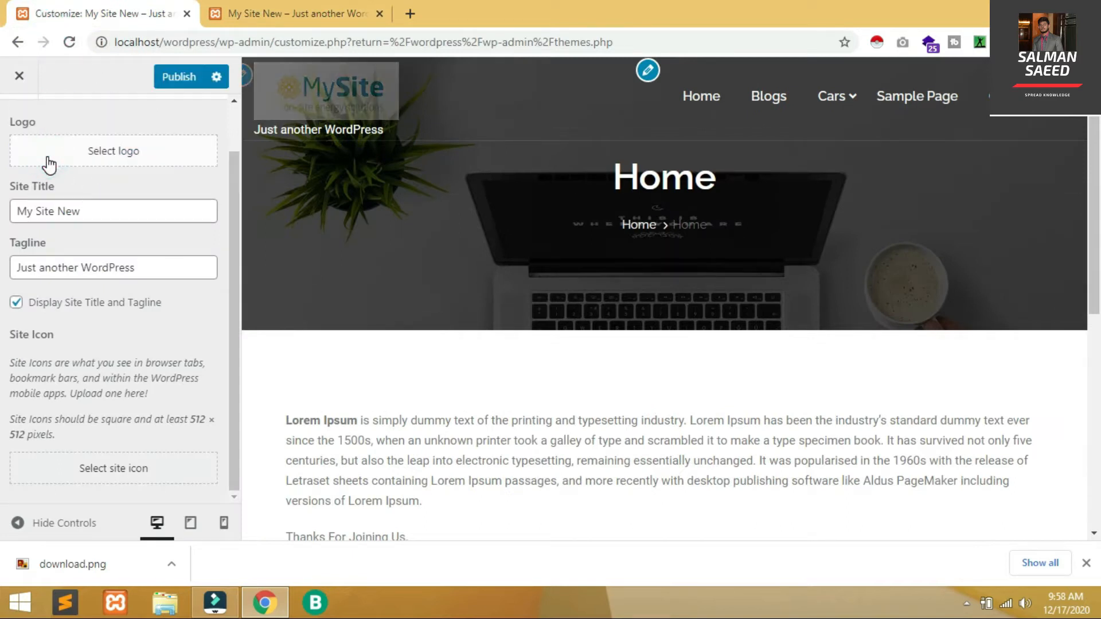
click(183, 77)
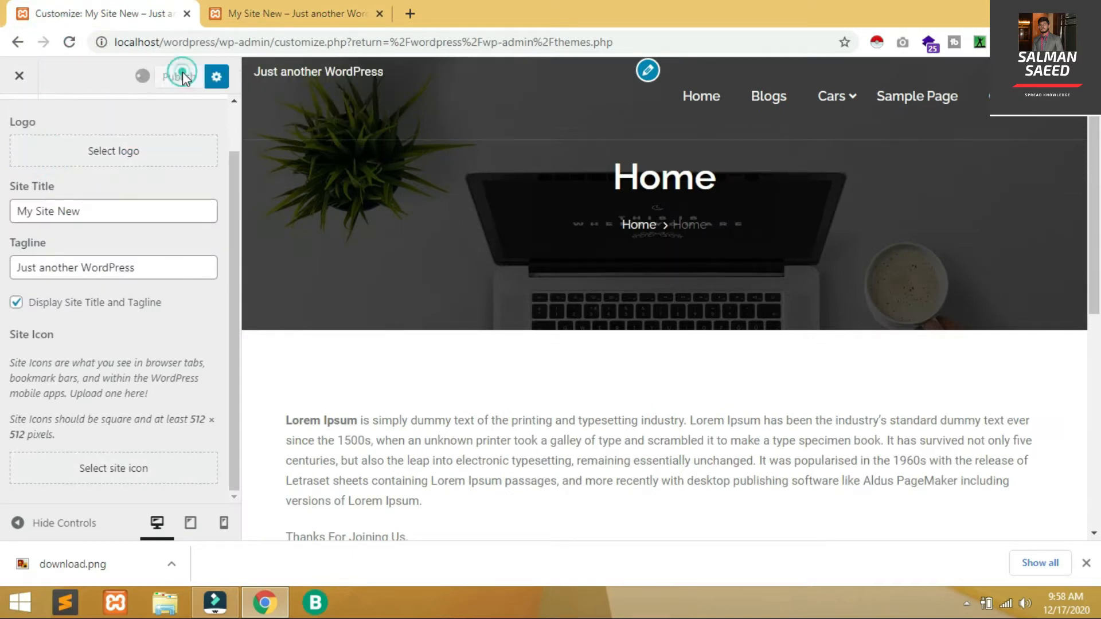
click(308, 8)
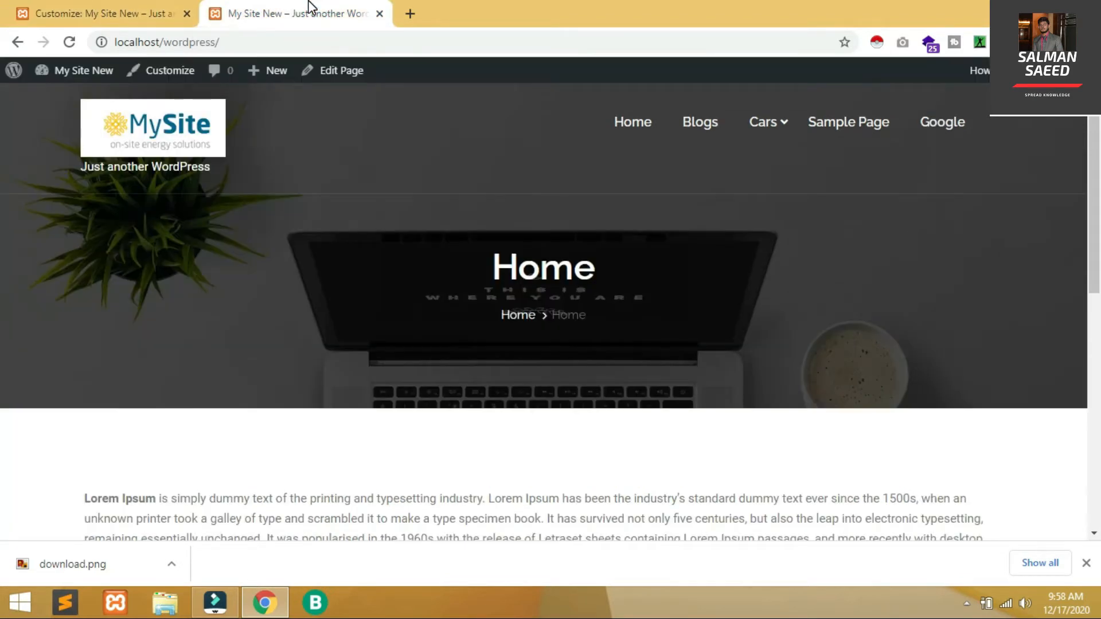
key(F5)
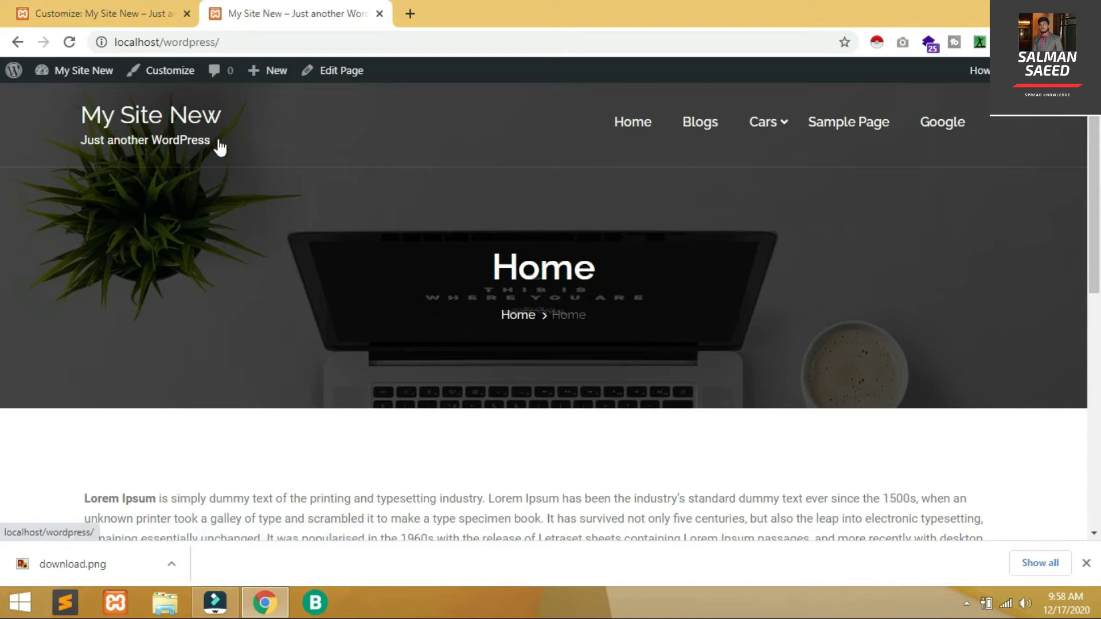
Set the MySite image as the logo again and crop away the empty space above it
click(105, 14)
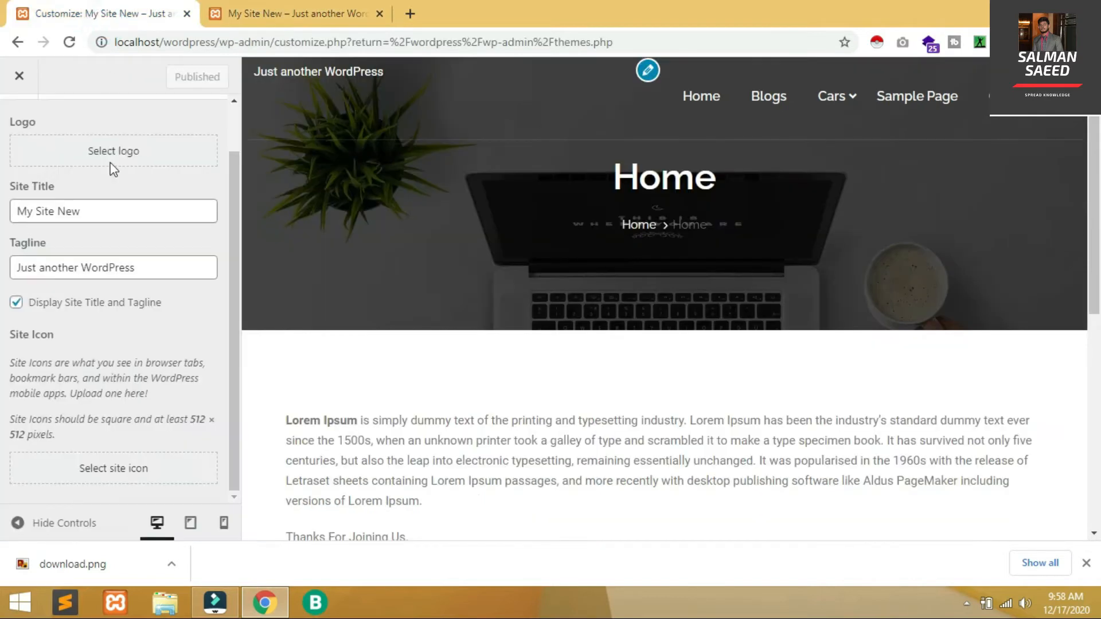
click(113, 152)
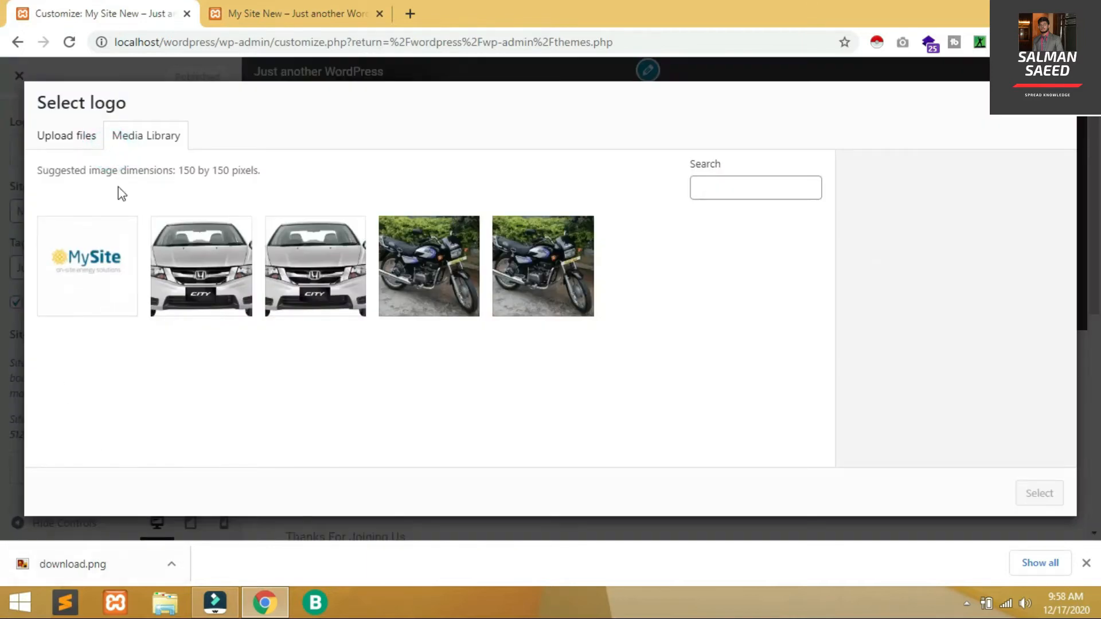
click(95, 243)
click(1018, 492)
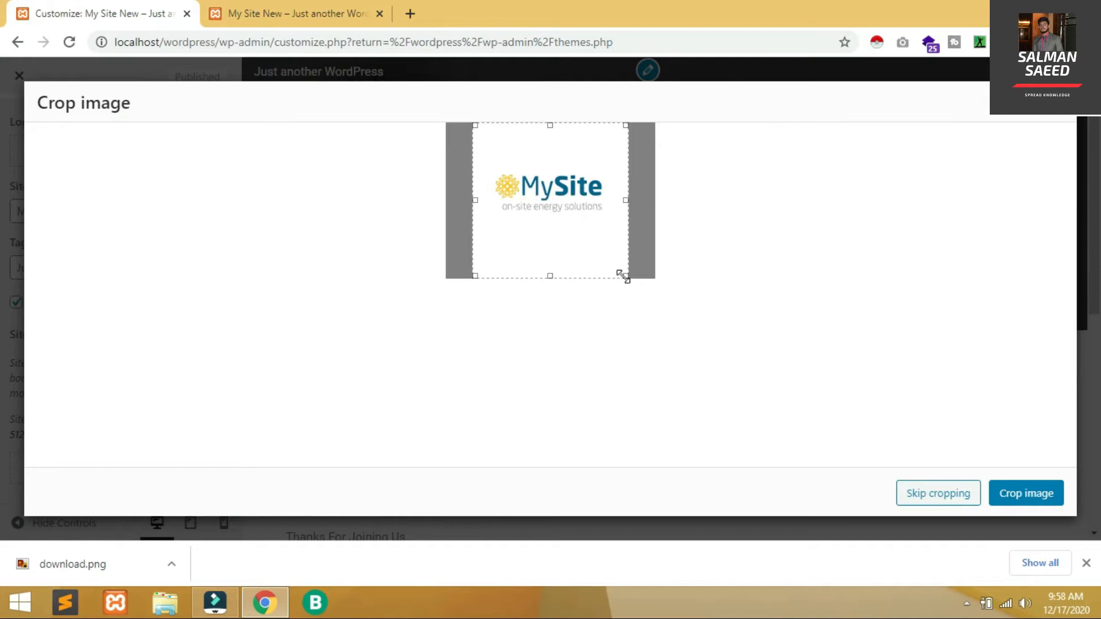
drag(624, 277, 623, 219)
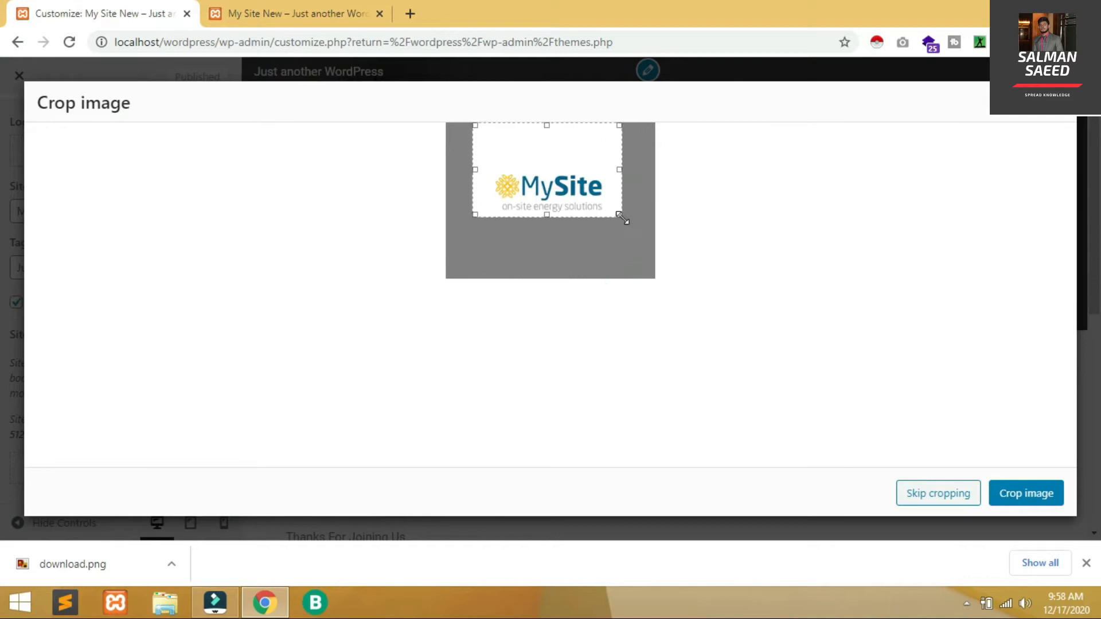
drag(546, 124, 550, 162)
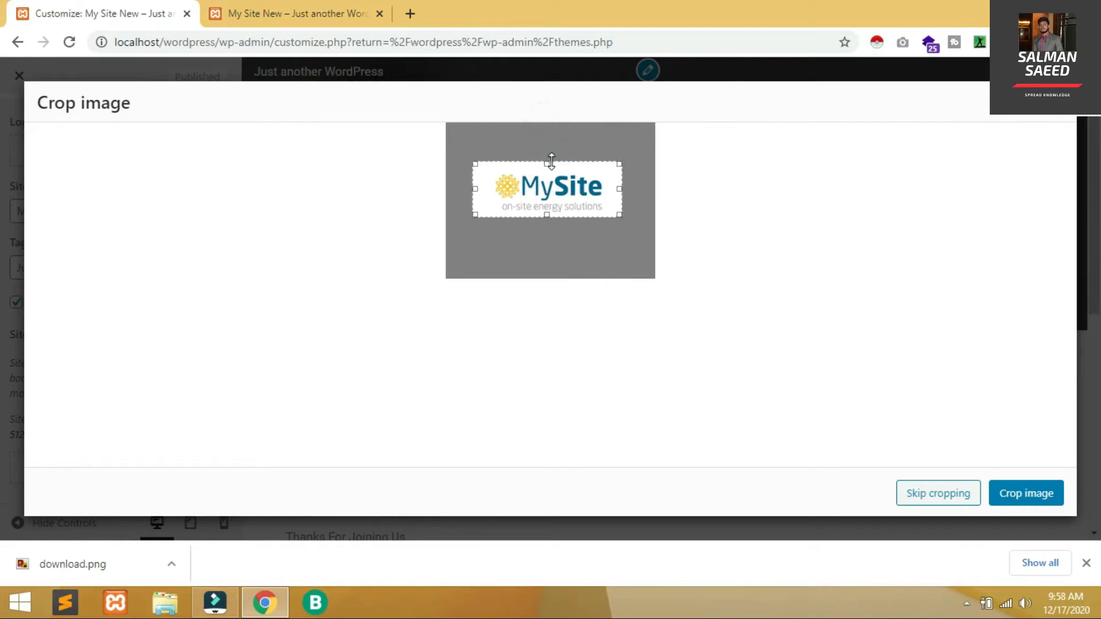
click(1018, 488)
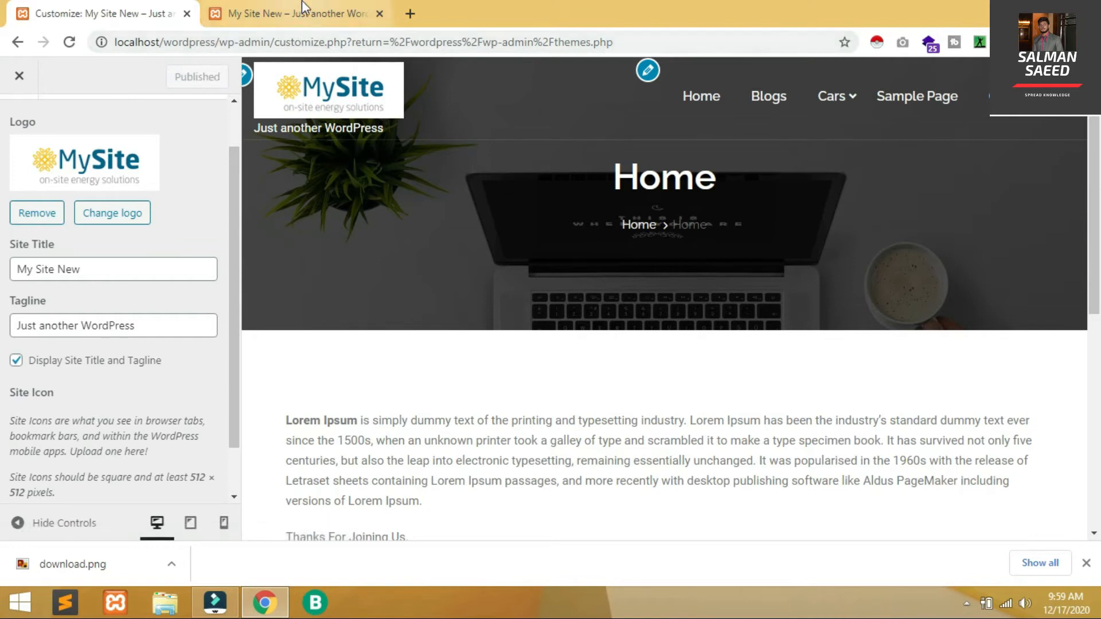
Load localhost/wordpress/wp-admin, reload the live site tab, and return to the Dashboard
drag(273, 44, 737, 56)
key(BackSpace)
key(Return)
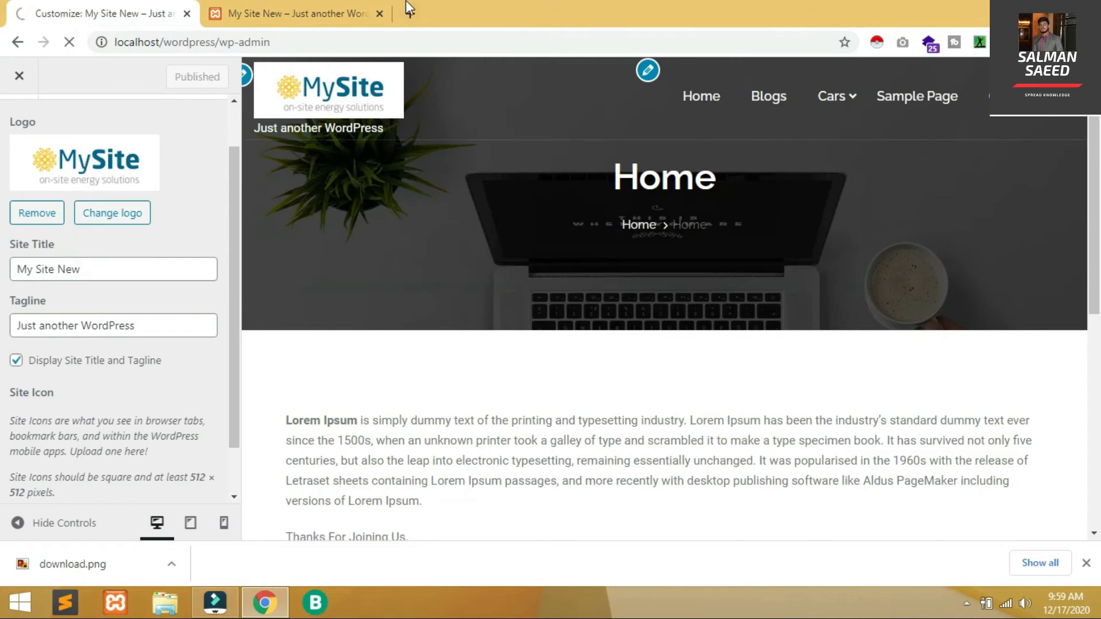
click(312, 8)
key(F5)
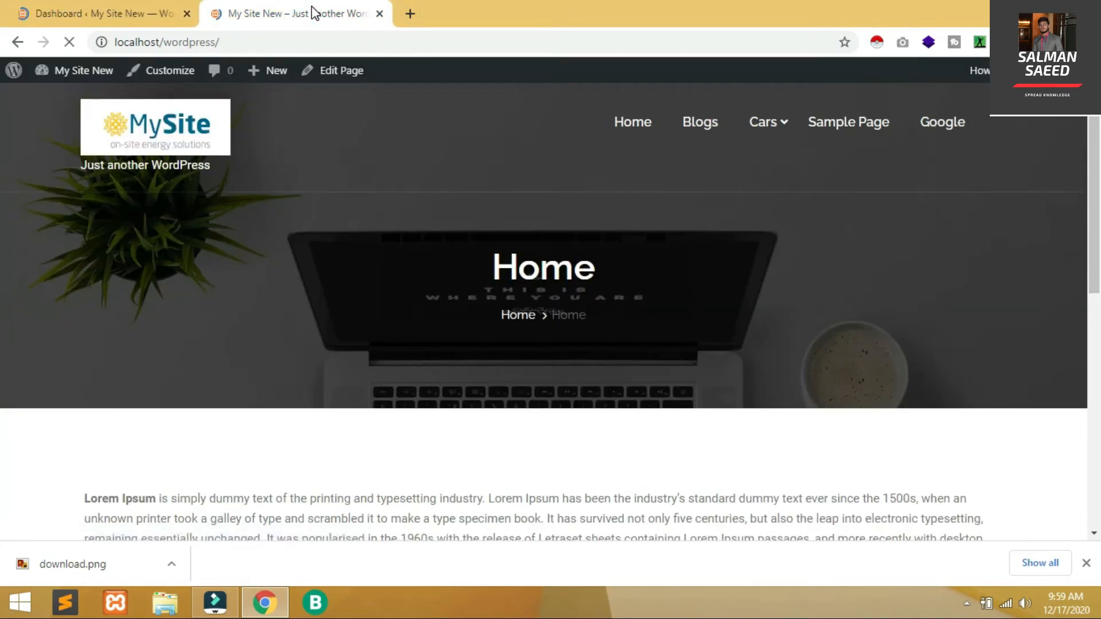
click(76, 8)
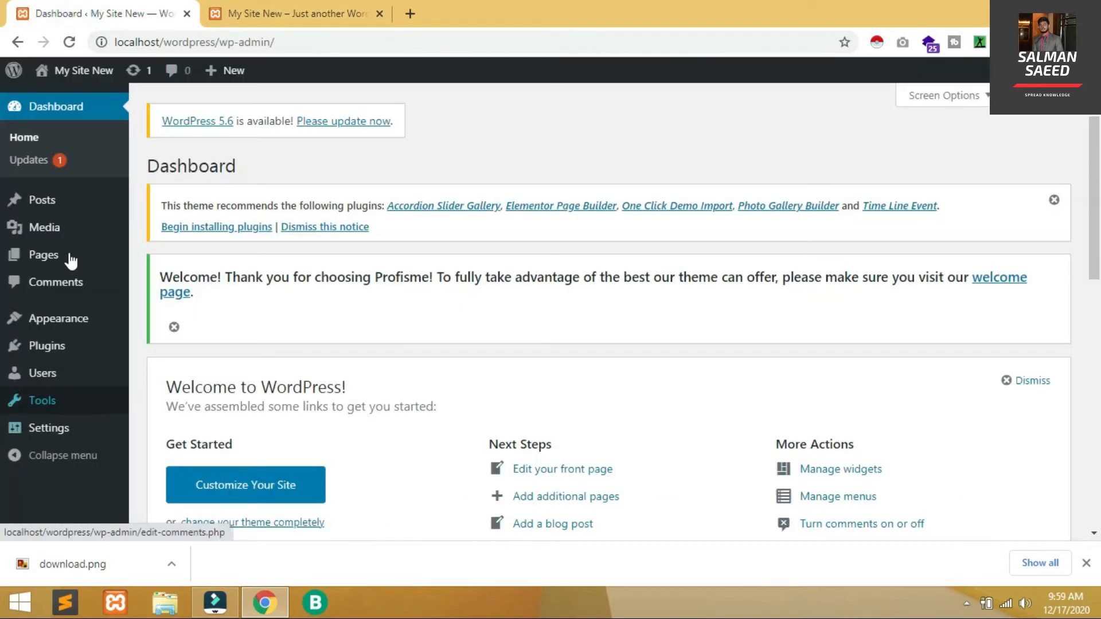
Go to the Themes page and open the Add New theme browser
mouse_move(76, 319)
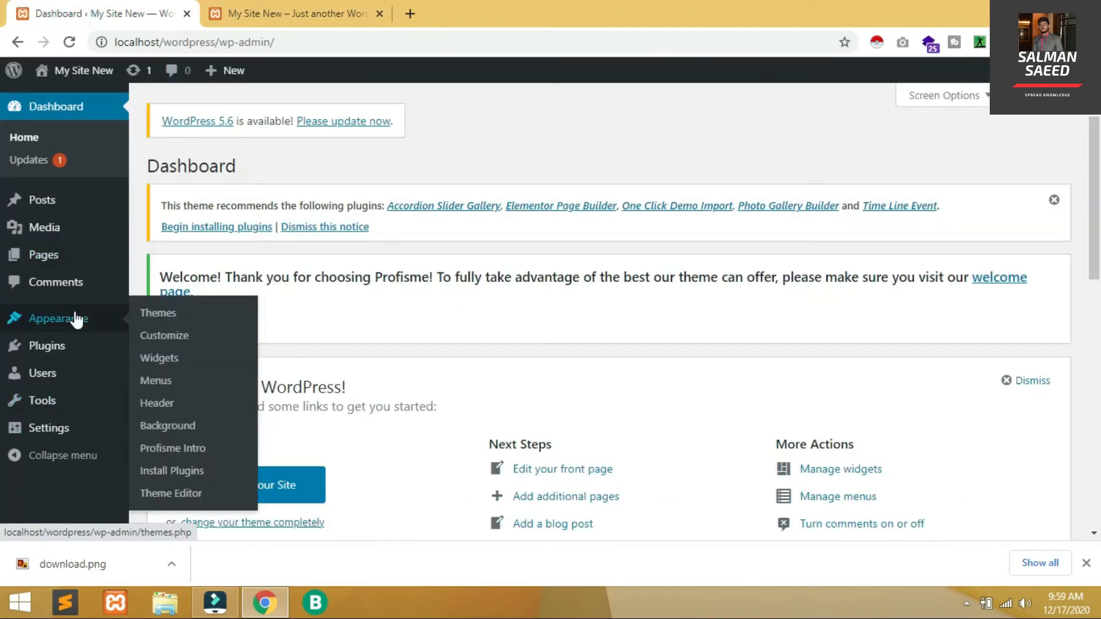
click(171, 317)
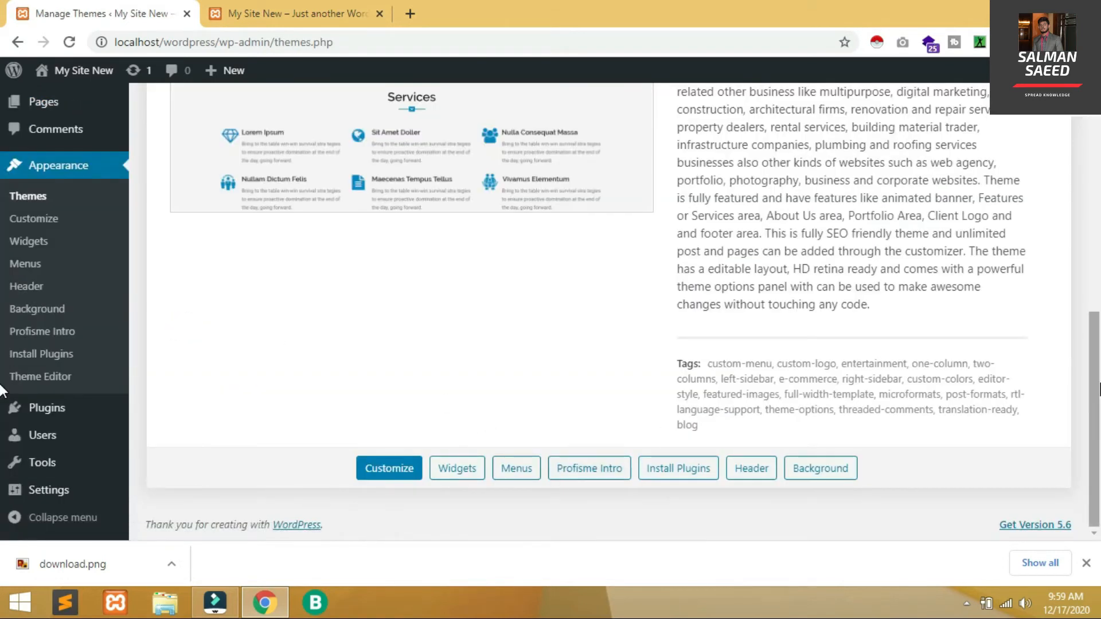
drag(1093, 381, 1093, 185)
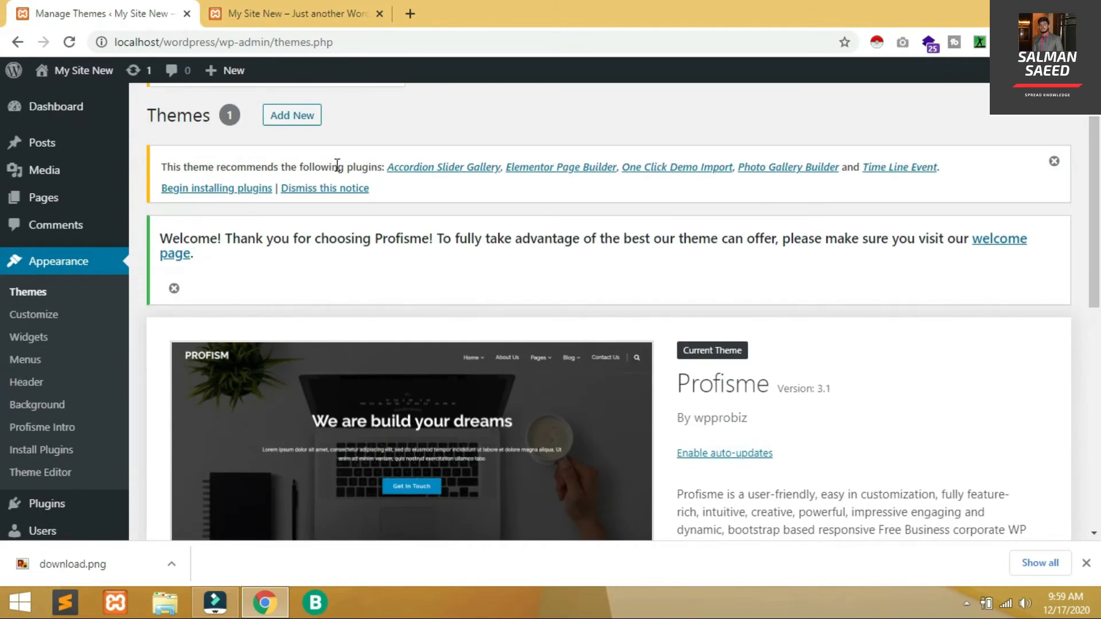
click(281, 116)
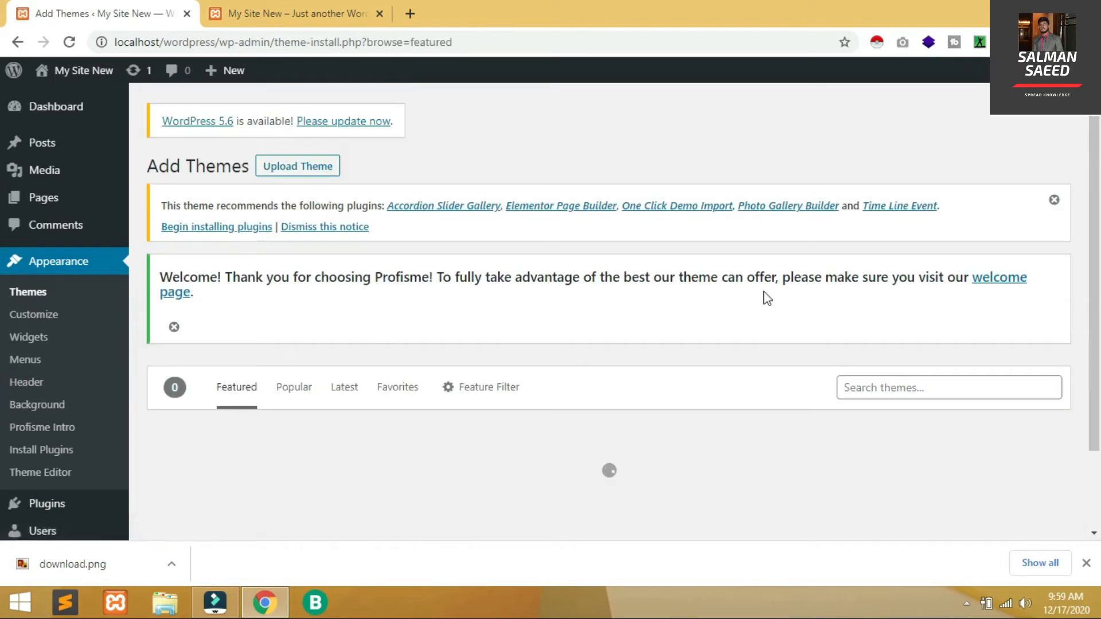
Find the Best Commerce theme in the list, install it and activate it
scroll(3, 297, down, 6)
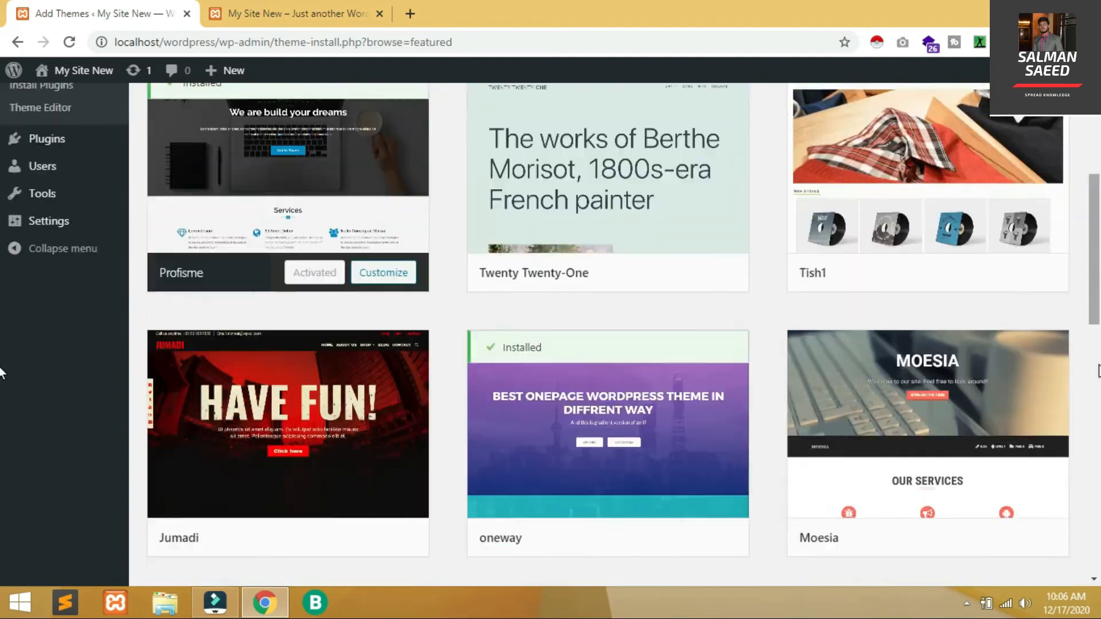
scroll(2, 344, up, 8)
scroll(1, 370, down, 8)
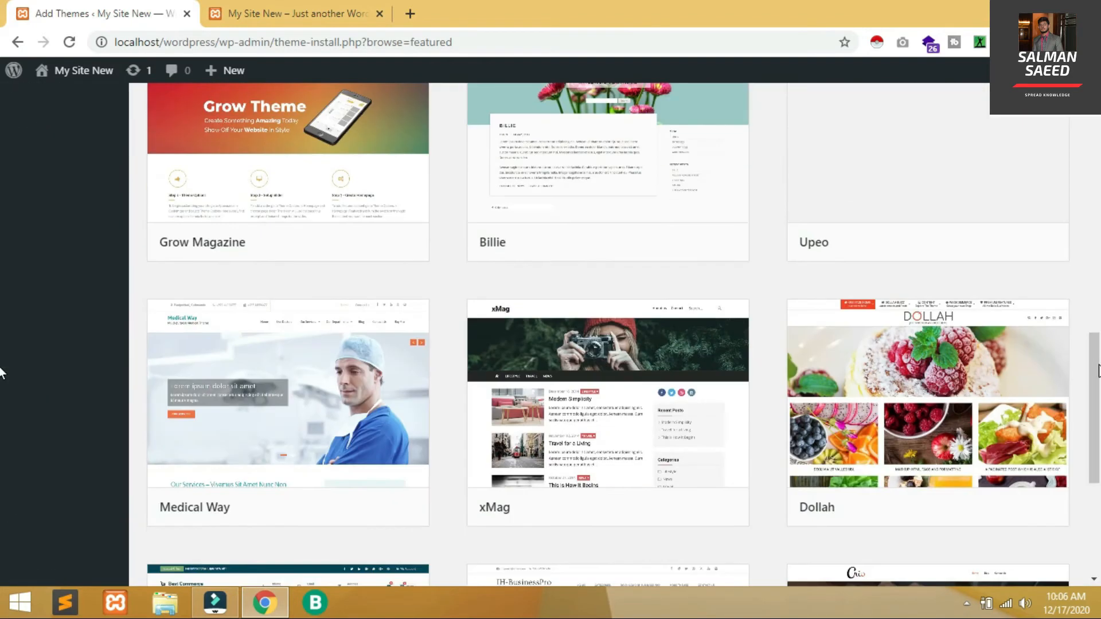
scroll(1, 370, up, 8)
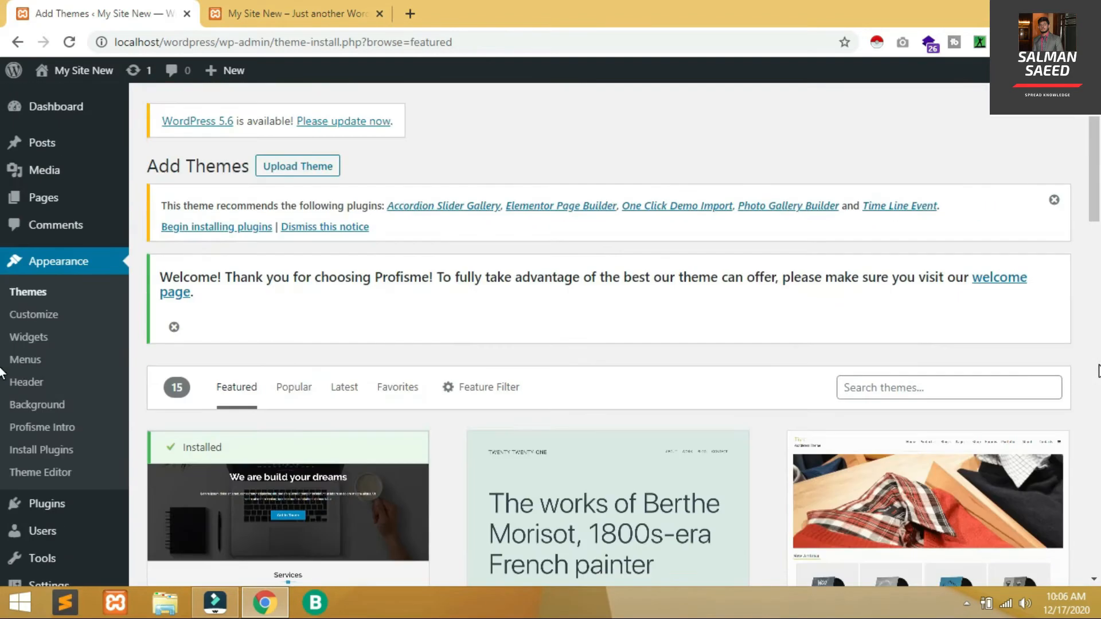
scroll(1, 371, down, 8)
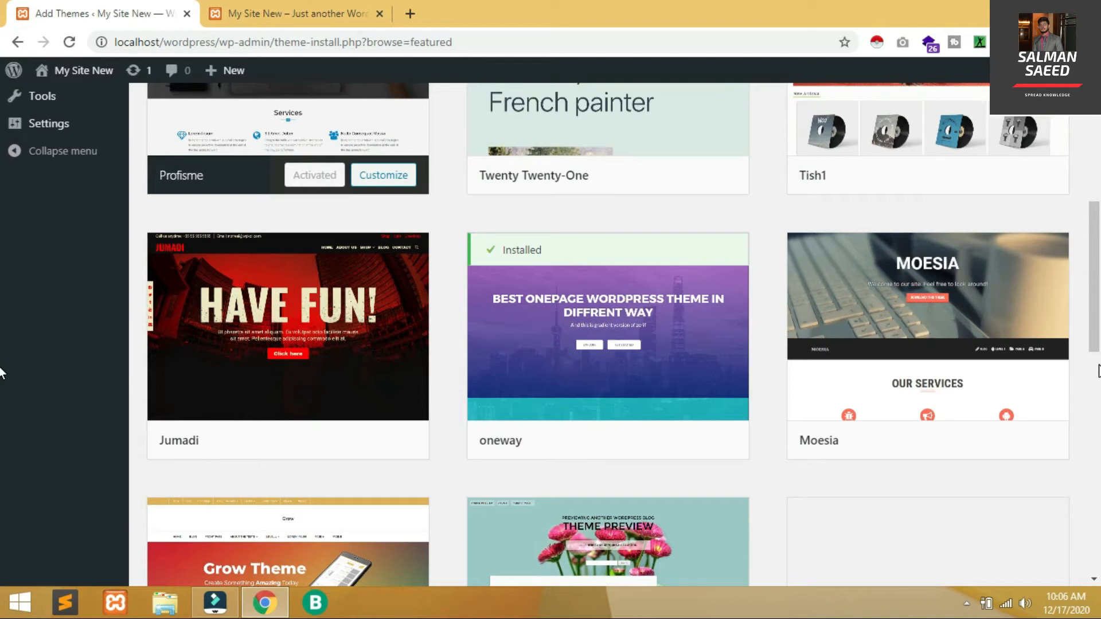
scroll(2, 372, down, 7)
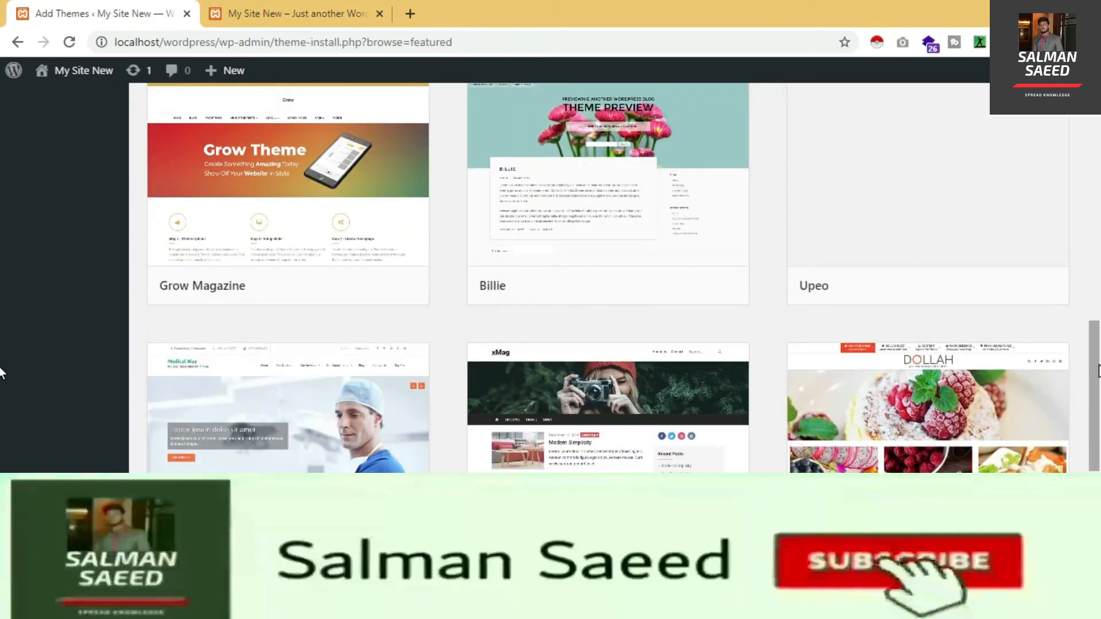
scroll(175, 277, down, 6)
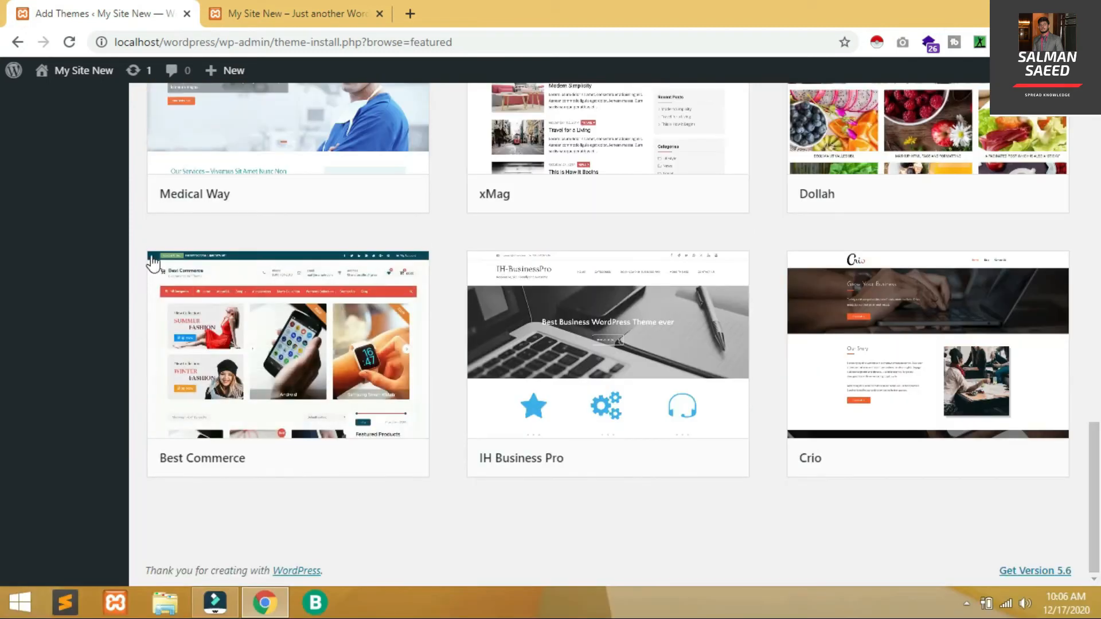
mouse_move(175, 287)
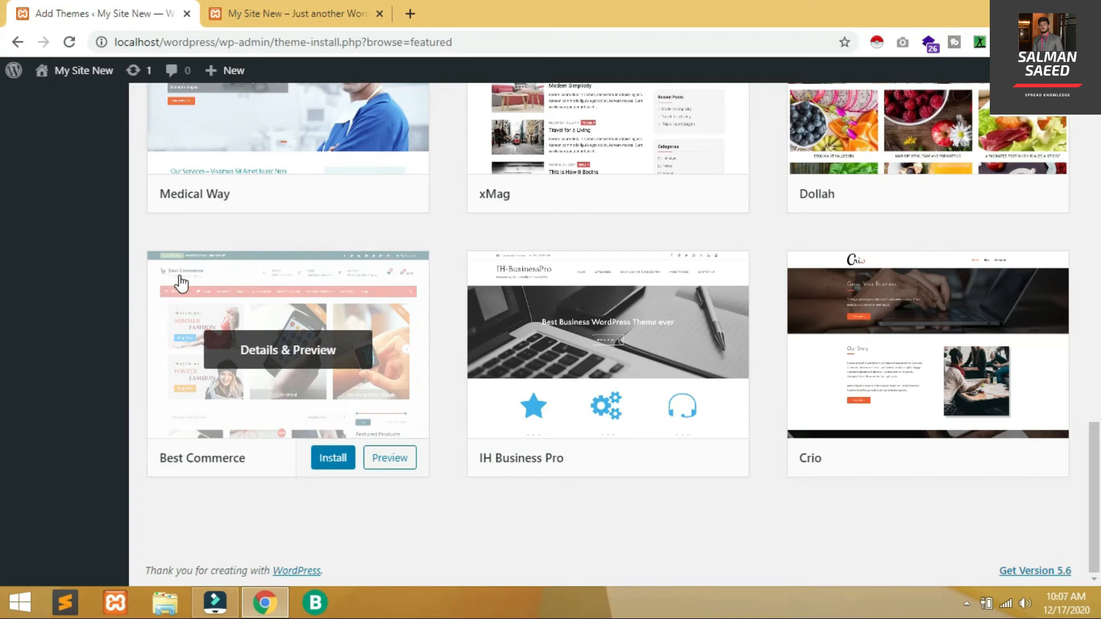
click(322, 463)
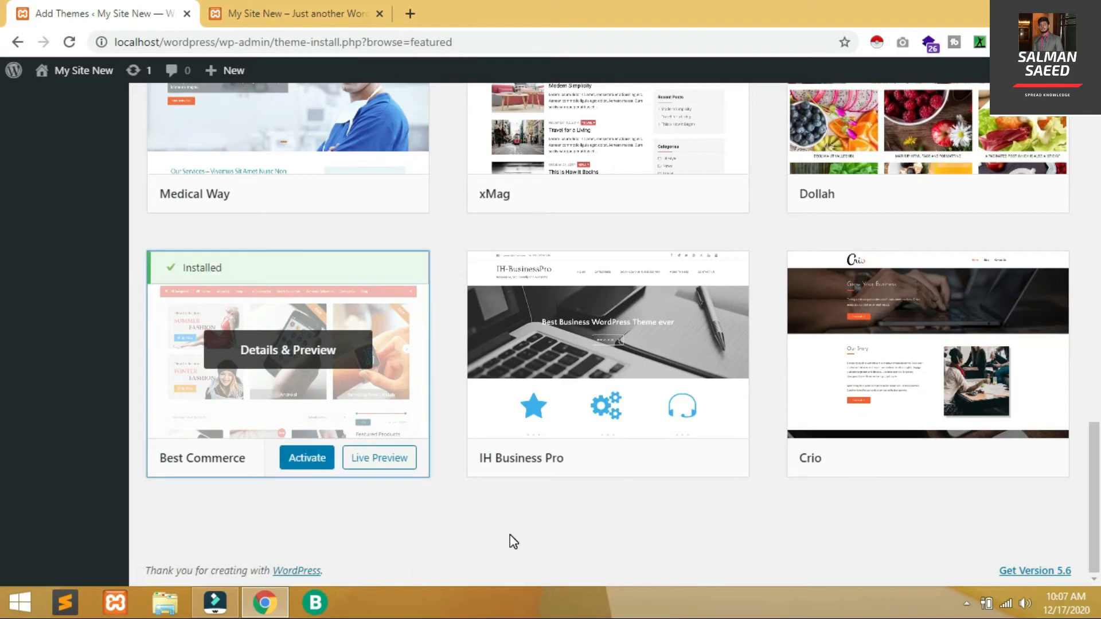
click(308, 457)
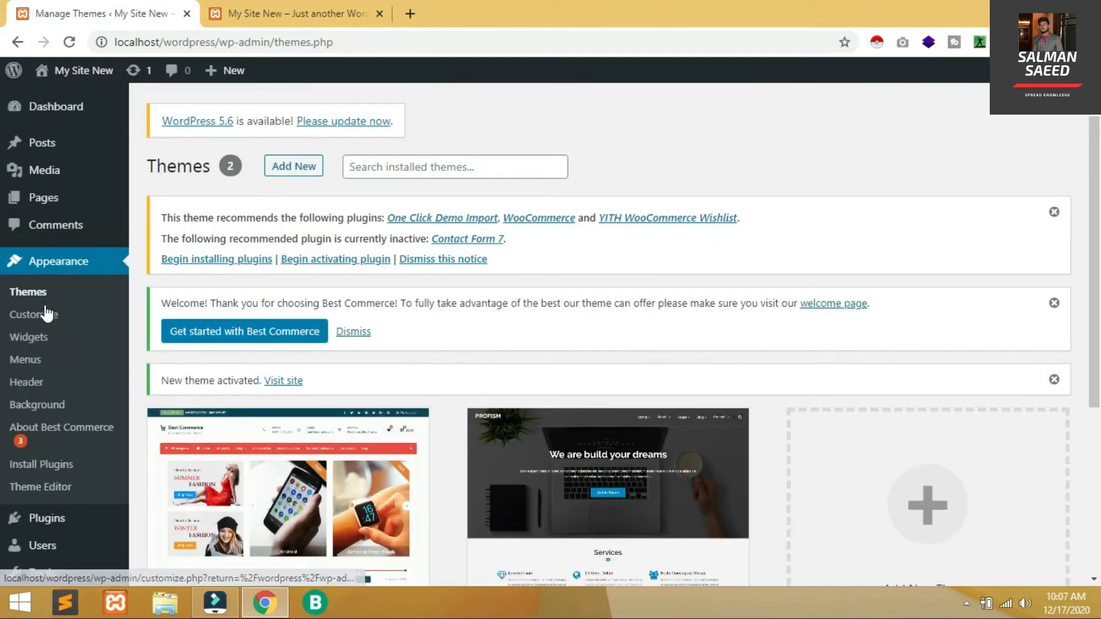
In the Customizer's Site Identity, set the MySite image as the site logo
click(45, 316)
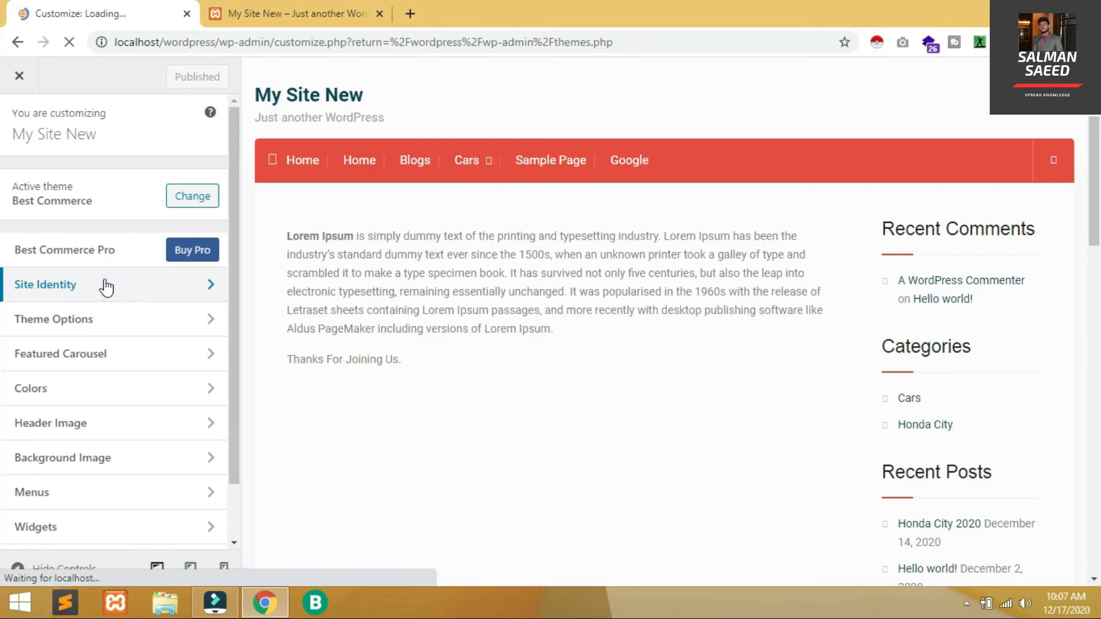
click(106, 287)
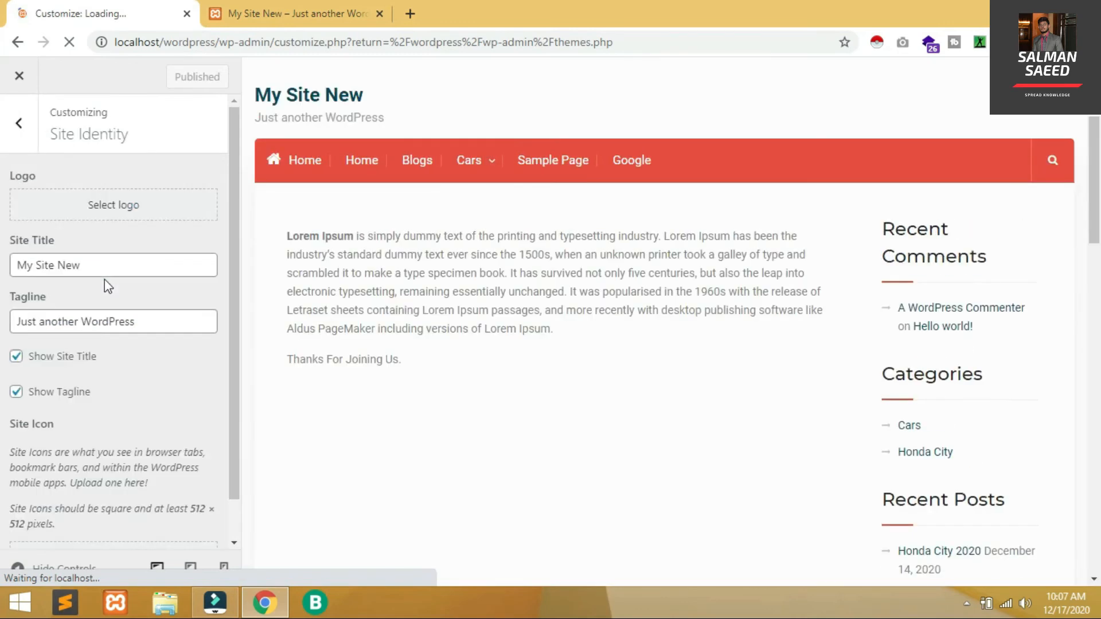
click(115, 212)
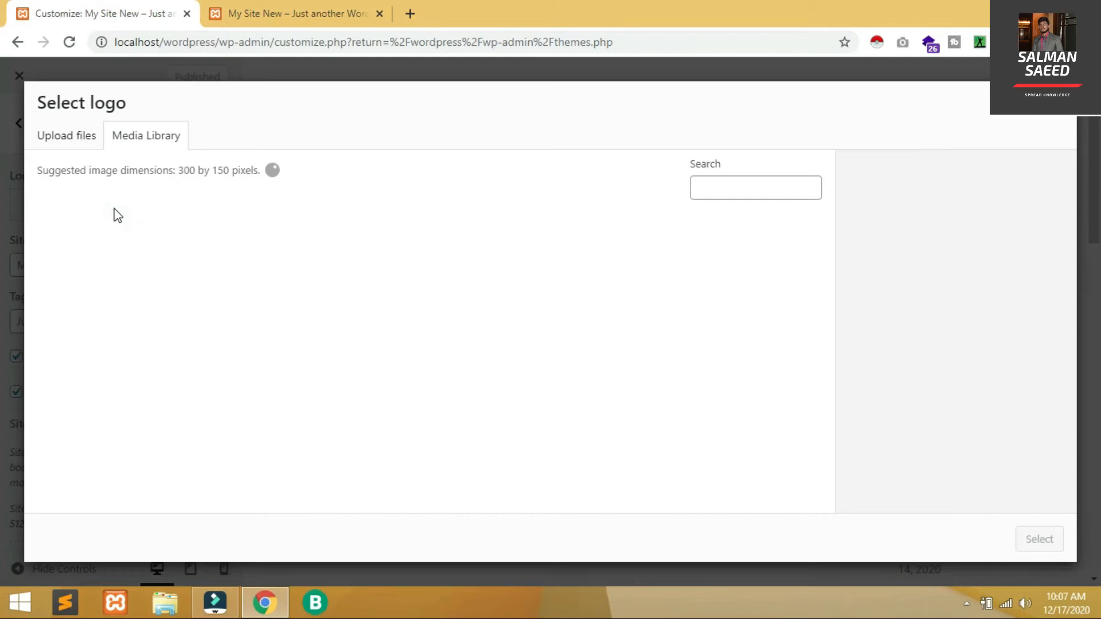
click(84, 249)
click(1039, 539)
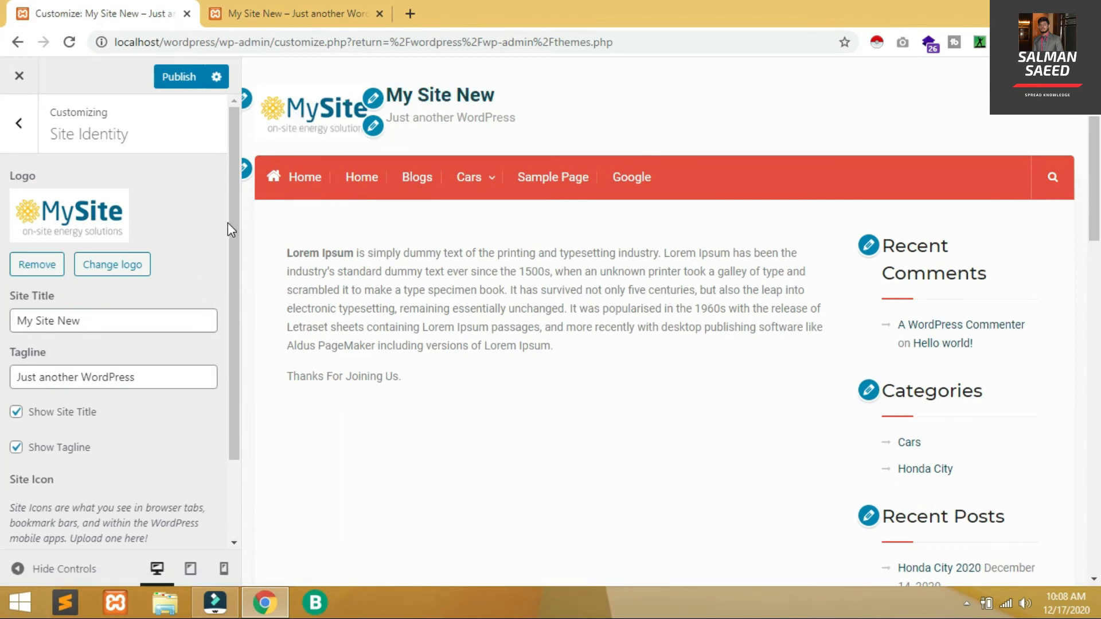
Set the MySite image as the uncropped site icon, publish, and reload the live site
scroll(228, 223, down, 3)
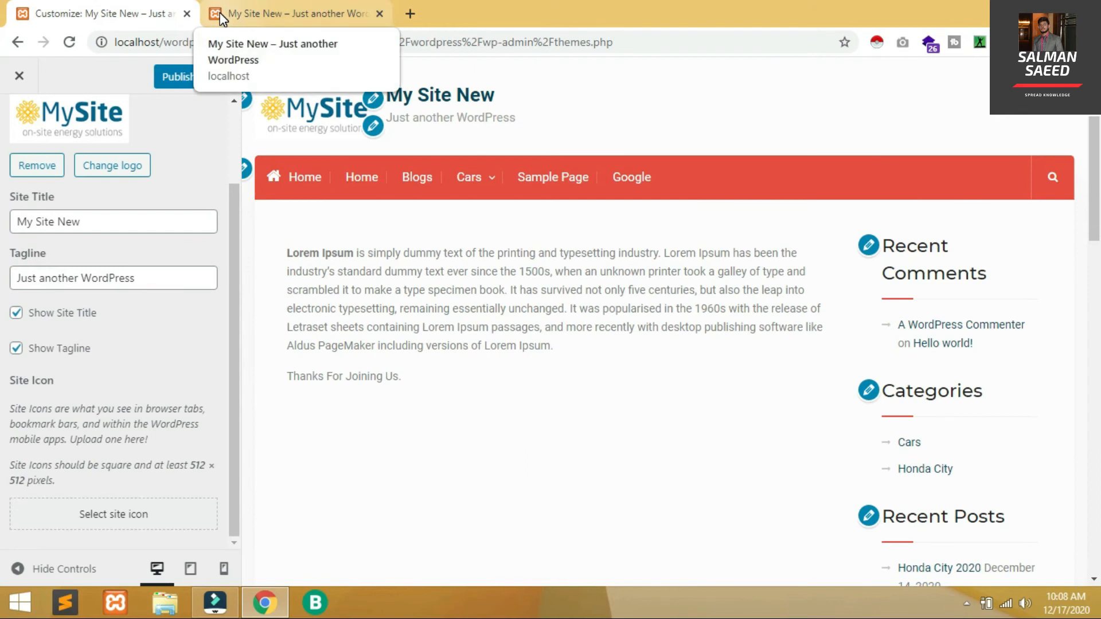
click(126, 511)
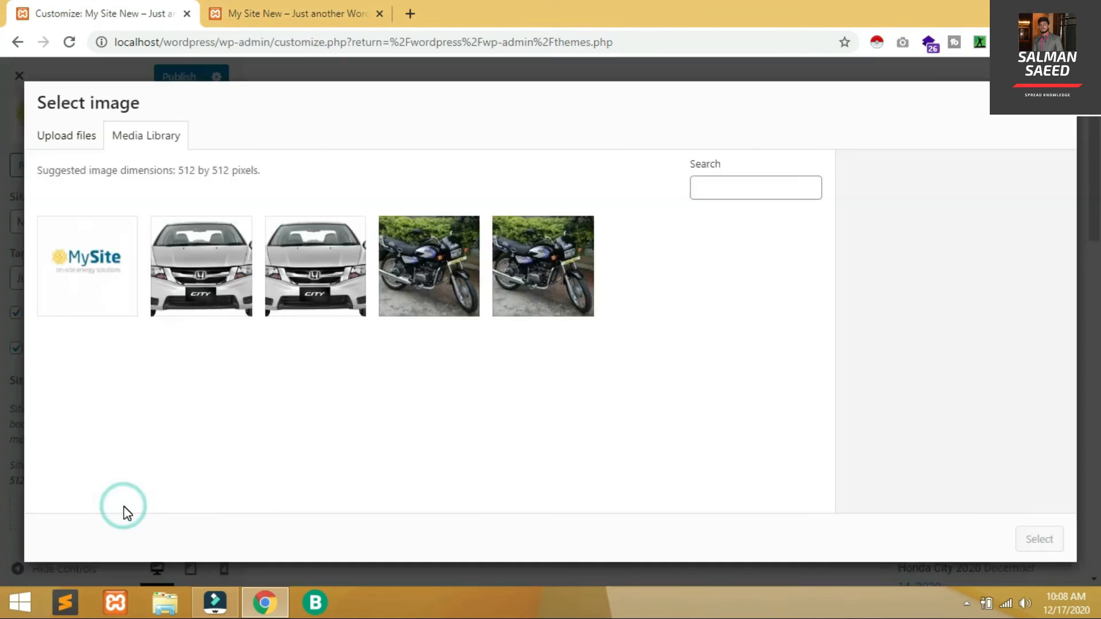
click(87, 314)
click(1030, 550)
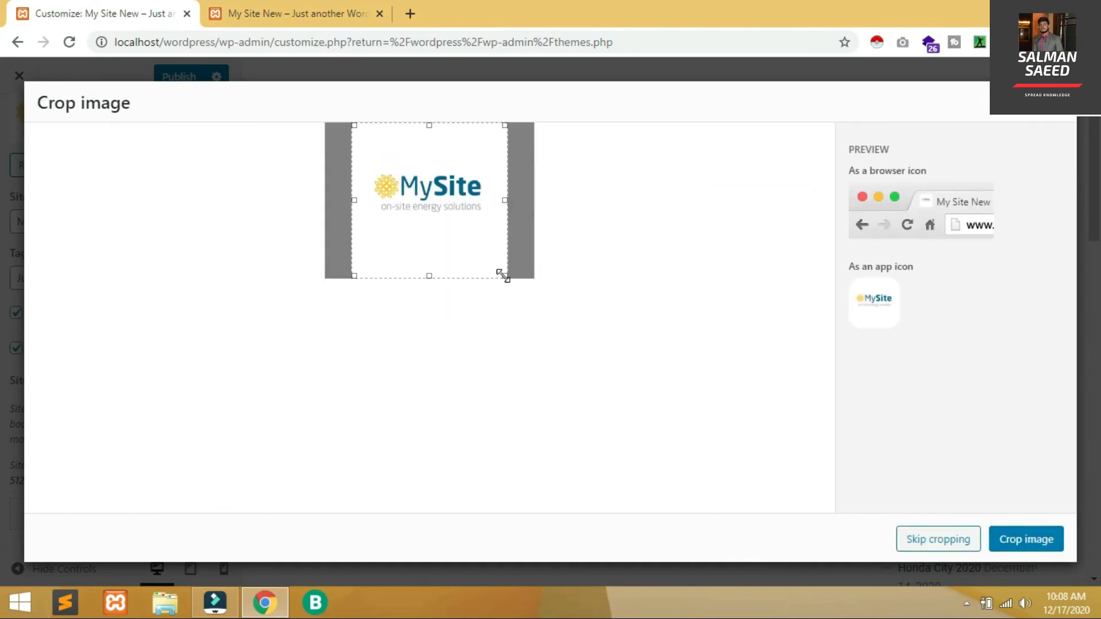
click(959, 538)
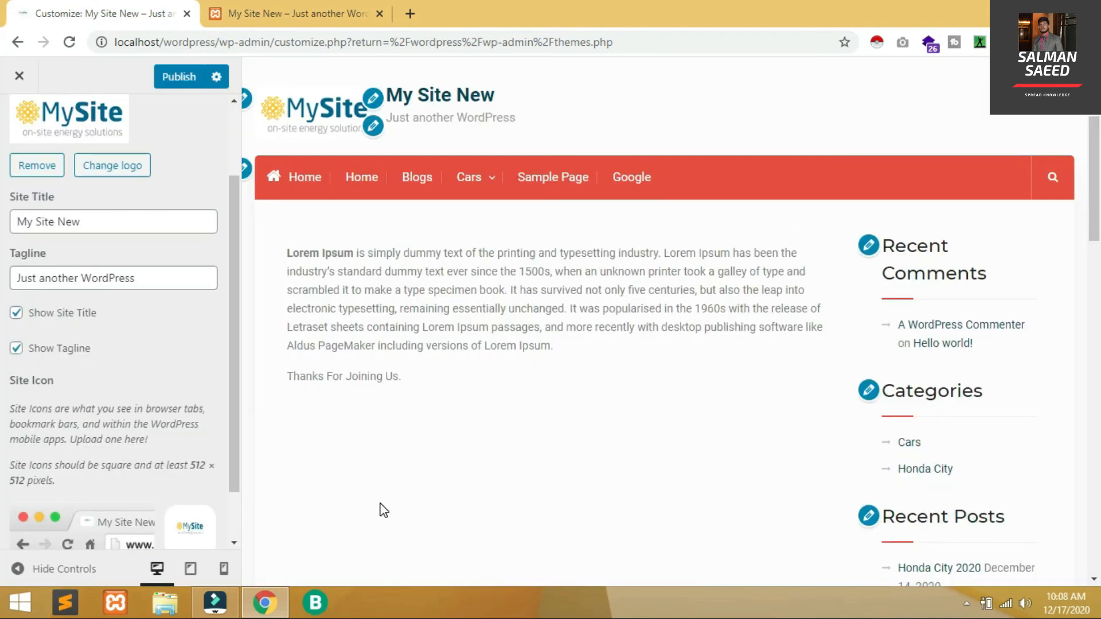
click(179, 80)
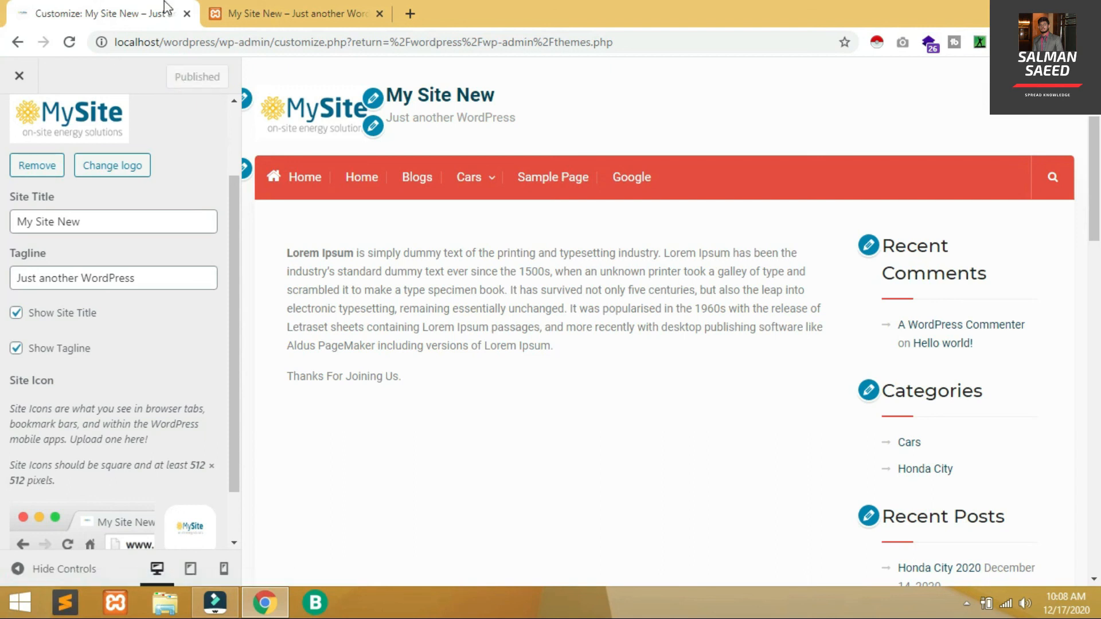
click(277, 13)
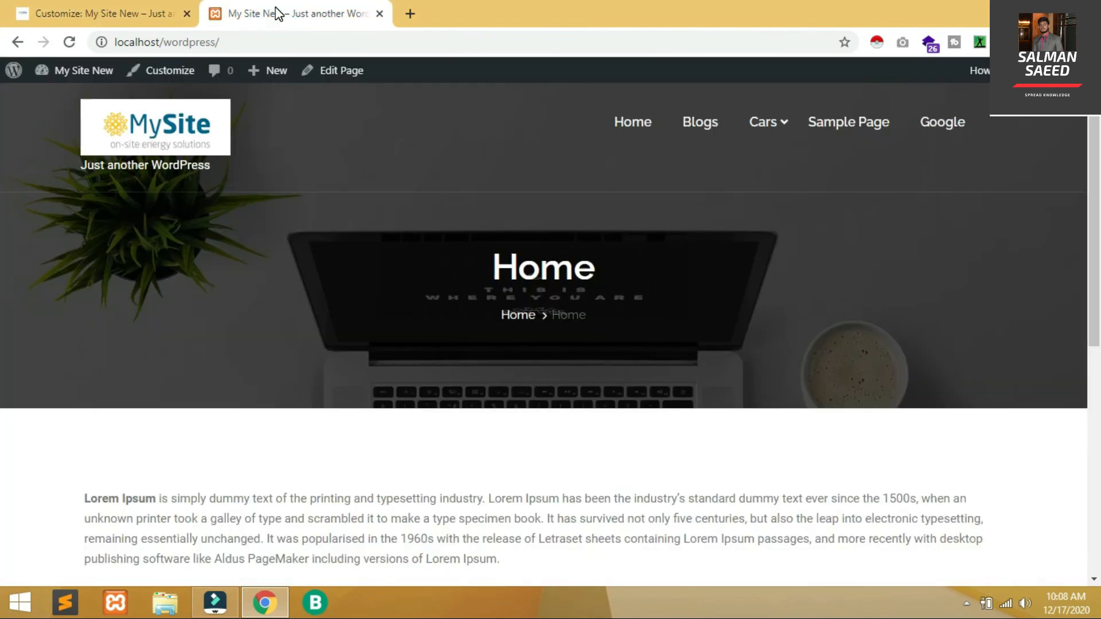
key(F5)
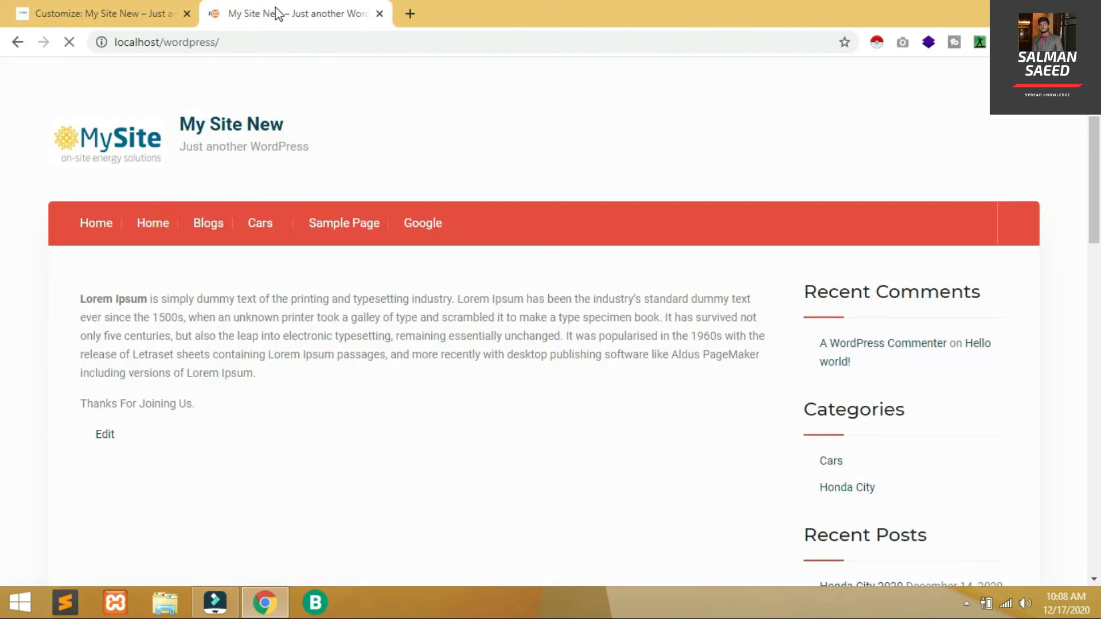